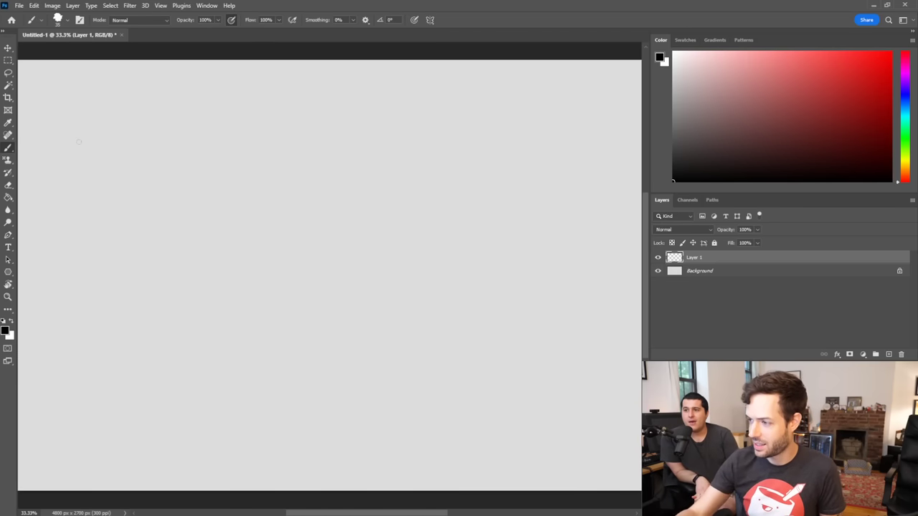
# Step: Select the Jacob Hard Round brush and reduce its size to 10 px, trying it with a test stroke that is undone
pyautogui.click(68, 20)
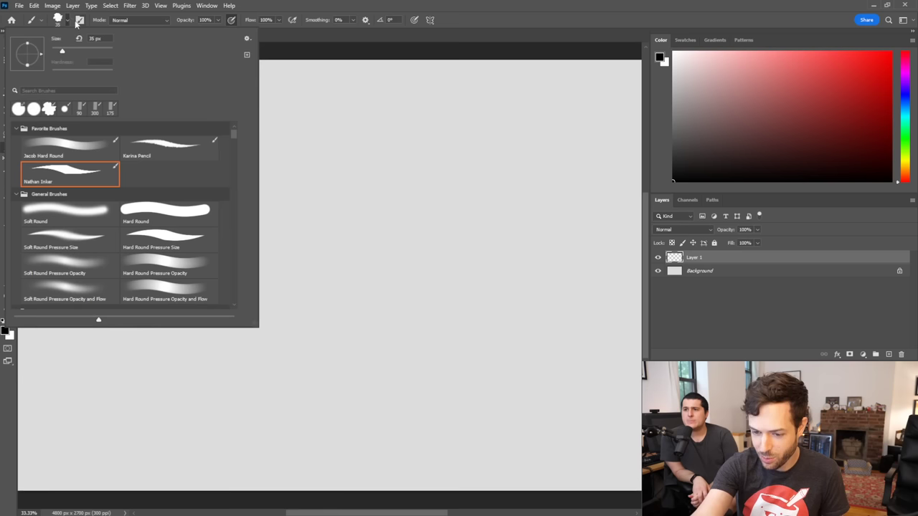
pyautogui.click(96, 148)
pyautogui.click(317, 55)
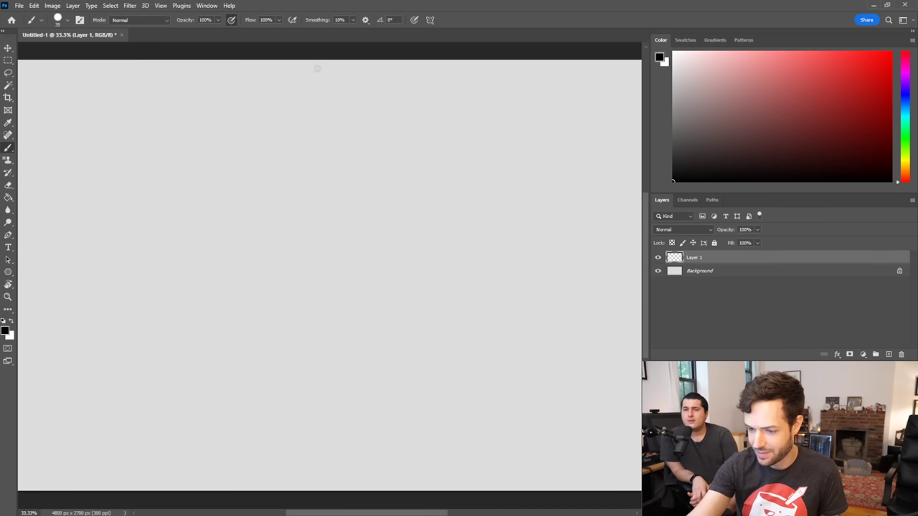
pyautogui.press('[')
pyautogui.press('[')
pyautogui.press('[')
pyautogui.press('[')
pyautogui.press('[')
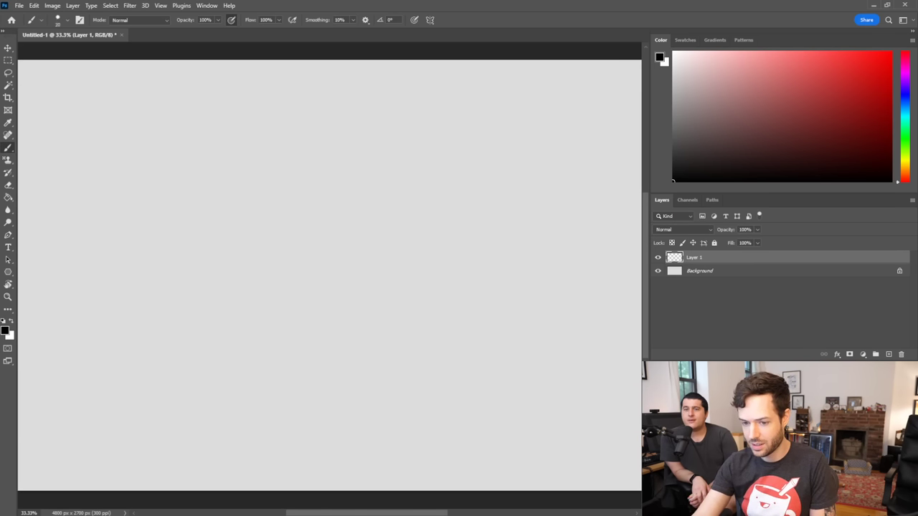
pyautogui.moveTo(297, 357); pyautogui.dragTo(439, 328)
pyautogui.hotkey('ctrl', 'z')
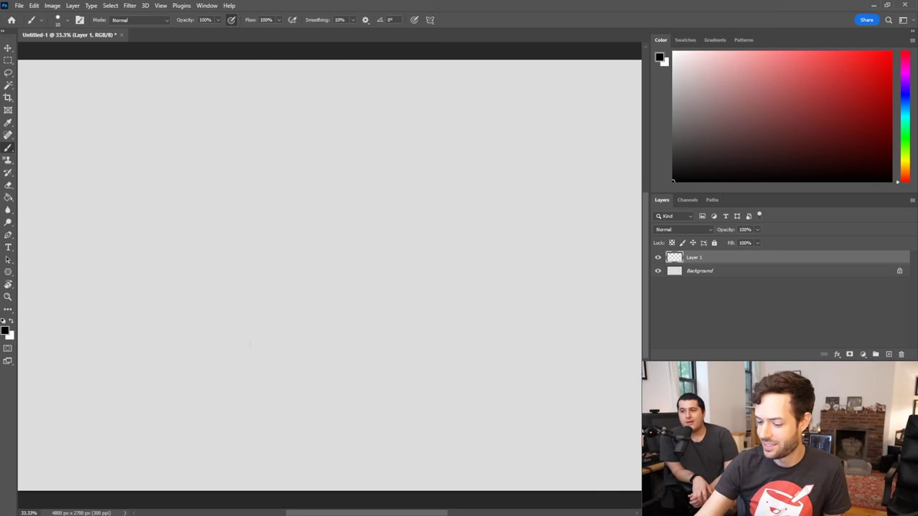
# Step: Draw a cup outline with an arched rim, tapered sides and curved base, plus a double-curved handle on its right side
pyautogui.moveTo(254, 361)
pyautogui.mouseDown()
pyautogui.moveTo(220, 206)
pyautogui.moveTo(238, 184)
pyautogui.moveTo(418, 182)
pyautogui.mouseUp()
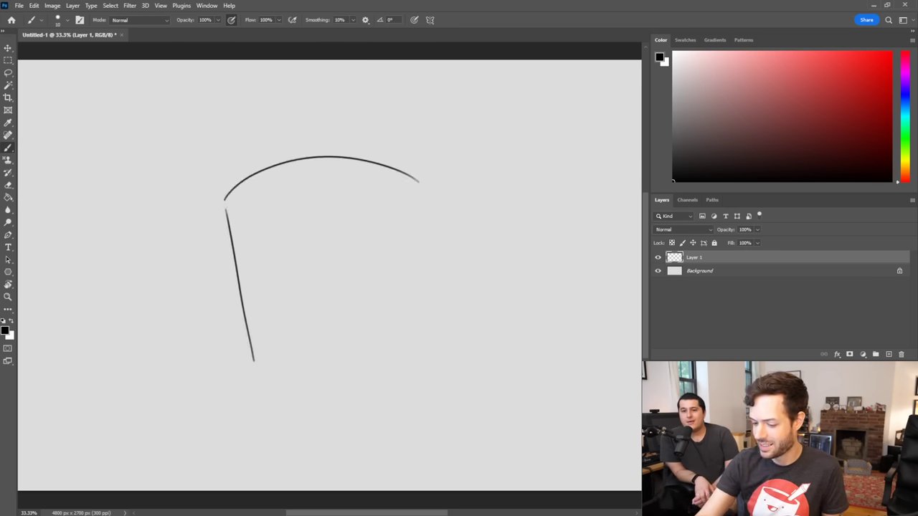
pyautogui.moveTo(257, 364)
pyautogui.mouseDown()
pyautogui.moveTo(373, 383)
pyautogui.moveTo(416, 296)
pyautogui.moveTo(430, 182)
pyautogui.mouseUp()
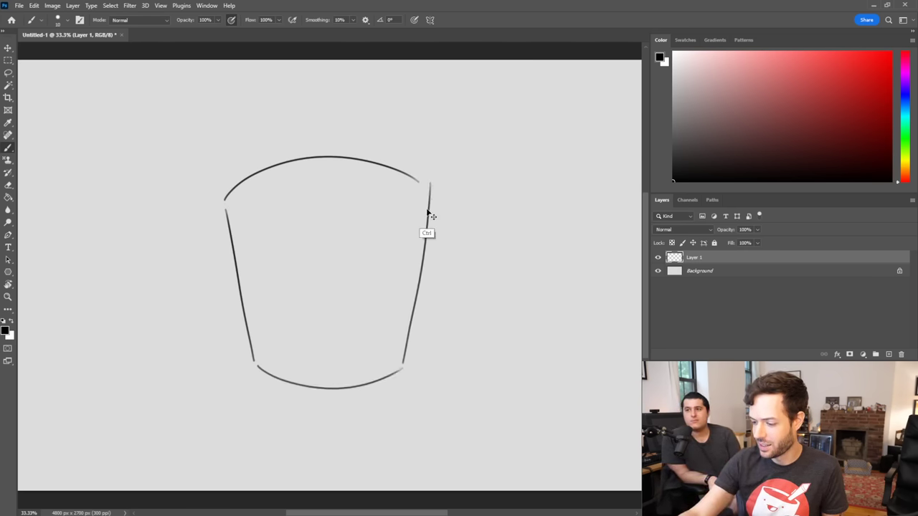
pyautogui.hotkey('ctrl', 'z')
pyautogui.moveTo(405, 363)
pyautogui.mouseDown()
pyautogui.moveTo(435, 167)
pyautogui.moveTo(402, 359)
pyautogui.mouseUp()
pyautogui.hotkey('ctrl', 'z')
pyautogui.hotkey('ctrl', 'z')
pyautogui.moveTo(423, 188)
pyautogui.mouseDown()
pyautogui.moveTo(406, 367)
pyautogui.moveTo(423, 188)
pyautogui.mouseUp()
pyautogui.hotkey('ctrl', 'z')
pyautogui.hotkey('ctrl', 'z')
pyautogui.moveTo(402, 370); pyautogui.dragTo(430, 188)
pyautogui.moveTo(416, 237)
pyautogui.mouseDown()
pyautogui.moveTo(458, 288)
pyautogui.moveTo(449, 308)
pyautogui.moveTo(407, 320)
pyautogui.mouseUp()
pyautogui.moveTo(418, 256); pyautogui.dragTo(410, 296)
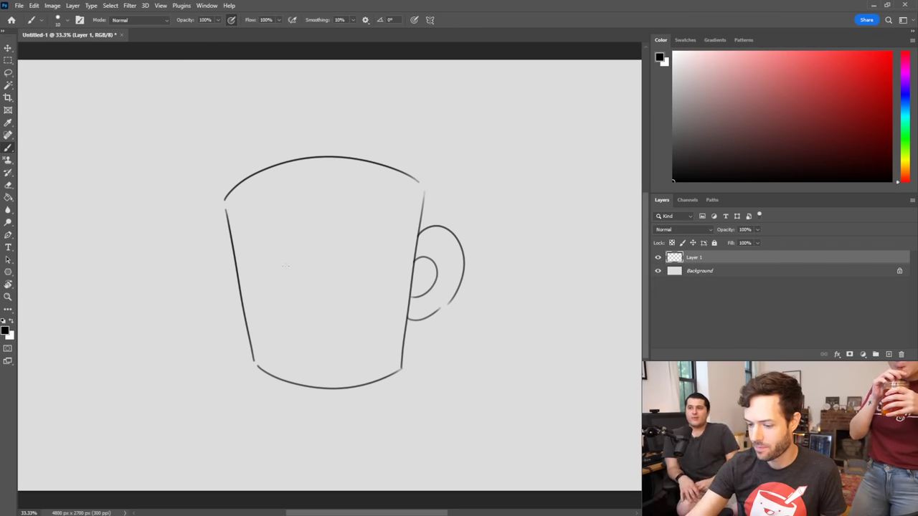
# Step: Draw two large round eyes side by side on the cup's upper half, each with a small dot pupil
pyautogui.moveTo(296, 265)
pyautogui.mouseDown()
pyautogui.moveTo(290, 213)
pyautogui.moveTo(271, 212)
pyautogui.moveTo(299, 209)
pyautogui.moveTo(305, 263)
pyautogui.mouseUp()
pyautogui.moveTo(386, 266); pyautogui.dragTo(348, 265)
pyautogui.moveTo(328, 226)
pyautogui.mouseDown()
pyautogui.moveTo(338, 265)
pyautogui.moveTo(337, 212)
pyautogui.moveTo(327, 224)
pyautogui.moveTo(346, 206)
pyautogui.moveTo(389, 247)
pyautogui.mouseUp()
pyautogui.hotkey('ctrl', 'z')
pyautogui.hotkey('ctrl', 'z')
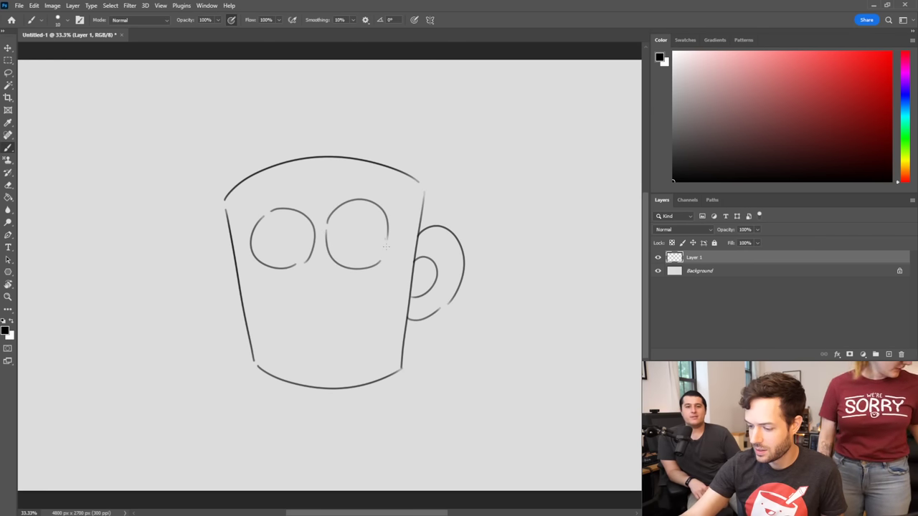
pyautogui.hotkey('ctrl', 'z')
pyautogui.moveTo(326, 227)
pyautogui.mouseDown()
pyautogui.moveTo(364, 201)
pyautogui.moveTo(387, 255)
pyautogui.moveTo(378, 207)
pyautogui.moveTo(328, 223)
pyautogui.moveTo(372, 200)
pyautogui.moveTo(388, 253)
pyautogui.mouseUp()
pyautogui.hotkey('ctrl', 'z')
pyautogui.hotkey('ctrl', 'z')
pyautogui.hotkey('ctrl', 'z')
pyautogui.moveTo(328, 226)
pyautogui.mouseDown()
pyautogui.moveTo(381, 201)
pyautogui.moveTo(375, 256)
pyautogui.moveTo(386, 254)
pyautogui.moveTo(381, 213)
pyautogui.moveTo(327, 235)
pyautogui.mouseUp()
pyautogui.hotkey('ctrl', 'z')
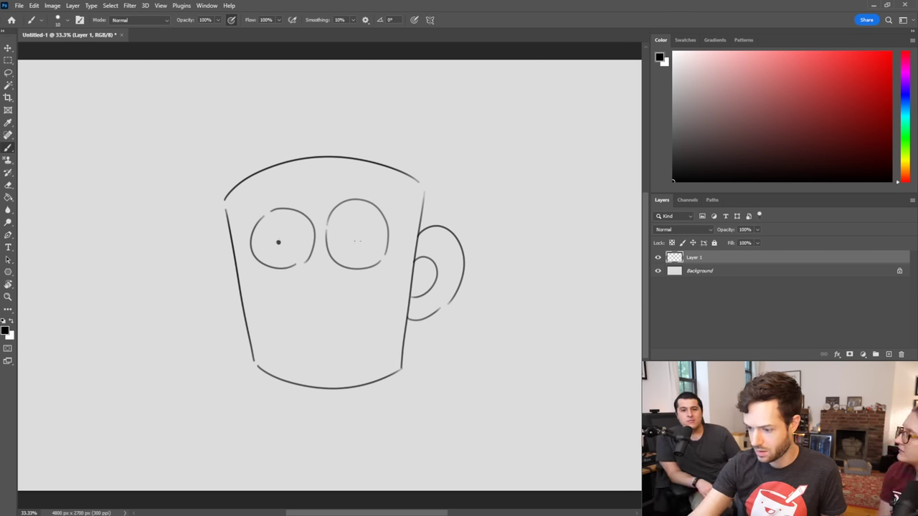
pyautogui.click(357, 239)
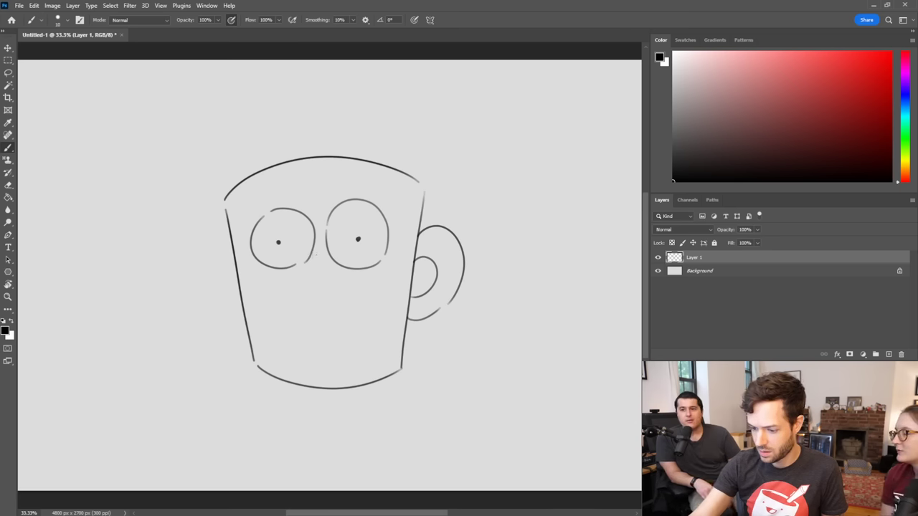
# Step: Add curved wrinkle lines beneath both eyes and along their outer sides
pyautogui.moveTo(312, 255)
pyautogui.mouseDown()
pyautogui.moveTo(262, 270)
pyautogui.moveTo(289, 282)
pyautogui.mouseUp()
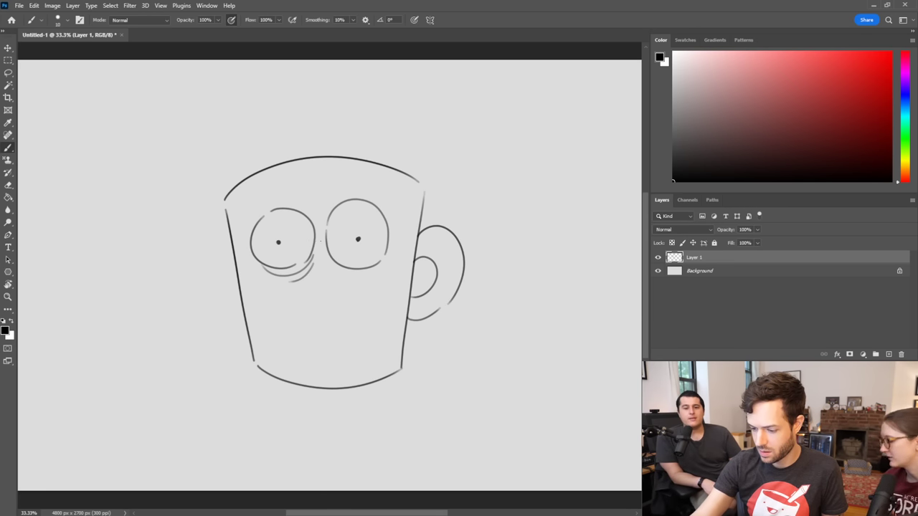
pyautogui.moveTo(328, 255)
pyautogui.mouseDown()
pyautogui.moveTo(362, 275)
pyautogui.moveTo(380, 264)
pyautogui.moveTo(368, 277)
pyautogui.mouseUp()
pyautogui.hotkey('ctrl', 'z')
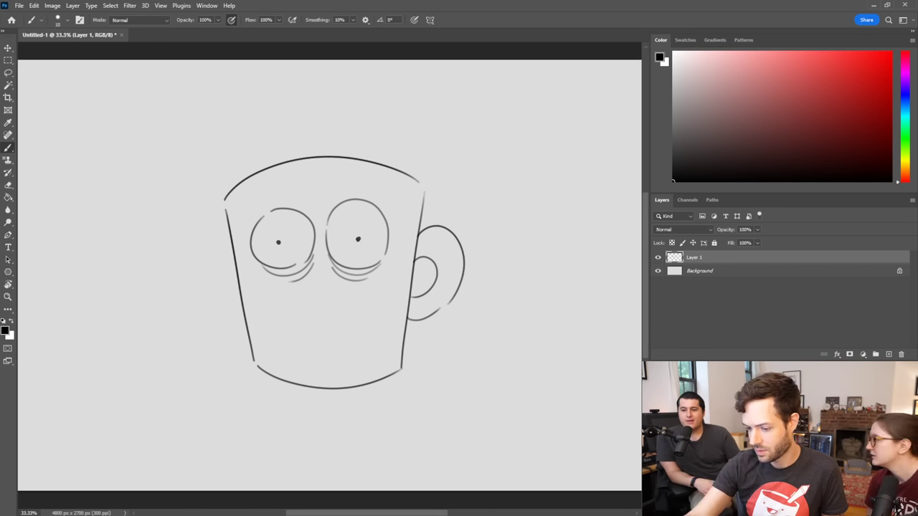
pyautogui.moveTo(260, 264); pyautogui.dragTo(244, 224)
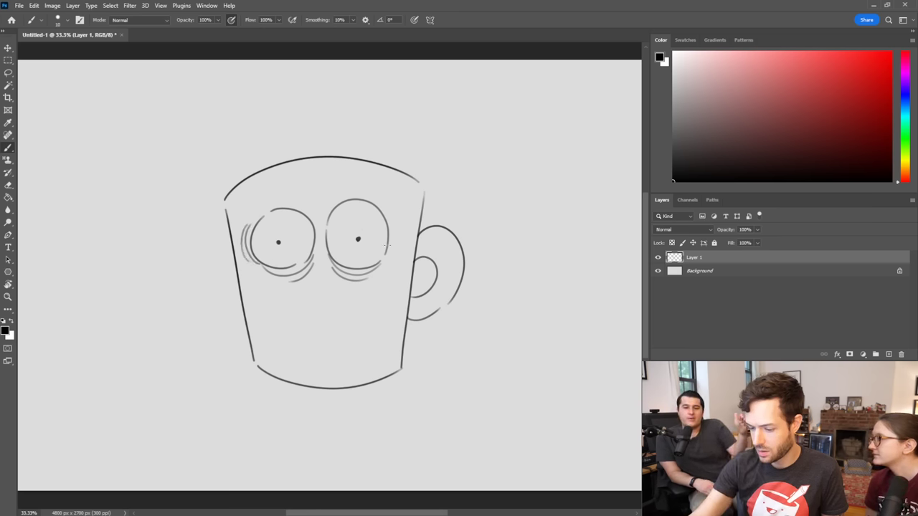
pyautogui.moveTo(388, 259); pyautogui.dragTo(394, 213)
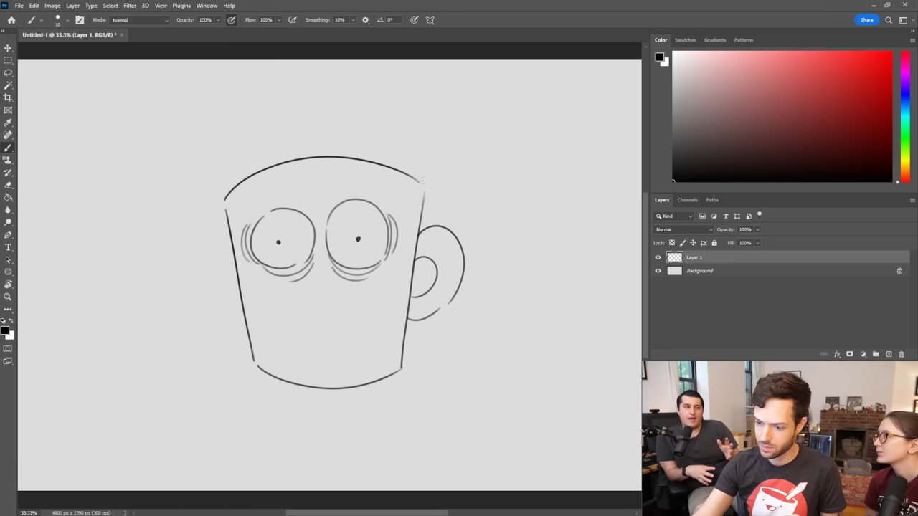
# Step: Draw curved wrinkle lines above both eyes and erase the overlapping line at the top of the right eye
pyautogui.moveTo(254, 220); pyautogui.dragTo(301, 199)
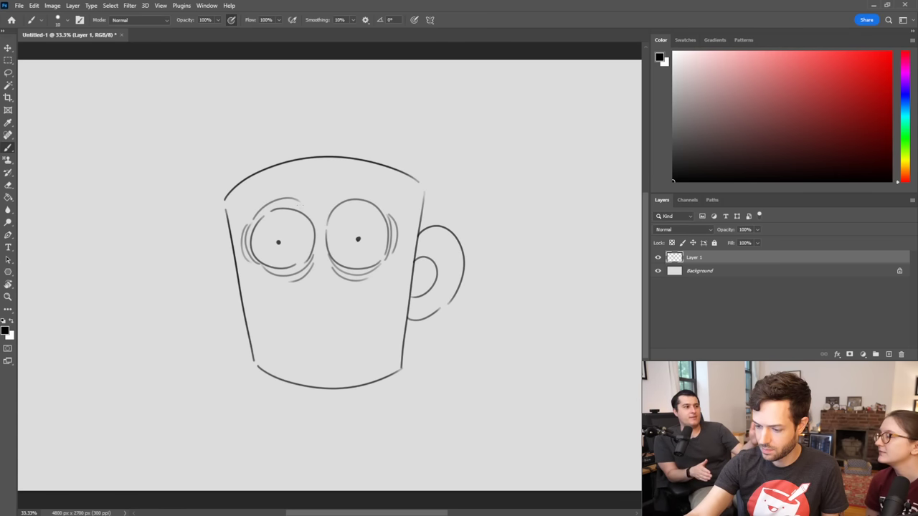
pyautogui.hotkey('ctrl', 'z')
pyautogui.moveTo(252, 220)
pyautogui.mouseDown()
pyautogui.moveTo(310, 211)
pyautogui.moveTo(274, 207)
pyautogui.mouseUp()
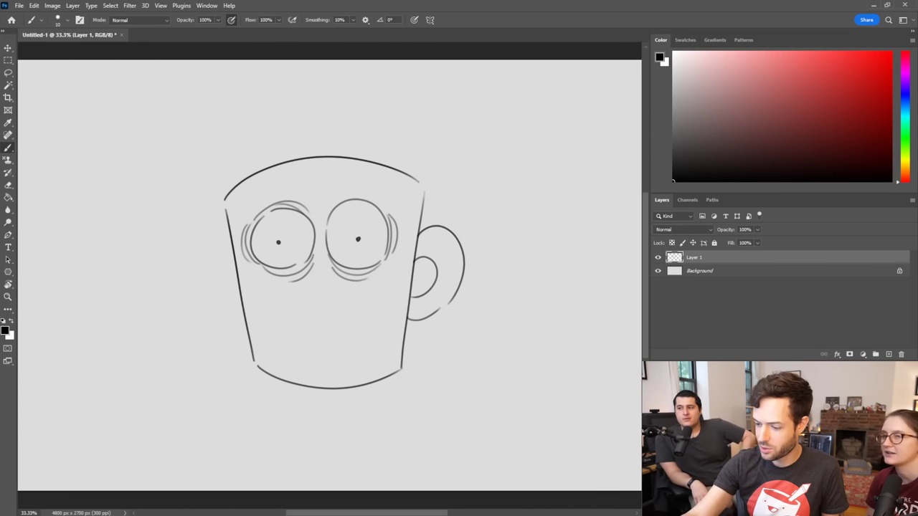
pyautogui.moveTo(334, 208)
pyautogui.mouseDown()
pyautogui.moveTo(360, 192)
pyautogui.moveTo(386, 201)
pyautogui.mouseUp()
pyautogui.hotkey('ctrl', 'z')
pyautogui.moveTo(329, 206); pyautogui.dragTo(375, 199)
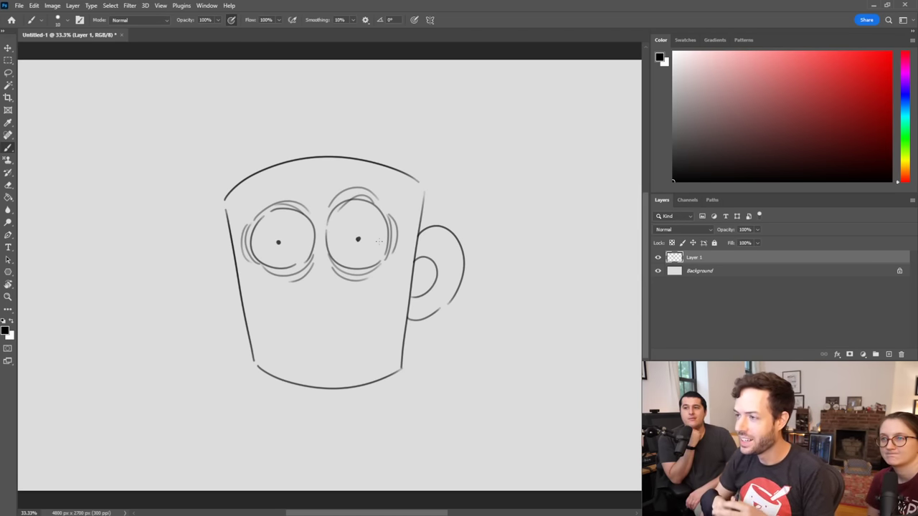
pyautogui.press('e')
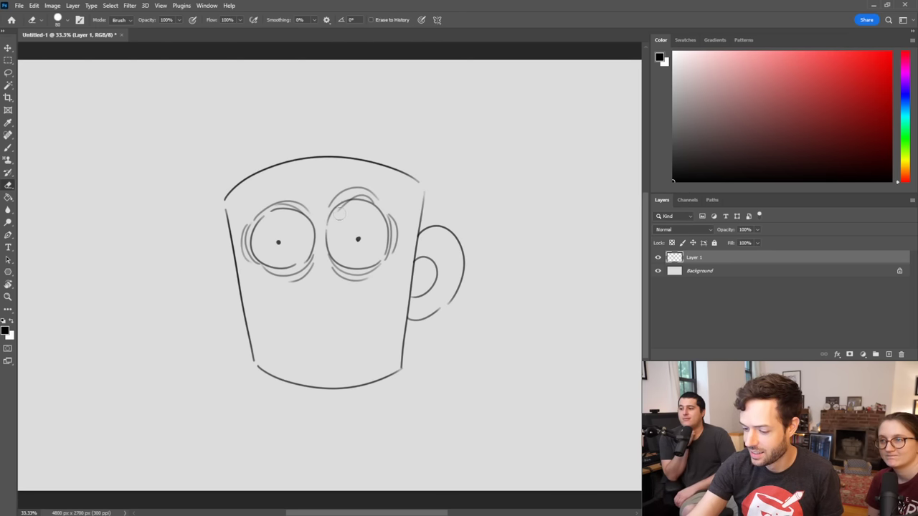
pyautogui.press('b')
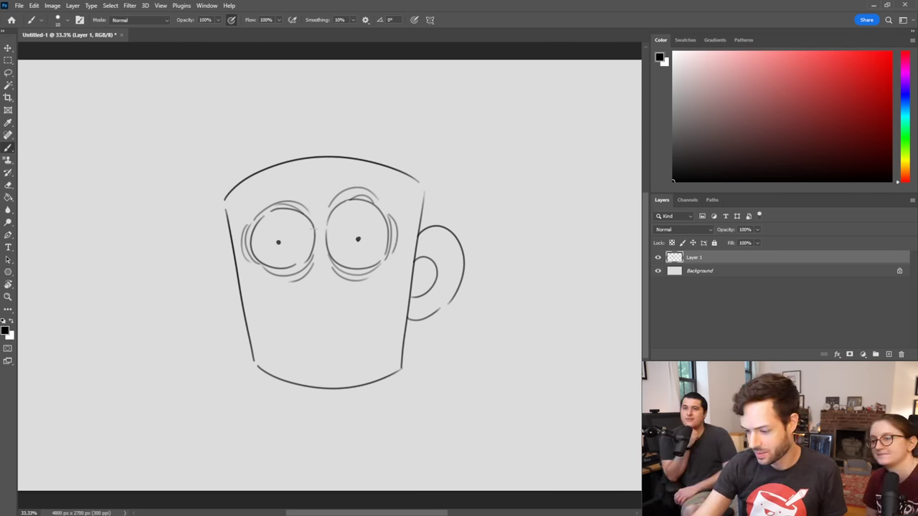
# Step: Draw the nose between the eyes with darker inner eye lines, two small nostrils and a short crease at its bridge
pyautogui.moveTo(314, 228); pyautogui.dragTo(312, 271)
pyautogui.moveTo(329, 228)
pyautogui.mouseDown()
pyautogui.moveTo(327, 269)
pyautogui.moveTo(312, 287)
pyautogui.moveTo(332, 287)
pyautogui.mouseUp()
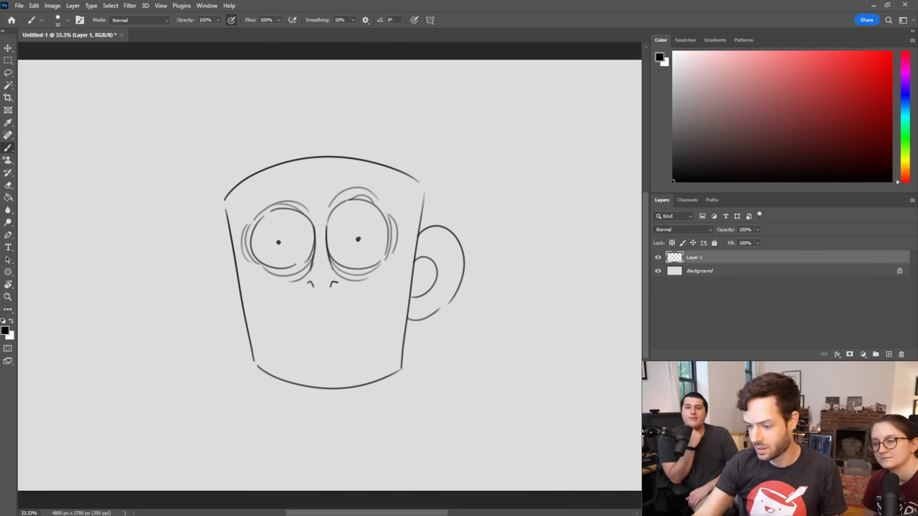
pyautogui.moveTo(313, 272); pyautogui.dragTo(327, 270)
pyautogui.hotkey('ctrl', 'z')
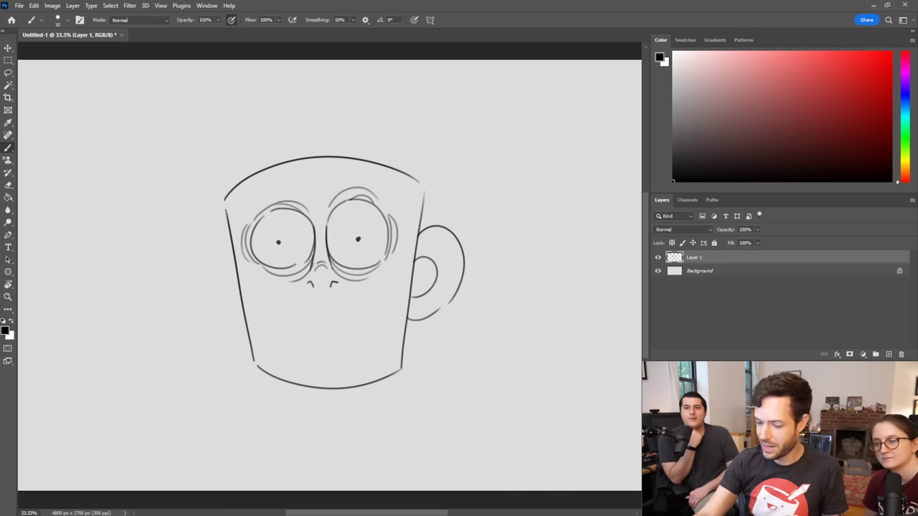
# Step: Draw a tall, narrow open mouth extending below the cup's base, erase the base line inside it, and add upper and lower inner lines
pyautogui.moveTo(327, 302); pyautogui.dragTo(314, 353)
pyautogui.hotkey('ctrl', 'z')
pyautogui.moveTo(328, 302)
pyautogui.mouseDown()
pyautogui.moveTo(313, 358)
pyautogui.moveTo(317, 386)
pyautogui.moveTo(336, 401)
pyautogui.moveTo(331, 300)
pyautogui.moveTo(336, 388)
pyautogui.mouseUp()
pyautogui.press('e')
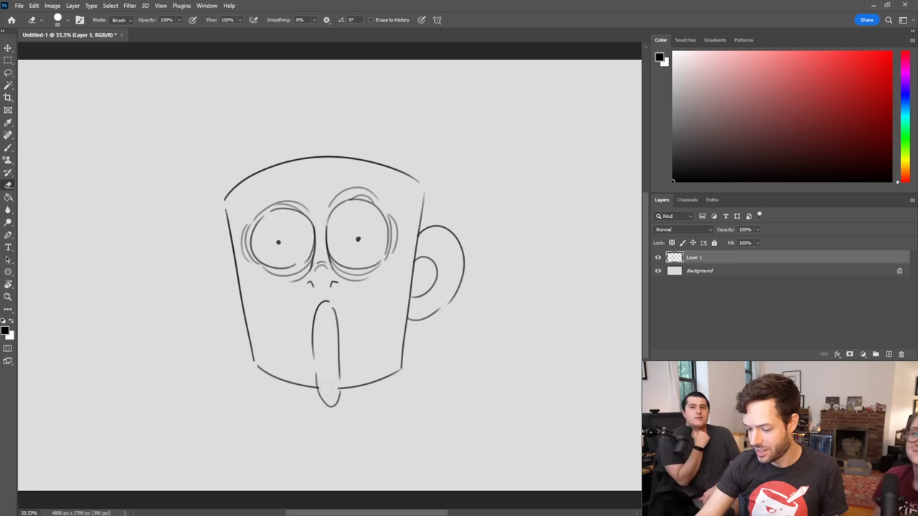
pyautogui.press('b')
pyautogui.moveTo(314, 319); pyautogui.dragTo(333, 316)
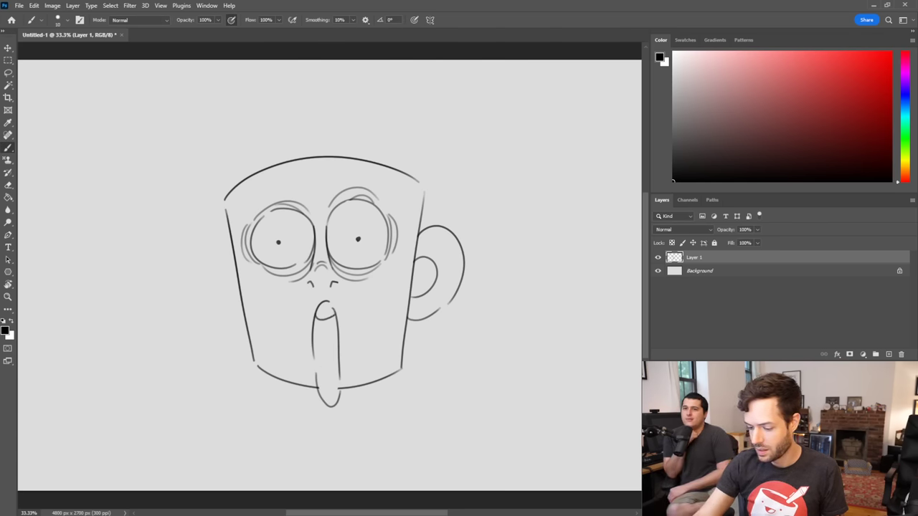
pyautogui.moveTo(315, 366); pyautogui.dragTo(339, 364)
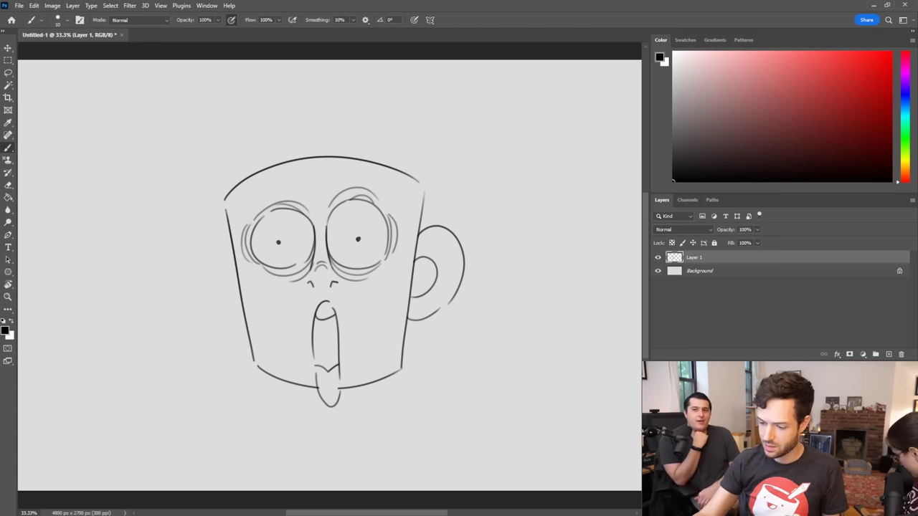
# Step: Fill the mouth's interior with black using a larger brush, and retouch its lower right outline with the brush back at 10 px
pyautogui.press(']')
pyautogui.press(']')
pyautogui.press(']')
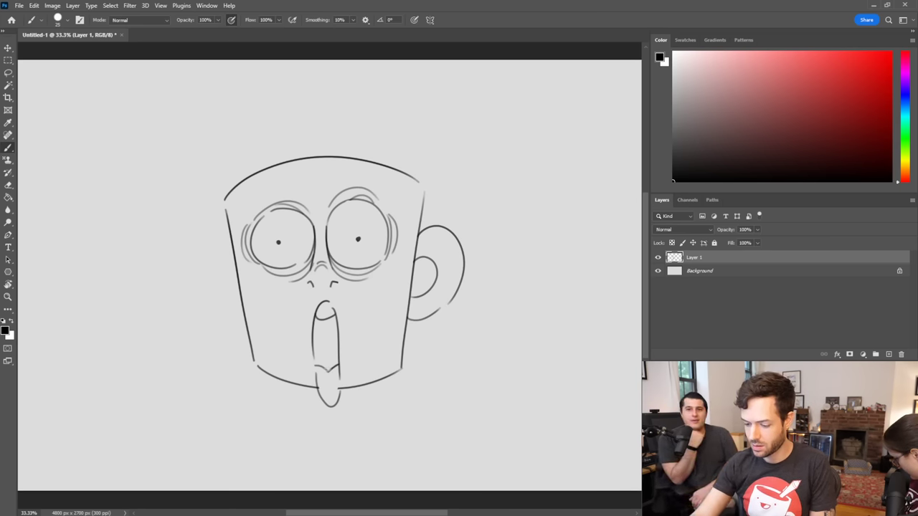
pyautogui.moveTo(330, 369)
pyautogui.mouseDown()
pyautogui.moveTo(316, 324)
pyautogui.moveTo(333, 318)
pyautogui.moveTo(335, 366)
pyautogui.moveTo(326, 366)
pyautogui.moveTo(326, 333)
pyautogui.moveTo(334, 360)
pyautogui.moveTo(317, 322)
pyautogui.moveTo(339, 365)
pyautogui.mouseUp()
pyautogui.press('e')
pyautogui.press('b')
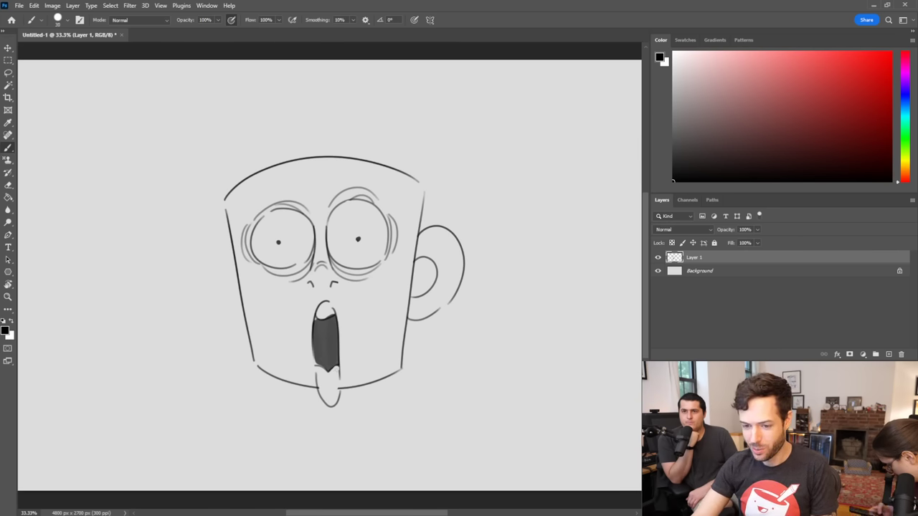
pyautogui.press('[')
pyautogui.press('[')
pyautogui.moveTo(339, 363); pyautogui.dragTo(340, 392)
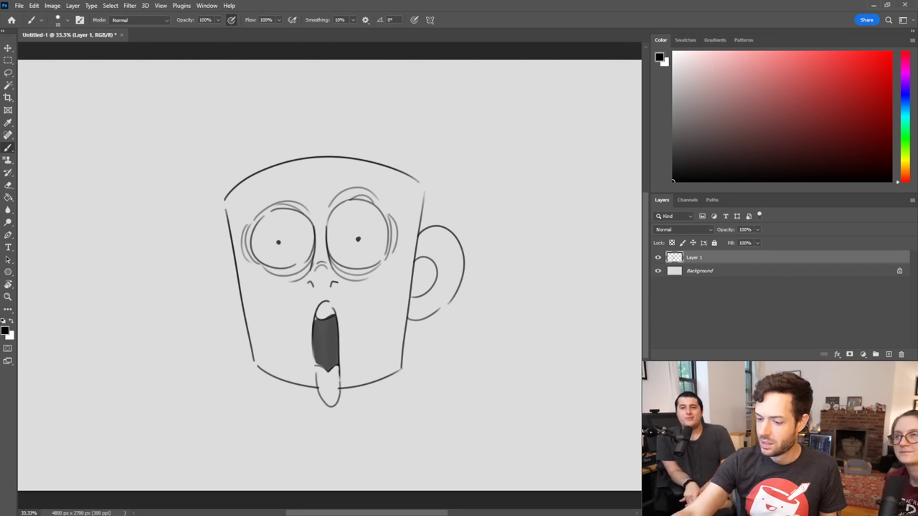
# Step: Draw the arched top of the hair above the rim and a fringe sweeping across the forehead to a point on the right
pyautogui.moveTo(271, 165); pyautogui.dragTo(354, 111)
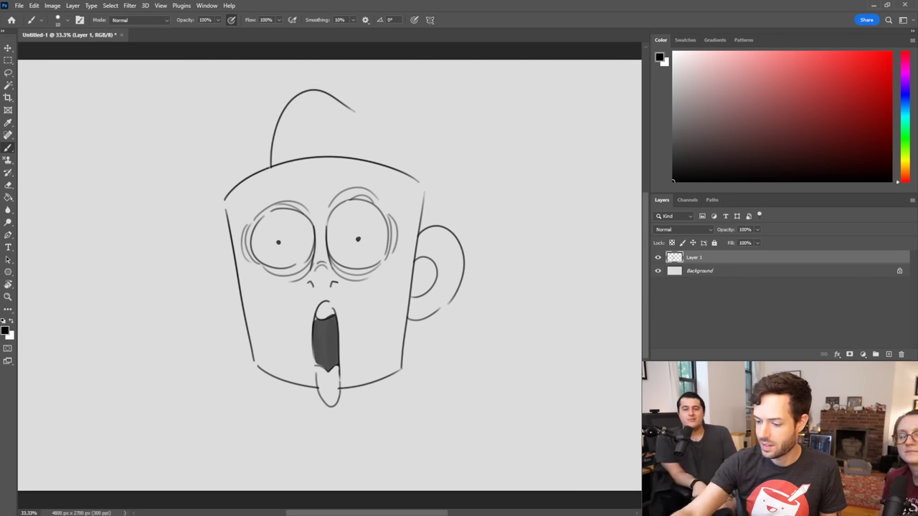
pyautogui.moveTo(268, 170); pyautogui.dragTo(352, 195)
pyautogui.hotkey('ctrl', 'z')
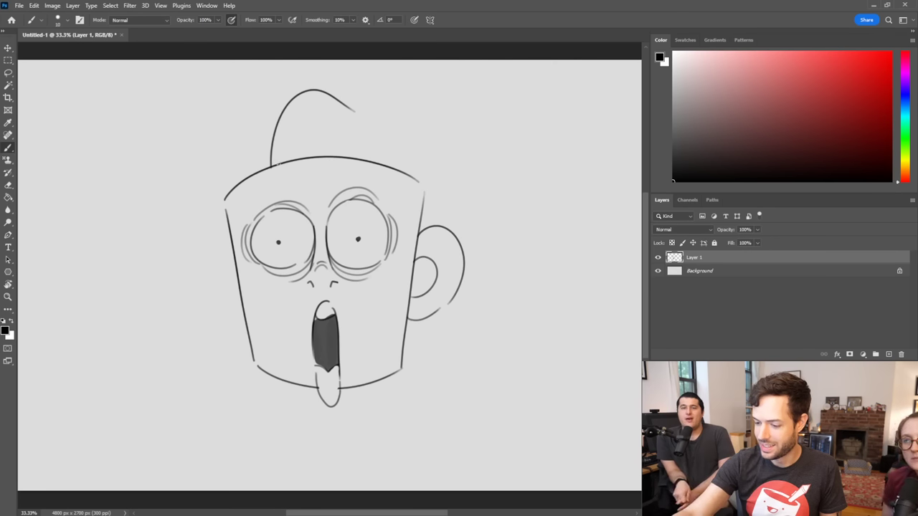
pyautogui.moveTo(277, 164)
pyautogui.mouseDown()
pyautogui.moveTo(381, 203)
pyautogui.moveTo(347, 167)
pyautogui.moveTo(366, 190)
pyautogui.moveTo(451, 189)
pyautogui.moveTo(404, 164)
pyautogui.mouseUp()
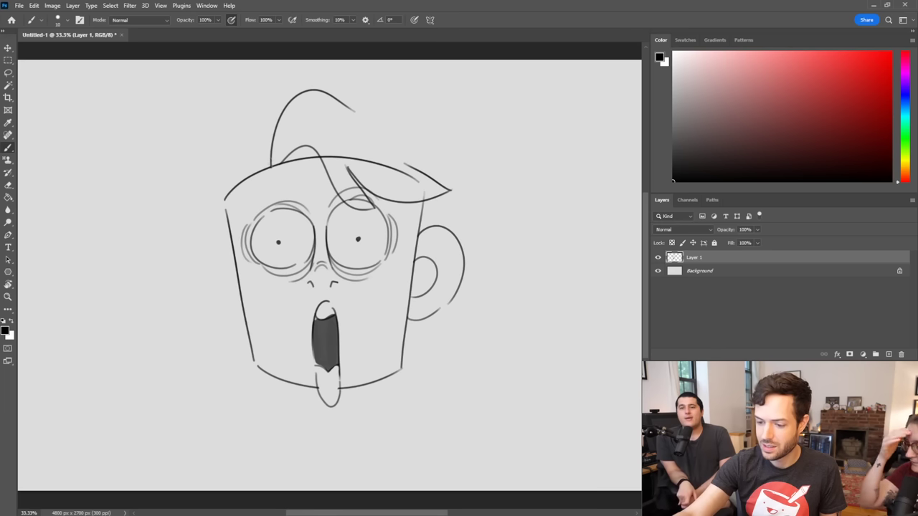
# Step: Draw the left hair section with pointed tips hanging over the cup's side, and erase the cup lines covered by the hair
pyautogui.moveTo(269, 147)
pyautogui.mouseDown()
pyautogui.moveTo(199, 188)
pyautogui.moveTo(200, 204)
pyautogui.mouseUp()
pyautogui.moveTo(273, 159); pyautogui.dragTo(211, 244)
pyautogui.moveTo(219, 191)
pyautogui.mouseDown()
pyautogui.moveTo(213, 231)
pyautogui.moveTo(178, 234)
pyautogui.moveTo(193, 212)
pyautogui.moveTo(227, 224)
pyautogui.moveTo(234, 189)
pyautogui.moveTo(257, 169)
pyautogui.mouseUp()
pyautogui.press('e')
pyautogui.moveTo(321, 157)
pyautogui.mouseDown()
pyautogui.moveTo(397, 172)
pyautogui.moveTo(423, 191)
pyautogui.moveTo(415, 200)
pyautogui.mouseUp()
# Step: Extend the top hair outline to a pointed tip on the right and curve it back to the fringe
pyautogui.press('b')
pyautogui.moveTo(349, 114); pyautogui.dragTo(463, 118)
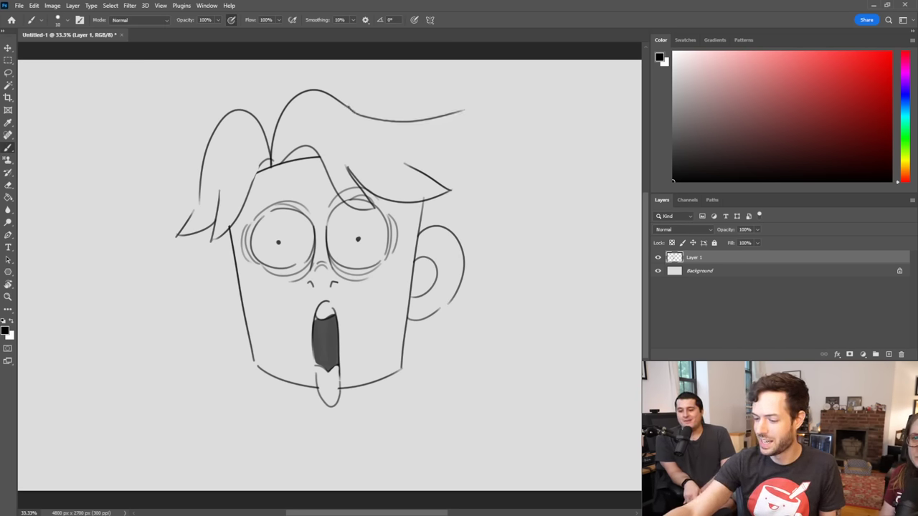
pyautogui.hotkey('ctrl', 'z')
pyautogui.moveTo(335, 95)
pyautogui.mouseDown()
pyautogui.moveTo(470, 101)
pyautogui.moveTo(417, 143)
pyautogui.moveTo(444, 178)
pyautogui.mouseUp()
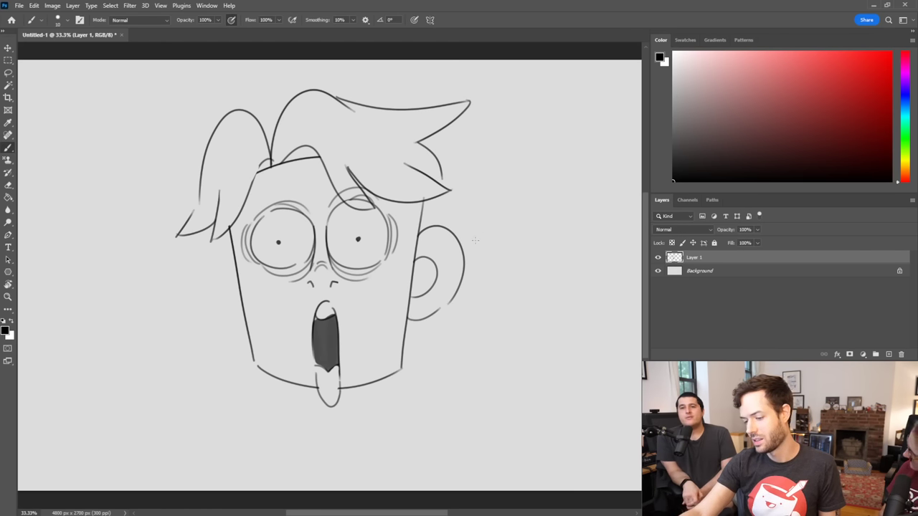
# Step: Erase the wrinkle lines overlapping the fringe above the right eye and darken the narrow gap between the fringe strands
pyautogui.press('e')
pyautogui.moveTo(360, 199)
pyautogui.mouseDown()
pyautogui.moveTo(393, 171)
pyautogui.moveTo(399, 195)
pyautogui.moveTo(368, 196)
pyautogui.mouseUp()
pyautogui.press('b')
pyautogui.moveTo(358, 178)
pyautogui.mouseDown()
pyautogui.moveTo(371, 199)
pyautogui.moveTo(365, 191)
pyautogui.mouseUp()
pyautogui.hotkey('ctrl', 'z')
pyautogui.moveTo(355, 176); pyautogui.dragTo(373, 202)
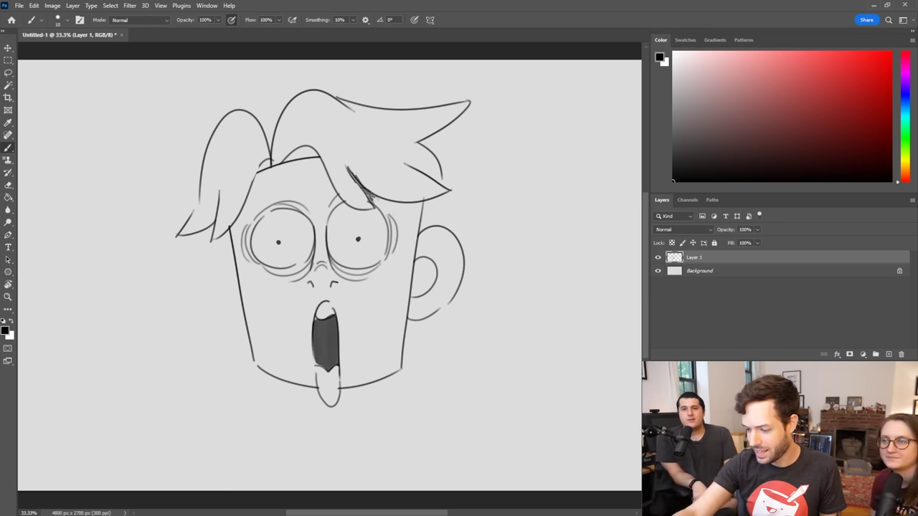
pyautogui.press('e')
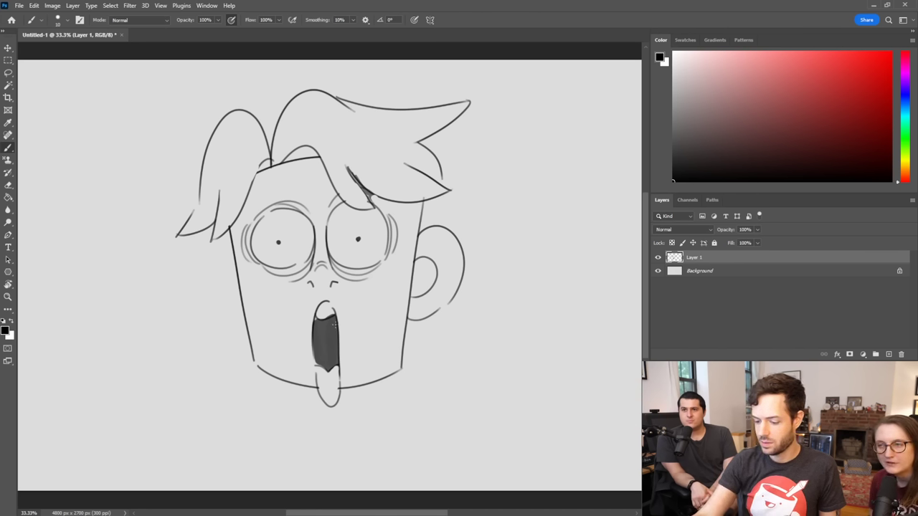
# Step: Draw a full beard outline with jagged pointed tufts, running from the cup's left side beneath the base to its right side
pyautogui.moveTo(236, 267)
pyautogui.mouseDown()
pyautogui.moveTo(238, 292)
pyautogui.moveTo(207, 380)
pyautogui.moveTo(226, 366)
pyautogui.moveTo(239, 445)
pyautogui.mouseUp()
pyautogui.moveTo(415, 263)
pyautogui.mouseDown()
pyautogui.moveTo(459, 367)
pyautogui.moveTo(434, 353)
pyautogui.moveTo(423, 438)
pyautogui.moveTo(419, 416)
pyautogui.mouseUp()
pyautogui.hotkey('ctrl', 'z')
pyautogui.moveTo(244, 452)
pyautogui.mouseDown()
pyautogui.moveTo(239, 432)
pyautogui.moveTo(248, 423)
pyautogui.moveTo(304, 479)
pyautogui.moveTo(302, 455)
pyautogui.moveTo(306, 466)
pyautogui.moveTo(344, 450)
pyautogui.mouseUp()
pyautogui.moveTo(336, 480)
pyautogui.mouseDown()
pyautogui.moveTo(376, 445)
pyautogui.moveTo(377, 474)
pyautogui.moveTo(412, 425)
pyautogui.mouseUp()
pyautogui.press('e')
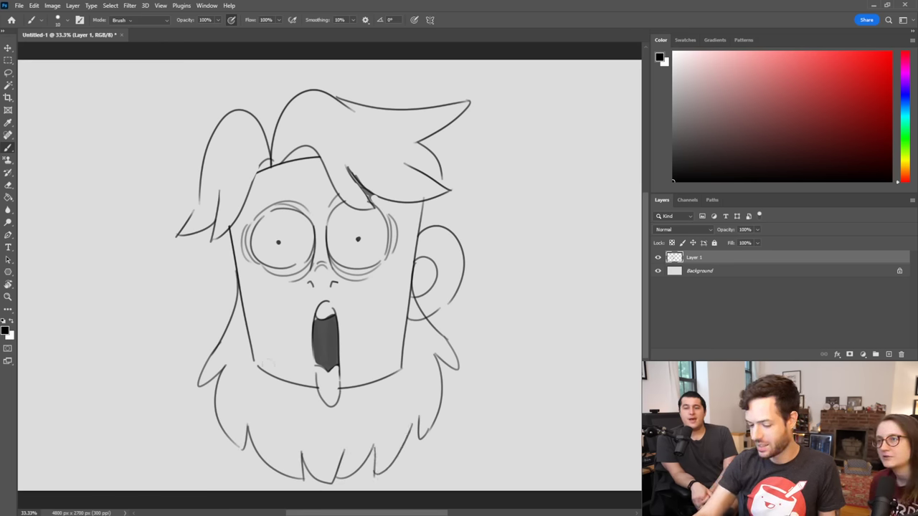
# Step: Erase the cup lines inside the beard and draw a two-sided moustache with pointed tufts above the open mouth
pyautogui.moveTo(242, 307)
pyautogui.mouseDown()
pyautogui.moveTo(277, 378)
pyautogui.moveTo(310, 390)
pyautogui.moveTo(344, 375)
pyautogui.moveTo(348, 389)
pyautogui.moveTo(386, 373)
pyautogui.moveTo(398, 382)
pyautogui.moveTo(390, 400)
pyautogui.moveTo(419, 292)
pyautogui.moveTo(411, 269)
pyautogui.moveTo(417, 327)
pyautogui.moveTo(403, 349)
pyautogui.moveTo(406, 367)
pyautogui.moveTo(414, 309)
pyautogui.mouseUp()
pyautogui.moveTo(247, 290); pyautogui.dragTo(241, 303)
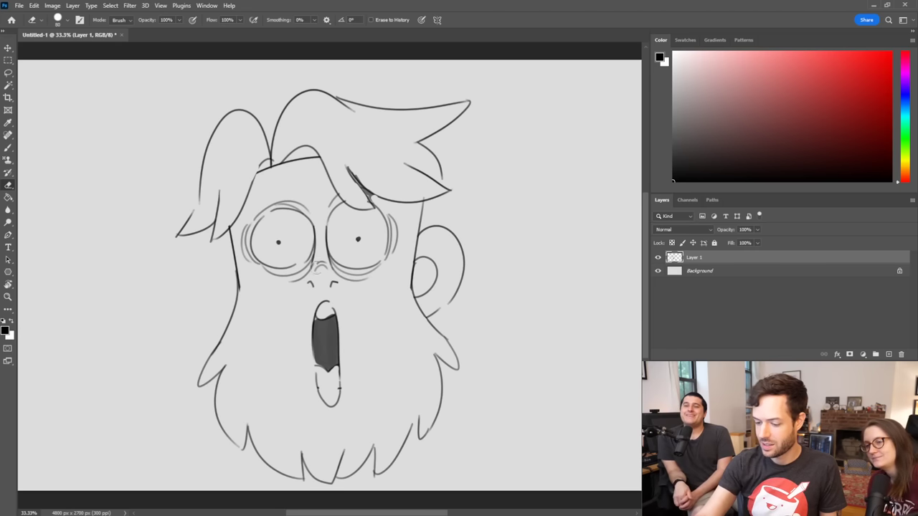
pyautogui.press('b')
pyautogui.moveTo(313, 305); pyautogui.dragTo(238, 329)
pyautogui.moveTo(336, 302)
pyautogui.mouseDown()
pyautogui.moveTo(367, 317)
pyautogui.moveTo(400, 320)
pyautogui.mouseUp()
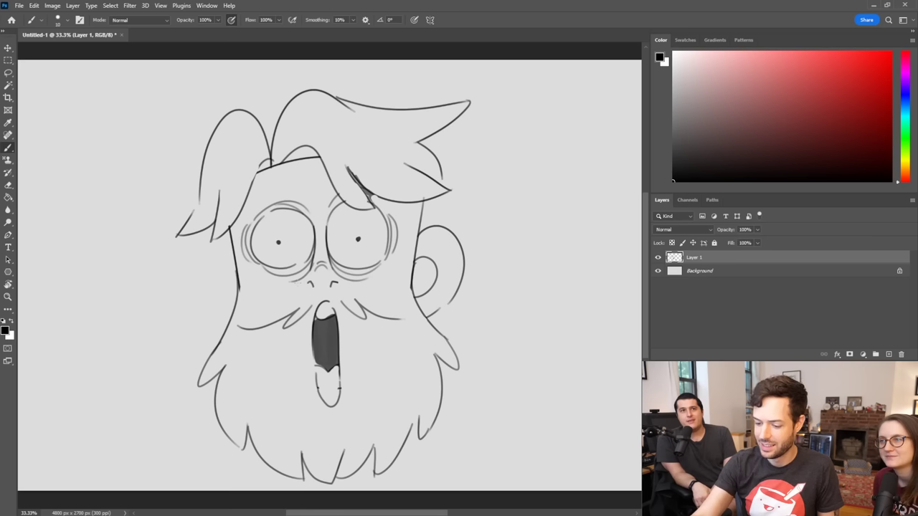
pyautogui.moveTo(315, 289); pyautogui.dragTo(244, 310)
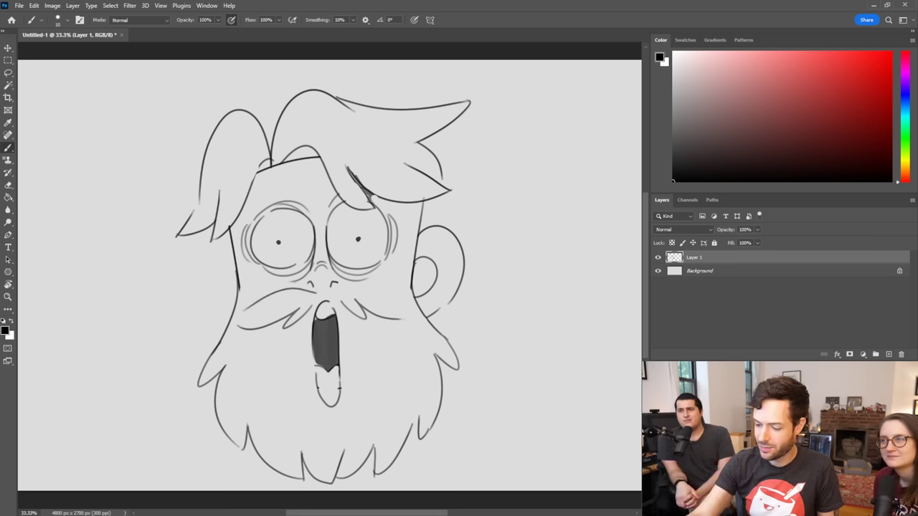
pyautogui.moveTo(331, 287); pyautogui.dragTo(406, 294)
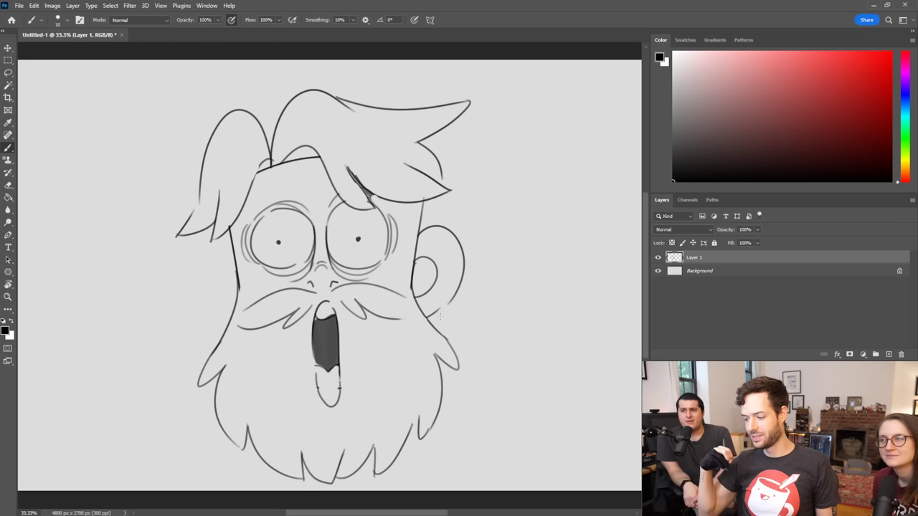
# Step: Shift the whole drawing slightly upward and draw jagged burst lines beside the head on both sides
pyautogui.press('v')
pyautogui.moveTo(394, 369); pyautogui.dragTo(400, 358)
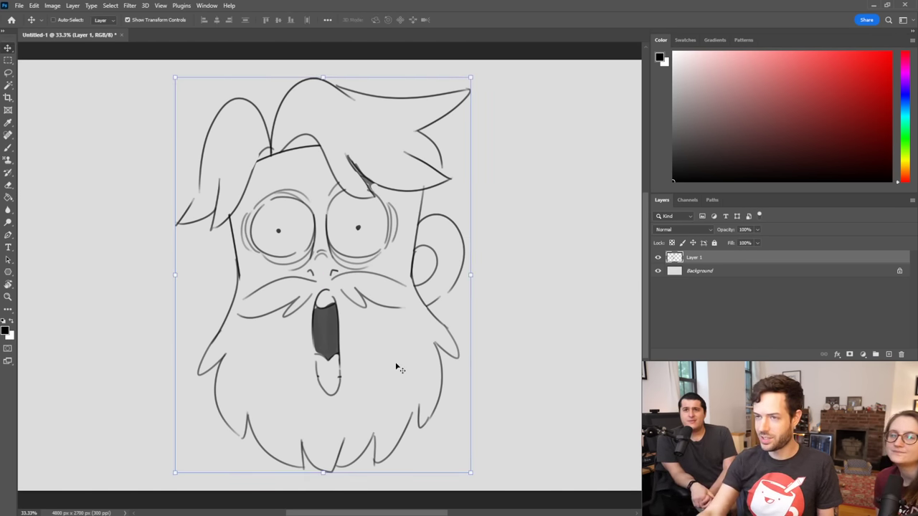
pyautogui.press('b')
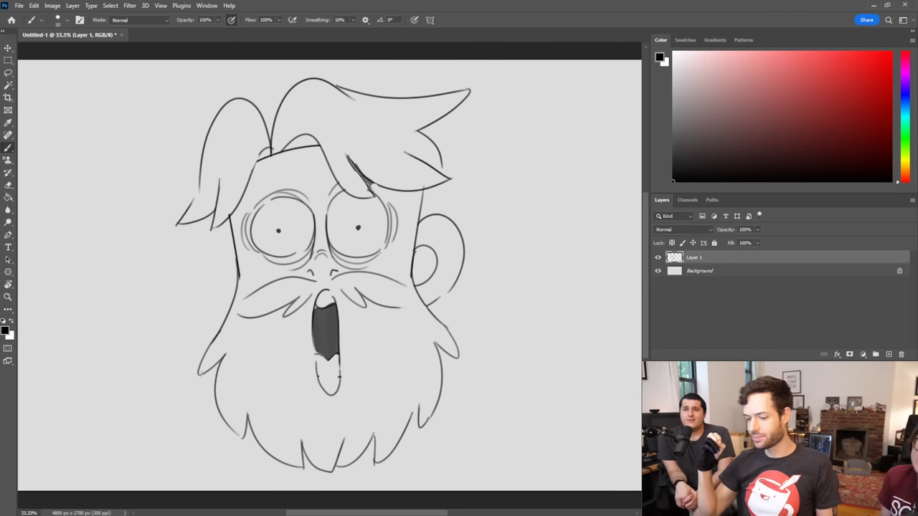
pyautogui.moveTo(154, 357)
pyautogui.mouseDown()
pyautogui.moveTo(136, 337)
pyautogui.moveTo(97, 323)
pyautogui.moveTo(66, 261)
pyautogui.moveTo(118, 231)
pyautogui.mouseUp()
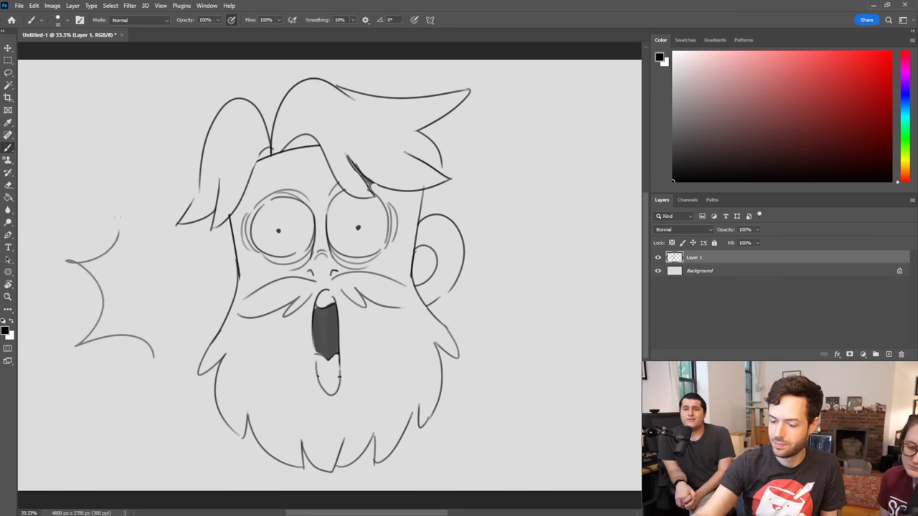
pyautogui.moveTo(500, 370)
pyautogui.mouseDown()
pyautogui.moveTo(572, 353)
pyautogui.moveTo(579, 258)
pyautogui.moveTo(520, 238)
pyautogui.moveTo(532, 198)
pyautogui.moveTo(476, 204)
pyautogui.mouseUp()
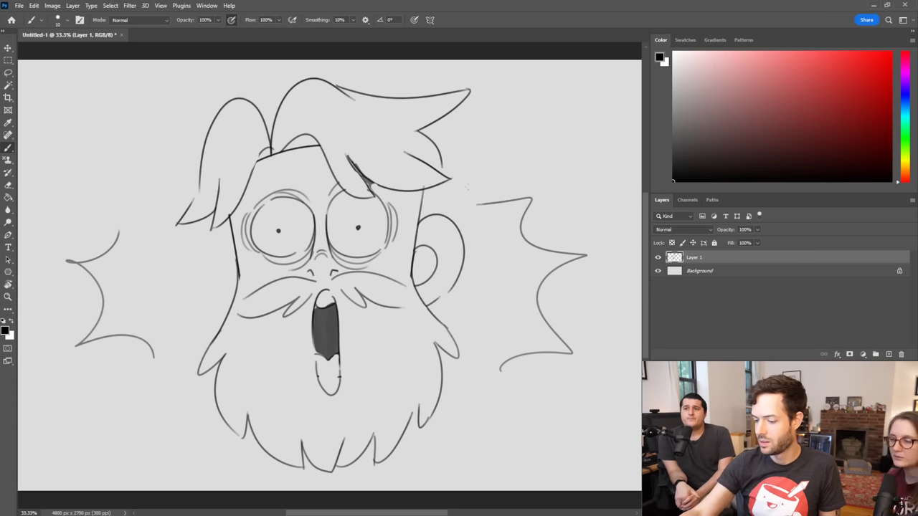
pyautogui.hotkey('ctrl', 'z')
pyautogui.moveTo(474, 349)
pyautogui.mouseDown()
pyautogui.moveTo(552, 350)
pyautogui.moveTo(542, 294)
pyautogui.moveTo(550, 191)
pyautogui.moveTo(492, 195)
pyautogui.mouseUp()
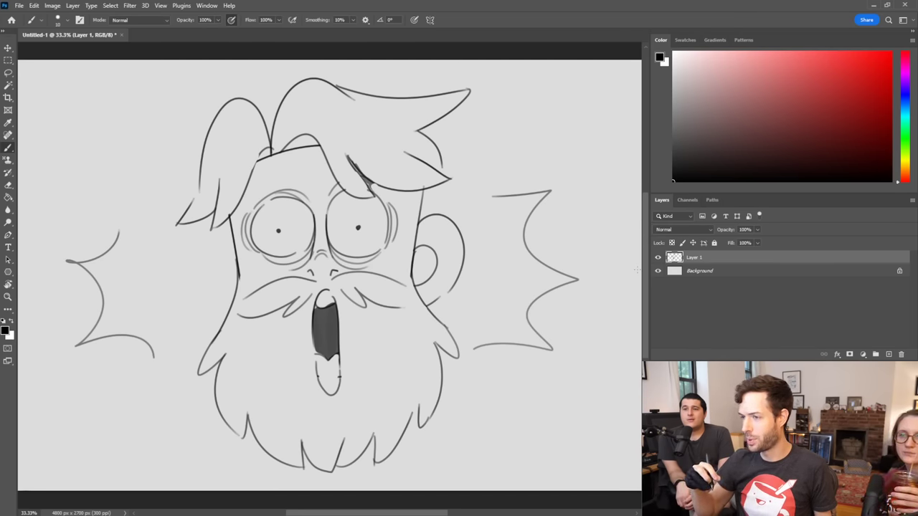
# Step: Add a new layer above Layer 1 and hide Layer 1
pyautogui.click(889, 354)
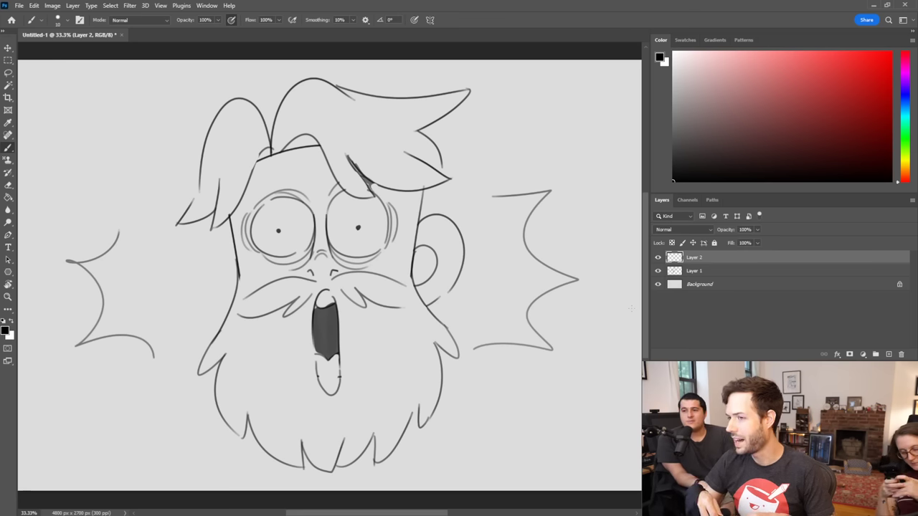
pyautogui.click(657, 270)
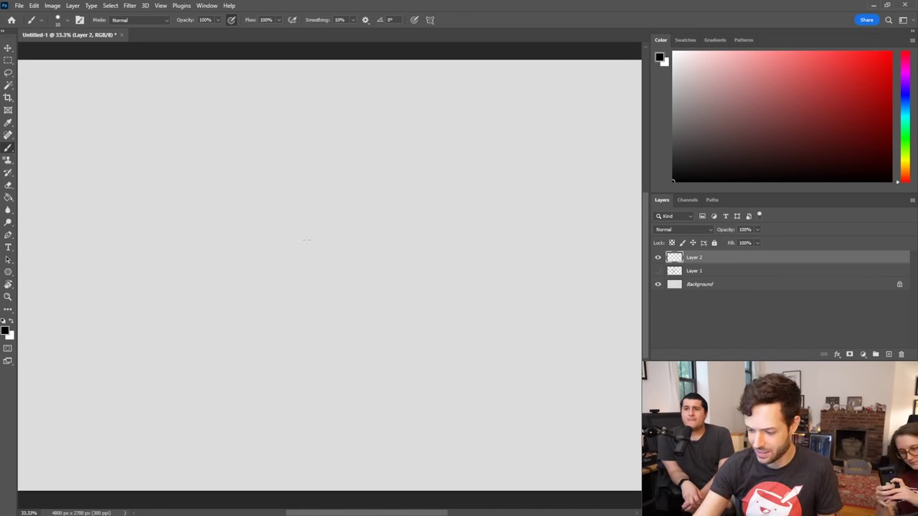
# Step: Draw a small rounded head outline in the upper middle of the canvas, with an ear on each side
pyautogui.moveTo(289, 180)
pyautogui.mouseDown()
pyautogui.moveTo(304, 261)
pyautogui.moveTo(286, 203)
pyautogui.moveTo(293, 188)
pyautogui.moveTo(355, 222)
pyautogui.moveTo(342, 255)
pyautogui.mouseUp()
pyautogui.hotkey('ctrl', 'z')
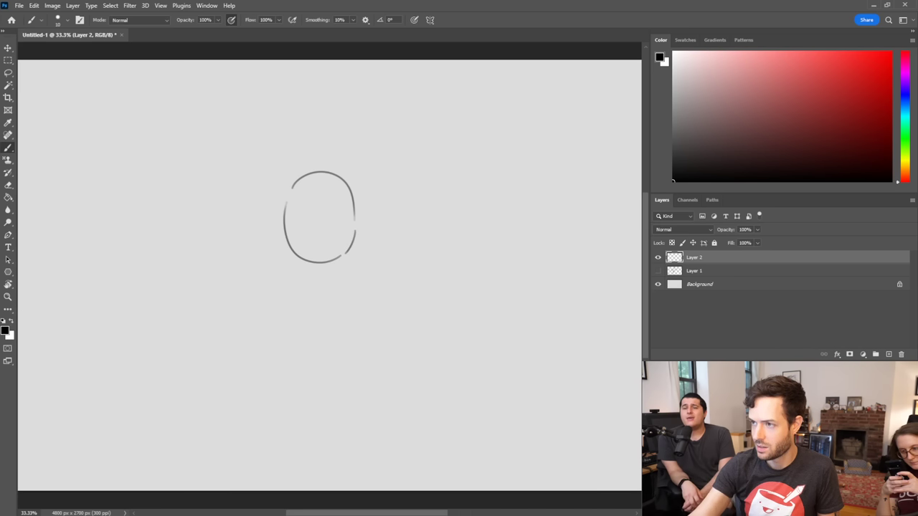
pyautogui.moveTo(356, 209)
pyautogui.mouseDown()
pyautogui.moveTo(366, 223)
pyautogui.moveTo(356, 234)
pyautogui.mouseUp()
pyautogui.hotkey('ctrl', 'z')
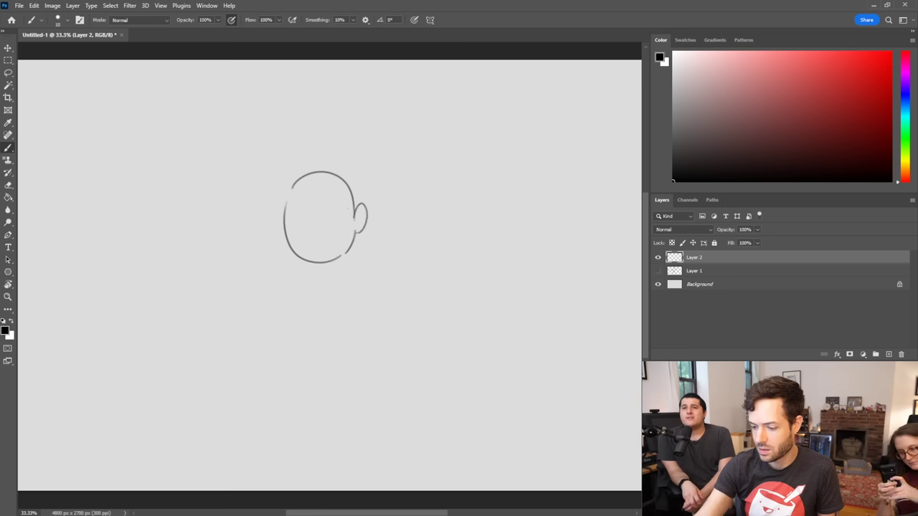
pyautogui.moveTo(283, 210); pyautogui.dragTo(286, 235)
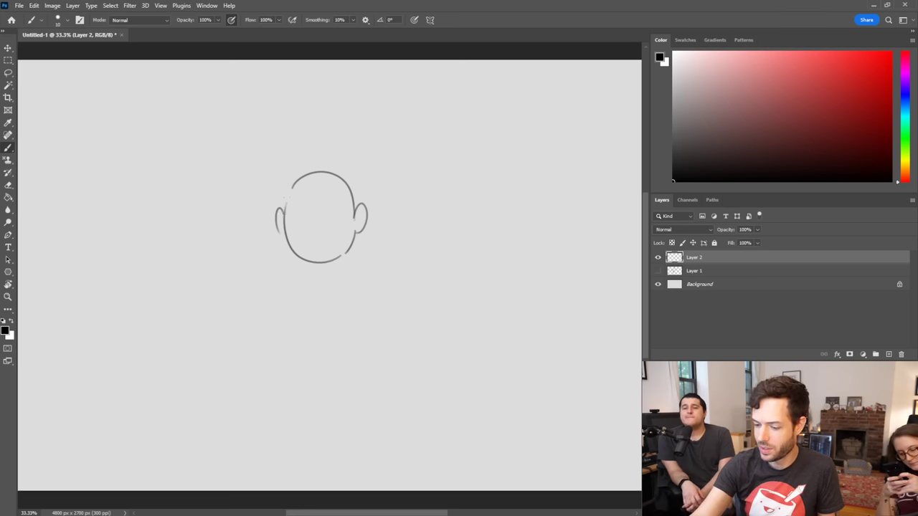
# Step: Draw large flat-topped glasses with rounded lower lenses across the face, and erase the head outline inside the lenses
pyautogui.moveTo(275, 199); pyautogui.dragTo(370, 194)
pyautogui.hotkey('ctrl', 'z')
pyautogui.moveTo(276, 202)
pyautogui.mouseDown()
pyautogui.moveTo(296, 229)
pyautogui.moveTo(329, 223)
pyautogui.moveTo(360, 195)
pyautogui.moveTo(351, 205)
pyautogui.moveTo(351, 195)
pyautogui.moveTo(365, 195)
pyautogui.moveTo(356, 208)
pyautogui.mouseUp()
pyautogui.hotkey('ctrl', 'z')
pyautogui.hotkey('ctrl', 'z')
pyautogui.hotkey('ctrl', 'z')
pyautogui.press('e')
pyautogui.moveTo(287, 221)
pyautogui.mouseDown()
pyautogui.moveTo(285, 205)
pyautogui.moveTo(279, 216)
pyautogui.moveTo(294, 230)
pyautogui.mouseUp()
pyautogui.press('b')
pyautogui.hotkey('ctrl', 'z')
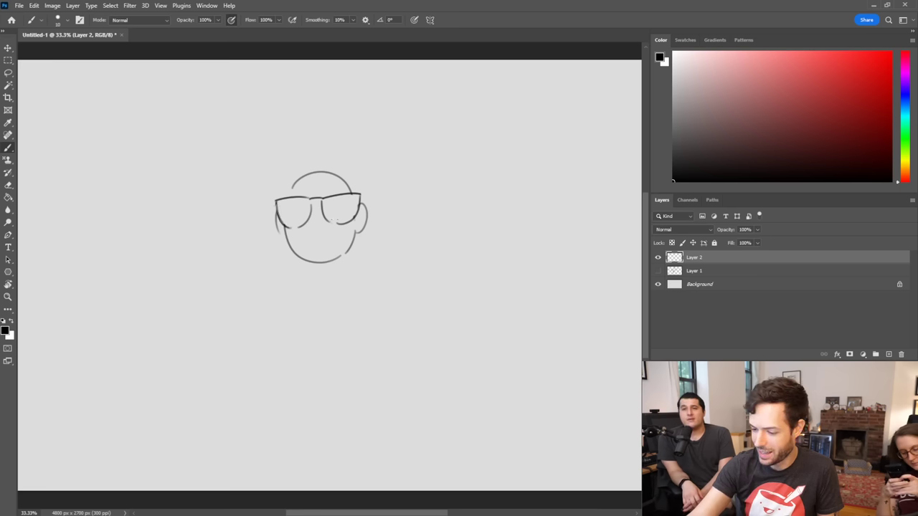
pyautogui.press('e')
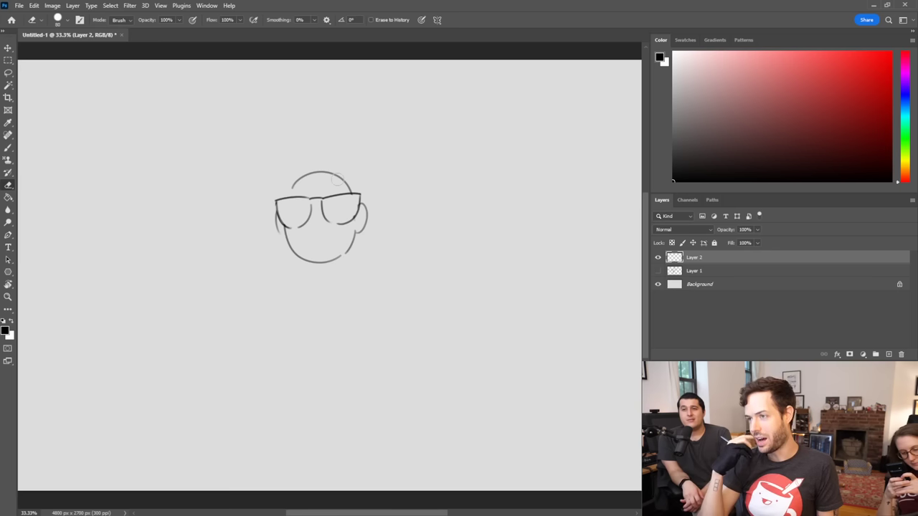
pyautogui.press('b')
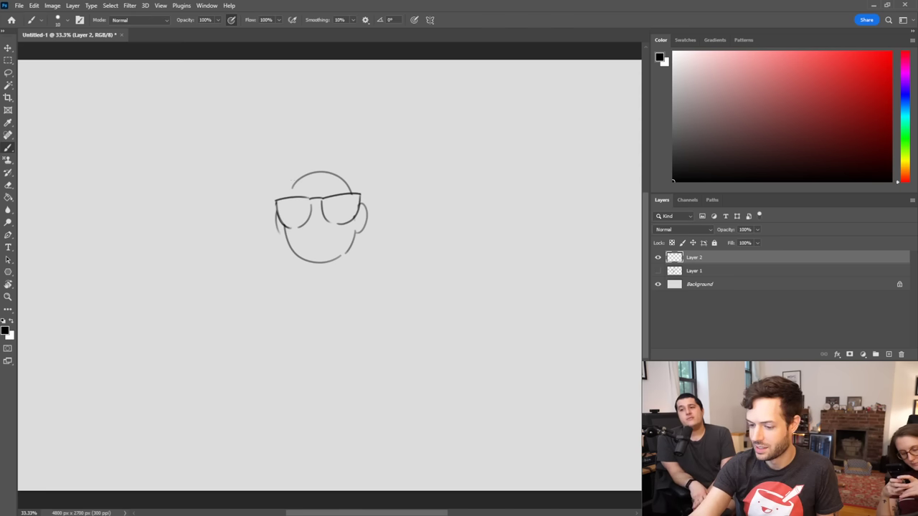
# Step: Erase the head outline above the glasses and draw a squared hairline with a center dip and a thickened right edge
pyautogui.press('e')
pyautogui.moveTo(294, 188)
pyautogui.mouseDown()
pyautogui.moveTo(343, 173)
pyautogui.moveTo(350, 191)
pyautogui.mouseUp()
pyautogui.press('b')
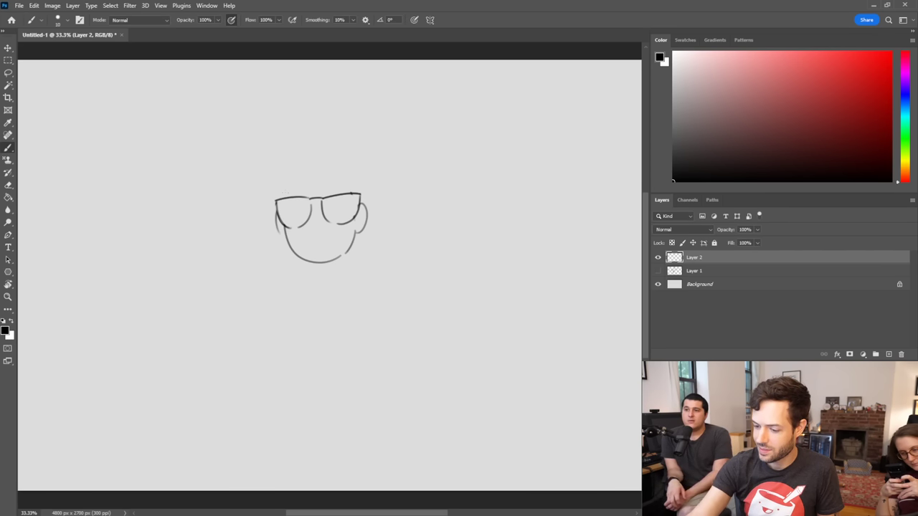
pyautogui.moveTo(287, 188)
pyautogui.mouseDown()
pyautogui.moveTo(284, 198)
pyautogui.moveTo(310, 176)
pyautogui.moveTo(340, 172)
pyautogui.mouseUp()
pyautogui.hotkey('ctrl', 'z')
pyautogui.hotkey('ctrl', 'z')
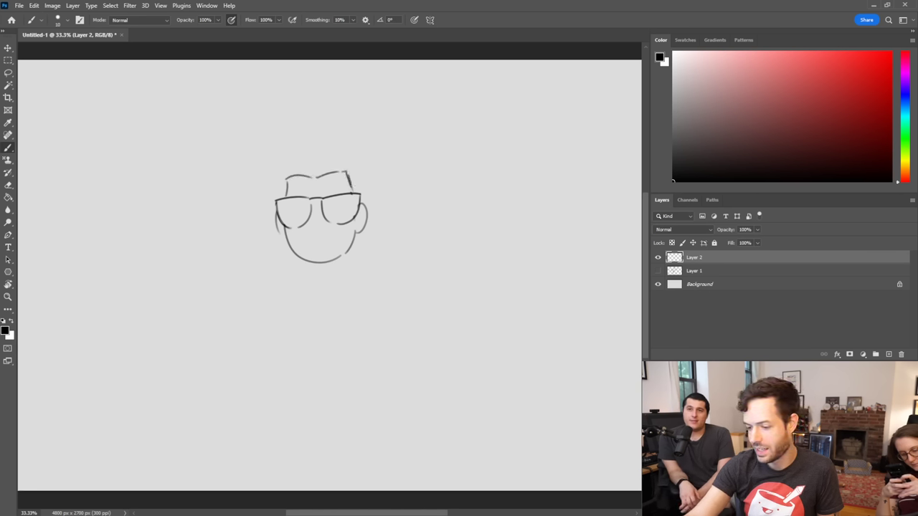
pyautogui.moveTo(346, 172); pyautogui.dragTo(351, 191)
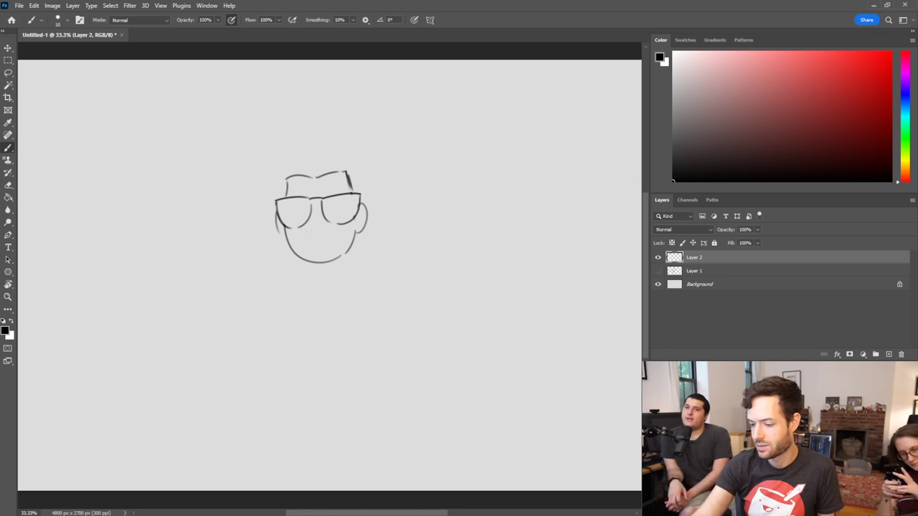
# Step: Draw a curved smile on the lower face and narrow half-closed eyes inside the glasses
pyautogui.moveTo(299, 238); pyautogui.dragTo(332, 246)
pyautogui.hotkey('ctrl', 'z')
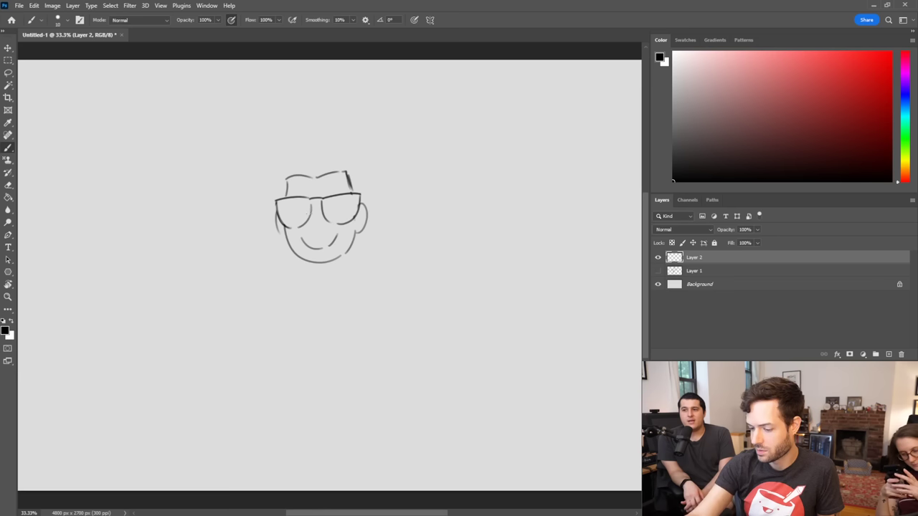
pyautogui.moveTo(283, 210); pyautogui.dragTo(356, 209)
pyautogui.hotkey('ctrl', 'z')
pyautogui.hotkey('ctrl', 'z')
pyautogui.hotkey('ctrl', 'z')
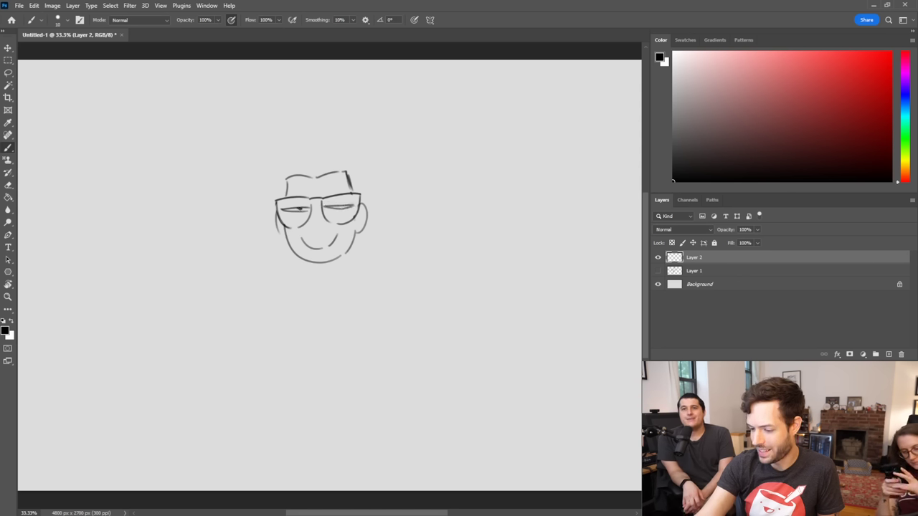
# Step: Draw a small nose between the lenses, slanted eyebrows above the glasses and a short cheek line beside the right ear
pyautogui.moveTo(313, 203)
pyautogui.mouseDown()
pyautogui.moveTo(315, 235)
pyautogui.moveTo(325, 230)
pyautogui.mouseUp()
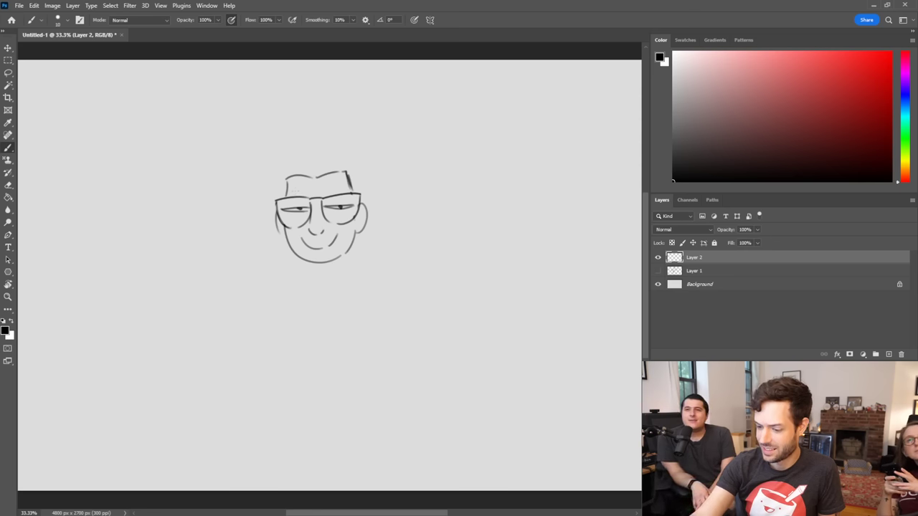
pyautogui.moveTo(295, 195); pyautogui.dragTo(309, 193)
pyautogui.hotkey('ctrl', 'z')
pyautogui.moveTo(326, 198); pyautogui.dragTo(344, 188)
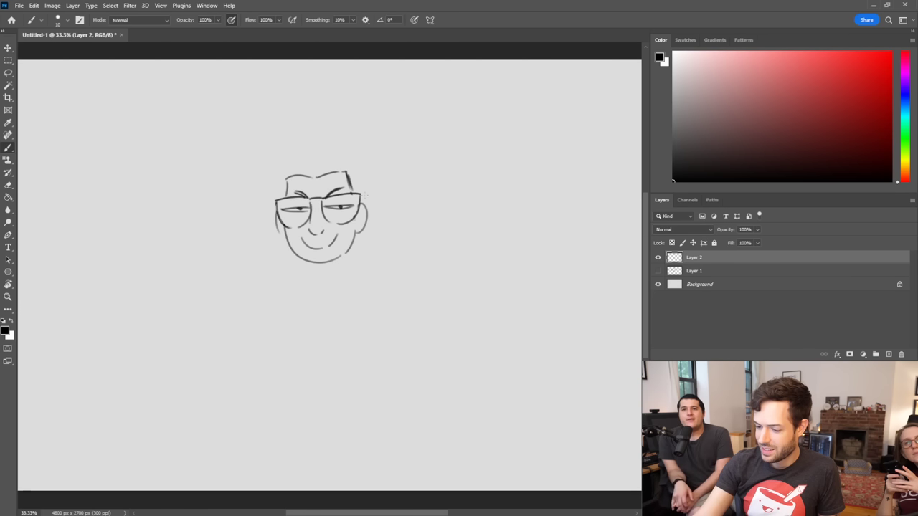
pyautogui.moveTo(357, 222); pyautogui.dragTo(354, 233)
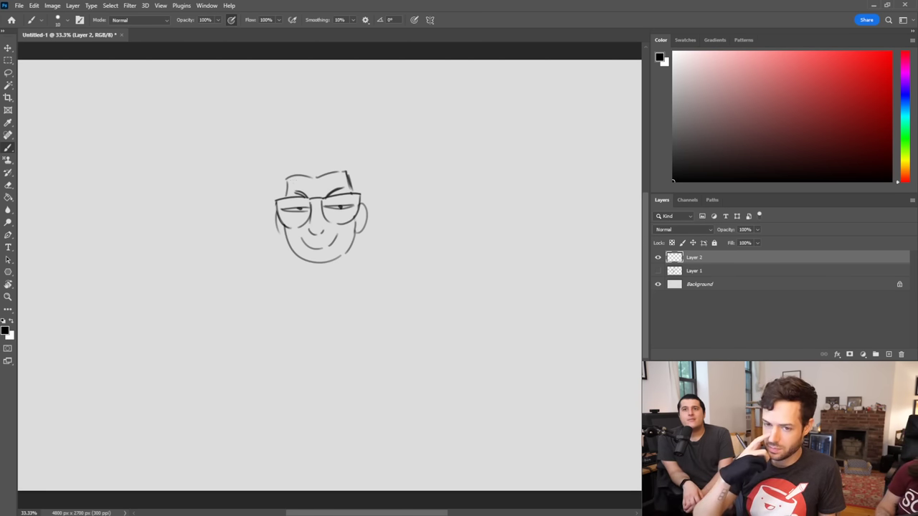
# Step: Draw a rounded hair outline over the head with flared, pointed ends below both ears, and add short neck lines
pyautogui.moveTo(279, 198)
pyautogui.mouseDown()
pyautogui.moveTo(284, 175)
pyautogui.moveTo(324, 161)
pyautogui.moveTo(349, 165)
pyautogui.moveTo(361, 192)
pyautogui.mouseUp()
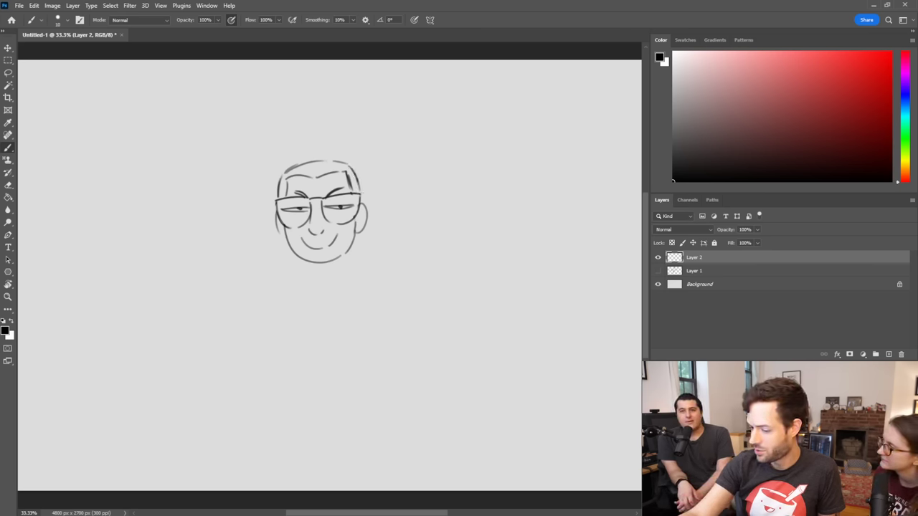
pyautogui.moveTo(283, 171); pyautogui.dragTo(306, 160)
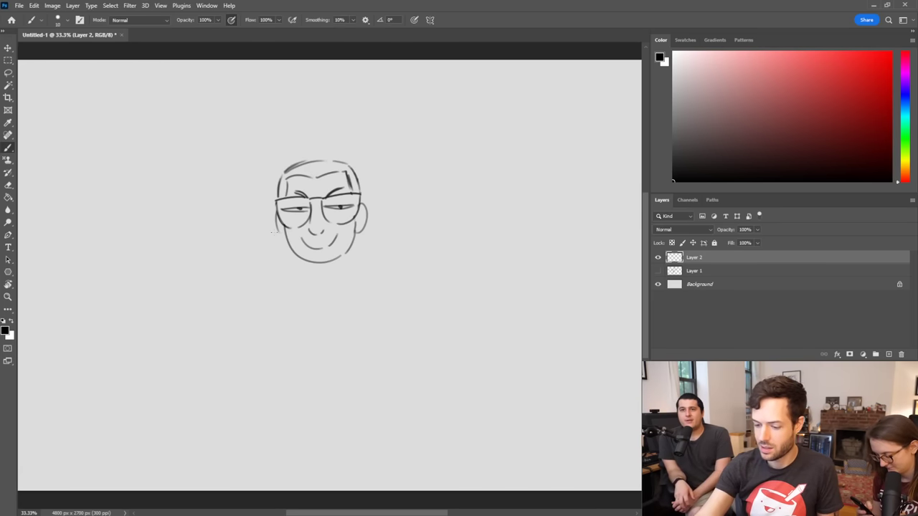
pyautogui.moveTo(276, 219)
pyautogui.mouseDown()
pyautogui.moveTo(286, 238)
pyautogui.moveTo(263, 244)
pyautogui.moveTo(290, 271)
pyautogui.mouseUp()
pyautogui.hotkey('ctrl', 'z')
pyautogui.moveTo(361, 231)
pyautogui.mouseDown()
pyautogui.moveTo(383, 240)
pyautogui.moveTo(384, 256)
pyautogui.moveTo(314, 269)
pyautogui.mouseUp()
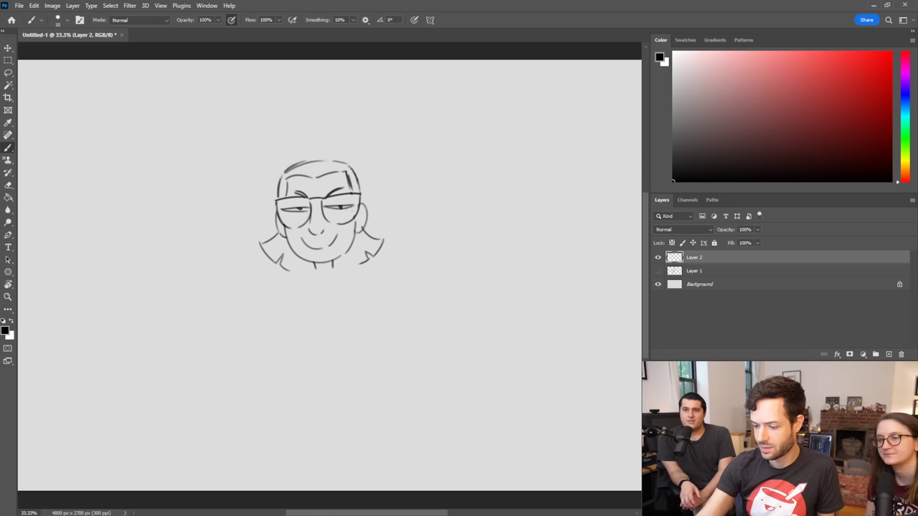
# Step: Draw a curved shirt collar beneath the neck and a sloping shoulder line on each side
pyautogui.moveTo(314, 270)
pyautogui.mouseDown()
pyautogui.moveTo(317, 279)
pyautogui.moveTo(335, 271)
pyautogui.moveTo(283, 294)
pyautogui.mouseUp()
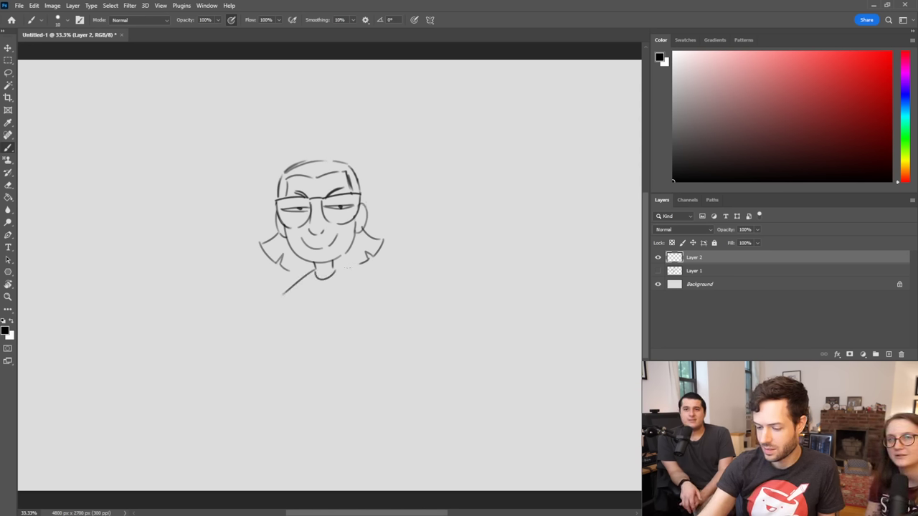
pyautogui.moveTo(334, 268); pyautogui.dragTo(382, 288)
pyautogui.hotkey('ctrl', 'z')
pyautogui.moveTo(333, 267); pyautogui.dragTo(380, 291)
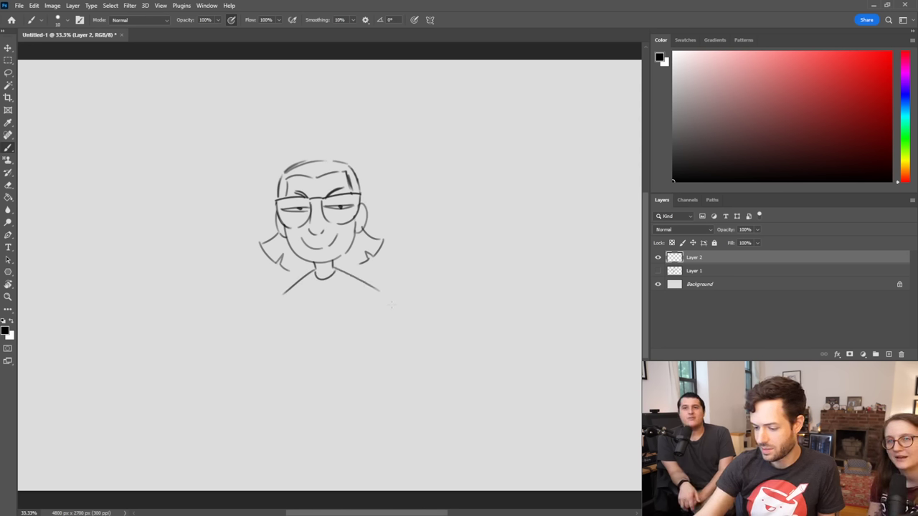
# Step: Draw the T-shirt's short sleeves, straight sides and curved bottom hem
pyautogui.moveTo(307, 275)
pyautogui.mouseDown()
pyautogui.moveTo(261, 310)
pyautogui.moveTo(274, 342)
pyautogui.moveTo(289, 337)
pyautogui.moveTo(289, 379)
pyautogui.mouseUp()
pyautogui.hotkey('ctrl', 'z')
pyautogui.hotkey('ctrl', 'z')
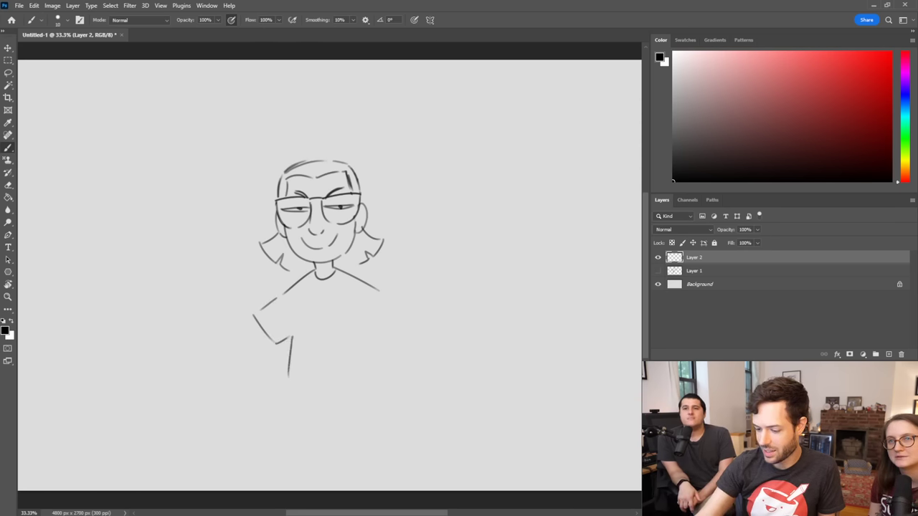
pyautogui.hotkey('ctrl', 'z')
pyautogui.moveTo(295, 314)
pyautogui.mouseDown()
pyautogui.moveTo(291, 373)
pyautogui.moveTo(366, 382)
pyautogui.mouseUp()
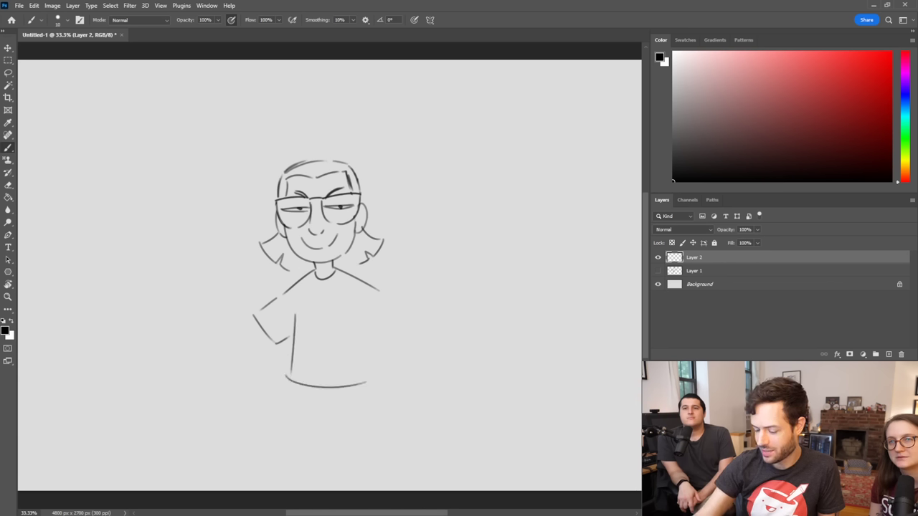
pyautogui.moveTo(363, 310); pyautogui.dragTo(373, 379)
pyautogui.moveTo(382, 295)
pyautogui.mouseDown()
pyautogui.moveTo(398, 307)
pyautogui.moveTo(386, 335)
pyautogui.moveTo(372, 341)
pyautogui.mouseUp()
pyautogui.hotkey('ctrl', 'z')
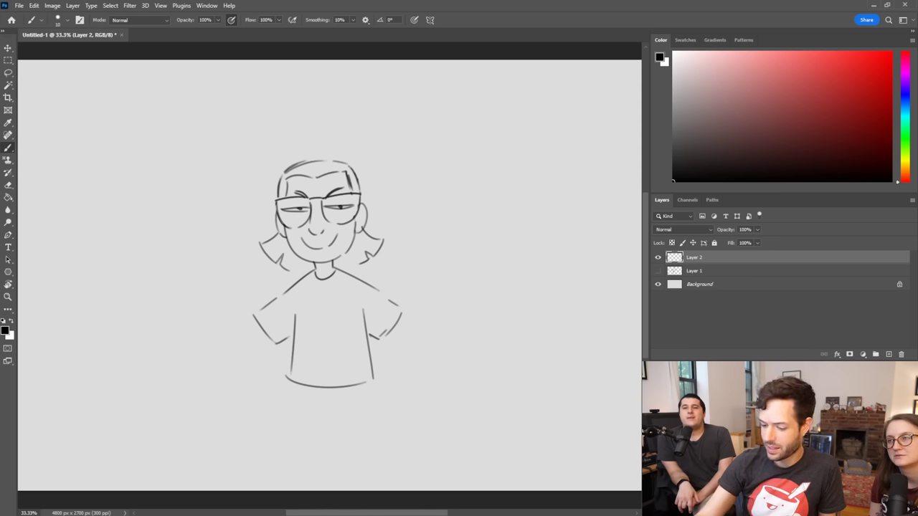
# Step: Draw a tall rectangular frame on the front of the T-shirt
pyautogui.moveTo(300, 367)
pyautogui.mouseDown()
pyautogui.moveTo(307, 298)
pyautogui.moveTo(353, 296)
pyautogui.moveTo(355, 331)
pyautogui.moveTo(317, 368)
pyautogui.moveTo(356, 371)
pyautogui.mouseUp()
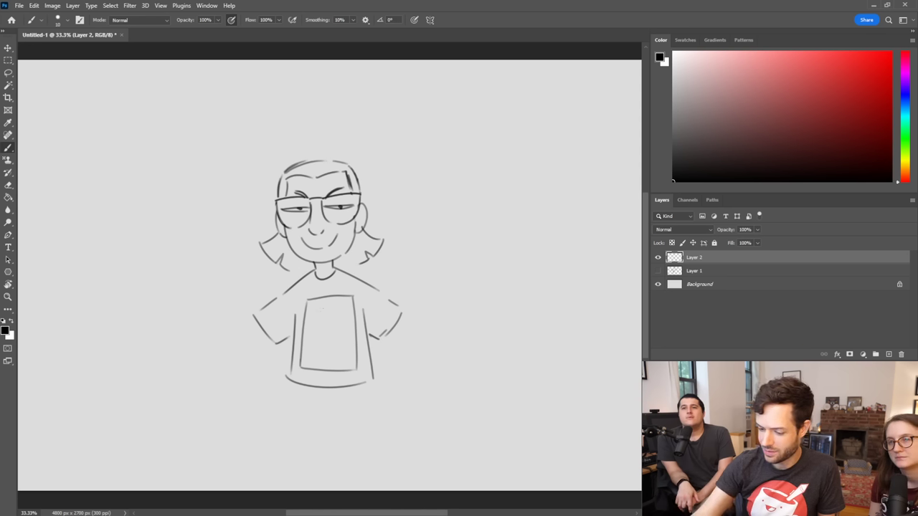
pyautogui.moveTo(335, 348); pyautogui.dragTo(322, 342)
pyautogui.hotkey('ctrl', 'z')
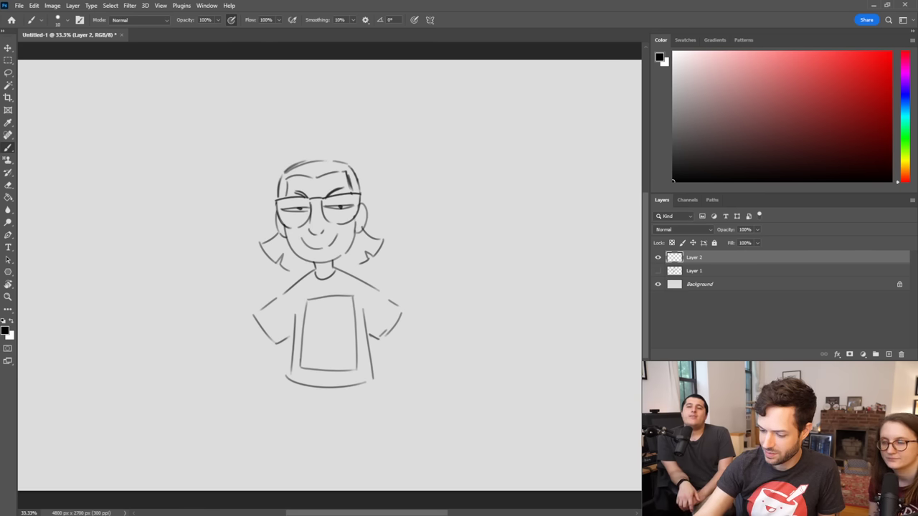
# Step: Draw a winged dragon above scalloped shapes inside the T-shirt's frame, and letter "DRAGON" along its lower edge
pyautogui.moveTo(306, 327)
pyautogui.mouseDown()
pyautogui.moveTo(323, 329)
pyautogui.moveTo(327, 317)
pyautogui.moveTo(331, 333)
pyautogui.moveTo(346, 307)
pyautogui.mouseUp()
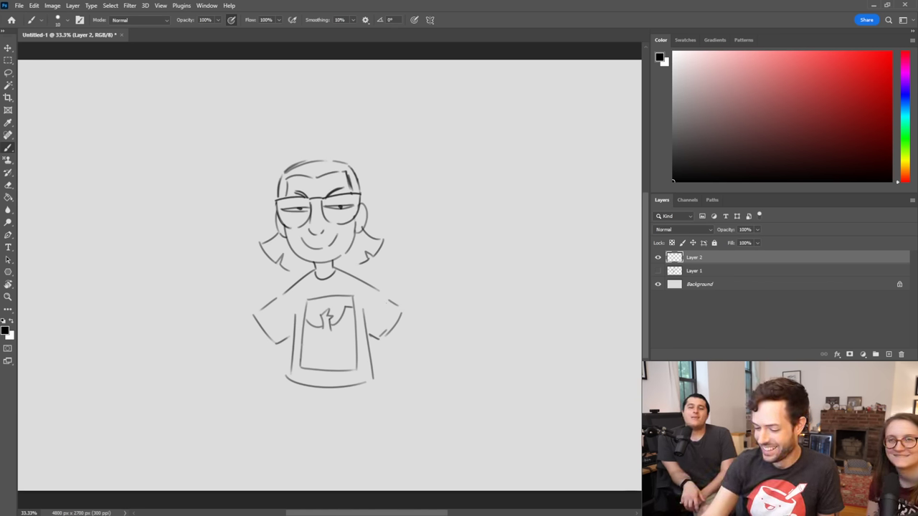
pyautogui.moveTo(300, 346); pyautogui.dragTo(348, 329)
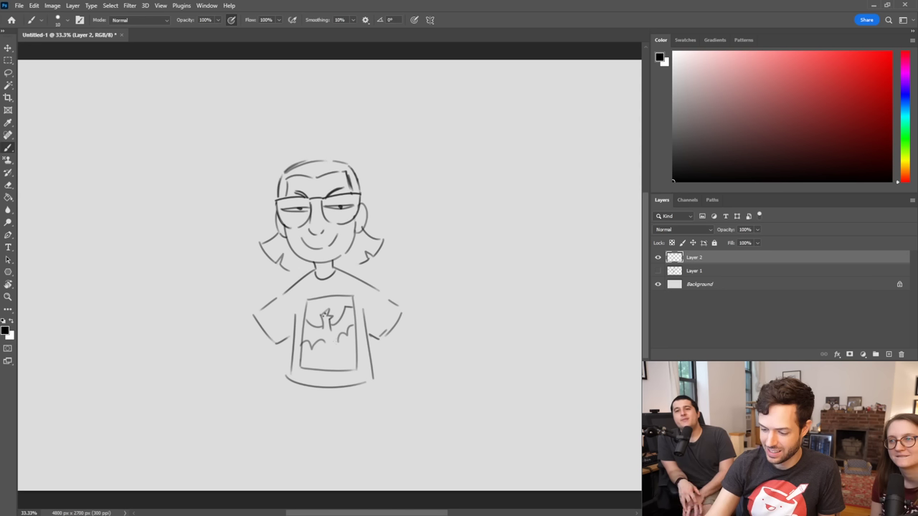
pyautogui.moveTo(338, 342)
pyautogui.mouseDown()
pyautogui.moveTo(318, 355)
pyautogui.moveTo(332, 355)
pyautogui.moveTo(302, 365)
pyautogui.moveTo(352, 368)
pyautogui.mouseUp()
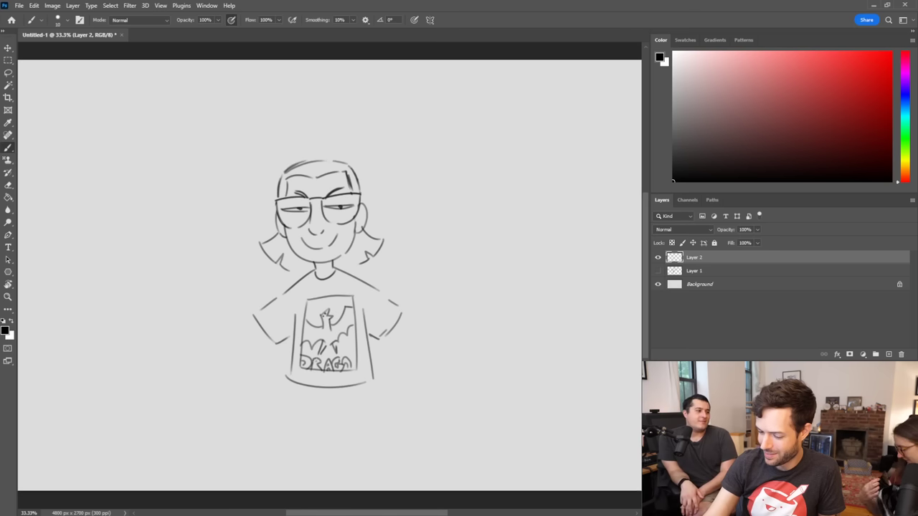
pyautogui.moveTo(349, 362); pyautogui.dragTo(354, 357)
pyautogui.hotkey('ctrl', 'z')
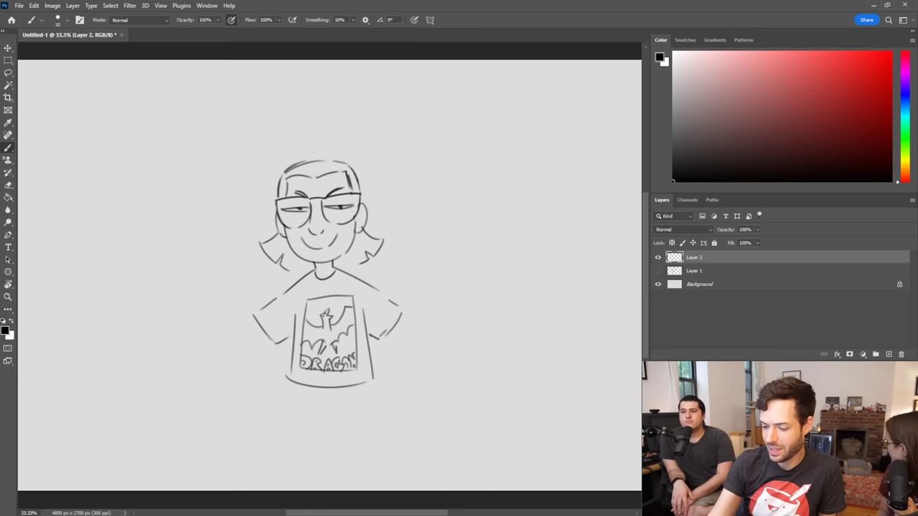
# Step: Draw thin outstretched arms with open hands from both sleeves, and shift the drawing up and right on the canvas
pyautogui.moveTo(254, 316)
pyautogui.mouseDown()
pyautogui.moveTo(226, 338)
pyautogui.moveTo(226, 349)
pyautogui.mouseUp()
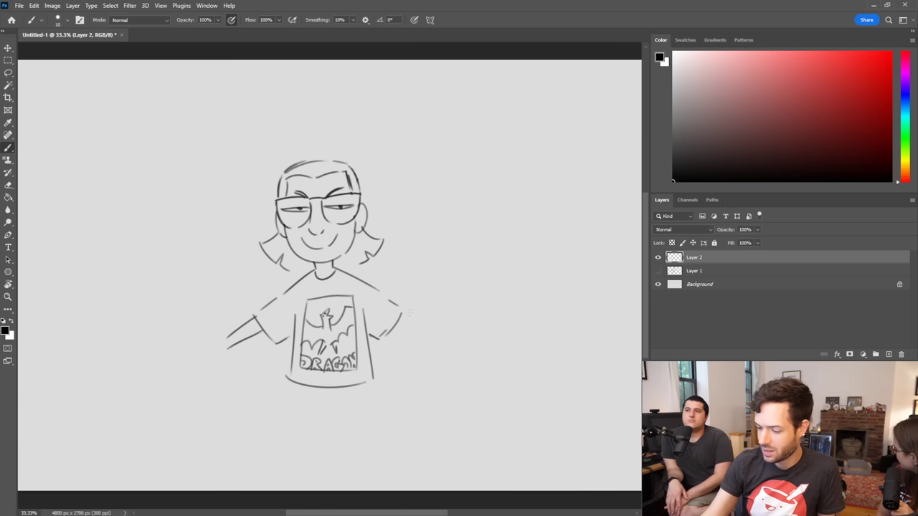
pyautogui.moveTo(401, 311); pyautogui.dragTo(441, 335)
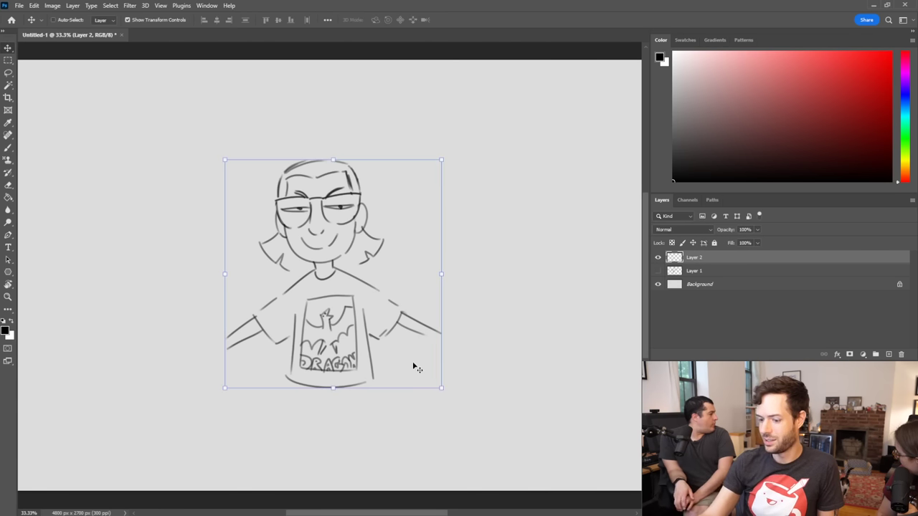
pyautogui.moveTo(411, 369); pyautogui.dragTo(431, 330)
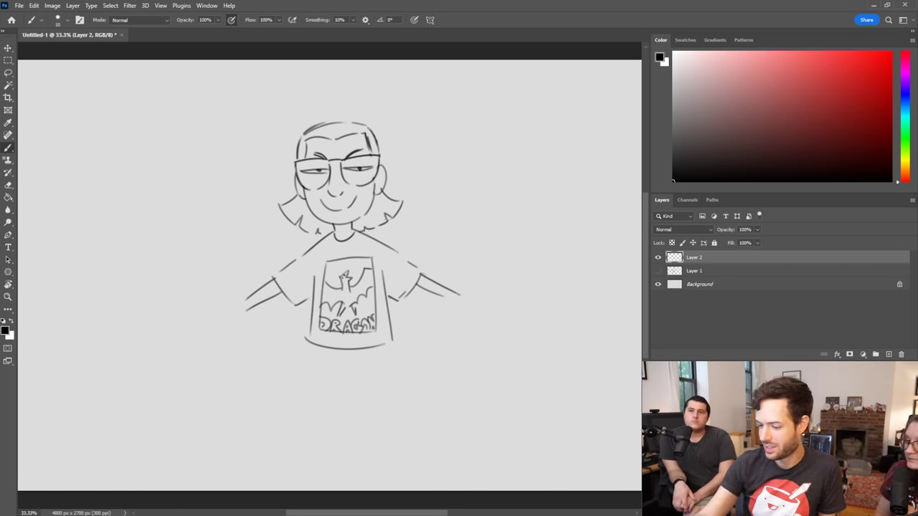
pyautogui.moveTo(245, 294)
pyautogui.mouseDown()
pyautogui.moveTo(227, 301)
pyautogui.moveTo(243, 315)
pyautogui.moveTo(213, 322)
pyautogui.moveTo(232, 308)
pyautogui.moveTo(226, 302)
pyautogui.mouseUp()
pyautogui.moveTo(459, 292)
pyautogui.mouseDown()
pyautogui.moveTo(473, 293)
pyautogui.moveTo(461, 309)
pyautogui.moveTo(482, 316)
pyautogui.moveTo(482, 298)
pyautogui.moveTo(492, 302)
pyautogui.moveTo(485, 316)
pyautogui.mouseUp()
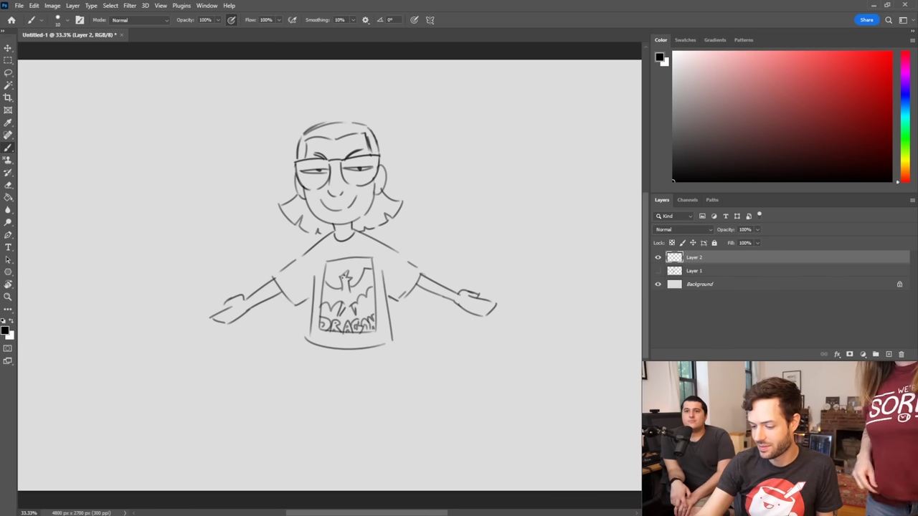
# Step: Draw shorts beneath the T-shirt hem with slightly curved outer sides, leg openings and a narrow gap between the legs
pyautogui.moveTo(313, 346); pyautogui.dragTo(319, 380)
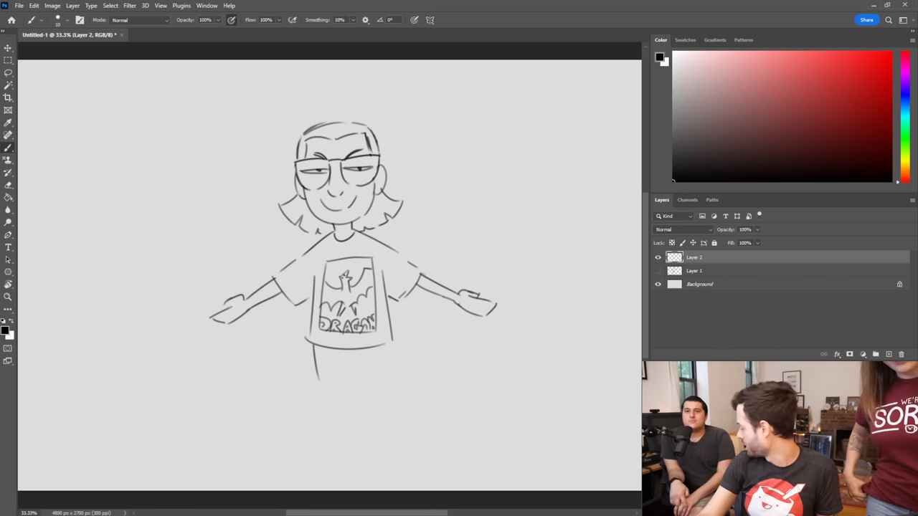
pyautogui.hotkey('ctrl', 'z')
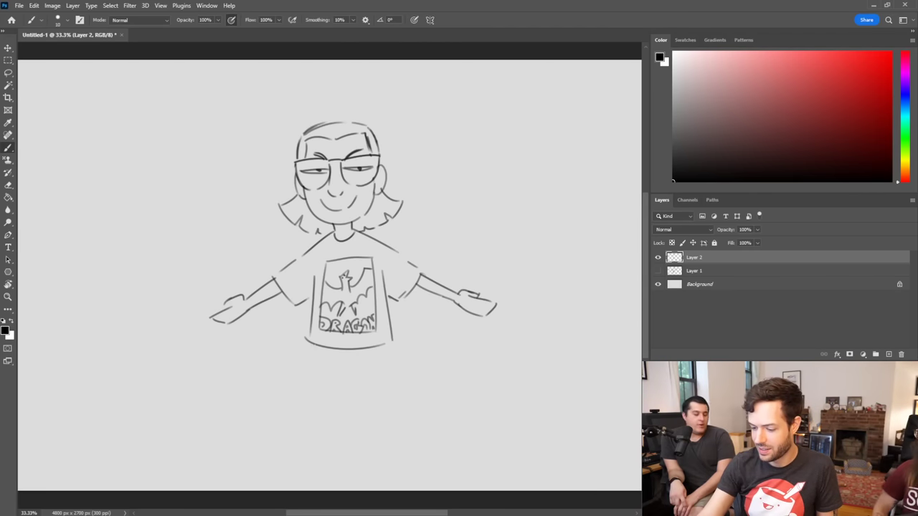
pyautogui.moveTo(313, 346)
pyautogui.mouseDown()
pyautogui.moveTo(319, 382)
pyautogui.moveTo(350, 388)
pyautogui.moveTo(357, 366)
pyautogui.mouseUp()
pyautogui.moveTo(360, 373)
pyautogui.mouseDown()
pyautogui.moveTo(360, 389)
pyautogui.moveTo(379, 388)
pyautogui.mouseUp()
pyautogui.moveTo(394, 342); pyautogui.dragTo(395, 379)
pyautogui.moveTo(394, 342); pyautogui.dragTo(386, 390)
# Step: Draw two thin, straight lower legs below the shorts
pyautogui.moveTo(326, 387); pyautogui.dragTo(334, 421)
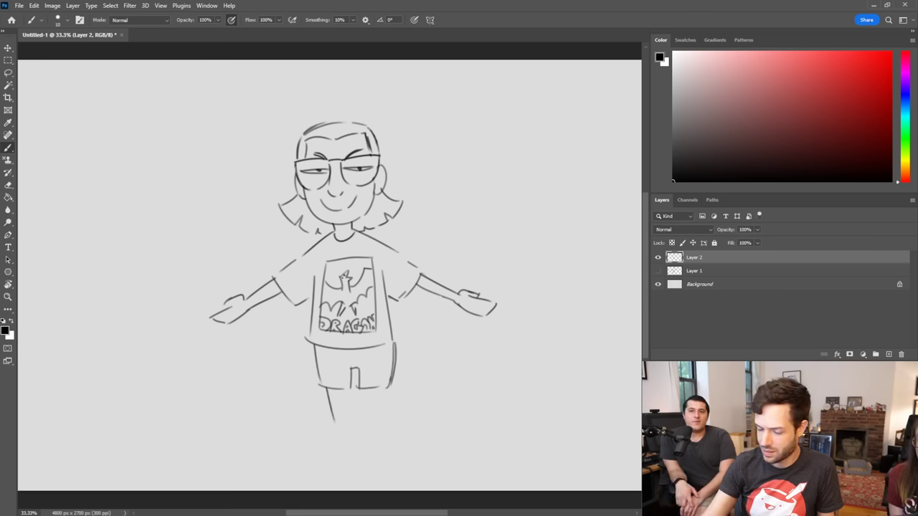
pyautogui.moveTo(344, 387)
pyautogui.mouseDown()
pyautogui.moveTo(345, 422)
pyautogui.moveTo(367, 422)
pyautogui.mouseUp()
pyautogui.moveTo(382, 386); pyautogui.dragTo(376, 422)
pyautogui.hotkey('ctrl', 'z')
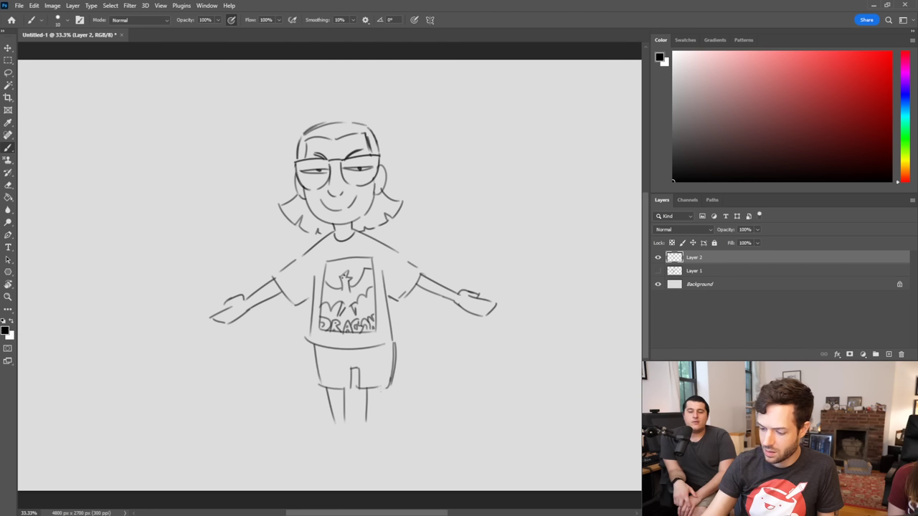
pyautogui.moveTo(381, 388); pyautogui.dragTo(378, 417)
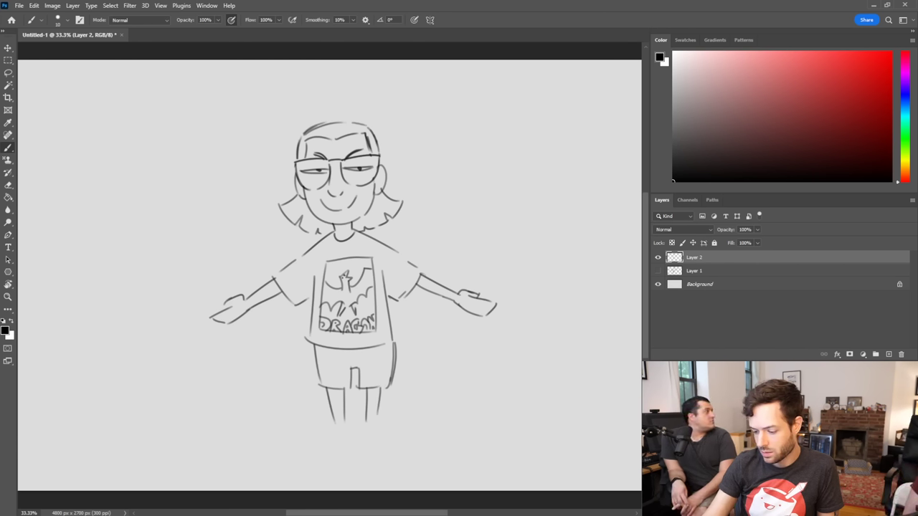
# Step: Draw front-facing shoe outlines that widen toward rounded toes at the ends of both legs
pyautogui.moveTo(344, 414)
pyautogui.mouseDown()
pyautogui.moveTo(355, 433)
pyautogui.moveTo(331, 414)
pyautogui.moveTo(356, 446)
pyautogui.mouseUp()
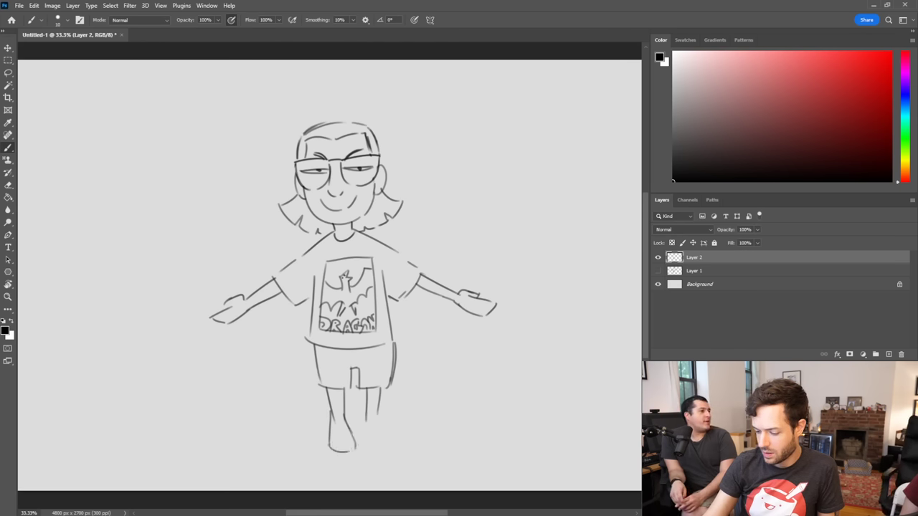
pyautogui.moveTo(367, 416); pyautogui.dragTo(359, 446)
pyautogui.hotkey('ctrl', 'z')
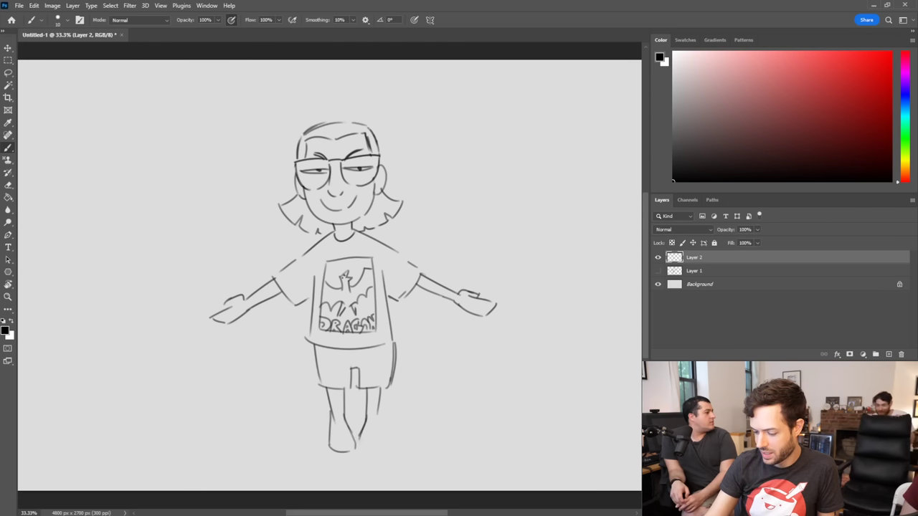
pyautogui.moveTo(378, 408)
pyautogui.mouseDown()
pyautogui.moveTo(385, 443)
pyautogui.moveTo(366, 452)
pyautogui.mouseUp()
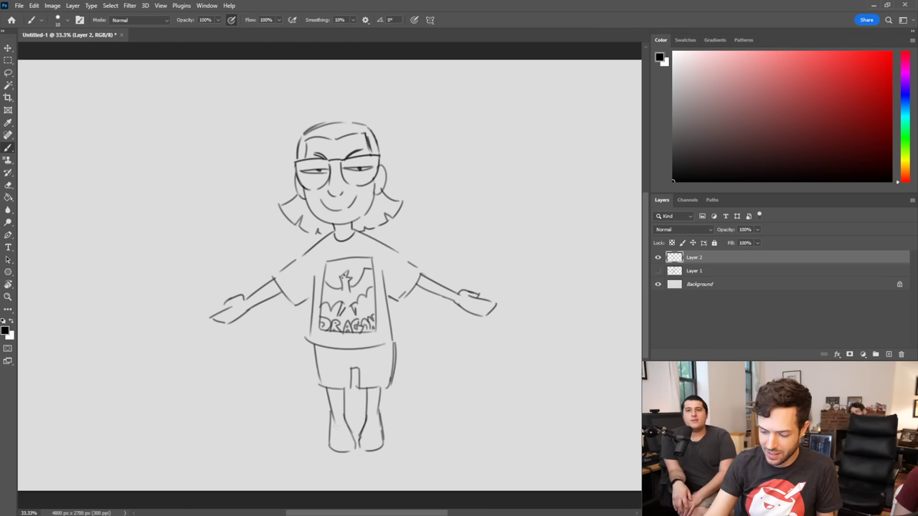
# Step: Draw tongues and crossed laces on both shoes
pyautogui.moveTo(335, 424)
pyautogui.mouseDown()
pyautogui.moveTo(343, 422)
pyautogui.moveTo(335, 427)
pyautogui.mouseUp()
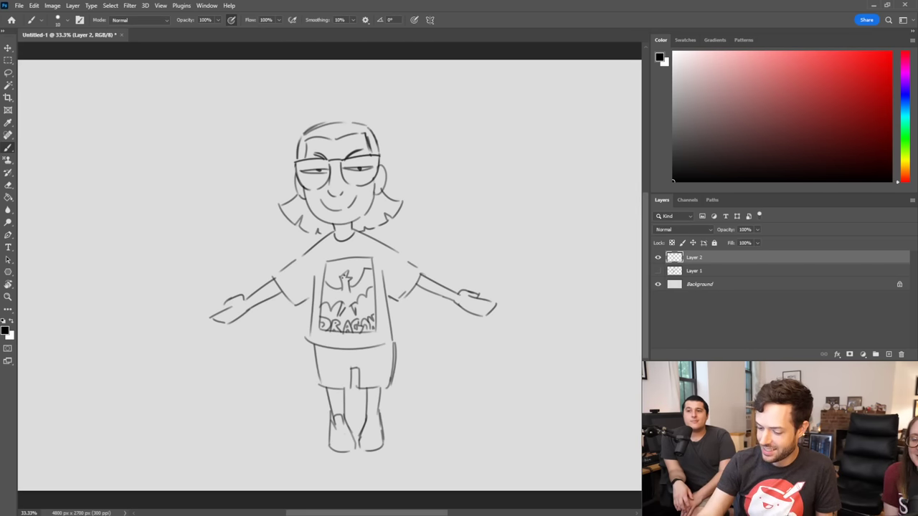
pyautogui.moveTo(336, 427)
pyautogui.mouseDown()
pyautogui.moveTo(333, 438)
pyautogui.moveTo(353, 429)
pyautogui.moveTo(338, 437)
pyautogui.moveTo(346, 437)
pyautogui.moveTo(377, 418)
pyautogui.mouseUp()
pyautogui.moveTo(375, 417)
pyautogui.mouseDown()
pyautogui.moveTo(381, 427)
pyautogui.moveTo(371, 428)
pyautogui.mouseUp()
pyautogui.moveTo(360, 433); pyautogui.dragTo(376, 430)
pyautogui.moveTo(365, 432)
pyautogui.mouseDown()
pyautogui.moveTo(377, 425)
pyautogui.moveTo(372, 436)
pyautogui.mouseUp()
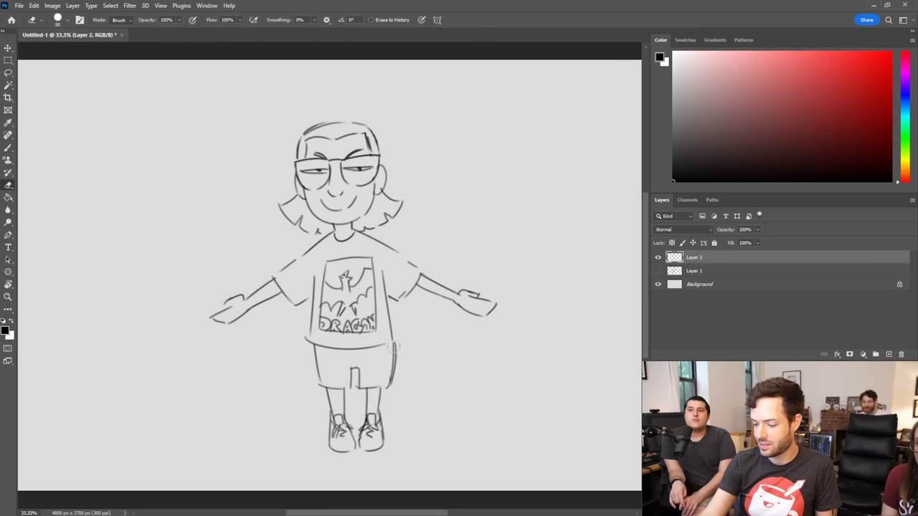
# Step: Replace the doubled outer line on one side of the shorts with a single clean line
pyautogui.hotkey('ctrl', 'z')
pyautogui.moveTo(389, 342); pyautogui.dragTo(387, 385)
pyautogui.hotkey('ctrl', 'z')
pyautogui.hotkey('ctrl', 'z')
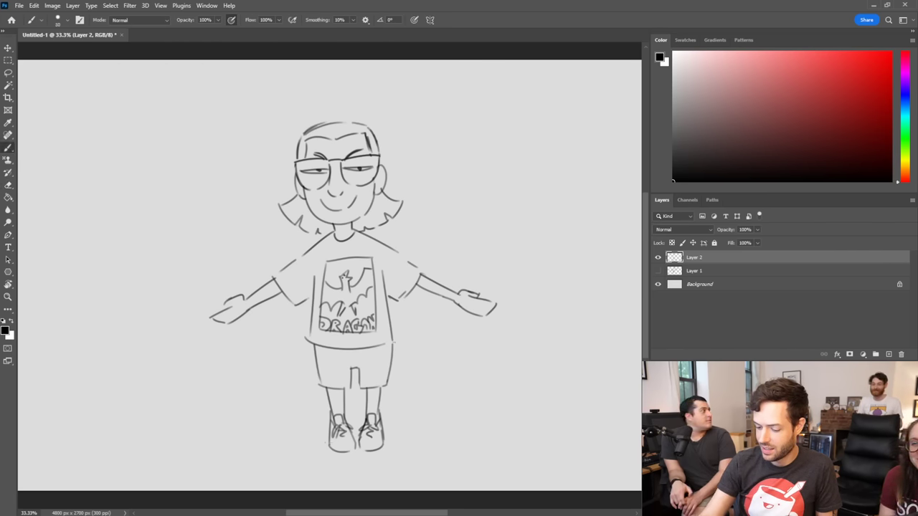
# Step: Add thick soles under both shoes, and draw slanted pockets and a fly on the shorts
pyautogui.moveTo(330, 441); pyautogui.dragTo(328, 459)
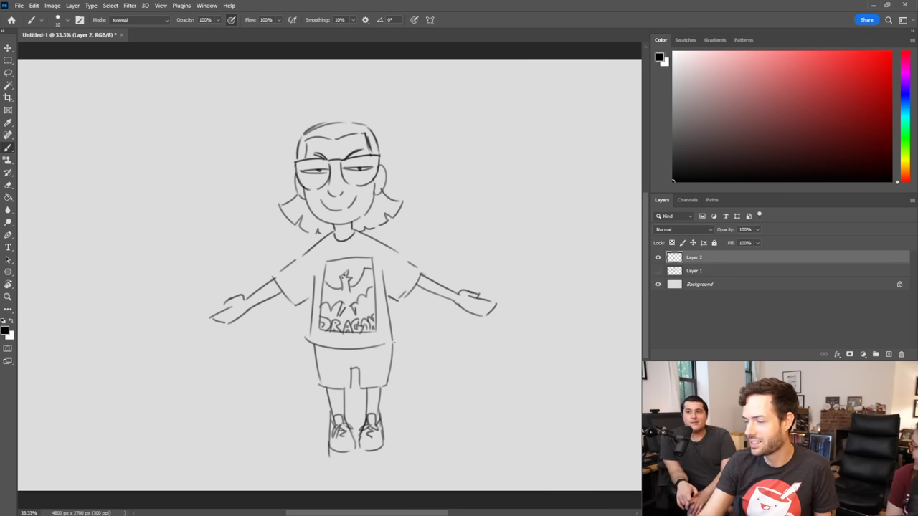
pyautogui.moveTo(329, 456)
pyautogui.mouseDown()
pyautogui.moveTo(354, 461)
pyautogui.moveTo(370, 443)
pyautogui.moveTo(374, 463)
pyautogui.mouseUp()
pyautogui.hotkey('ctrl', 'z')
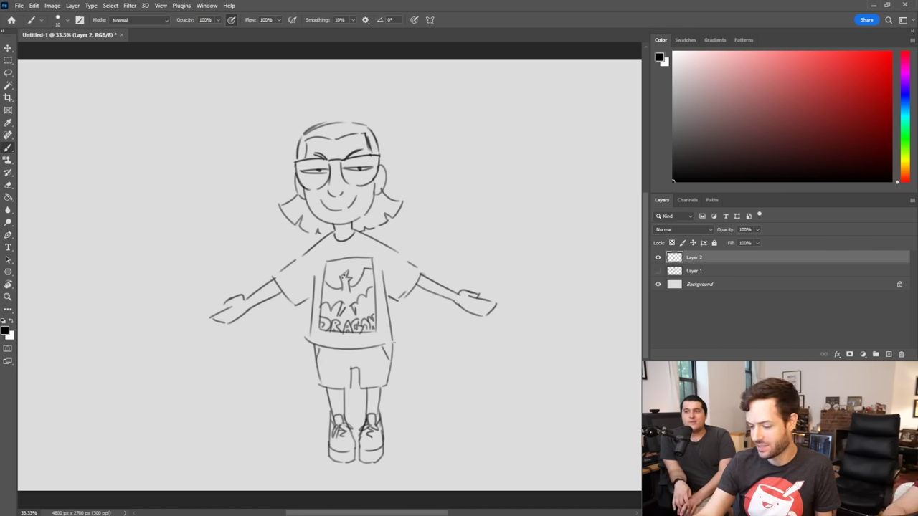
pyautogui.moveTo(351, 350); pyautogui.dragTo(358, 367)
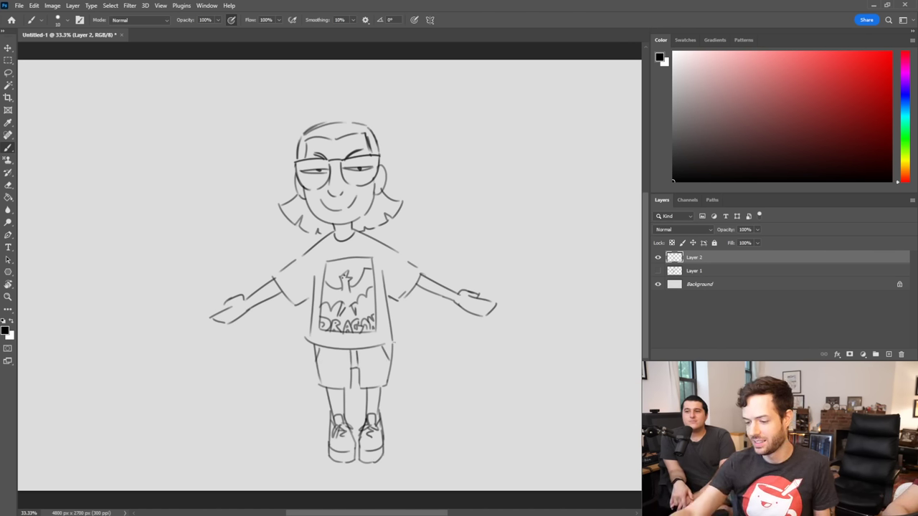
# Step: Enlarge the brush to 35 px and fill the flared hair on both sides and the hair on top with black
pyautogui.press(']')
pyautogui.press(']')
pyautogui.press(']')
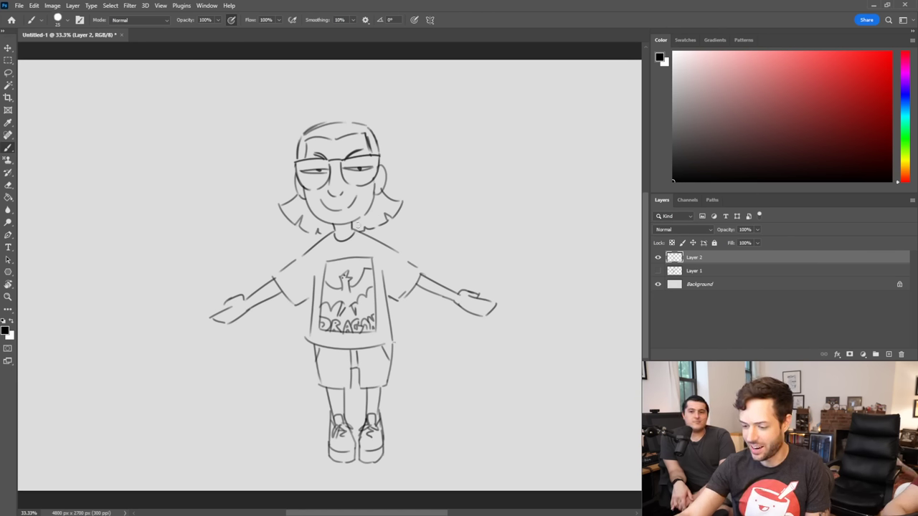
pyautogui.press(']')
pyautogui.press(']')
pyautogui.moveTo(360, 228)
pyautogui.mouseDown()
pyautogui.moveTo(384, 216)
pyautogui.moveTo(380, 194)
pyautogui.moveTo(399, 204)
pyautogui.moveTo(393, 212)
pyautogui.moveTo(380, 201)
pyautogui.moveTo(369, 215)
pyautogui.mouseUp()
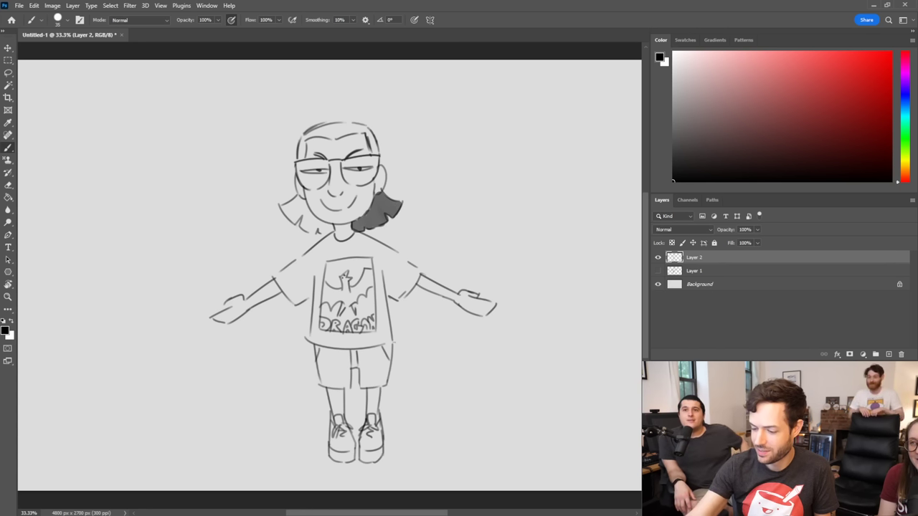
pyautogui.moveTo(292, 221)
pyautogui.mouseDown()
pyautogui.moveTo(284, 205)
pyautogui.moveTo(307, 202)
pyautogui.moveTo(328, 227)
pyautogui.moveTo(305, 225)
pyautogui.moveTo(332, 229)
pyautogui.moveTo(293, 211)
pyautogui.moveTo(301, 208)
pyautogui.mouseUp()
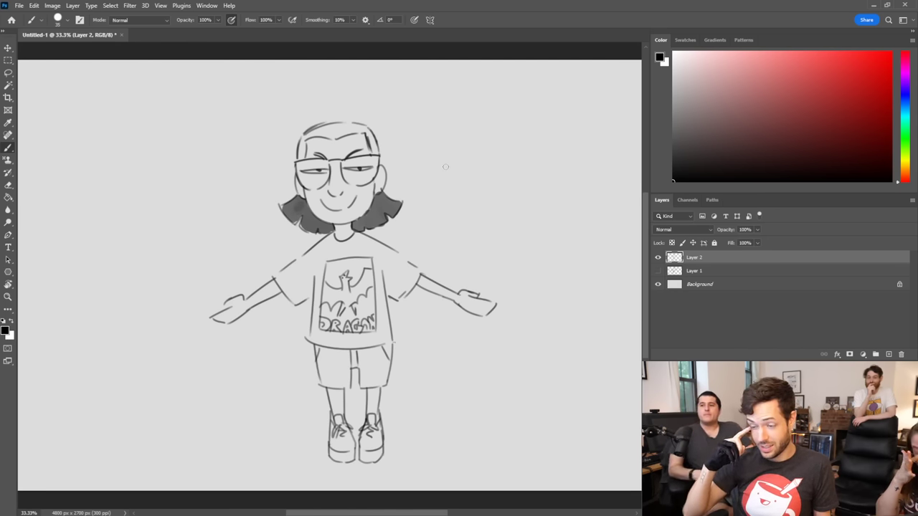
pyautogui.moveTo(301, 142)
pyautogui.mouseDown()
pyautogui.moveTo(301, 150)
pyautogui.moveTo(346, 124)
pyautogui.moveTo(363, 129)
pyautogui.moveTo(373, 151)
pyautogui.mouseUp()
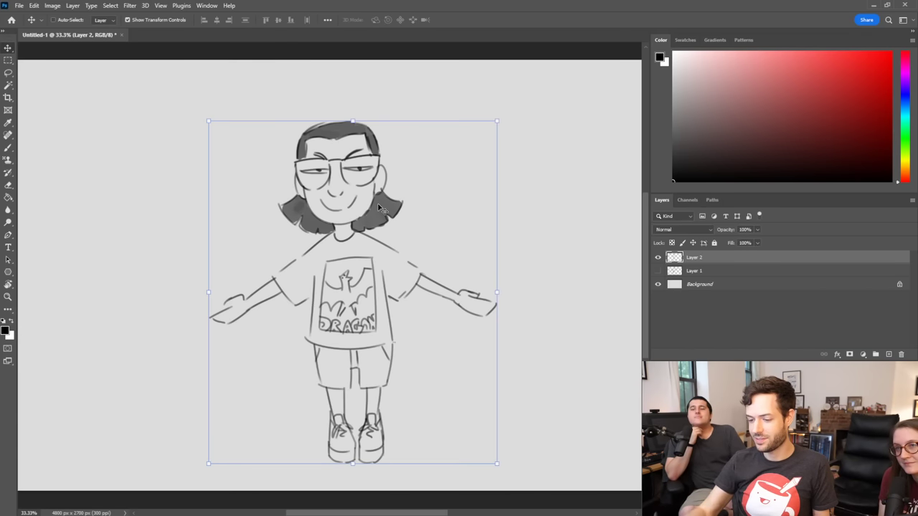
# Step: Shift the drawing slightly up and left, and hand-letter the character's name in capitals on both sides of the head
pyautogui.moveTo(472, 405); pyautogui.dragTo(452, 394)
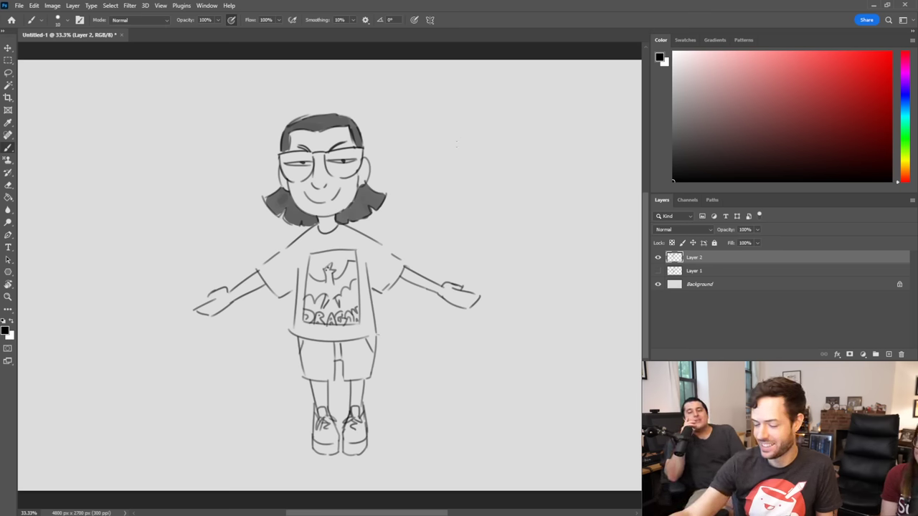
pyautogui.moveTo(133, 156)
pyautogui.mouseDown()
pyautogui.moveTo(151, 154)
pyautogui.moveTo(155, 170)
pyautogui.moveTo(198, 167)
pyautogui.mouseUp()
pyautogui.moveTo(205, 165)
pyautogui.mouseDown()
pyautogui.moveTo(207, 142)
pyautogui.moveTo(237, 161)
pyautogui.mouseUp()
pyautogui.moveTo(227, 149); pyautogui.dragTo(235, 149)
pyautogui.moveTo(406, 132)
pyautogui.mouseDown()
pyautogui.moveTo(406, 162)
pyautogui.moveTo(408, 149)
pyautogui.mouseUp()
pyautogui.moveTo(409, 147)
pyautogui.mouseDown()
pyautogui.moveTo(422, 165)
pyautogui.moveTo(475, 162)
pyautogui.mouseUp()
pyautogui.moveTo(482, 139)
pyautogui.mouseDown()
pyautogui.moveTo(482, 163)
pyautogui.moveTo(507, 141)
pyautogui.moveTo(505, 165)
pyautogui.mouseUp()
pyautogui.moveTo(492, 154); pyautogui.dragTo(500, 155)
# Step: Draw four curly accent lines around the head and lettering, and move the whole drawing slightly down
pyautogui.moveTo(248, 237)
pyautogui.mouseDown()
pyautogui.moveTo(212, 233)
pyautogui.moveTo(195, 188)
pyautogui.mouseUp()
pyautogui.moveTo(215, 124)
pyautogui.mouseDown()
pyautogui.moveTo(228, 95)
pyautogui.moveTo(270, 83)
pyautogui.mouseUp()
pyautogui.moveTo(366, 69)
pyautogui.mouseDown()
pyautogui.moveTo(396, 87)
pyautogui.moveTo(408, 109)
pyautogui.mouseUp()
pyautogui.moveTo(441, 180); pyautogui.dragTo(399, 228)
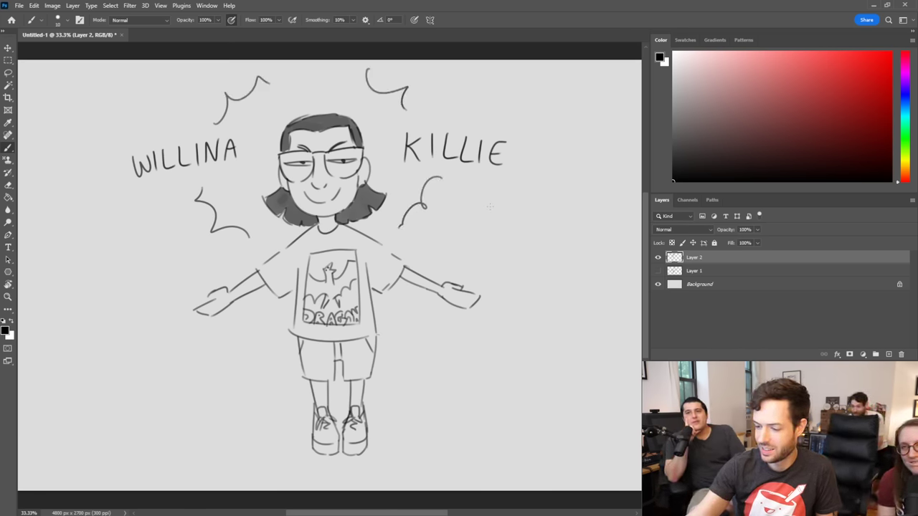
pyautogui.press('v')
pyautogui.moveTo(401, 361); pyautogui.dragTo(397, 373)
pyautogui.press('z')
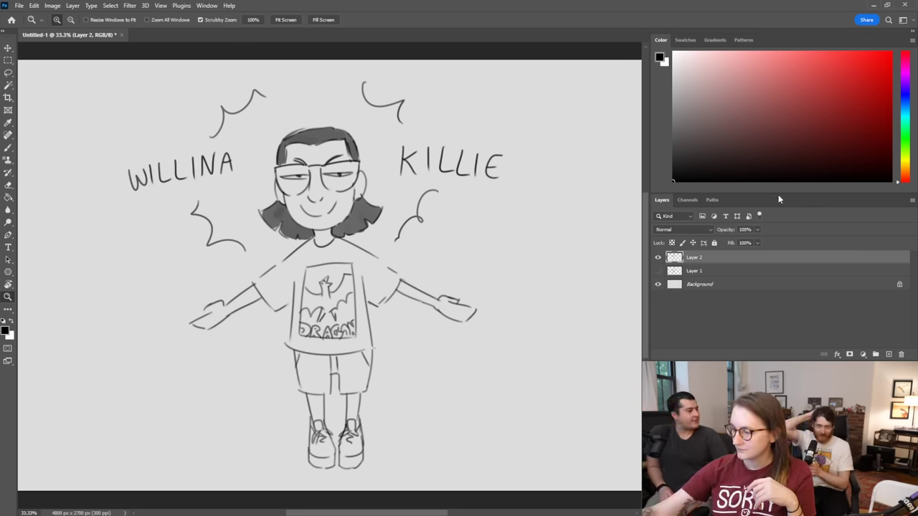
# Step: Add a new layer above Layer 2, hide Layer 2 and activate the Brush tool
pyautogui.click(889, 355)
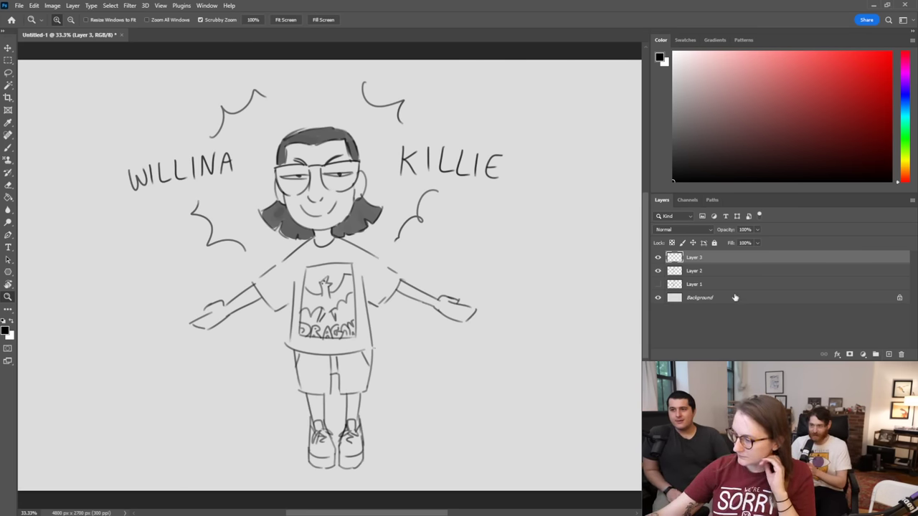
pyautogui.click(657, 271)
pyautogui.click(7, 148)
pyautogui.click(54, 148)
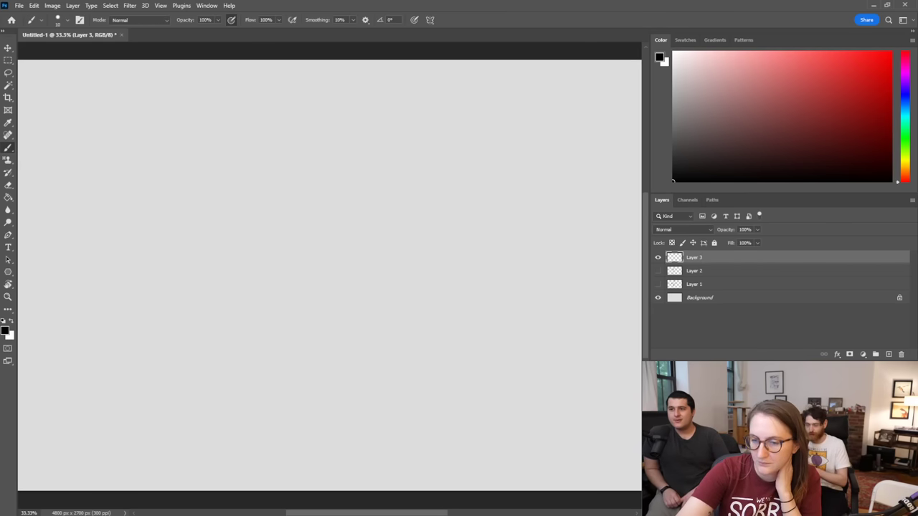
# Step: Enlarge the brush to 30 px and sketch a tilted oval head with one large oval eye, a pupil and a short mouth line
pyautogui.press(']')
pyautogui.press(']')
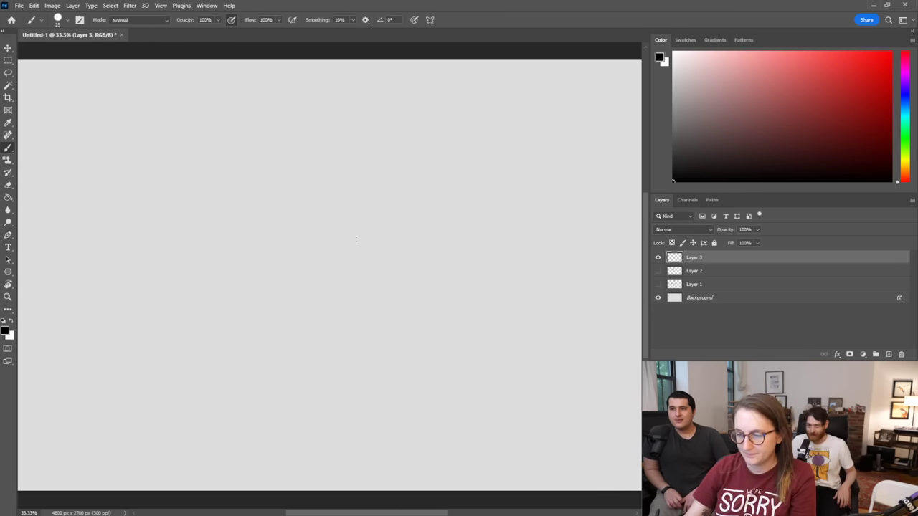
pyautogui.moveTo(374, 163)
pyautogui.mouseDown()
pyautogui.moveTo(238, 300)
pyautogui.moveTo(414, 260)
pyautogui.moveTo(326, 150)
pyautogui.mouseUp()
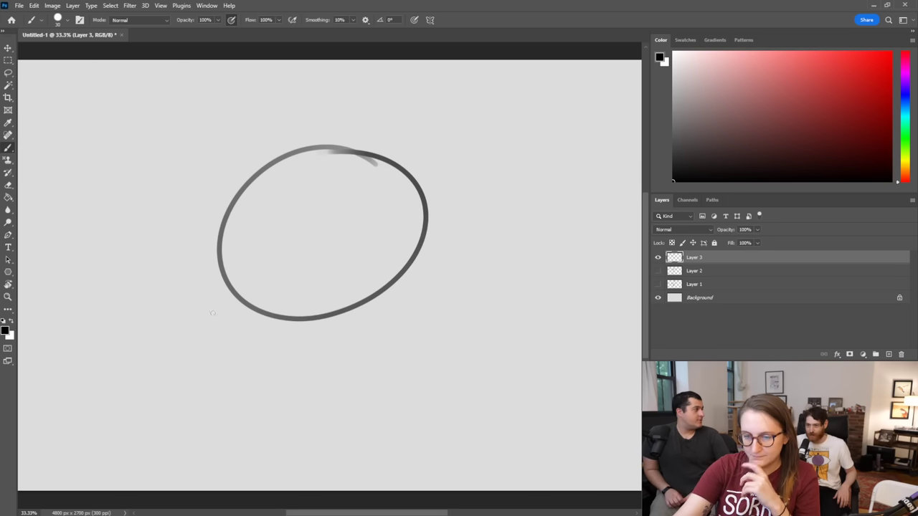
pyautogui.moveTo(349, 193)
pyautogui.mouseDown()
pyautogui.moveTo(380, 231)
pyautogui.moveTo(319, 194)
pyautogui.moveTo(356, 217)
pyautogui.mouseUp()
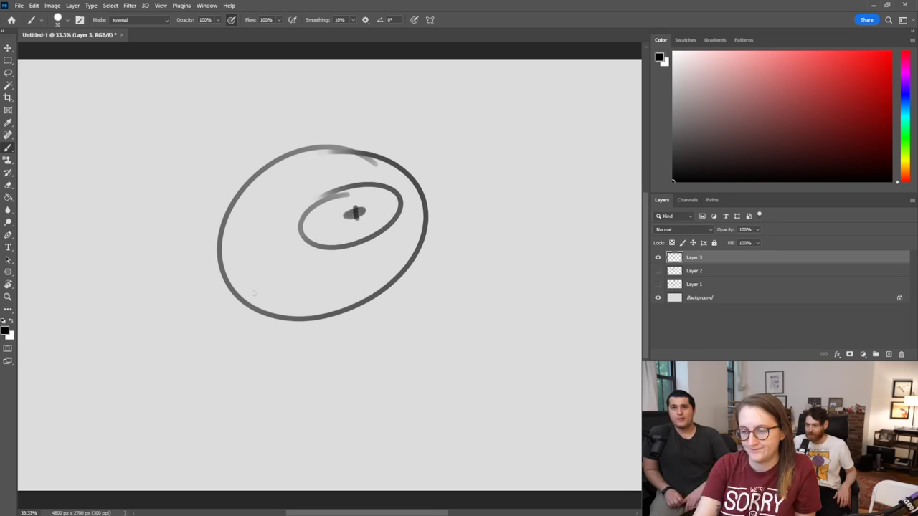
pyautogui.moveTo(253, 294); pyautogui.dragTo(298, 289)
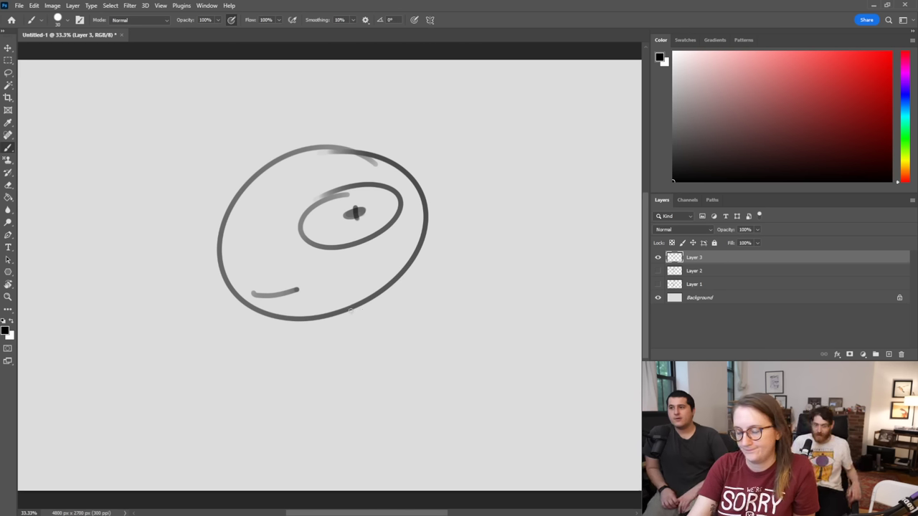
# Step: Draw a dome-shaped body behind the head and two bent legs with clawed feet beneath it
pyautogui.moveTo(423, 240)
pyautogui.mouseDown()
pyautogui.moveTo(437, 240)
pyautogui.moveTo(508, 323)
pyautogui.moveTo(395, 352)
pyautogui.moveTo(370, 334)
pyautogui.moveTo(373, 297)
pyautogui.mouseUp()
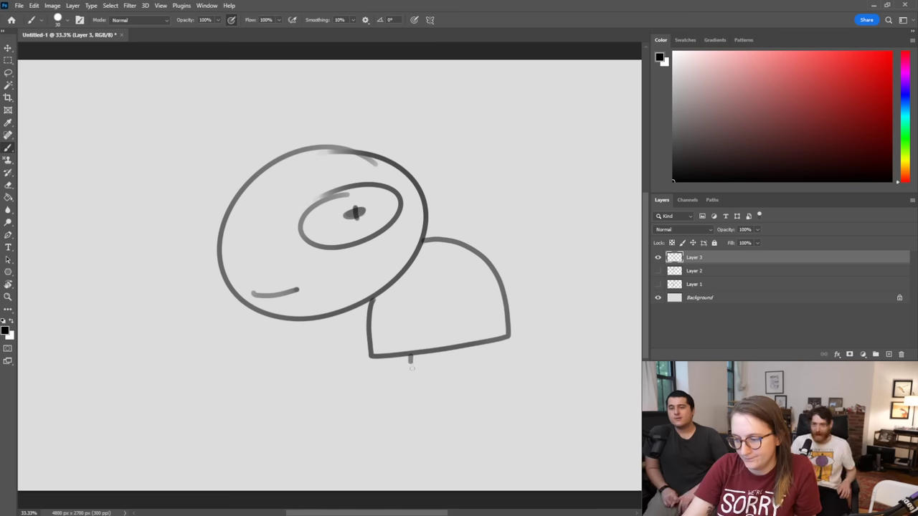
pyautogui.moveTo(410, 354)
pyautogui.mouseDown()
pyautogui.moveTo(428, 395)
pyautogui.moveTo(410, 405)
pyautogui.mouseUp()
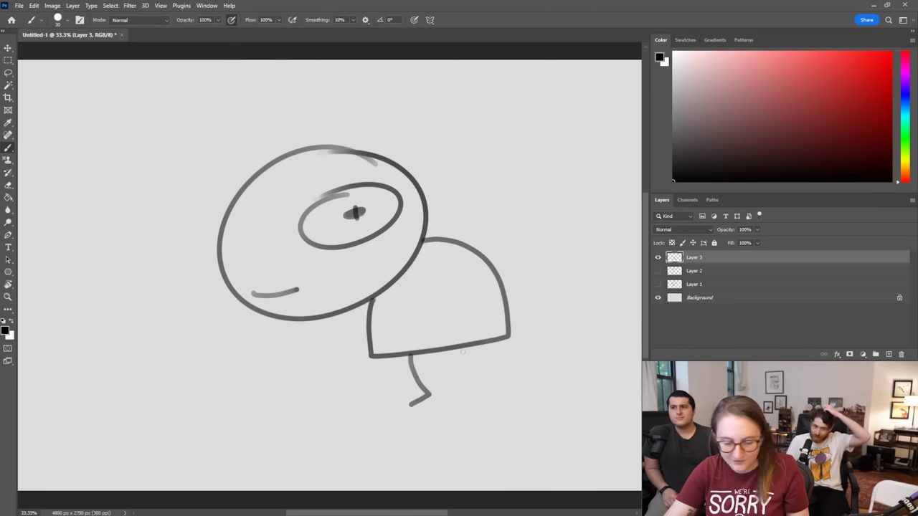
pyautogui.moveTo(462, 347); pyautogui.dragTo(467, 407)
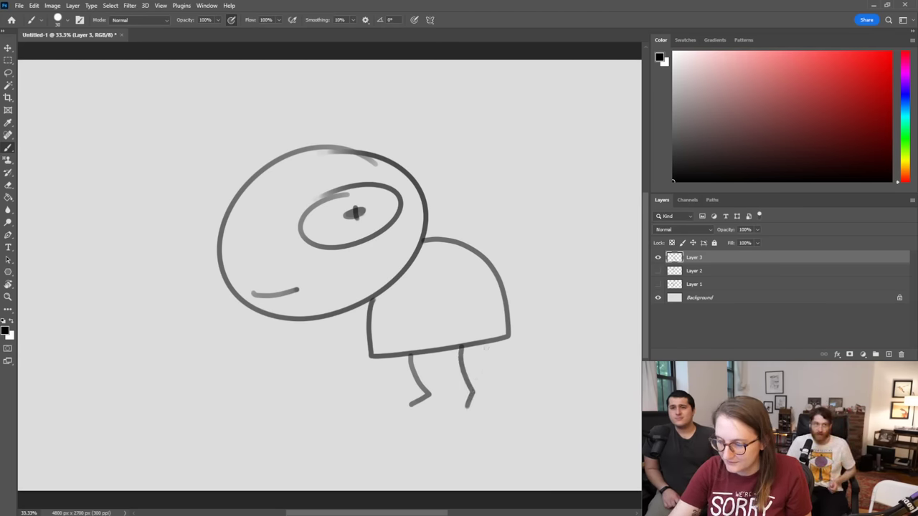
pyautogui.moveTo(485, 344)
pyautogui.mouseDown()
pyautogui.moveTo(489, 383)
pyautogui.moveTo(503, 402)
pyautogui.moveTo(491, 417)
pyautogui.moveTo(466, 408)
pyautogui.mouseUp()
pyautogui.moveTo(410, 406)
pyautogui.mouseDown()
pyautogui.moveTo(434, 411)
pyautogui.moveTo(438, 420)
pyautogui.moveTo(449, 392)
pyautogui.moveTo(447, 345)
pyautogui.mouseUp()
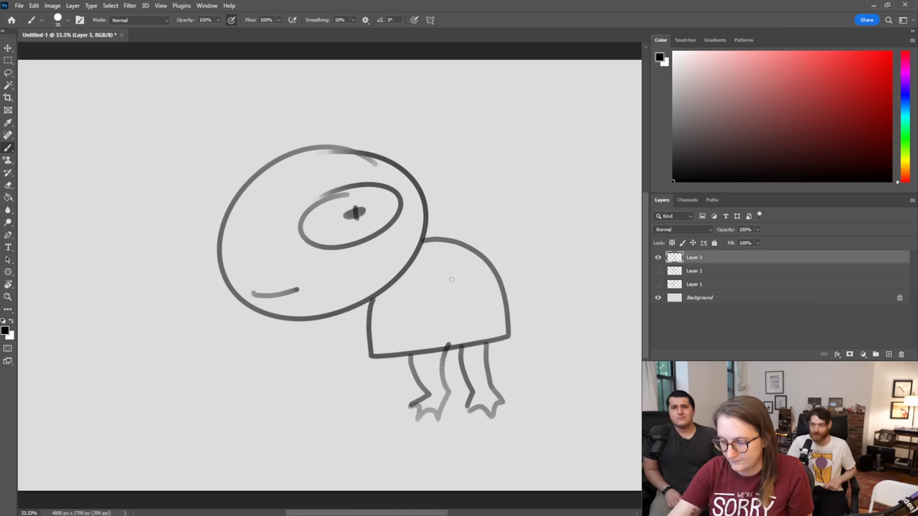
# Step: Draw a wavy arm across the body, ending in a hand tucked under the chin
pyautogui.moveTo(460, 265)
pyautogui.mouseDown()
pyautogui.moveTo(416, 301)
pyautogui.moveTo(401, 298)
pyautogui.moveTo(405, 310)
pyautogui.moveTo(421, 325)
pyautogui.moveTo(456, 285)
pyautogui.mouseUp()
pyautogui.moveTo(398, 305)
pyautogui.mouseDown()
pyautogui.moveTo(371, 297)
pyautogui.moveTo(375, 321)
pyautogui.moveTo(359, 336)
pyautogui.moveTo(373, 300)
pyautogui.moveTo(366, 330)
pyautogui.mouseUp()
pyautogui.press('e')
pyautogui.press('b')
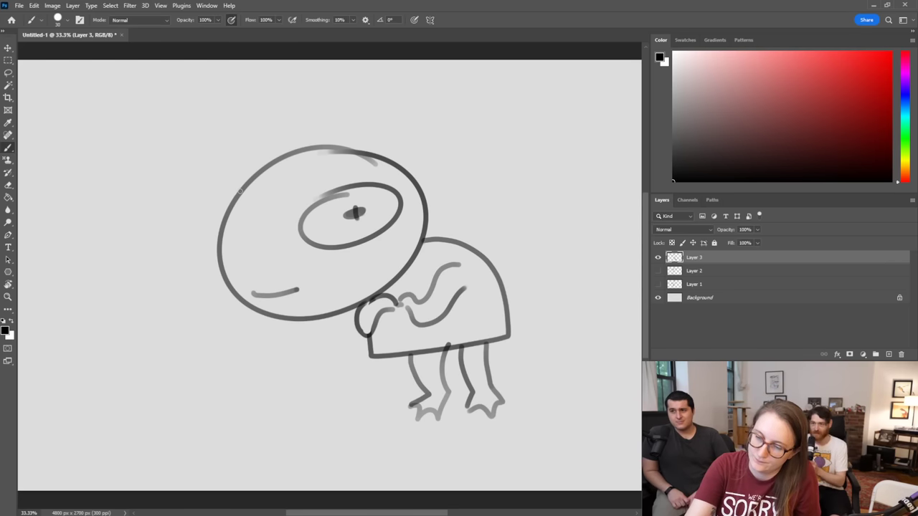
# Step: Add a second eye bulging from the head's left edge, redoing its pupil against the head outline
pyautogui.moveTo(241, 189)
pyautogui.mouseDown()
pyautogui.moveTo(220, 256)
pyautogui.moveTo(208, 217)
pyautogui.mouseUp()
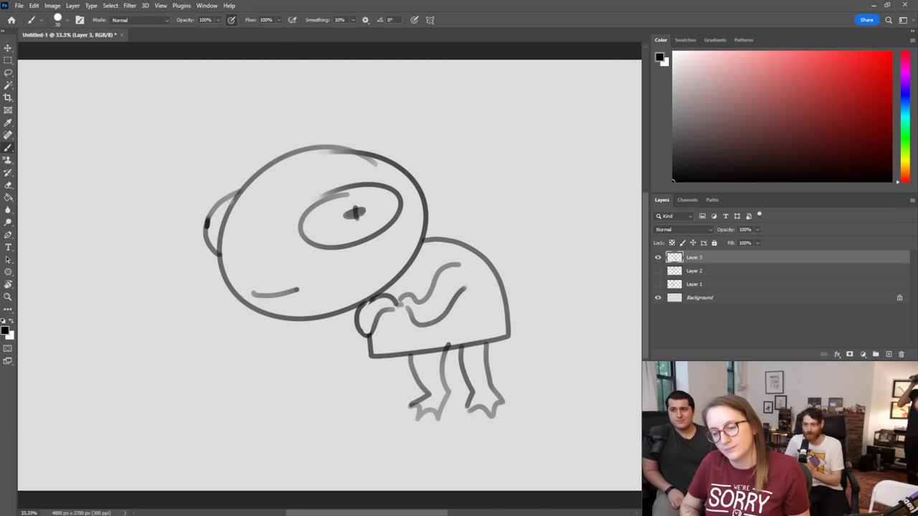
pyautogui.hotkey('ctrl', 'z')
pyautogui.moveTo(214, 230); pyautogui.dragTo(216, 222)
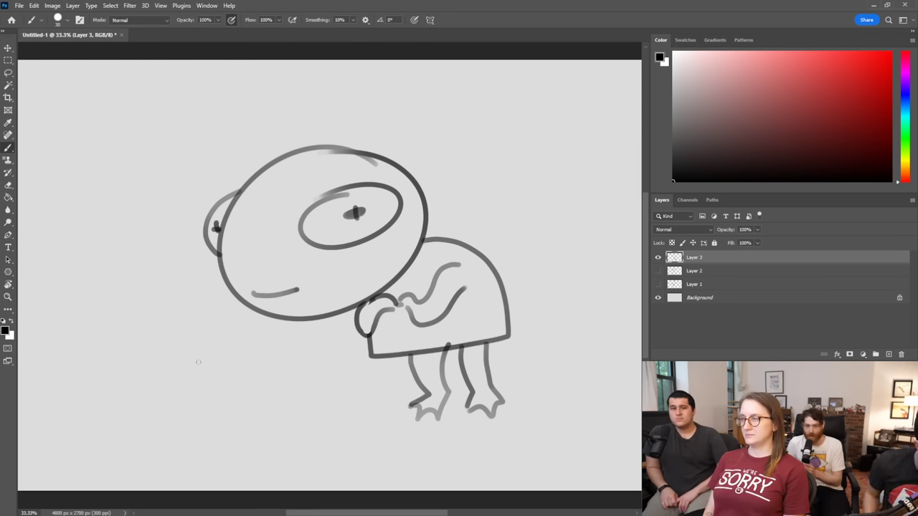
# Step: Rotate the whole drawing slightly clockwise and shift it down and to the right
pyautogui.click(8, 47)
pyautogui.moveTo(520, 138); pyautogui.dragTo(535, 149)
pyautogui.press('Escape')
pyautogui.moveTo(452, 314)
pyautogui.mouseDown()
pyautogui.moveTo(467, 365)
pyautogui.moveTo(470, 347)
pyautogui.mouseUp()
# Step: Hand-letter the word DRAWING with the brush, slanting upward to the upper left of the character
pyautogui.press('b')
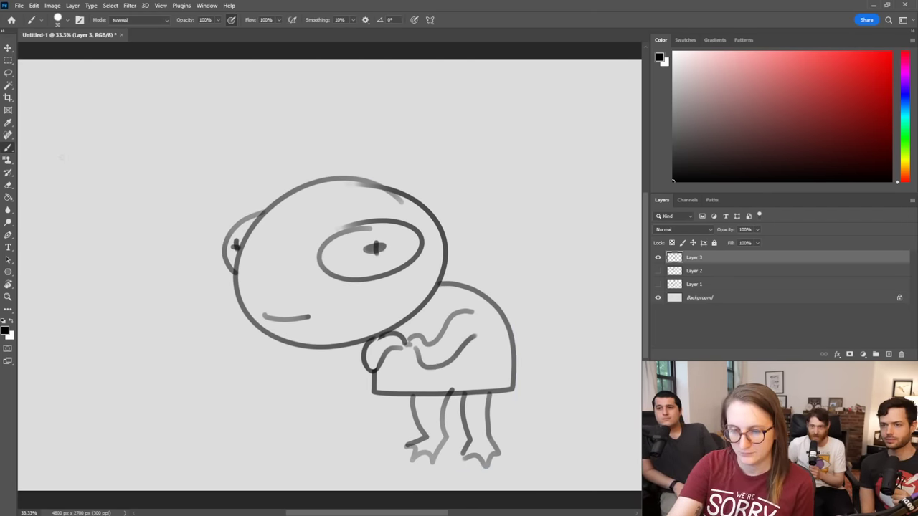
pyautogui.moveTo(48, 146); pyautogui.dragTo(52, 172)
pyautogui.moveTo(74, 137); pyautogui.dragTo(75, 161)
pyautogui.moveTo(72, 136); pyautogui.dragTo(96, 158)
pyautogui.moveTo(102, 129)
pyautogui.mouseDown()
pyautogui.moveTo(103, 154)
pyautogui.moveTo(134, 141)
pyautogui.mouseUp()
pyautogui.moveTo(134, 140)
pyautogui.mouseDown()
pyautogui.moveTo(142, 116)
pyautogui.moveTo(149, 131)
pyautogui.moveTo(161, 128)
pyautogui.mouseUp()
pyautogui.moveTo(161, 108)
pyautogui.mouseDown()
pyautogui.moveTo(182, 101)
pyautogui.moveTo(206, 108)
pyautogui.mouseUp()
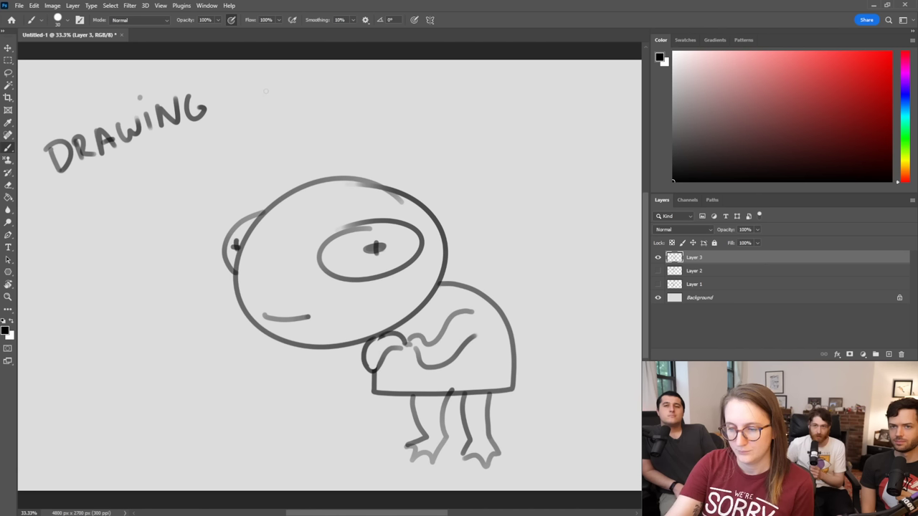
# Step: Hand-letter the word SUGGESTIONS above the character's head, continuing the heading
pyautogui.moveTo(269, 92)
pyautogui.mouseDown()
pyautogui.moveTo(256, 112)
pyautogui.moveTo(295, 93)
pyautogui.moveTo(362, 114)
pyautogui.mouseUp()
pyautogui.moveTo(360, 116)
pyautogui.mouseDown()
pyautogui.moveTo(376, 114)
pyautogui.moveTo(375, 89)
pyautogui.mouseUp()
pyautogui.moveTo(364, 103); pyautogui.dragTo(373, 104)
pyautogui.moveTo(403, 89); pyautogui.dragTo(388, 119)
pyautogui.moveTo(416, 93)
pyautogui.mouseDown()
pyautogui.moveTo(416, 121)
pyautogui.moveTo(434, 91)
pyautogui.moveTo(436, 120)
pyautogui.mouseUp()
pyautogui.moveTo(443, 99)
pyautogui.mouseDown()
pyautogui.moveTo(461, 103)
pyautogui.moveTo(445, 97)
pyautogui.mouseUp()
pyautogui.moveTo(466, 125)
pyautogui.mouseDown()
pyautogui.moveTo(467, 100)
pyautogui.moveTo(496, 99)
pyautogui.mouseUp()
pyautogui.moveTo(511, 99); pyautogui.dragTo(497, 132)
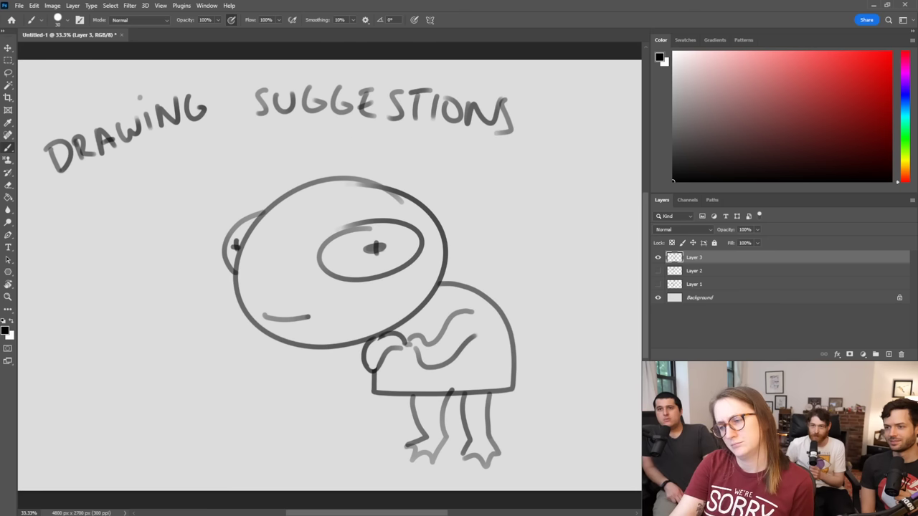
# Step: Hand-letter PLS beneath SUGGESTIONS, just above the head
pyautogui.moveTo(346, 130); pyautogui.dragTo(345, 159)
pyautogui.moveTo(344, 132)
pyautogui.mouseDown()
pyautogui.moveTo(347, 148)
pyautogui.moveTo(367, 157)
pyautogui.mouseUp()
pyautogui.moveTo(367, 156); pyautogui.dragTo(383, 155)
pyautogui.moveTo(401, 135); pyautogui.dragTo(387, 162)
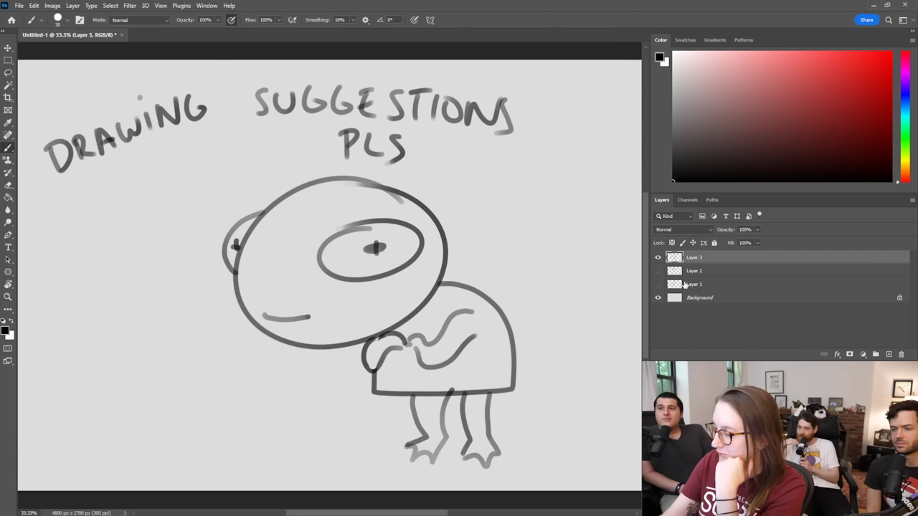
# Step: Hide Layer 3, add a new layer above it and switch to the Pencil tool
pyautogui.click(658, 260)
pyautogui.click(889, 354)
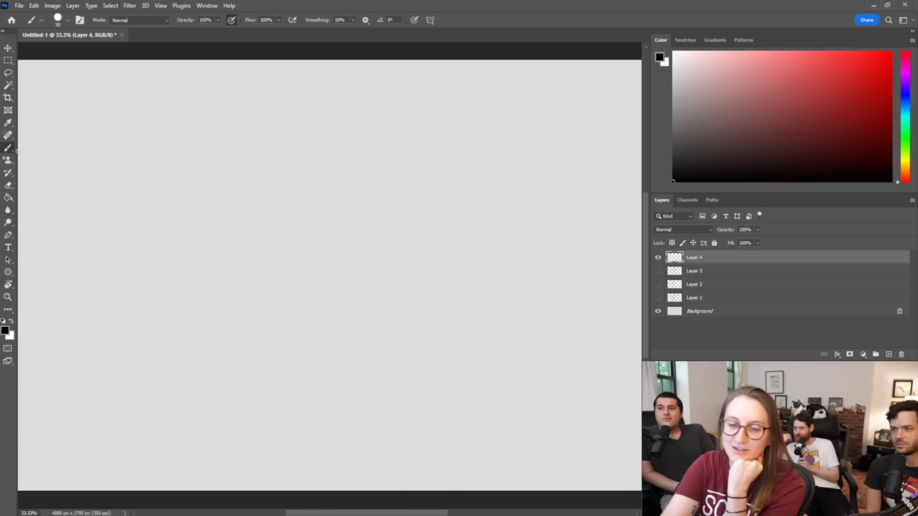
pyautogui.rightClick(8, 148)
pyautogui.click(43, 159)
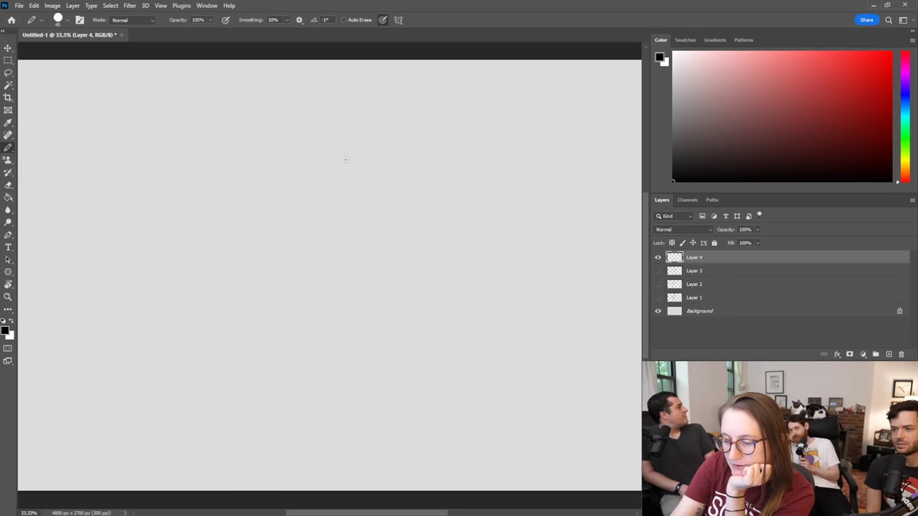
# Step: Draw a round cat head left open at the top and a pointed left ear, redrawing the ear smaller
pyautogui.moveTo(301, 159)
pyautogui.mouseDown()
pyautogui.moveTo(279, 163)
pyautogui.moveTo(216, 295)
pyautogui.moveTo(322, 346)
pyautogui.moveTo(435, 258)
pyautogui.moveTo(399, 184)
pyautogui.moveTo(371, 162)
pyautogui.mouseUp()
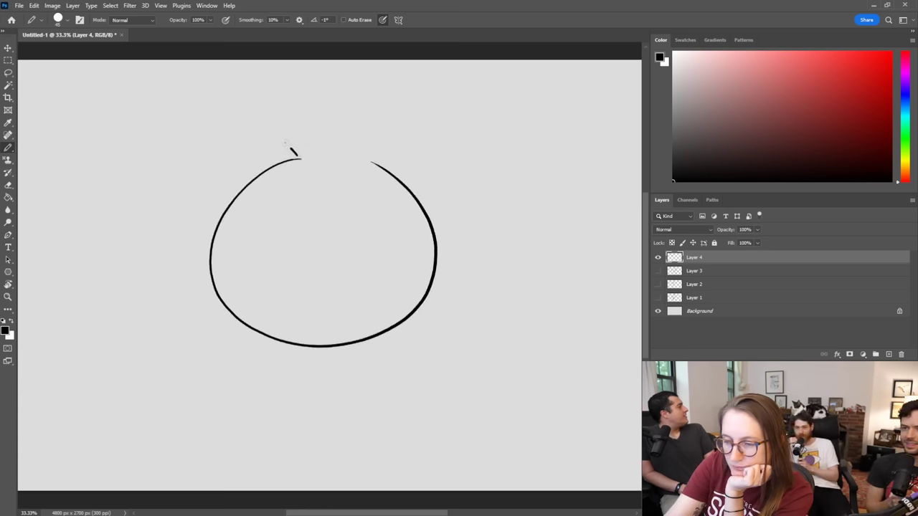
pyautogui.moveTo(298, 155)
pyautogui.mouseDown()
pyautogui.moveTo(203, 87)
pyautogui.moveTo(185, 88)
pyautogui.moveTo(178, 157)
pyautogui.moveTo(210, 256)
pyautogui.mouseUp()
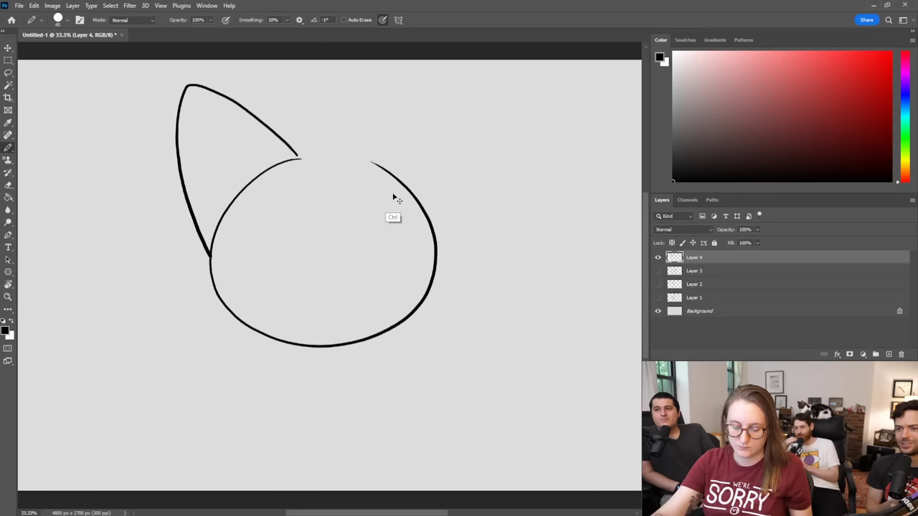
pyautogui.hotkey('ctrl', 'z')
pyautogui.moveTo(302, 157)
pyautogui.mouseDown()
pyautogui.moveTo(202, 92)
pyautogui.moveTo(198, 140)
pyautogui.moveTo(215, 218)
pyautogui.mouseUp()
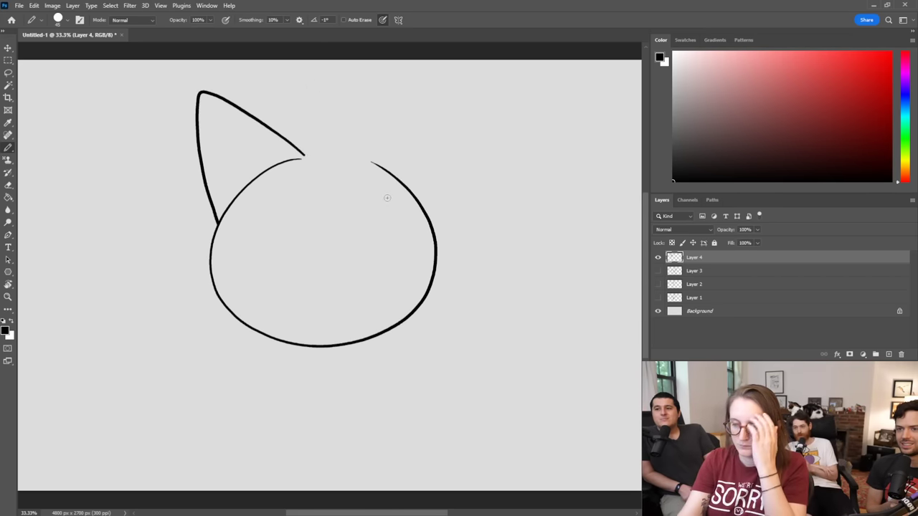
# Step: Draw the pointed right ear with an inner fold line and erase the head outline running inside the ear's front
pyautogui.moveTo(354, 153); pyautogui.dragTo(474, 86)
pyautogui.hotkey('ctrl', 'z')
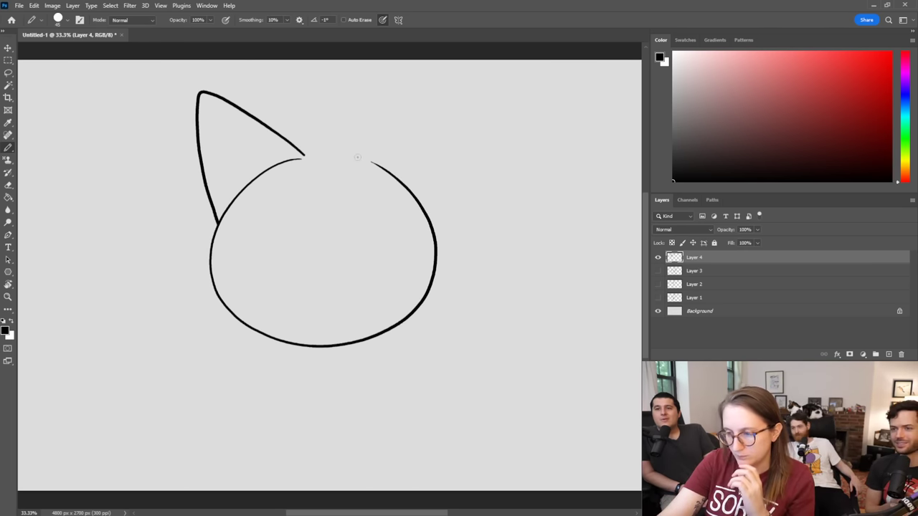
pyautogui.moveTo(357, 157)
pyautogui.mouseDown()
pyautogui.moveTo(466, 97)
pyautogui.moveTo(454, 173)
pyautogui.moveTo(424, 212)
pyautogui.mouseUp()
pyautogui.moveTo(461, 104)
pyautogui.mouseDown()
pyautogui.moveTo(447, 142)
pyautogui.moveTo(397, 188)
pyautogui.mouseUp()
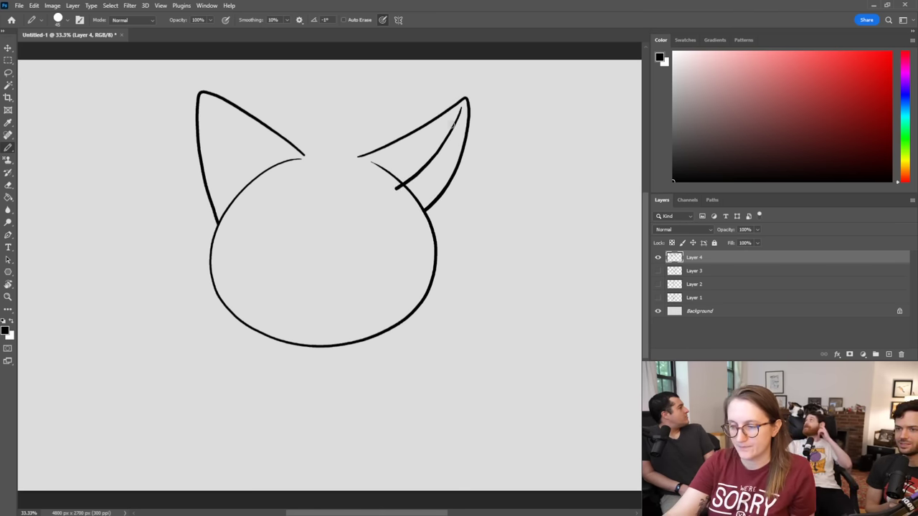
pyautogui.press('e')
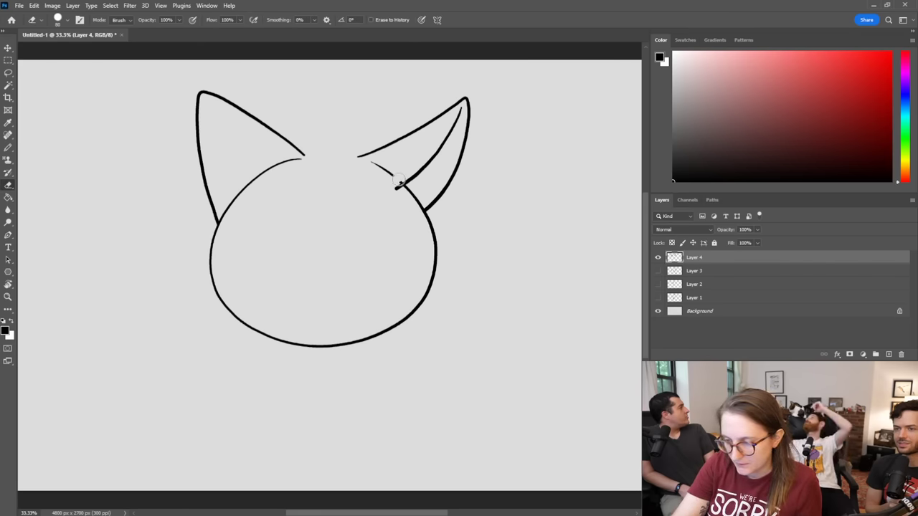
pyautogui.moveTo(391, 173); pyautogui.dragTo(372, 163)
pyautogui.press('b')
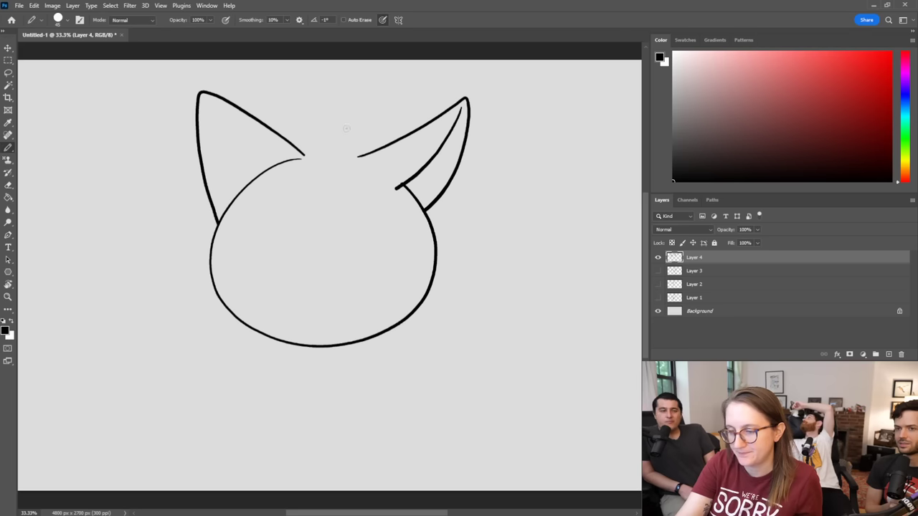
# Step: Join the two ears with a line across the top of the head and erase the head outline inside the left ear
pyautogui.moveTo(304, 157)
pyautogui.mouseDown()
pyautogui.moveTo(359, 156)
pyautogui.moveTo(307, 155)
pyautogui.mouseUp()
pyautogui.hotkey('ctrl', 'z')
pyautogui.press('e')
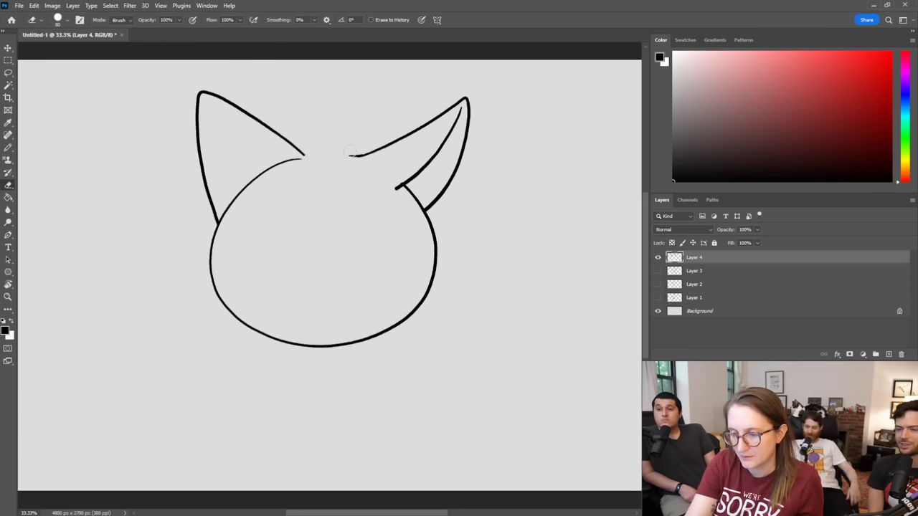
pyautogui.press('b')
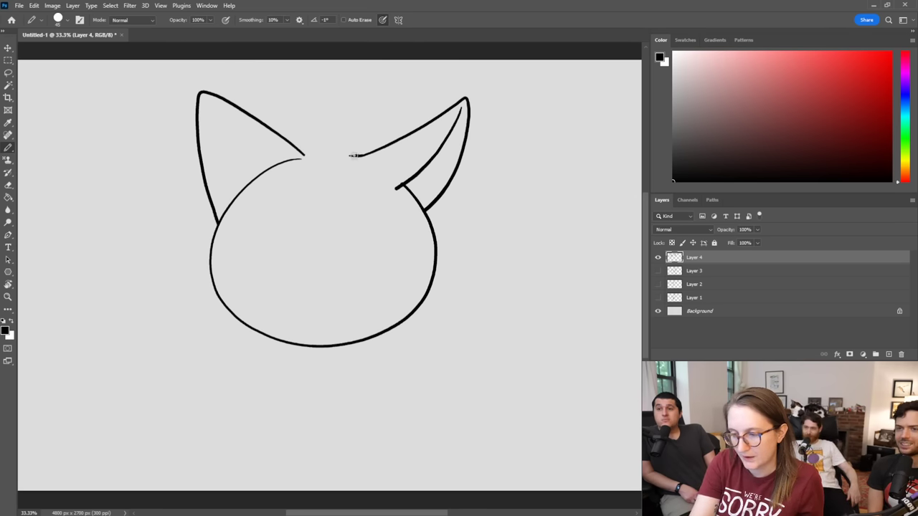
pyautogui.moveTo(353, 155)
pyautogui.mouseDown()
pyautogui.moveTo(283, 160)
pyautogui.moveTo(301, 158)
pyautogui.moveTo(244, 187)
pyautogui.moveTo(228, 206)
pyautogui.mouseUp()
pyautogui.press('e')
pyautogui.press('b')
pyautogui.moveTo(323, 155); pyautogui.dragTo(275, 170)
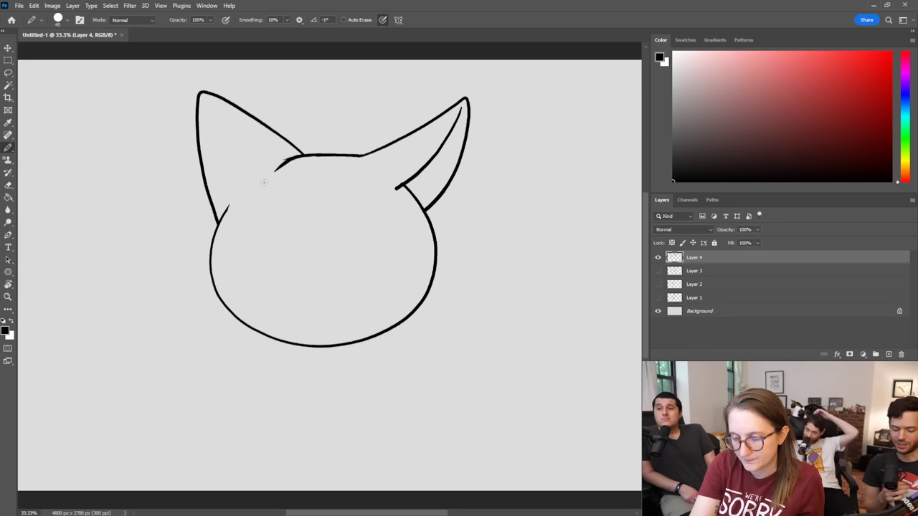
pyautogui.press('e')
pyautogui.press('b')
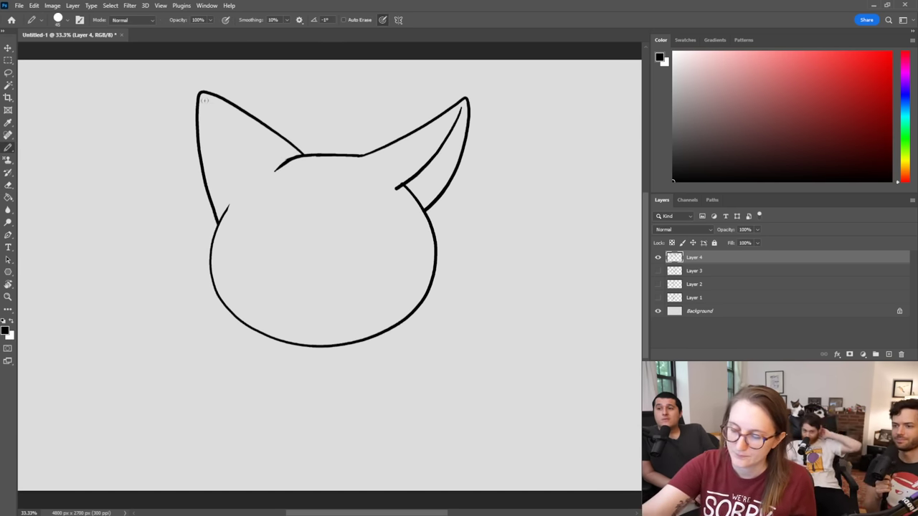
# Step: Draw the left ear's inner fold line, then redraw the top of the head as a thin arch between the ears
pyautogui.moveTo(205, 101)
pyautogui.mouseDown()
pyautogui.moveTo(243, 132)
pyautogui.moveTo(256, 181)
pyautogui.mouseUp()
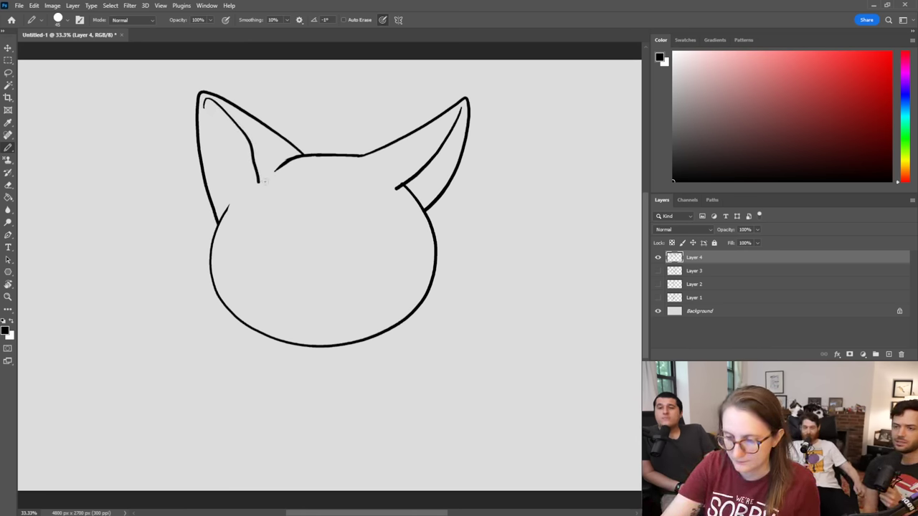
pyautogui.press('e')
pyautogui.moveTo(365, 159)
pyautogui.mouseDown()
pyautogui.moveTo(293, 163)
pyautogui.moveTo(267, 182)
pyautogui.mouseUp()
pyautogui.press('b')
pyautogui.moveTo(364, 155); pyautogui.dragTo(281, 161)
pyautogui.hotkey('ctrl', 'z')
pyautogui.moveTo(364, 154)
pyautogui.mouseDown()
pyautogui.moveTo(301, 153)
pyautogui.moveTo(268, 171)
pyautogui.mouseUp()
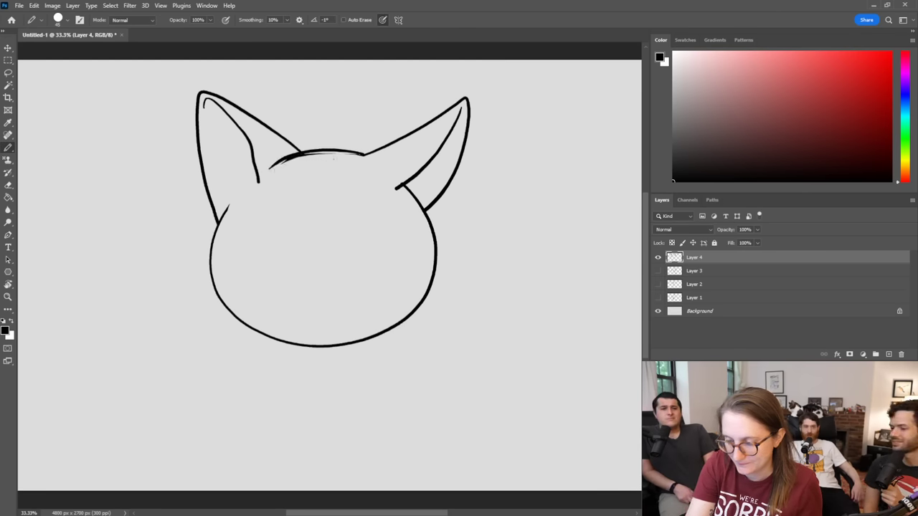
pyautogui.press('e')
pyautogui.moveTo(366, 155)
pyautogui.mouseDown()
pyautogui.moveTo(315, 152)
pyautogui.moveTo(270, 168)
pyautogui.moveTo(298, 152)
pyautogui.moveTo(365, 155)
pyautogui.mouseUp()
pyautogui.press('b')
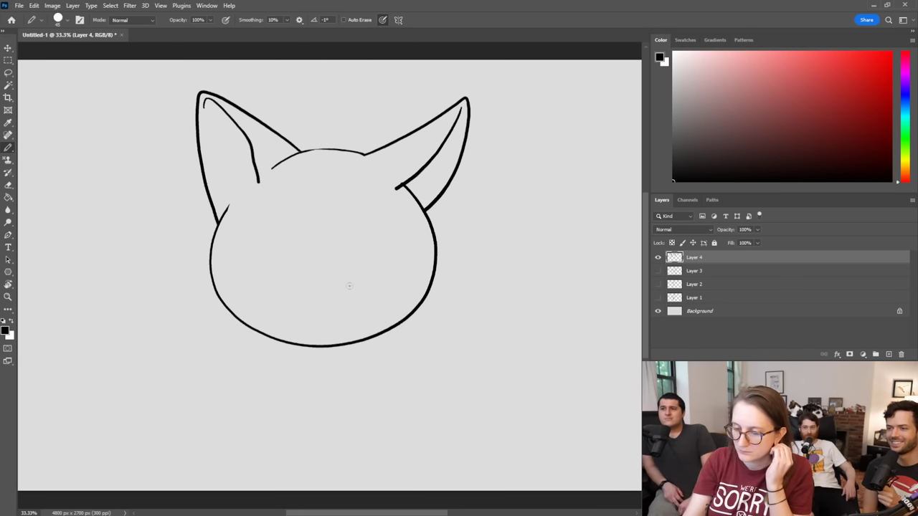
# Step: Rotate the cat head about 12° counterclockwise, move it left, and tilt it slightly back clockwise
pyautogui.click(8, 49)
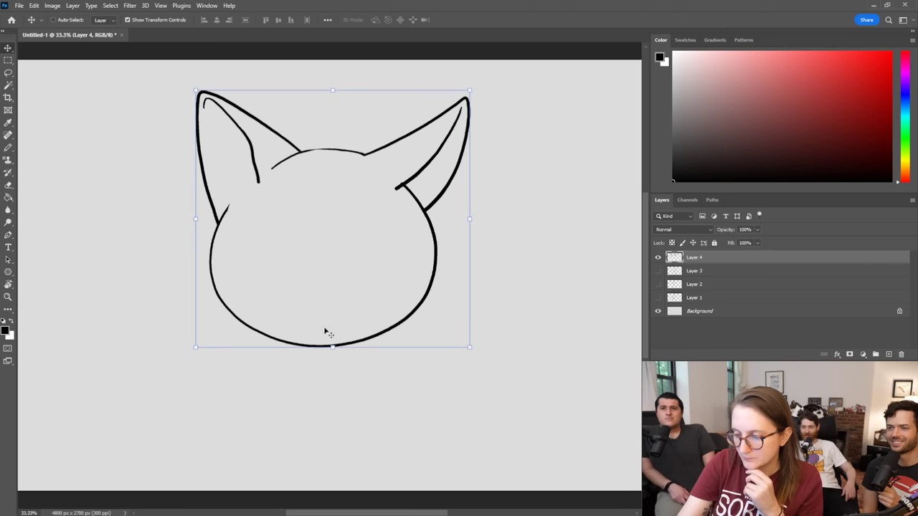
pyautogui.moveTo(477, 355); pyautogui.dragTo(500, 333)
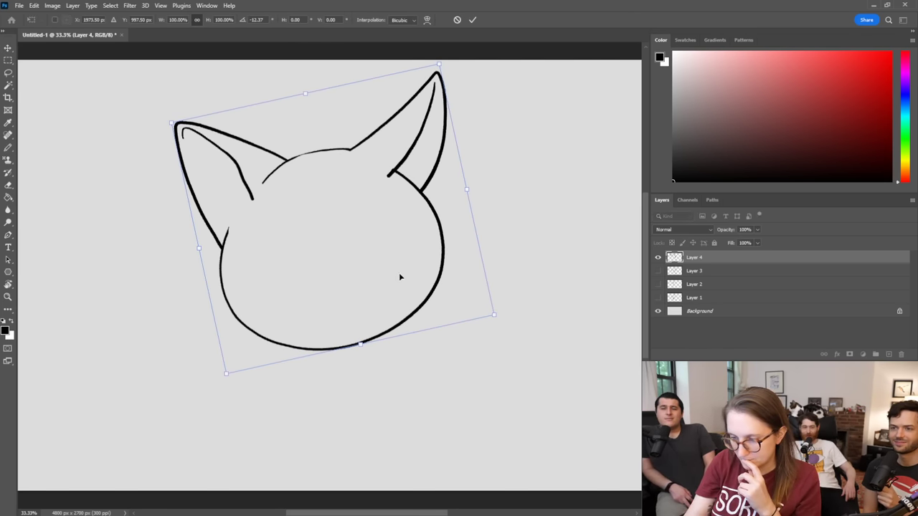
pyautogui.moveTo(399, 277); pyautogui.dragTo(372, 285)
pyautogui.press('Return')
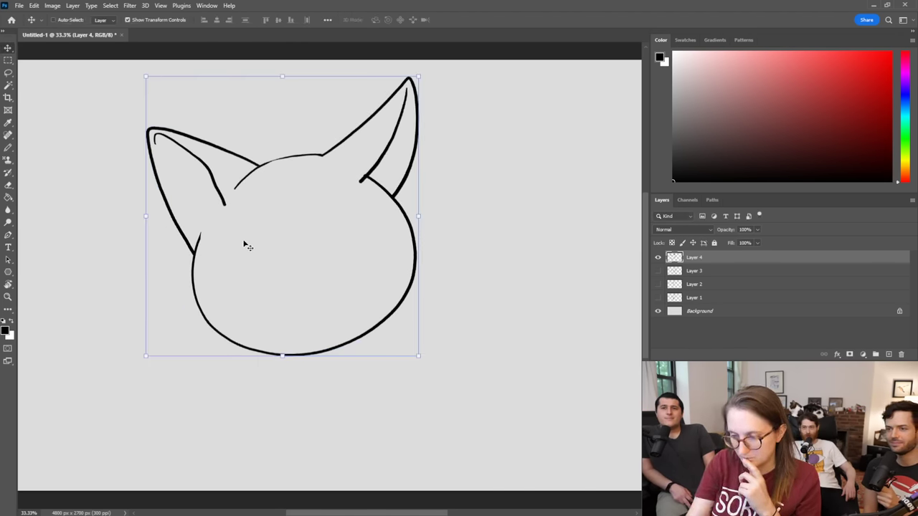
pyautogui.moveTo(426, 366); pyautogui.dragTo(413, 369)
pyautogui.press('Escape')
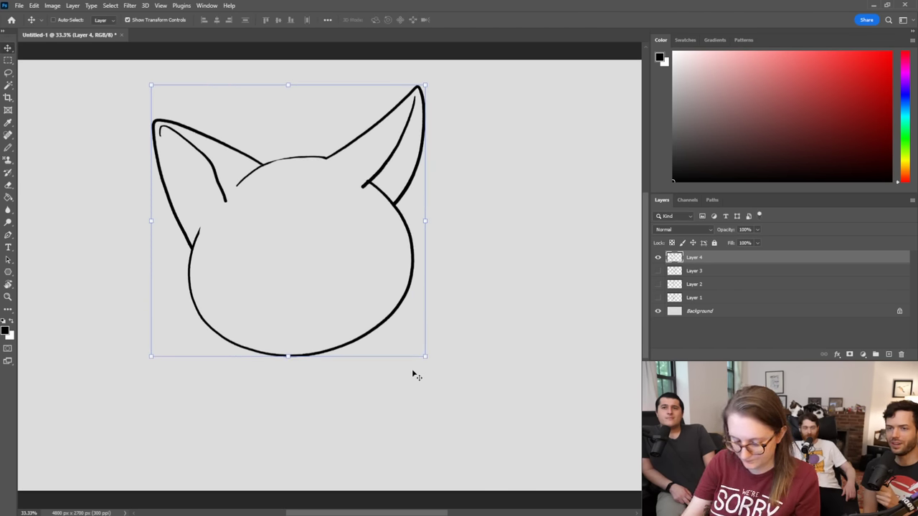
# Step: Extend the right ear's front line slightly into the head and draw the head outline across the left ear's base
pyautogui.press('b')
pyautogui.moveTo(313, 166); pyautogui.dragTo(333, 153)
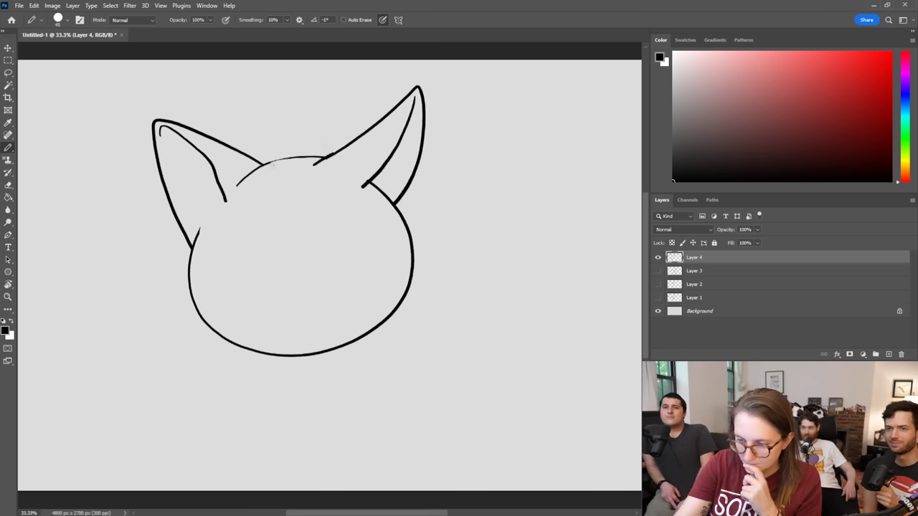
pyautogui.moveTo(193, 245)
pyautogui.mouseDown()
pyautogui.moveTo(245, 174)
pyautogui.moveTo(314, 157)
pyautogui.mouseUp()
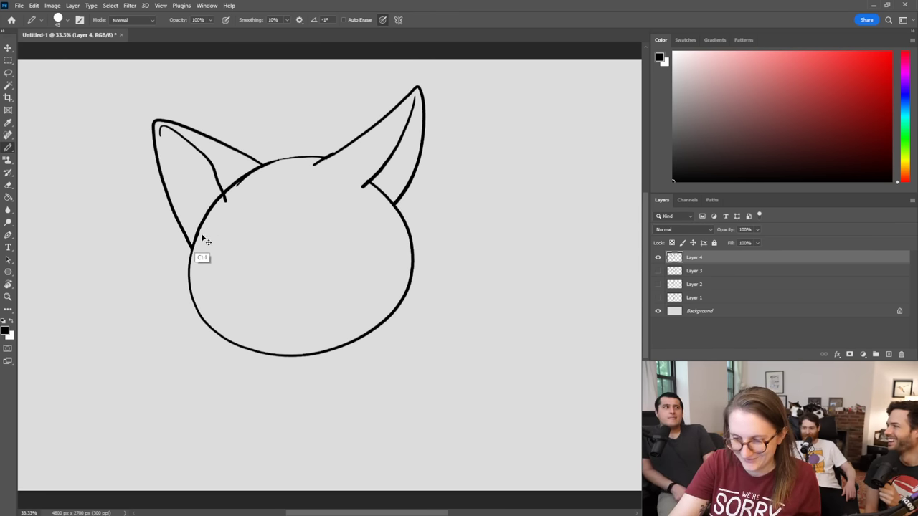
pyautogui.hotkey('ctrl', 'z')
pyautogui.moveTo(192, 248)
pyautogui.mouseDown()
pyautogui.moveTo(205, 213)
pyautogui.moveTo(248, 170)
pyautogui.moveTo(336, 162)
pyautogui.mouseUp()
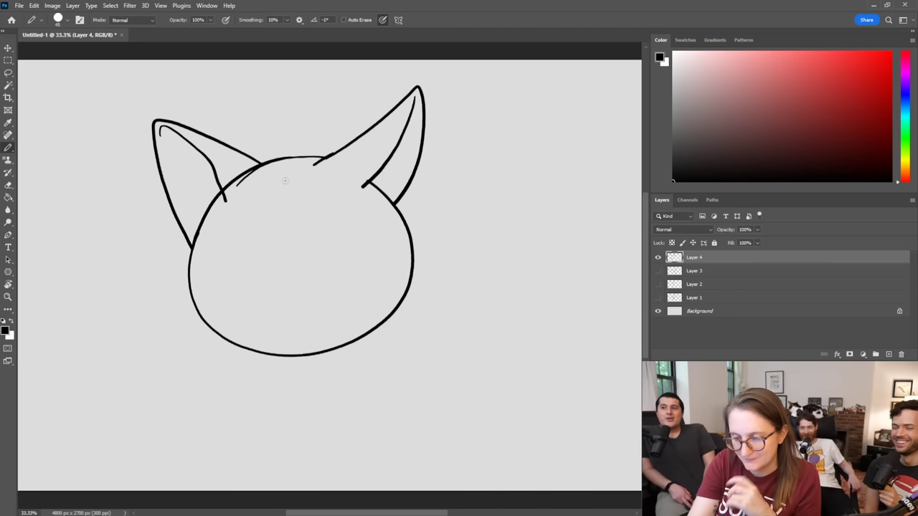
# Step: Erase the stray line ends inside the head beside the left ear and thin the overlapping stroke at the right ear's base
pyautogui.press('e')
pyautogui.moveTo(258, 169); pyautogui.dragTo(210, 227)
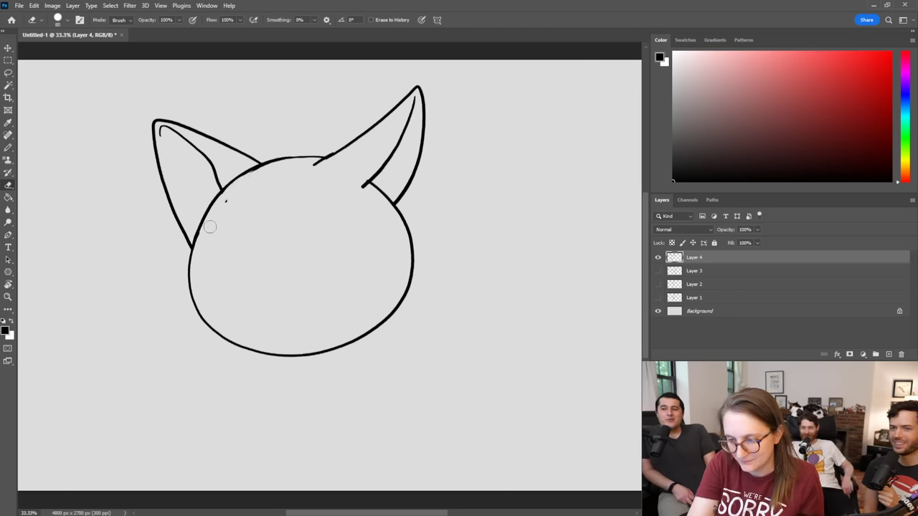
pyautogui.moveTo(259, 168)
pyautogui.mouseDown()
pyautogui.moveTo(193, 237)
pyautogui.moveTo(205, 208)
pyautogui.moveTo(260, 165)
pyautogui.mouseUp()
pyautogui.press('b')
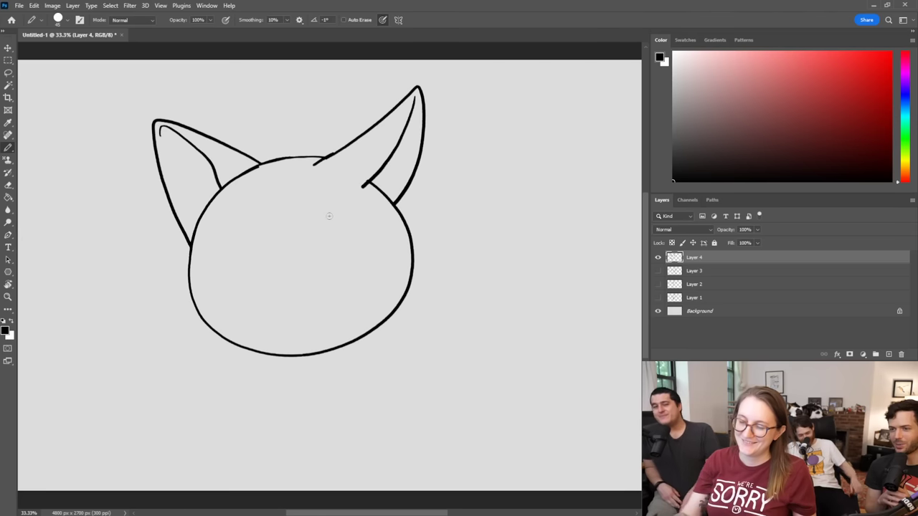
pyautogui.press('e')
pyautogui.press('b')
pyautogui.press('e')
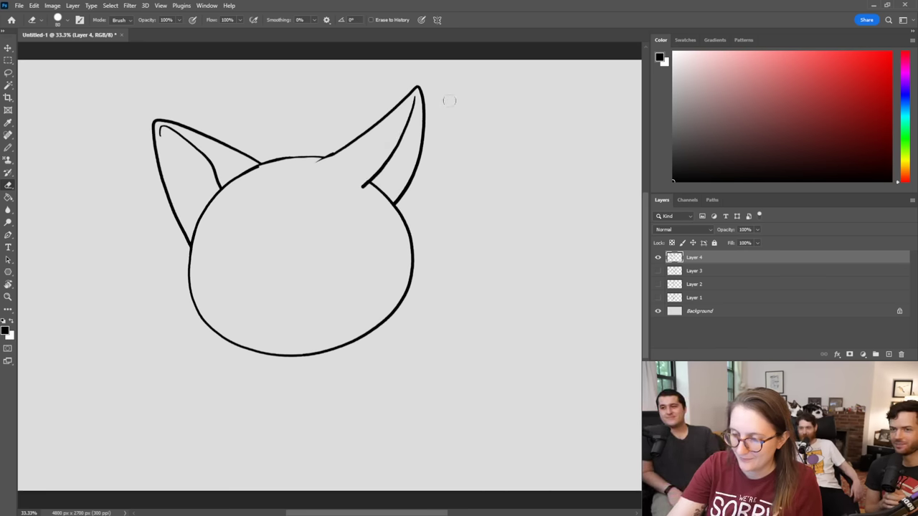
pyautogui.press('b')
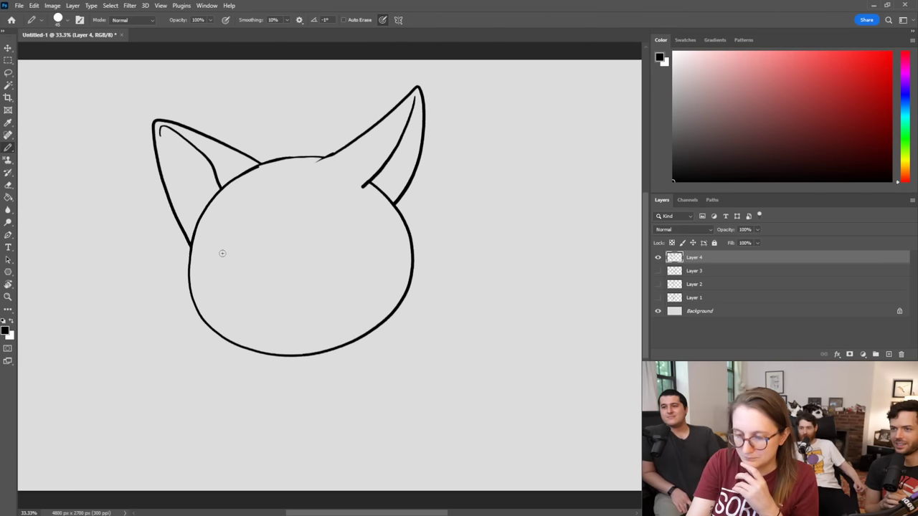
# Step: Draw a slanted lid line across the face and a half-round left eye hanging below it
pyautogui.moveTo(209, 262)
pyautogui.mouseDown()
pyautogui.moveTo(331, 222)
pyautogui.moveTo(382, 216)
pyautogui.mouseUp()
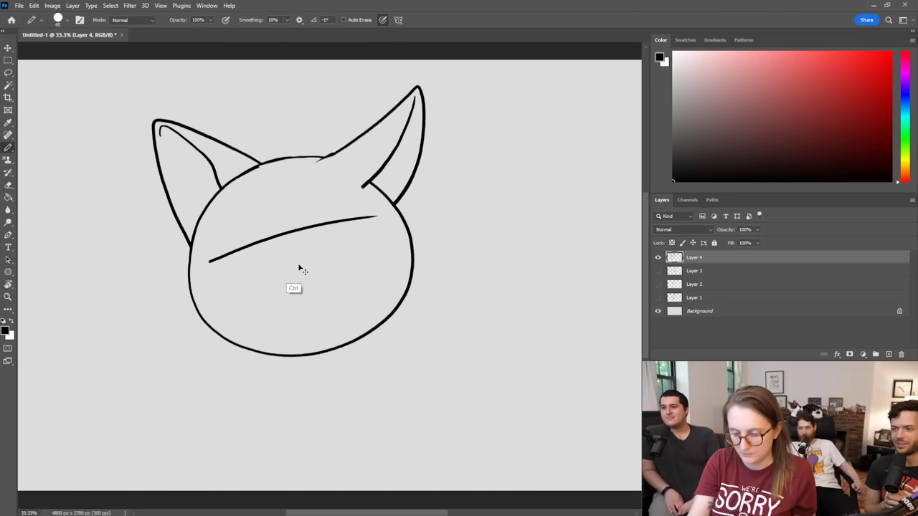
pyautogui.hotkey('ctrl', 'z')
pyautogui.moveTo(207, 256); pyautogui.dragTo(378, 216)
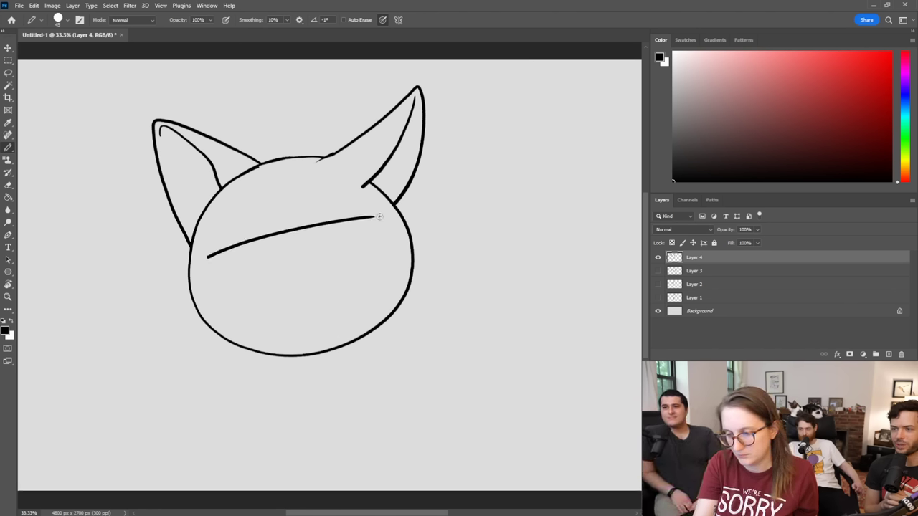
pyautogui.moveTo(211, 266)
pyautogui.mouseDown()
pyautogui.moveTo(242, 273)
pyautogui.moveTo(271, 248)
pyautogui.mouseUp()
pyautogui.hotkey('ctrl', 'z')
pyautogui.moveTo(208, 257)
pyautogui.mouseDown()
pyautogui.moveTo(217, 271)
pyautogui.moveTo(248, 274)
pyautogui.moveTo(266, 235)
pyautogui.mouseUp()
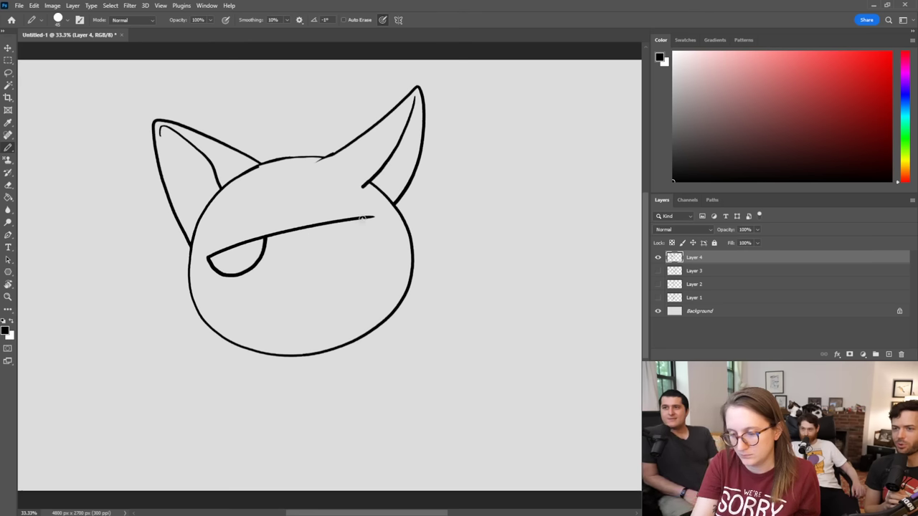
# Step: Erase the lid line beyond the left eye, and draw a narrow squinting right eye with black pupils and frown creases
pyautogui.press('e')
pyautogui.moveTo(373, 217); pyautogui.dragTo(273, 236)
pyautogui.press('b')
pyautogui.hotkey('ctrl', 'z')
pyautogui.hotkey('ctrl', 'z')
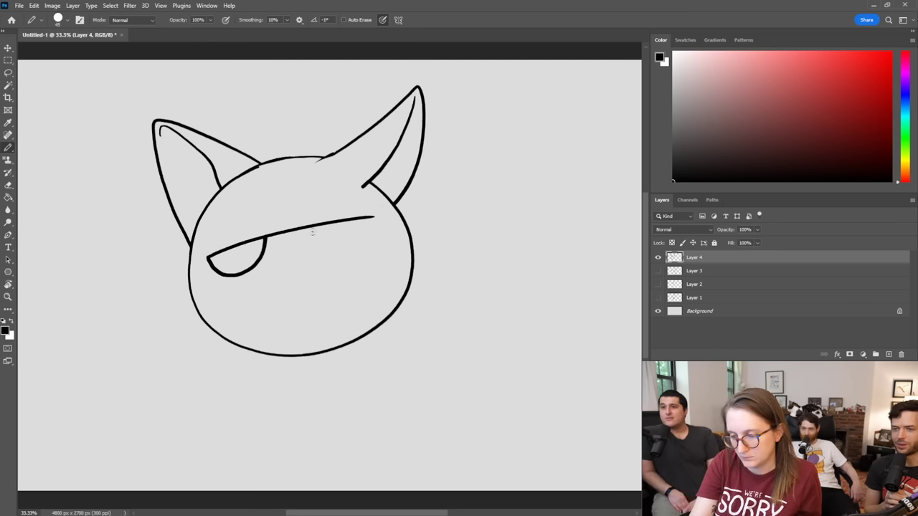
pyautogui.moveTo(361, 225)
pyautogui.mouseDown()
pyautogui.moveTo(301, 241)
pyautogui.moveTo(343, 238)
pyautogui.moveTo(369, 228)
pyautogui.moveTo(271, 237)
pyautogui.moveTo(238, 256)
pyautogui.moveTo(265, 239)
pyautogui.moveTo(241, 253)
pyautogui.moveTo(257, 247)
pyautogui.mouseUp()
pyautogui.hotkey('ctrl', 'z')
pyautogui.press('e')
pyautogui.press('b')
pyautogui.moveTo(331, 233)
pyautogui.mouseDown()
pyautogui.moveTo(360, 229)
pyautogui.moveTo(337, 236)
pyautogui.moveTo(353, 230)
pyautogui.moveTo(299, 237)
pyautogui.mouseUp()
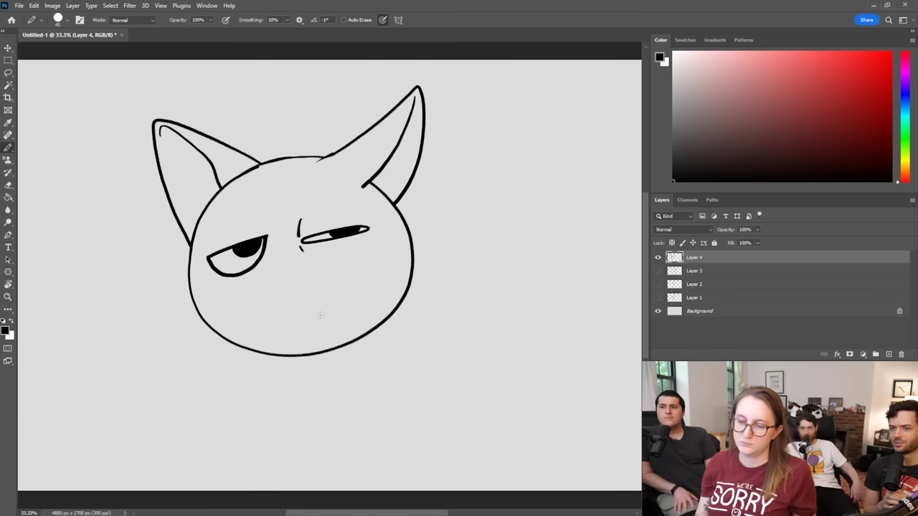
# Step: Draw a curve from the right ear's base down to the left eye and a thick arc around that eye's outer edge
pyautogui.moveTo(212, 267); pyautogui.dragTo(205, 246)
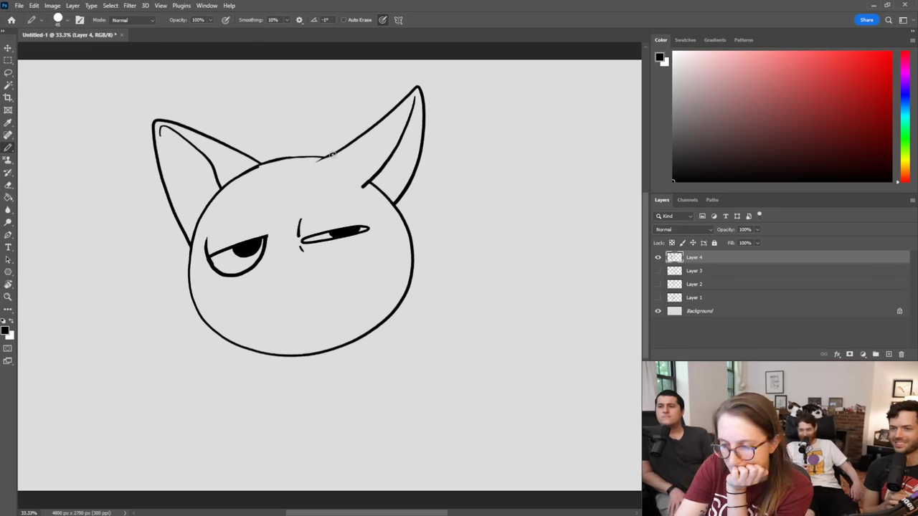
pyautogui.moveTo(322, 157)
pyautogui.mouseDown()
pyautogui.moveTo(241, 236)
pyautogui.moveTo(231, 228)
pyautogui.moveTo(324, 156)
pyautogui.mouseUp()
pyautogui.hotkey('ctrl', 'z')
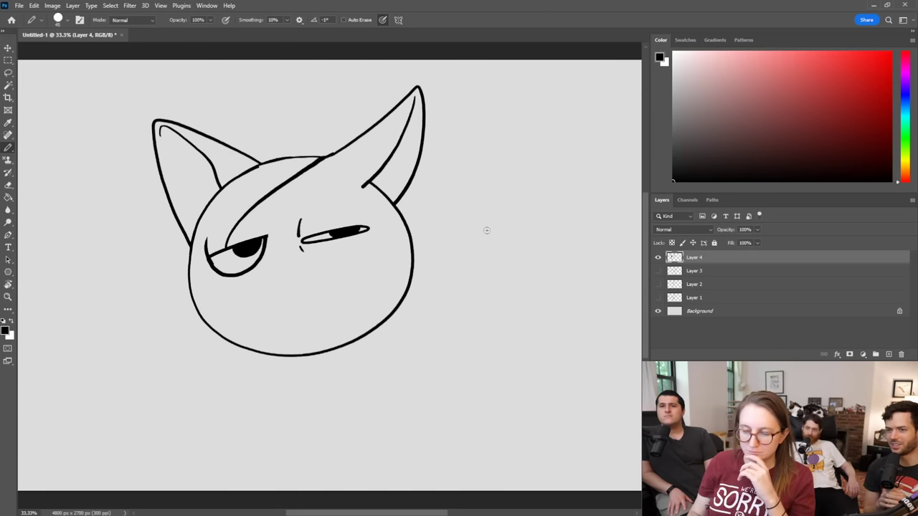
pyautogui.press('e')
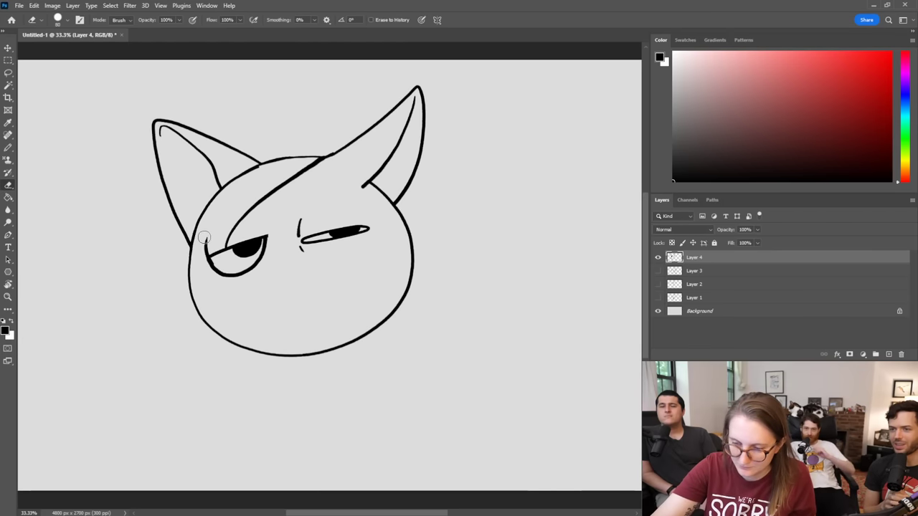
pyautogui.moveTo(204, 250)
pyautogui.mouseDown()
pyautogui.moveTo(212, 273)
pyautogui.moveTo(240, 277)
pyautogui.moveTo(214, 259)
pyautogui.moveTo(225, 246)
pyautogui.moveTo(205, 252)
pyautogui.moveTo(213, 268)
pyautogui.moveTo(237, 275)
pyautogui.moveTo(217, 273)
pyautogui.moveTo(206, 252)
pyautogui.moveTo(212, 228)
pyautogui.mouseUp()
pyautogui.press('b')
pyautogui.hotkey('ctrl', 'z')
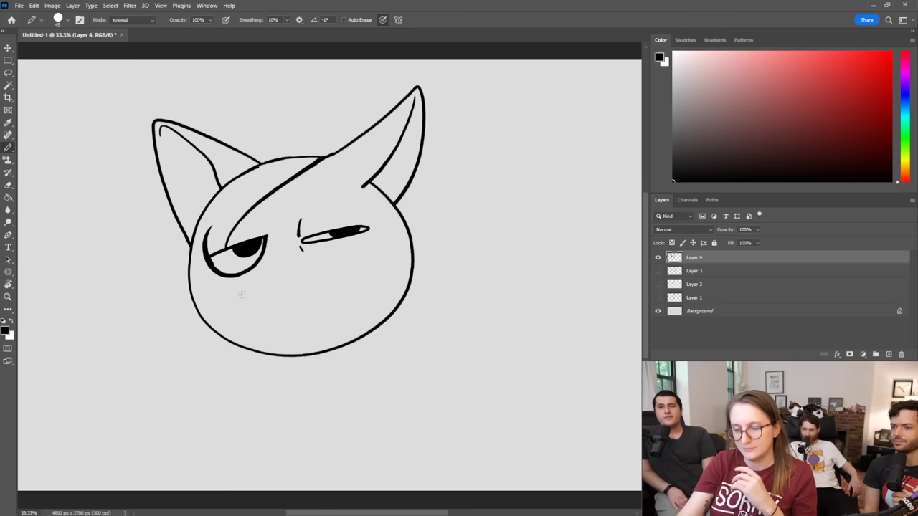
# Step: Draw the cheek patch's edge as a wavy line from under the left eye to the chin and trim its lower end
pyautogui.moveTo(229, 278)
pyautogui.mouseDown()
pyautogui.moveTo(250, 332)
pyautogui.moveTo(288, 353)
pyautogui.mouseUp()
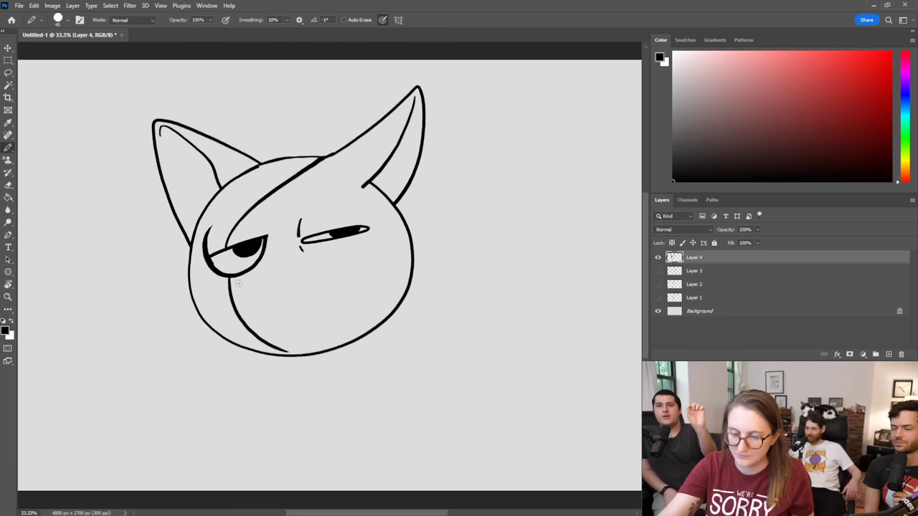
pyautogui.hotkey('ctrl', 'z')
pyautogui.moveTo(230, 284)
pyautogui.mouseDown()
pyautogui.moveTo(252, 334)
pyautogui.moveTo(287, 356)
pyautogui.mouseUp()
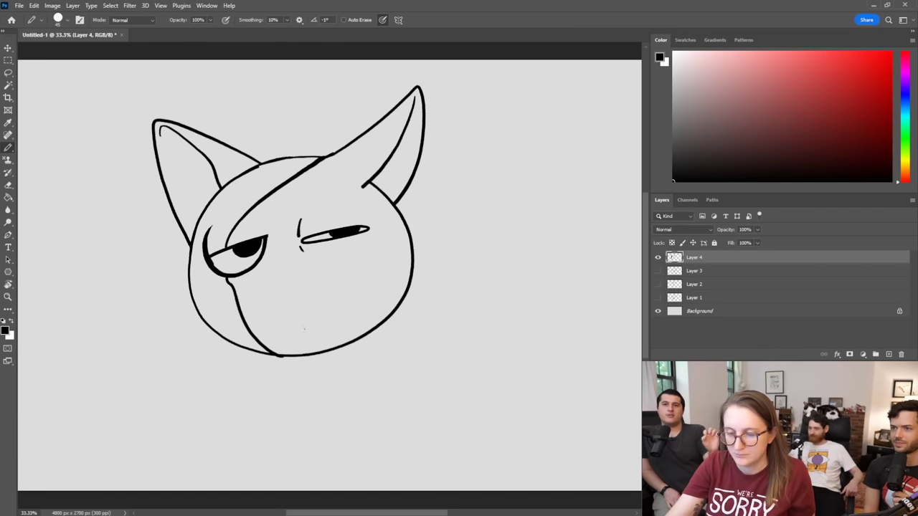
pyautogui.press('e')
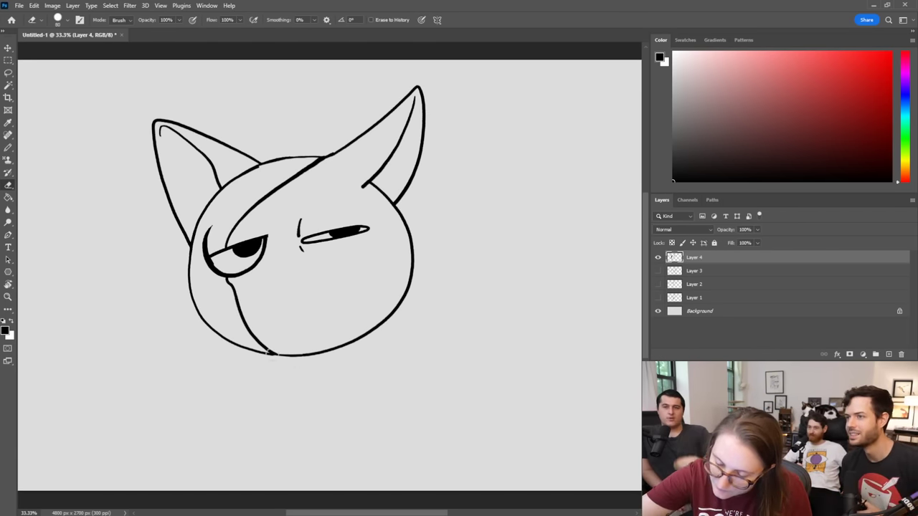
pyautogui.press('b')
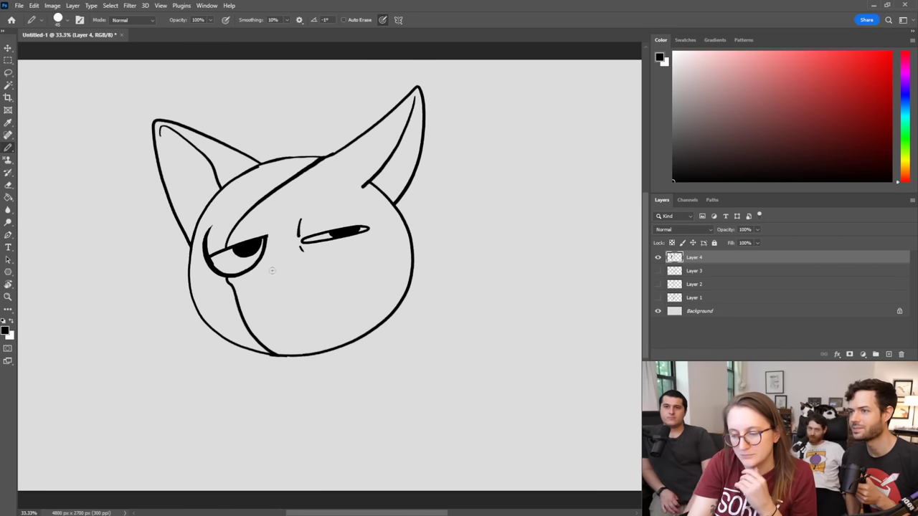
# Step: Draw a small jagged nose between the eyes with short strokes for the muzzle and mouth beneath it
pyautogui.moveTo(262, 272); pyautogui.dragTo(287, 266)
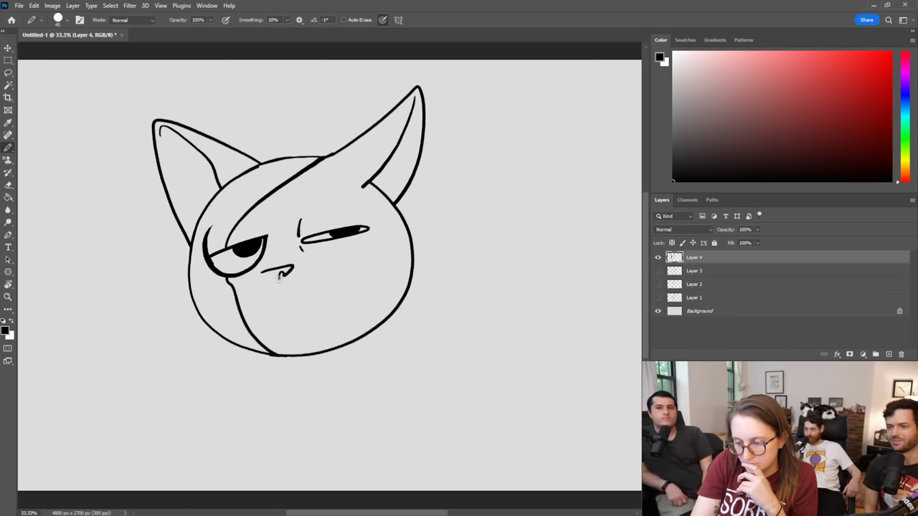
pyautogui.moveTo(275, 283); pyautogui.dragTo(270, 277)
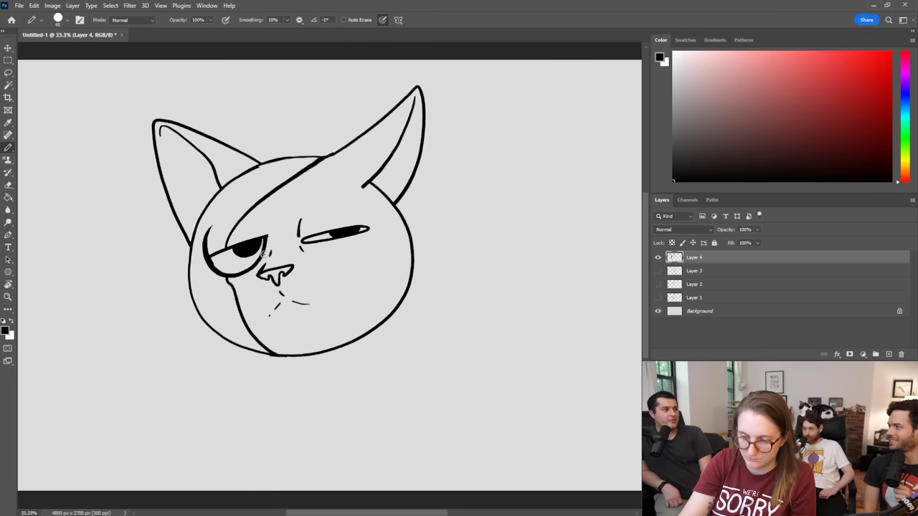
# Step: Fill the left side of the face and the left ear with black
pyautogui.press('g')
pyautogui.click(247, 204)
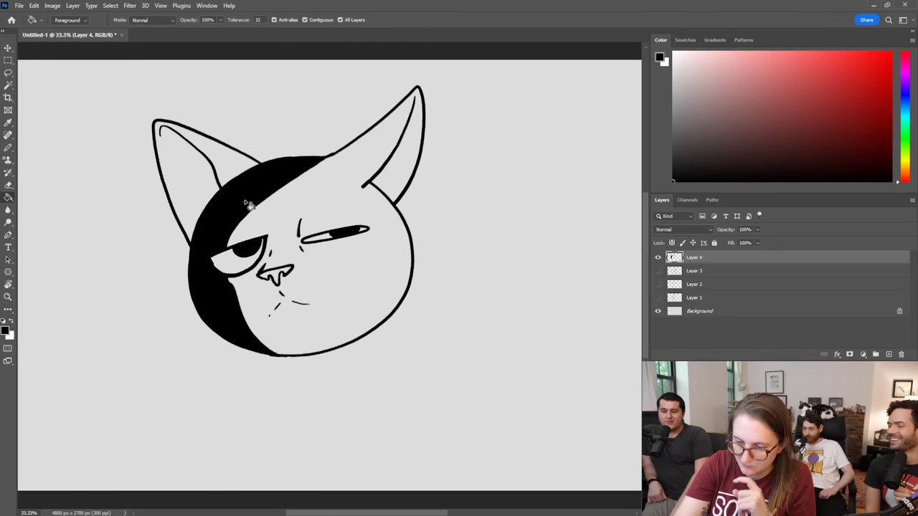
pyautogui.click(248, 162)
# Step: Erase a light fold line in the black ear and three whiskers in the black cheek, extending the whiskers in black across the patch's edge
pyautogui.press('e')
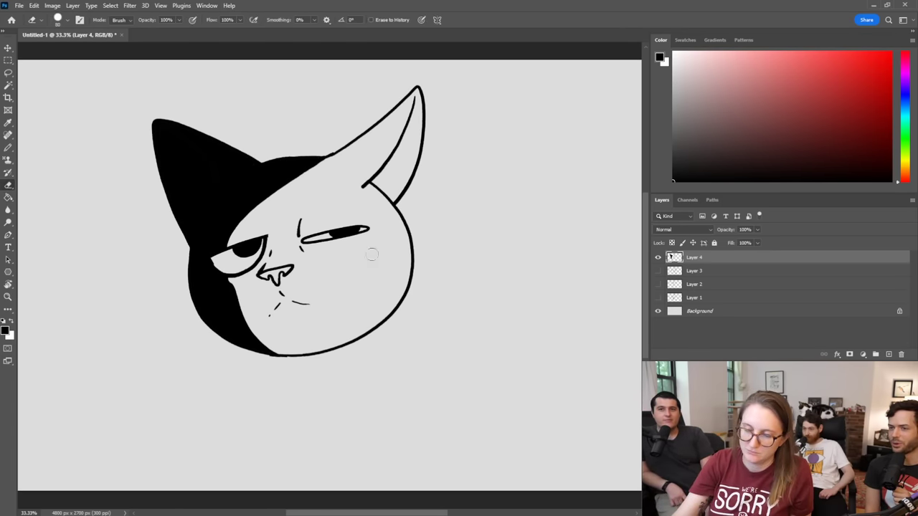
pyautogui.moveTo(166, 135)
pyautogui.mouseDown()
pyautogui.moveTo(209, 171)
pyautogui.moveTo(214, 202)
pyautogui.mouseUp()
pyautogui.moveTo(226, 302)
pyautogui.mouseDown()
pyautogui.moveTo(256, 289)
pyautogui.moveTo(229, 314)
pyautogui.moveTo(233, 328)
pyautogui.mouseUp()
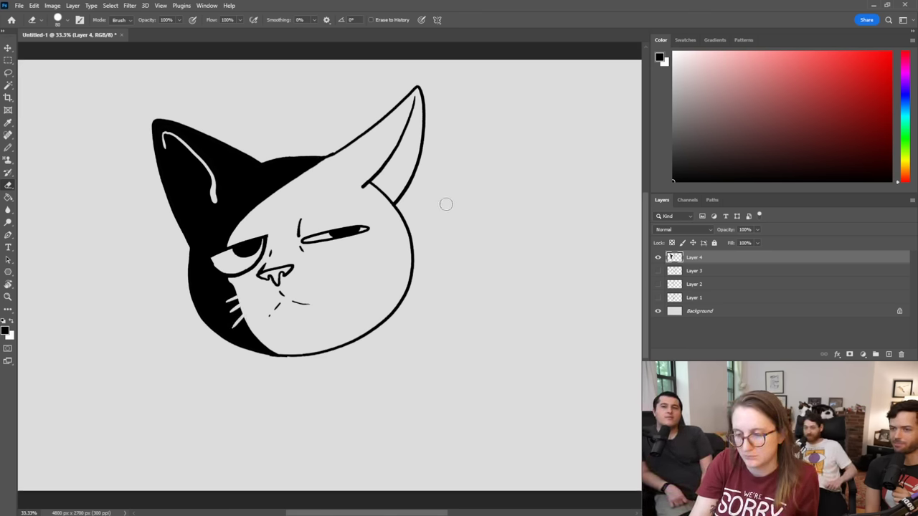
pyautogui.press('b')
pyautogui.moveTo(244, 296)
pyautogui.mouseDown()
pyautogui.moveTo(230, 302)
pyautogui.moveTo(238, 299)
pyautogui.moveTo(241, 322)
pyautogui.mouseUp()
pyautogui.hotkey('ctrl', 'z')
pyautogui.hotkey('ctrl', 'z')
pyautogui.hotkey('ctrl', 'z')
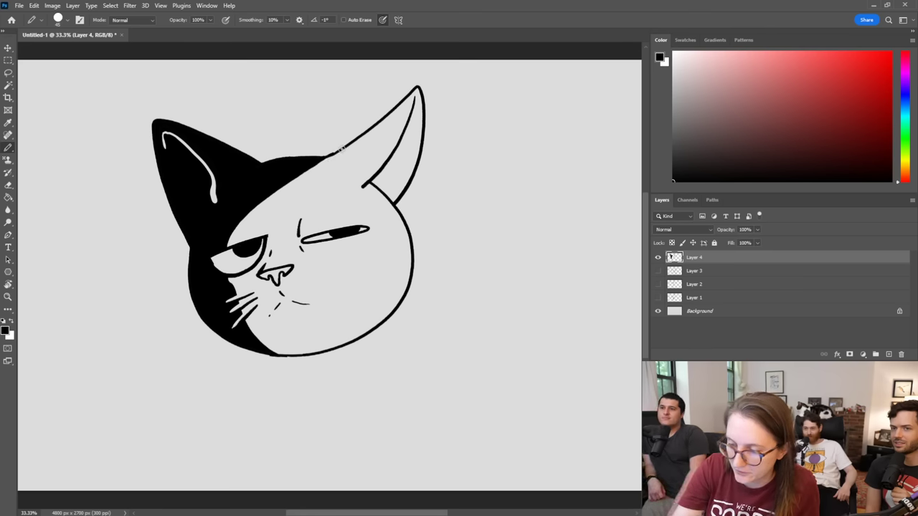
# Step: Smooth the black patch's forehead edge from the right ear to the left eye and draw three thin whiskers on the right cheek
pyautogui.moveTo(343, 148)
pyautogui.mouseDown()
pyautogui.moveTo(230, 248)
pyautogui.moveTo(313, 168)
pyautogui.mouseUp()
pyautogui.moveTo(240, 219); pyautogui.dragTo(233, 235)
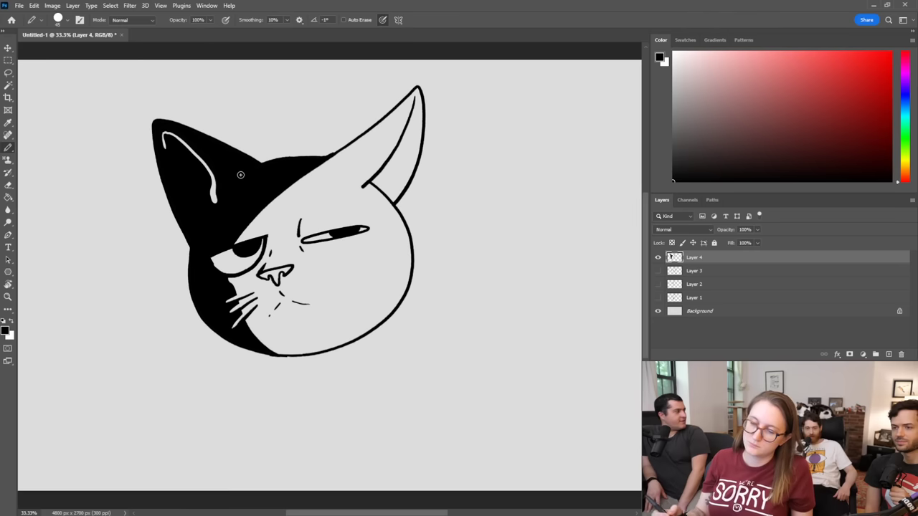
pyautogui.moveTo(320, 263)
pyautogui.mouseDown()
pyautogui.moveTo(339, 260)
pyautogui.moveTo(369, 293)
pyautogui.mouseUp()
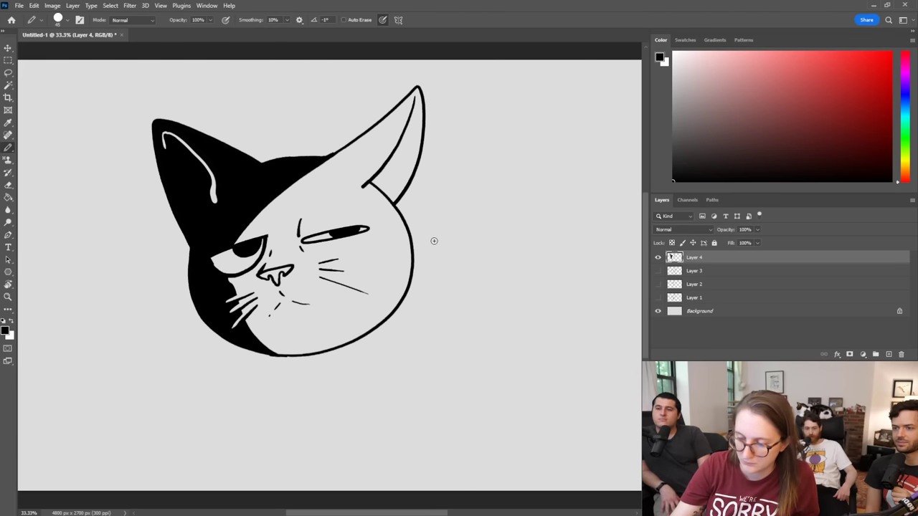
# Step: Draw a pointed raised collar shape across the right cheek, with its back line running down to the canvas's lower edge
pyautogui.moveTo(434, 249)
pyautogui.mouseDown()
pyautogui.moveTo(332, 304)
pyautogui.moveTo(291, 348)
pyautogui.mouseUp()
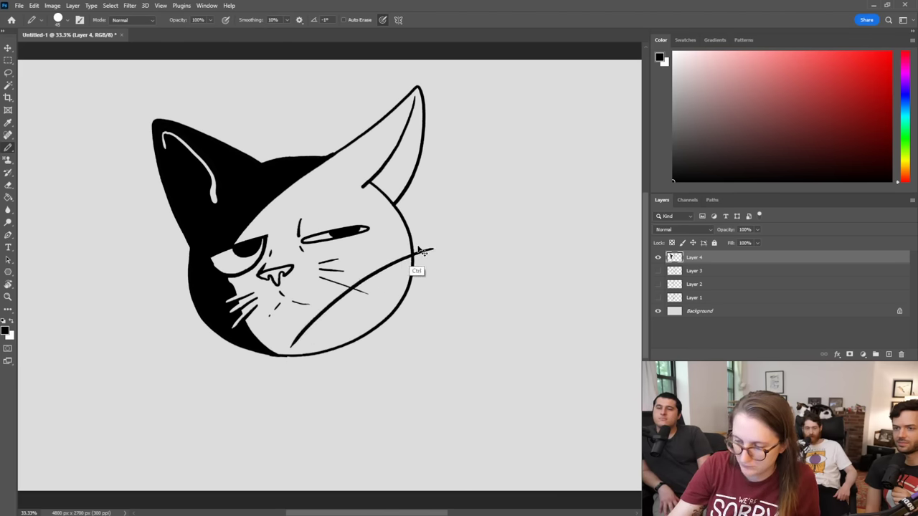
pyautogui.hotkey('ctrl', 'z')
pyautogui.moveTo(446, 218)
pyautogui.mouseDown()
pyautogui.moveTo(419, 237)
pyautogui.moveTo(314, 377)
pyautogui.moveTo(305, 407)
pyautogui.mouseUp()
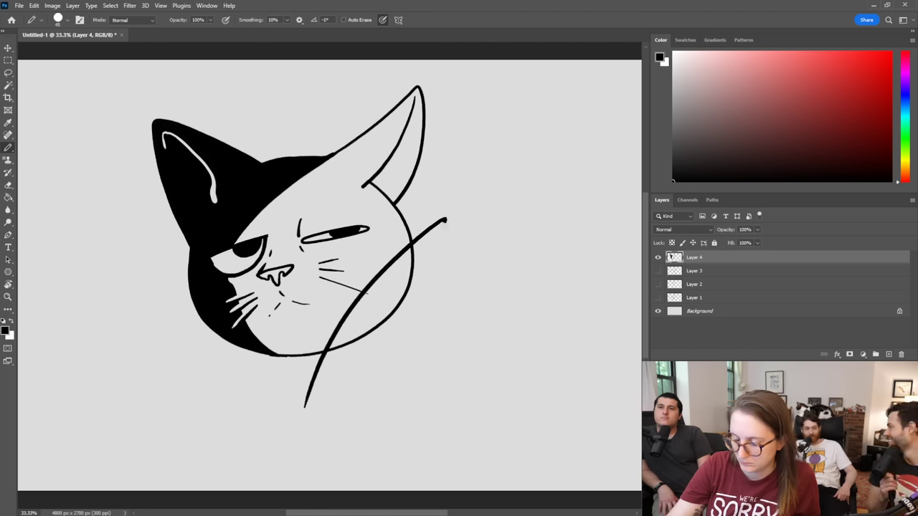
pyautogui.moveTo(446, 221)
pyautogui.mouseDown()
pyautogui.moveTo(437, 305)
pyautogui.moveTo(530, 492)
pyautogui.mouseUp()
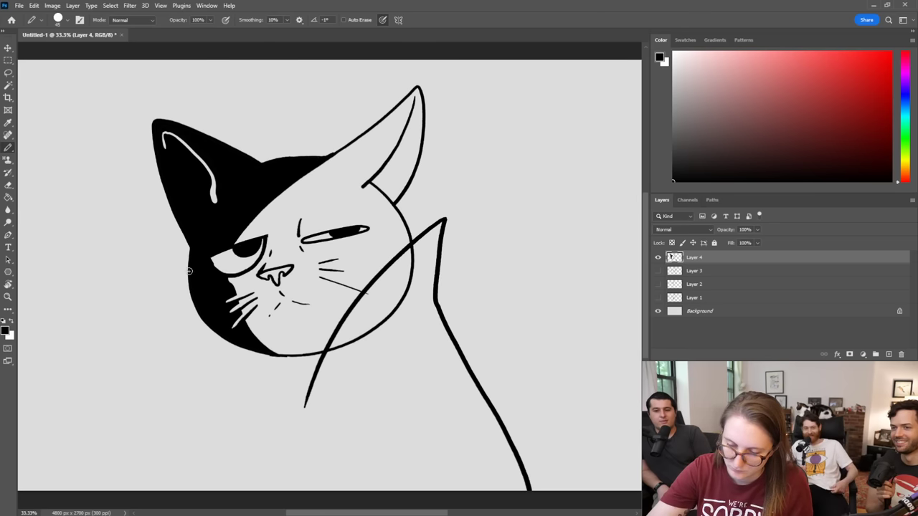
# Step: Thicken the black jaw outline from the left cheek around to the chin
pyautogui.moveTo(189, 271)
pyautogui.mouseDown()
pyautogui.moveTo(206, 326)
pyautogui.moveTo(257, 353)
pyautogui.mouseUp()
pyautogui.hotkey('ctrl', 'z')
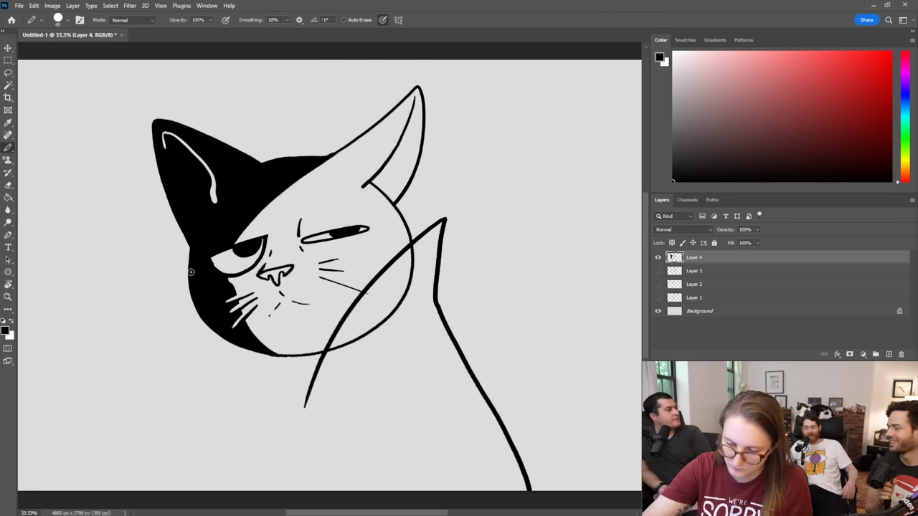
pyautogui.moveTo(191, 272)
pyautogui.mouseDown()
pyautogui.moveTo(203, 323)
pyautogui.moveTo(222, 344)
pyautogui.moveTo(287, 357)
pyautogui.mouseUp()
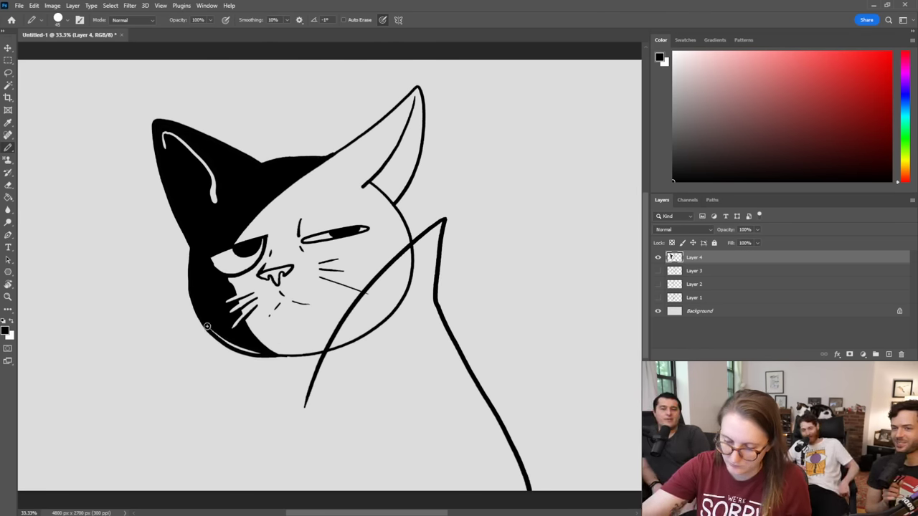
pyautogui.moveTo(206, 327)
pyautogui.mouseDown()
pyautogui.moveTo(260, 356)
pyautogui.moveTo(220, 339)
pyautogui.moveTo(227, 326)
pyautogui.moveTo(262, 351)
pyautogui.moveTo(254, 359)
pyautogui.moveTo(324, 355)
pyautogui.moveTo(251, 351)
pyautogui.mouseUp()
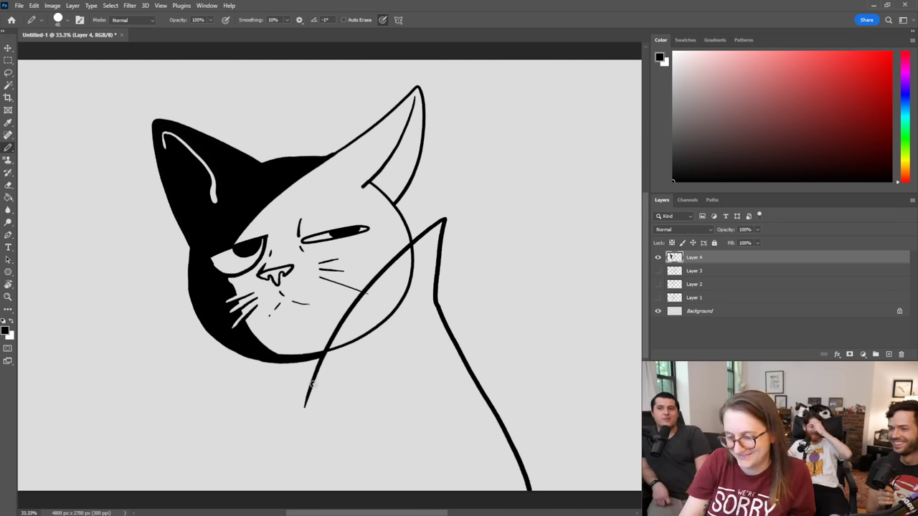
# Step: Draw a small pointed tab below the chin on the front body line and continue the line to the canvas's lower edge
pyautogui.moveTo(312, 382)
pyautogui.mouseDown()
pyautogui.moveTo(340, 385)
pyautogui.moveTo(307, 409)
pyautogui.moveTo(292, 492)
pyautogui.mouseUp()
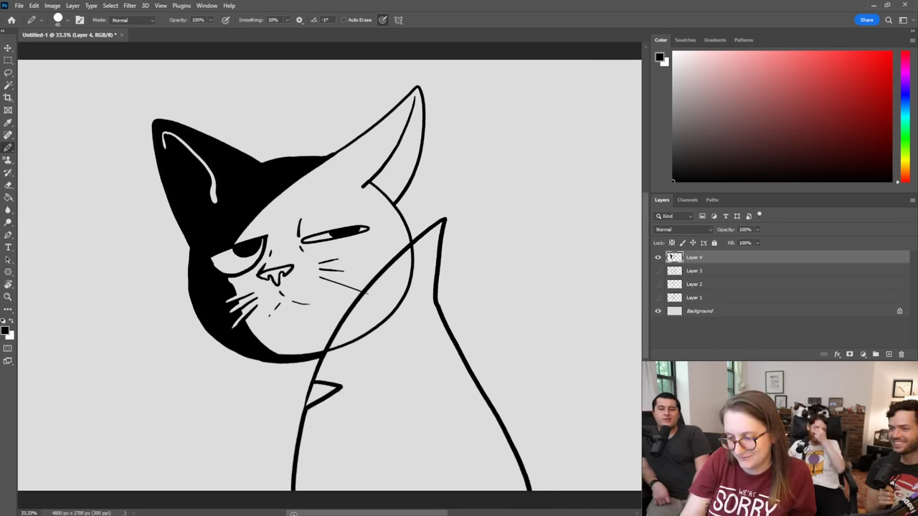
# Step: Erase the front body line inside the small chin tab and the jaw and cheek outline that shows inside the raised collar
pyautogui.press('e')
pyautogui.moveTo(315, 389); pyautogui.dragTo(310, 392)
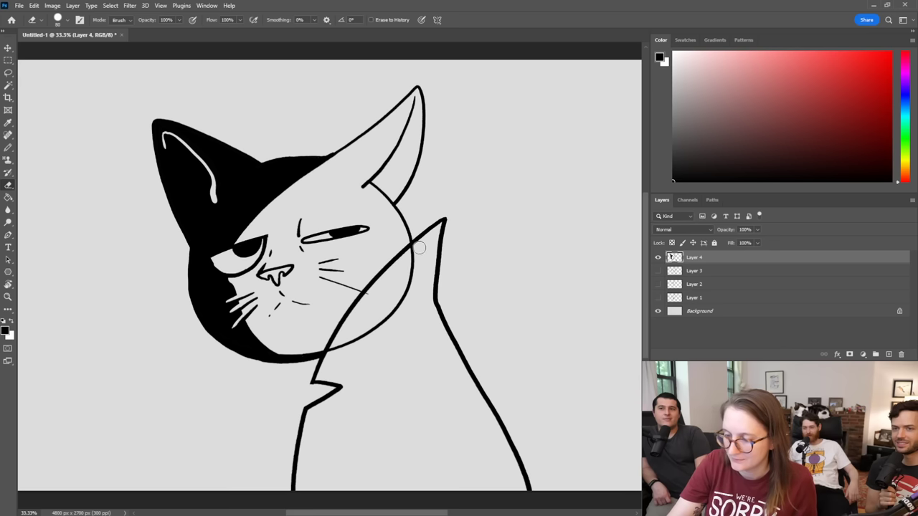
pyautogui.moveTo(419, 247)
pyautogui.mouseDown()
pyautogui.moveTo(366, 341)
pyautogui.moveTo(335, 349)
pyautogui.mouseUp()
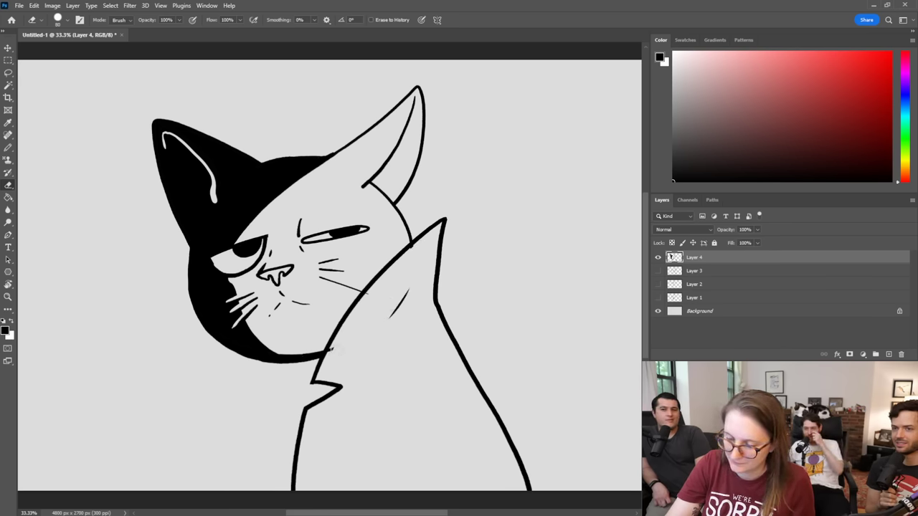
pyautogui.moveTo(391, 316); pyautogui.dragTo(404, 297)
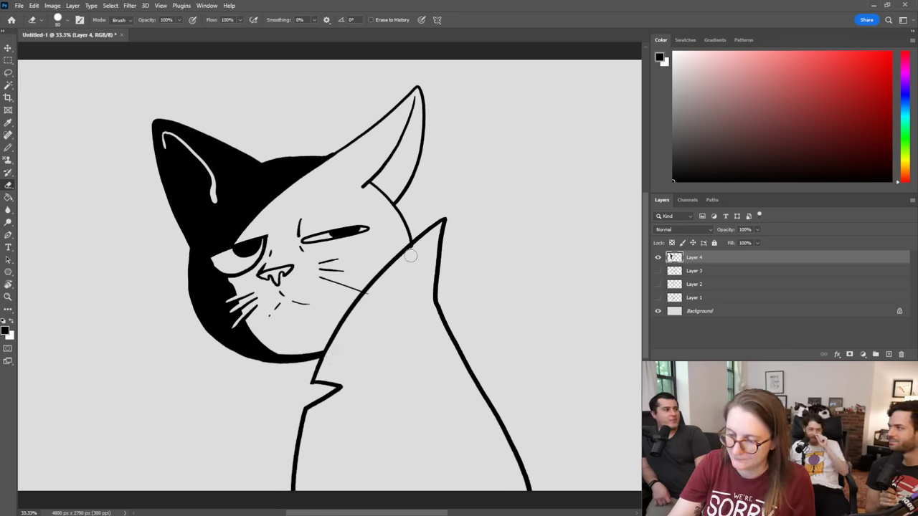
# Step: Draw a notched line parallel to the front body line, from the chin to the canvas's lower edge, and fill the strip between them black
pyautogui.press('b')
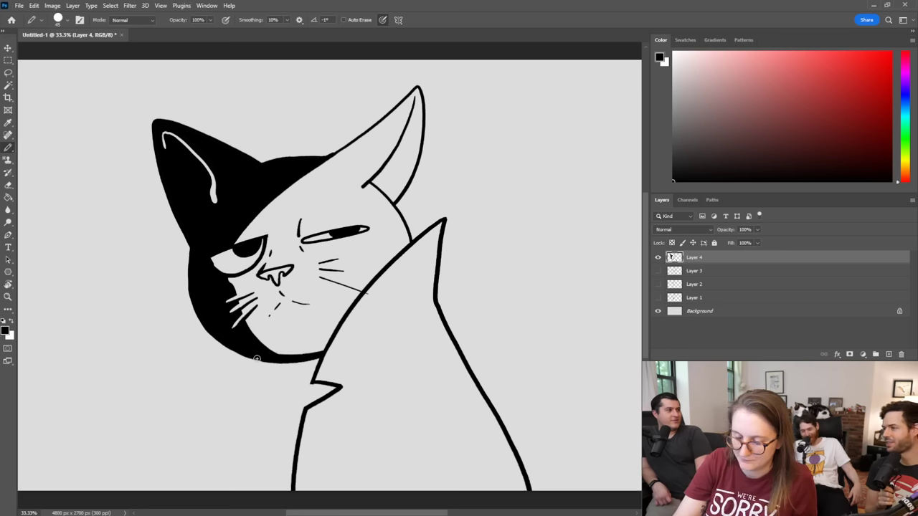
pyautogui.moveTo(256, 358)
pyautogui.mouseDown()
pyautogui.moveTo(266, 391)
pyautogui.moveTo(246, 402)
pyautogui.moveTo(243, 491)
pyautogui.mouseUp()
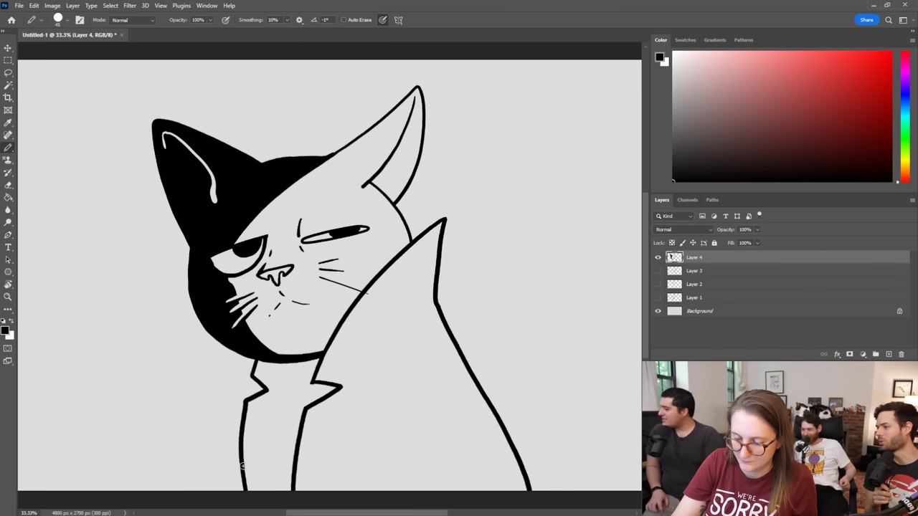
pyautogui.hotkey('ctrl', 'z')
pyautogui.moveTo(267, 362)
pyautogui.mouseDown()
pyautogui.moveTo(266, 381)
pyautogui.moveTo(294, 389)
pyautogui.moveTo(261, 413)
pyautogui.moveTo(247, 493)
pyautogui.mouseUp()
pyautogui.press('g')
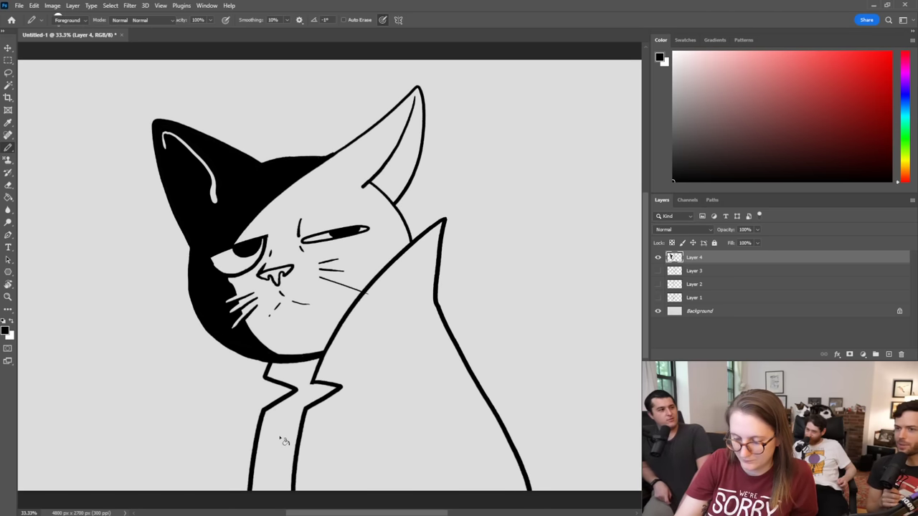
pyautogui.click(285, 439)
pyautogui.press('b')
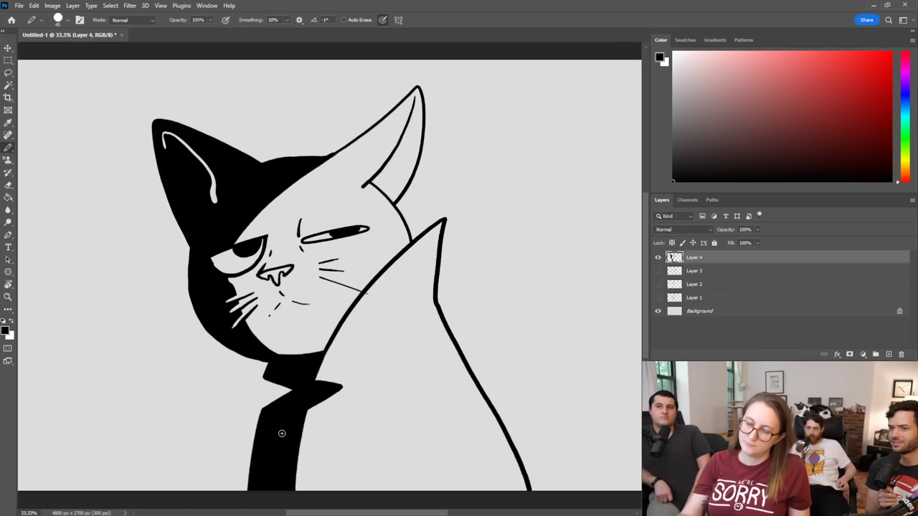
# Step: Trim the whisker end overlapping the collar, and draw a small fold and tapered crease lines where the collar meets the back
pyautogui.press('e')
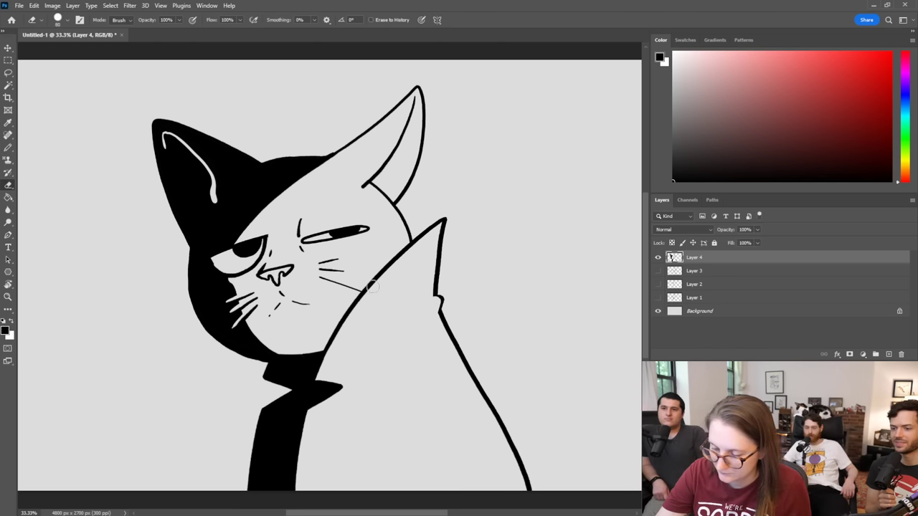
pyautogui.press('b')
pyautogui.moveTo(434, 296); pyautogui.dragTo(442, 302)
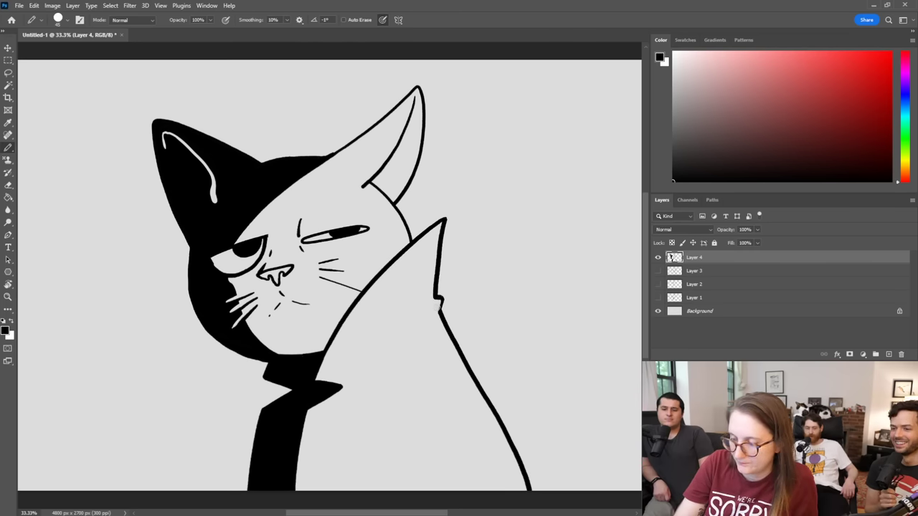
pyautogui.moveTo(390, 334); pyautogui.dragTo(441, 308)
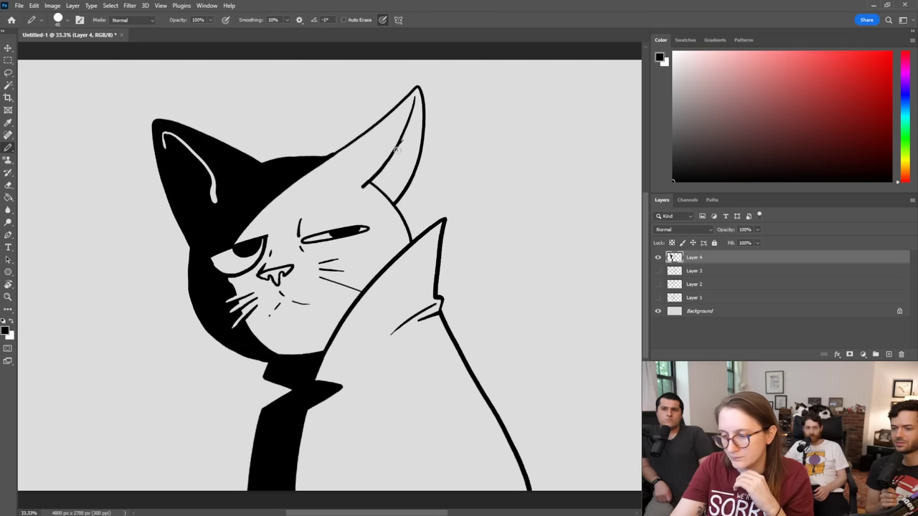
# Step: Add short hair ticks inside the white ear, a brow mark above the narrow eye, and thicken that eye's upper lid and inner corner
pyautogui.moveTo(396, 149); pyautogui.dragTo(407, 146)
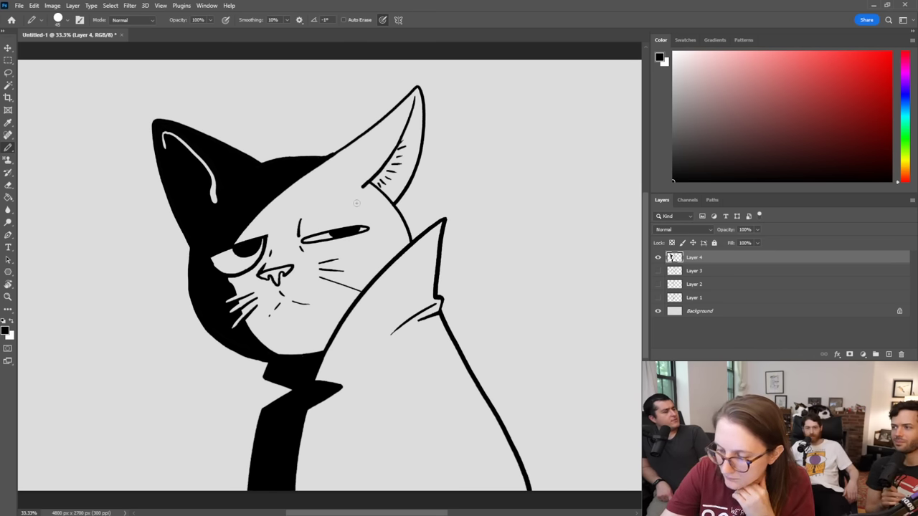
pyautogui.moveTo(356, 203); pyautogui.dragTo(370, 224)
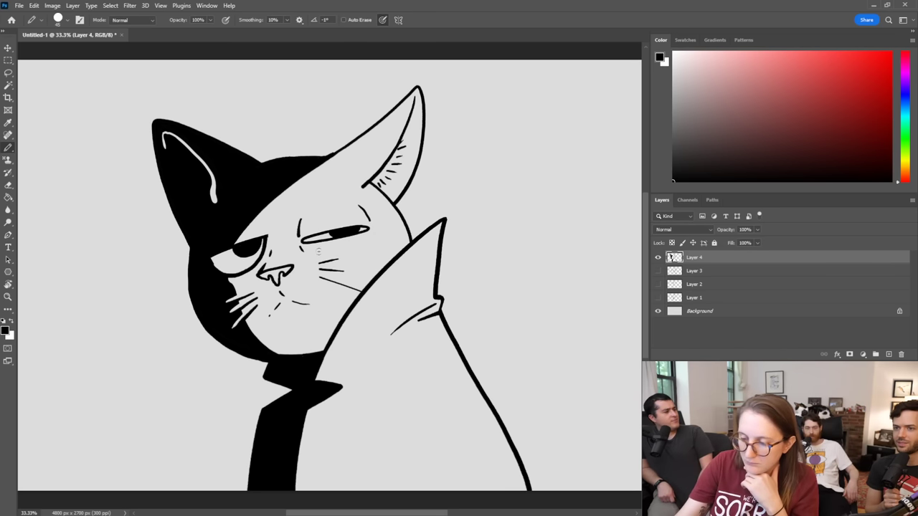
pyautogui.moveTo(302, 243); pyautogui.dragTo(301, 251)
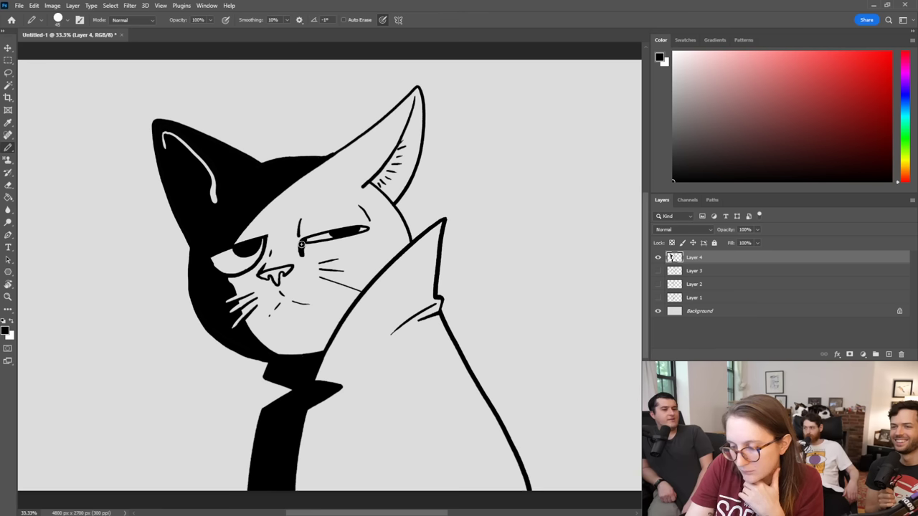
pyautogui.moveTo(301, 245); pyautogui.dragTo(364, 228)
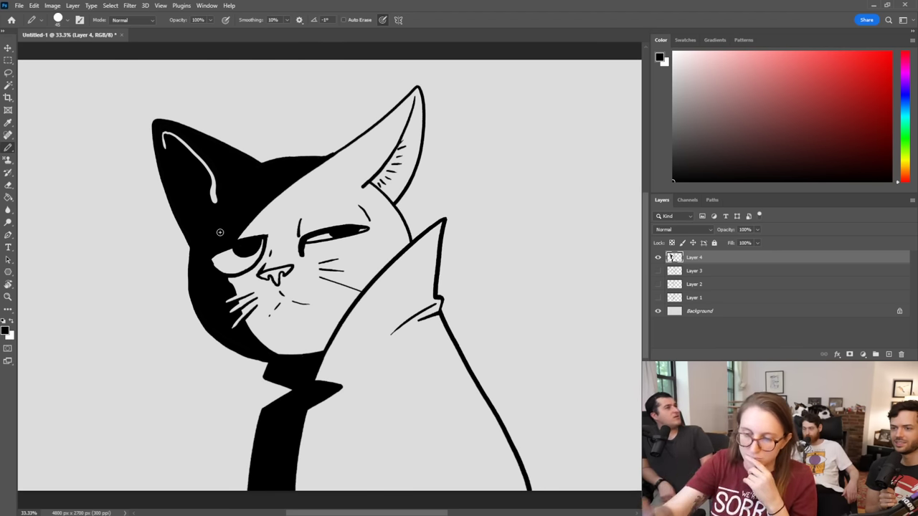
# Step: Move the whole cat drawing horizontally to the right, leaving free space on its left
pyautogui.press('v')
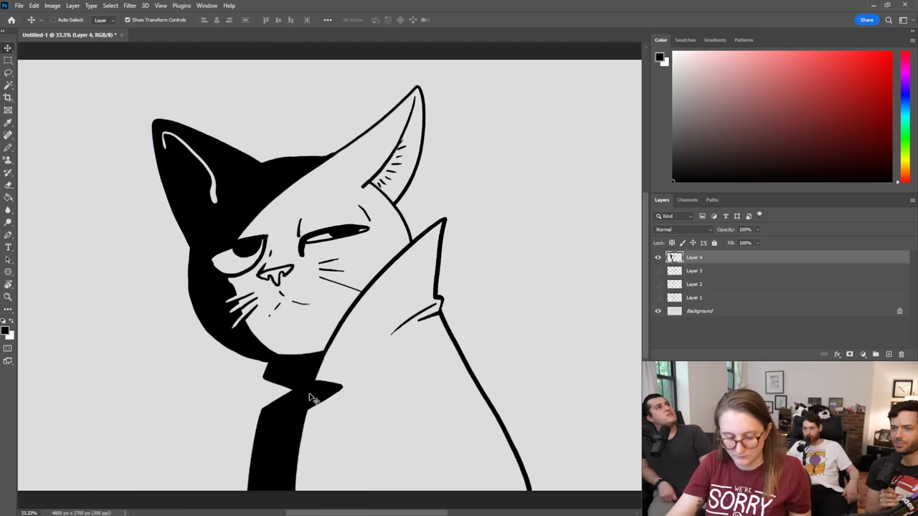
pyautogui.moveTo(310, 399); pyautogui.dragTo(408, 399)
# Step: Draw a large black circle outline in the empty space to the left of the cat's chin
pyautogui.press('b')
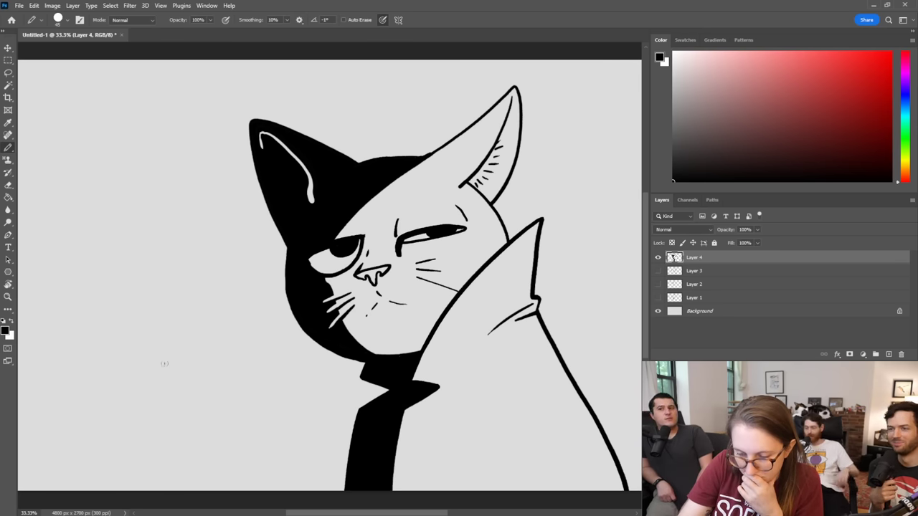
pyautogui.moveTo(133, 321)
pyautogui.mouseDown()
pyautogui.moveTo(86, 381)
pyautogui.moveTo(223, 391)
pyautogui.moveTo(153, 318)
pyautogui.moveTo(133, 318)
pyautogui.moveTo(93, 429)
pyautogui.moveTo(240, 432)
pyautogui.mouseUp()
pyautogui.hotkey('ctrl', 'z')
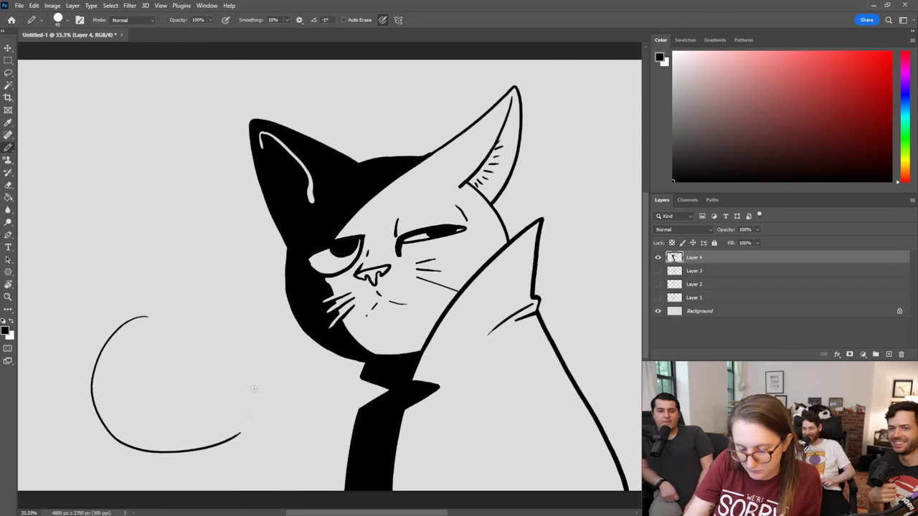
pyautogui.hotkey('ctrl', 'z')
pyautogui.moveTo(131, 320)
pyautogui.mouseDown()
pyautogui.moveTo(174, 430)
pyautogui.moveTo(251, 347)
pyautogui.moveTo(112, 328)
pyautogui.mouseUp()
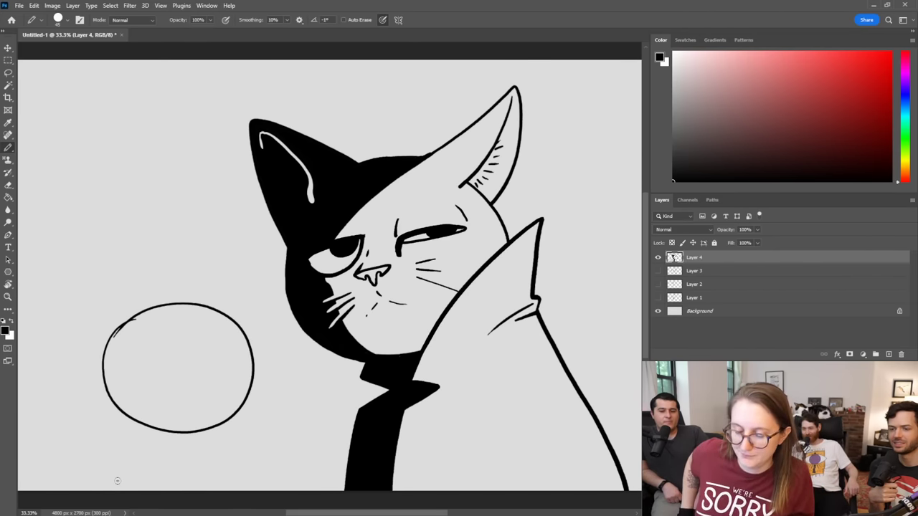
# Step: Stretch the circle's height to about 112% while keeping its width, and erase its overlapping stroke ends
pyautogui.press('l')
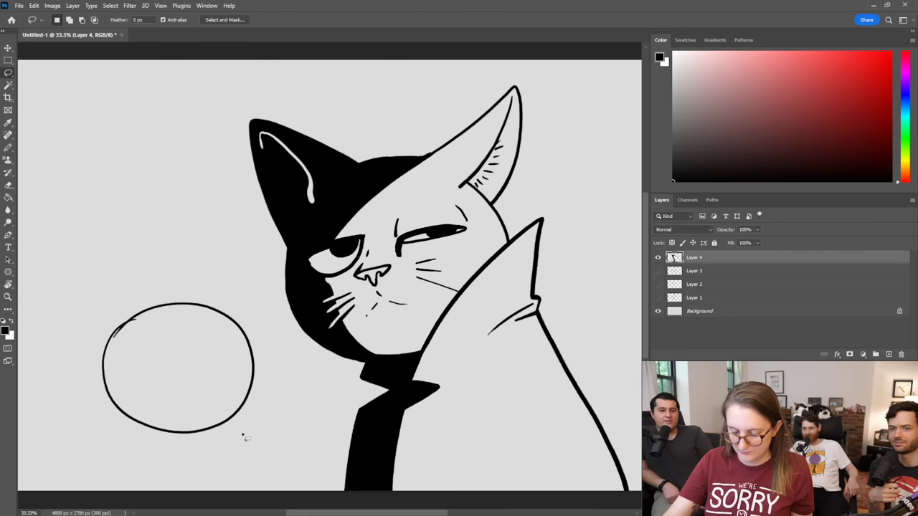
pyautogui.moveTo(204, 454)
pyautogui.mouseDown()
pyautogui.moveTo(244, 441)
pyautogui.moveTo(130, 267)
pyautogui.moveTo(136, 452)
pyautogui.mouseUp()
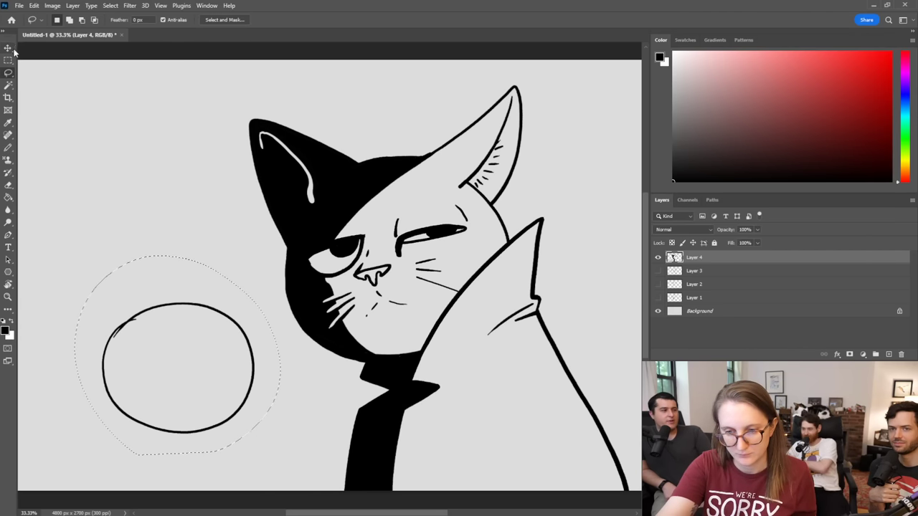
pyautogui.hotkey('ctrl', 't')
pyautogui.moveTo(179, 256); pyautogui.dragTo(180, 231)
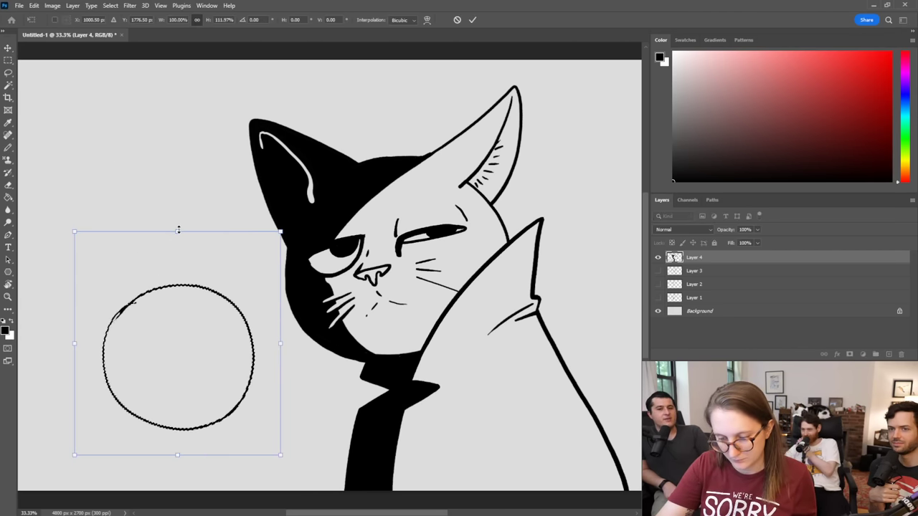
pyautogui.press('Return')
pyautogui.press('e')
pyautogui.hotkey('ctrl', 'd')
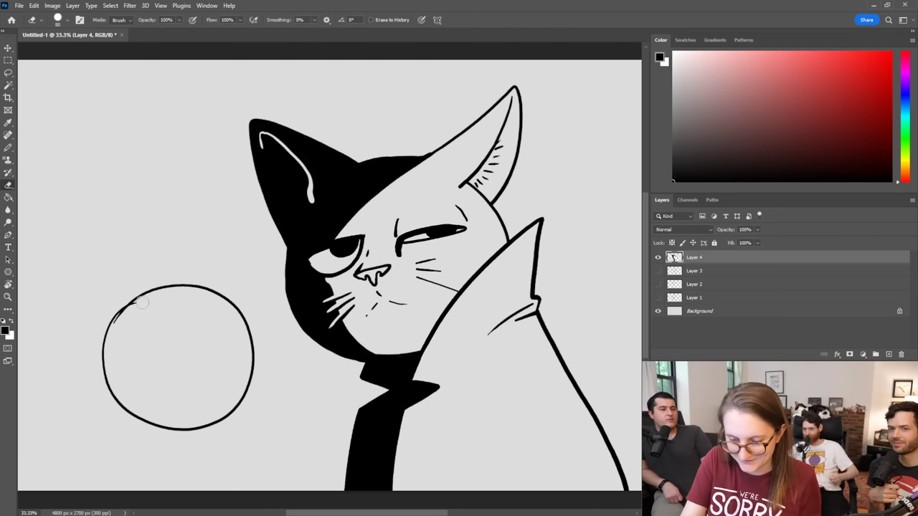
pyautogui.moveTo(140, 298); pyautogui.dragTo(117, 329)
pyautogui.press('b')
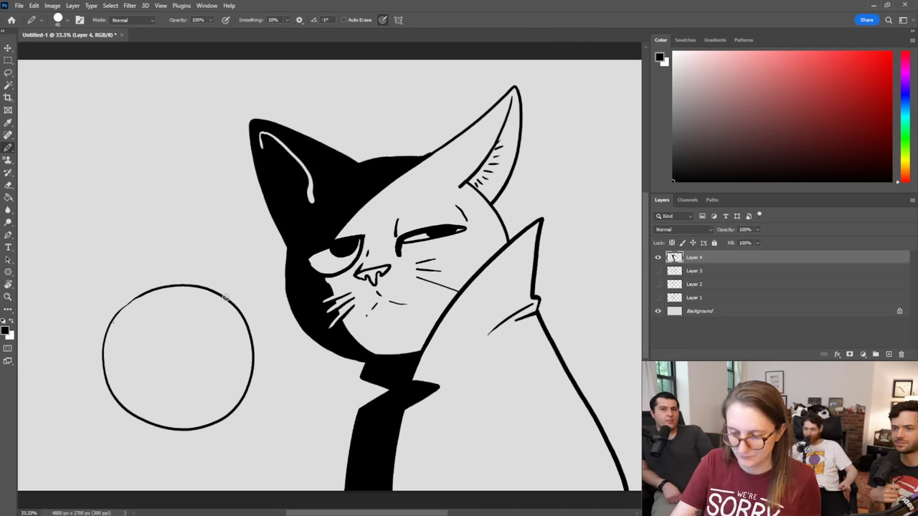
# Step: Select the circle, scale it down proportionally and reposition it in the space left of the cat
pyautogui.click(8, 73)
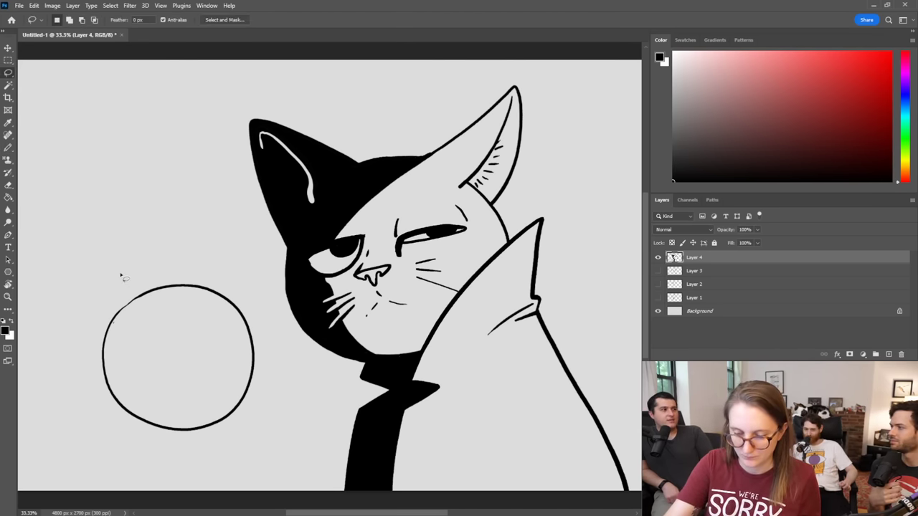
pyautogui.moveTo(119, 273)
pyautogui.mouseDown()
pyautogui.moveTo(273, 436)
pyautogui.moveTo(143, 243)
pyautogui.mouseUp()
pyautogui.click(8, 48)
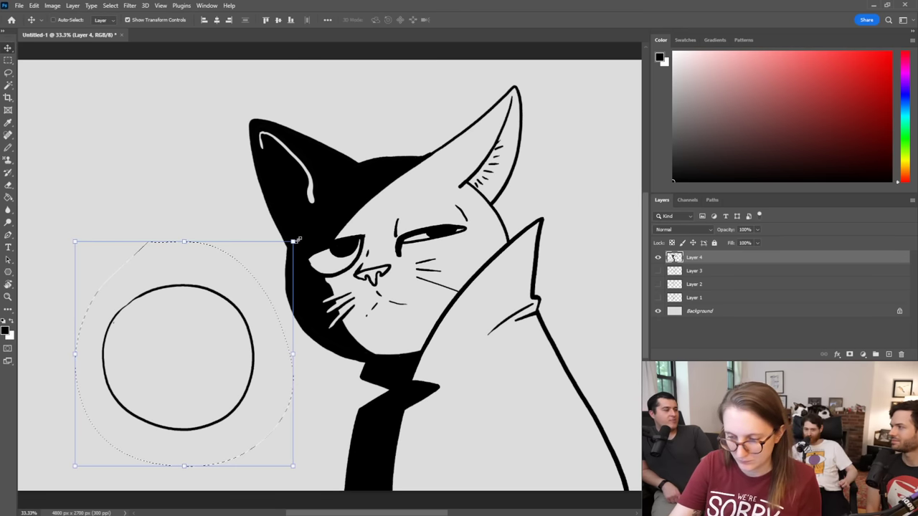
pyautogui.moveTo(293, 242); pyautogui.dragTo(243, 294)
pyautogui.moveTo(205, 357)
pyautogui.mouseDown()
pyautogui.moveTo(229, 289)
pyautogui.moveTo(235, 311)
pyautogui.moveTo(218, 337)
pyautogui.moveTo(242, 281)
pyautogui.moveTo(219, 342)
pyautogui.mouseUp()
pyautogui.press('Return')
pyautogui.hotkey('ctrl', 'd')
# Step: Draw a pointed ear on each upper side of the small circle to form a second head
pyautogui.press('b')
pyautogui.hotkey('ctrl', 'z')
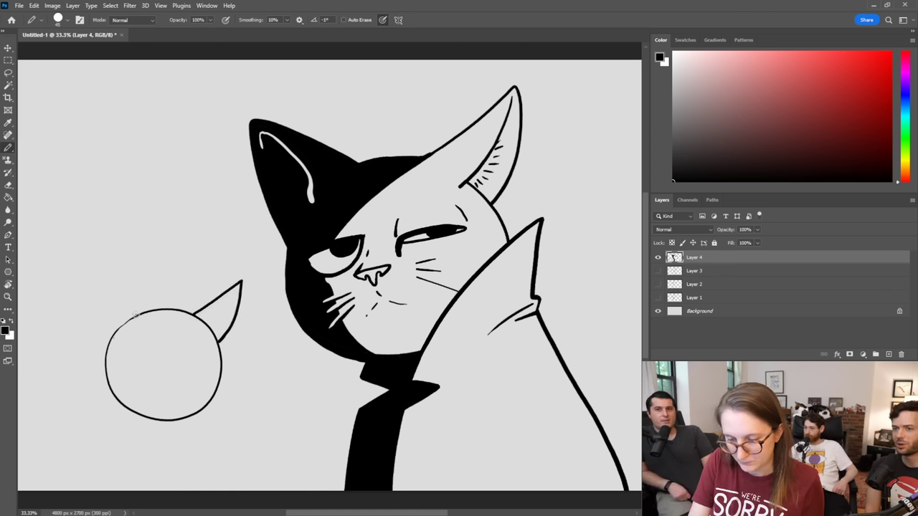
pyautogui.moveTo(131, 318)
pyautogui.mouseDown()
pyautogui.moveTo(60, 310)
pyautogui.moveTo(101, 355)
pyautogui.mouseUp()
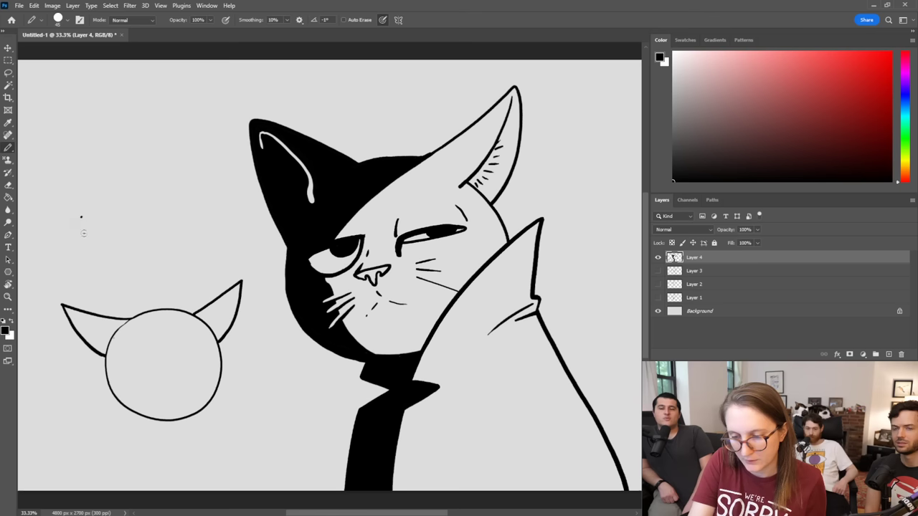
# Step: Sketch a small box in perspective with two round holes in its front face above the small eared head
pyautogui.moveTo(81, 217)
pyautogui.mouseDown()
pyautogui.moveTo(128, 249)
pyautogui.moveTo(132, 229)
pyautogui.moveTo(132, 248)
pyautogui.moveTo(93, 230)
pyautogui.mouseUp()
pyautogui.moveTo(112, 230); pyautogui.dragTo(112, 236)
pyautogui.moveTo(78, 210)
pyautogui.mouseDown()
pyautogui.moveTo(139, 188)
pyautogui.moveTo(181, 197)
pyautogui.moveTo(137, 225)
pyautogui.mouseUp()
pyautogui.moveTo(184, 196); pyautogui.dragTo(186, 219)
pyautogui.moveTo(134, 249); pyautogui.dragTo(196, 226)
pyautogui.moveTo(97, 205)
pyautogui.mouseDown()
pyautogui.moveTo(143, 217)
pyautogui.moveTo(145, 238)
pyautogui.mouseUp()
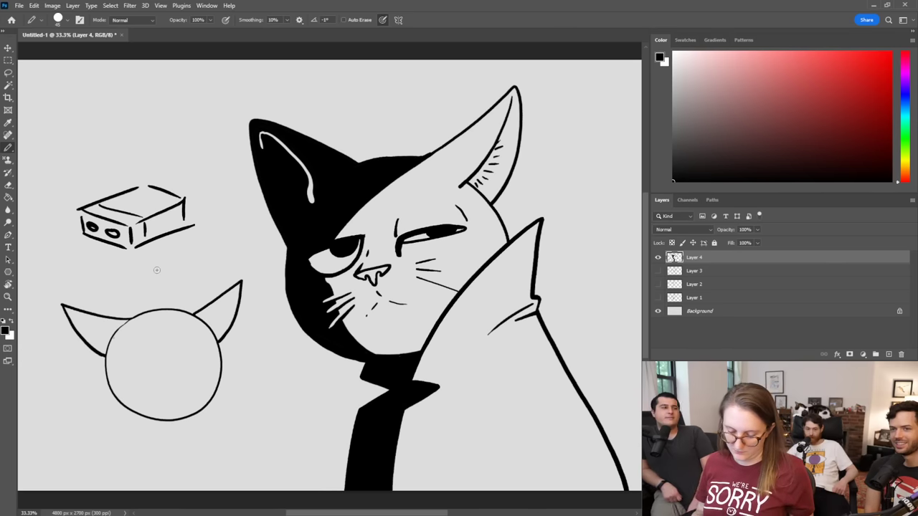
# Step: Select the box sketch with a freehand outline and remove it from the layer
pyautogui.press('l')
pyautogui.moveTo(112, 273)
pyautogui.mouseDown()
pyautogui.moveTo(83, 185)
pyautogui.moveTo(63, 236)
pyautogui.moveTo(135, 308)
pyautogui.mouseUp()
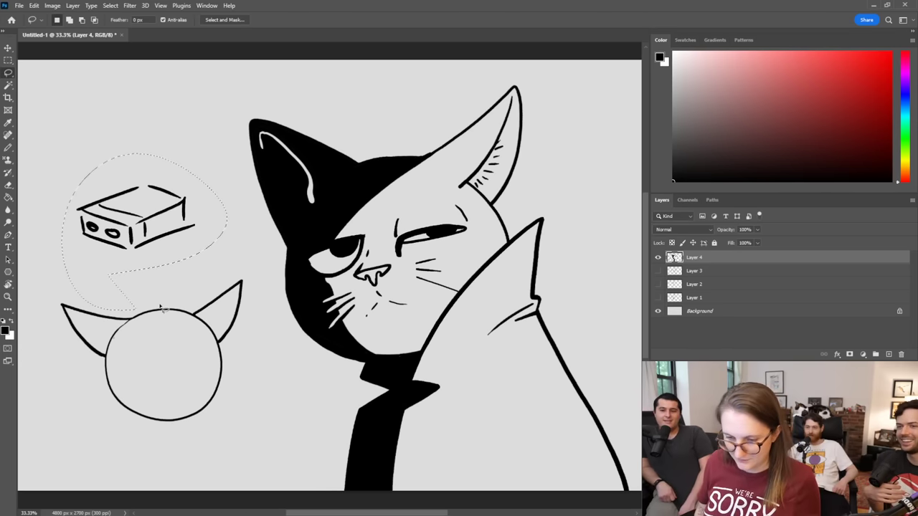
pyautogui.hotkey('ctrl', 'x')
# Step: Erase the small head's right ear and redraw it lower and further outward
pyautogui.press('e')
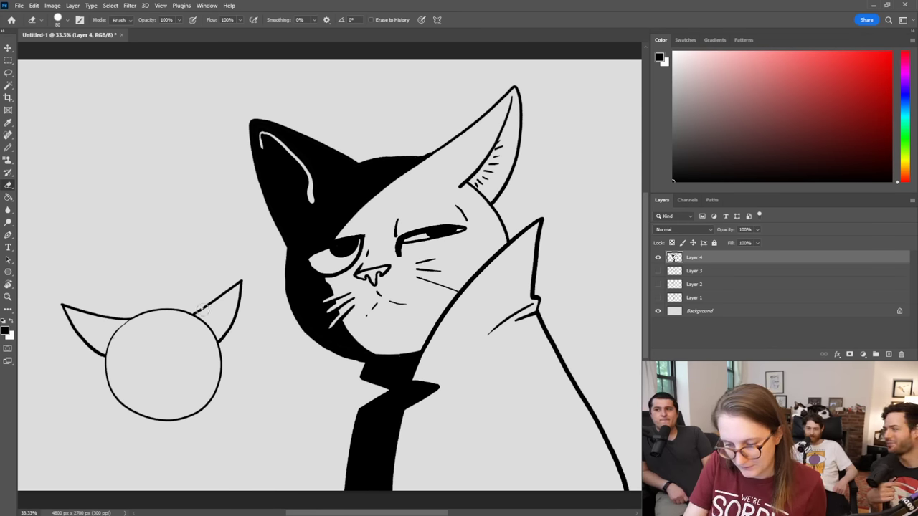
pyautogui.moveTo(230, 310)
pyautogui.mouseDown()
pyautogui.moveTo(234, 323)
pyautogui.moveTo(226, 304)
pyautogui.moveTo(248, 294)
pyautogui.moveTo(240, 335)
pyautogui.moveTo(221, 356)
pyautogui.mouseUp()
pyautogui.press('b')
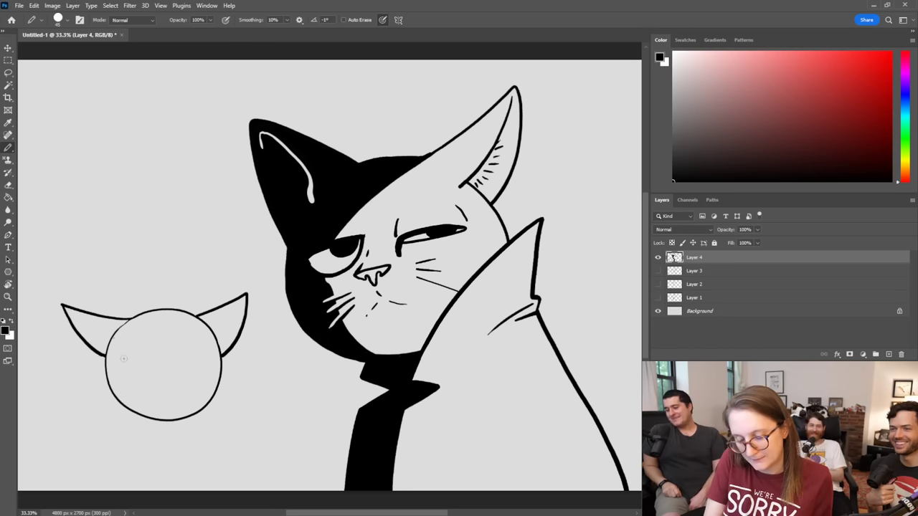
pyautogui.moveTo(121, 359); pyautogui.dragTo(207, 349)
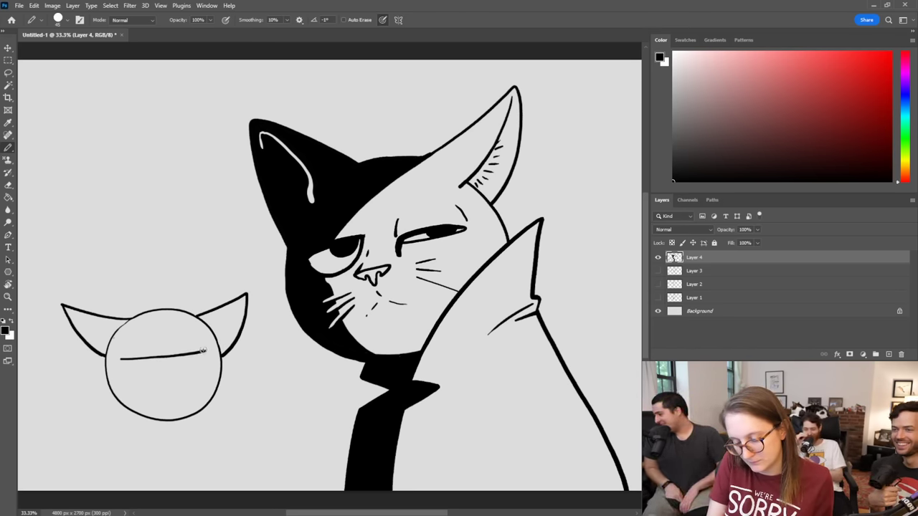
pyautogui.hotkey('ctrl', 'z')
pyautogui.moveTo(117, 363); pyautogui.dragTo(163, 351)
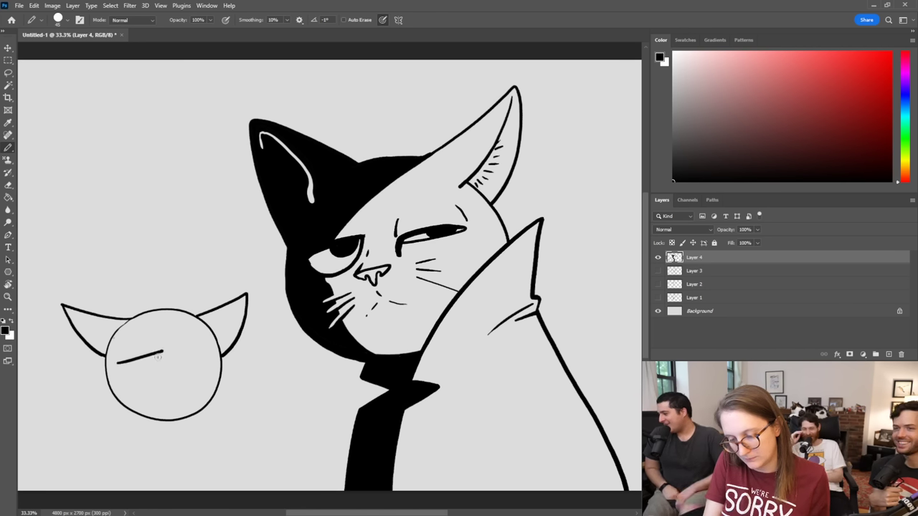
pyautogui.hotkey('ctrl', 'z')
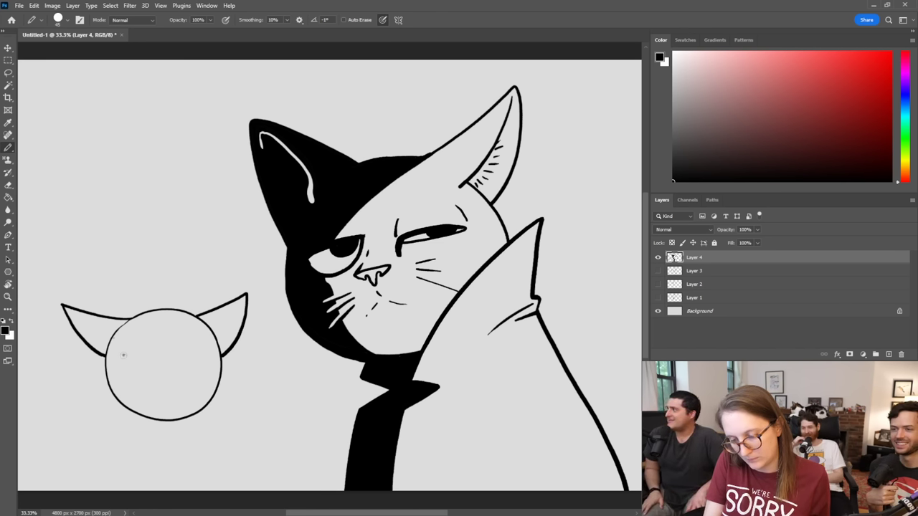
pyautogui.moveTo(122, 355); pyautogui.dragTo(203, 350)
pyautogui.hotkey('ctrl', 'z')
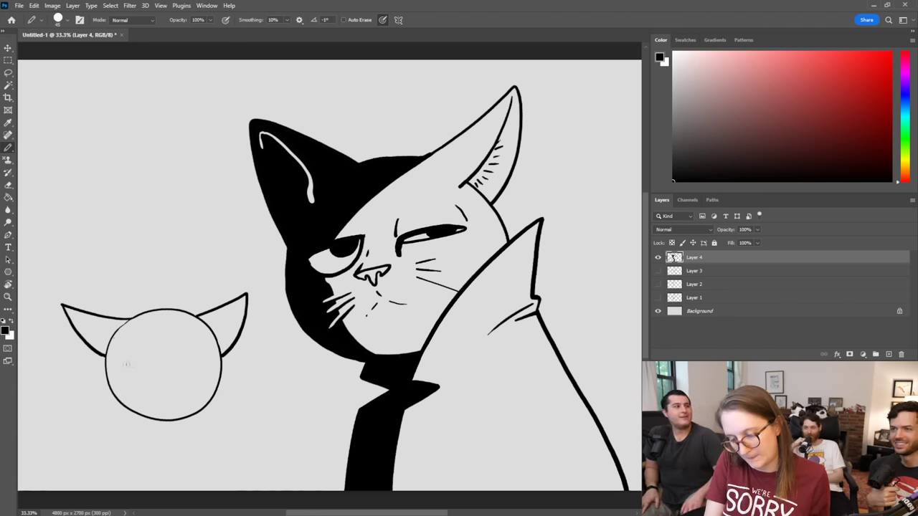
# Step: Draw a flat, slightly slanted eyelid line across the small head with a half-closed eye outline under each end
pyautogui.moveTo(123, 362); pyautogui.dragTo(203, 353)
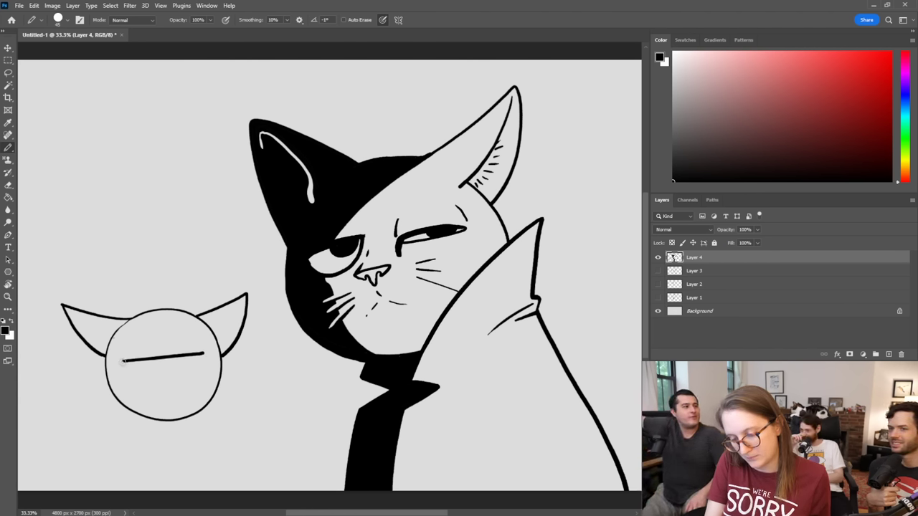
pyautogui.moveTo(121, 360)
pyautogui.mouseDown()
pyautogui.moveTo(132, 371)
pyautogui.moveTo(165, 358)
pyautogui.moveTo(183, 369)
pyautogui.mouseUp()
pyautogui.hotkey('ctrl', 'z')
pyautogui.hotkey('ctrl', 'z')
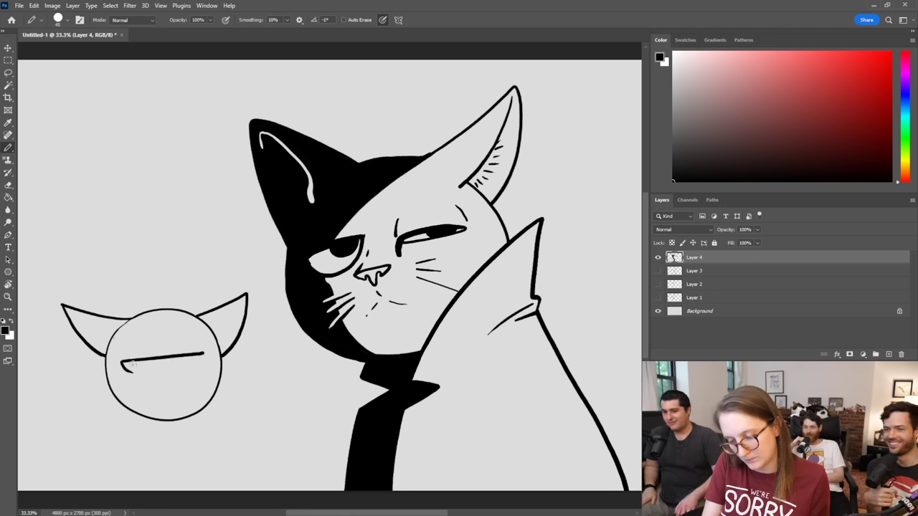
pyautogui.hotkey('ctrl', 'z')
pyautogui.moveTo(126, 361)
pyautogui.mouseDown()
pyautogui.moveTo(153, 374)
pyautogui.moveTo(170, 355)
pyautogui.moveTo(188, 368)
pyautogui.moveTo(213, 352)
pyautogui.mouseUp()
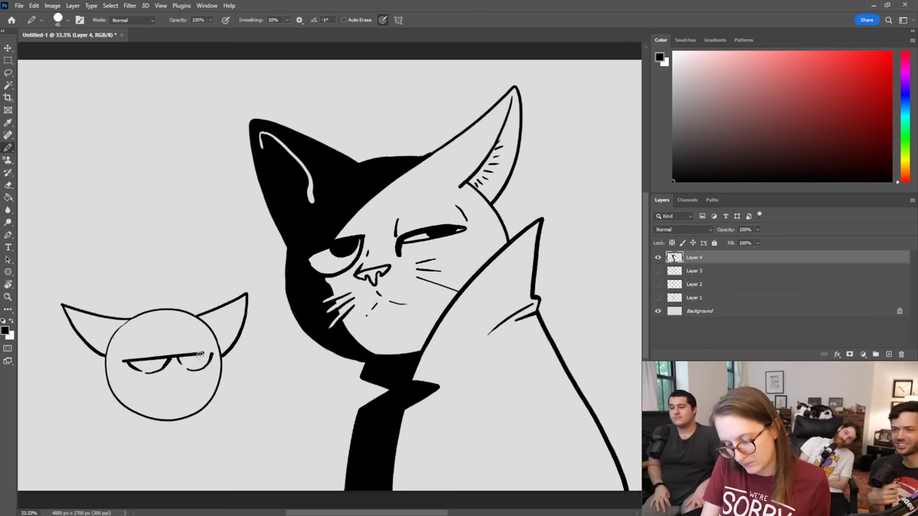
# Step: Erase the excess lines between the small head's eyes and at its left ear base, and add an inner line to that ear
pyautogui.press('e')
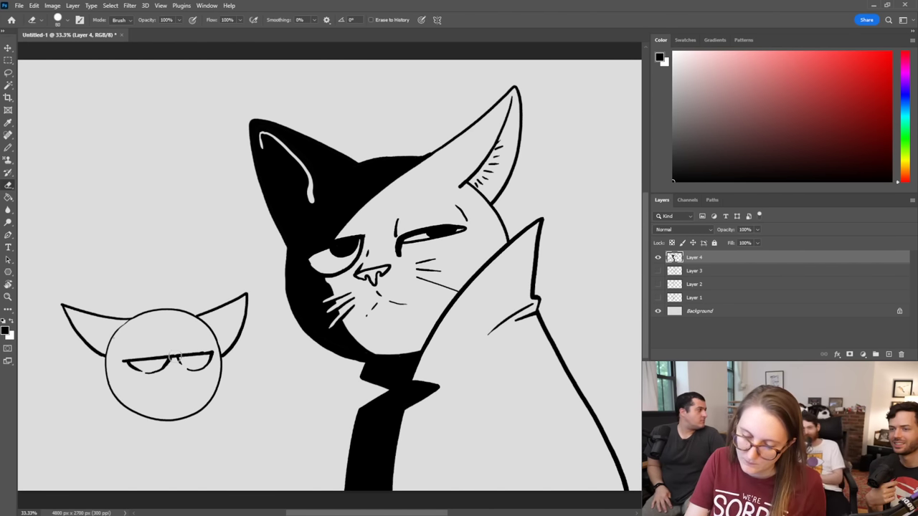
pyautogui.moveTo(175, 359); pyautogui.dragTo(173, 366)
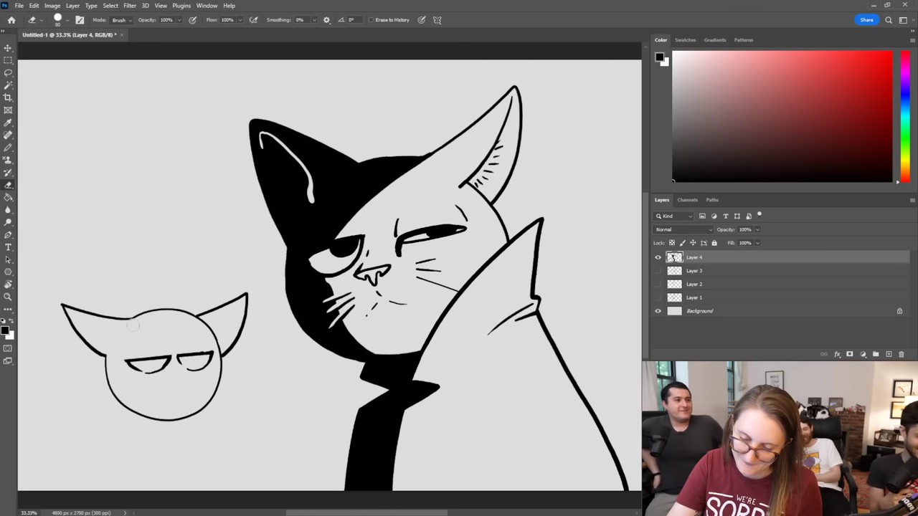
pyautogui.press('b')
pyautogui.moveTo(72, 313); pyautogui.dragTo(121, 347)
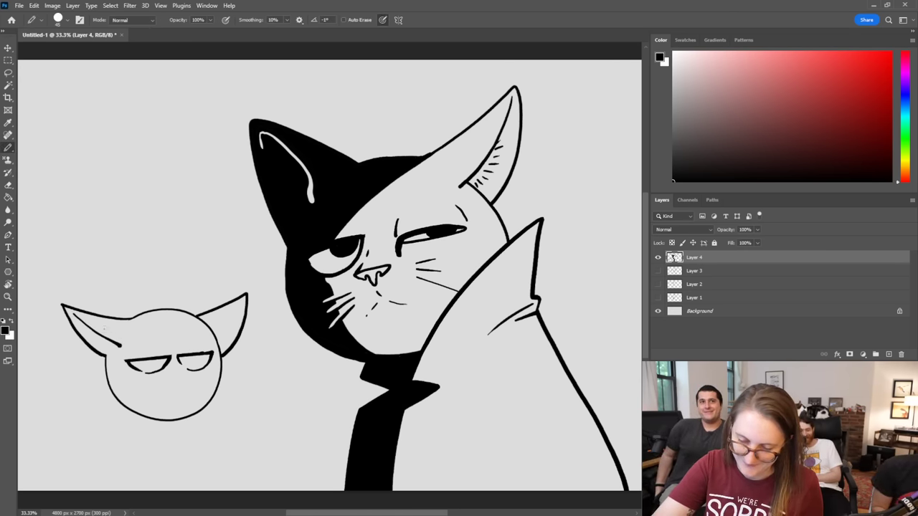
pyautogui.moveTo(244, 302); pyautogui.dragTo(221, 350)
pyautogui.hotkey('ctrl', 'z')
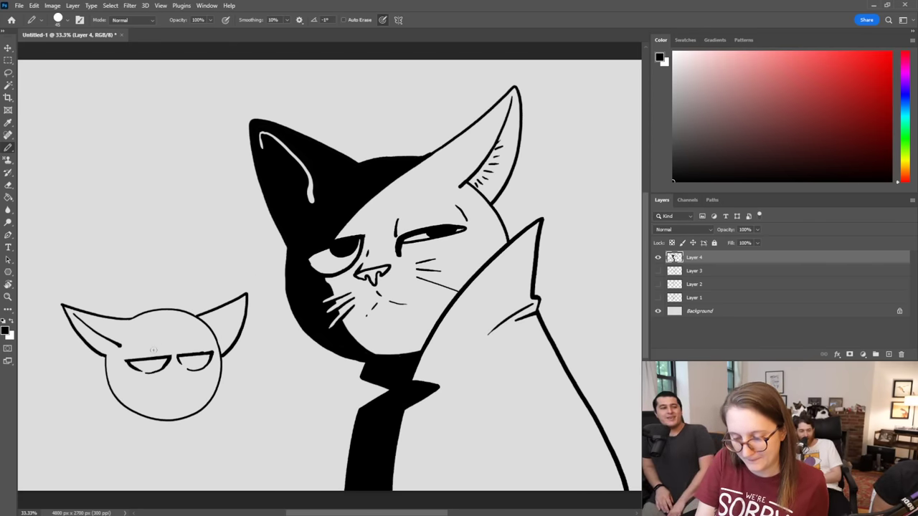
# Step: Draw a pointed forehead marking between the small head's eyes and a marking line from the left eye to the cheek edge, cleaning up the overlap
pyautogui.moveTo(170, 334)
pyautogui.mouseDown()
pyautogui.moveTo(153, 358)
pyautogui.moveTo(179, 347)
pyautogui.moveTo(190, 354)
pyautogui.mouseUp()
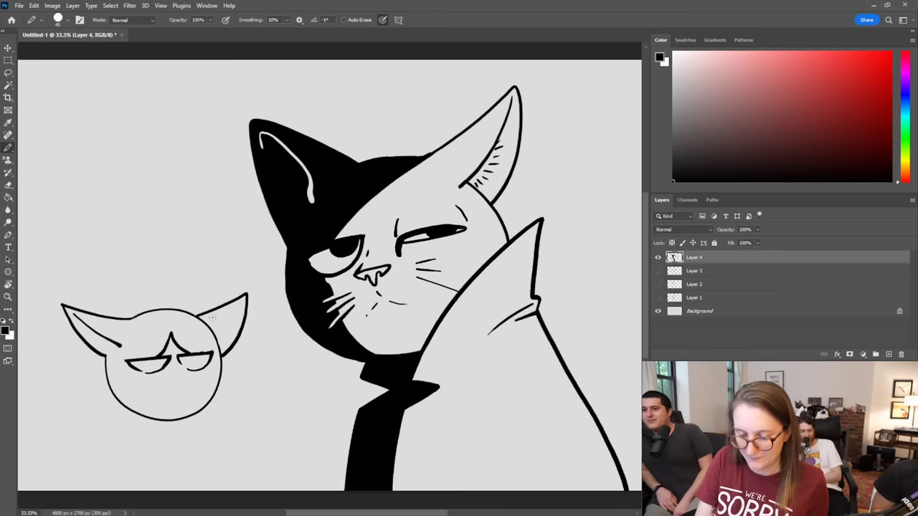
pyautogui.moveTo(142, 373); pyautogui.dragTo(112, 395)
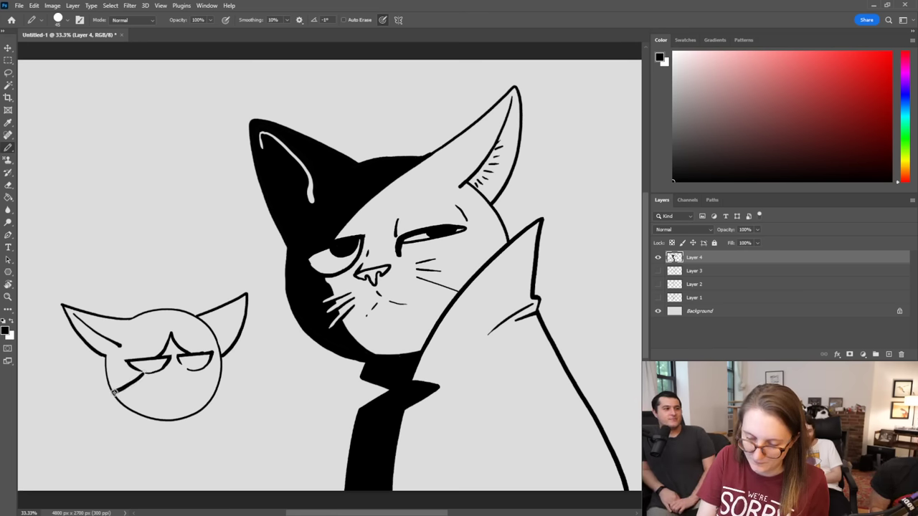
pyautogui.press('e')
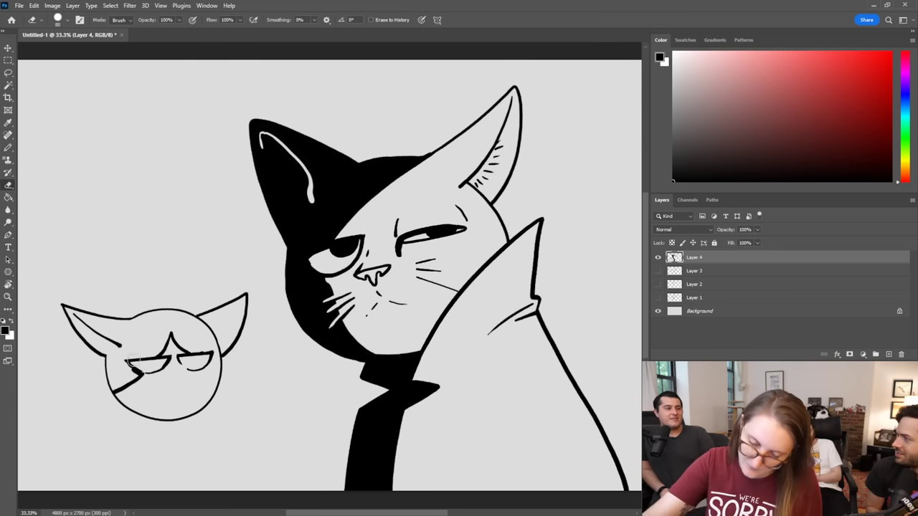
pyautogui.moveTo(139, 369); pyautogui.dragTo(144, 372)
pyautogui.press('b')
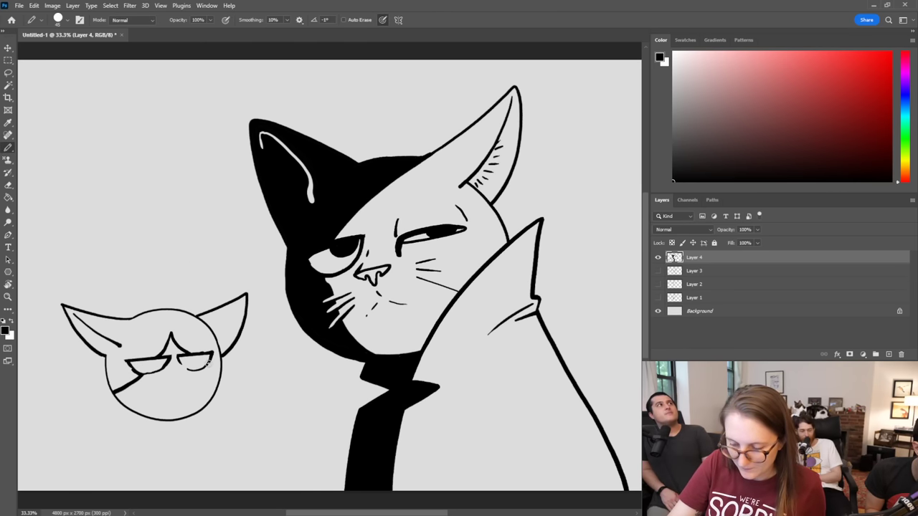
# Step: Draw the marking line from the small head's right eye to its cheek edge and a small triangular nose below the eyes
pyautogui.moveTo(207, 364); pyautogui.dragTo(213, 393)
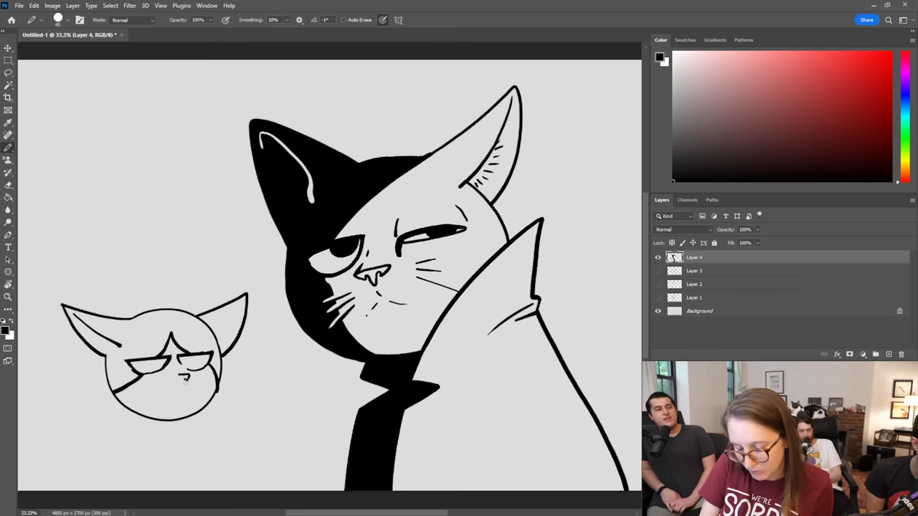
pyautogui.hotkey('ctrl', 'z')
pyautogui.moveTo(177, 375); pyautogui.dragTo(184, 382)
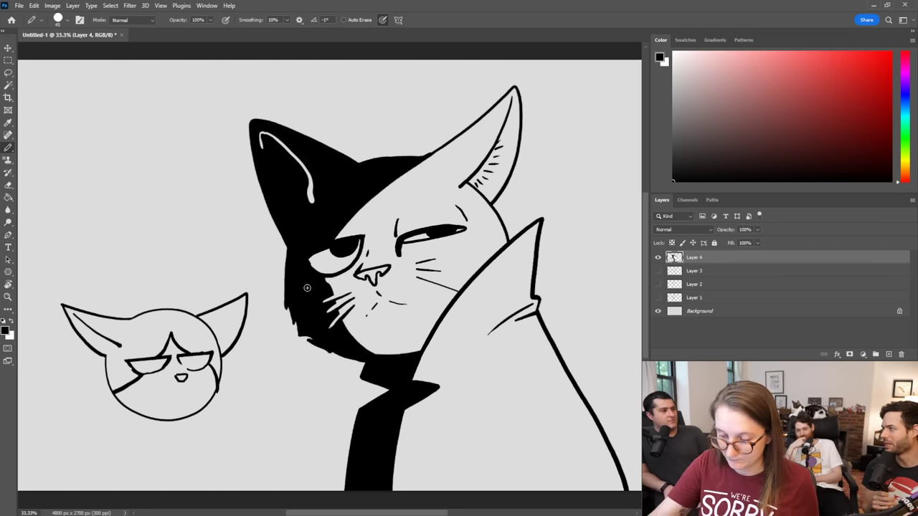
# Step: Roughen the large cat's dark cheek with jagged fur tufts and erase the outline of its white cheek above the collar
pyautogui.moveTo(310, 342); pyautogui.dragTo(365, 366)
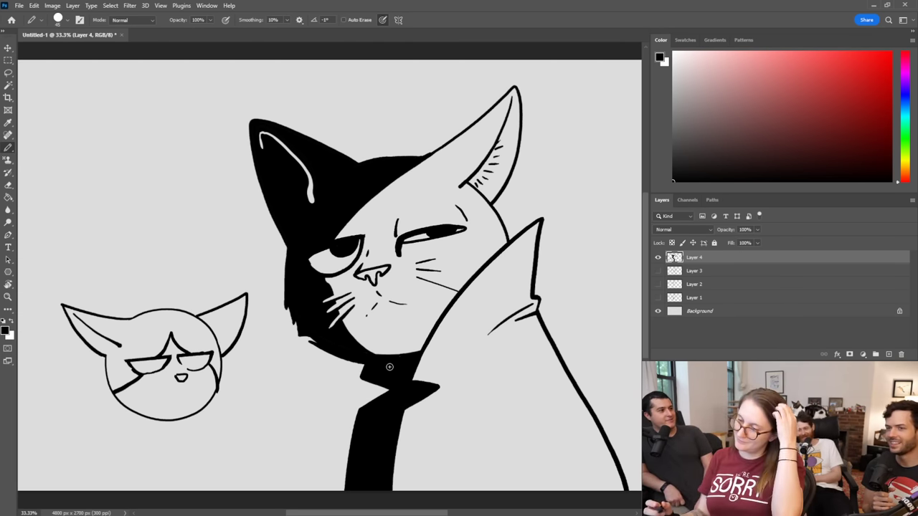
pyautogui.press('e')
pyautogui.moveTo(499, 215)
pyautogui.mouseDown()
pyautogui.moveTo(508, 238)
pyautogui.moveTo(489, 205)
pyautogui.mouseUp()
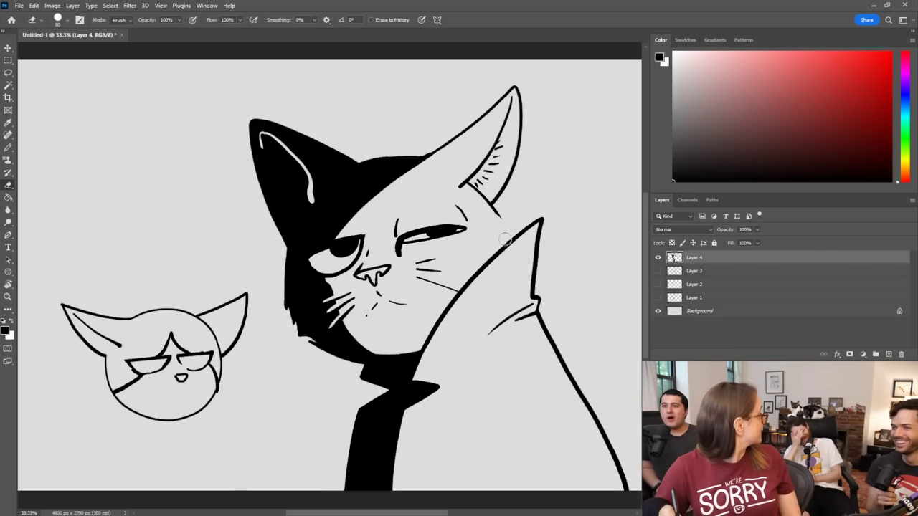
# Step: Draw a broken marking line from the large cat's forehead past its right eye to the collar, and redraw the white cheek with fur tufts
pyautogui.press('b')
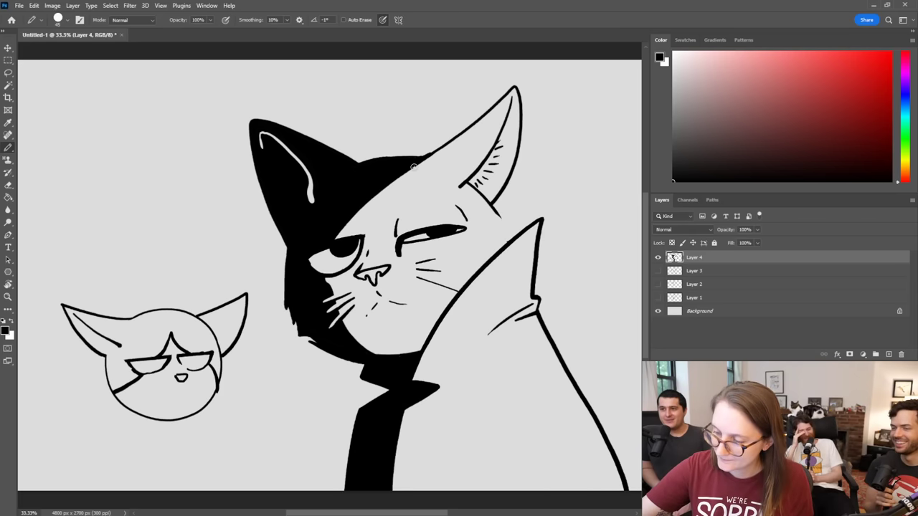
pyautogui.moveTo(414, 169); pyautogui.dragTo(453, 211)
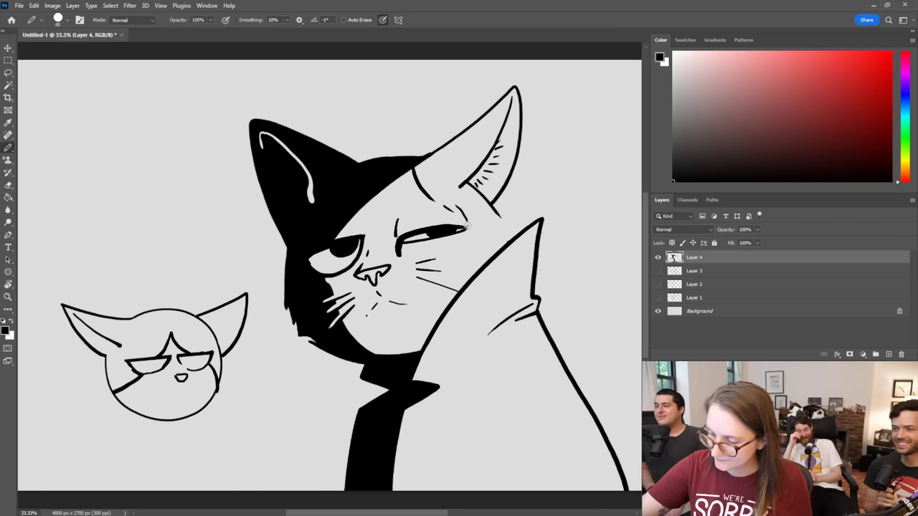
pyautogui.hotkey('ctrl', 'z')
pyautogui.hotkey('ctrl', 'z')
pyautogui.moveTo(406, 173)
pyautogui.mouseDown()
pyautogui.moveTo(453, 196)
pyautogui.moveTo(471, 224)
pyautogui.mouseUp()
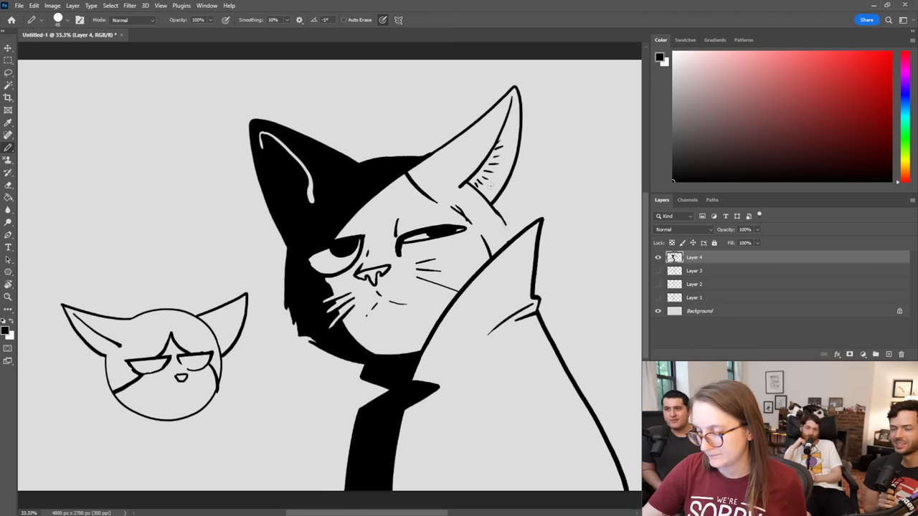
pyautogui.moveTo(491, 203); pyautogui.dragTo(514, 242)
# Step: Thin the large cat's marking line with the eraser and redraw its section above the right eye as a finer curve
pyautogui.press('e')
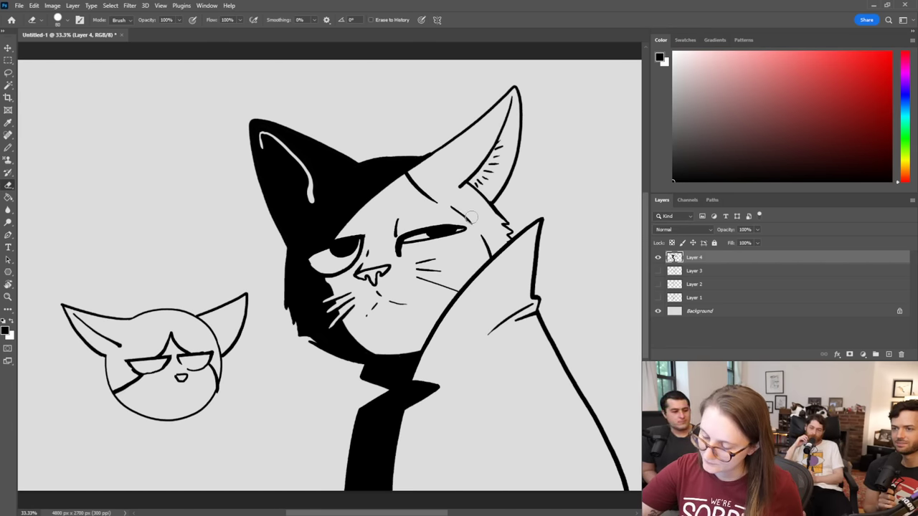
pyautogui.moveTo(407, 174)
pyautogui.mouseDown()
pyautogui.moveTo(474, 217)
pyautogui.moveTo(439, 204)
pyautogui.moveTo(465, 216)
pyautogui.mouseUp()
pyautogui.press('b')
pyautogui.hotkey('ctrl', 'z')
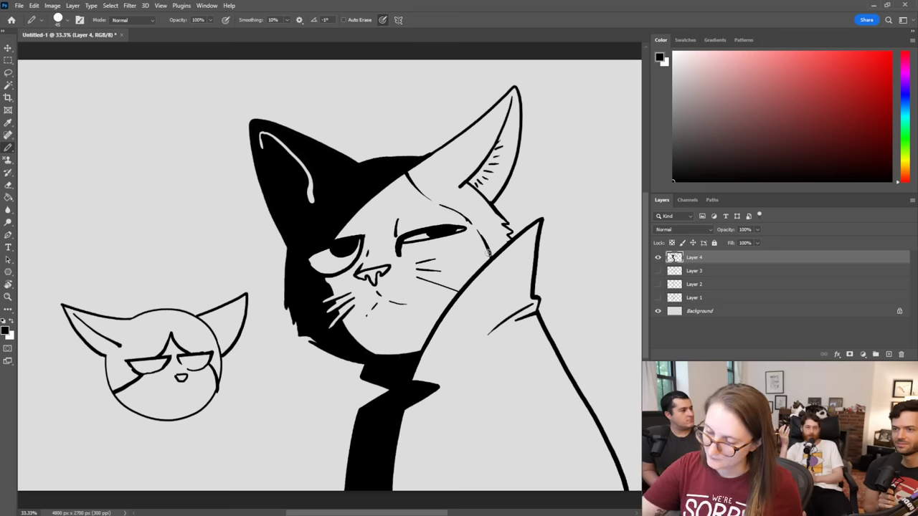
pyautogui.press('e')
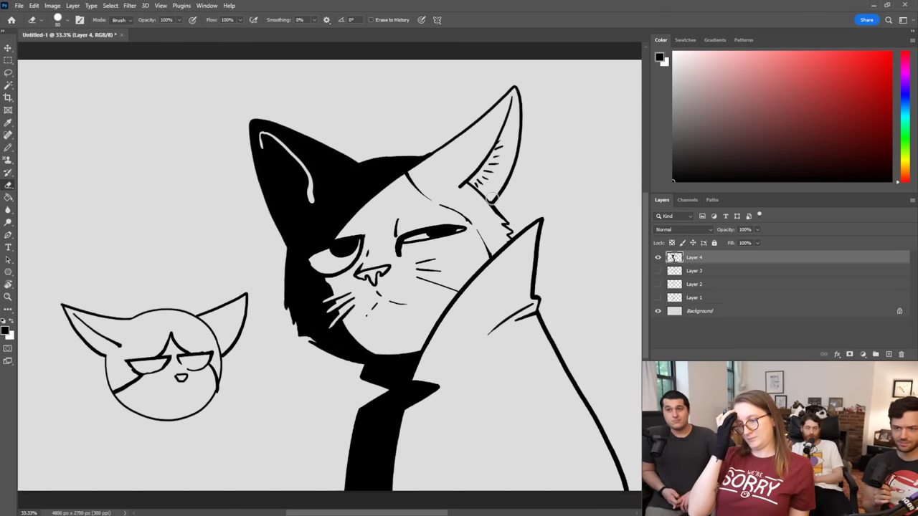
pyautogui.press('b')
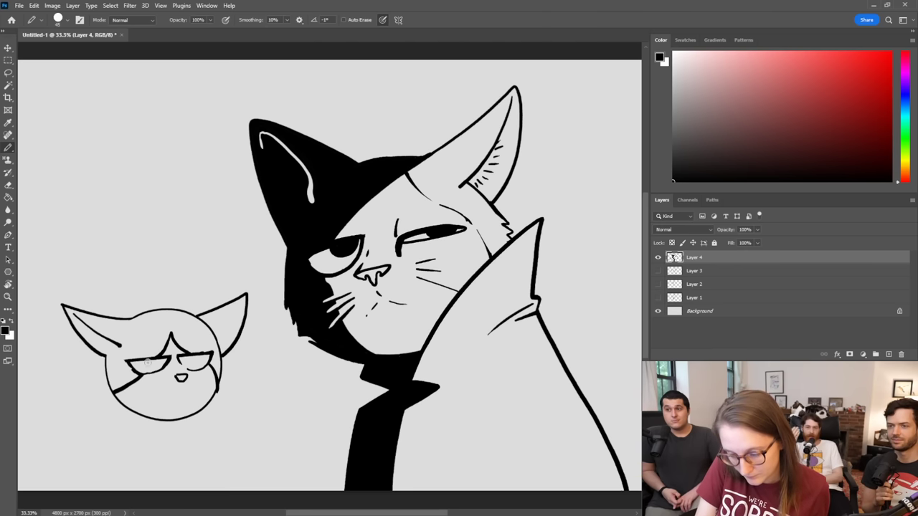
# Step: Draw black pupils under the small head's eyelids and extend the inner lid lines toward the forehead marking
pyautogui.moveTo(159, 361)
pyautogui.mouseDown()
pyautogui.moveTo(132, 371)
pyautogui.moveTo(141, 359)
pyautogui.moveTo(185, 356)
pyautogui.mouseUp()
pyautogui.hotkey('ctrl', 'z')
pyautogui.moveTo(182, 389); pyautogui.dragTo(186, 399)
pyautogui.hotkey('ctrl', 'z')
pyautogui.hotkey('ctrl', 'z')
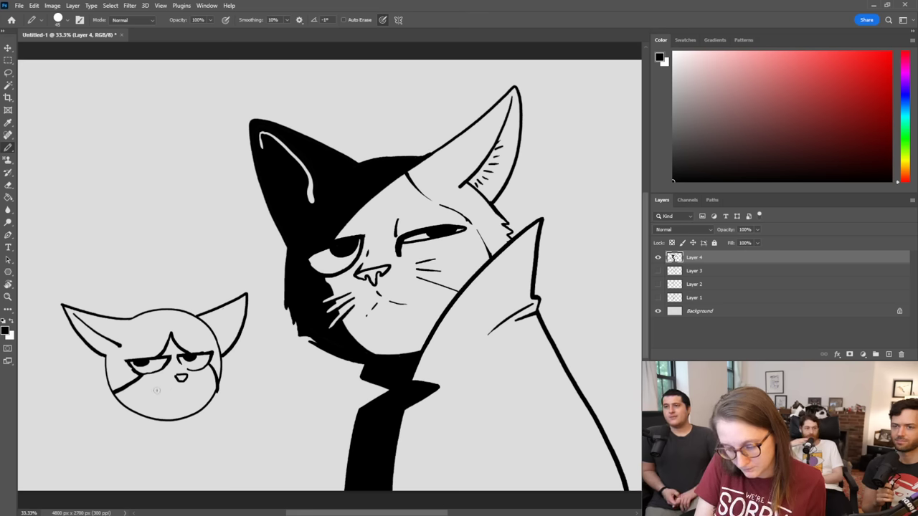
pyautogui.moveTo(168, 399); pyautogui.dragTo(180, 391)
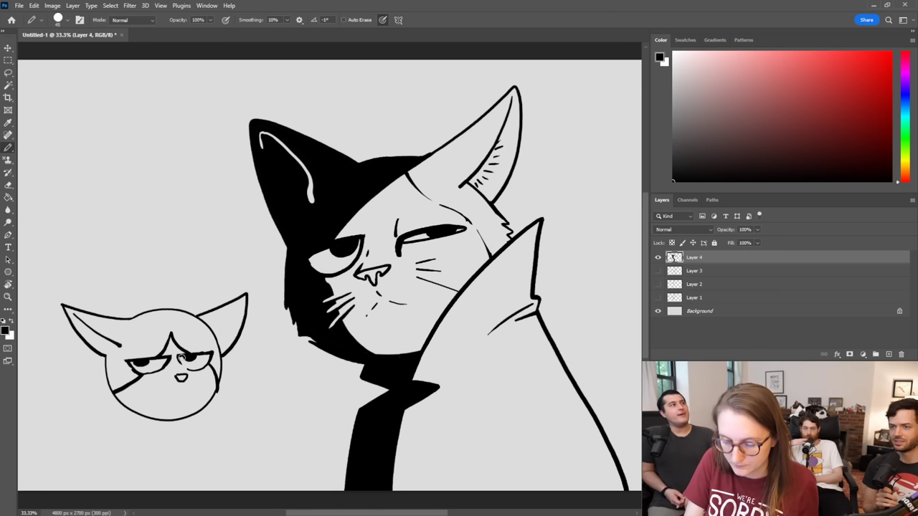
pyautogui.press('e')
pyautogui.press('g')
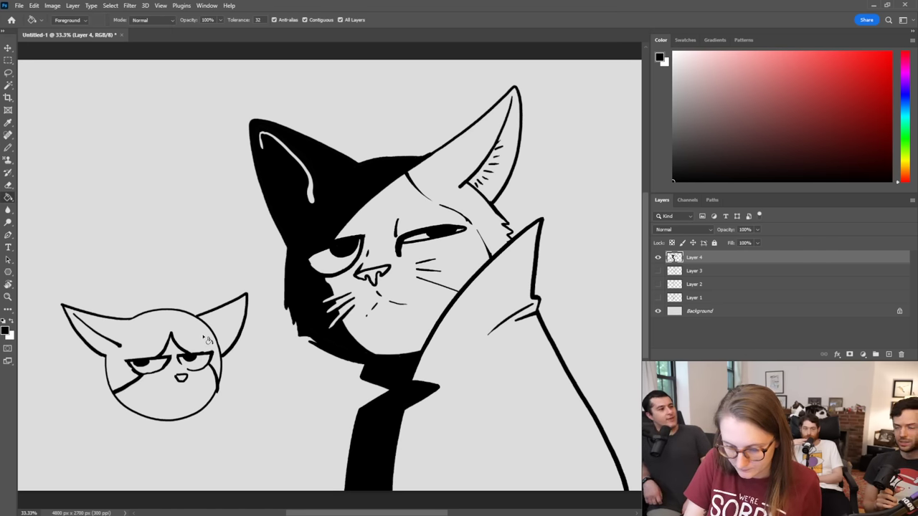
pyautogui.click(210, 339)
pyautogui.click(211, 338)
pyautogui.press('e')
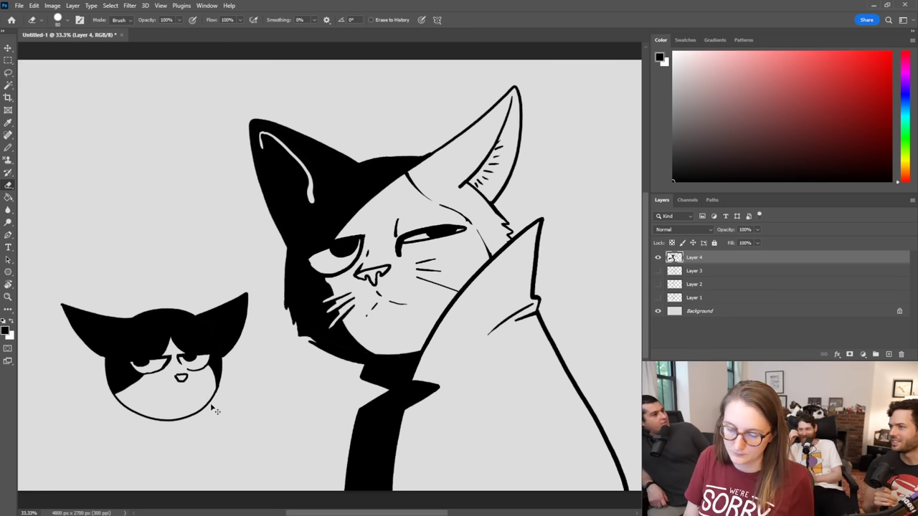
pyautogui.hotkey('ctrl', 'z')
pyautogui.hotkey('ctrl', 'z')
# Step: Draw a curve from the small head's crown down to its left eye and fill the ear and face side outside it black
pyautogui.press('b')
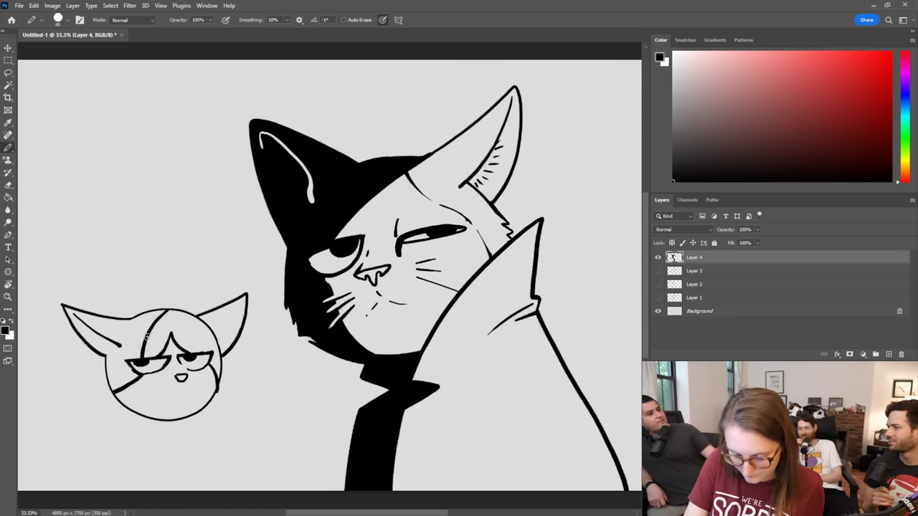
pyautogui.moveTo(164, 311); pyautogui.dragTo(140, 357)
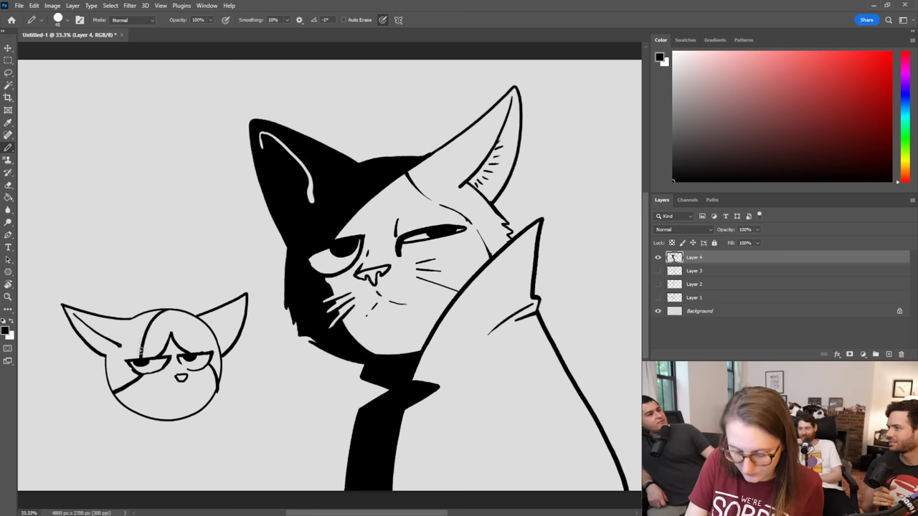
pyautogui.hotkey('ctrl', 'z')
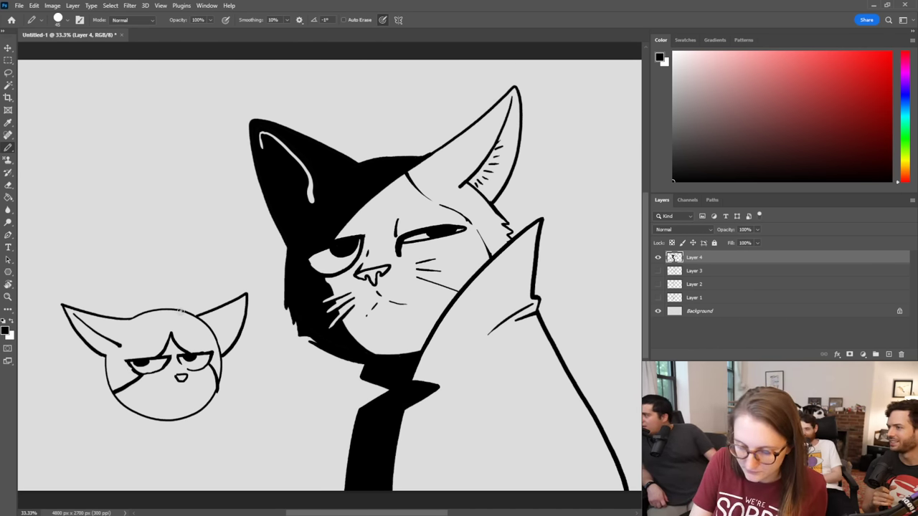
pyautogui.moveTo(180, 310)
pyautogui.mouseDown()
pyautogui.moveTo(131, 353)
pyautogui.moveTo(134, 362)
pyautogui.mouseUp()
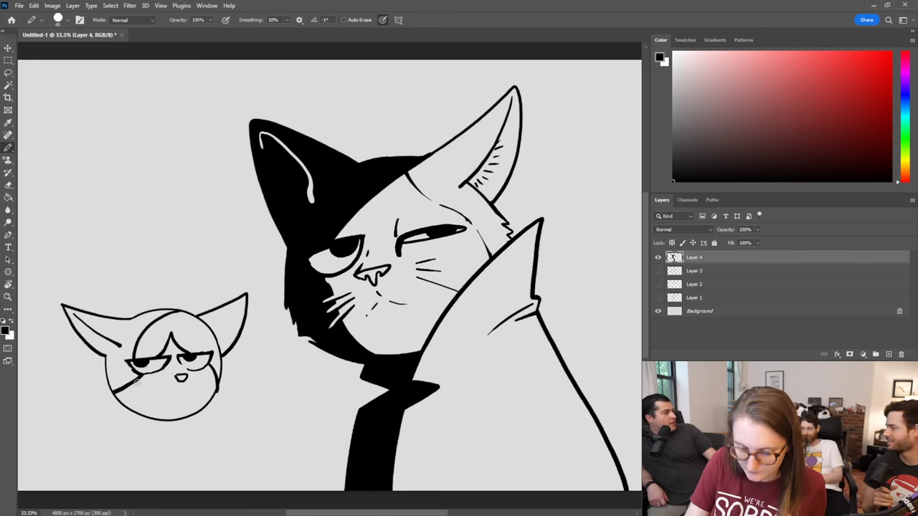
pyautogui.press('g')
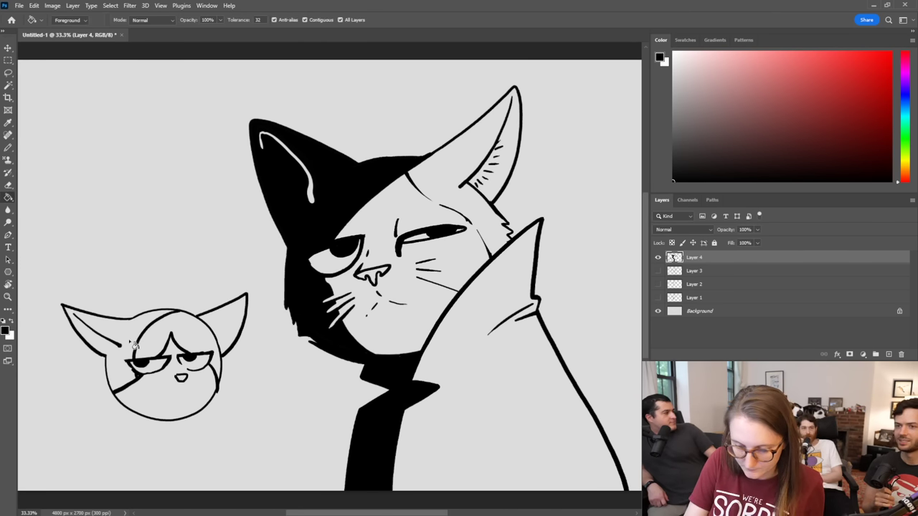
pyautogui.click(133, 346)
# Step: Extend the small head's black patch down the left cheek to the chin, fill it, and clean its inner edge with the eraser
pyautogui.press('b')
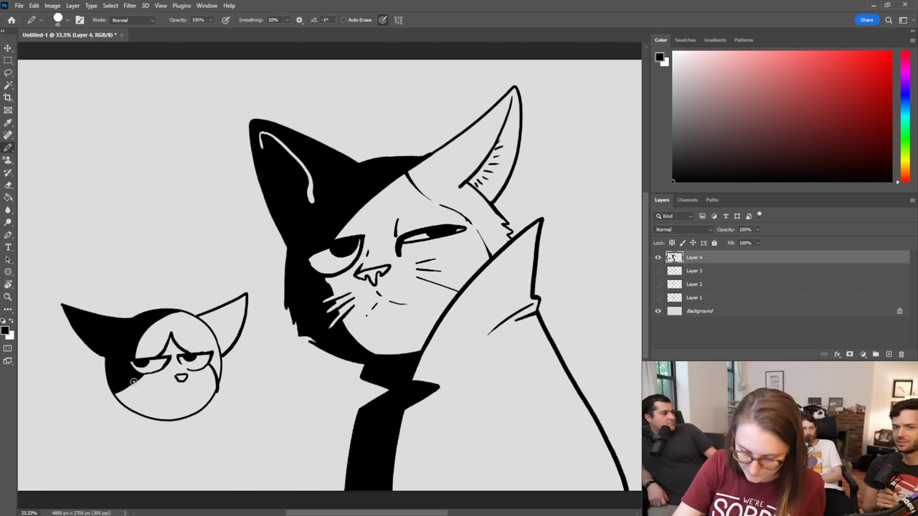
pyautogui.moveTo(132, 381)
pyautogui.mouseDown()
pyautogui.moveTo(146, 412)
pyautogui.moveTo(170, 423)
pyautogui.mouseUp()
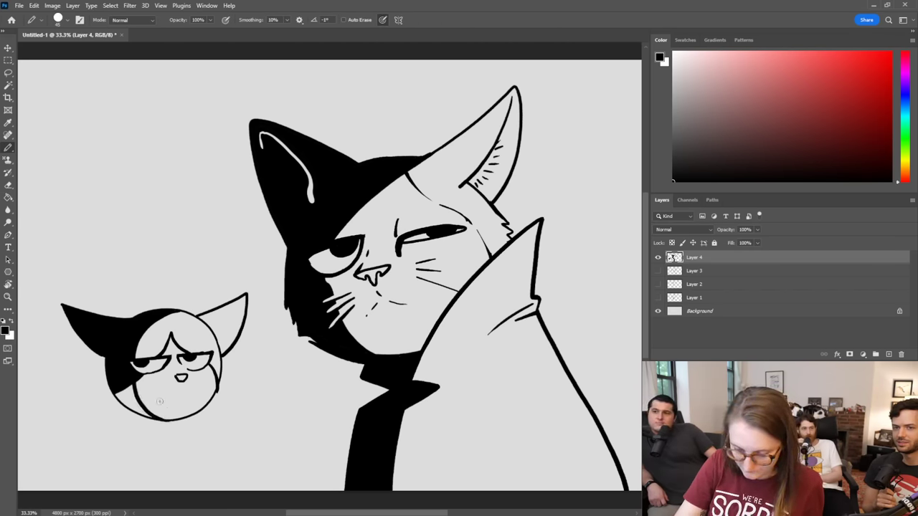
pyautogui.press('g')
pyautogui.click(136, 388)
pyautogui.press('e')
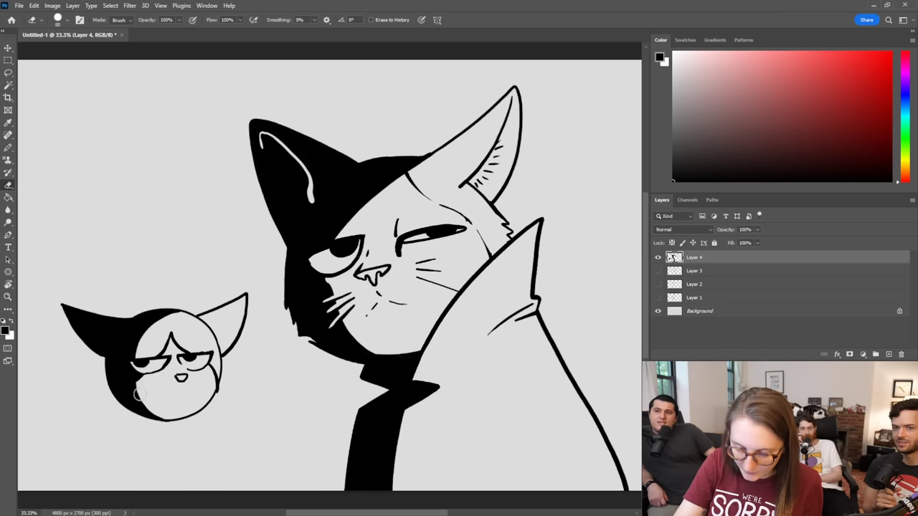
pyautogui.moveTo(139, 394)
pyautogui.mouseDown()
pyautogui.moveTo(154, 416)
pyautogui.moveTo(173, 408)
pyautogui.mouseUp()
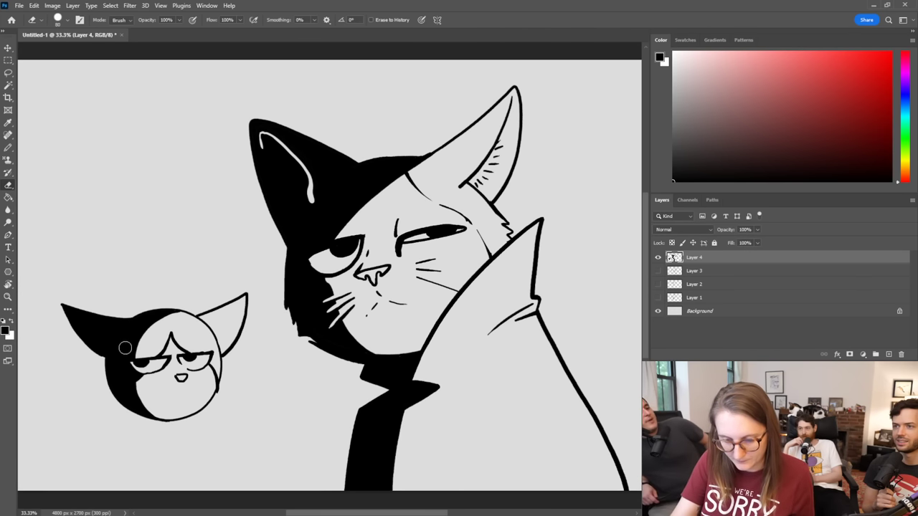
# Step: Draw jagged fur tufts on the small head's dark cheek and replace the white cheek's outer outline with matching tufts
pyautogui.press('b')
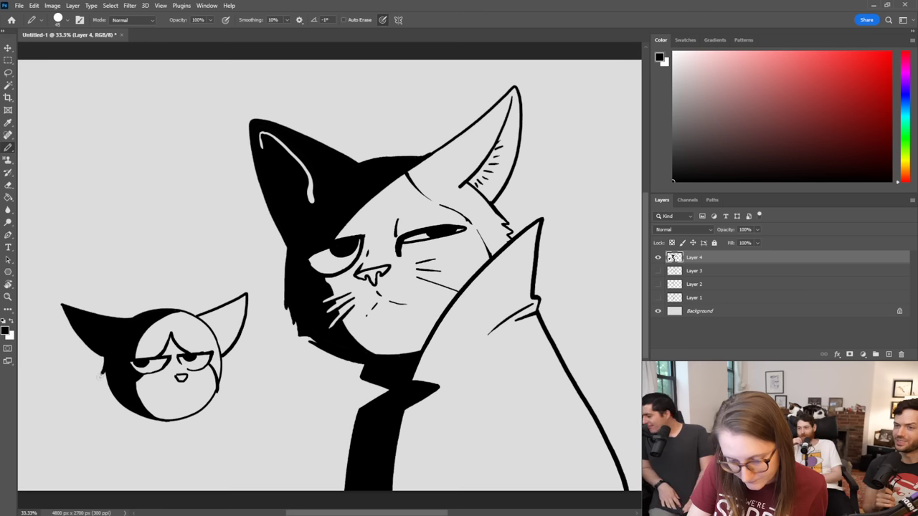
pyautogui.moveTo(105, 373); pyautogui.dragTo(112, 397)
pyautogui.press('e')
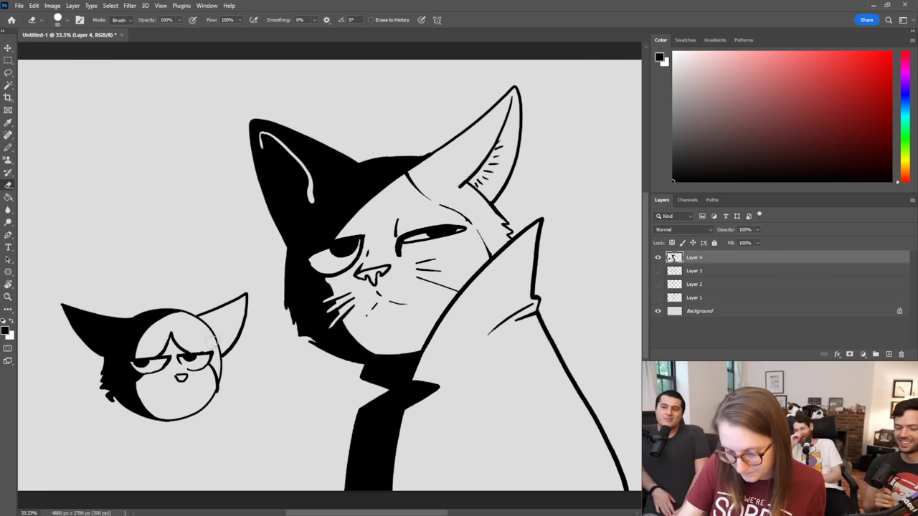
pyautogui.moveTo(215, 357); pyautogui.dragTo(217, 403)
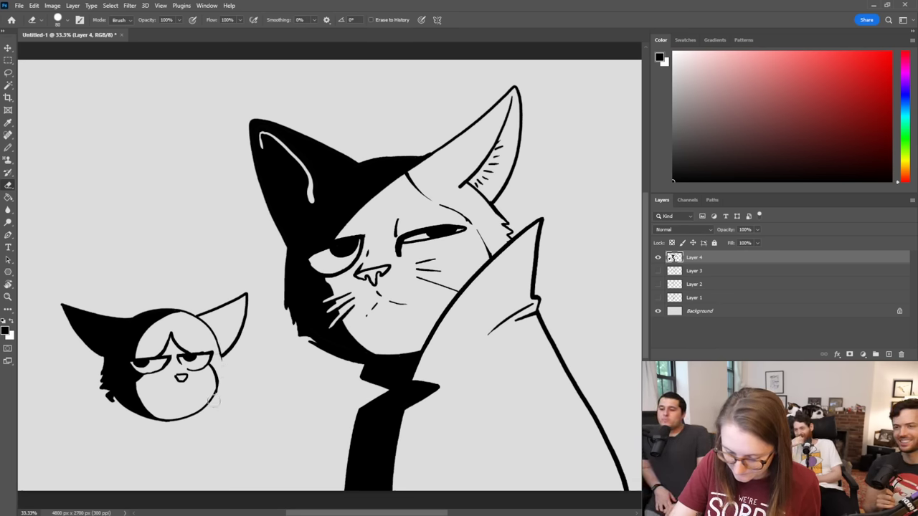
pyautogui.press('b')
pyautogui.moveTo(215, 343)
pyautogui.mouseDown()
pyautogui.moveTo(230, 370)
pyautogui.moveTo(227, 387)
pyautogui.mouseUp()
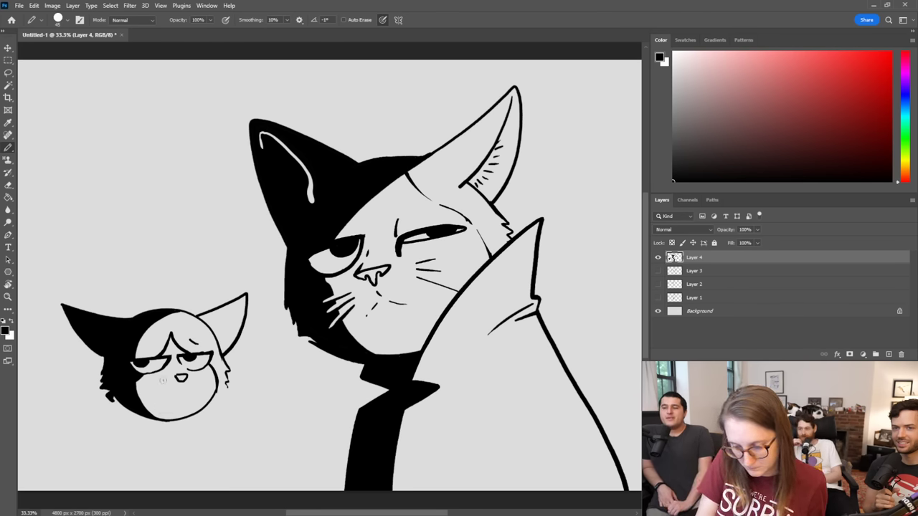
# Step: Draw short whiskers on both sides of the small cat's muzzle and add curved fringe strands above both eyes
pyautogui.moveTo(167, 378)
pyautogui.mouseDown()
pyautogui.moveTo(150, 380)
pyautogui.moveTo(148, 393)
pyautogui.mouseUp()
pyautogui.moveTo(168, 389)
pyautogui.mouseDown()
pyautogui.moveTo(157, 396)
pyautogui.moveTo(209, 389)
pyautogui.moveTo(203, 395)
pyautogui.mouseUp()
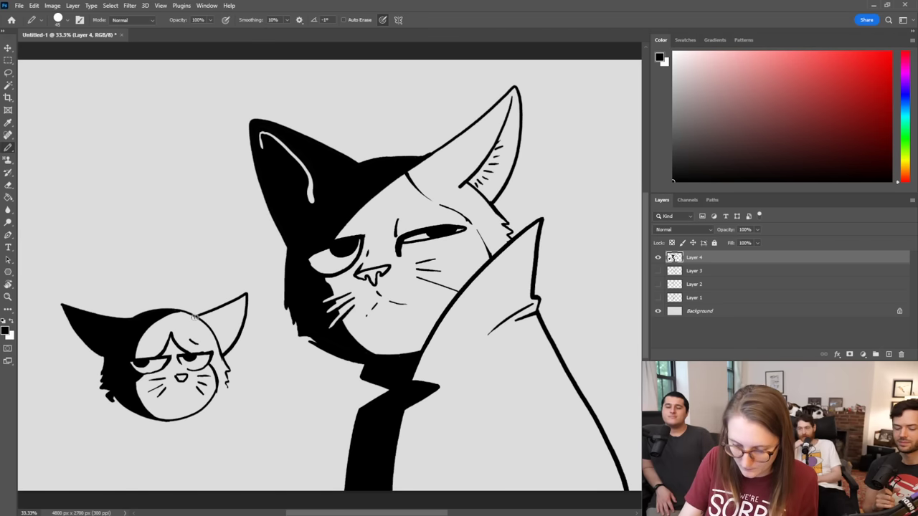
pyautogui.moveTo(163, 339); pyautogui.dragTo(134, 361)
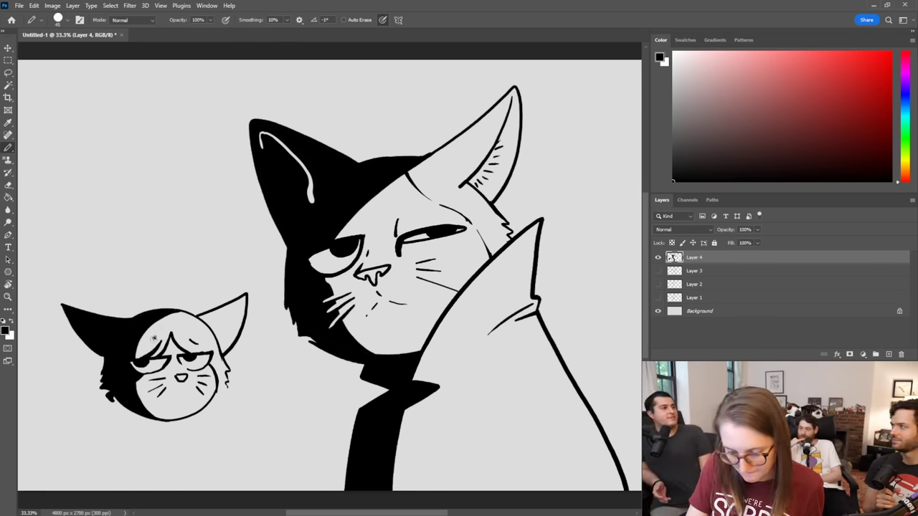
pyautogui.moveTo(153, 338); pyautogui.dragTo(135, 356)
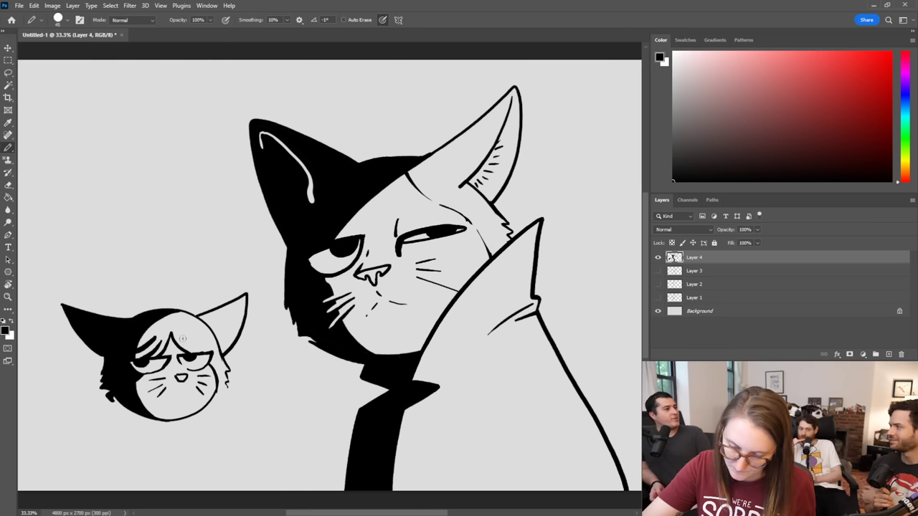
pyautogui.moveTo(182, 339); pyautogui.dragTo(209, 352)
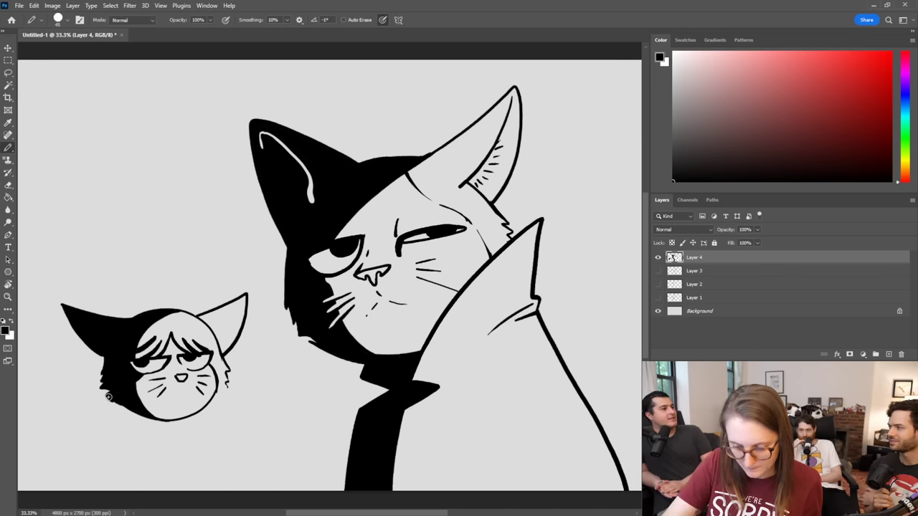
# Step: Draw two neck lines tapering from the small cat's cheeks to the canvas's lower edge, tidying the white cheek's fur tufts
pyautogui.moveTo(108, 396)
pyautogui.mouseDown()
pyautogui.moveTo(153, 433)
pyautogui.moveTo(185, 494)
pyautogui.mouseUp()
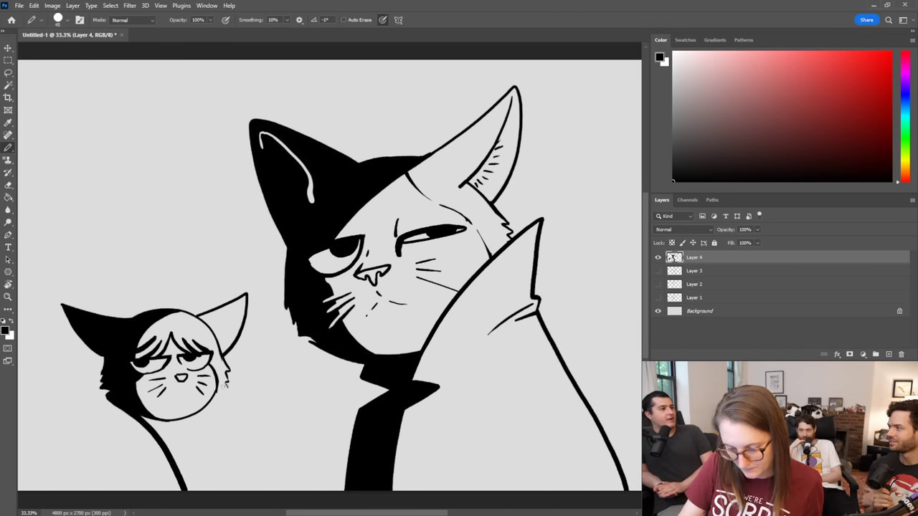
pyautogui.press('e')
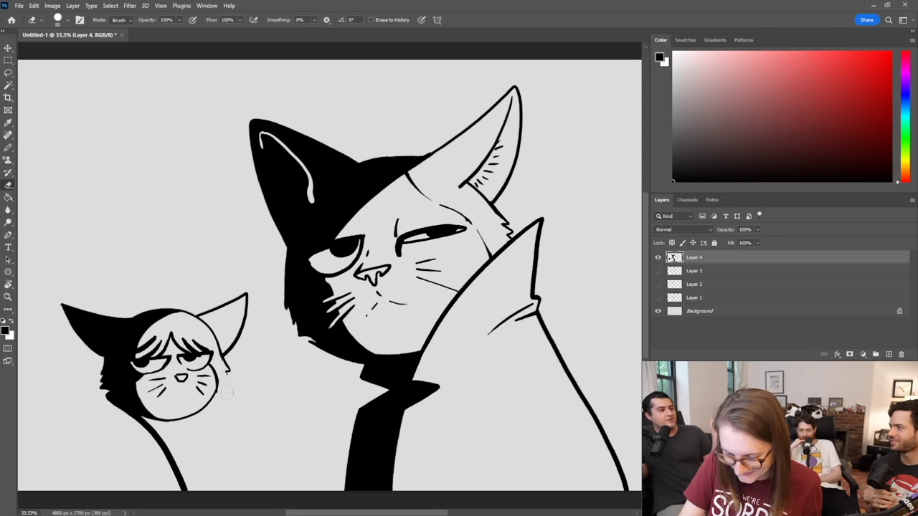
pyautogui.press('b')
pyautogui.moveTo(231, 370); pyautogui.dragTo(189, 489)
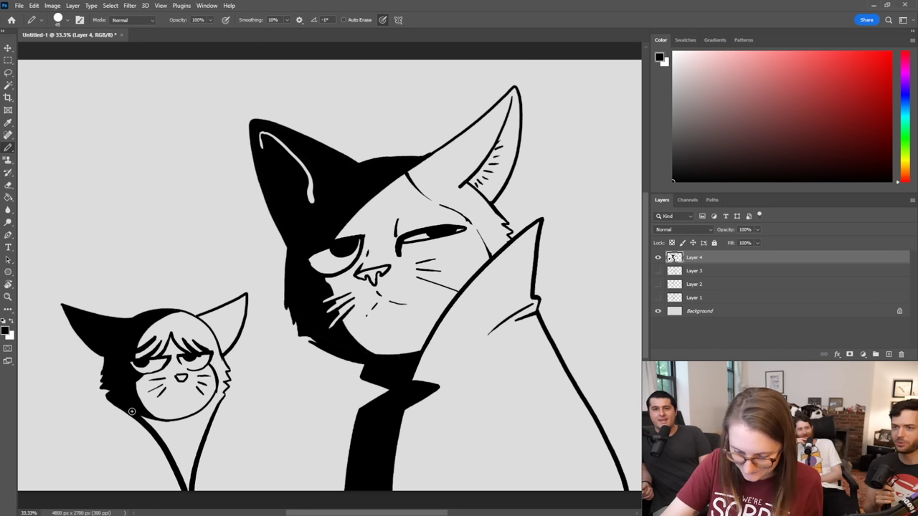
# Step: Draw a pointed chin under the small cat's face and erase the old round jawline along with the rough inner cheek edge
pyautogui.moveTo(135, 412)
pyautogui.mouseDown()
pyautogui.moveTo(172, 438)
pyautogui.moveTo(176, 430)
pyautogui.mouseUp()
pyautogui.hotkey('ctrl', 'z')
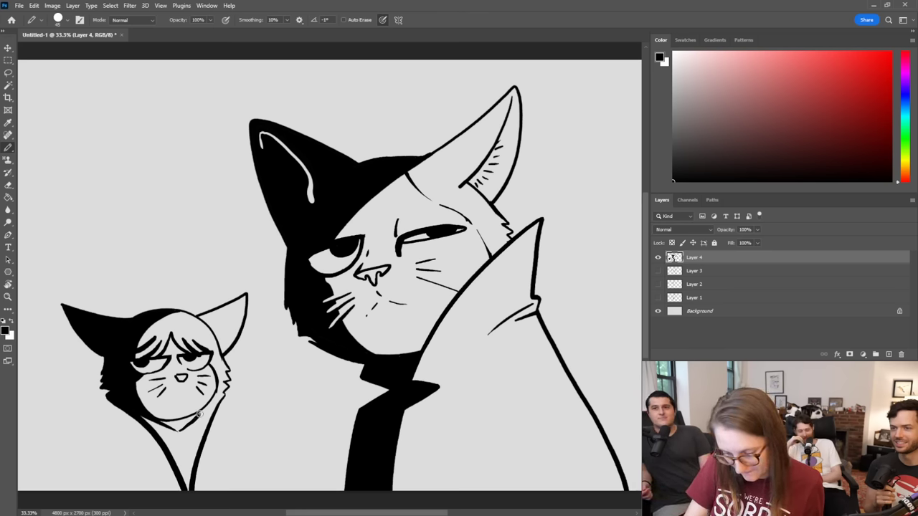
pyautogui.press('e')
pyautogui.moveTo(192, 414)
pyautogui.mouseDown()
pyautogui.moveTo(210, 395)
pyautogui.moveTo(166, 422)
pyautogui.mouseUp()
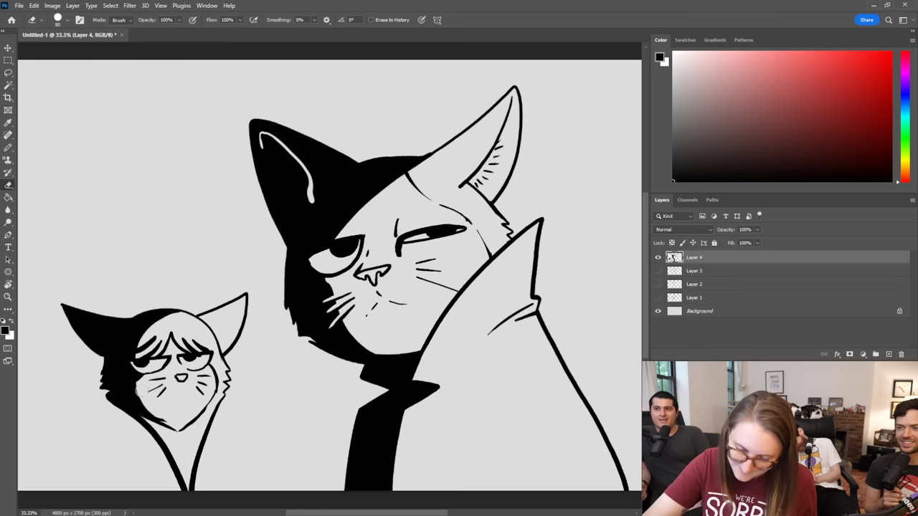
pyautogui.moveTo(138, 385); pyautogui.dragTo(168, 424)
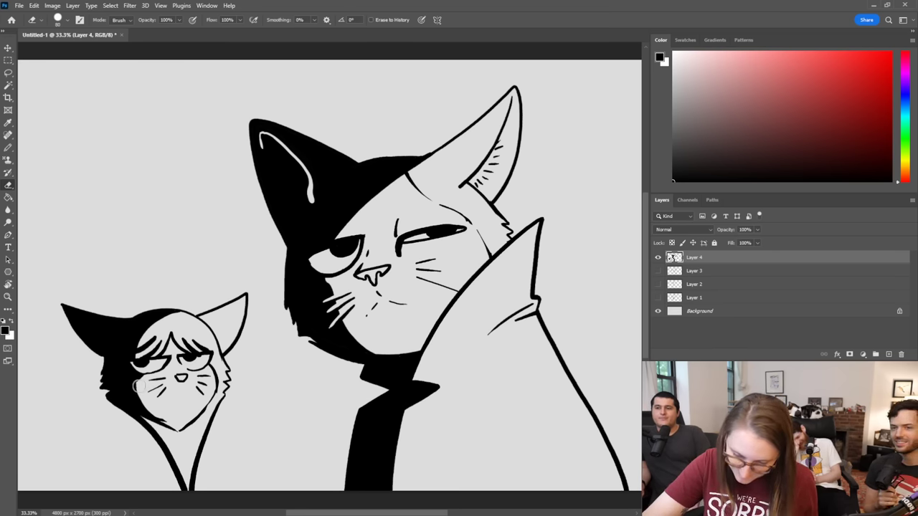
pyautogui.moveTo(138, 386)
pyautogui.mouseDown()
pyautogui.moveTo(154, 416)
pyautogui.moveTo(172, 426)
pyautogui.mouseUp()
# Step: Draw a small mouth under the small cat's nose and trim its ear tips to finer points with the eraser
pyautogui.press('b')
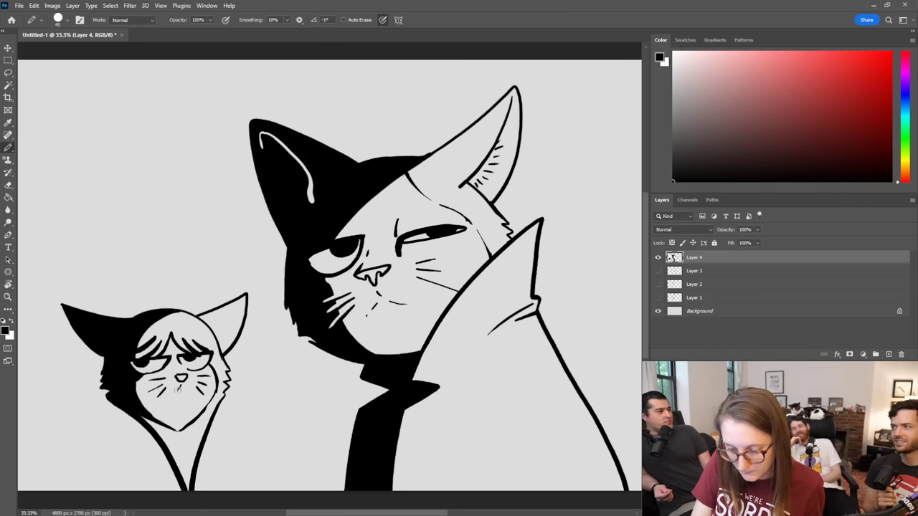
pyautogui.moveTo(178, 400); pyautogui.dragTo(183, 399)
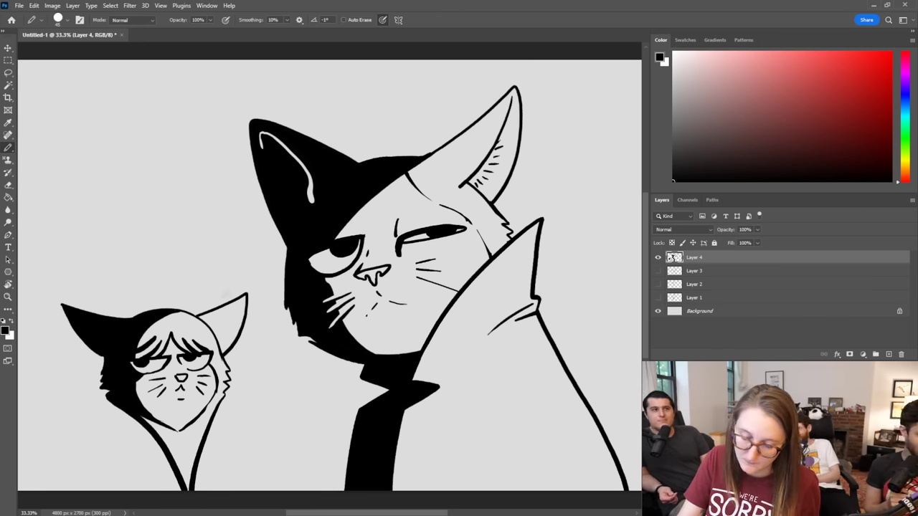
pyautogui.press('e')
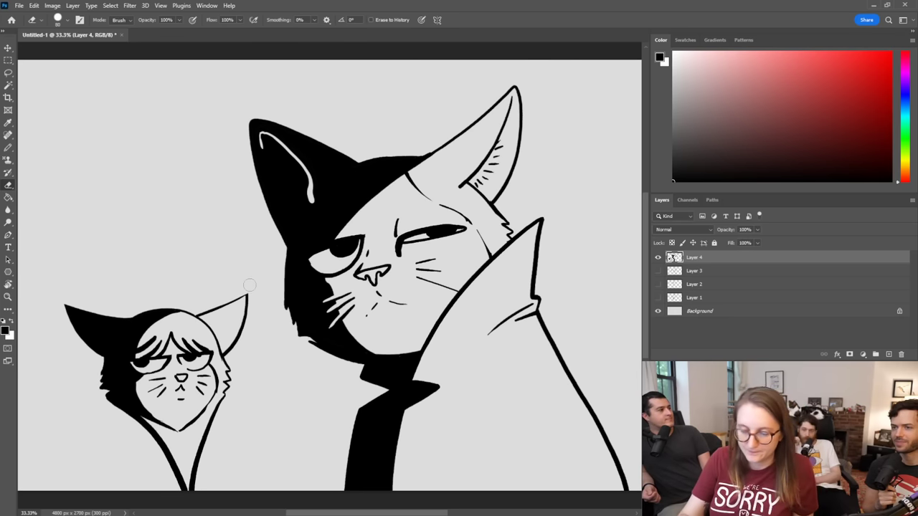
pyautogui.press('b')
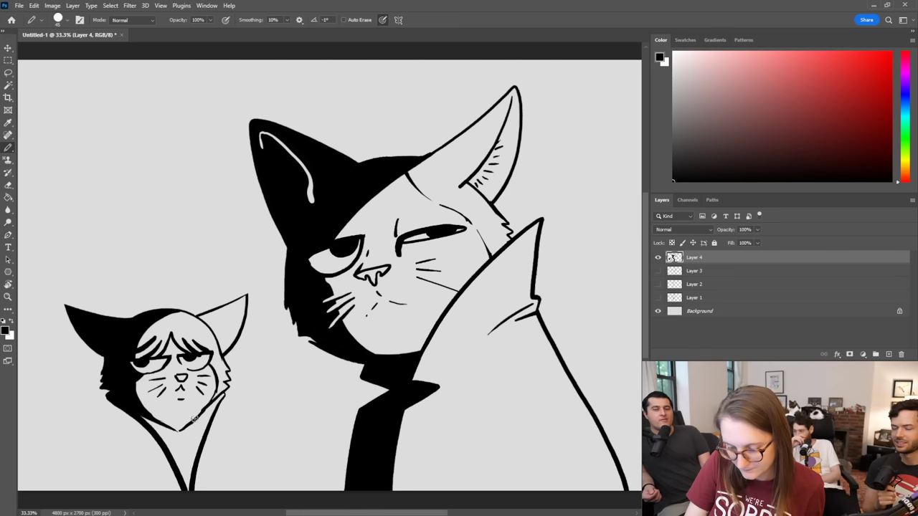
# Step: Clean up the small cat's chin line and draw a pointed shirt collar with a black tie below it
pyautogui.press('e')
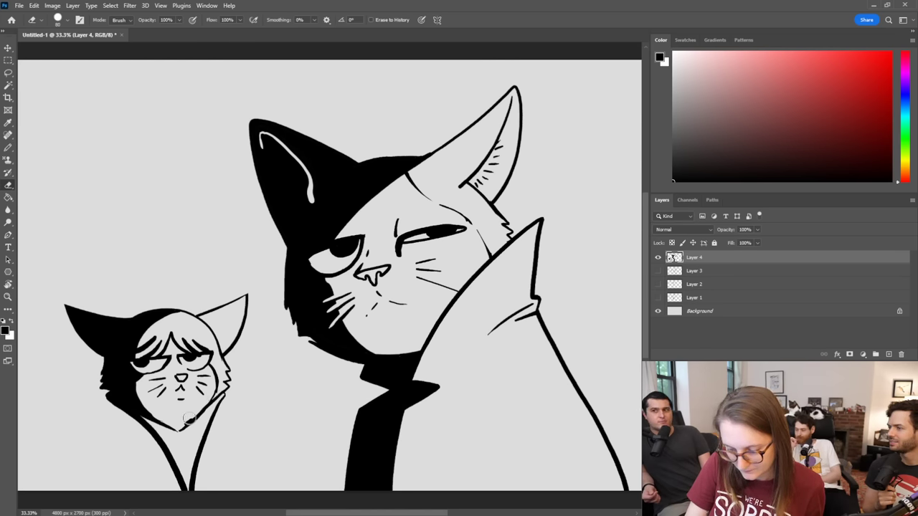
pyautogui.press('b')
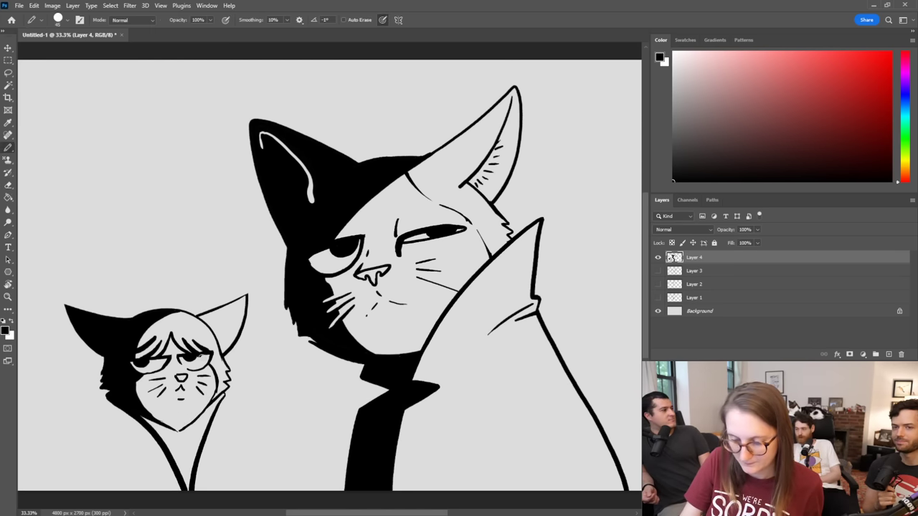
pyautogui.moveTo(181, 431)
pyautogui.mouseDown()
pyautogui.moveTo(197, 458)
pyautogui.moveTo(192, 442)
pyautogui.moveTo(174, 444)
pyautogui.moveTo(170, 451)
pyautogui.moveTo(186, 461)
pyautogui.moveTo(192, 447)
pyautogui.moveTo(182, 484)
pyautogui.moveTo(199, 457)
pyautogui.mouseUp()
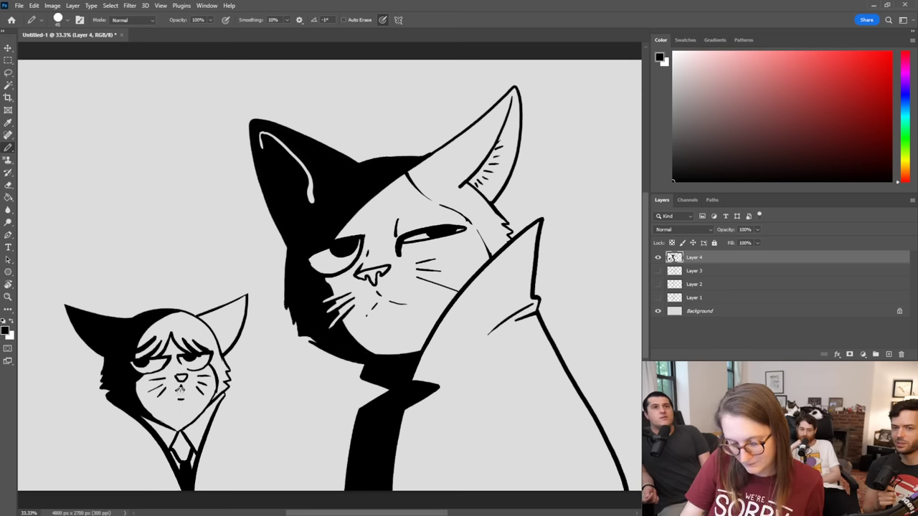
# Step: Erase the fringe strands above the small cat's right eye
pyautogui.press('e')
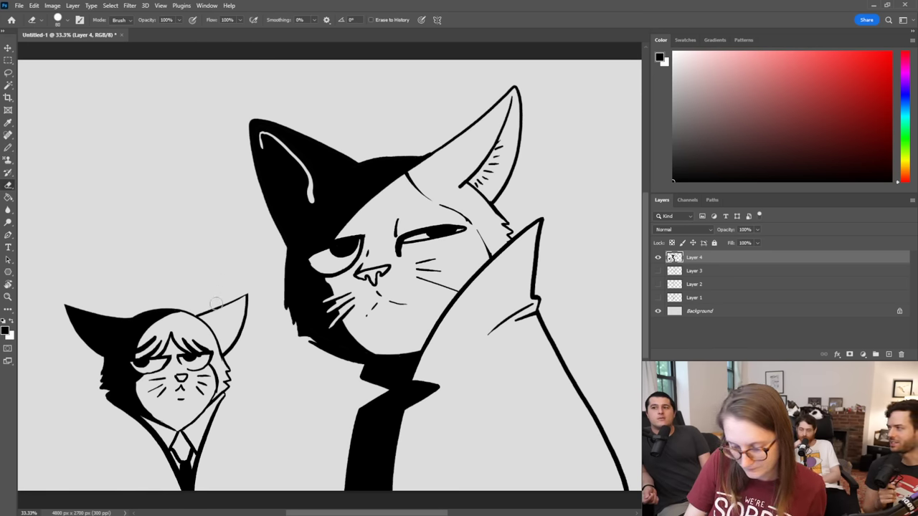
pyautogui.moveTo(181, 335)
pyautogui.mouseDown()
pyautogui.moveTo(188, 346)
pyautogui.moveTo(213, 349)
pyautogui.moveTo(204, 355)
pyautogui.moveTo(218, 346)
pyautogui.moveTo(188, 306)
pyautogui.moveTo(149, 300)
pyautogui.mouseUp()
pyautogui.press('b')
pyautogui.press('e')
pyautogui.press('b')
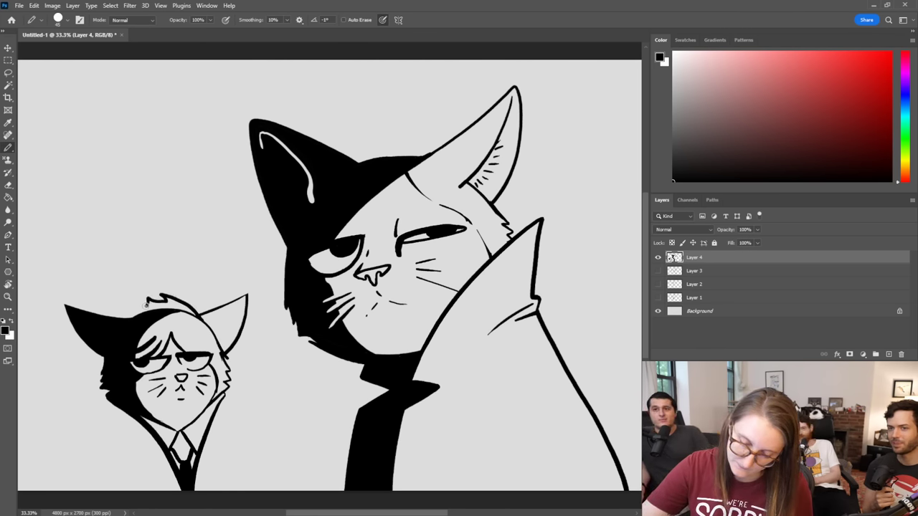
pyautogui.hotkey('ctrl', 'z')
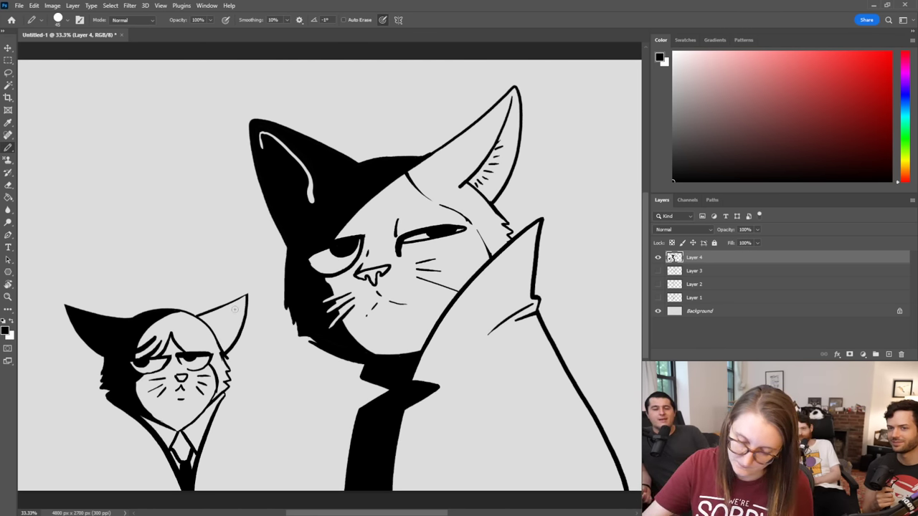
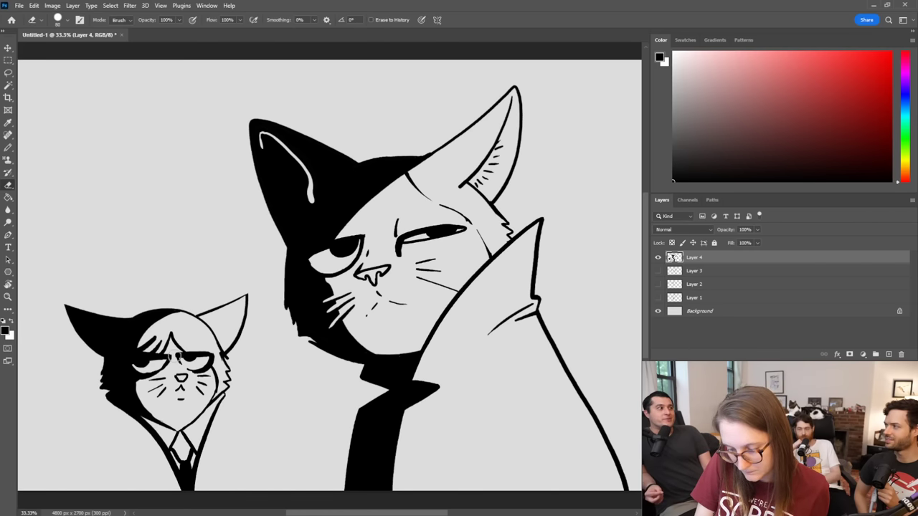
# Step: Reshape the small cat's eyes with thick, slanted upper lids and erase the inner lid ends beside the nose bridge
pyautogui.moveTo(176, 358); pyautogui.dragTo(224, 343)
pyautogui.press('e')
pyautogui.moveTo(170, 358)
pyautogui.mouseDown()
pyautogui.moveTo(141, 355)
pyautogui.moveTo(140, 342)
pyautogui.moveTo(126, 356)
pyautogui.moveTo(165, 350)
pyautogui.moveTo(141, 361)
pyautogui.moveTo(147, 343)
pyautogui.moveTo(137, 354)
pyautogui.moveTo(164, 345)
pyautogui.moveTo(155, 367)
pyautogui.mouseUp()
pyautogui.press('b')
pyautogui.press('e')
pyautogui.press('b')
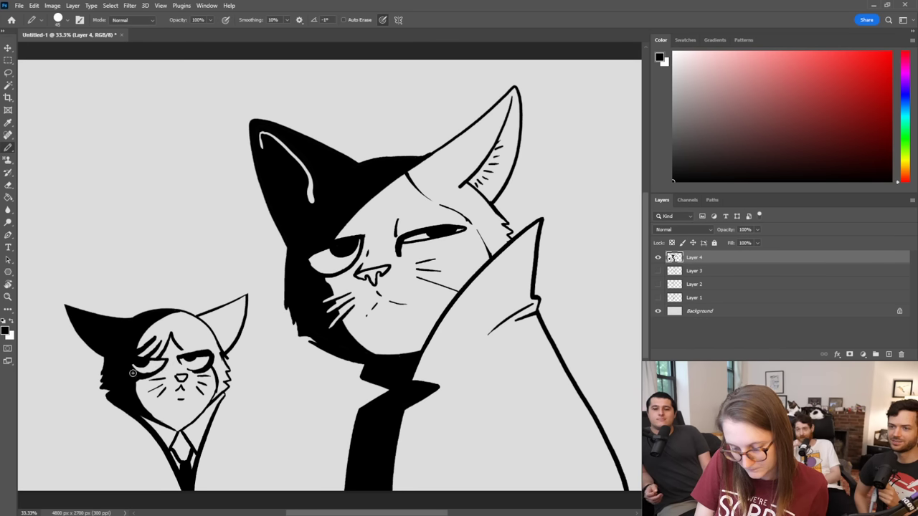
# Step: Add short vertical stripes on top of the small cat's forehead and a wavy bag line under the large cat's right eye
pyautogui.press('e')
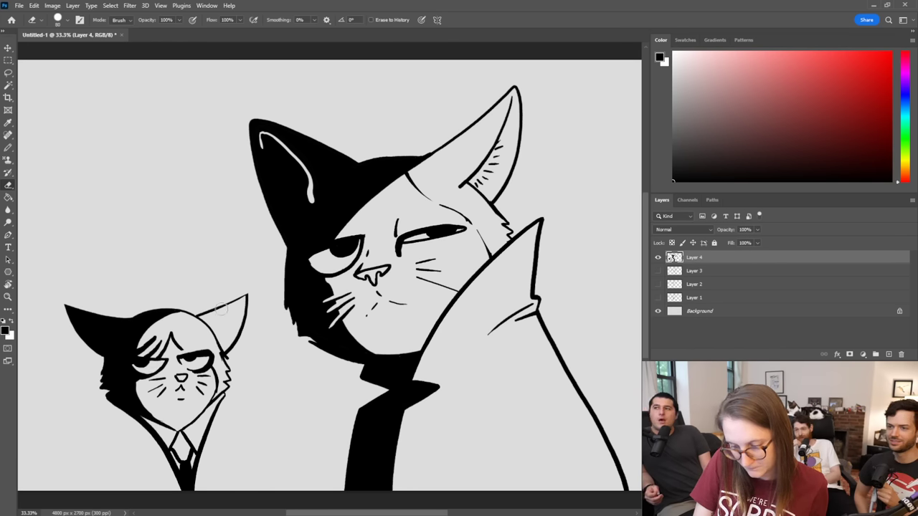
pyautogui.press('b')
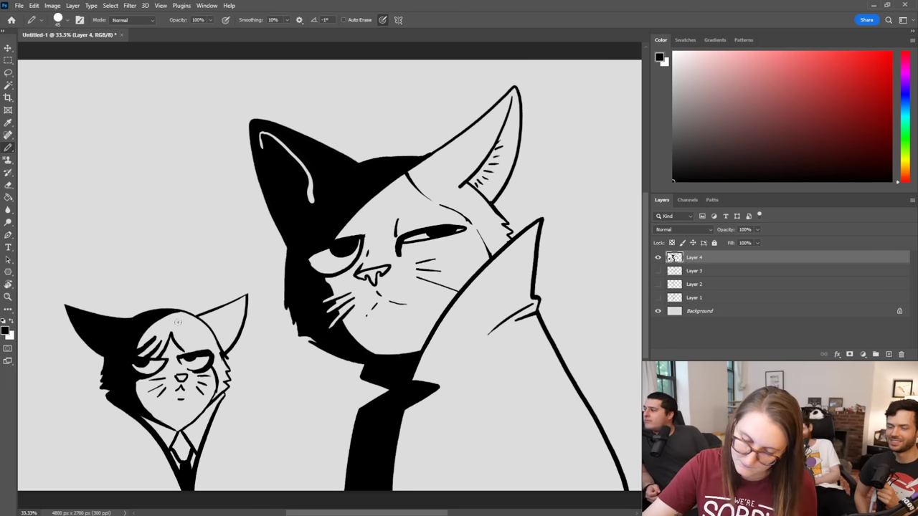
pyautogui.moveTo(165, 326); pyautogui.dragTo(172, 311)
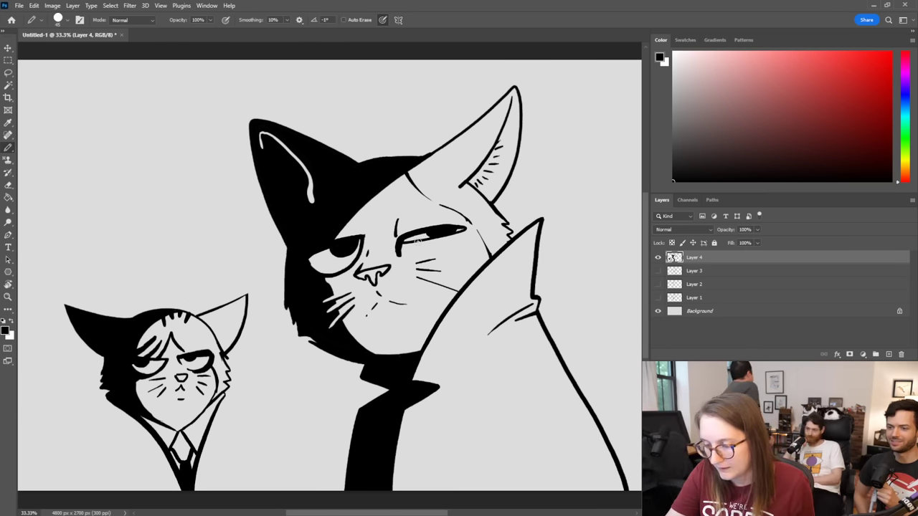
pyautogui.moveTo(415, 241); pyautogui.dragTo(434, 242)
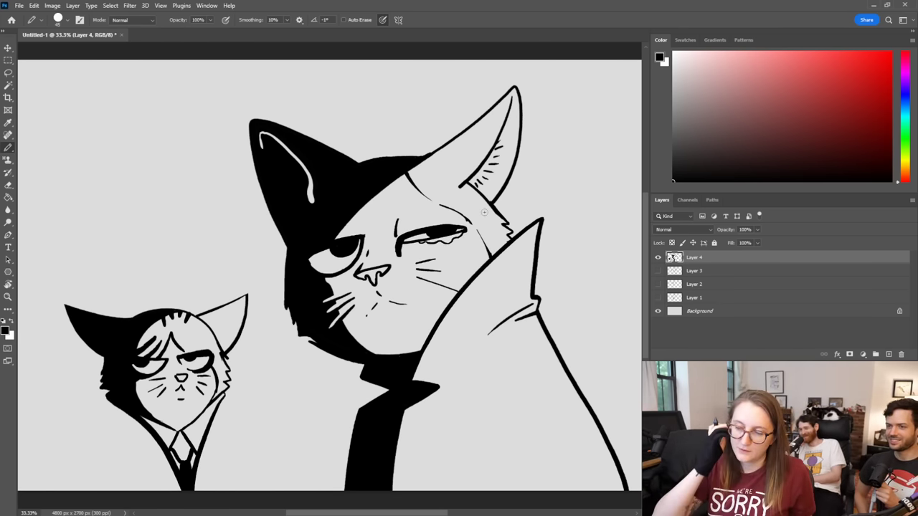
pyautogui.moveTo(398, 93); pyautogui.dragTo(399, 134)
pyautogui.moveTo(392, 125)
pyautogui.mouseDown()
pyautogui.moveTo(399, 135)
pyautogui.moveTo(407, 123)
pyautogui.mouseUp()
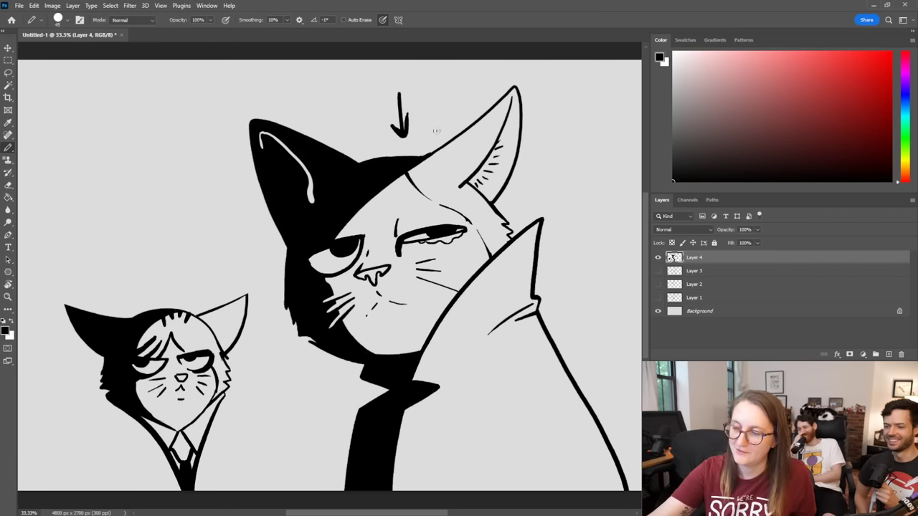
pyautogui.hotkey('ctrl', 'z')
pyautogui.hotkey('ctrl', 'z')
pyautogui.moveTo(402, 88)
pyautogui.mouseDown()
pyautogui.moveTo(406, 147)
pyautogui.moveTo(416, 131)
pyautogui.mouseUp()
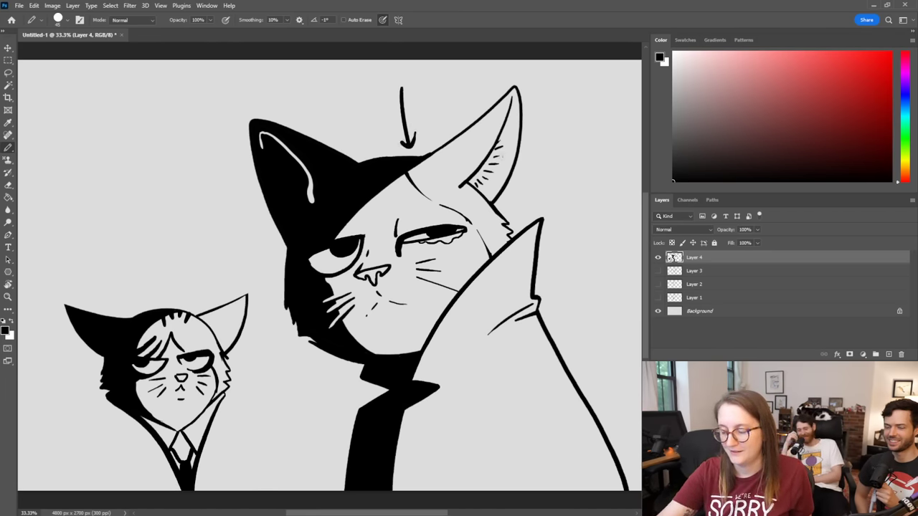
pyautogui.hotkey('ctrl', 'z')
pyautogui.hotkey('ctrl', 'z')
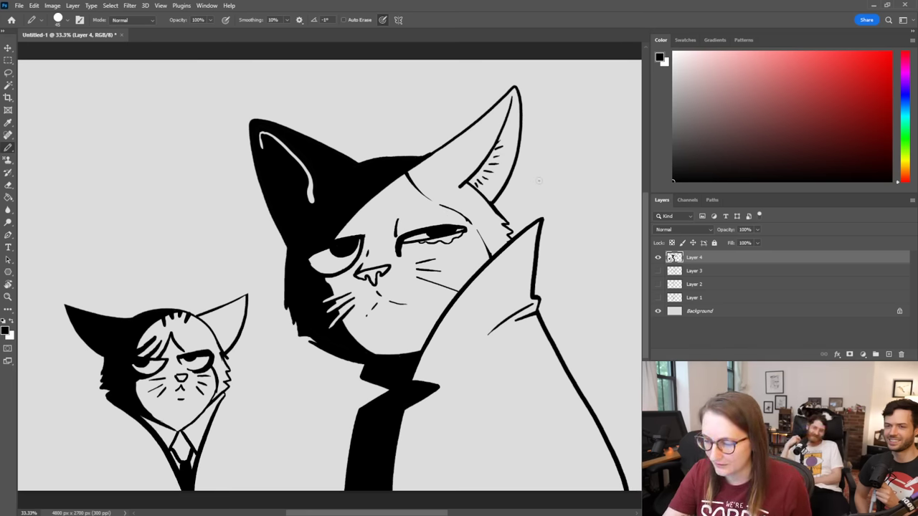
pyautogui.moveTo(551, 172)
pyautogui.mouseDown()
pyautogui.moveTo(516, 203)
pyautogui.moveTo(531, 203)
pyautogui.mouseUp()
pyautogui.hotkey('ctrl', 'z')
pyautogui.hotkey('ctrl', 'z')
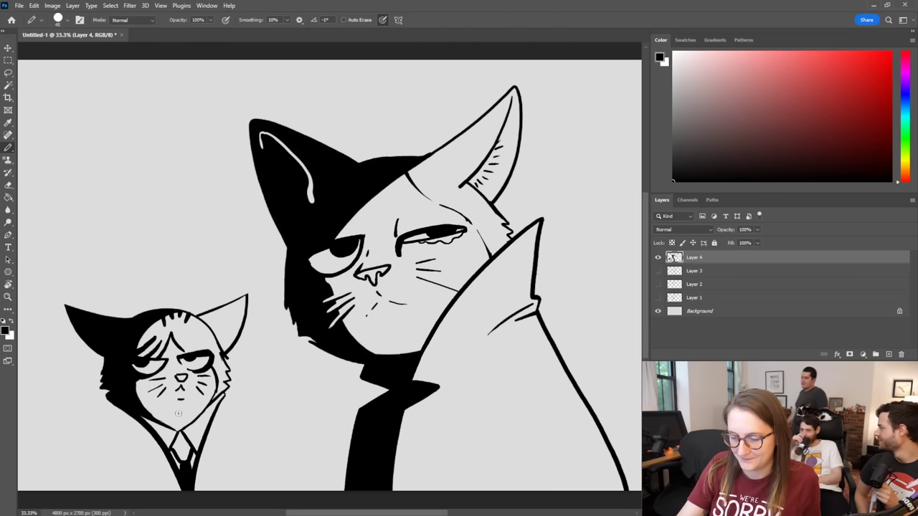
# Step: Trim the slanted upper lid of the small cat's right eye with the eraser and redraw it flatter
pyautogui.press('e')
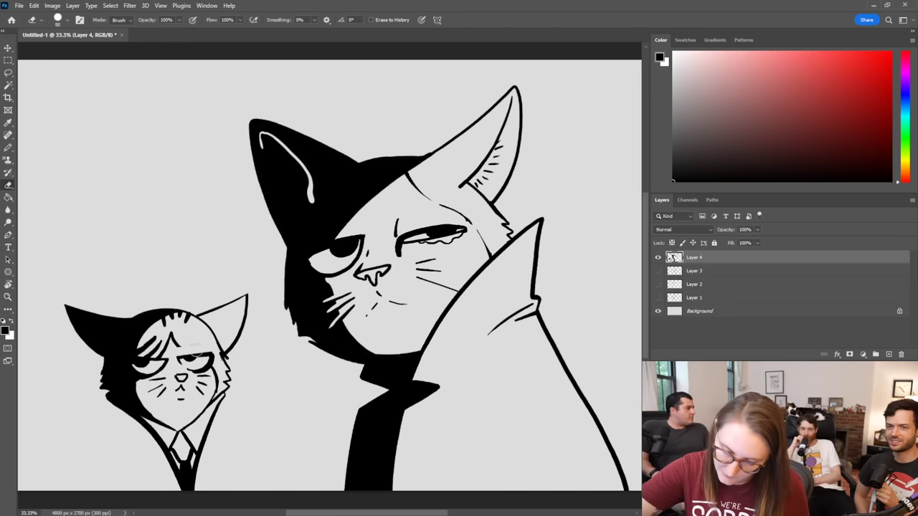
pyautogui.moveTo(195, 348)
pyautogui.mouseDown()
pyautogui.moveTo(180, 355)
pyautogui.moveTo(192, 357)
pyautogui.mouseUp()
pyautogui.press('b')
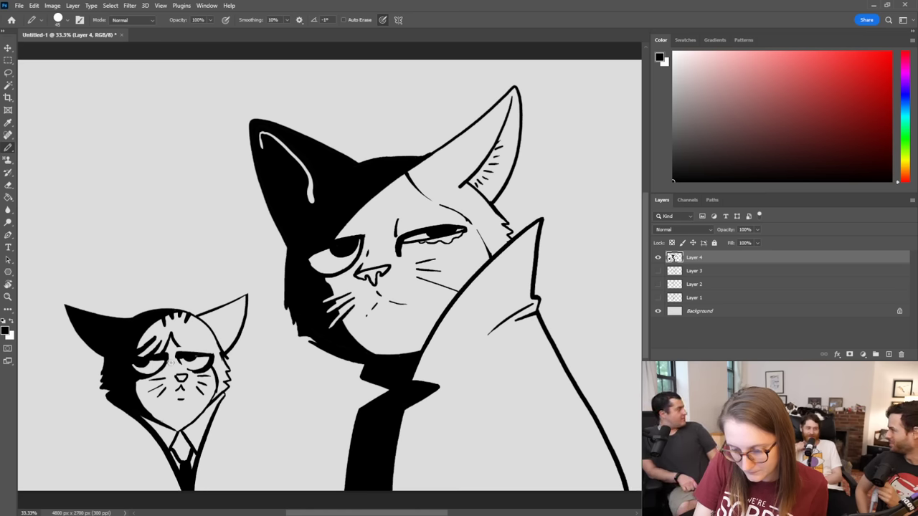
pyautogui.press('e')
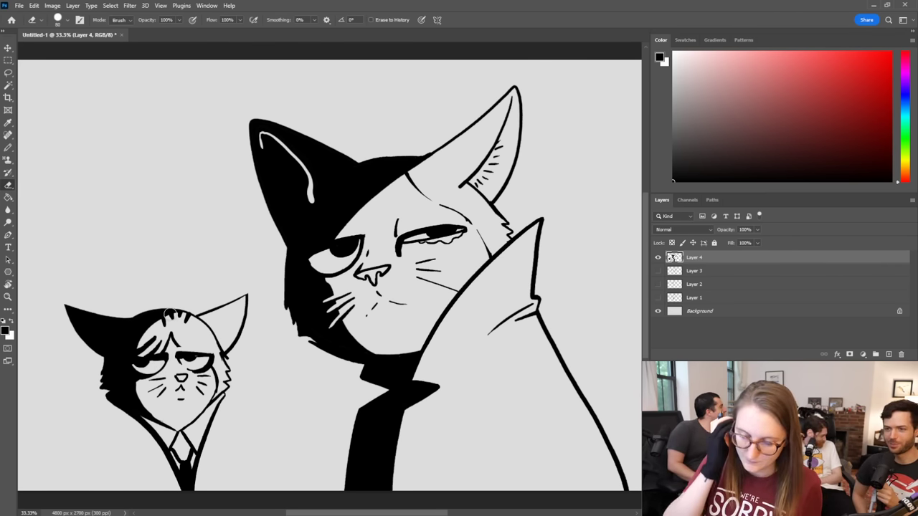
# Step: Draw an upturned coat collar on both sides of the small cat's neck, with lines running down into the shoulders
pyautogui.press('b')
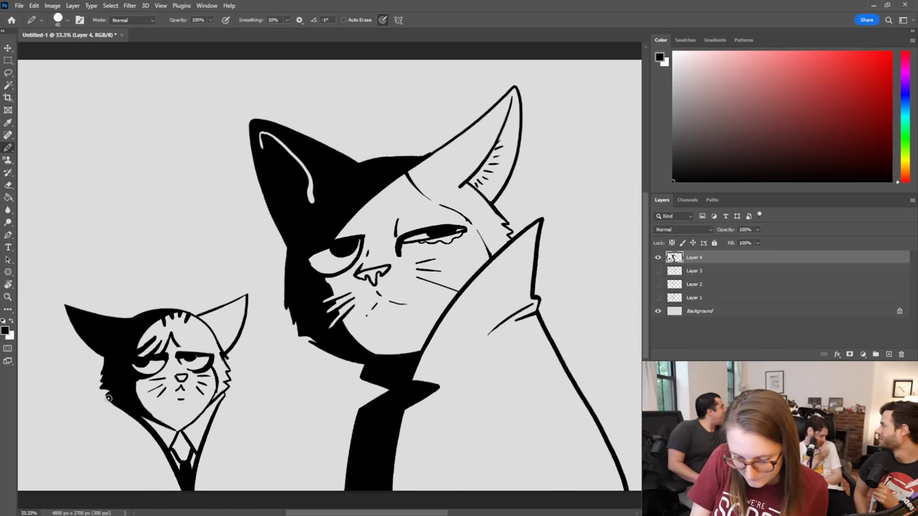
pyautogui.moveTo(104, 397)
pyautogui.mouseDown()
pyautogui.moveTo(90, 386)
pyautogui.moveTo(102, 377)
pyautogui.mouseUp()
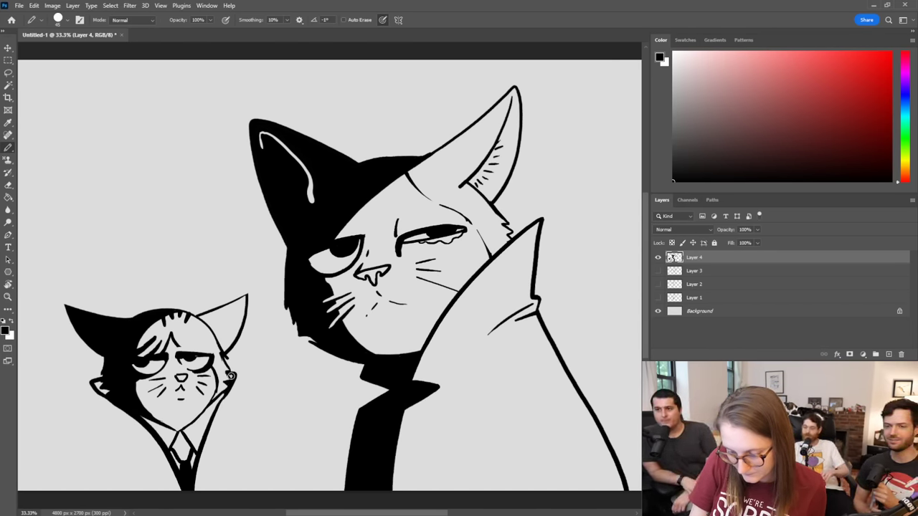
pyautogui.press('e')
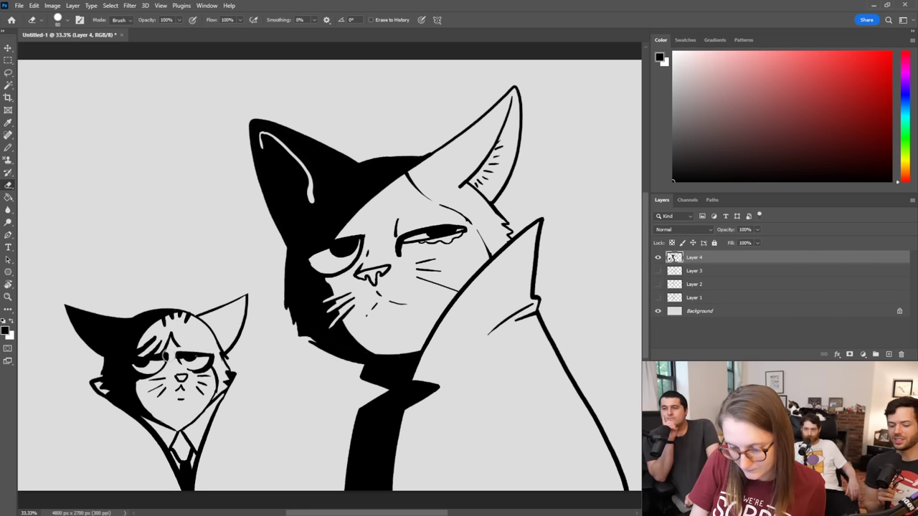
pyautogui.press('b')
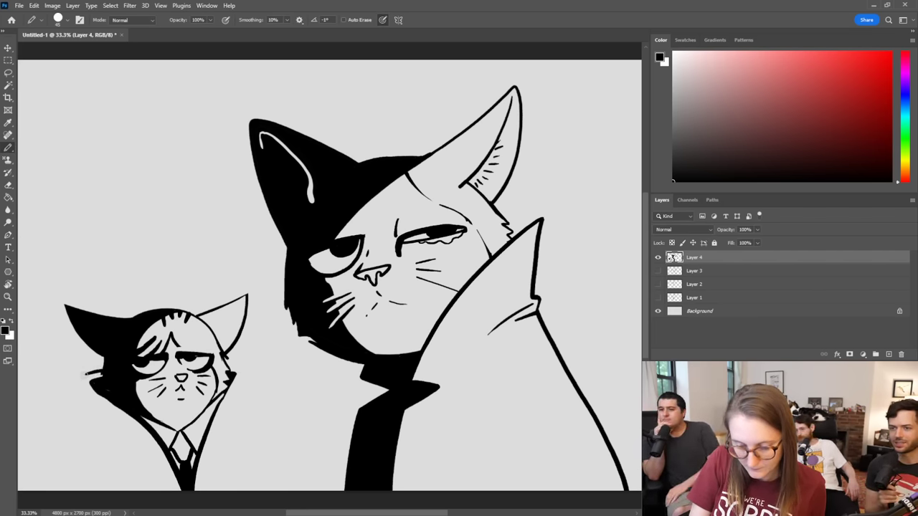
pyautogui.moveTo(85, 373)
pyautogui.mouseDown()
pyautogui.moveTo(109, 450)
pyautogui.moveTo(54, 478)
pyautogui.moveTo(45, 493)
pyautogui.mouseUp()
pyautogui.moveTo(228, 367)
pyautogui.mouseDown()
pyautogui.moveTo(241, 373)
pyautogui.moveTo(217, 453)
pyautogui.moveTo(290, 501)
pyautogui.mouseUp()
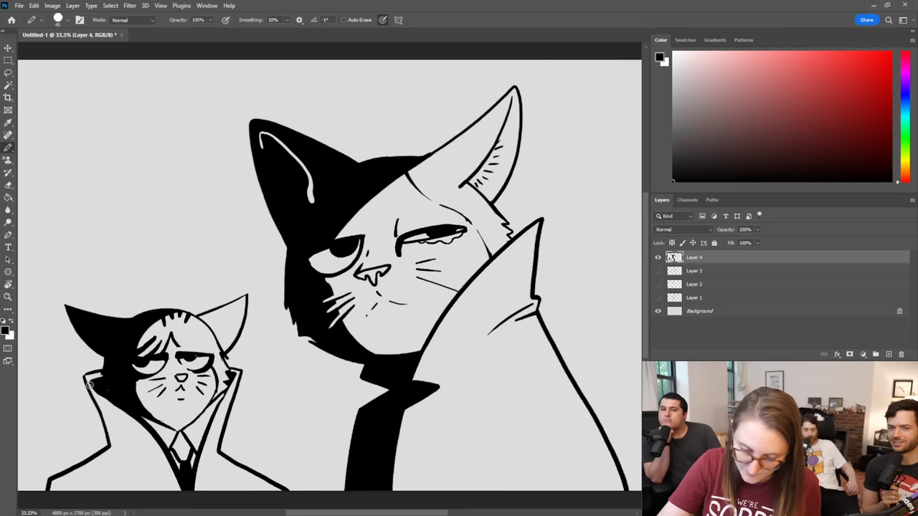
# Step: Clean up the inside of the small cat's left collar, outline its inner lapel and fill the left coat half with black
pyautogui.press('e')
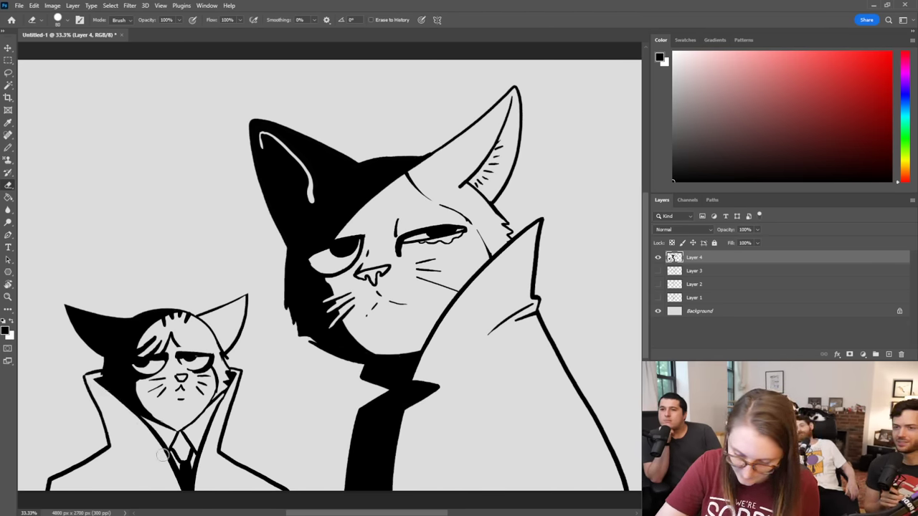
pyautogui.press('b')
pyautogui.moveTo(84, 376)
pyautogui.mouseDown()
pyautogui.moveTo(135, 416)
pyautogui.moveTo(172, 474)
pyautogui.mouseUp()
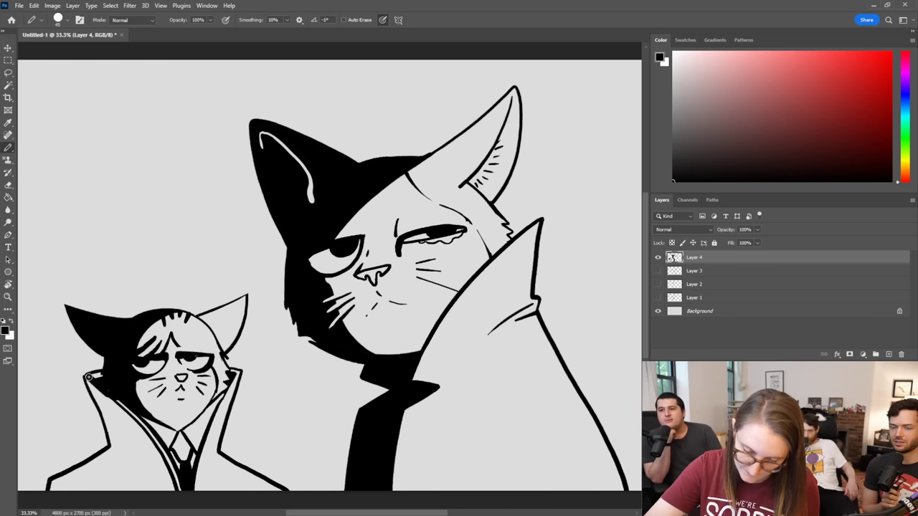
pyautogui.click(134, 434)
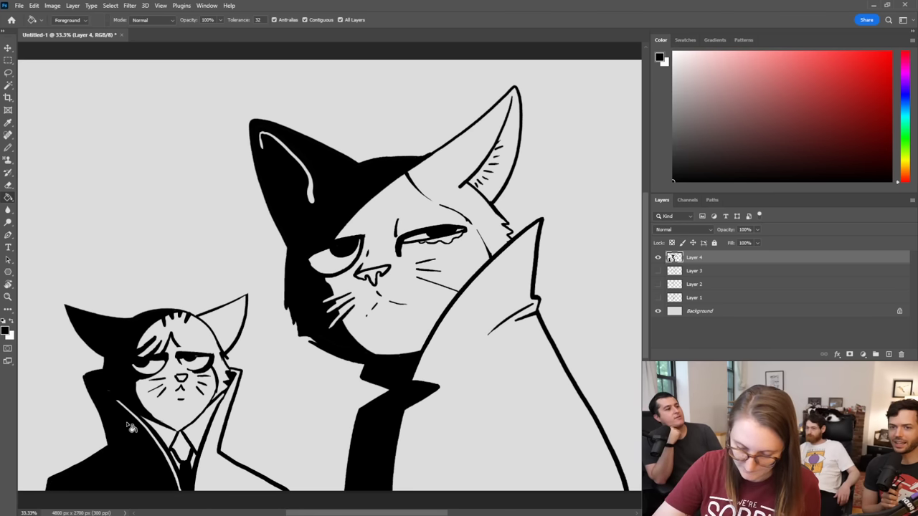
# Step: Sharpen the black coat half's outer edge with the eraser and blacken the gap between the tie and the right lapel
pyautogui.press('b')
pyautogui.press('e')
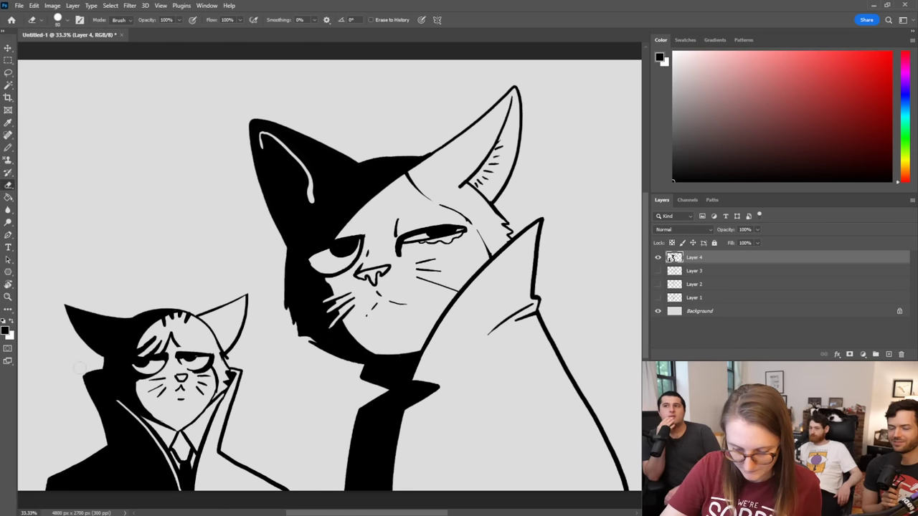
pyautogui.moveTo(85, 374)
pyautogui.mouseDown()
pyautogui.moveTo(107, 439)
pyautogui.moveTo(50, 478)
pyautogui.mouseUp()
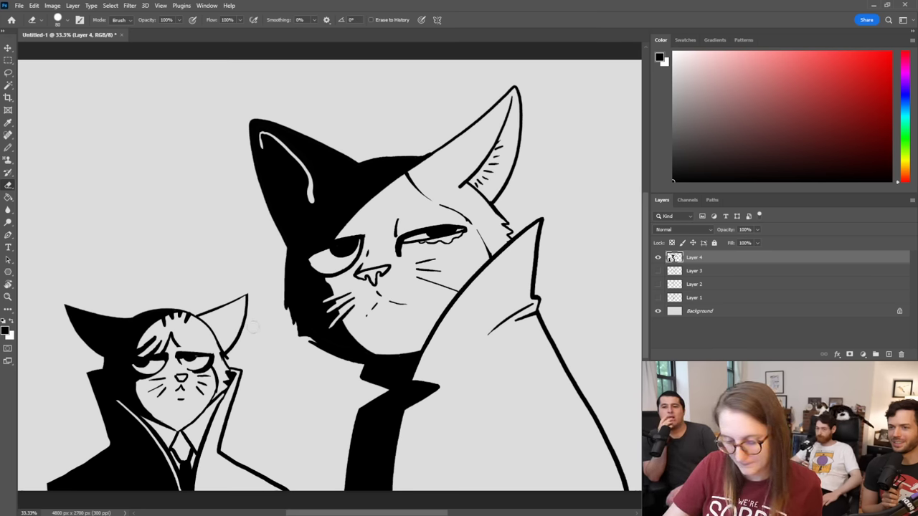
pyautogui.press('b')
pyautogui.moveTo(193, 476)
pyautogui.mouseDown()
pyautogui.moveTo(202, 412)
pyautogui.moveTo(225, 392)
pyautogui.moveTo(206, 425)
pyautogui.moveTo(209, 408)
pyautogui.moveTo(205, 417)
pyautogui.mouseUp()
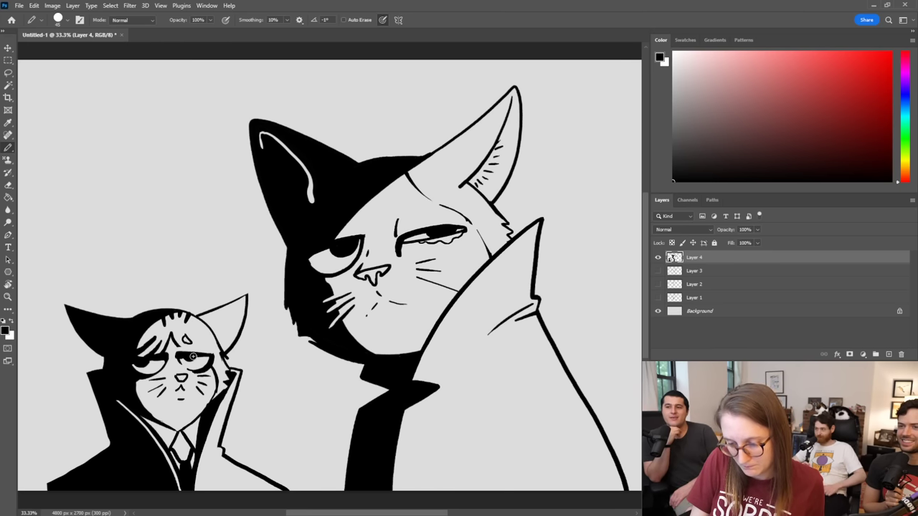
# Step: Erase the small cat's pupils and redraw both eyes with heavy, drooping half-closed lids
pyautogui.press('e')
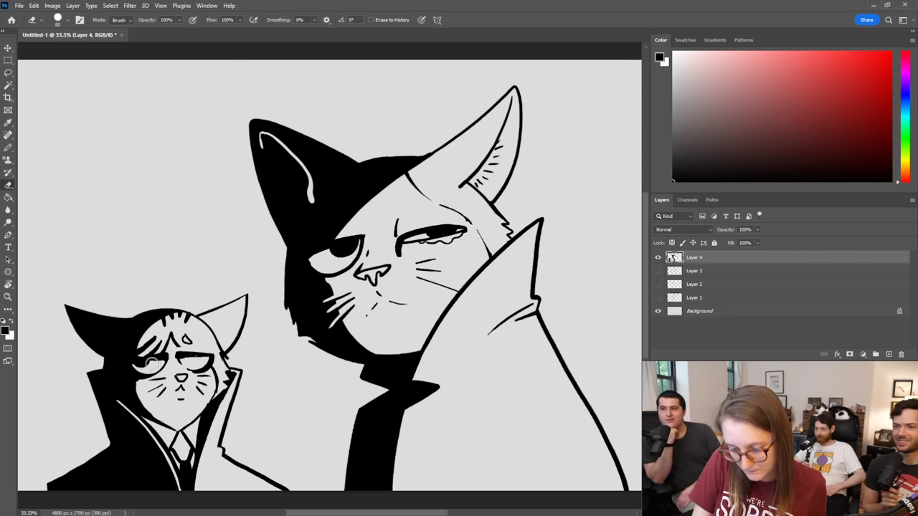
pyautogui.press('b')
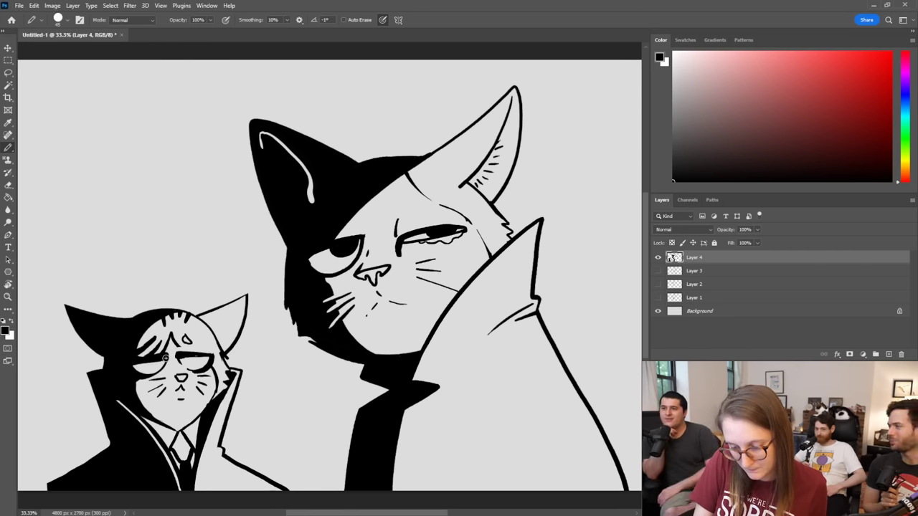
pyautogui.moveTo(166, 360); pyautogui.dragTo(125, 363)
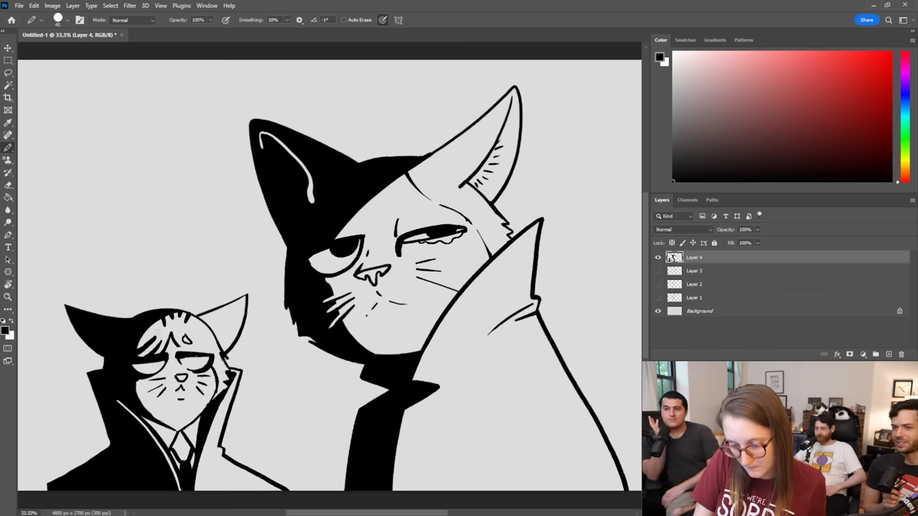
pyautogui.moveTo(181, 356); pyautogui.dragTo(224, 356)
pyautogui.press('e')
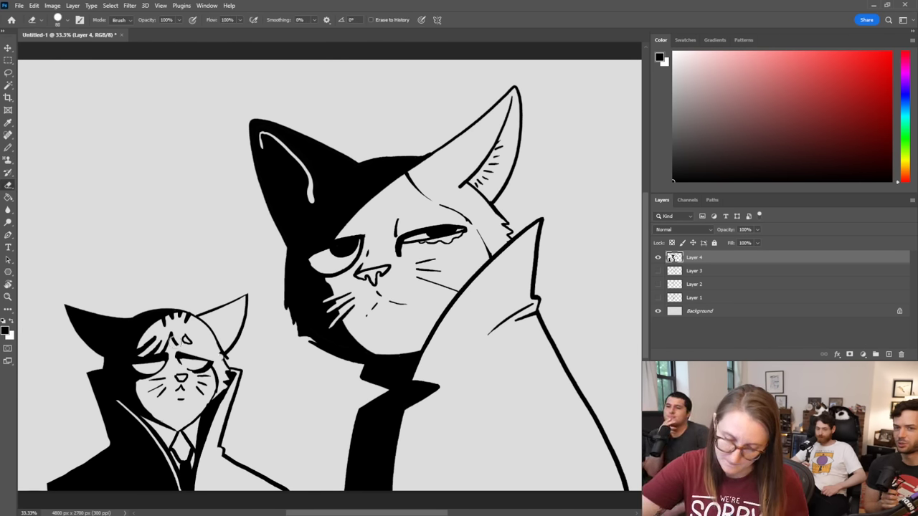
pyautogui.press('b')
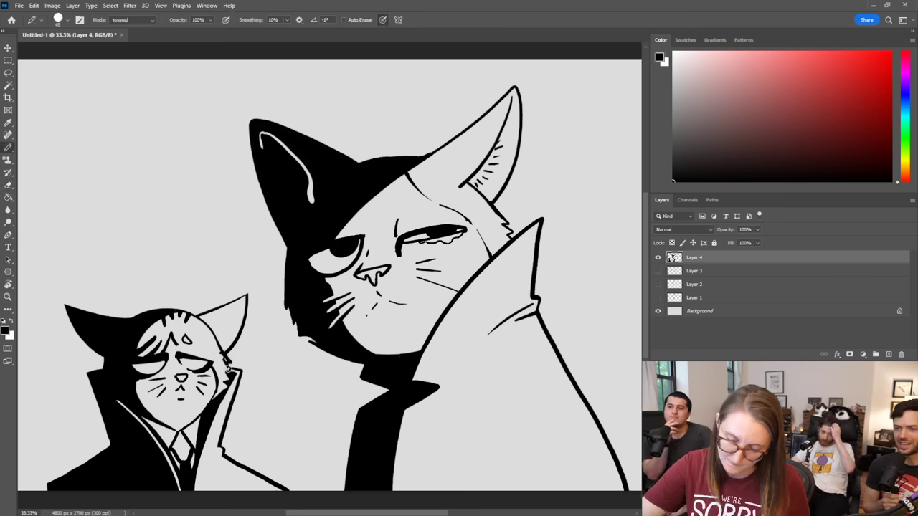
pyautogui.press('e')
pyautogui.press('b')
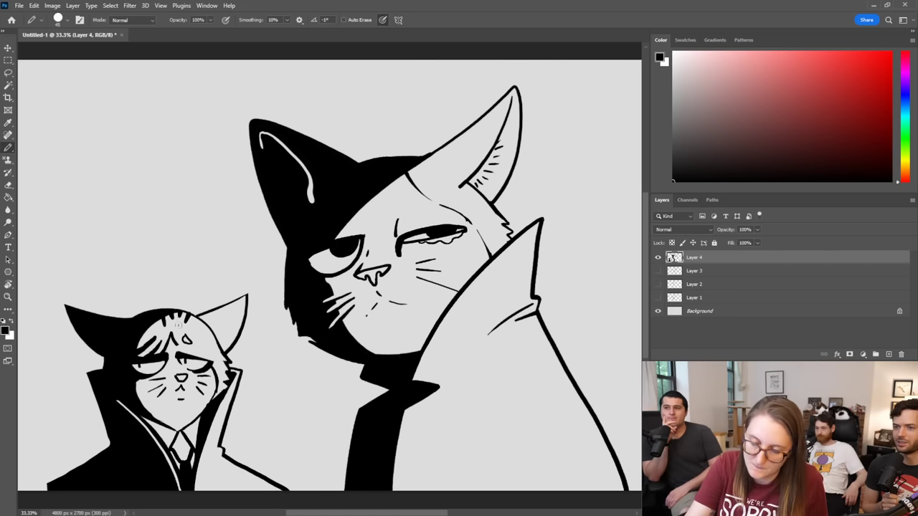
# Step: Draw a fringe of thick black strands sweeping across the small cat's forehead over its right eye
pyautogui.moveTo(175, 342)
pyautogui.mouseDown()
pyautogui.moveTo(185, 352)
pyautogui.moveTo(187, 335)
pyautogui.moveTo(191, 354)
pyautogui.moveTo(209, 360)
pyautogui.mouseUp()
pyautogui.press('e')
pyautogui.press('b')
pyautogui.moveTo(194, 330); pyautogui.dragTo(229, 367)
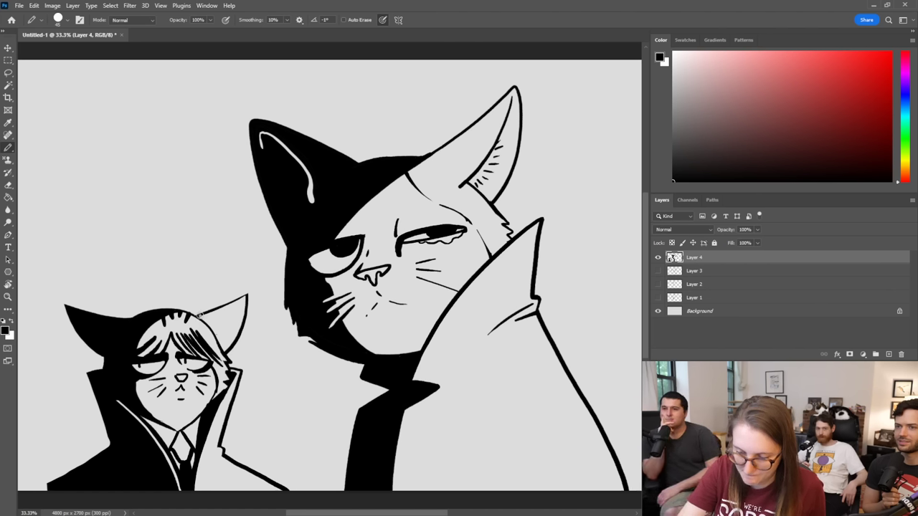
# Step: Shade the base of the small cat's right ear in black and fill the rest of the ear with fine hatching
pyautogui.moveTo(205, 316)
pyautogui.mouseDown()
pyautogui.moveTo(215, 337)
pyautogui.moveTo(220, 316)
pyautogui.moveTo(220, 344)
pyautogui.moveTo(222, 323)
pyautogui.moveTo(227, 335)
pyautogui.moveTo(238, 314)
pyautogui.moveTo(226, 322)
pyautogui.moveTo(208, 316)
pyautogui.moveTo(236, 322)
pyautogui.mouseUp()
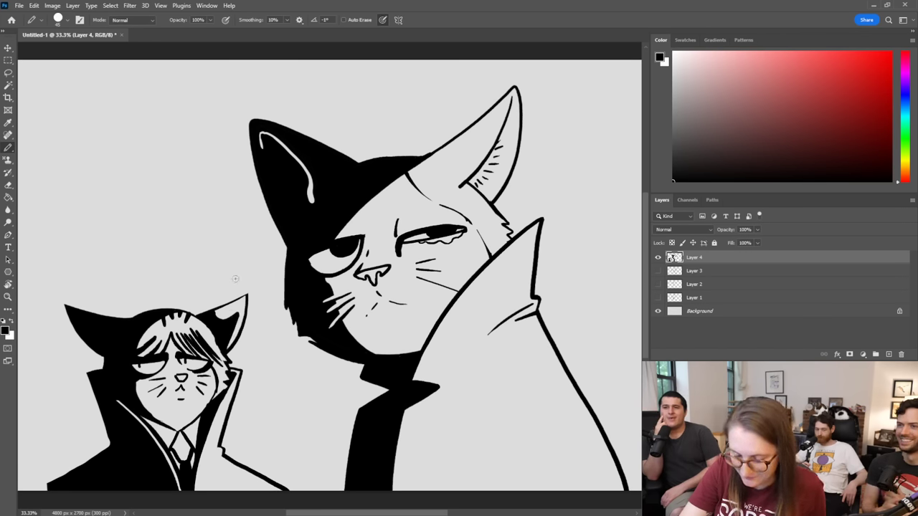
pyautogui.press('e')
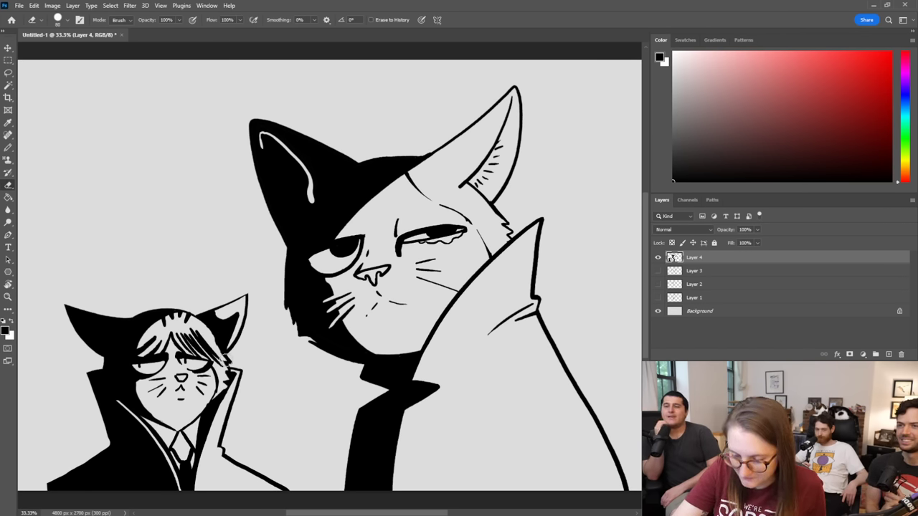
pyautogui.press('b')
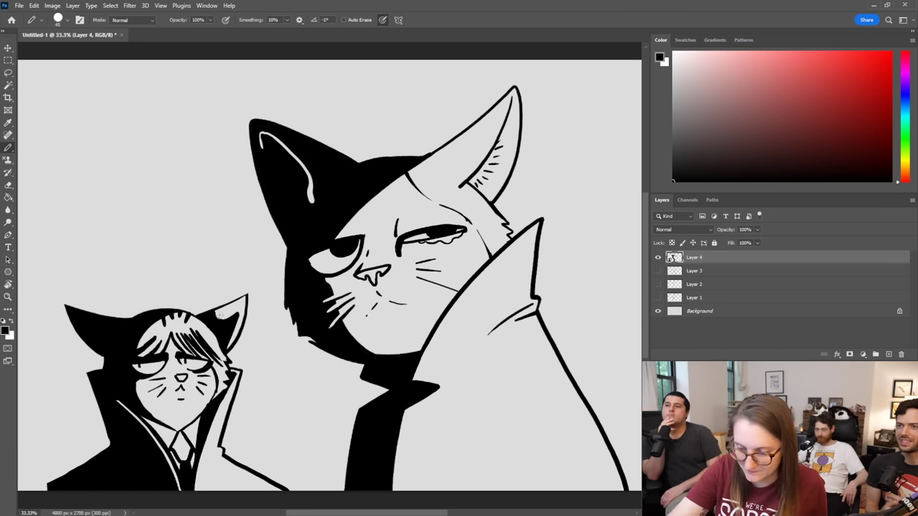
pyautogui.moveTo(215, 315)
pyautogui.mouseDown()
pyautogui.moveTo(226, 321)
pyautogui.moveTo(247, 297)
pyautogui.mouseUp()
pyautogui.moveTo(236, 305); pyautogui.dragTo(243, 296)
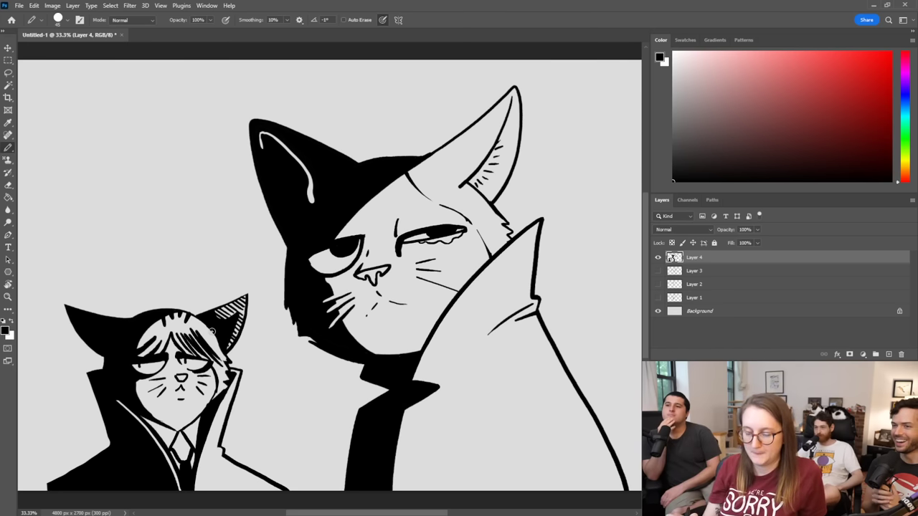
# Step: Erase the thick fringe above the small cat's right eye and redraw it as finer parallel strands
pyautogui.press('e')
pyautogui.moveTo(180, 330)
pyautogui.mouseDown()
pyautogui.moveTo(205, 338)
pyautogui.moveTo(208, 345)
pyautogui.moveTo(188, 339)
pyautogui.moveTo(211, 357)
pyautogui.moveTo(216, 383)
pyautogui.mouseUp()
pyautogui.press('b')
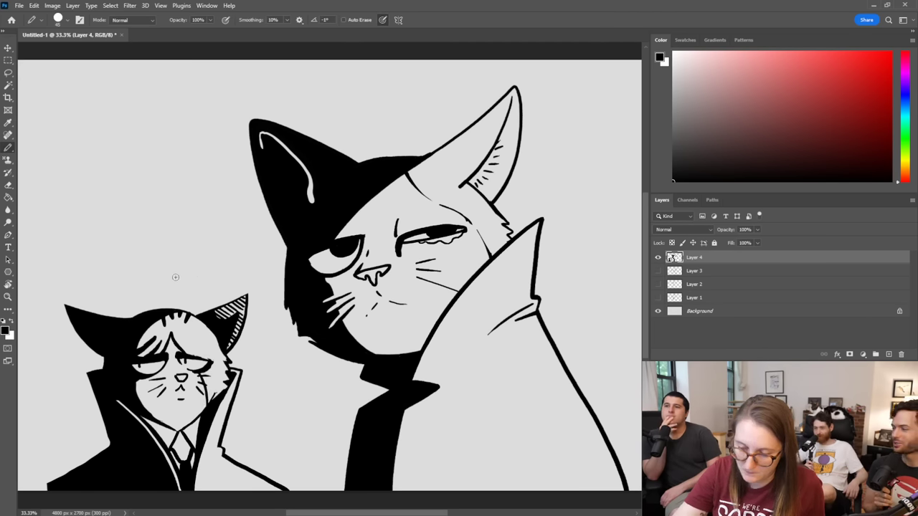
pyautogui.moveTo(173, 328)
pyautogui.mouseDown()
pyautogui.moveTo(205, 362)
pyautogui.moveTo(195, 330)
pyautogui.mouseUp()
pyautogui.moveTo(189, 324); pyautogui.dragTo(215, 364)
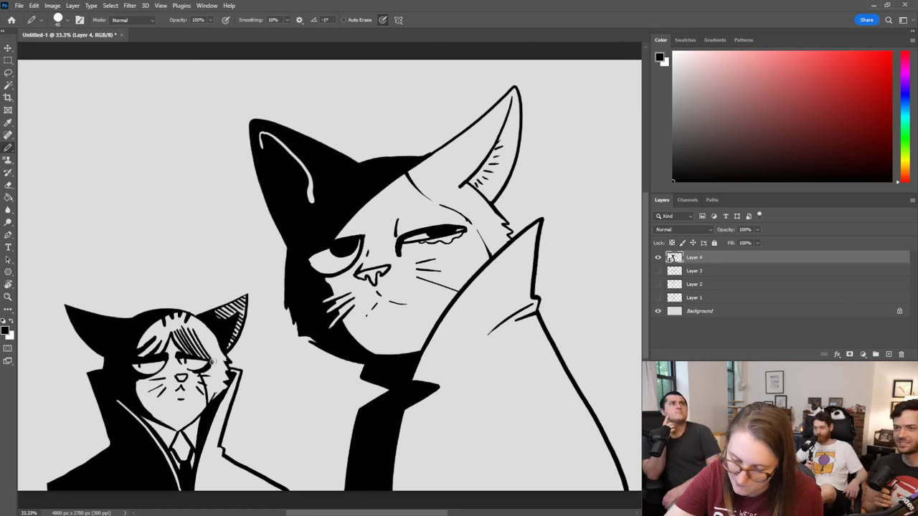
# Step: Extend the fine hatching down the right side of the small cat's face and dot tiny pupils into both eyes
pyautogui.moveTo(194, 328)
pyautogui.mouseDown()
pyautogui.moveTo(226, 378)
pyautogui.moveTo(199, 329)
pyautogui.moveTo(222, 359)
pyautogui.moveTo(209, 329)
pyautogui.moveTo(212, 403)
pyautogui.mouseUp()
pyautogui.moveTo(207, 372)
pyautogui.mouseDown()
pyautogui.moveTo(214, 402)
pyautogui.moveTo(214, 375)
pyautogui.moveTo(228, 399)
pyautogui.moveTo(214, 379)
pyautogui.moveTo(217, 401)
pyautogui.moveTo(208, 392)
pyautogui.moveTo(208, 400)
pyautogui.mouseUp()
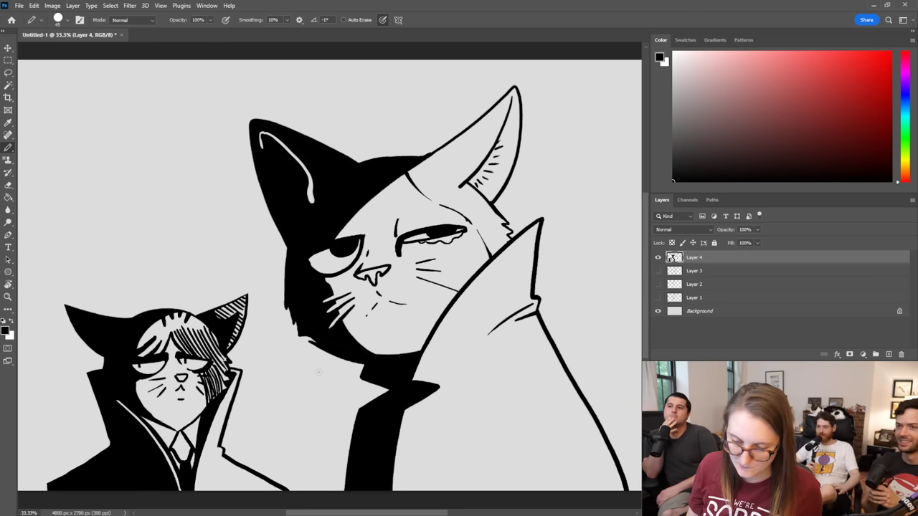
pyautogui.press('e')
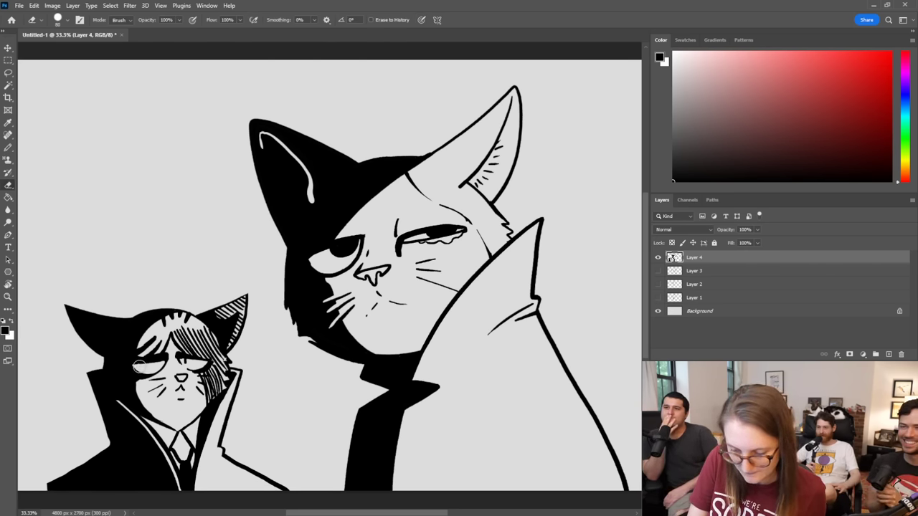
pyautogui.press('b')
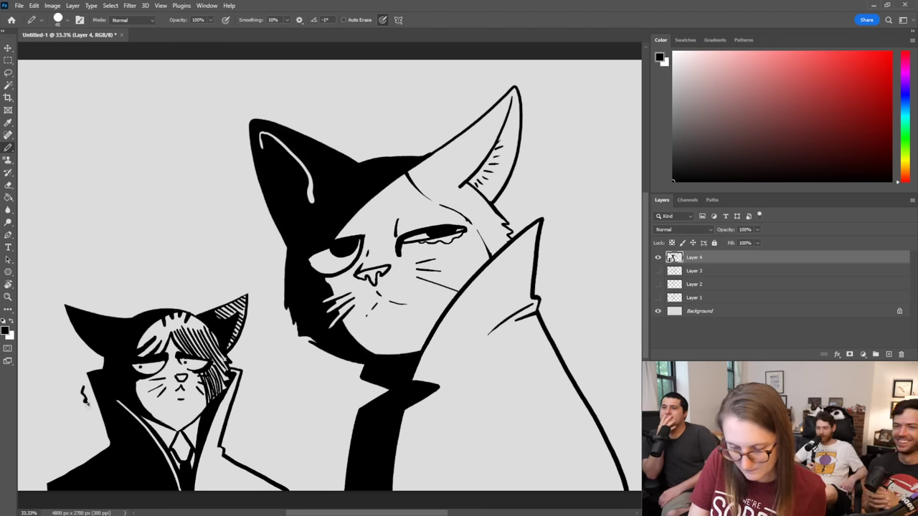
# Step: Draw clusters of short zigzag shiver lines on both sides of the small cat's coat and beside its right collar tip
pyautogui.hotkey('ctrl', 'z')
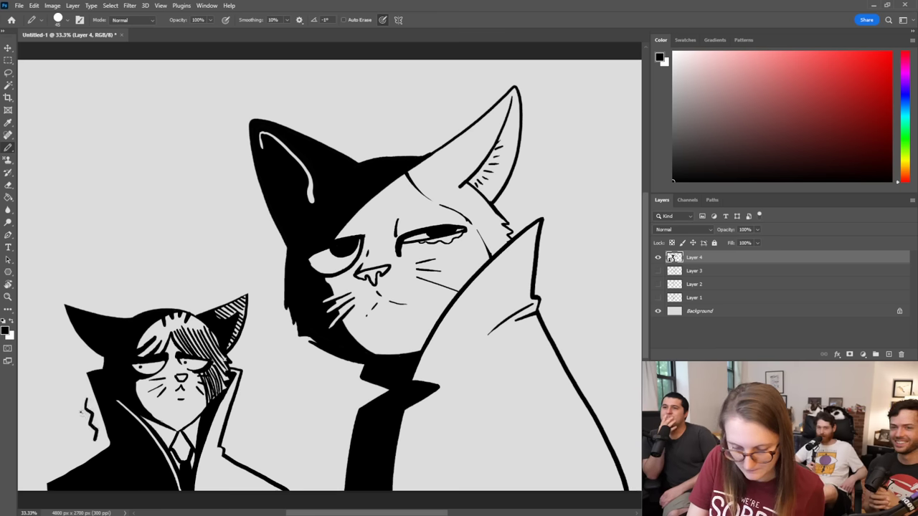
pyautogui.moveTo(80, 412); pyautogui.dragTo(81, 433)
pyautogui.moveTo(242, 413)
pyautogui.mouseDown()
pyautogui.moveTo(233, 452)
pyautogui.moveTo(248, 434)
pyautogui.mouseUp()
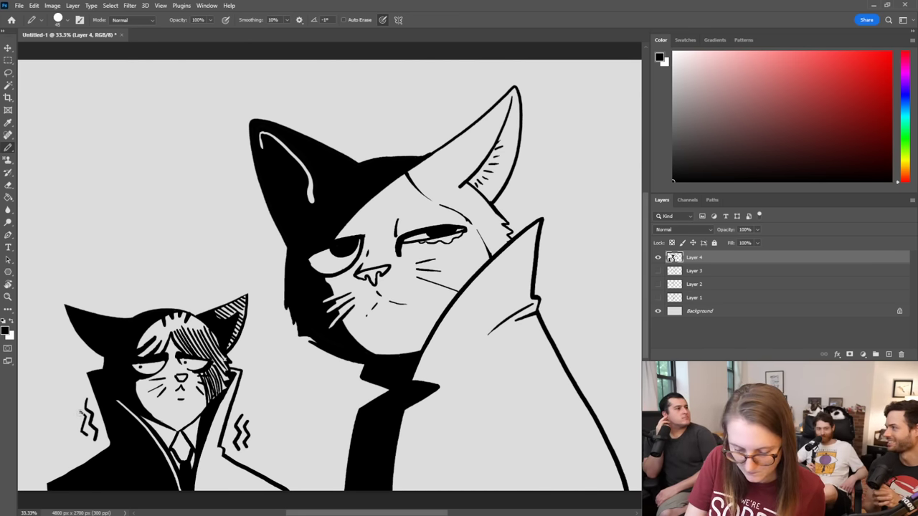
pyautogui.moveTo(75, 416); pyautogui.dragTo(79, 431)
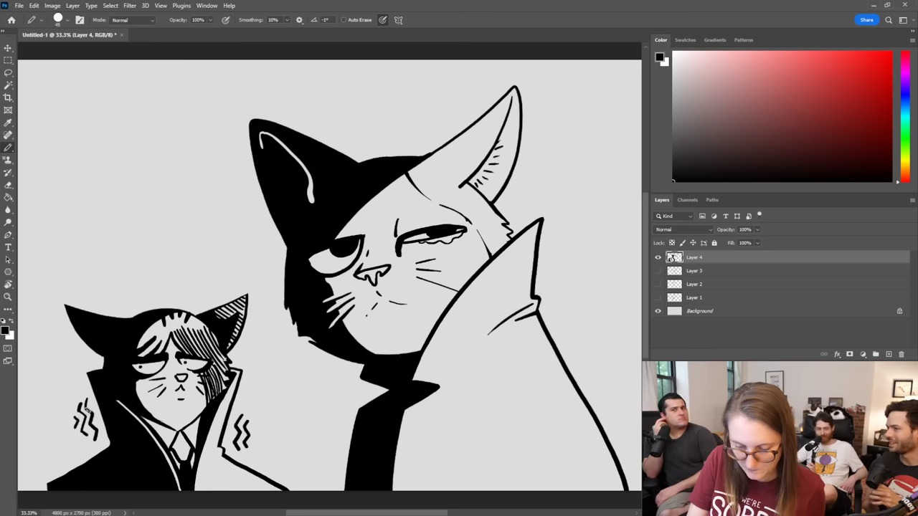
pyautogui.moveTo(255, 362)
pyautogui.mouseDown()
pyautogui.moveTo(252, 374)
pyautogui.moveTo(248, 361)
pyautogui.mouseUp()
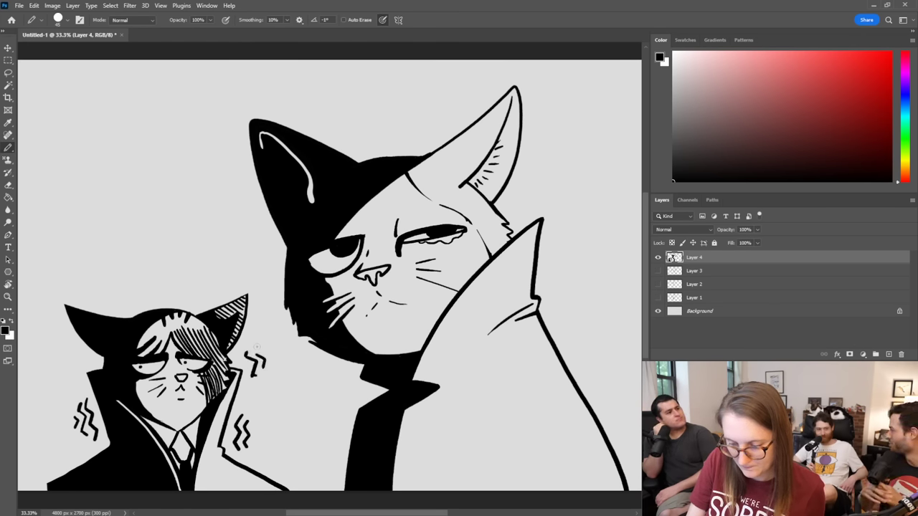
pyautogui.press('e')
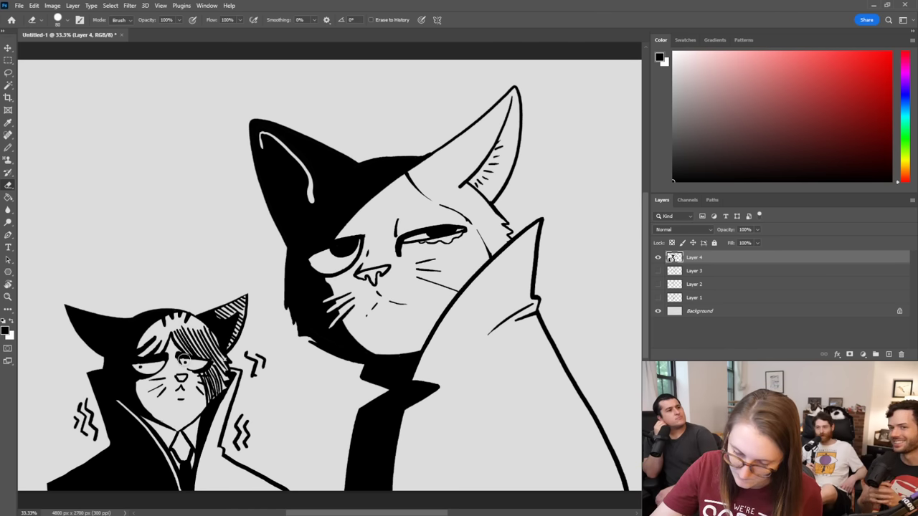
pyautogui.moveTo(183, 358)
pyautogui.mouseDown()
pyautogui.moveTo(201, 354)
pyautogui.moveTo(207, 364)
pyautogui.moveTo(189, 352)
pyautogui.moveTo(209, 356)
pyautogui.moveTo(208, 372)
pyautogui.mouseUp()
pyautogui.press('b')
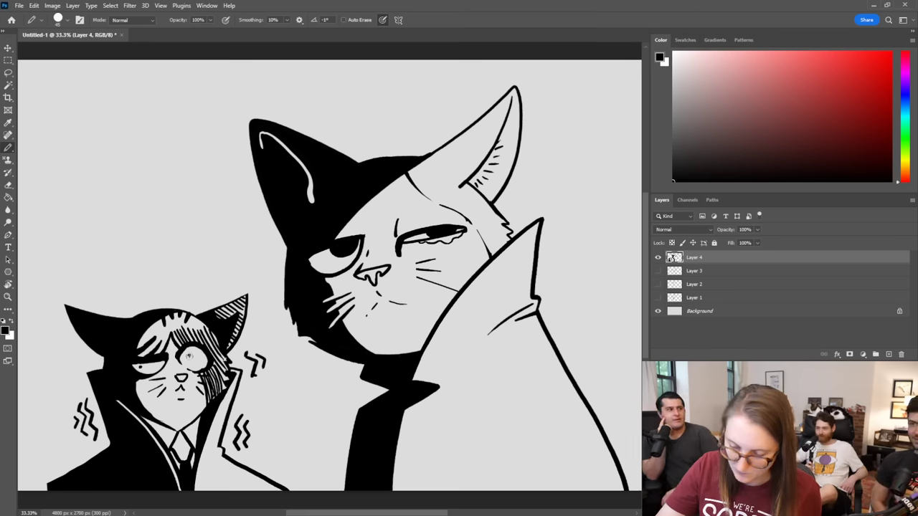
pyautogui.hotkey('ctrl', 'z')
pyautogui.hotkey('ctrl', 'z')
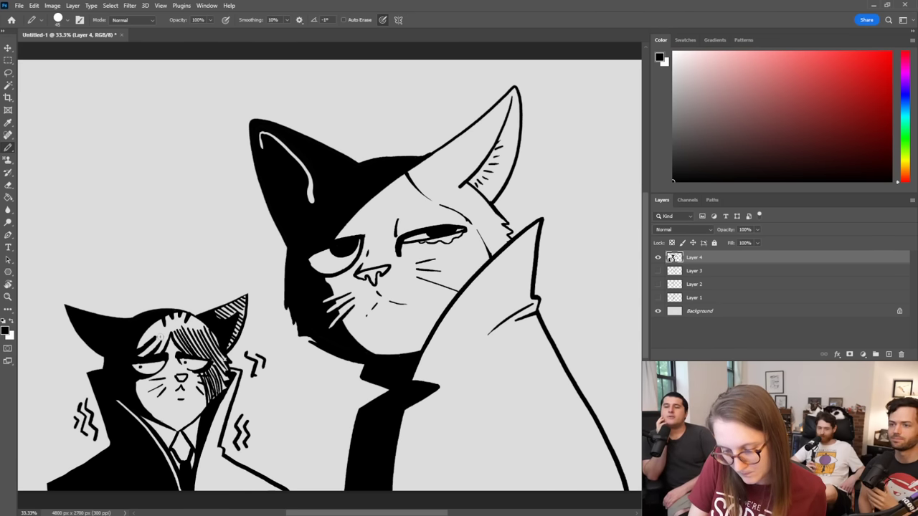
# Step: Cross-hatch the small cat's fringe and right cheek, extending the strokes over the crown of its head
pyautogui.moveTo(158, 340)
pyautogui.mouseDown()
pyautogui.moveTo(136, 358)
pyautogui.moveTo(134, 340)
pyautogui.mouseUp()
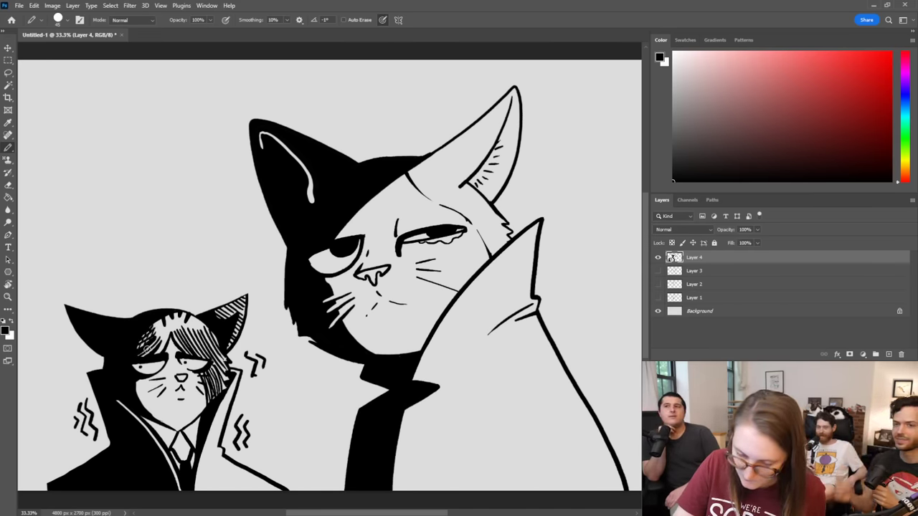
pyautogui.moveTo(167, 334)
pyautogui.mouseDown()
pyautogui.moveTo(189, 359)
pyautogui.moveTo(228, 341)
pyautogui.moveTo(204, 387)
pyautogui.mouseUp()
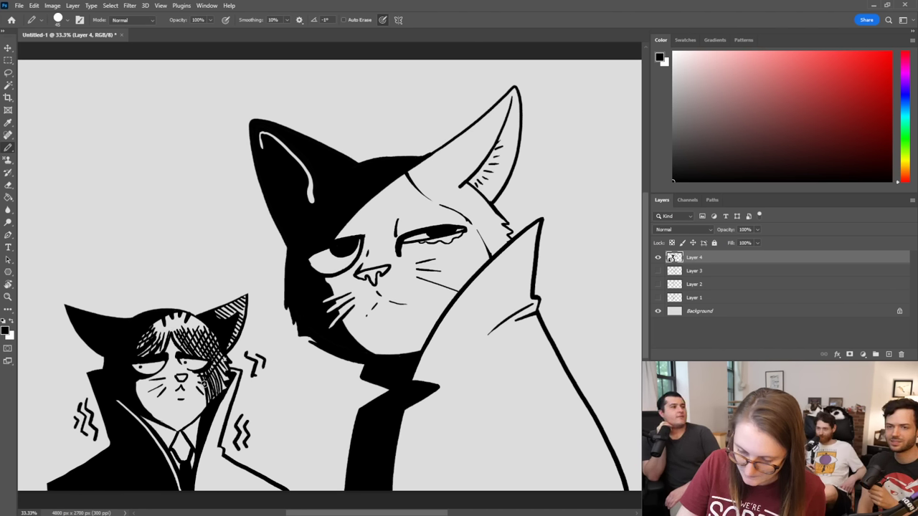
pyautogui.moveTo(231, 354)
pyautogui.mouseDown()
pyautogui.moveTo(211, 396)
pyautogui.moveTo(219, 390)
pyautogui.mouseUp()
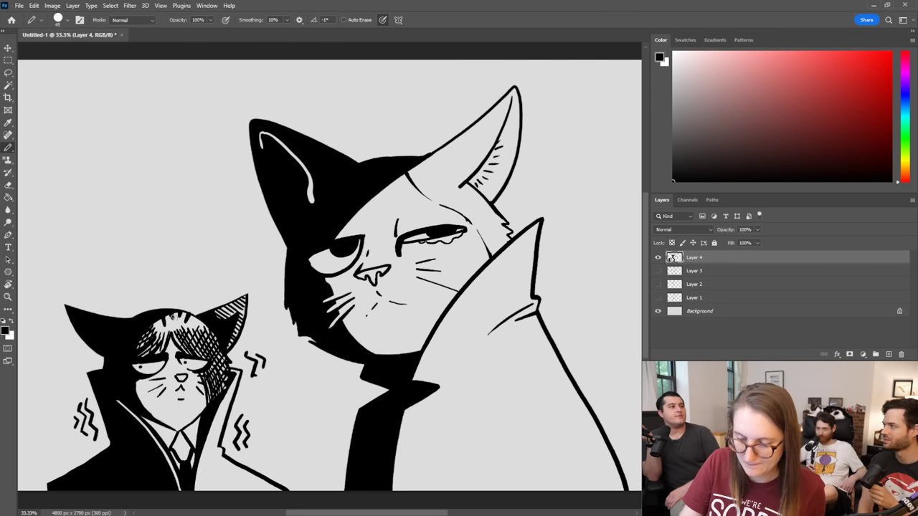
pyautogui.moveTo(175, 309)
pyautogui.mouseDown()
pyautogui.moveTo(152, 337)
pyautogui.moveTo(188, 336)
pyautogui.moveTo(195, 345)
pyautogui.mouseUp()
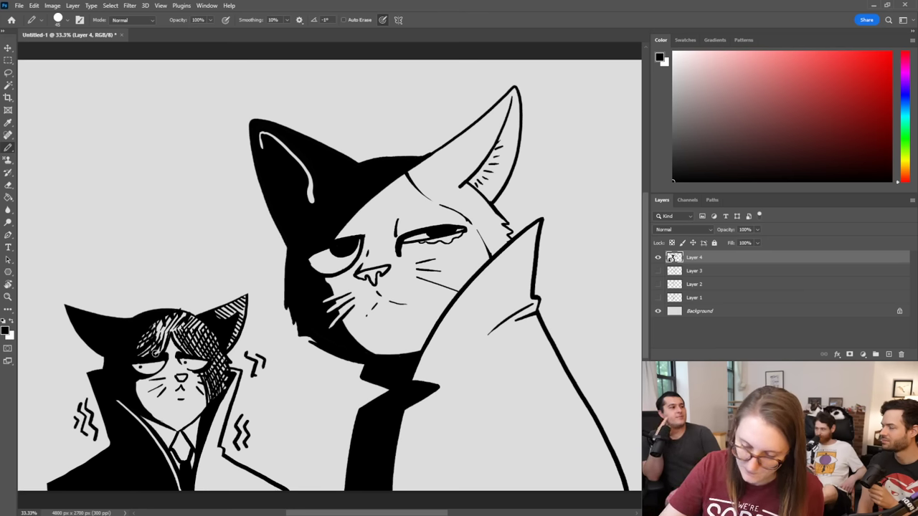
pyautogui.moveTo(164, 311)
pyautogui.mouseDown()
pyautogui.moveTo(176, 332)
pyautogui.moveTo(177, 310)
pyautogui.moveTo(179, 333)
pyautogui.moveTo(184, 315)
pyautogui.moveTo(212, 347)
pyautogui.mouseUp()
# Step: Draw ragged hair tufts along the top of the small cat's head and erase a highlight line inside its left ear
pyautogui.press('e')
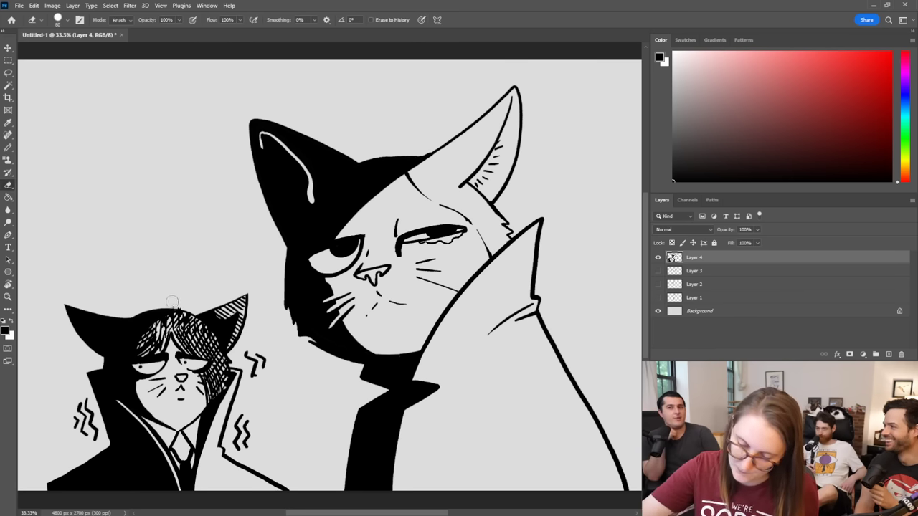
pyautogui.press('b')
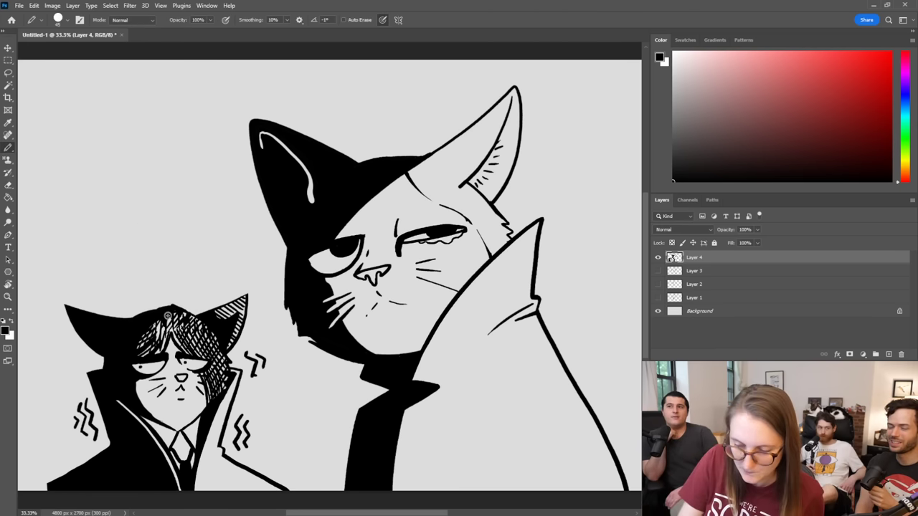
pyautogui.moveTo(154, 302); pyautogui.dragTo(158, 310)
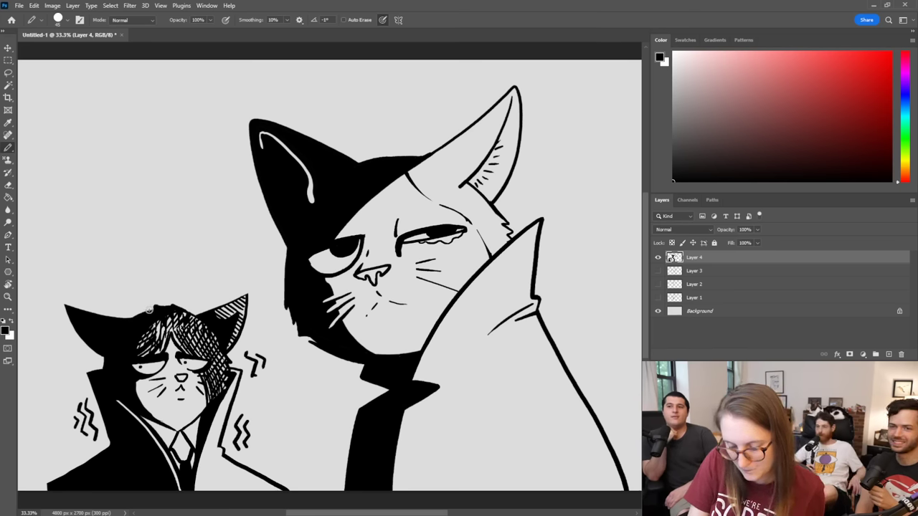
pyautogui.moveTo(132, 314); pyautogui.dragTo(154, 308)
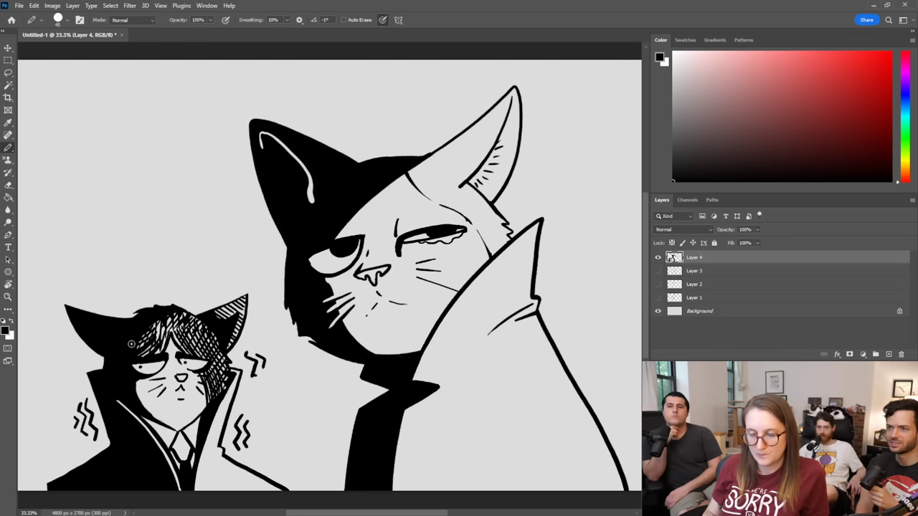
pyautogui.press('e')
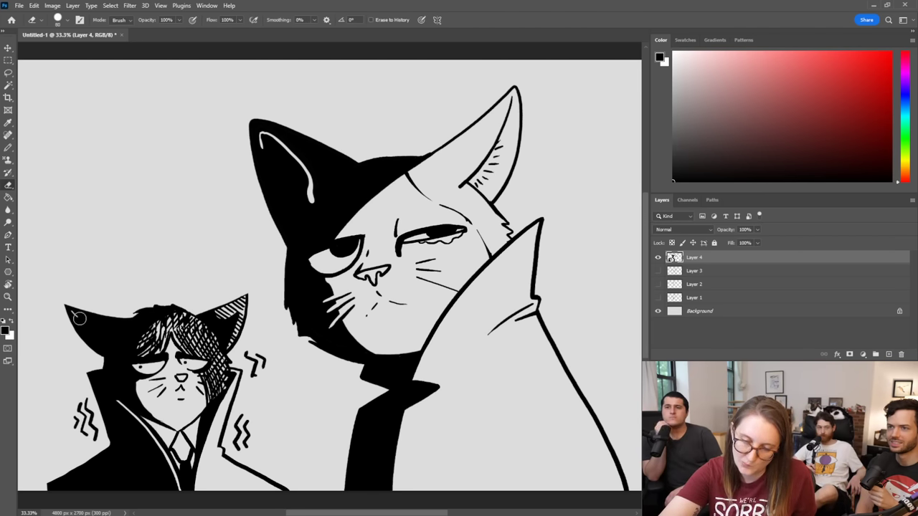
pyautogui.moveTo(79, 318); pyautogui.dragTo(113, 347)
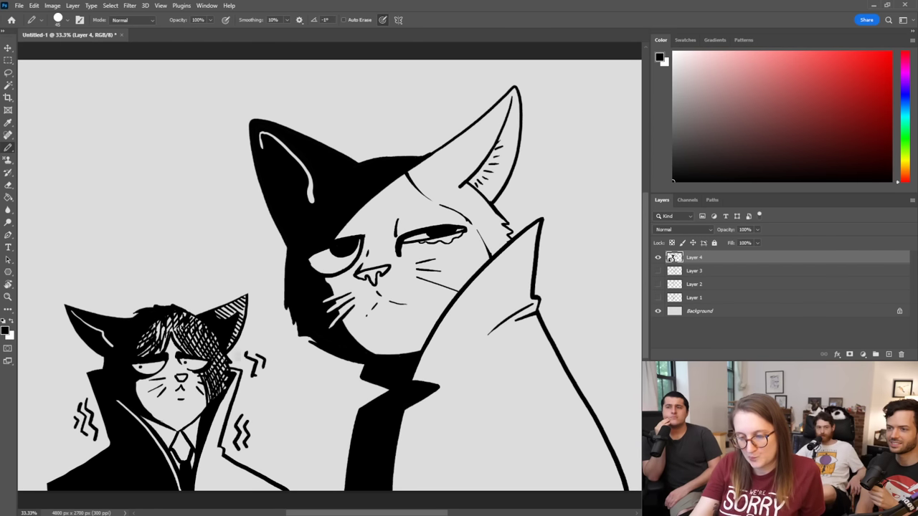
# Step: Draw long inner edge lines down the small cat's right lapel and a short fold line below the collar notch
pyautogui.moveTo(240, 373); pyautogui.dragTo(198, 477)
pyautogui.press('b')
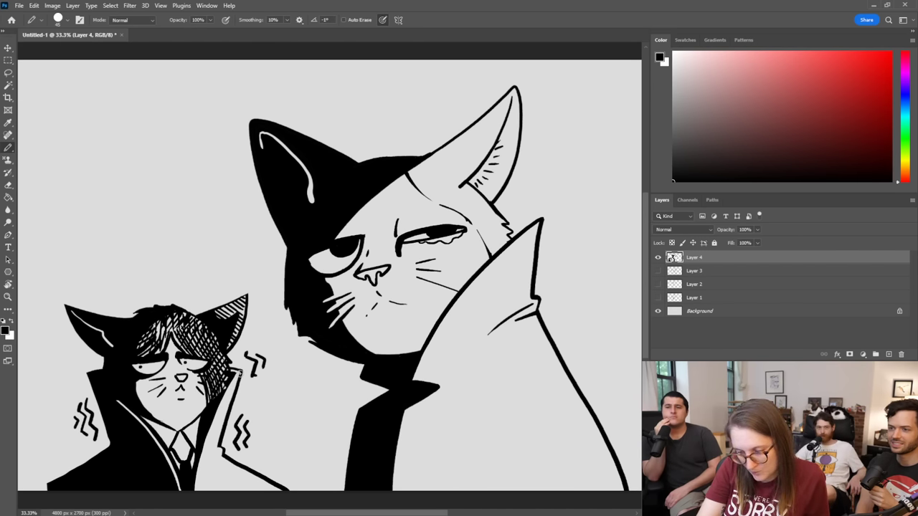
pyautogui.moveTo(240, 372); pyautogui.dragTo(208, 449)
pyautogui.moveTo(223, 406); pyautogui.dragTo(205, 479)
pyautogui.hotkey('ctrl', 'z')
pyautogui.moveTo(220, 410); pyautogui.dragTo(197, 492)
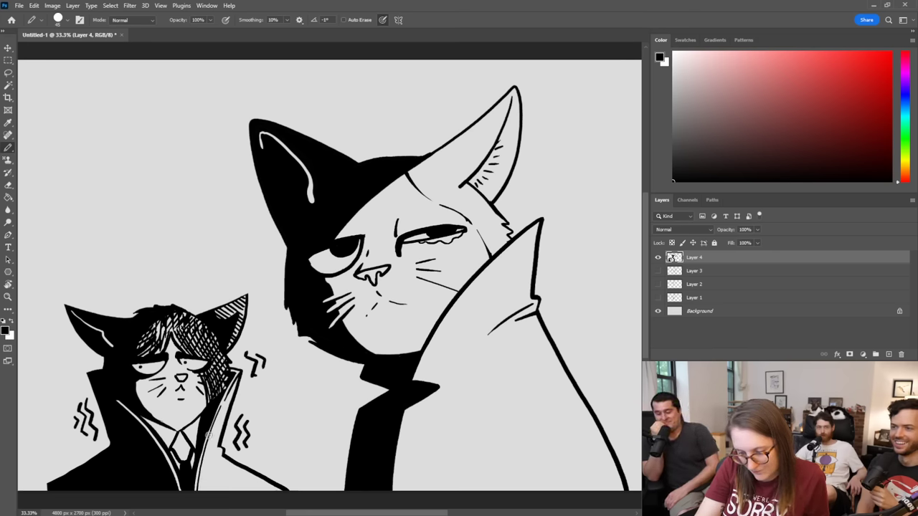
pyautogui.moveTo(220, 447); pyautogui.dragTo(211, 470)
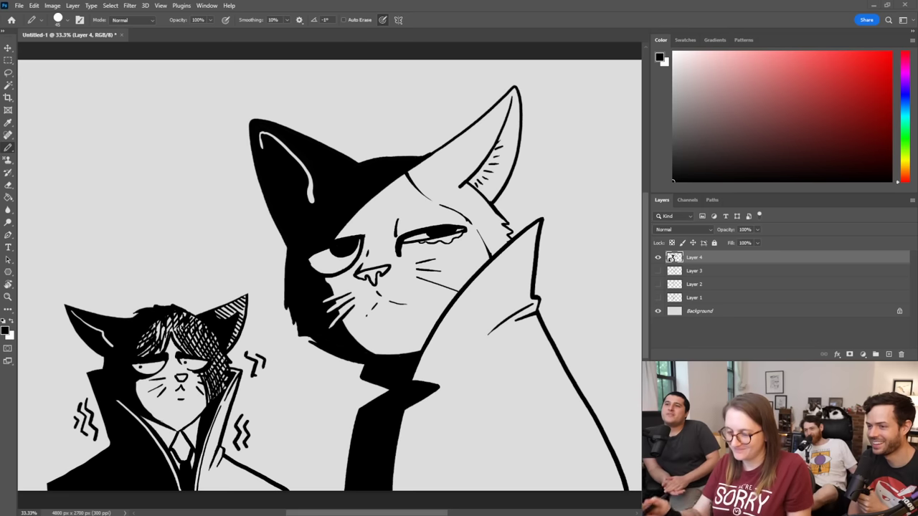
# Step: Draw thin fold lines on the large cat's coat and erase fine whisker lines through the hatching on the small cat's right cheek
pyautogui.moveTo(524, 340); pyautogui.dragTo(566, 428)
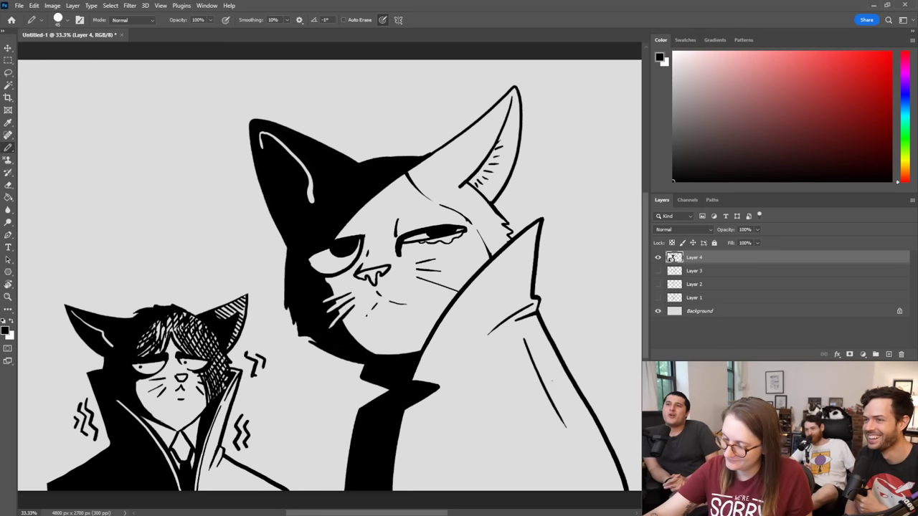
pyautogui.hotkey('ctrl', 'z')
pyautogui.moveTo(503, 343); pyautogui.dragTo(489, 429)
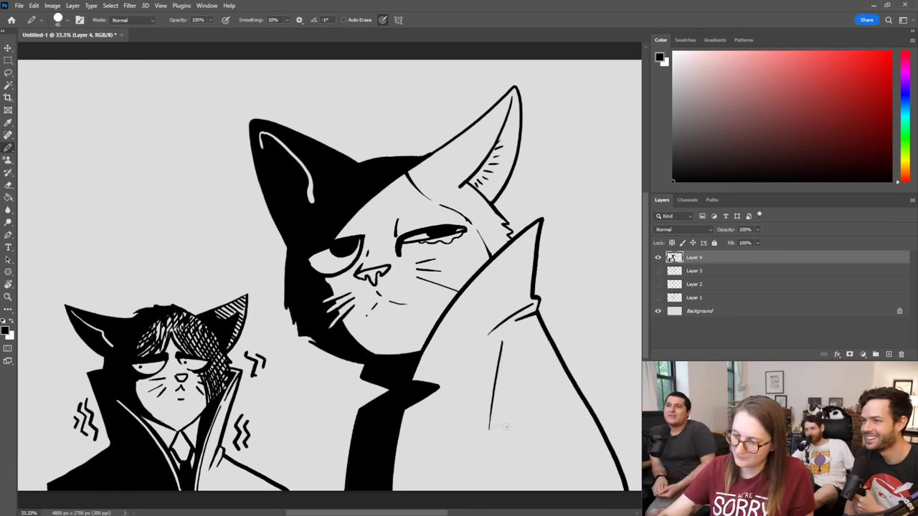
pyautogui.moveTo(540, 468)
pyautogui.mouseDown()
pyautogui.moveTo(495, 448)
pyautogui.moveTo(443, 456)
pyautogui.moveTo(399, 491)
pyautogui.mouseUp()
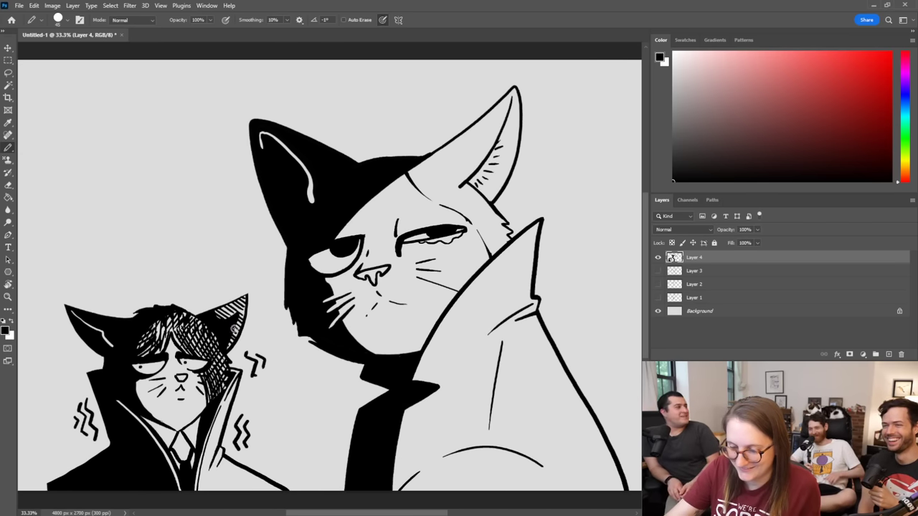
pyautogui.press('e')
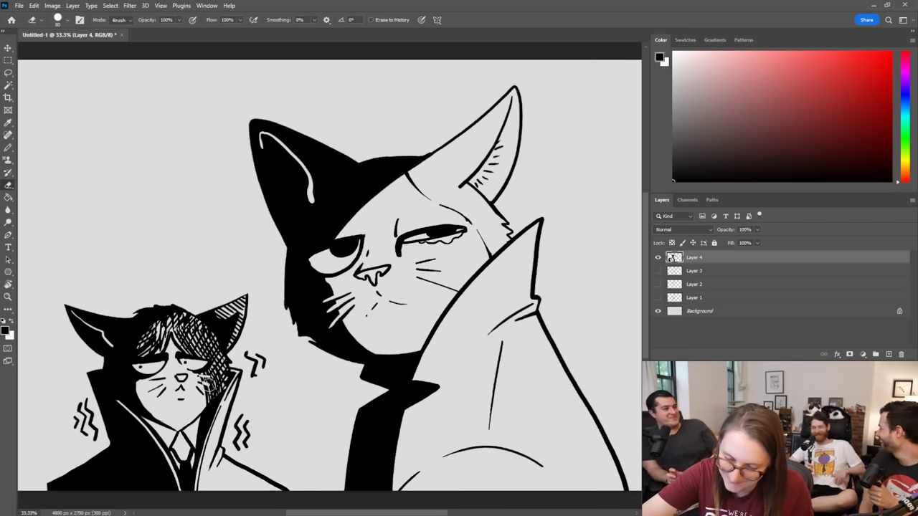
pyautogui.press('b')
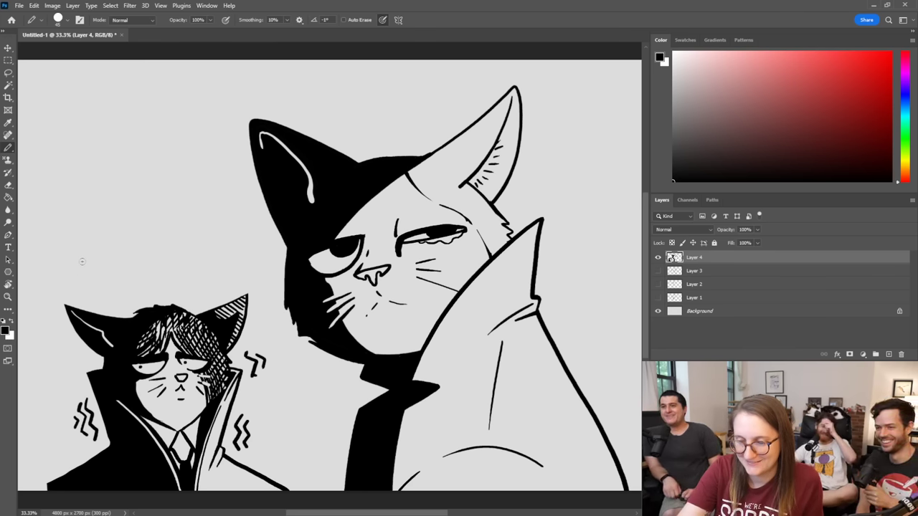
# Step: Draw a thick diagonal boundary from the canvas's upper edge to the large cat and an offset outline around its left ear
pyautogui.moveTo(353, 150); pyautogui.dragTo(477, 61)
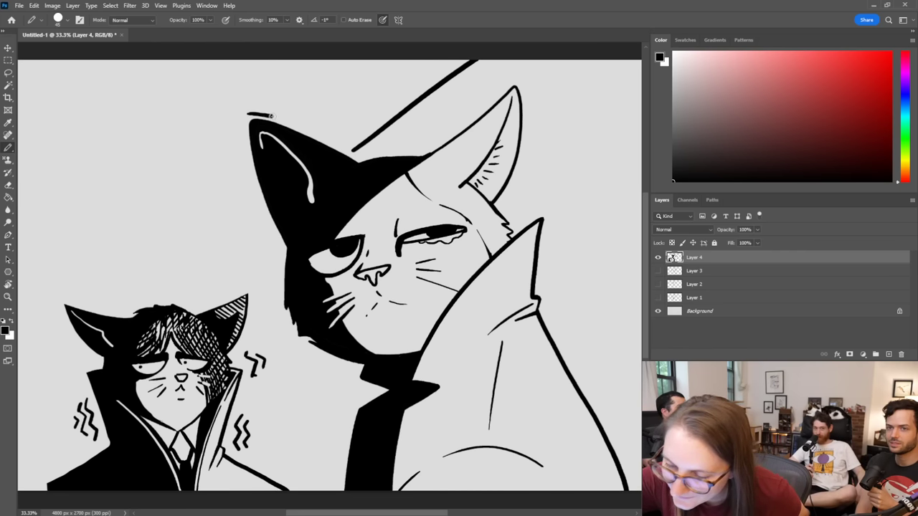
pyautogui.moveTo(322, 133); pyautogui.dragTo(343, 146)
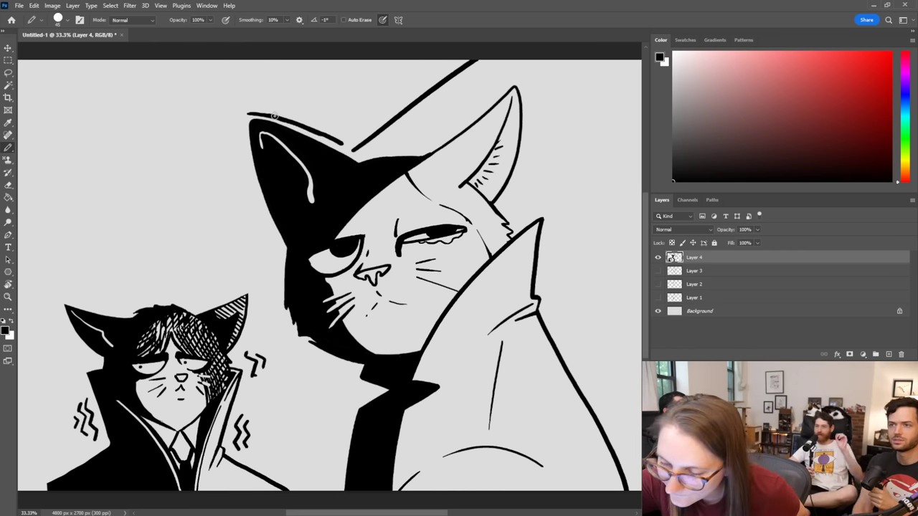
pyautogui.moveTo(274, 117); pyautogui.dragTo(342, 147)
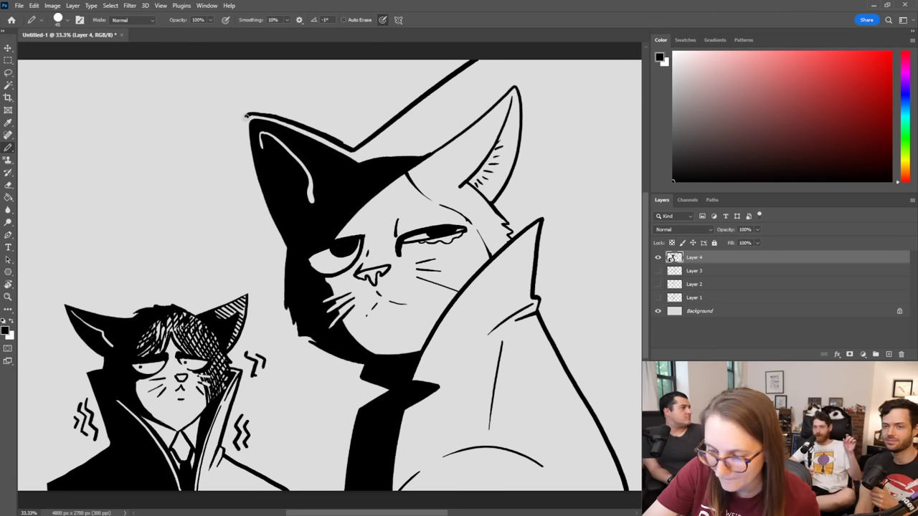
pyautogui.moveTo(246, 115)
pyautogui.mouseDown()
pyautogui.moveTo(253, 188)
pyautogui.moveTo(273, 238)
pyautogui.moveTo(190, 301)
pyautogui.mouseUp()
pyautogui.hotkey('ctrl', 'z')
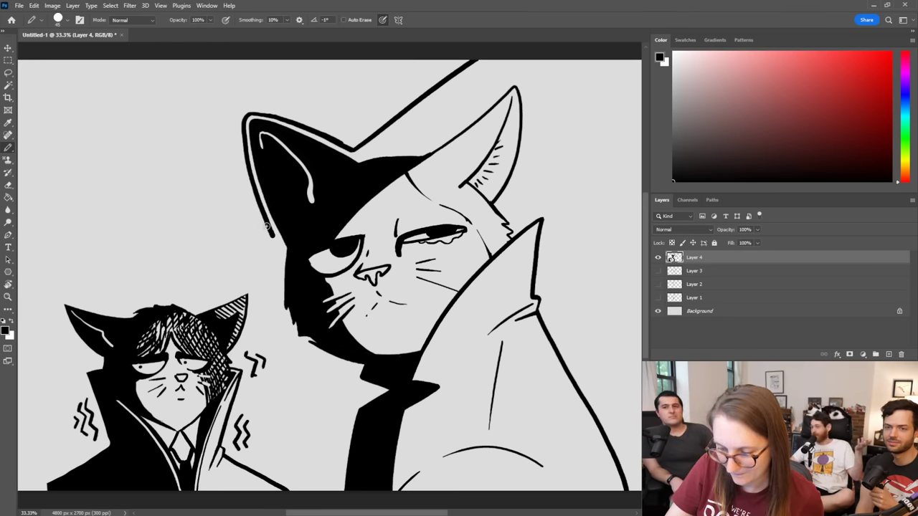
# Step: Continue the boundary diagonally to the small cat and around its left side, then fill the background beyond it with black
pyautogui.moveTo(269, 228); pyautogui.dragTo(183, 299)
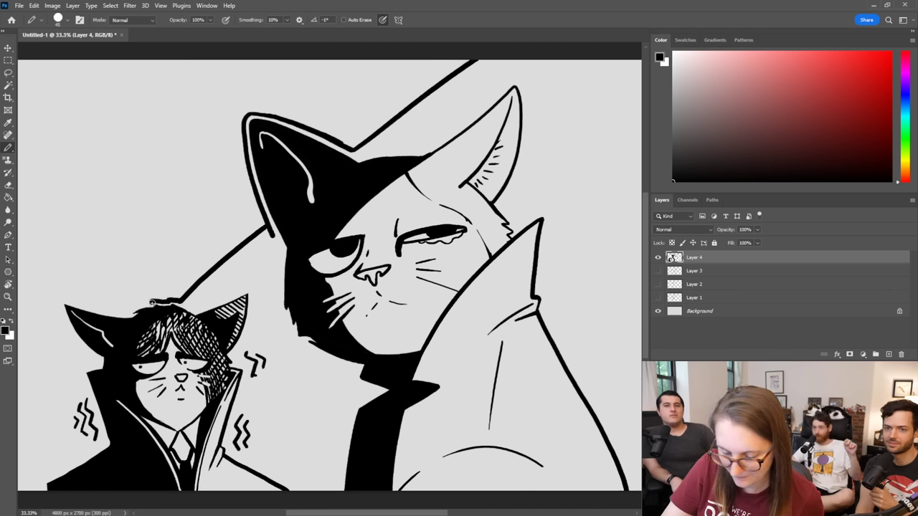
pyautogui.moveTo(146, 302)
pyautogui.mouseDown()
pyautogui.moveTo(59, 301)
pyautogui.moveTo(71, 337)
pyautogui.moveTo(100, 362)
pyautogui.moveTo(79, 373)
pyautogui.moveTo(106, 445)
pyautogui.mouseUp()
pyautogui.moveTo(82, 374)
pyautogui.mouseDown()
pyautogui.moveTo(103, 440)
pyautogui.moveTo(39, 491)
pyautogui.mouseUp()
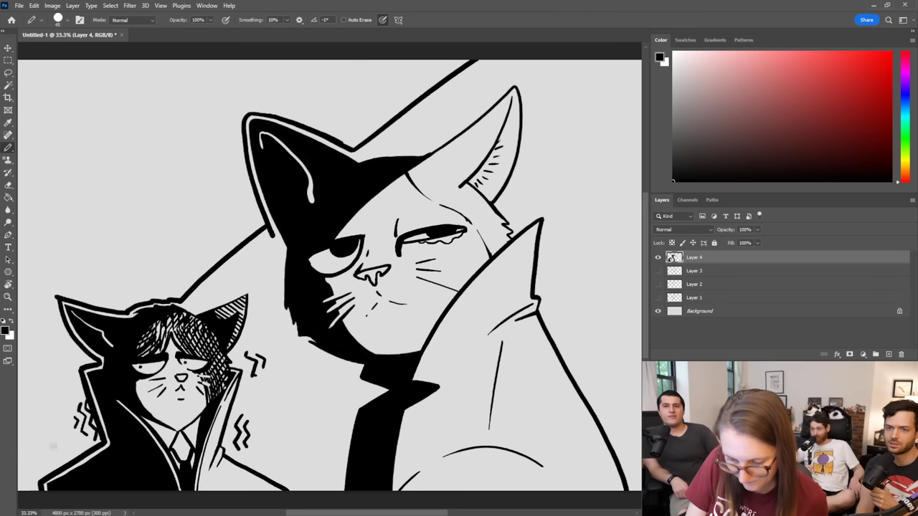
pyautogui.press('g')
pyautogui.click(178, 251)
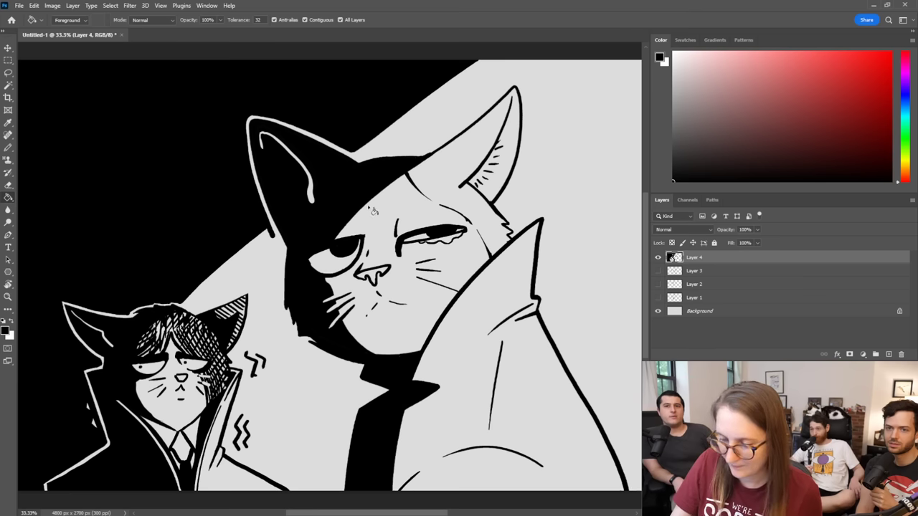
# Step: Draw a thick diagonal black line from the large cat's right coat edge to the canvas's right edge
pyautogui.press('e')
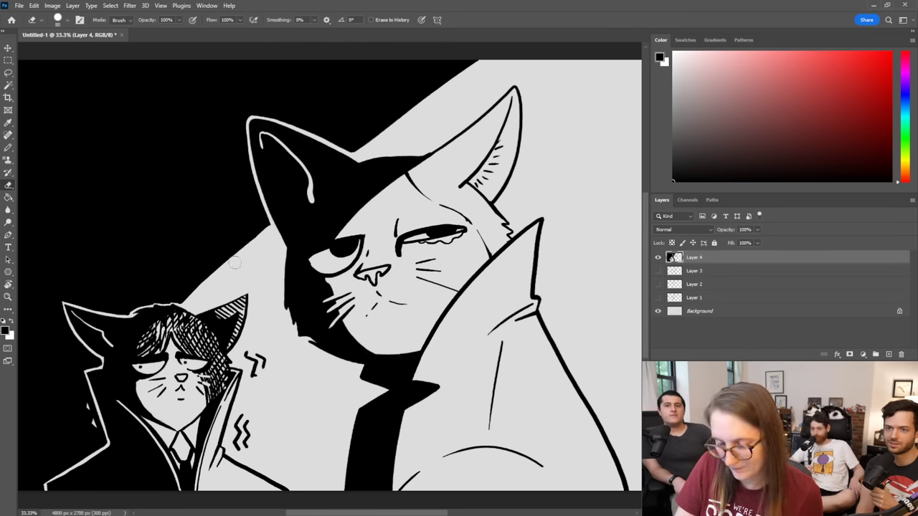
pyautogui.press('b')
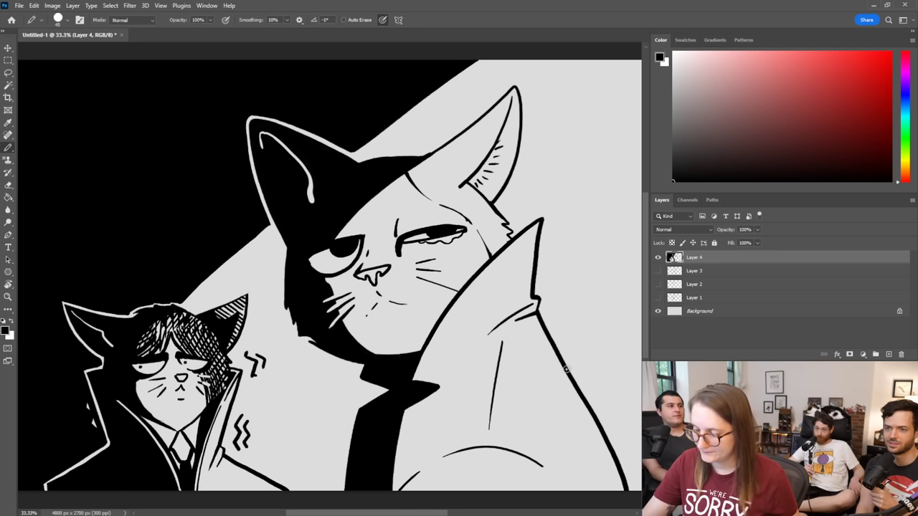
pyautogui.press('g')
pyautogui.click(592, 284)
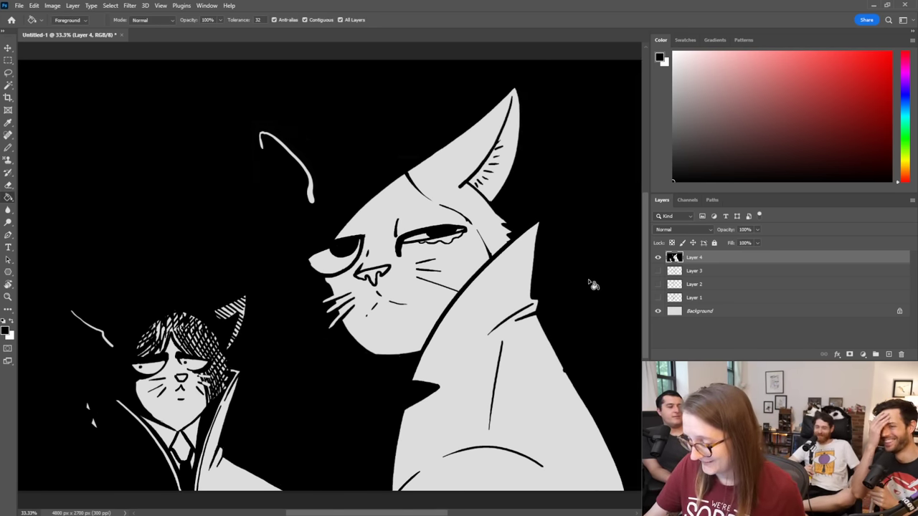
pyautogui.hotkey('ctrl', 'z')
pyautogui.click(594, 376)
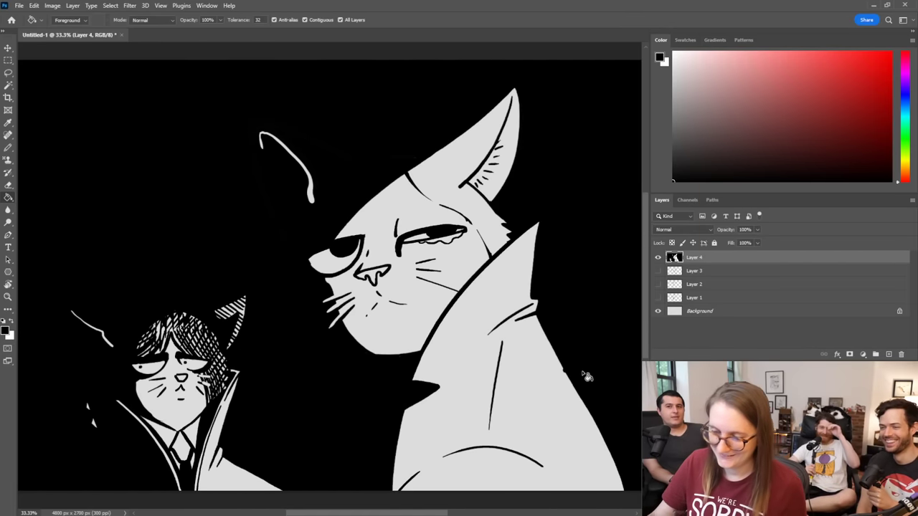
pyautogui.hotkey('ctrl', 'z')
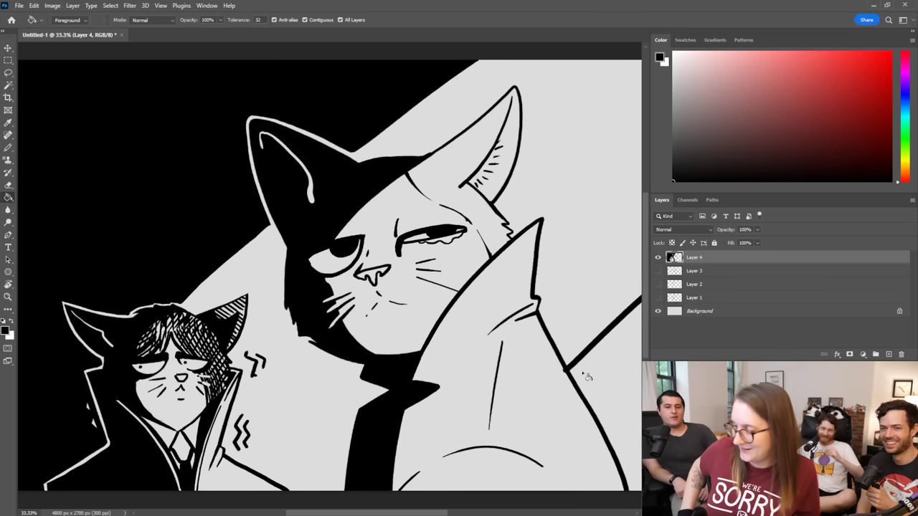
# Step: Add a new layer beneath the line art and paint black over the pale outline around the large cat's left ear
pyautogui.click(745, 272)
pyautogui.click(888, 355)
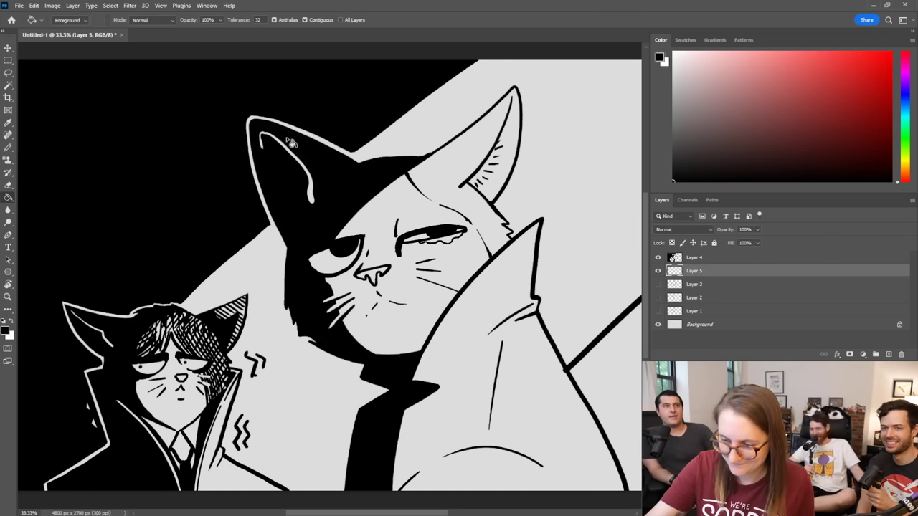
pyautogui.press('b')
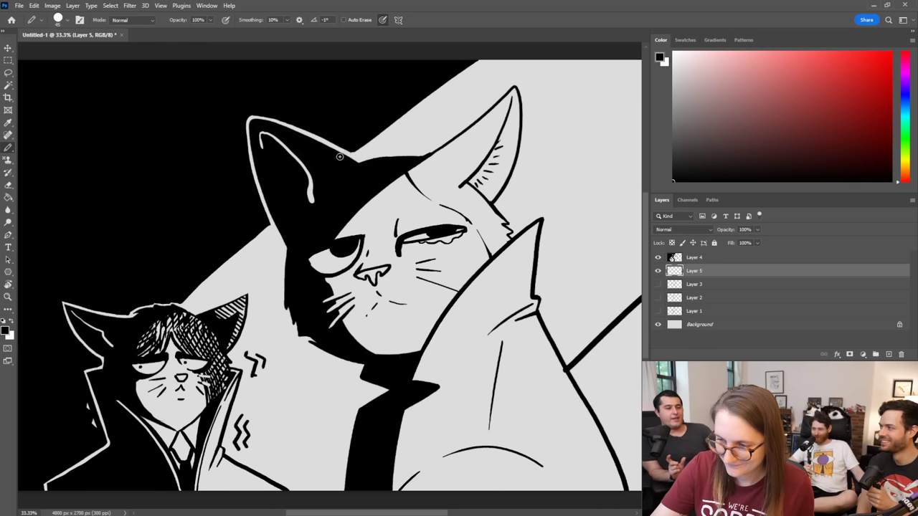
pyautogui.moveTo(342, 156)
pyautogui.mouseDown()
pyautogui.moveTo(353, 149)
pyautogui.moveTo(248, 120)
pyautogui.moveTo(259, 199)
pyautogui.mouseUp()
pyautogui.press('g')
pyautogui.click(306, 152)
pyautogui.hotkey('ctrl', 'z')
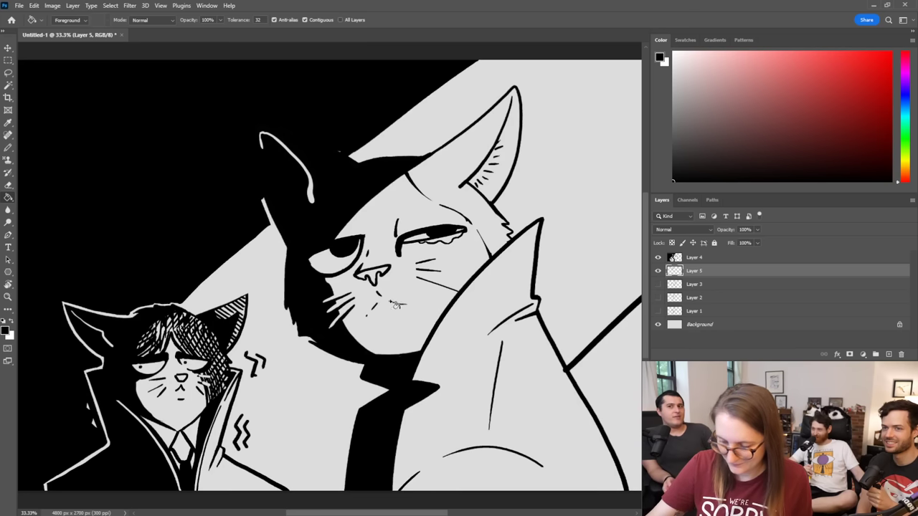
# Step: Black out the rest of the ear's pale outline and fill the area between the two cats with black, sampling all layers
pyautogui.press('b')
pyautogui.moveTo(260, 195); pyautogui.dragTo(272, 222)
pyautogui.press('g')
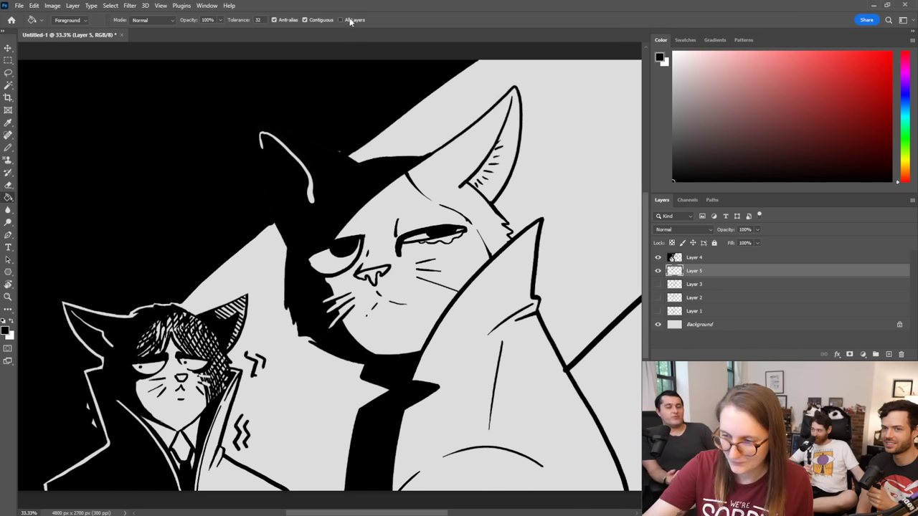
pyautogui.click(272, 295)
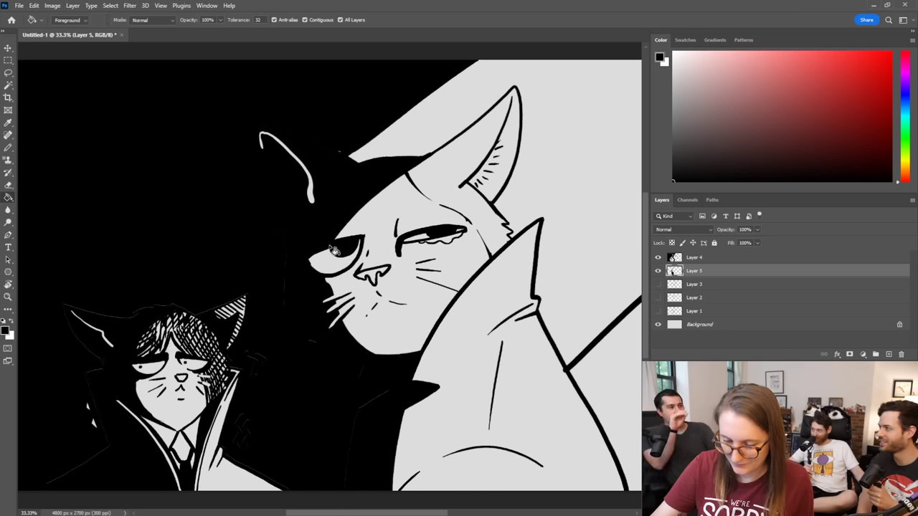
# Step: Reduce the black fill layer's opacity to 68% and lock the transparent pixels of the line-art layer, Layer 4
pyautogui.press('b')
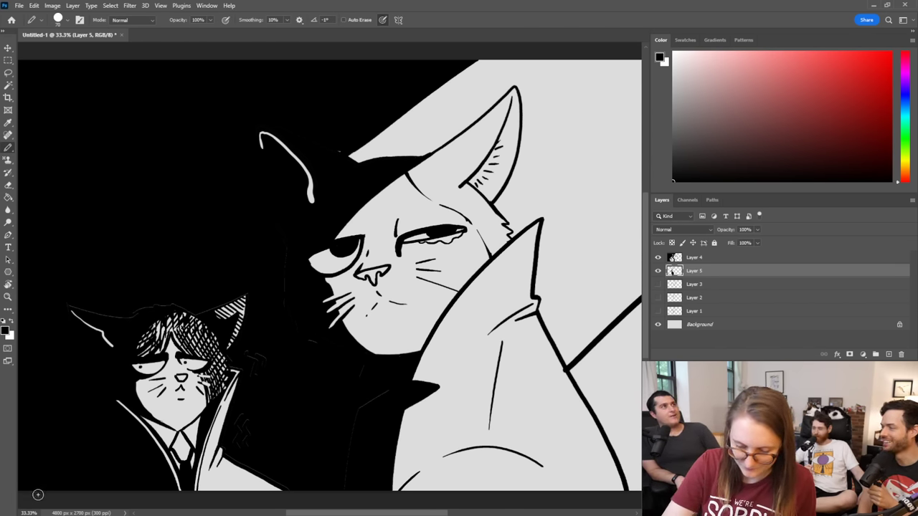
pyautogui.moveTo(742, 229); pyautogui.dragTo(705, 239)
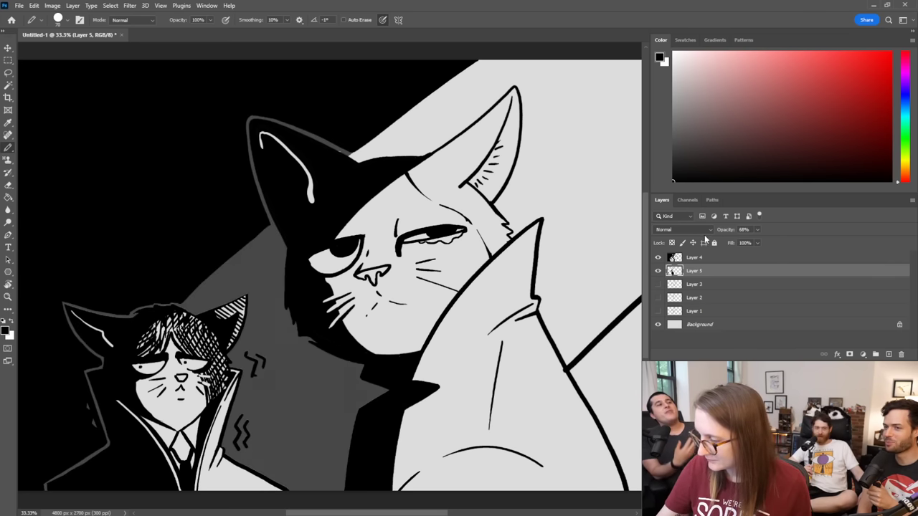
pyautogui.click(741, 259)
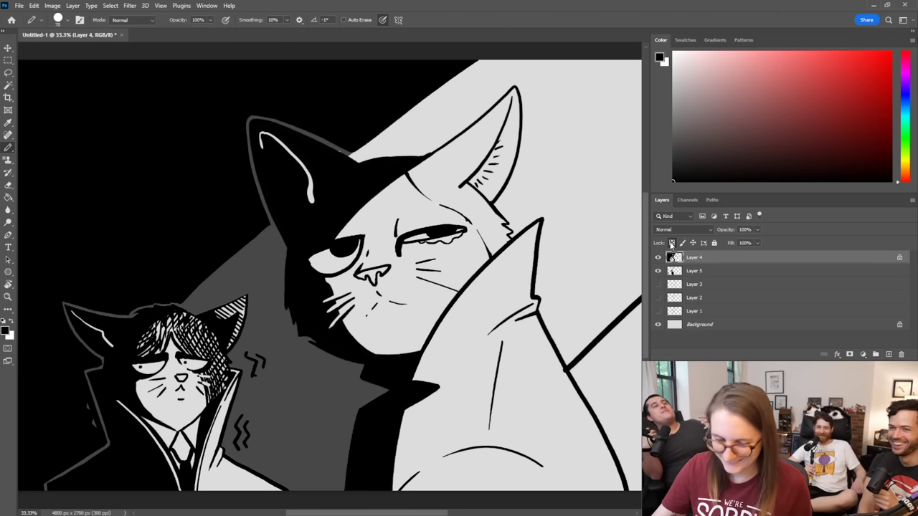
# Step: Paint a white outline along both edges of the large cat's left ear and down its left cheek fur to the collar
pyautogui.press('x')
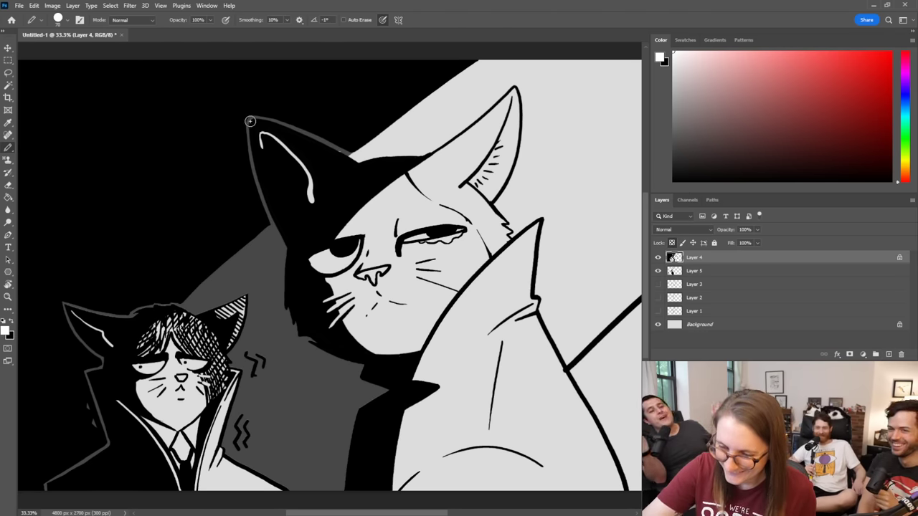
pyautogui.moveTo(250, 121); pyautogui.dragTo(257, 168)
pyautogui.hotkey('ctrl', 'z')
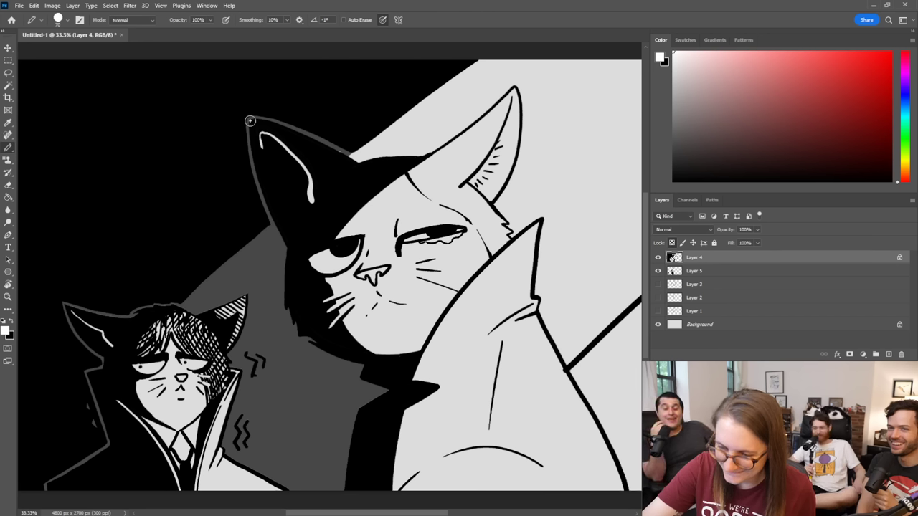
pyautogui.moveTo(249, 121)
pyautogui.mouseDown()
pyautogui.moveTo(287, 246)
pyautogui.moveTo(287, 307)
pyautogui.mouseUp()
pyautogui.hotkey('ctrl', 'z')
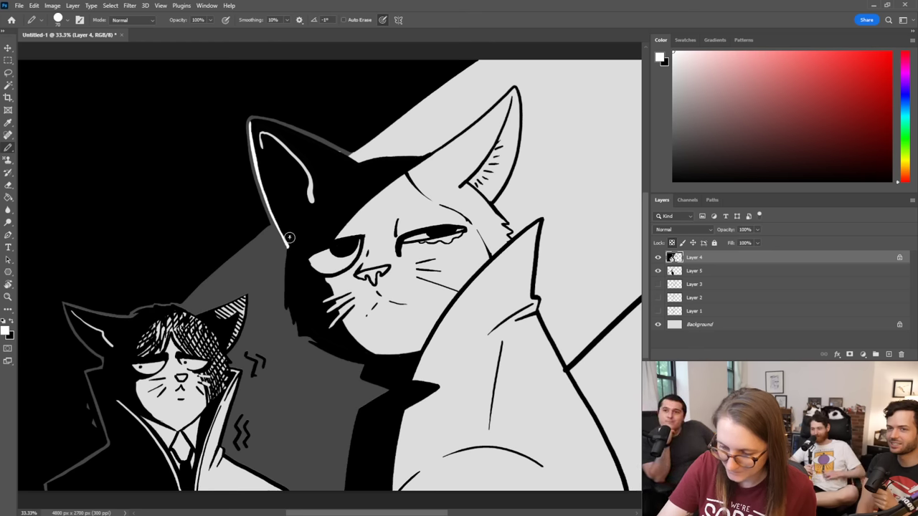
pyautogui.moveTo(289, 237); pyautogui.dragTo(289, 326)
pyautogui.moveTo(292, 293)
pyautogui.mouseDown()
pyautogui.moveTo(291, 335)
pyautogui.moveTo(299, 312)
pyautogui.moveTo(300, 343)
pyautogui.moveTo(321, 341)
pyautogui.moveTo(363, 362)
pyautogui.mouseUp()
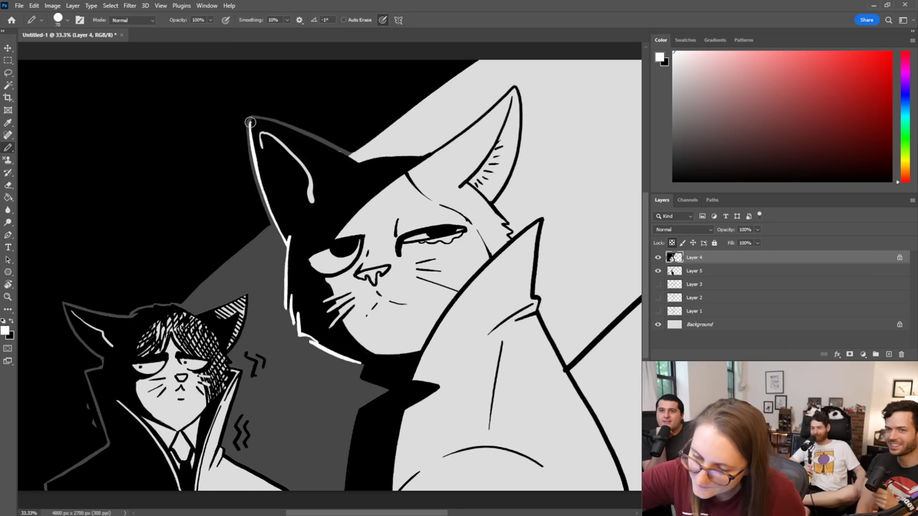
pyautogui.moveTo(249, 123)
pyautogui.mouseDown()
pyautogui.moveTo(276, 123)
pyautogui.moveTo(348, 154)
pyautogui.mouseUp()
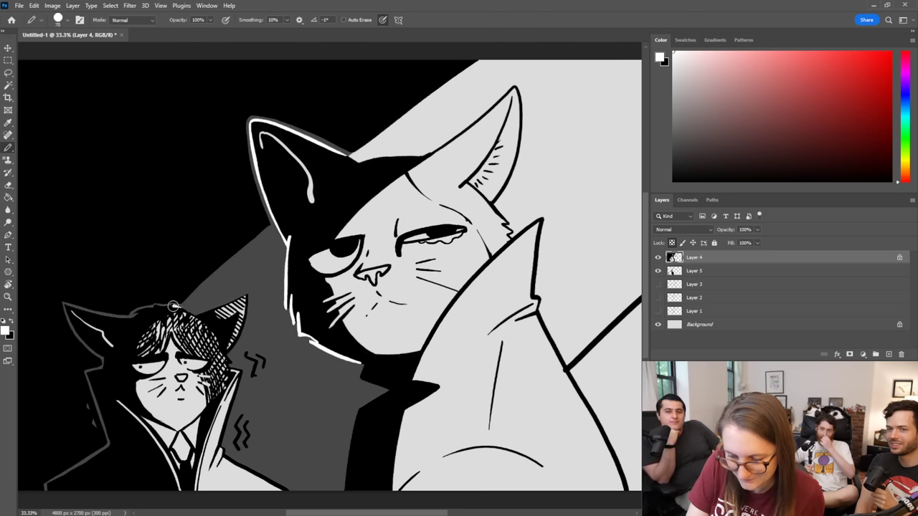
# Step: Paint a white outline over the top of the small cat's head, around its left ear and along the collar notch
pyautogui.moveTo(174, 306)
pyautogui.mouseDown()
pyautogui.moveTo(119, 319)
pyautogui.moveTo(63, 305)
pyautogui.mouseUp()
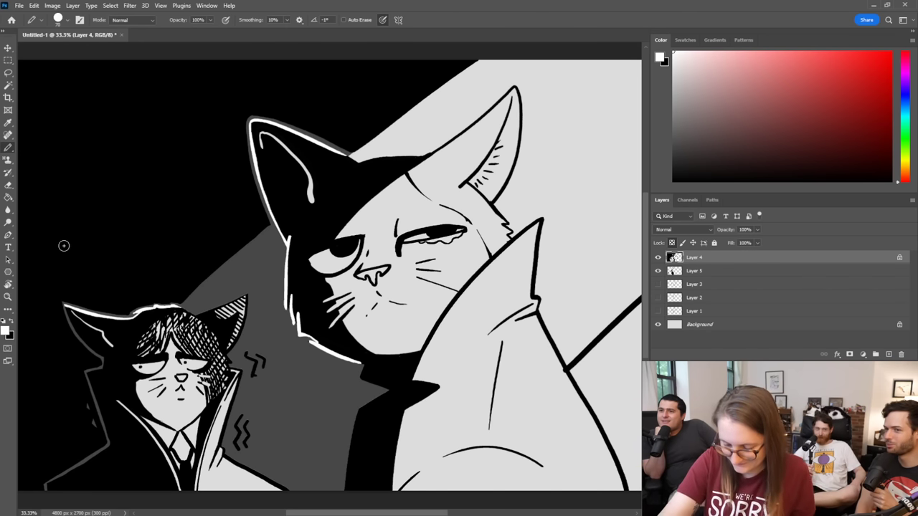
pyautogui.moveTo(65, 306); pyautogui.dragTo(102, 355)
pyautogui.hotkey('ctrl', 'z')
pyautogui.moveTo(77, 387); pyautogui.dragTo(91, 431)
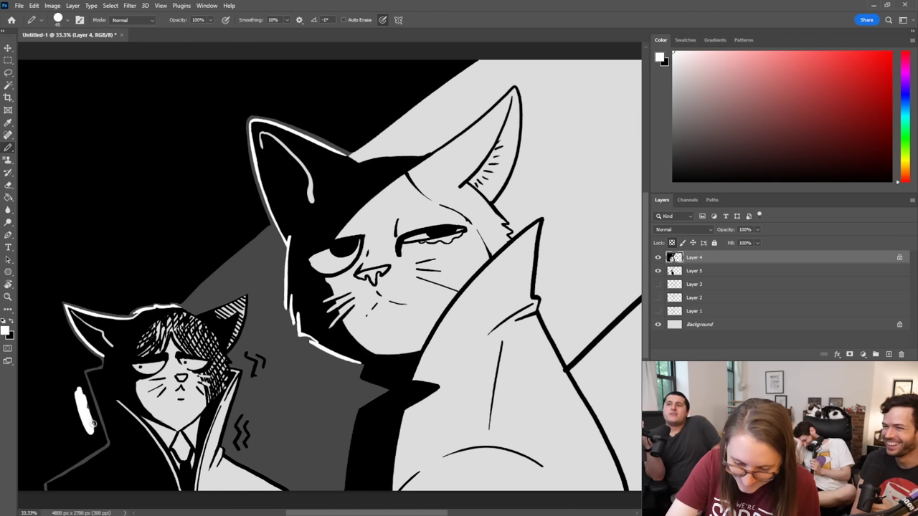
pyautogui.hotkey('ctrl', 'z')
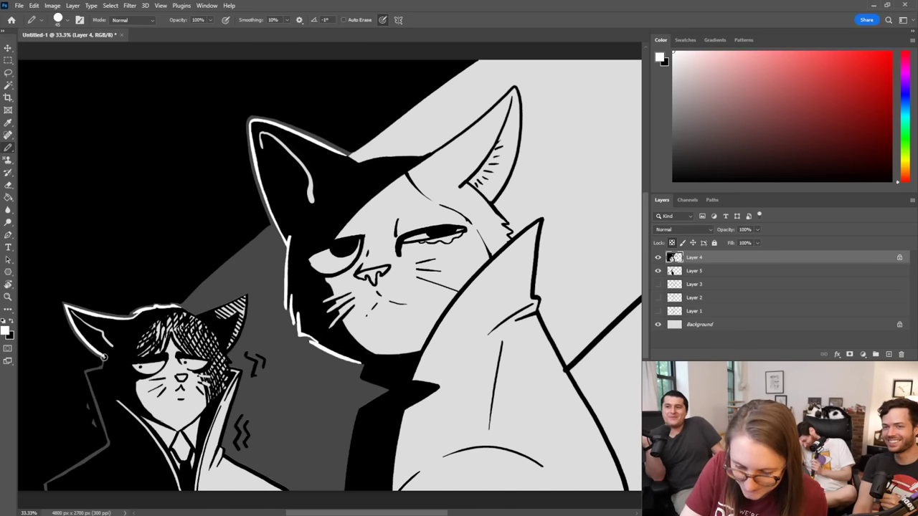
pyautogui.moveTo(104, 357); pyautogui.dragTo(92, 372)
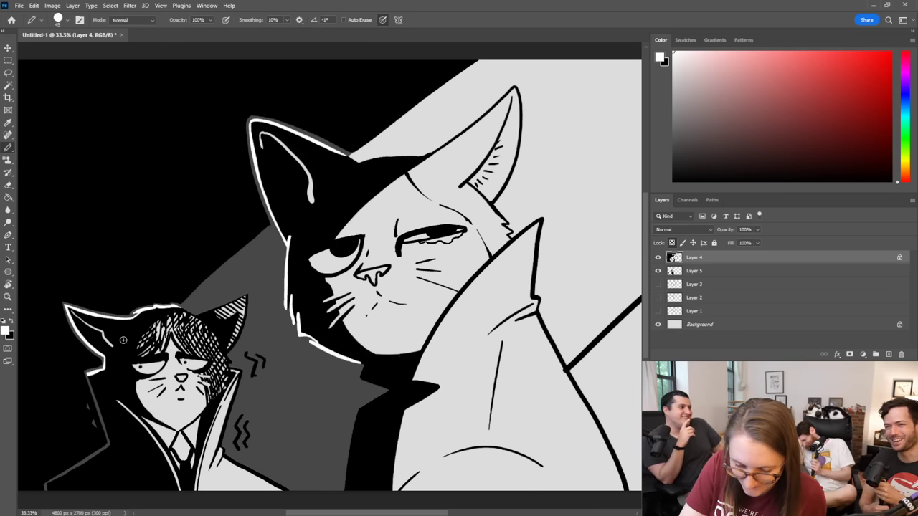
# Step: Paint the left edge of the small cat's coat white down to the canvas's lower edge, trimming the line with black
pyautogui.press('x')
pyautogui.press('x')
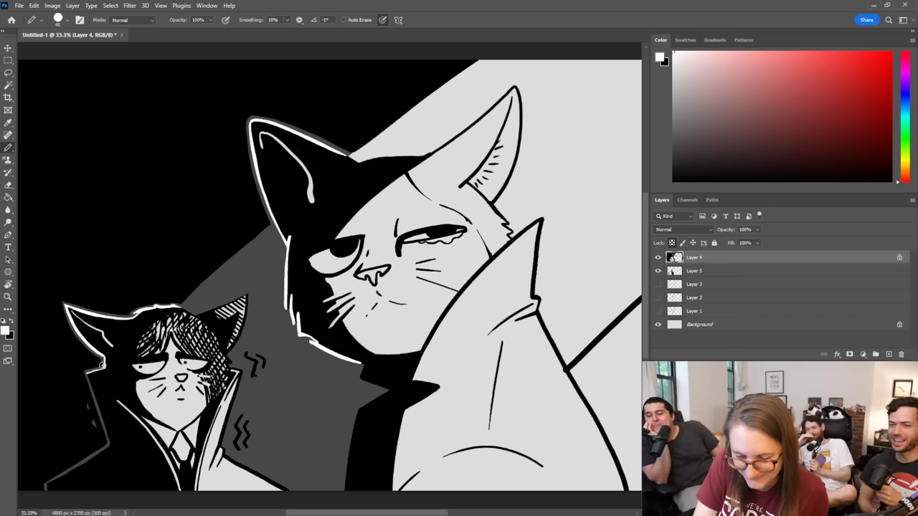
pyautogui.moveTo(86, 372)
pyautogui.mouseDown()
pyautogui.moveTo(111, 445)
pyautogui.moveTo(52, 483)
pyautogui.mouseUp()
pyautogui.press('x')
pyautogui.moveTo(115, 450); pyautogui.dragTo(61, 483)
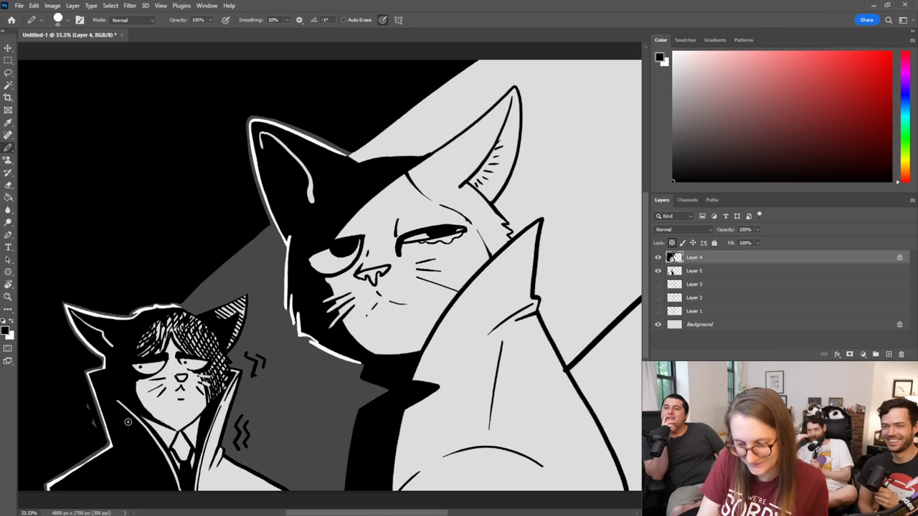
# Step: Recolor the two groups of zigzag shiver marks between the cats white and compare the drawing without the fill layer
pyautogui.press('x')
pyautogui.moveTo(252, 355)
pyautogui.mouseDown()
pyautogui.moveTo(255, 381)
pyautogui.moveTo(251, 345)
pyautogui.moveTo(270, 364)
pyautogui.mouseUp()
pyautogui.moveTo(243, 415)
pyautogui.mouseDown()
pyautogui.moveTo(241, 447)
pyautogui.moveTo(247, 422)
pyautogui.mouseUp()
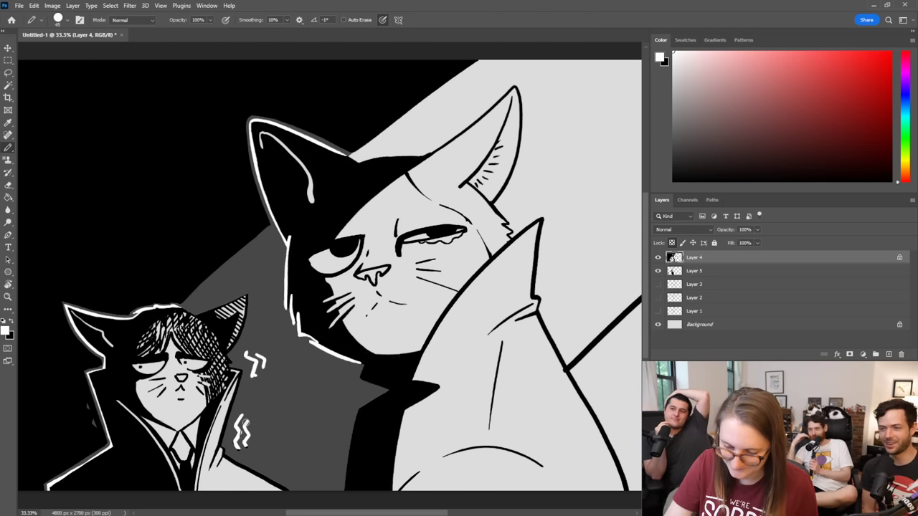
pyautogui.click(658, 272)
pyautogui.click(658, 271)
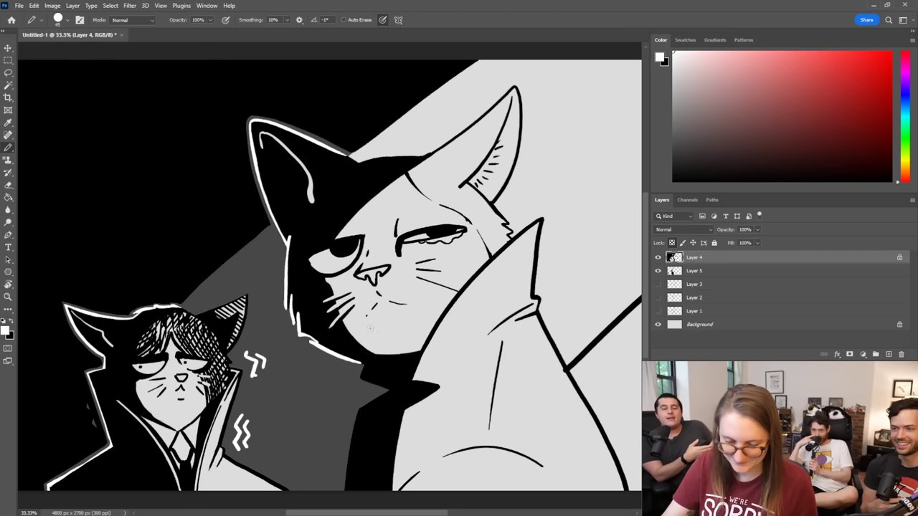
# Step: Draw white zigzag shiver marks on Layer 4 beside the small cat's left shoulder and left ear
pyautogui.click(744, 271)
pyautogui.press('x')
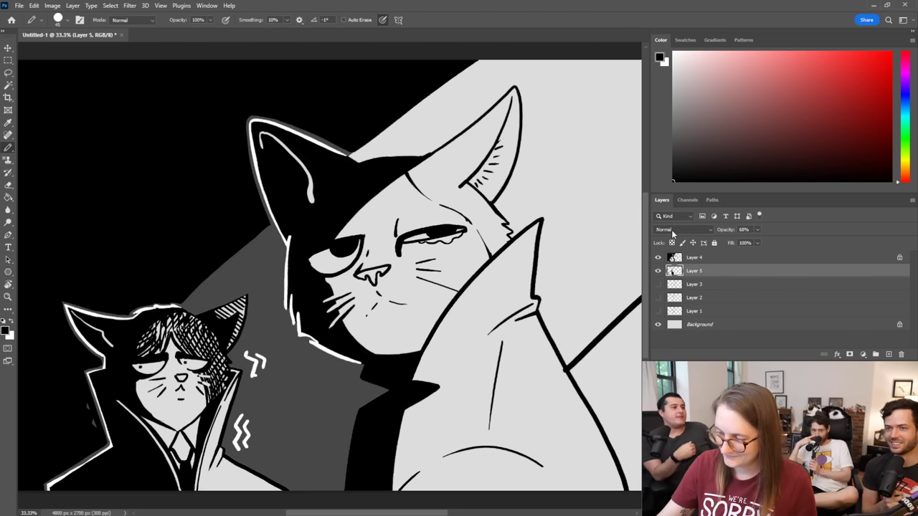
pyautogui.click(744, 262)
pyautogui.press('x')
pyautogui.moveTo(83, 399); pyautogui.dragTo(91, 436)
pyautogui.moveTo(77, 403); pyautogui.dragTo(85, 430)
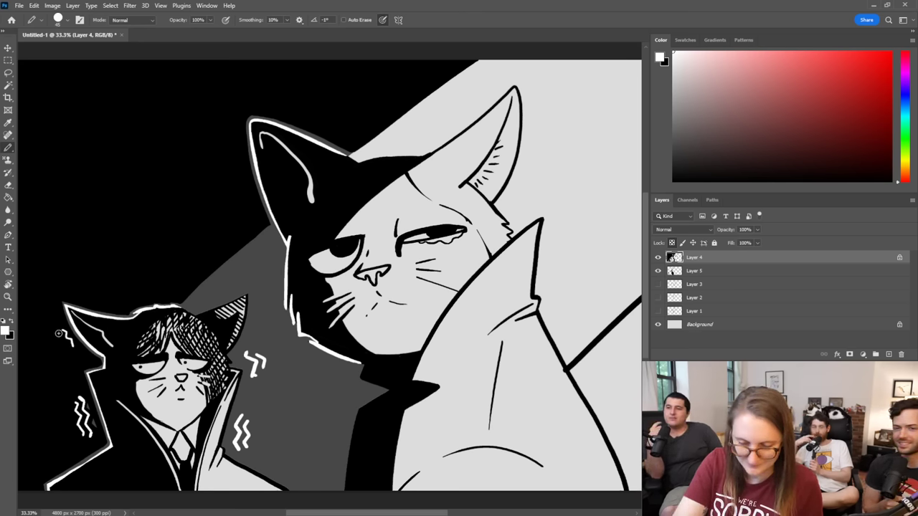
pyautogui.moveTo(59, 333); pyautogui.dragTo(67, 347)
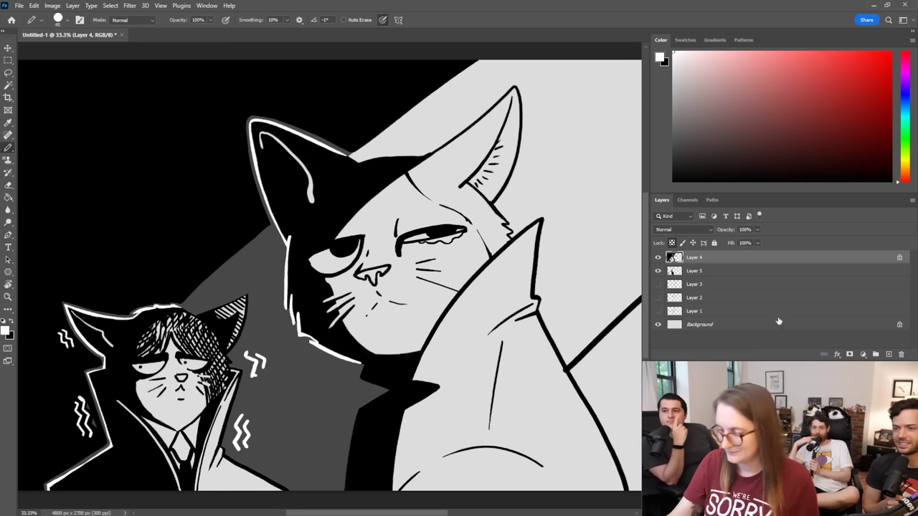
# Step: Set the fill layer's opacity to 75%, then outline the large cat's left collar and coat edge in white, trimming with black
pyautogui.click(737, 272)
pyautogui.moveTo(725, 230)
pyautogui.mouseDown()
pyautogui.moveTo(782, 230)
pyautogui.moveTo(718, 232)
pyautogui.mouseUp()
pyautogui.click(720, 259)
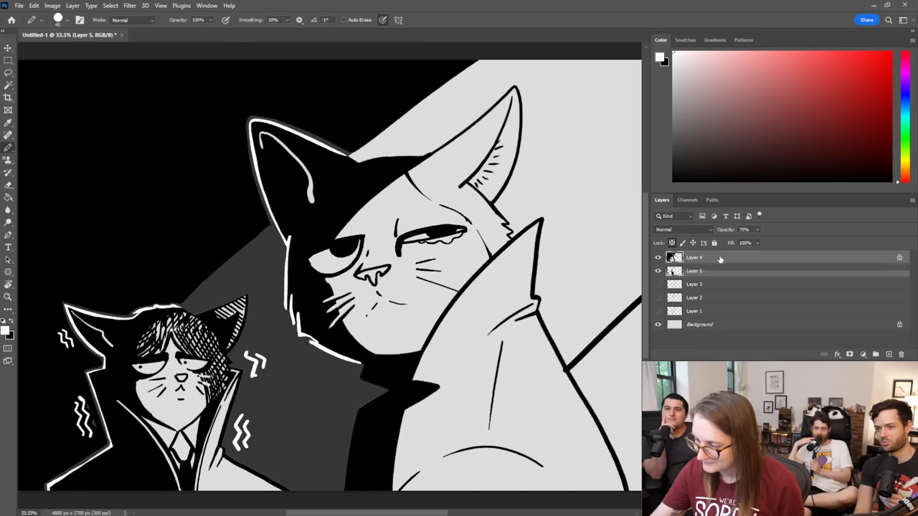
pyautogui.moveTo(360, 364)
pyautogui.mouseDown()
pyautogui.moveTo(342, 338)
pyautogui.moveTo(391, 390)
pyautogui.moveTo(351, 377)
pyautogui.moveTo(379, 388)
pyautogui.moveTo(327, 337)
pyautogui.moveTo(390, 319)
pyautogui.moveTo(394, 397)
pyautogui.moveTo(389, 390)
pyautogui.moveTo(343, 417)
pyautogui.moveTo(376, 382)
pyautogui.moveTo(365, 356)
pyautogui.moveTo(343, 499)
pyautogui.mouseUp()
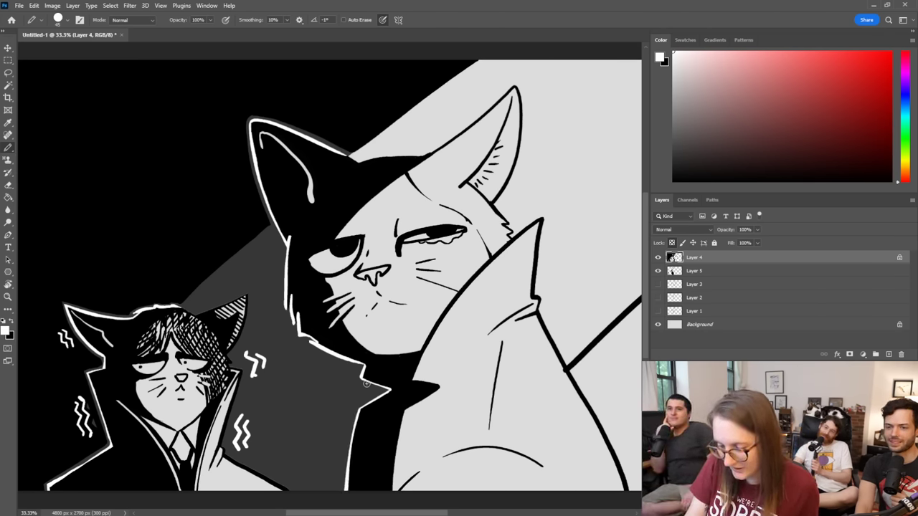
pyautogui.press('x')
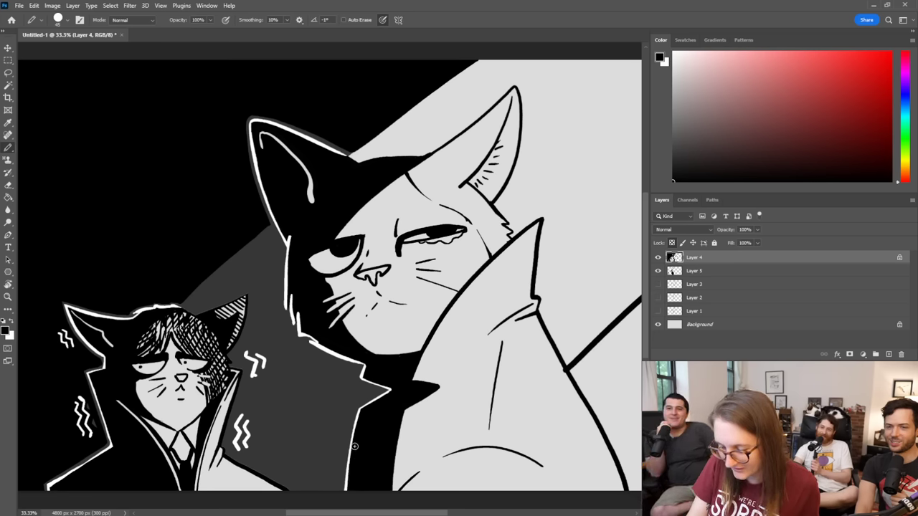
pyautogui.moveTo(347, 498); pyautogui.dragTo(350, 468)
# Step: Set the fill layer's opacity to 100% and merge the line-art layer down into it
pyautogui.click(716, 271)
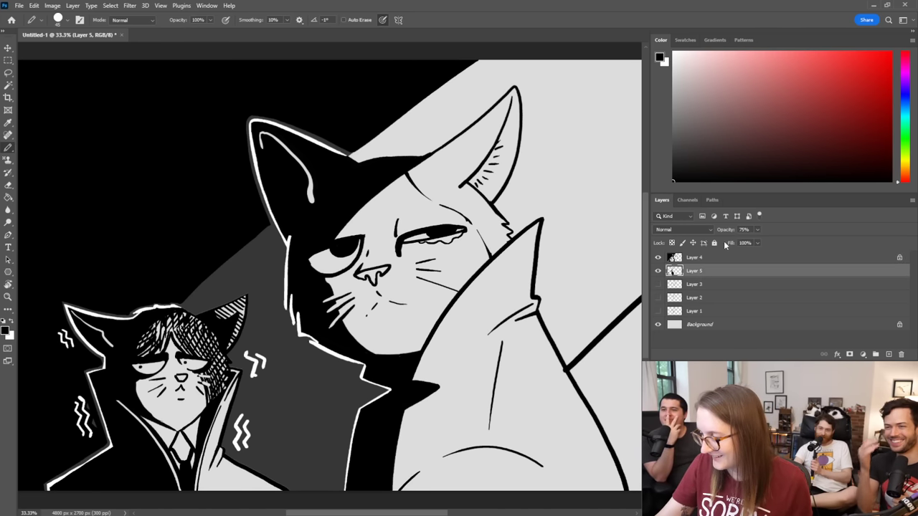
pyautogui.moveTo(725, 230); pyautogui.dragTo(792, 244)
pyautogui.click(729, 259)
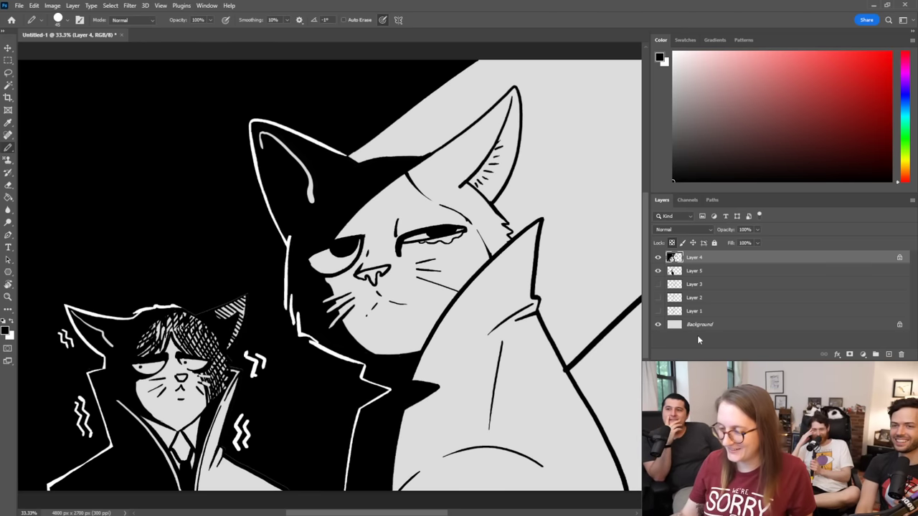
pyautogui.hotkey('ctrl', 'e')
pyautogui.press('g')
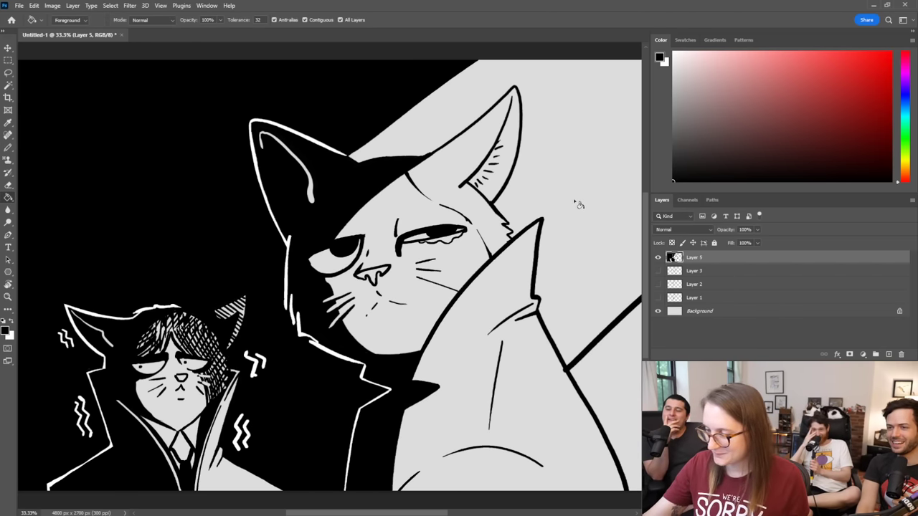
# Step: Fill the light background to the right of the large cat with black
pyautogui.click(596, 204)
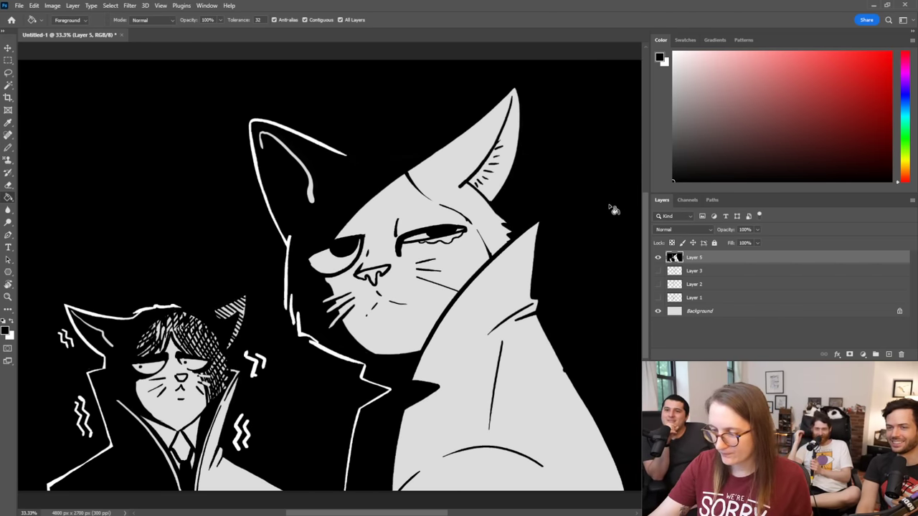
pyautogui.hotkey('ctrl', 'z')
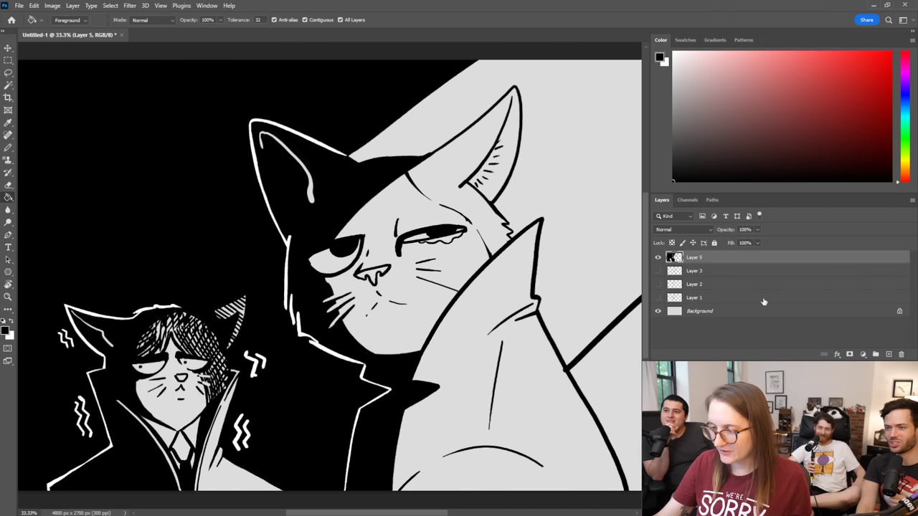
pyautogui.click(592, 243)
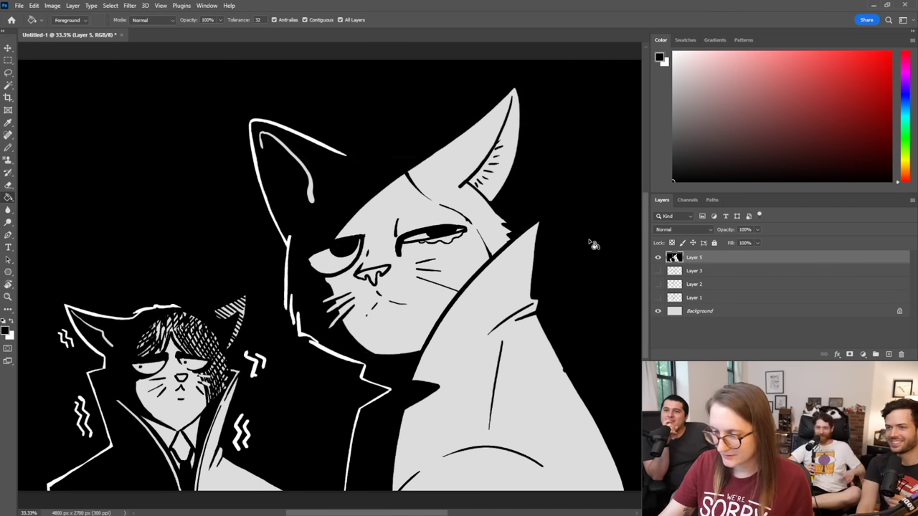
# Step: Draw a white outline across the top of the large cat's head, from the left ear to the right ear's base
pyautogui.press('b')
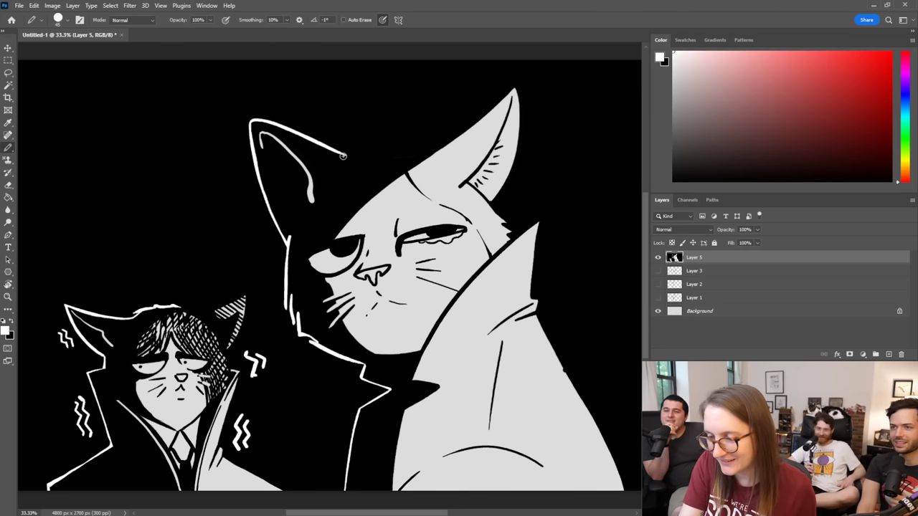
pyautogui.moveTo(343, 155)
pyautogui.mouseDown()
pyautogui.moveTo(425, 151)
pyautogui.moveTo(348, 155)
pyautogui.mouseUp()
pyautogui.hotkey('ctrl', 'z')
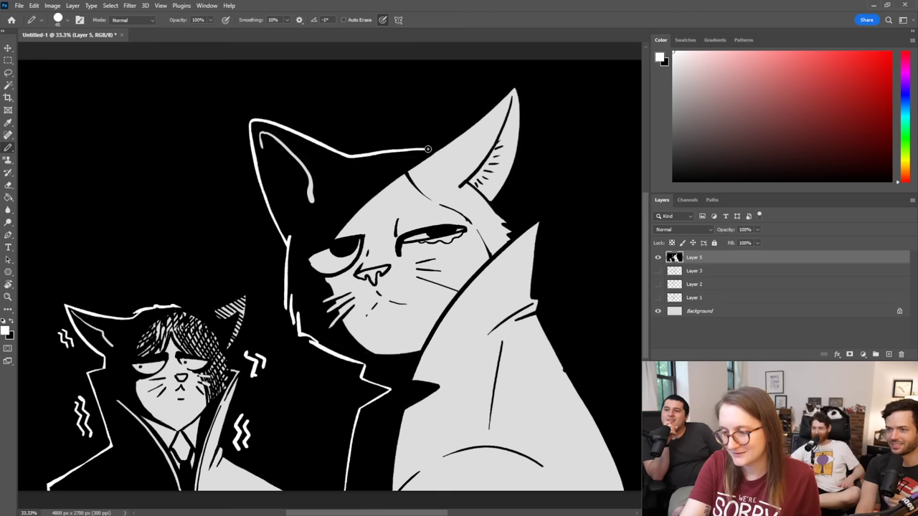
pyautogui.hotkey('ctrl', 'z')
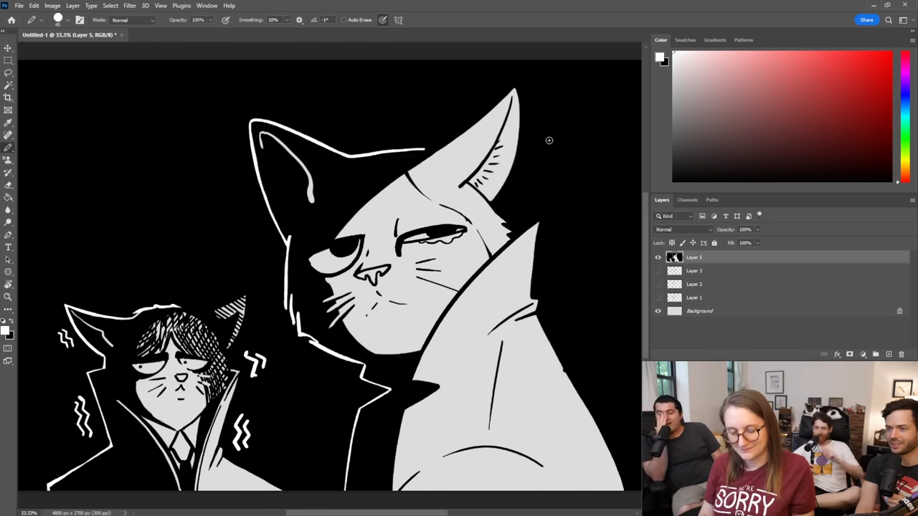
# Step: Erase the hair and crosshatched shading from the small cat's forehead and the right side of its face
pyautogui.press('e')
pyautogui.moveTo(181, 320)
pyautogui.mouseDown()
pyautogui.moveTo(166, 321)
pyautogui.moveTo(144, 350)
pyautogui.moveTo(173, 345)
pyautogui.moveTo(170, 330)
pyautogui.moveTo(201, 321)
pyautogui.moveTo(181, 348)
pyautogui.moveTo(204, 351)
pyautogui.moveTo(138, 347)
pyautogui.moveTo(170, 352)
pyautogui.moveTo(142, 357)
pyautogui.moveTo(165, 355)
pyautogui.mouseUp()
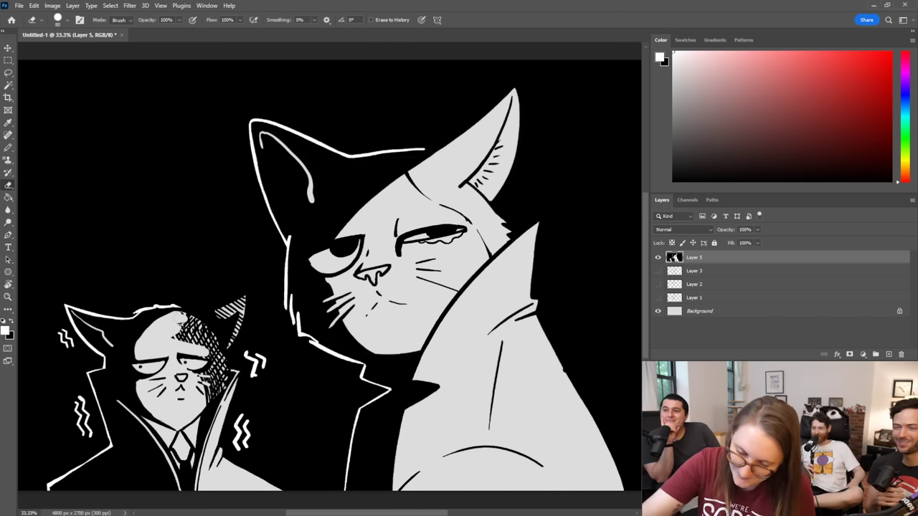
pyautogui.moveTo(179, 316)
pyautogui.mouseDown()
pyautogui.moveTo(225, 359)
pyautogui.moveTo(223, 384)
pyautogui.moveTo(204, 357)
pyautogui.moveTo(224, 389)
pyautogui.moveTo(209, 386)
pyautogui.moveTo(210, 367)
pyautogui.moveTo(202, 378)
pyautogui.moveTo(209, 367)
pyautogui.mouseUp()
pyautogui.moveTo(175, 307)
pyautogui.mouseDown()
pyautogui.moveTo(191, 348)
pyautogui.moveTo(203, 352)
pyautogui.moveTo(181, 323)
pyautogui.mouseUp()
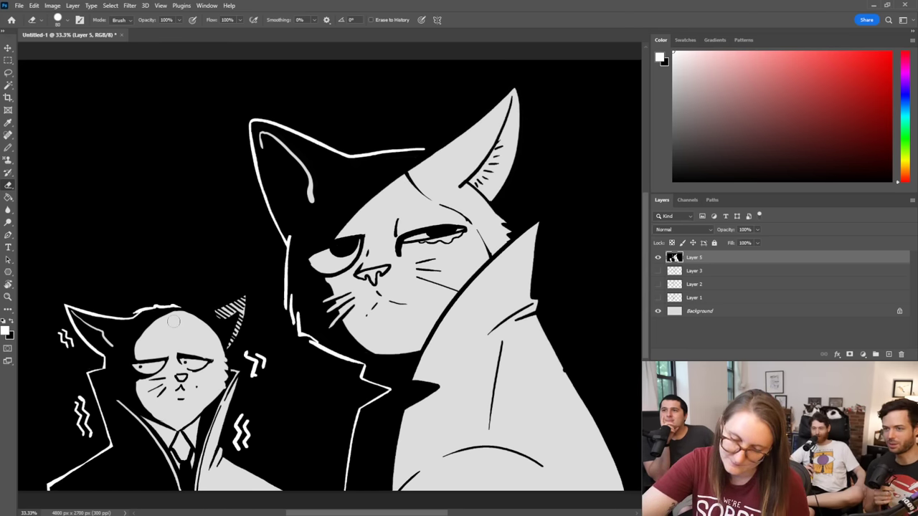
# Step: Draw black brow creases, a right cheek line and right whiskers on the small cat's face, erasing the stray mark on the cheek
pyautogui.press('x')
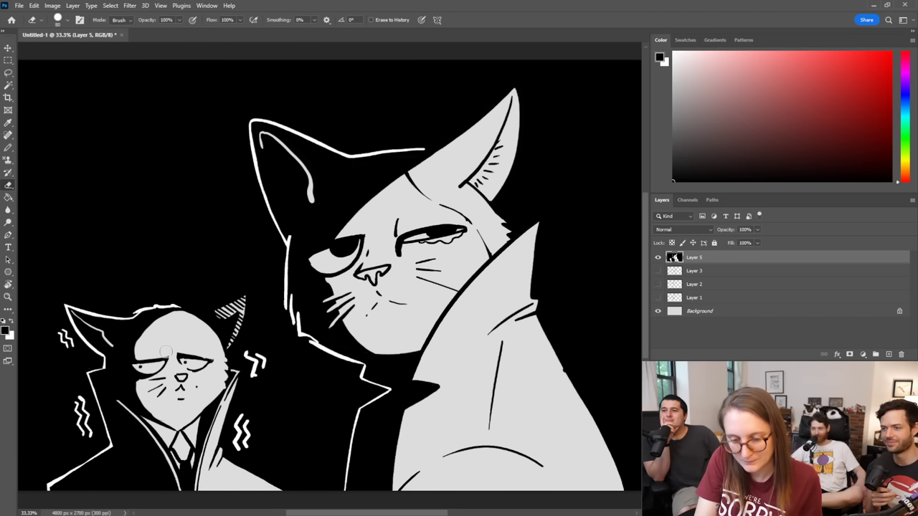
pyautogui.press('b')
pyautogui.moveTo(165, 355); pyautogui.dragTo(137, 362)
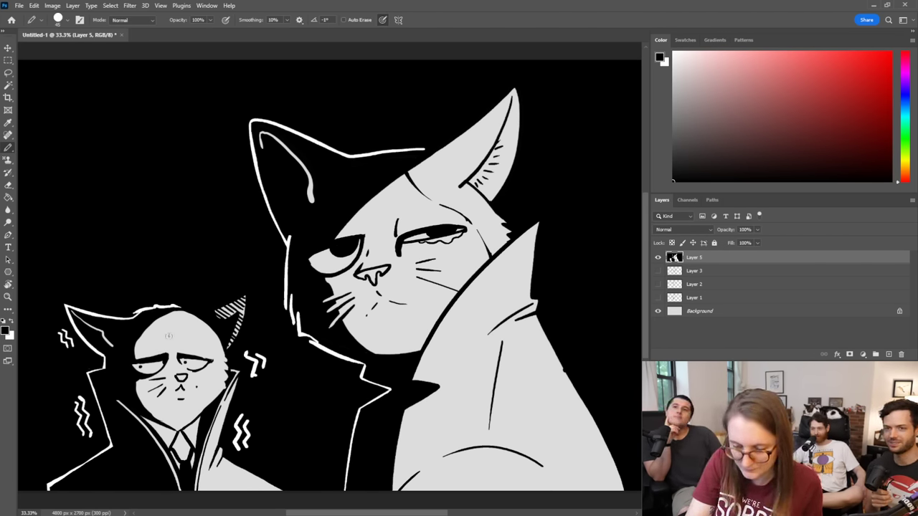
pyautogui.moveTo(174, 336); pyautogui.dragTo(190, 357)
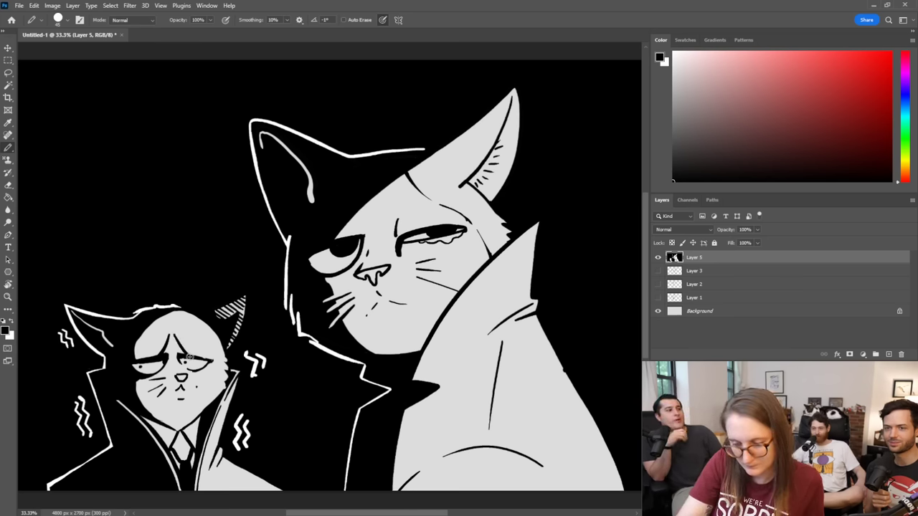
pyautogui.press('e')
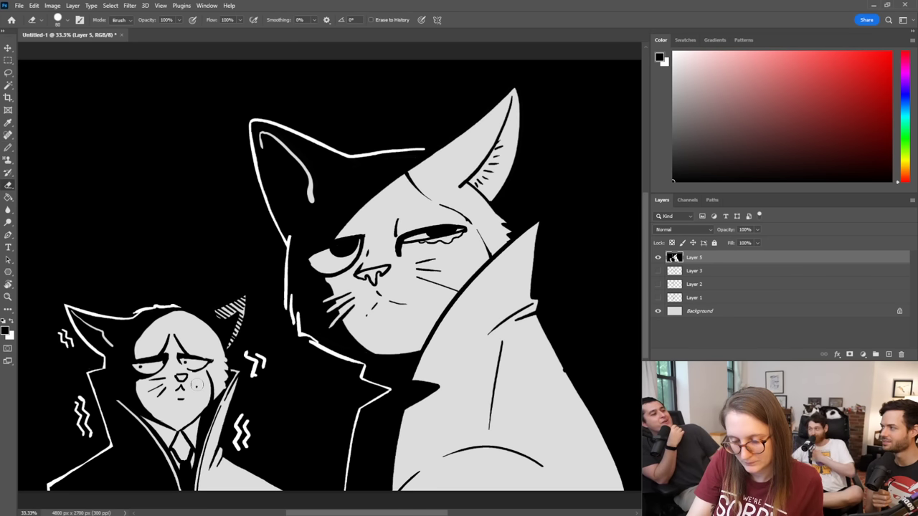
pyautogui.press('b')
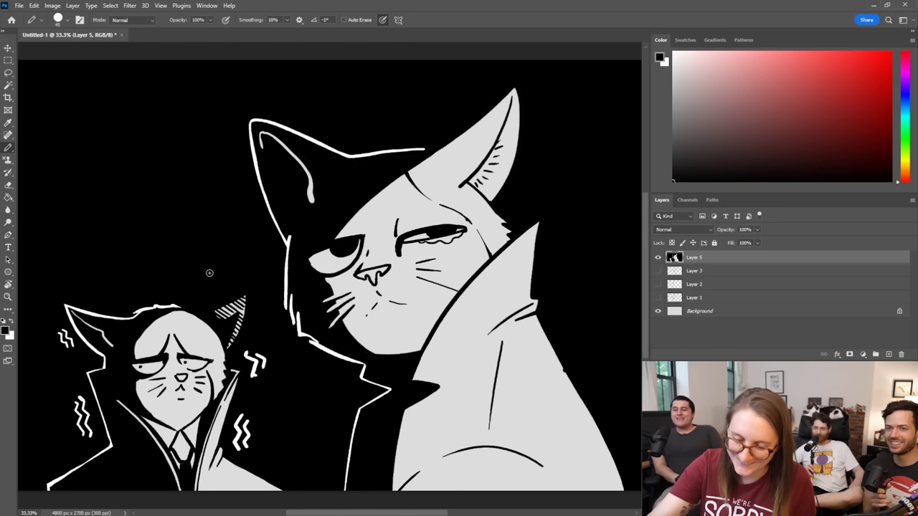
# Step: Outline the right side of the small cat's head in white, then recolor the cats' white outlines with light grey sampled from the face
pyautogui.press('x')
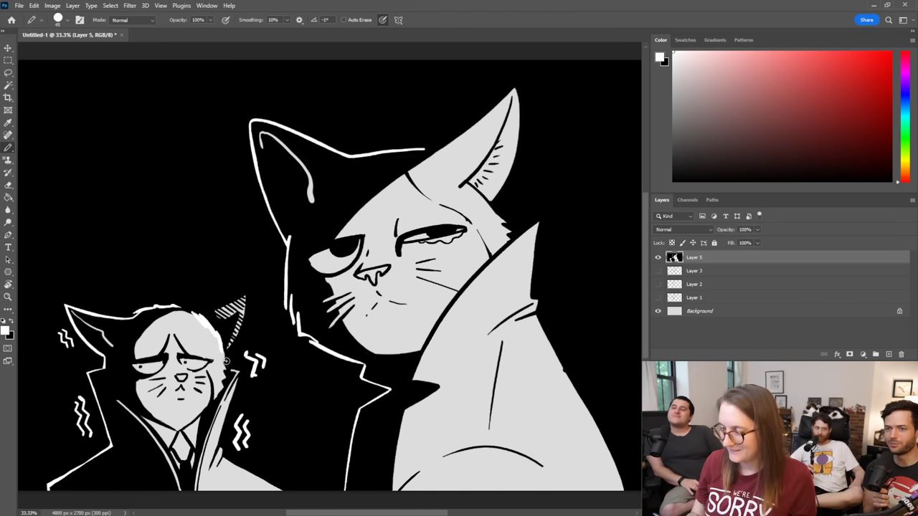
pyautogui.press('i')
pyautogui.click(205, 340)
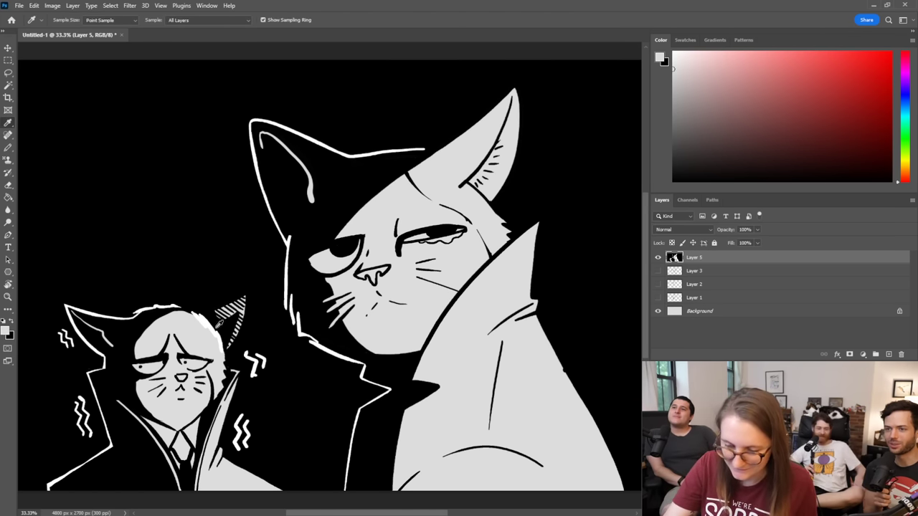
pyautogui.press('g')
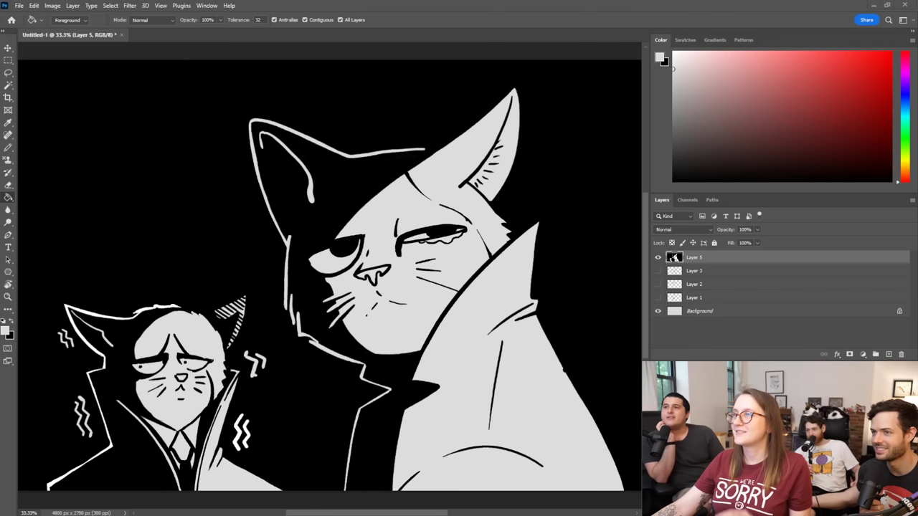
pyautogui.click(147, 311)
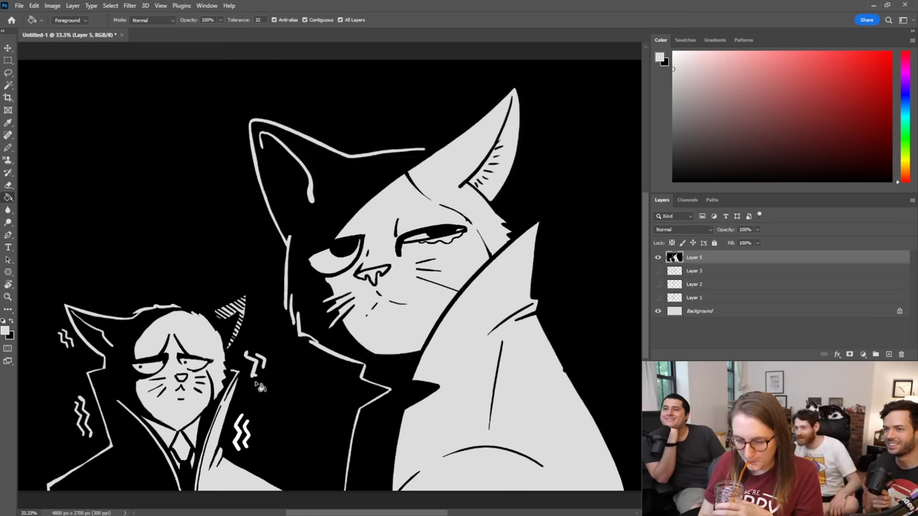
# Step: Draw a black pattern on the small cat's tie with the Pencil tool
pyautogui.press('x')
pyautogui.press('b')
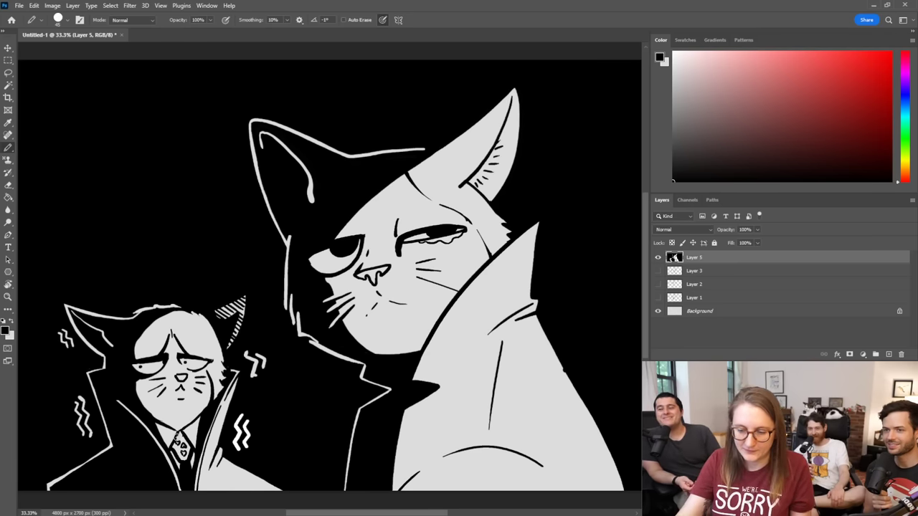
pyautogui.press('e')
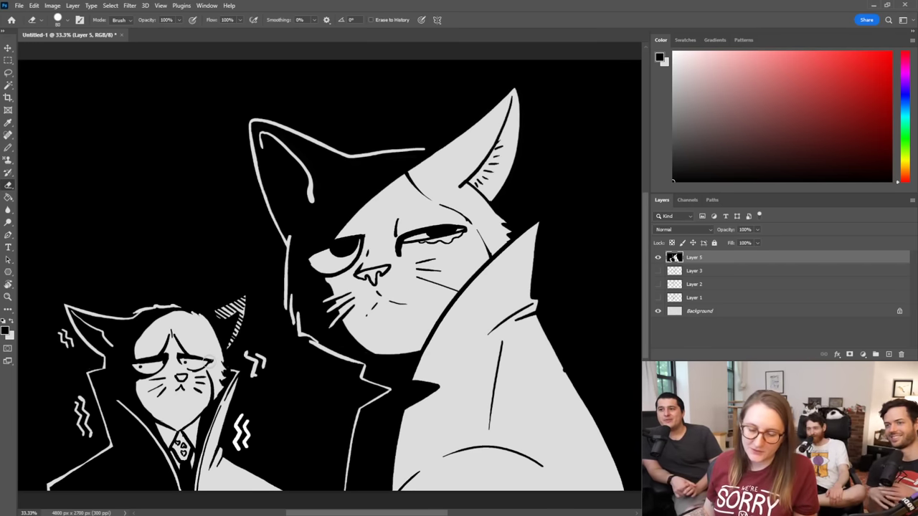
# Step: Touch up the tip of the large cat's coat collar in light grey with the Pencil tool
pyautogui.press('b')
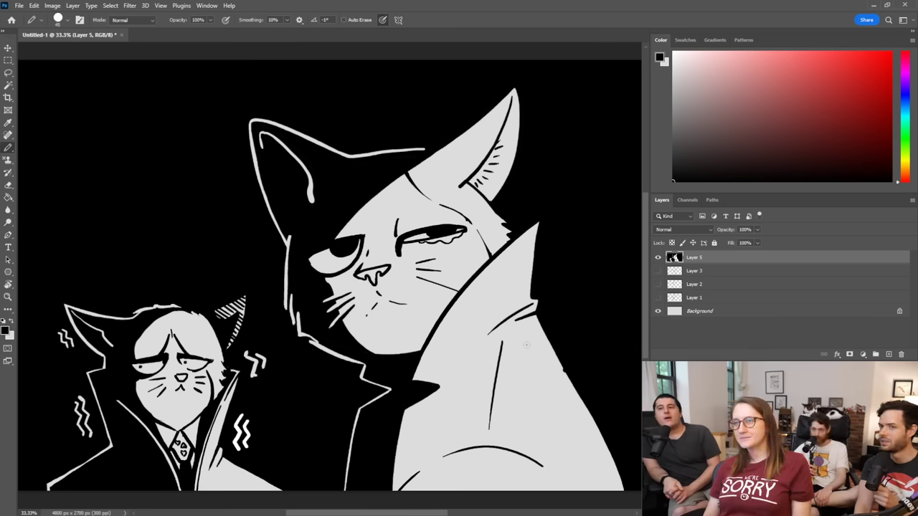
pyautogui.press('x')
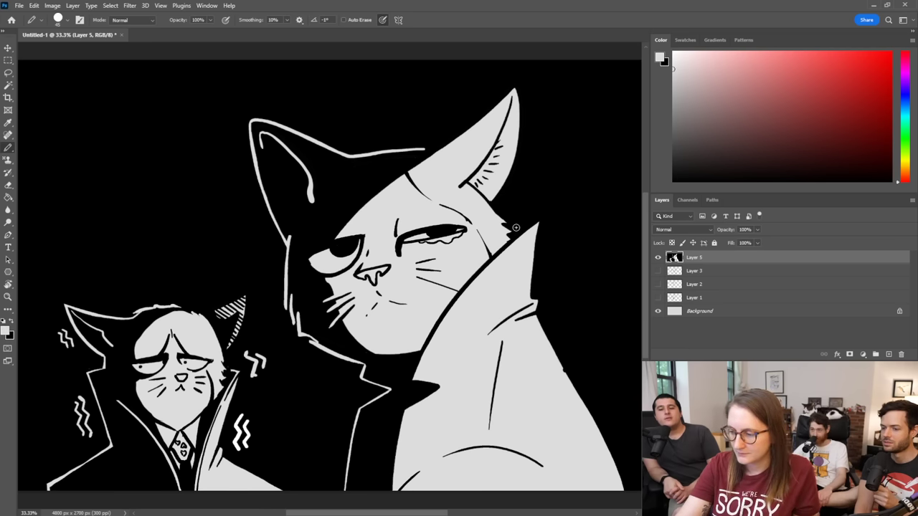
pyautogui.moveTo(514, 230)
pyautogui.mouseDown()
pyautogui.moveTo(535, 221)
pyautogui.moveTo(546, 231)
pyautogui.moveTo(515, 228)
pyautogui.mouseUp()
pyautogui.hotkey('ctrl', 'z')
pyautogui.hotkey('ctrl', 'z')
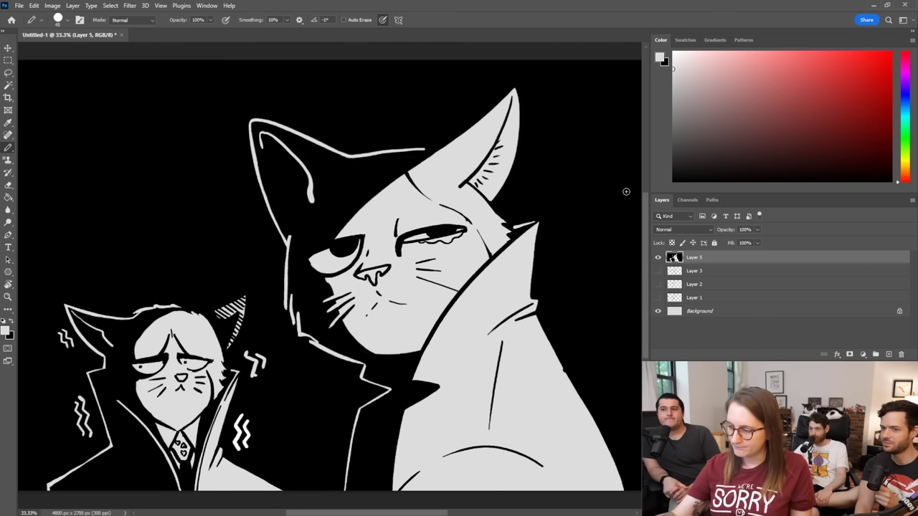
# Step: Erase along the outer edge of the large cat's coat to smooth it, and draw black fold lines on the lower sleeve
pyautogui.press('e')
pyautogui.moveTo(534, 321)
pyautogui.mouseDown()
pyautogui.moveTo(609, 437)
pyautogui.moveTo(622, 492)
pyautogui.mouseUp()
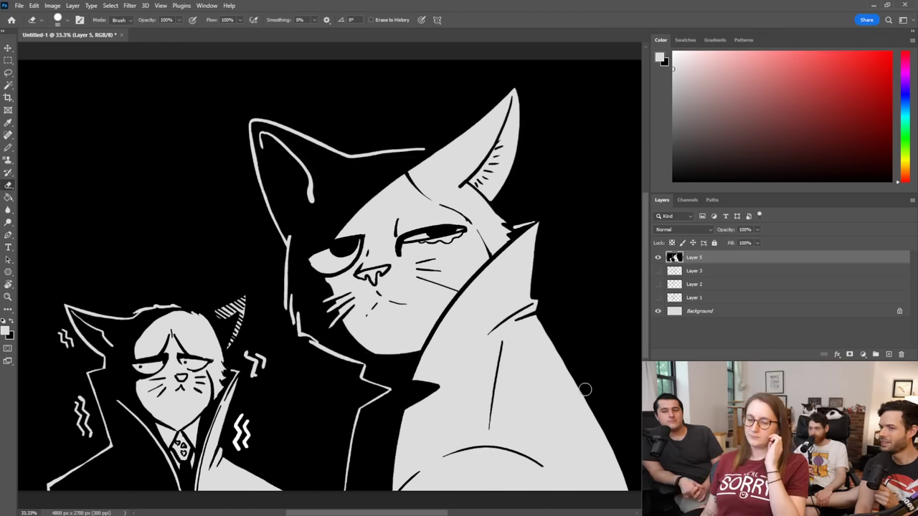
pyautogui.press('x')
pyautogui.press('b')
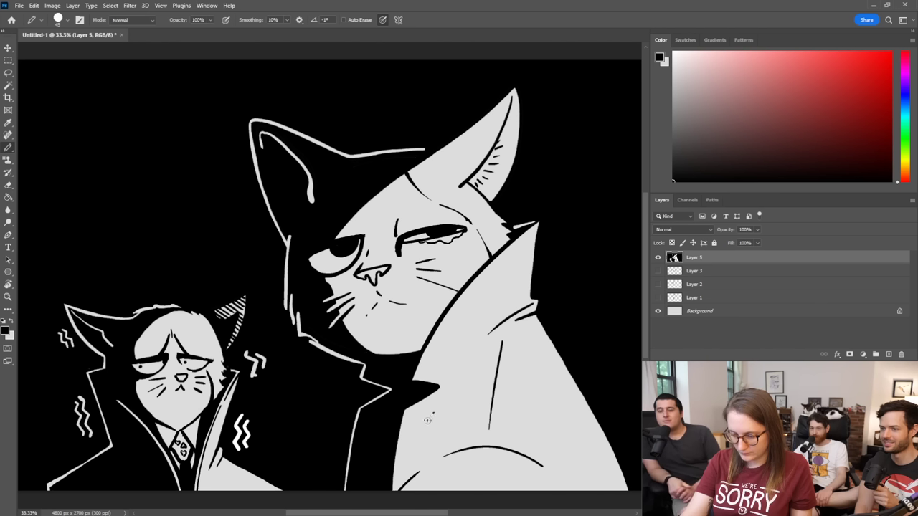
pyautogui.moveTo(434, 414)
pyautogui.mouseDown()
pyautogui.moveTo(398, 490)
pyautogui.moveTo(408, 435)
pyautogui.mouseUp()
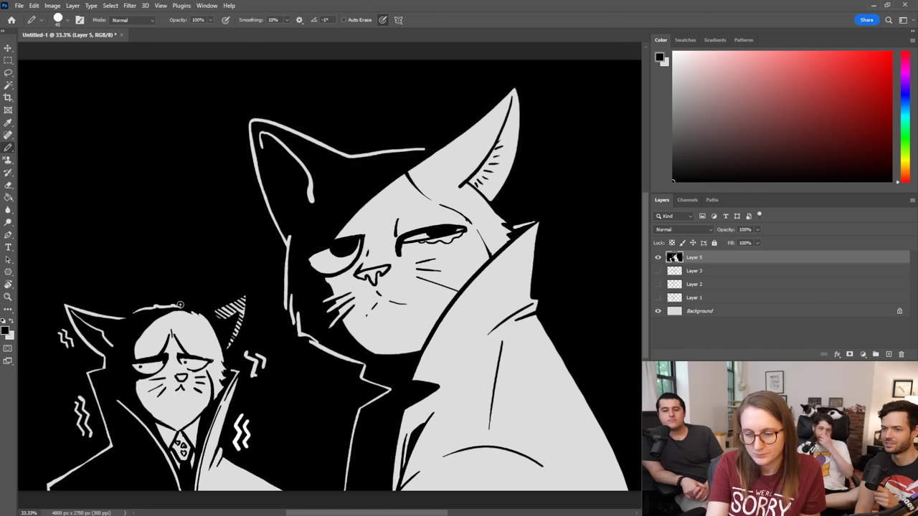
# Step: Redraw the small cat's head outline in light grey, cleaning up the crown and rounding the side of the face
pyautogui.press('x')
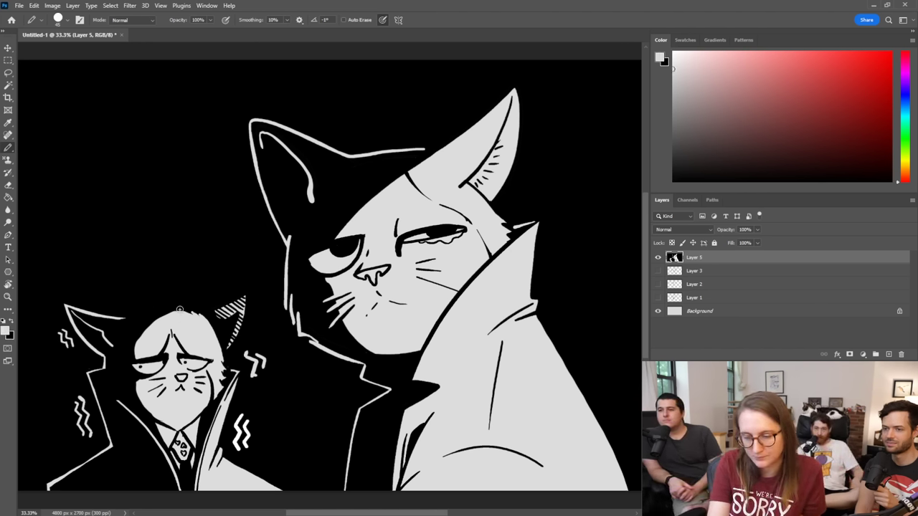
pyautogui.moveTo(188, 313); pyautogui.dragTo(137, 316)
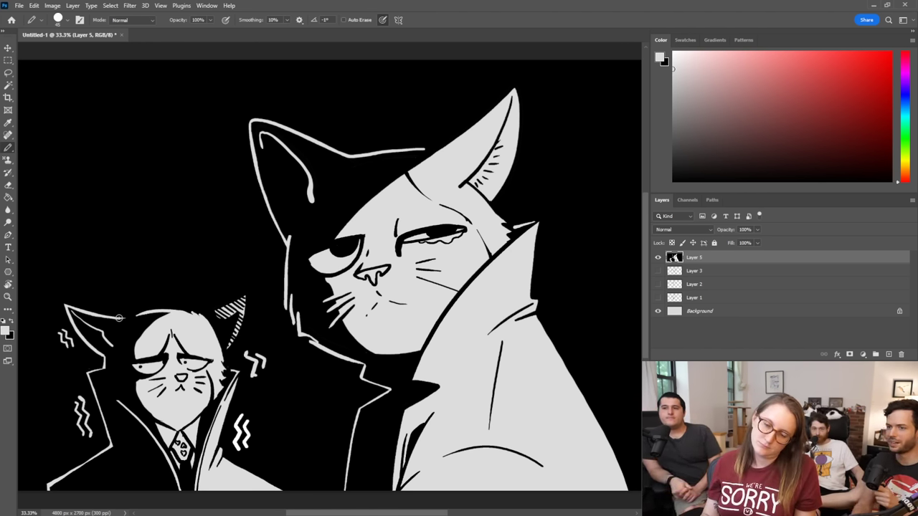
pyautogui.press('x')
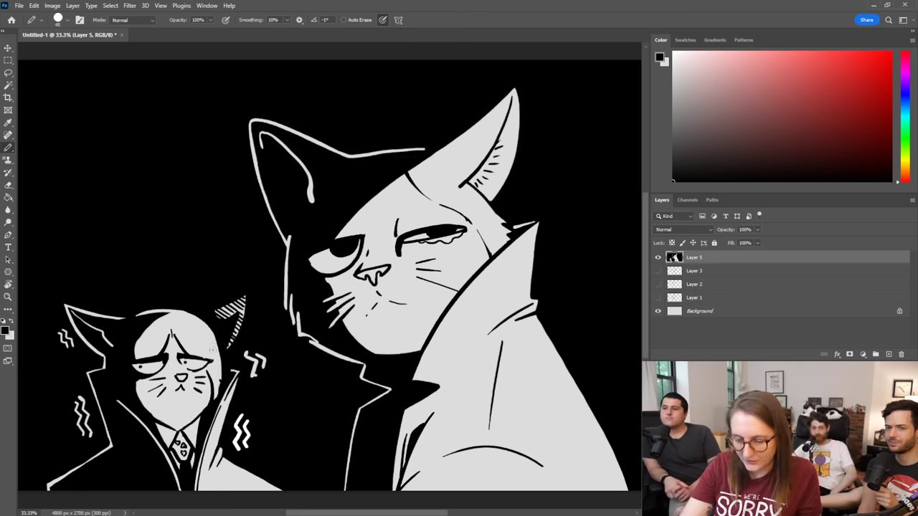
pyautogui.press('x')
pyautogui.moveTo(215, 393)
pyautogui.mouseDown()
pyautogui.moveTo(220, 343)
pyautogui.moveTo(189, 315)
pyautogui.mouseUp()
pyautogui.press('x')
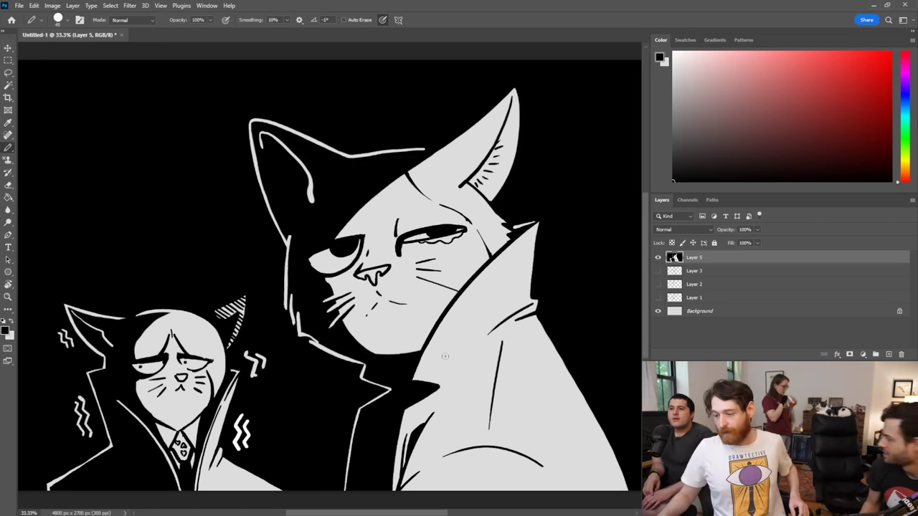
# Step: Set up a new empty layer with Layer 5 hidden, and choose the Inker preset from the favorite brushes
pyautogui.click(888, 355)
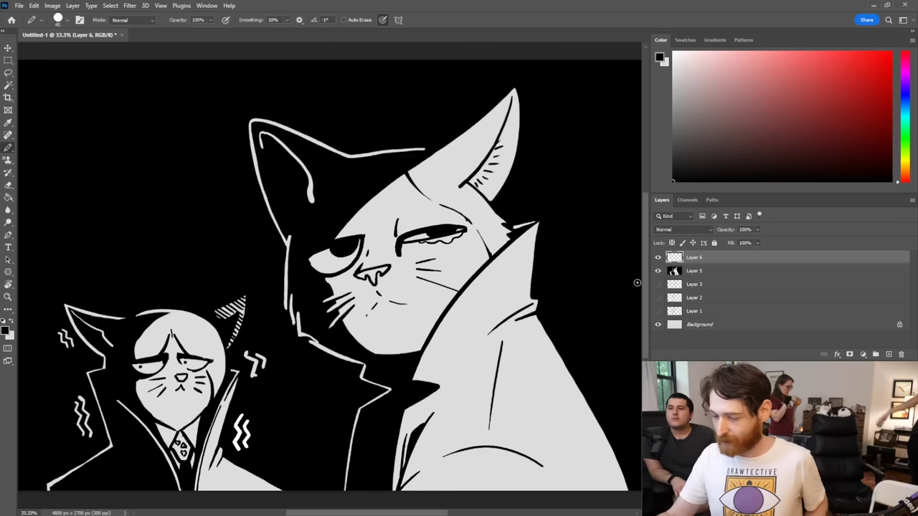
pyautogui.click(67, 20)
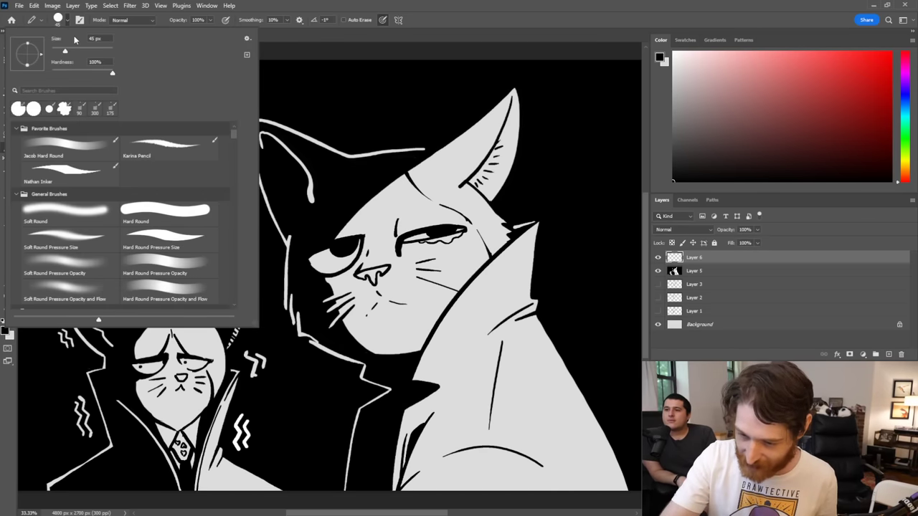
pyautogui.click(87, 174)
pyautogui.press('Return')
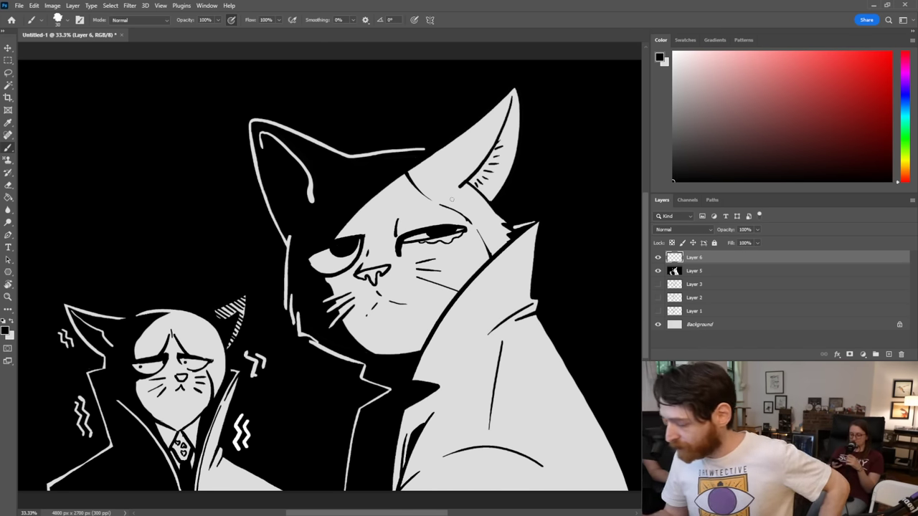
pyautogui.click(658, 271)
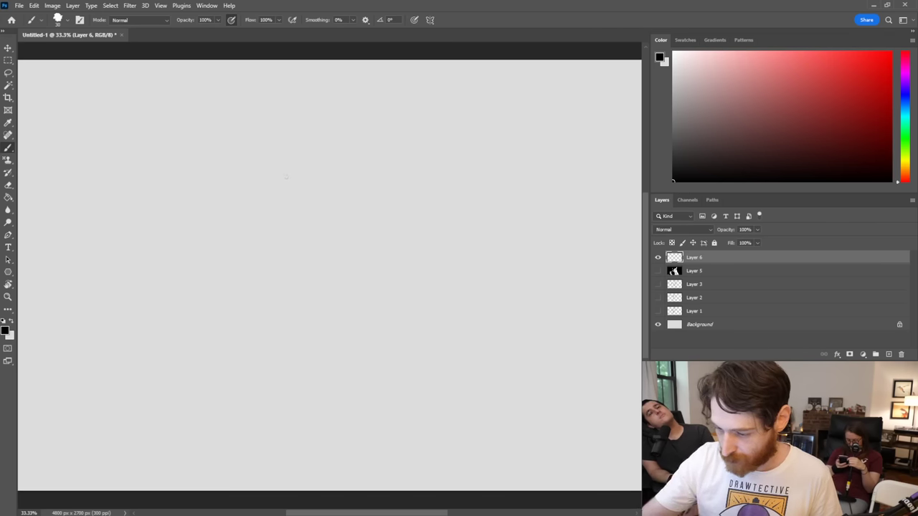
# Step: Sketch an outer arc and a parallel inner arc in black in the upper middle of the blank canvas
pyautogui.moveTo(283, 179)
pyautogui.mouseDown()
pyautogui.moveTo(270, 141)
pyautogui.moveTo(363, 164)
pyautogui.mouseUp()
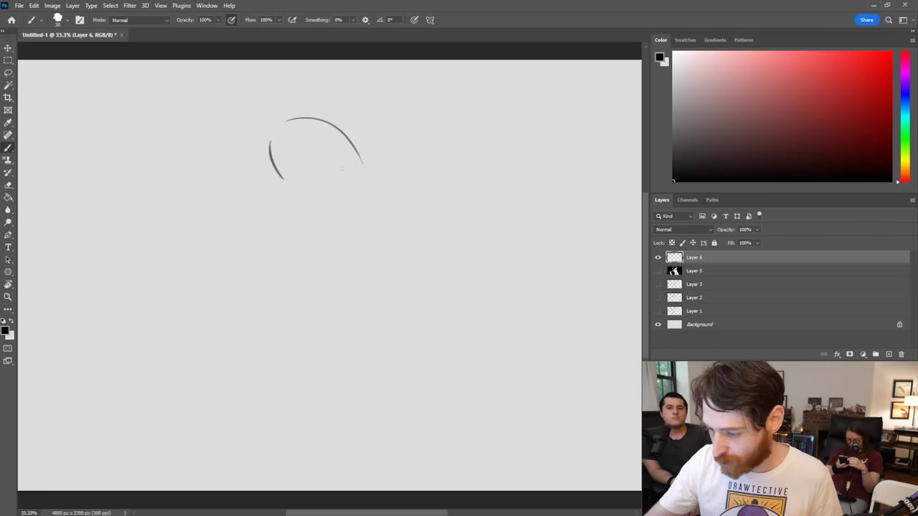
pyautogui.moveTo(279, 145)
pyautogui.mouseDown()
pyautogui.moveTo(294, 175)
pyautogui.moveTo(308, 132)
pyautogui.moveTo(340, 150)
pyautogui.mouseUp()
pyautogui.hotkey('ctrl', 'z')
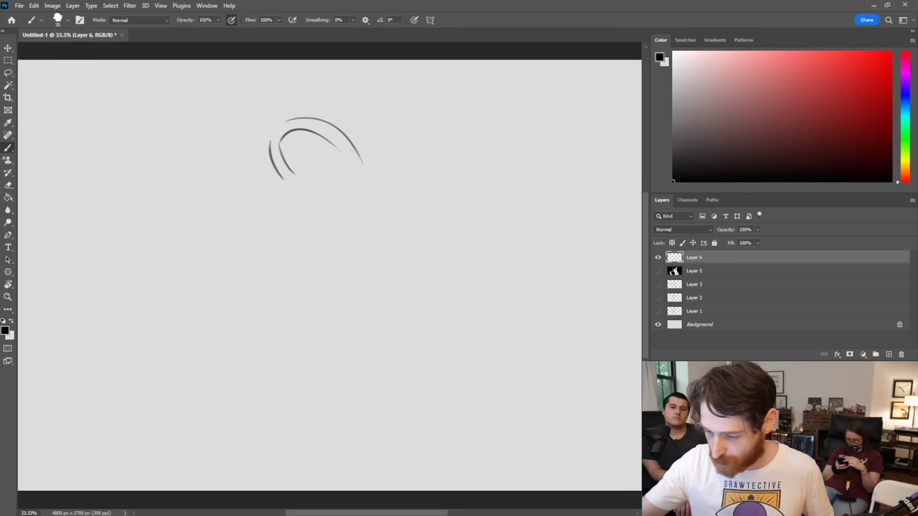
pyautogui.hotkey('ctrl', 'z')
pyautogui.moveTo(280, 146); pyautogui.dragTo(342, 158)
pyautogui.hotkey('ctrl', 'z')
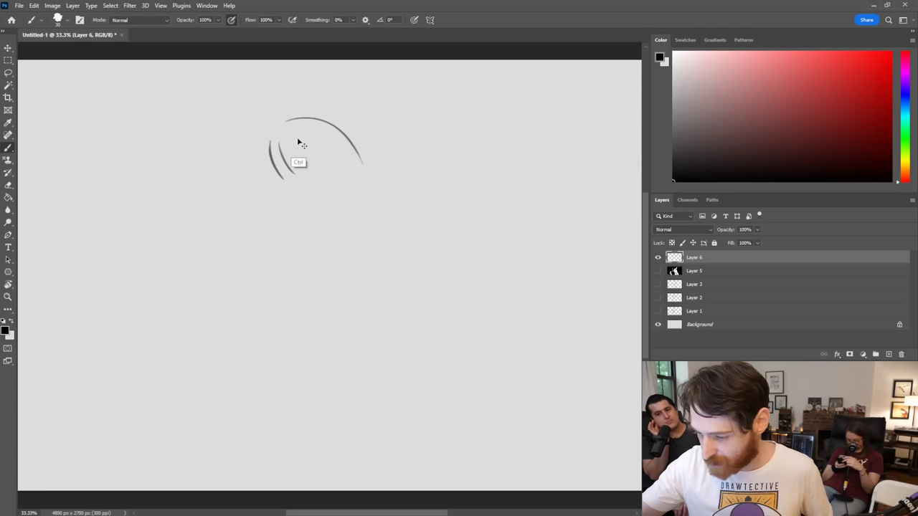
pyautogui.moveTo(287, 142); pyautogui.dragTo(340, 154)
pyautogui.hotkey('ctrl', 'z')
pyautogui.moveTo(286, 130)
pyautogui.mouseDown()
pyautogui.moveTo(329, 140)
pyautogui.moveTo(351, 173)
pyautogui.mouseUp()
pyautogui.hotkey('ctrl', 'z')
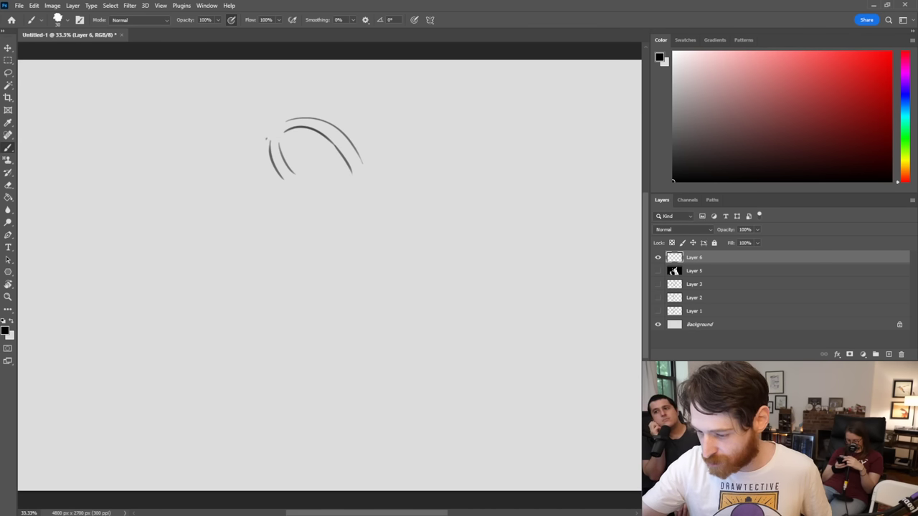
# Step: Close the gaps at the upper left of both arcs with short curved connecting strokes
pyautogui.moveTo(269, 137)
pyautogui.mouseDown()
pyautogui.moveTo(297, 118)
pyautogui.moveTo(280, 151)
pyautogui.mouseUp()
pyautogui.hotkey('ctrl', 'z')
pyautogui.hotkey('ctrl', 'z')
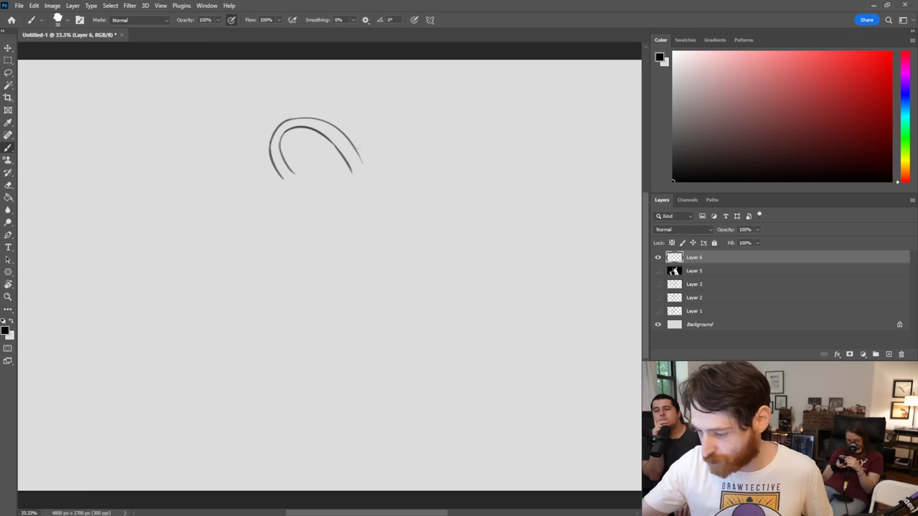
# Step: Draw a larger third arc from the top of the outer arc, curving over and down on the right
pyautogui.moveTo(290, 119)
pyautogui.mouseDown()
pyautogui.moveTo(341, 110)
pyautogui.moveTo(371, 118)
pyautogui.moveTo(355, 111)
pyautogui.moveTo(380, 127)
pyautogui.moveTo(400, 185)
pyautogui.mouseUp()
pyautogui.hotkey('ctrl', 'z')
pyautogui.hotkey('ctrl', 'z')
pyautogui.moveTo(378, 127); pyautogui.dragTo(400, 169)
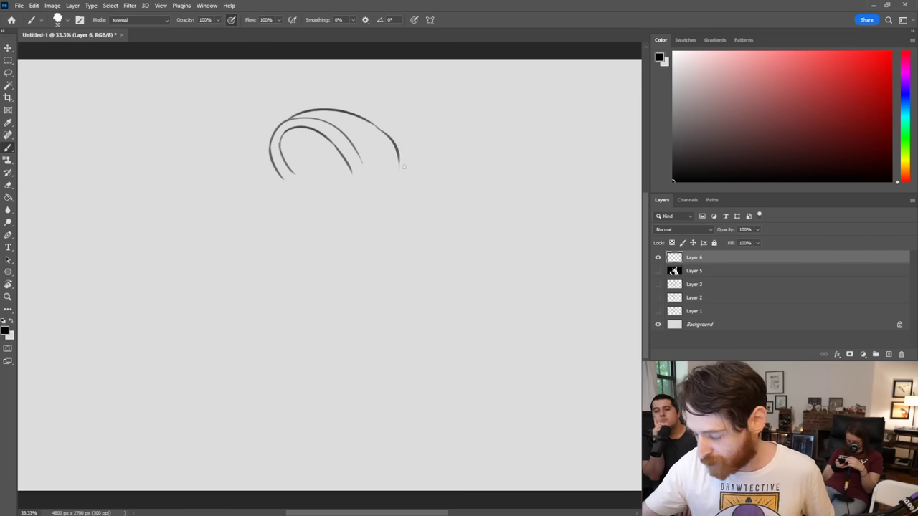
pyautogui.hotkey('ctrl', 'z')
pyautogui.moveTo(379, 127); pyautogui.dragTo(396, 175)
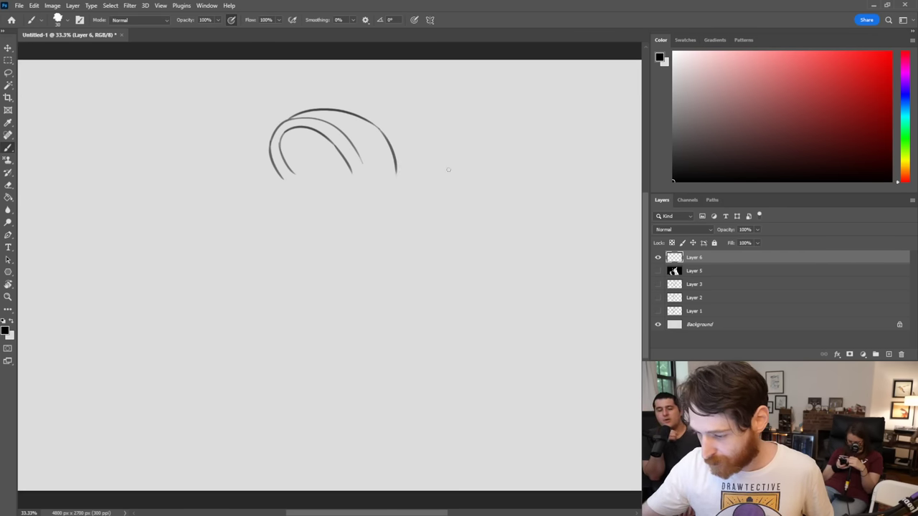
pyautogui.moveTo(276, 127)
pyautogui.mouseDown()
pyautogui.moveTo(308, 111)
pyautogui.moveTo(301, 114)
pyautogui.mouseUp()
pyautogui.hotkey('ctrl', 'z')
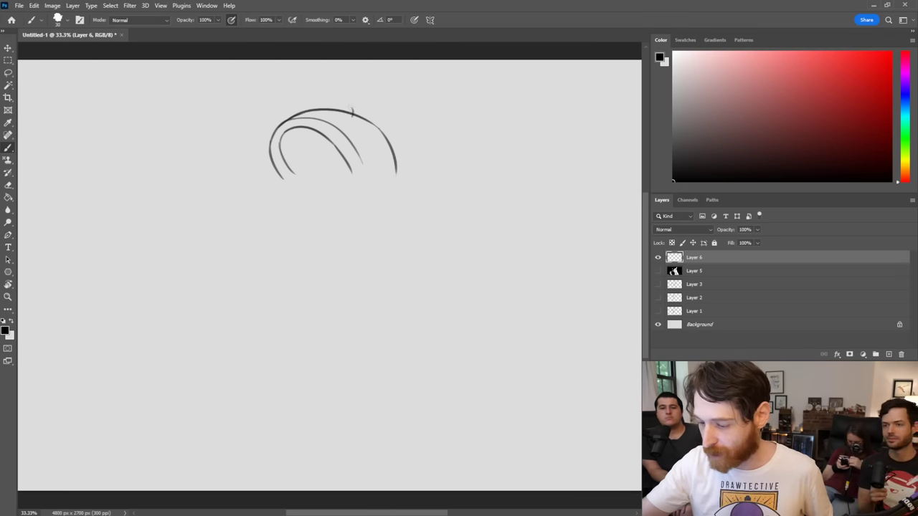
pyautogui.press('ctrl')
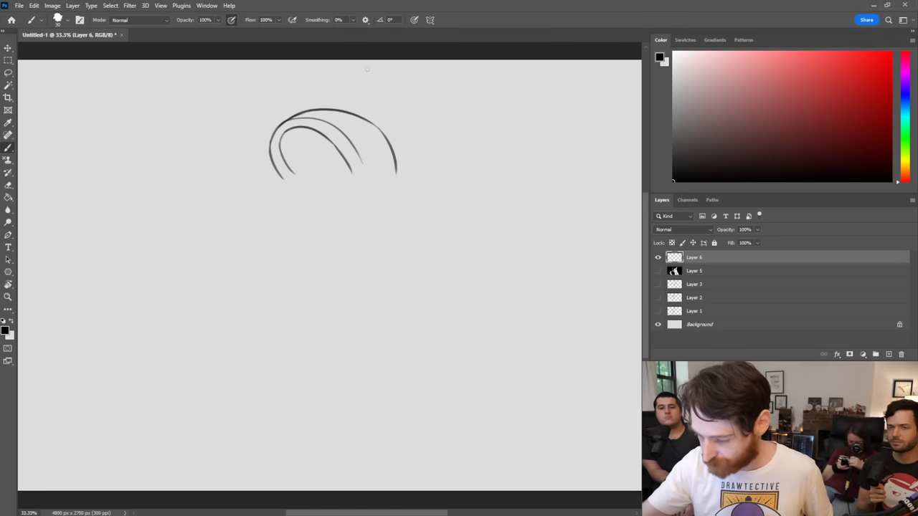
# Step: Redraw the innermost arc's left side so that it extends farther down
pyautogui.moveTo(282, 156); pyautogui.dragTo(305, 185)
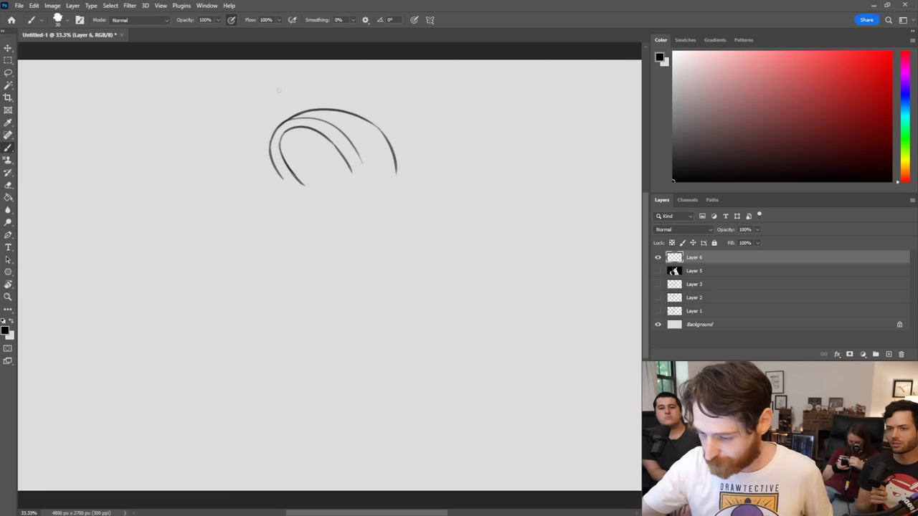
pyautogui.hotkey('ctrl', 'z')
pyautogui.hotkey('ctrl', 'z')
pyautogui.hotkey('ctrl', 'z')
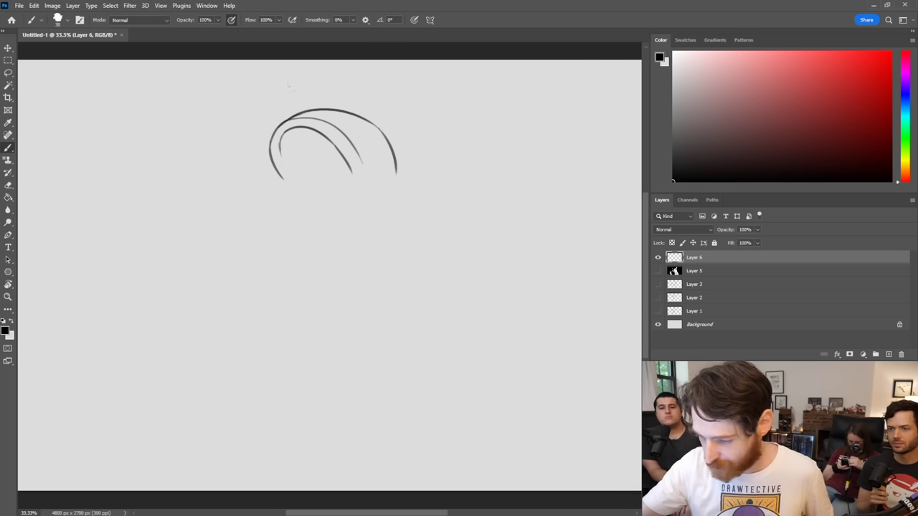
pyautogui.moveTo(280, 144); pyautogui.dragTo(298, 181)
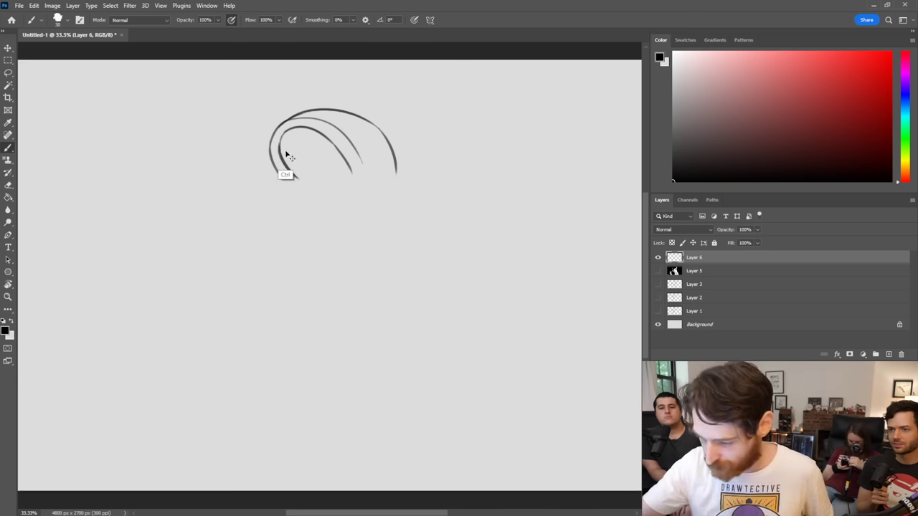
pyautogui.hotkey('ctrl', 'z')
pyautogui.moveTo(279, 144); pyautogui.dragTo(299, 184)
# Step: Extend the right ends of the innermost and middle arcs downward with matching curved strokes
pyautogui.moveTo(343, 153)
pyautogui.mouseDown()
pyautogui.moveTo(354, 184)
pyautogui.moveTo(365, 182)
pyautogui.mouseUp()
pyautogui.hotkey('ctrl', 'z')
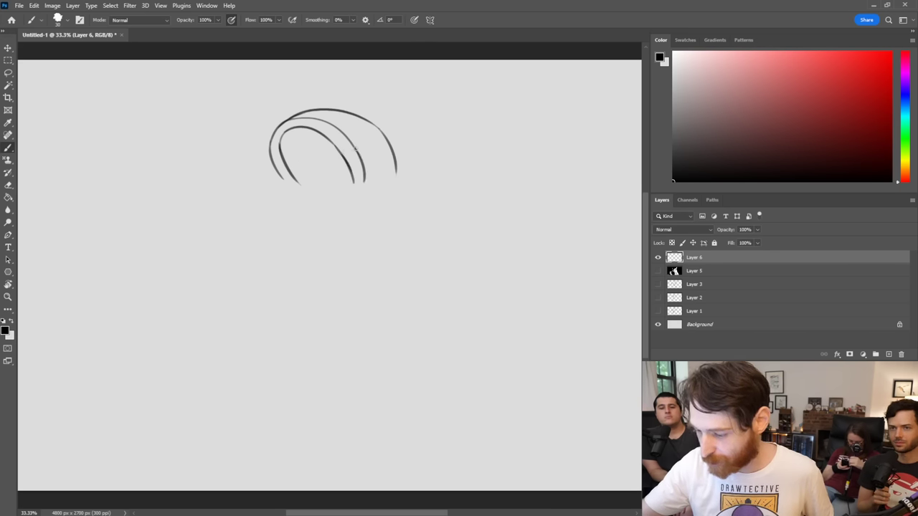
pyautogui.hotkey('ctrl', 'z')
pyautogui.moveTo(355, 146); pyautogui.dragTo(365, 181)
pyautogui.hotkey('ctrl', 'z')
pyautogui.moveTo(353, 142)
pyautogui.mouseDown()
pyautogui.moveTo(366, 181)
pyautogui.moveTo(359, 122)
pyautogui.mouseUp()
pyautogui.hotkey('ctrl', 'z')
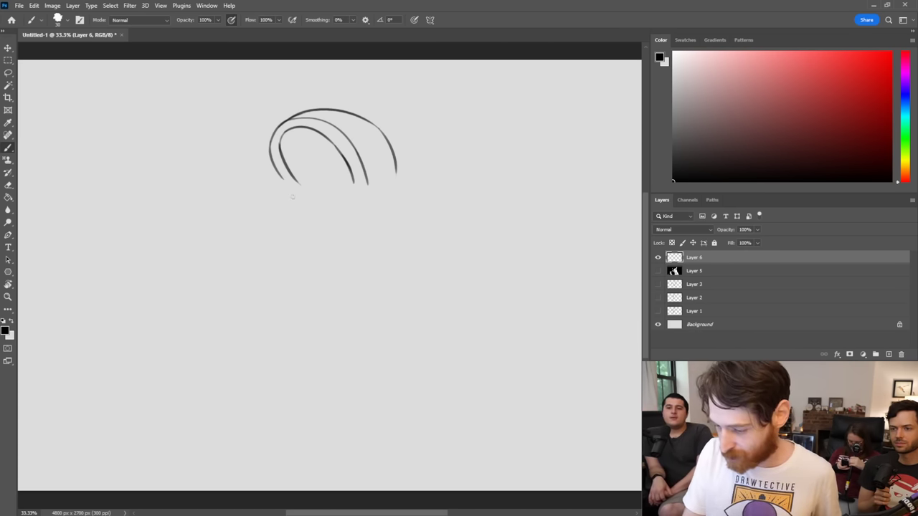
# Step: Lengthen the shape's outer left edge with a heavier stroke, and carry the right ends of the two inner arcs farther down
pyautogui.moveTo(291, 195); pyautogui.dragTo(348, 209)
pyautogui.hotkey('ctrl', 'z')
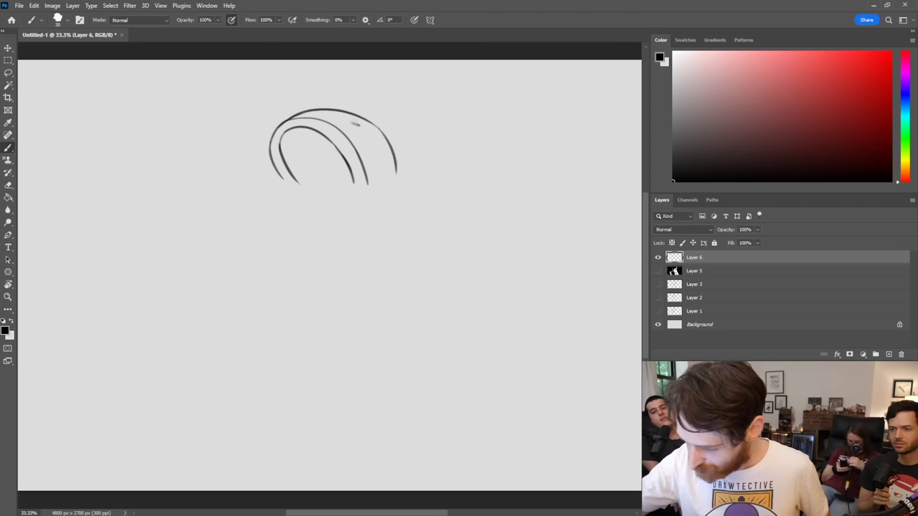
pyautogui.moveTo(271, 161); pyautogui.dragTo(300, 194)
pyautogui.hotkey('ctrl', 'z')
pyautogui.hotkey('ctrl', 'z')
pyautogui.moveTo(271, 151); pyautogui.dragTo(302, 198)
pyautogui.hotkey('ctrl', 'z')
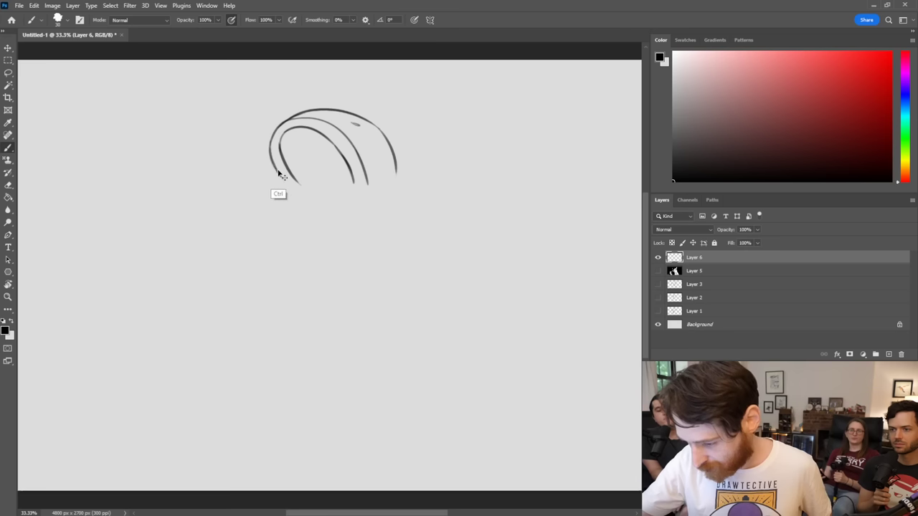
pyautogui.moveTo(270, 150); pyautogui.dragTo(301, 198)
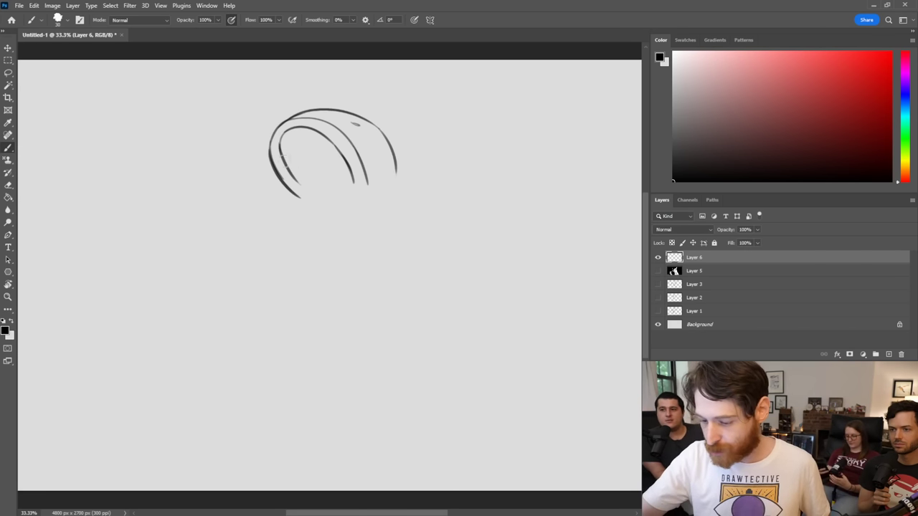
pyautogui.hotkey('ctrl', 'z')
pyautogui.hotkey('ctrl', 'shift', 'z')
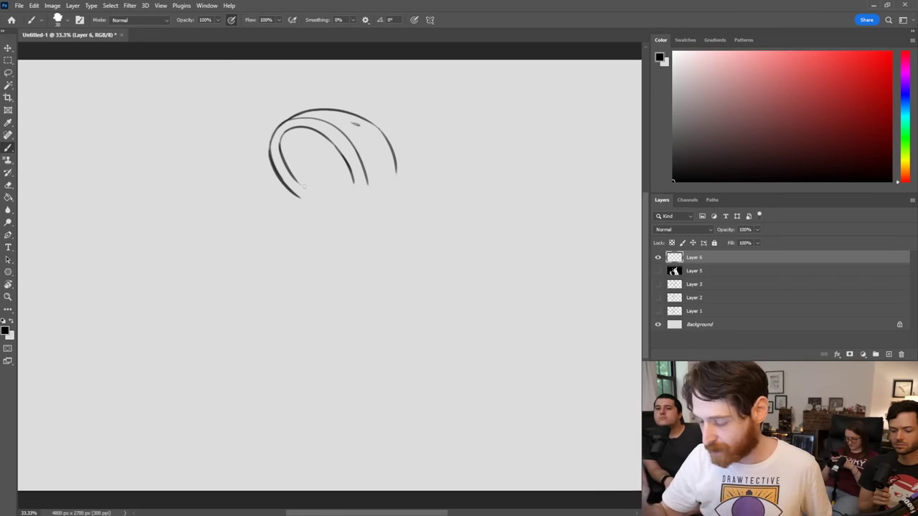
pyautogui.moveTo(346, 158); pyautogui.dragTo(354, 198)
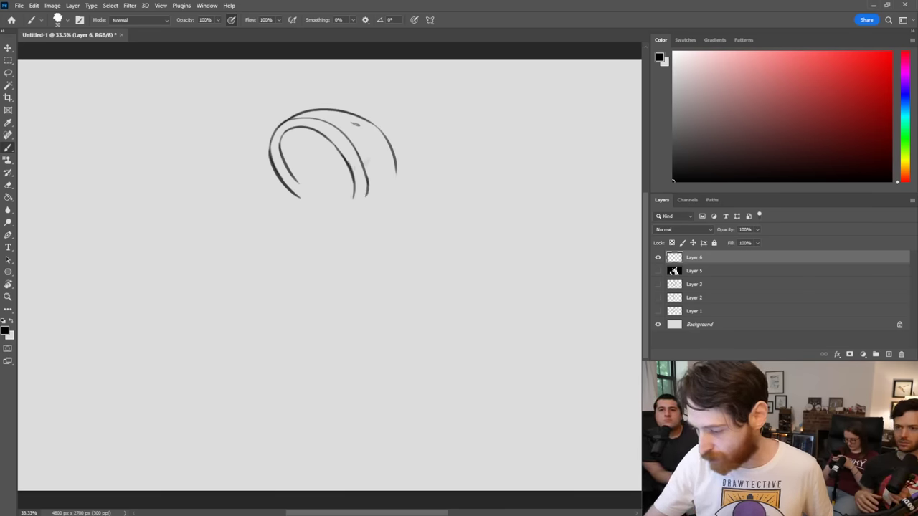
# Step: Redraw the lower right end of the middle arc and extend the outer arc's right end curving down and inward
pyautogui.moveTo(362, 165); pyautogui.dragTo(366, 199)
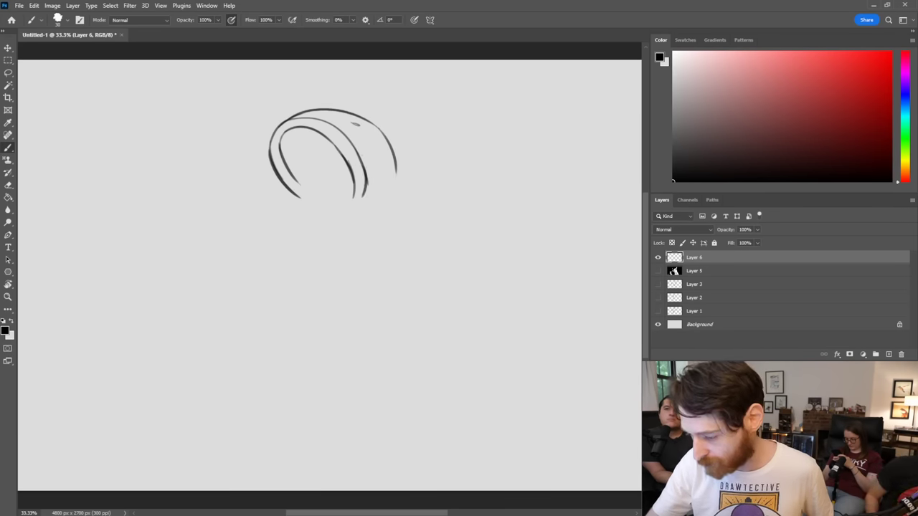
pyautogui.hotkey('ctrl', 'z')
pyautogui.moveTo(363, 165); pyautogui.dragTo(366, 199)
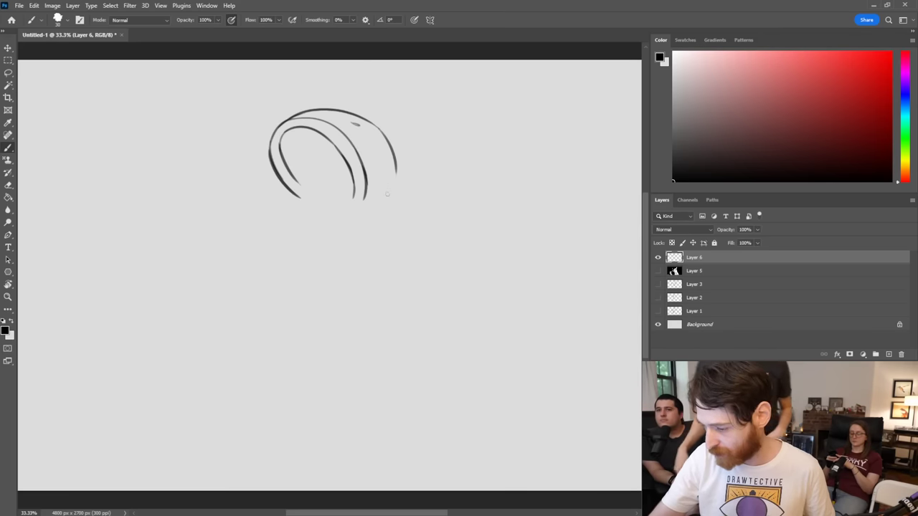
pyautogui.moveTo(397, 149); pyautogui.dragTo(388, 202)
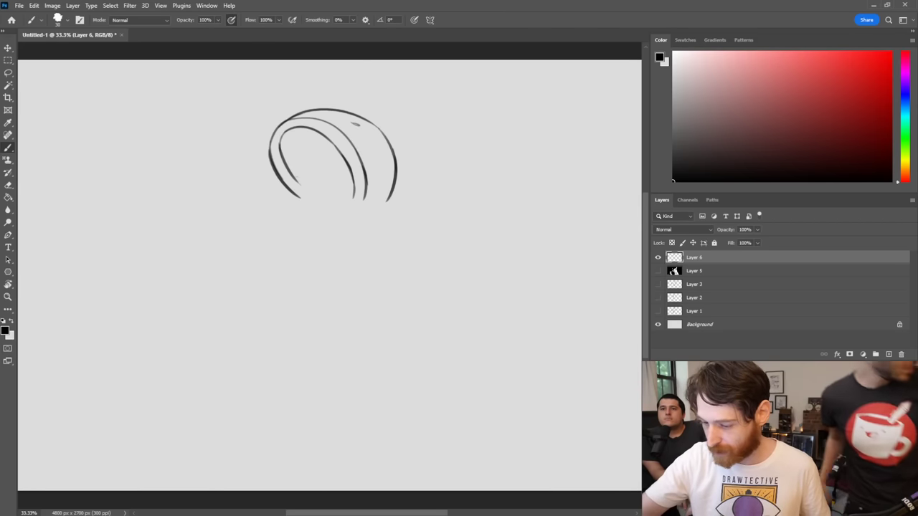
# Step: Draw the lower jaw beneath the arcs as a narrow slanted loop with a large rounded underside curving up on the right
pyautogui.moveTo(287, 168)
pyautogui.mouseDown()
pyautogui.moveTo(321, 199)
pyautogui.moveTo(258, 242)
pyautogui.moveTo(352, 219)
pyautogui.mouseUp()
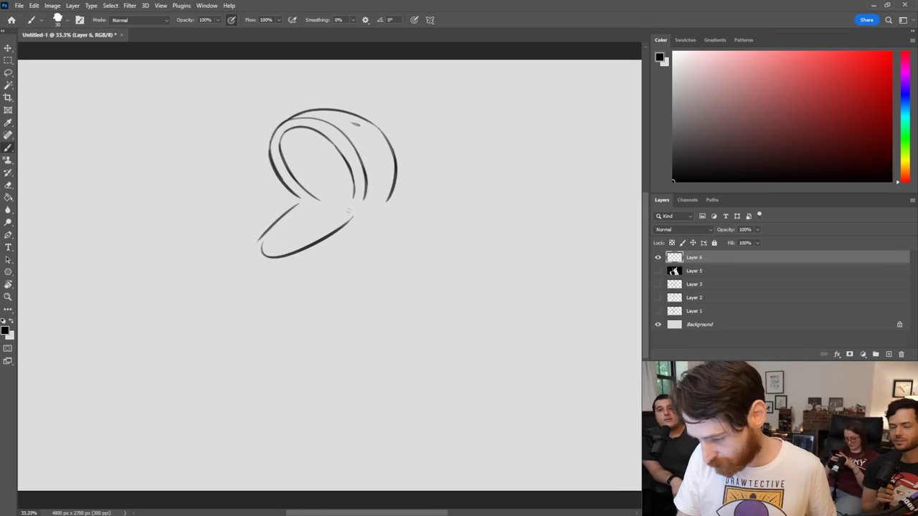
pyautogui.moveTo(260, 248); pyautogui.dragTo(297, 204)
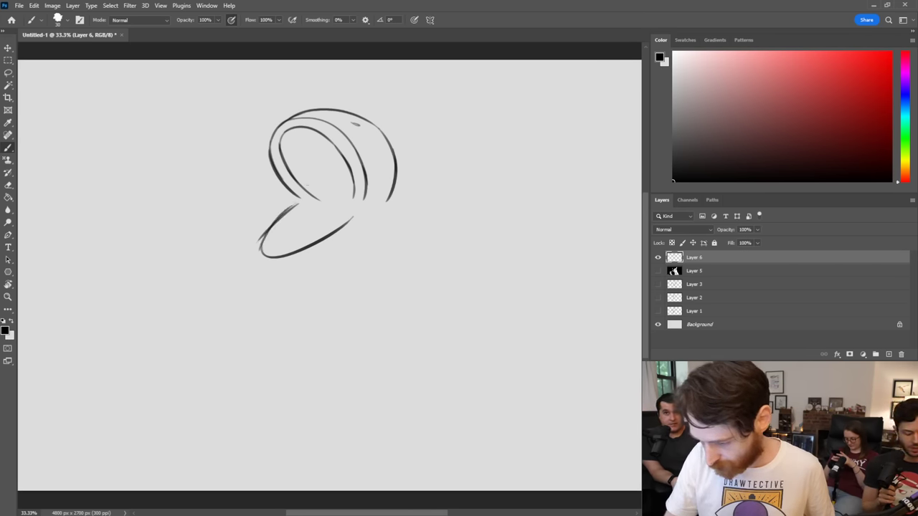
pyautogui.moveTo(255, 248); pyautogui.dragTo(293, 203)
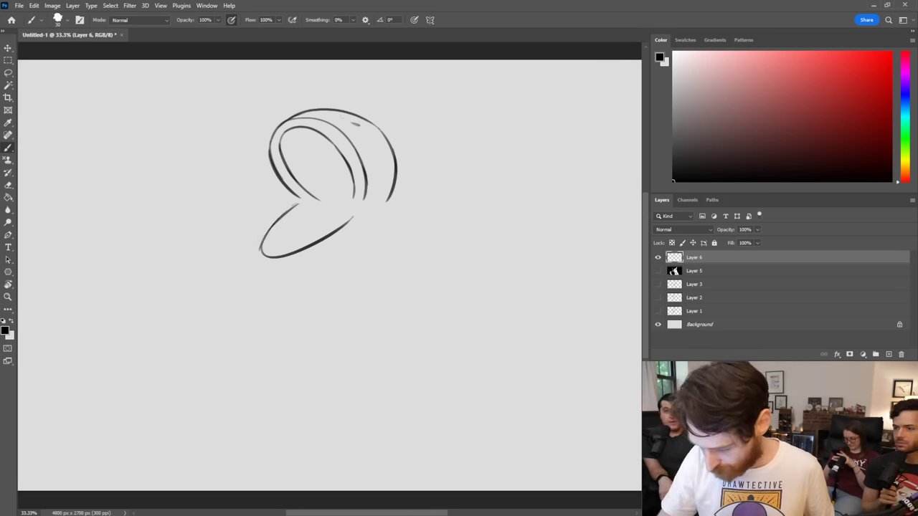
pyautogui.moveTo(262, 259)
pyautogui.mouseDown()
pyautogui.moveTo(389, 252)
pyautogui.moveTo(377, 251)
pyautogui.moveTo(386, 221)
pyautogui.mouseUp()
pyautogui.moveTo(365, 269); pyautogui.dragTo(383, 210)
# Step: Draw an inner rim line inside the lower jaw's slanted loop, following its left tip and lower edge
pyautogui.moveTo(297, 207); pyautogui.dragTo(282, 244)
pyautogui.hotkey('ctrl', 'z')
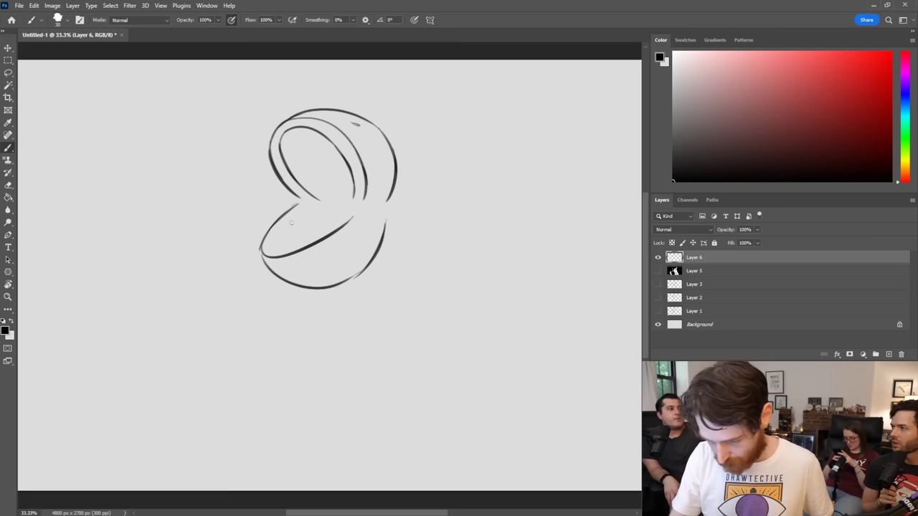
pyautogui.moveTo(298, 209)
pyautogui.mouseDown()
pyautogui.moveTo(309, 231)
pyautogui.moveTo(296, 238)
pyautogui.moveTo(354, 211)
pyautogui.mouseUp()
pyautogui.hotkey('ctrl', 'z')
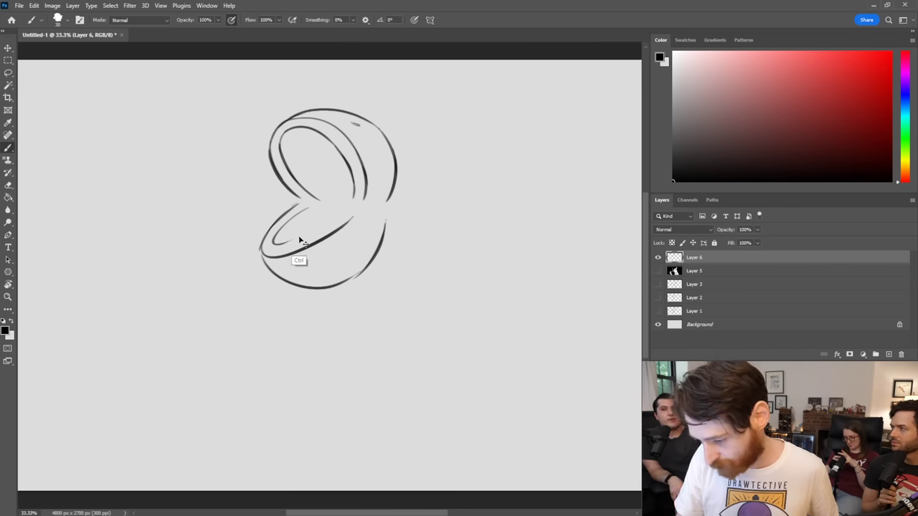
pyautogui.moveTo(291, 242)
pyautogui.mouseDown()
pyautogui.moveTo(358, 207)
pyautogui.moveTo(349, 223)
pyautogui.moveTo(341, 226)
pyautogui.moveTo(360, 209)
pyautogui.mouseUp()
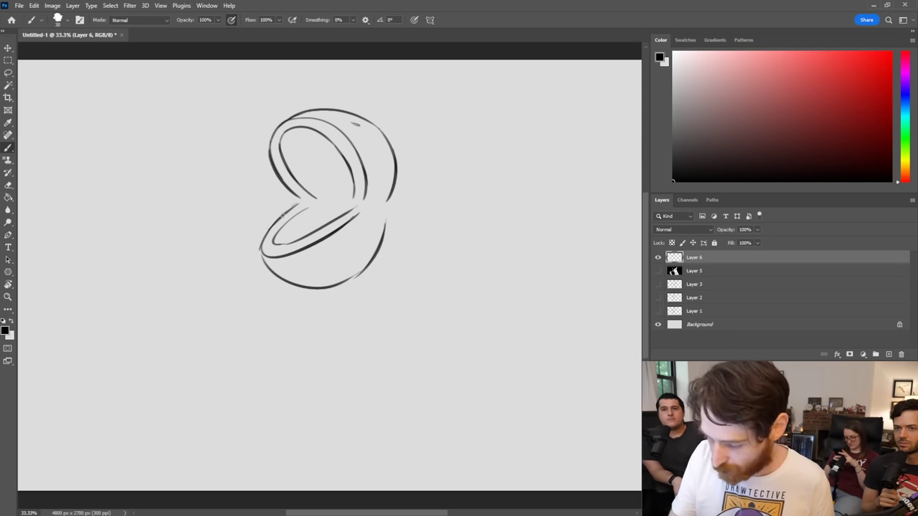
pyautogui.moveTo(309, 198); pyautogui.dragTo(269, 228)
pyautogui.hotkey('ctrl', 'z')
pyautogui.hotkey('ctrl', 'a')
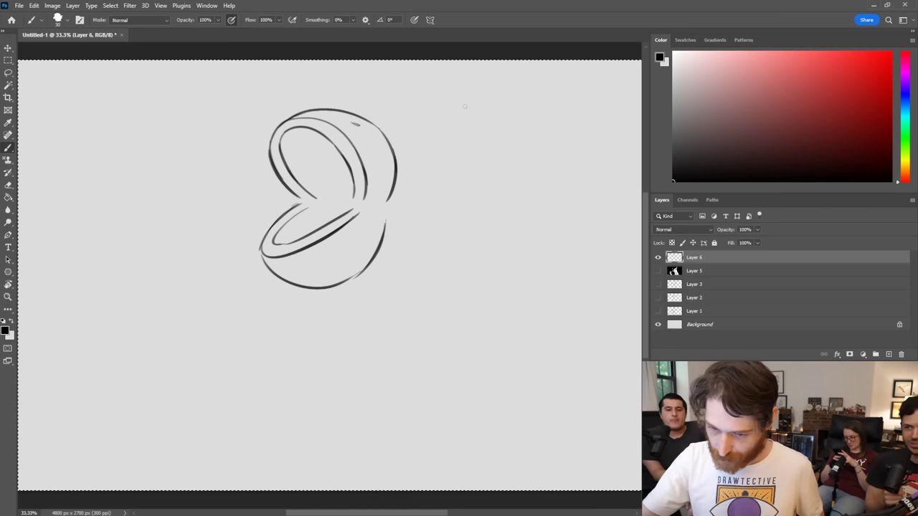
pyautogui.click(8, 60)
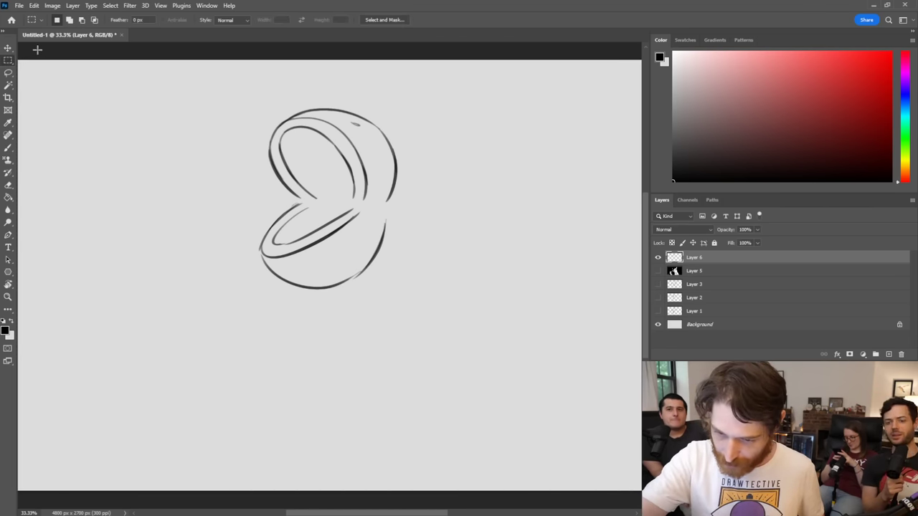
pyautogui.click(7, 147)
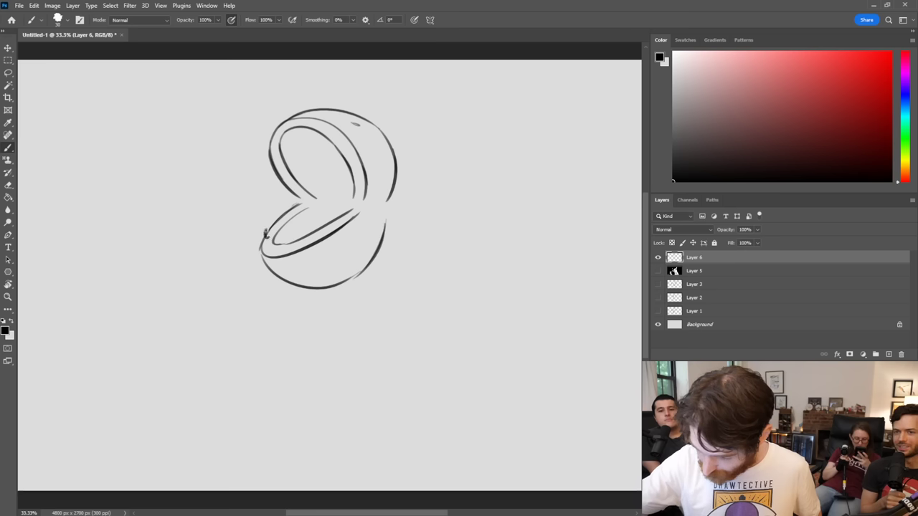
# Step: Add solid black pointed teeth along both sides of the lower jaw's rim and around the upper jaw's rim
pyautogui.moveTo(265, 233)
pyautogui.mouseDown()
pyautogui.moveTo(283, 215)
pyautogui.moveTo(288, 248)
pyautogui.moveTo(288, 235)
pyautogui.moveTo(295, 245)
pyautogui.moveTo(291, 238)
pyautogui.moveTo(288, 247)
pyautogui.moveTo(314, 232)
pyautogui.moveTo(312, 222)
pyautogui.moveTo(317, 235)
pyautogui.moveTo(336, 217)
pyautogui.mouseUp()
pyautogui.moveTo(271, 153)
pyautogui.mouseDown()
pyautogui.moveTo(267, 164)
pyautogui.moveTo(273, 157)
pyautogui.moveTo(277, 171)
pyautogui.mouseUp()
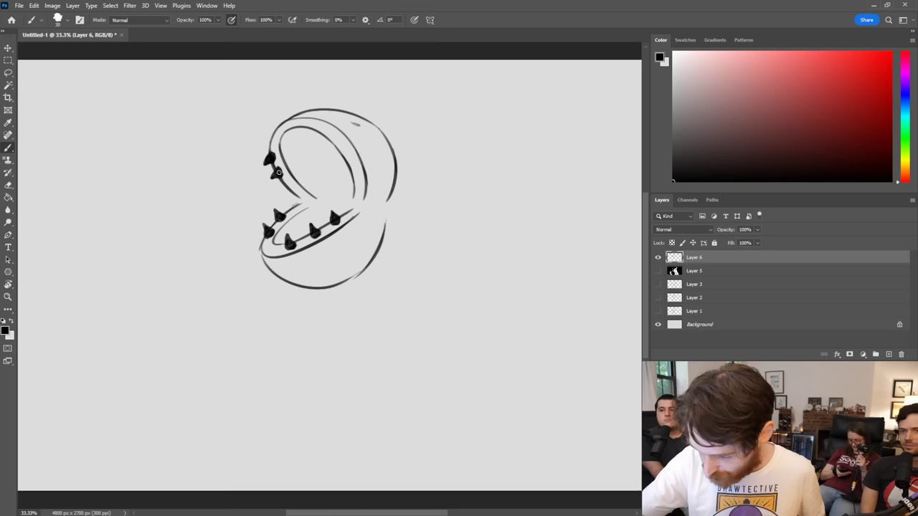
pyautogui.moveTo(274, 137)
pyautogui.mouseDown()
pyautogui.moveTo(307, 121)
pyautogui.moveTo(299, 130)
pyautogui.moveTo(310, 123)
pyautogui.moveTo(322, 139)
pyautogui.moveTo(330, 129)
pyautogui.moveTo(335, 156)
pyautogui.moveTo(349, 152)
pyautogui.moveTo(340, 148)
pyautogui.moveTo(347, 175)
pyautogui.moveTo(356, 171)
pyautogui.mouseUp()
pyautogui.moveTo(265, 247); pyautogui.dragTo(266, 246)
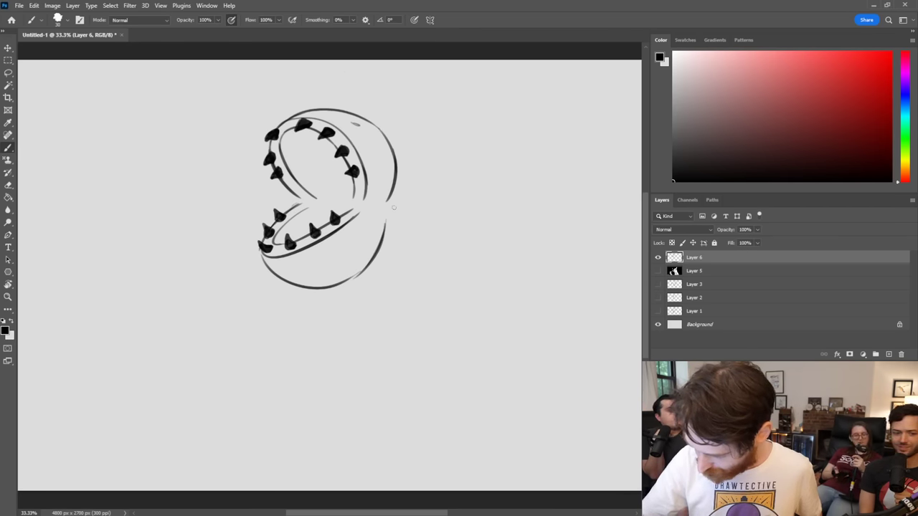
# Step: Draw a heavy line arching right and down from the back of the head, and a short curve left of the mouth
pyautogui.moveTo(400, 172)
pyautogui.mouseDown()
pyautogui.moveTo(442, 191)
pyautogui.moveTo(463, 230)
pyautogui.mouseUp()
pyautogui.hotkey('ctrl', 'z')
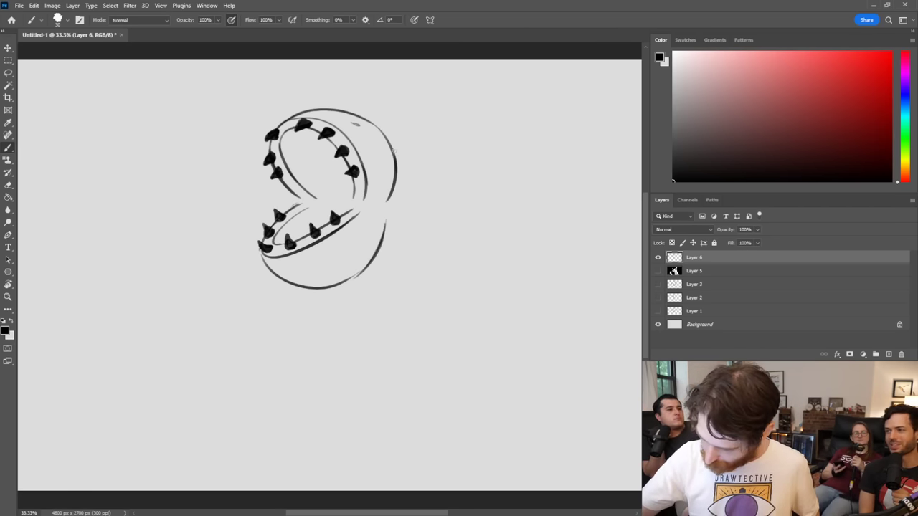
pyautogui.moveTo(393, 149); pyautogui.dragTo(479, 212)
pyautogui.moveTo(256, 206); pyautogui.dragTo(282, 181)
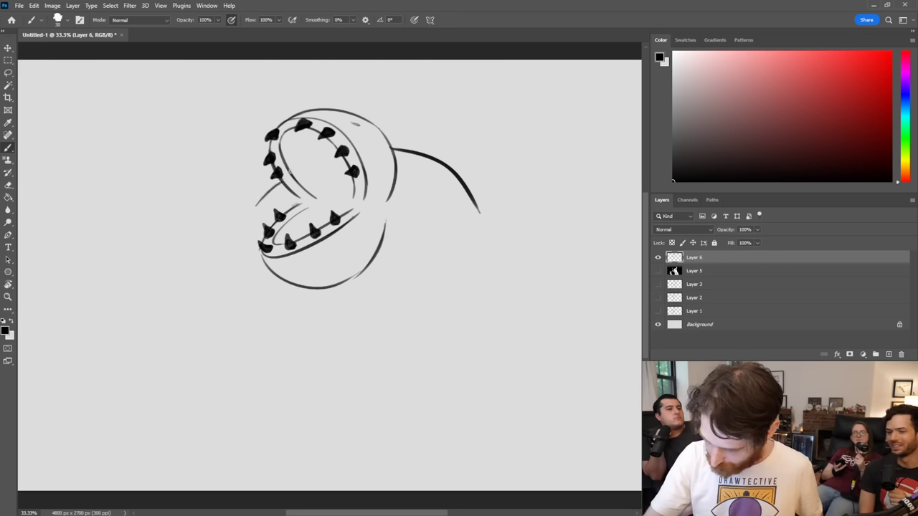
pyautogui.moveTo(480, 211); pyautogui.dragTo(559, 276)
pyautogui.hotkey('ctrl', 'z')
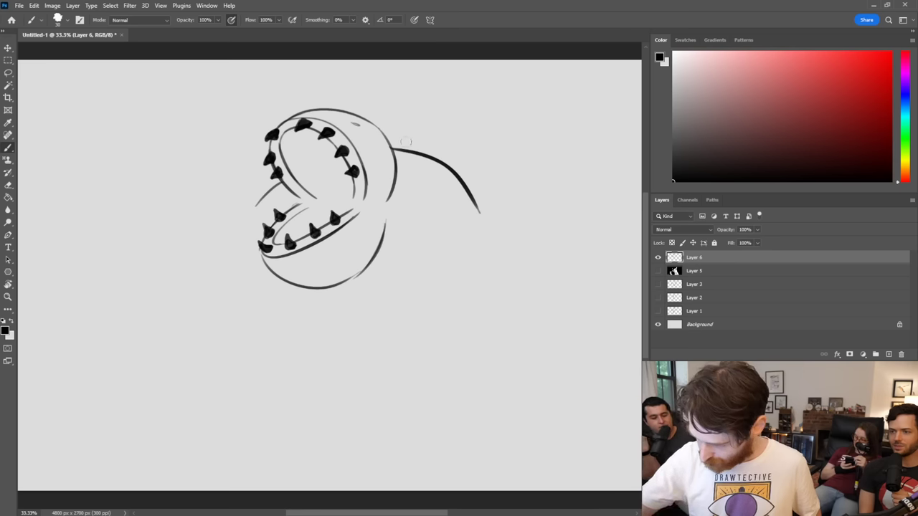
pyautogui.hotkey('ctrl', 'z')
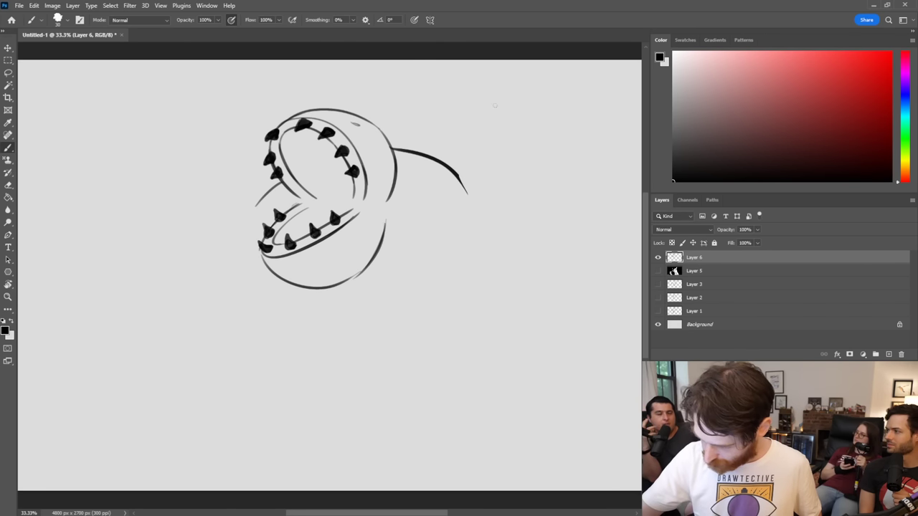
# Step: Draw a round ice-cream scoop with a dripping lower edge at the end of the arched line, trimming the overlap
pyautogui.moveTo(414, 218)
pyautogui.mouseDown()
pyautogui.moveTo(453, 179)
pyautogui.moveTo(514, 216)
pyautogui.mouseUp()
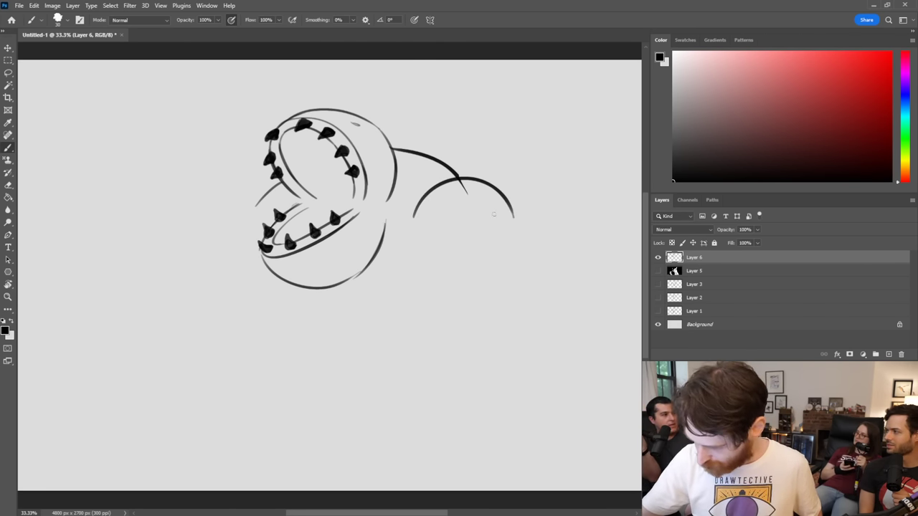
pyautogui.moveTo(460, 189); pyautogui.dragTo(462, 186)
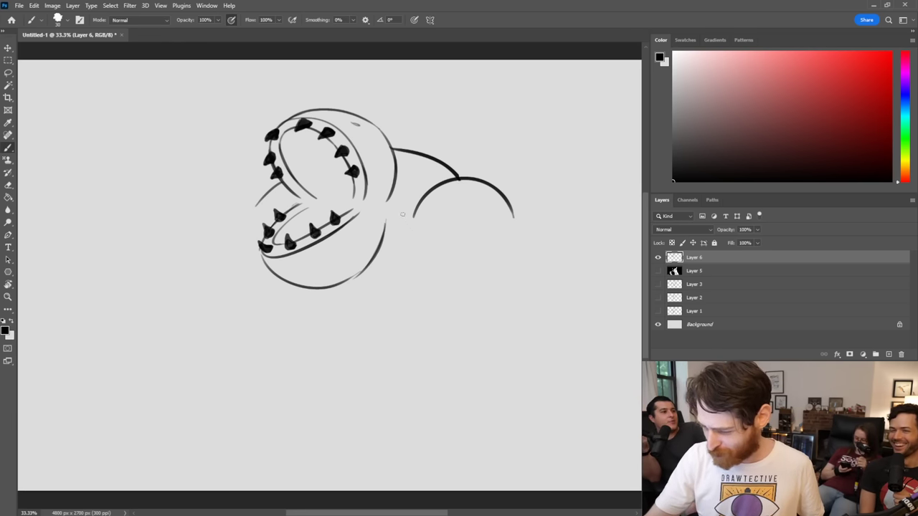
pyautogui.moveTo(385, 206)
pyautogui.mouseDown()
pyautogui.moveTo(385, 241)
pyautogui.moveTo(413, 247)
pyautogui.moveTo(416, 266)
pyautogui.moveTo(434, 262)
pyautogui.moveTo(457, 278)
pyautogui.moveTo(477, 262)
pyautogui.moveTo(514, 265)
pyautogui.moveTo(512, 199)
pyautogui.mouseUp()
pyautogui.hotkey('ctrl', 'z')
pyautogui.hotkey('ctrl', 'z')
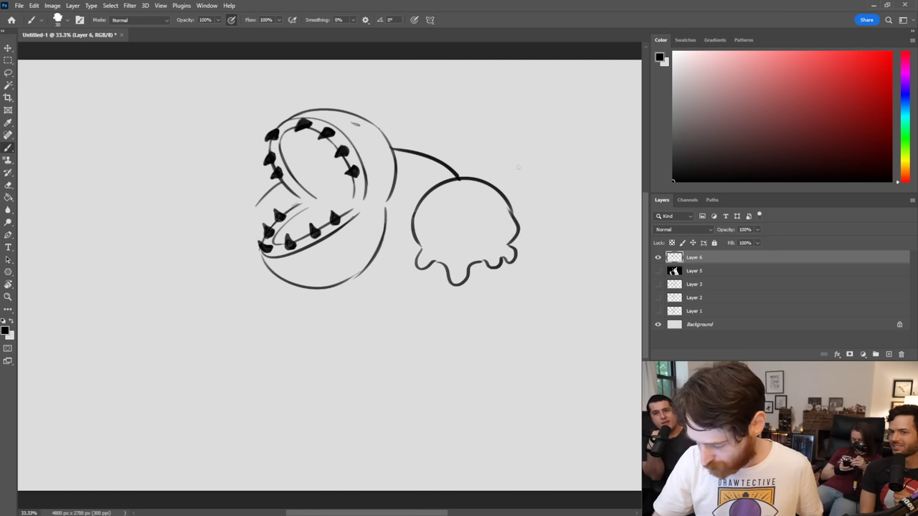
# Step: Draw a tapering cone under the dripping scoop and fill it with crisscrossing waffle lines
pyautogui.moveTo(433, 271); pyautogui.dragTo(468, 348)
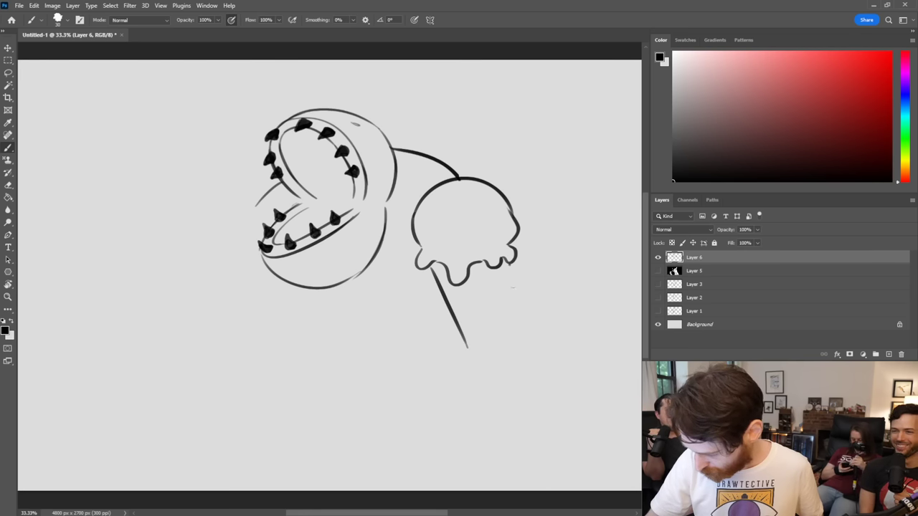
pyautogui.moveTo(510, 264)
pyautogui.mouseDown()
pyautogui.moveTo(516, 343)
pyautogui.moveTo(497, 354)
pyautogui.mouseUp()
pyautogui.hotkey('ctrl', 'z')
pyautogui.moveTo(448, 304)
pyautogui.mouseDown()
pyautogui.moveTo(502, 338)
pyautogui.moveTo(506, 317)
pyautogui.moveTo(480, 263)
pyautogui.mouseUp()
pyautogui.hotkey('ctrl', 'z')
pyautogui.moveTo(465, 327); pyautogui.dragTo(502, 285)
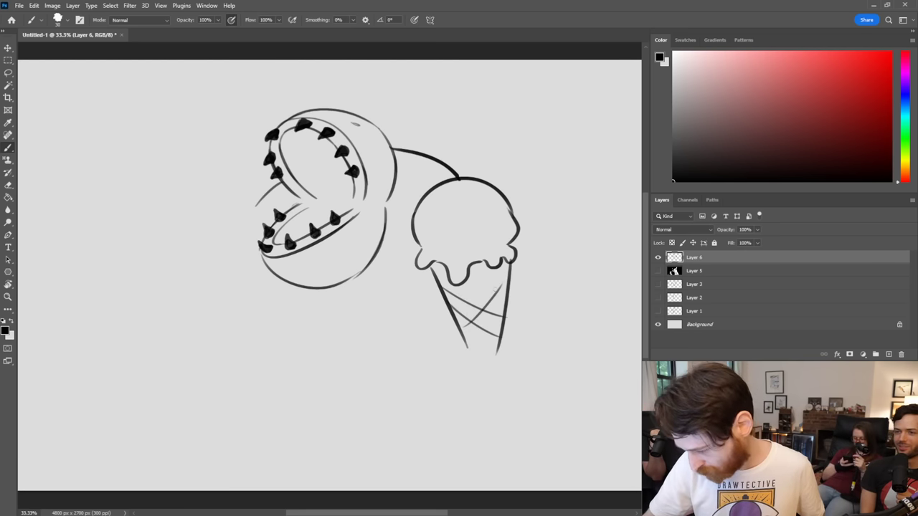
pyautogui.moveTo(469, 310)
pyautogui.mouseDown()
pyautogui.moveTo(501, 340)
pyautogui.moveTo(491, 272)
pyautogui.mouseUp()
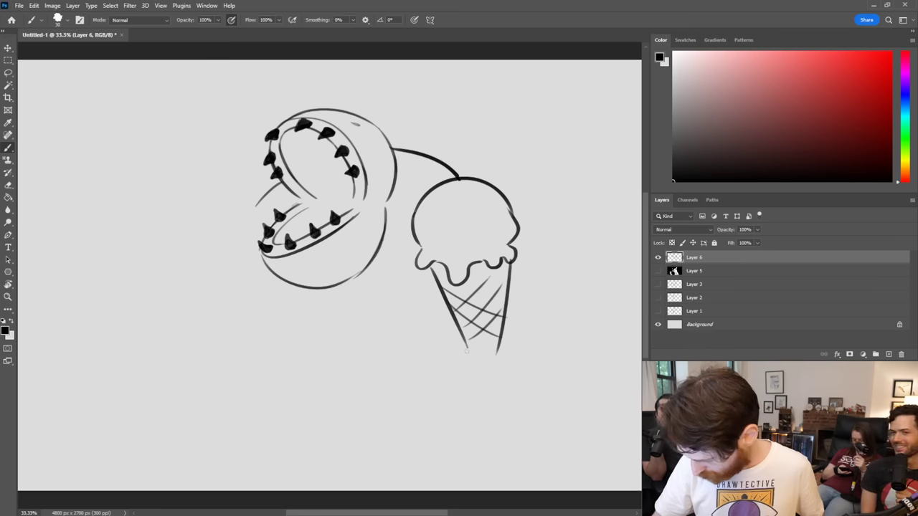
# Step: Draw a small wavy edge across the cone's base, and erase the trial lines sketched beneath it
pyautogui.moveTo(461, 353)
pyautogui.mouseDown()
pyautogui.moveTo(499, 344)
pyautogui.moveTo(509, 375)
pyautogui.moveTo(454, 368)
pyautogui.moveTo(370, 385)
pyautogui.mouseUp()
pyautogui.hotkey('ctrl', 'z')
pyautogui.moveTo(482, 403); pyautogui.dragTo(429, 445)
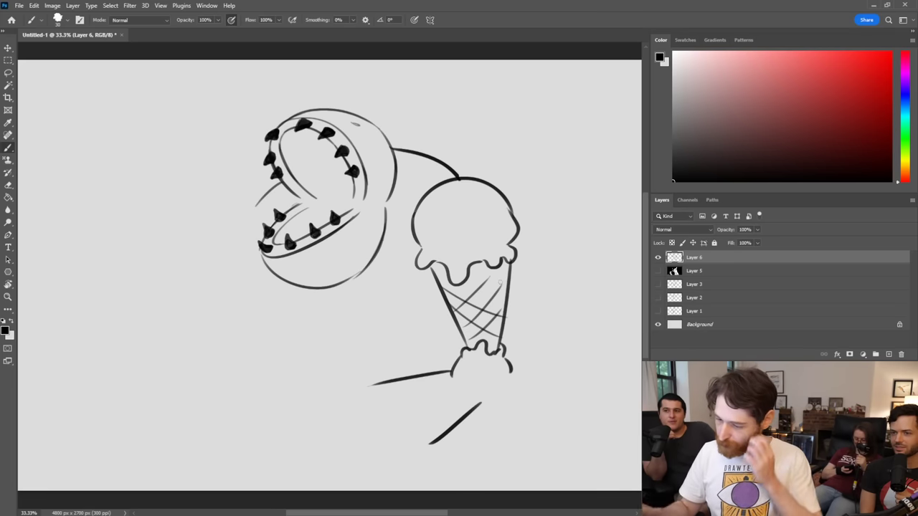
pyautogui.moveTo(450, 372)
pyautogui.mouseDown()
pyautogui.moveTo(454, 362)
pyautogui.moveTo(447, 374)
pyautogui.moveTo(368, 386)
pyautogui.mouseUp()
pyautogui.moveTo(479, 403); pyautogui.dragTo(429, 444)
pyautogui.moveTo(512, 372); pyautogui.dragTo(504, 353)
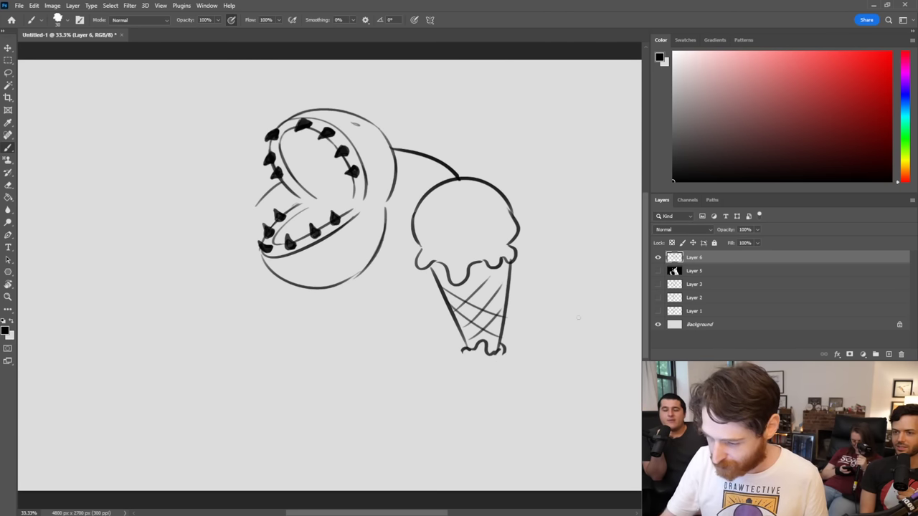
# Step: Draw an arched line from the upper jaw's lowest left tooth, curving out and down to the left
pyautogui.moveTo(233, 195)
pyautogui.mouseDown()
pyautogui.moveTo(278, 185)
pyautogui.moveTo(208, 218)
pyautogui.mouseUp()
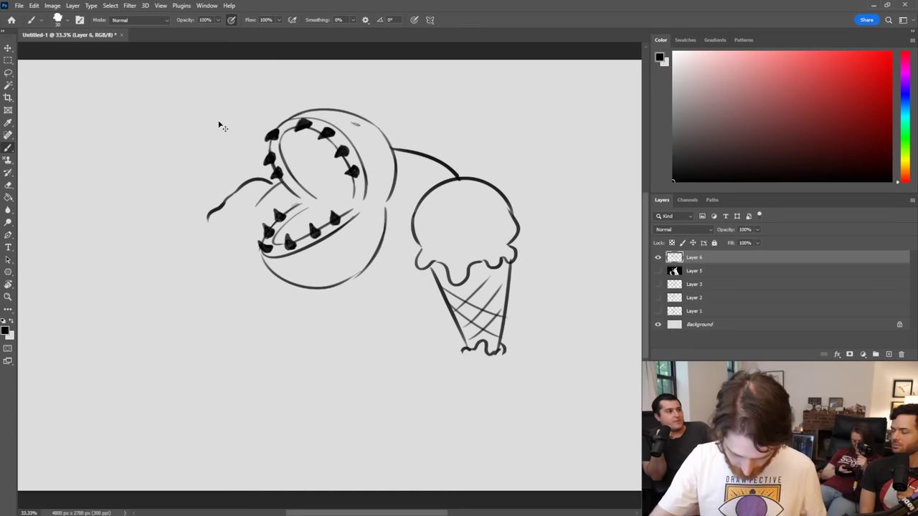
pyautogui.hotkey('ctrl', 'z')
pyautogui.moveTo(214, 215); pyautogui.dragTo(274, 184)
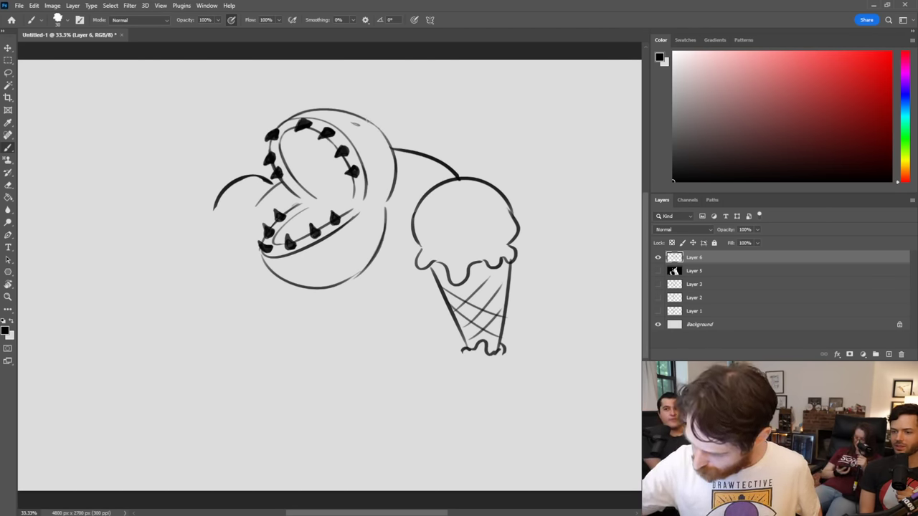
# Step: Draw a wavy, flame-like tuft with a pointed tip rising from the back of the head to the arched line
pyautogui.moveTo(367, 119); pyautogui.dragTo(426, 114)
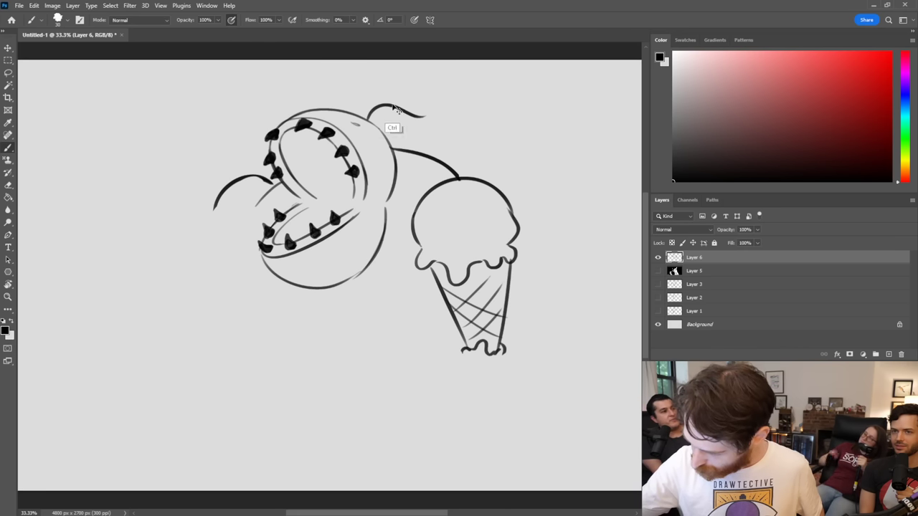
pyautogui.hotkey('ctrl', 'z')
pyautogui.moveTo(364, 118)
pyautogui.mouseDown()
pyautogui.moveTo(453, 94)
pyautogui.moveTo(433, 122)
pyautogui.moveTo(430, 155)
pyautogui.mouseUp()
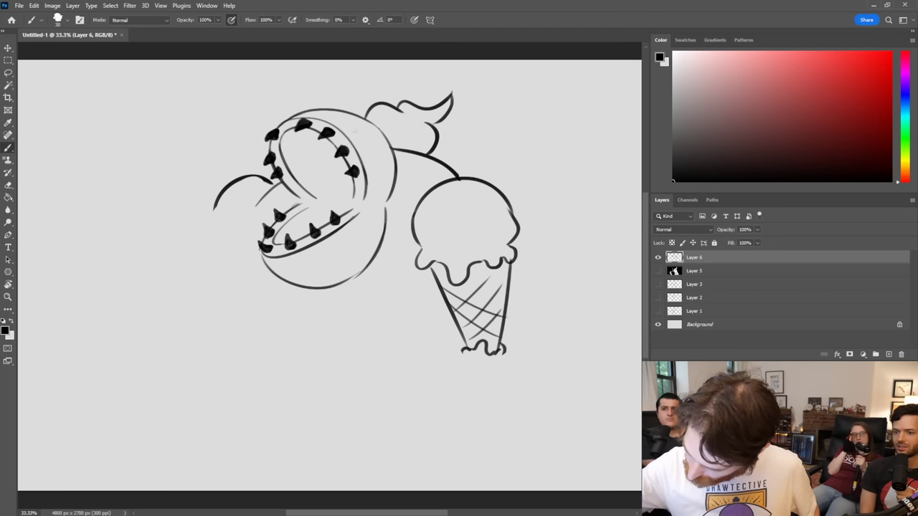
# Step: Draw an almond-shaped eye with a small slit pupil across the head's upper right outline, replacing the smaller trial eye
pyautogui.moveTo(359, 132); pyautogui.dragTo(373, 132)
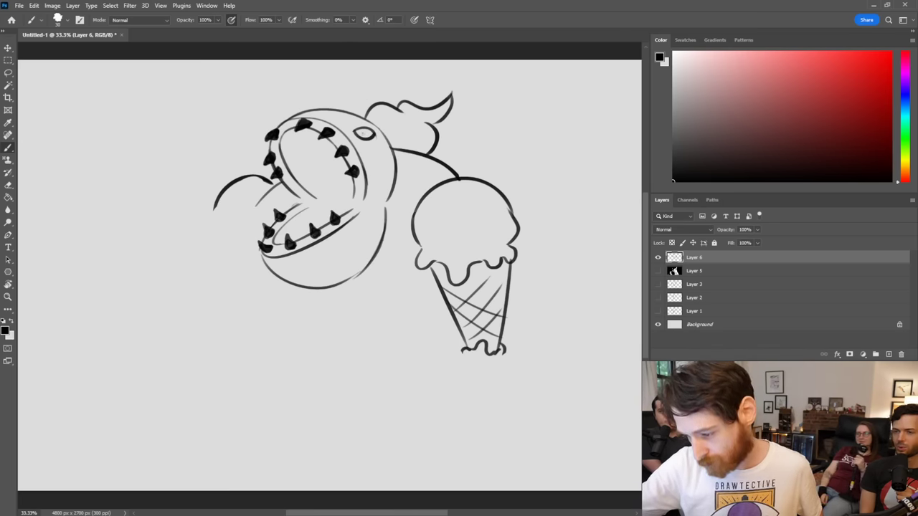
pyautogui.moveTo(357, 138)
pyautogui.mouseDown()
pyautogui.moveTo(375, 141)
pyautogui.moveTo(361, 129)
pyautogui.mouseUp()
pyautogui.hotkey('ctrl', 'z')
pyautogui.hotkey('ctrl', 'z')
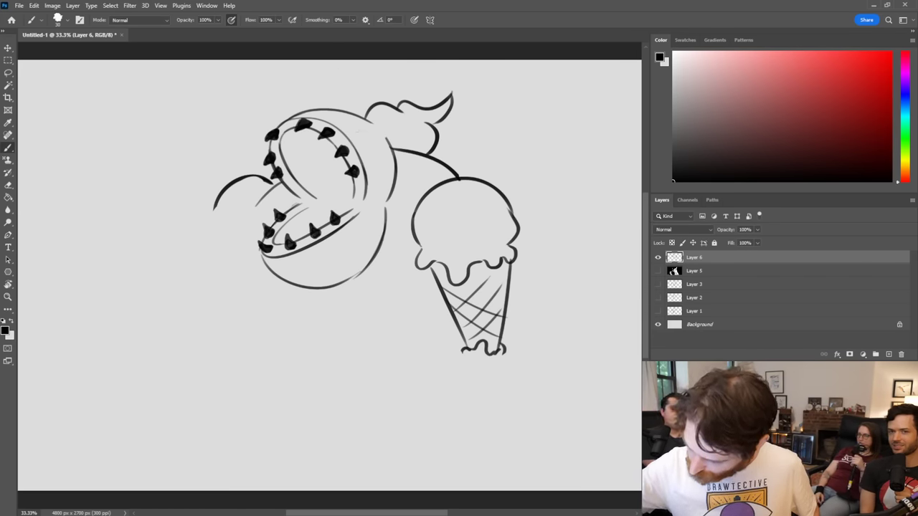
pyautogui.moveTo(358, 131); pyautogui.dragTo(386, 132)
pyautogui.hotkey('ctrl', 'z')
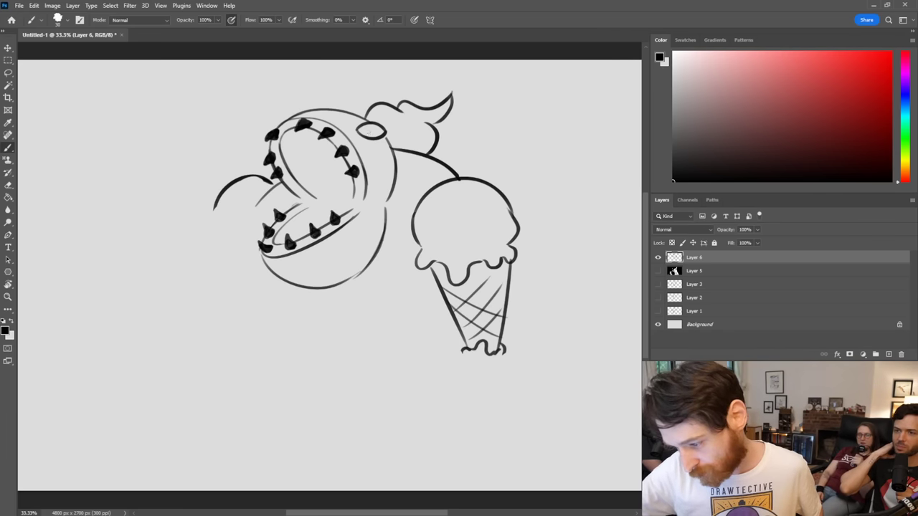
pyautogui.moveTo(368, 126); pyautogui.dragTo(368, 133)
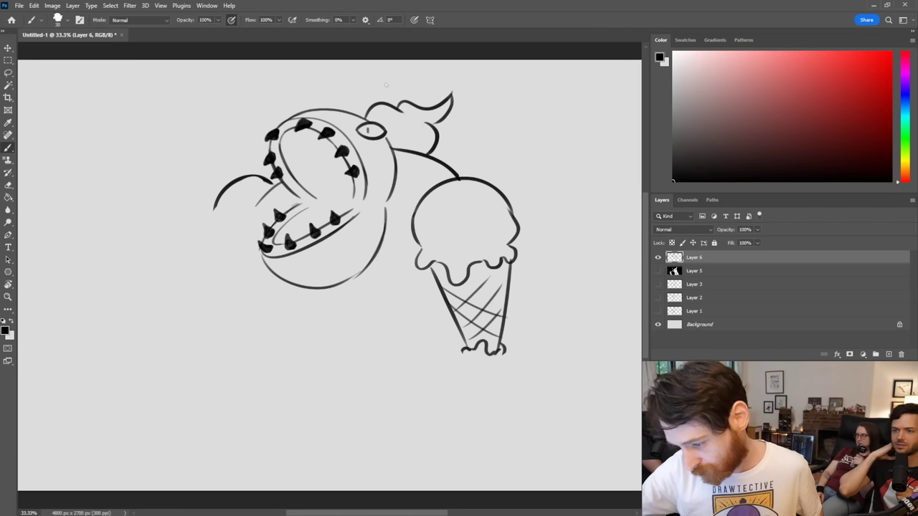
# Step: Join the upper and lower jaw rims at both corners of the mouth
pyautogui.moveTo(286, 184)
pyautogui.mouseDown()
pyautogui.moveTo(306, 203)
pyautogui.moveTo(290, 208)
pyautogui.moveTo(282, 162)
pyautogui.moveTo(293, 190)
pyautogui.moveTo(365, 201)
pyautogui.mouseUp()
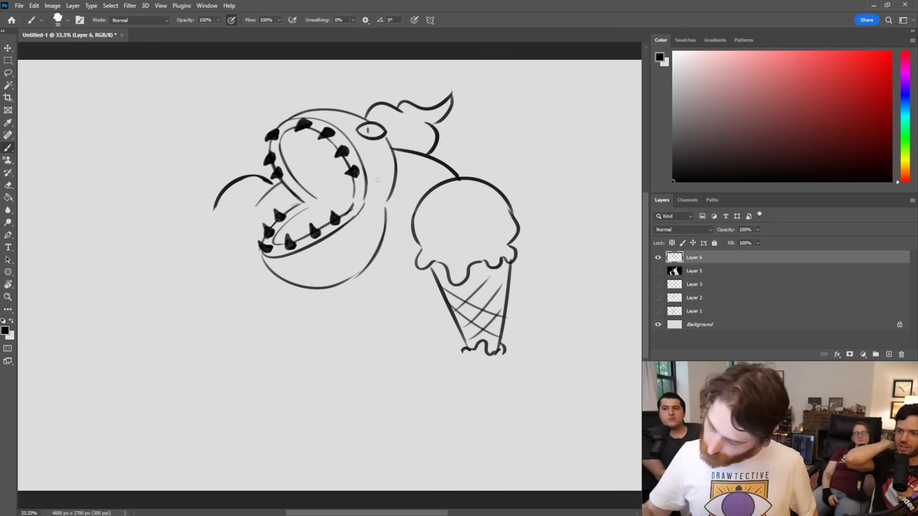
# Step: Replace the almond-shaped eye with a small tilted oval eye with a narrow pupil, just inside the head's upper right outline
pyautogui.hotkey('ctrl', 'z')
pyautogui.hotkey('ctrl', 'z')
pyautogui.hotkey('ctrl', 'z')
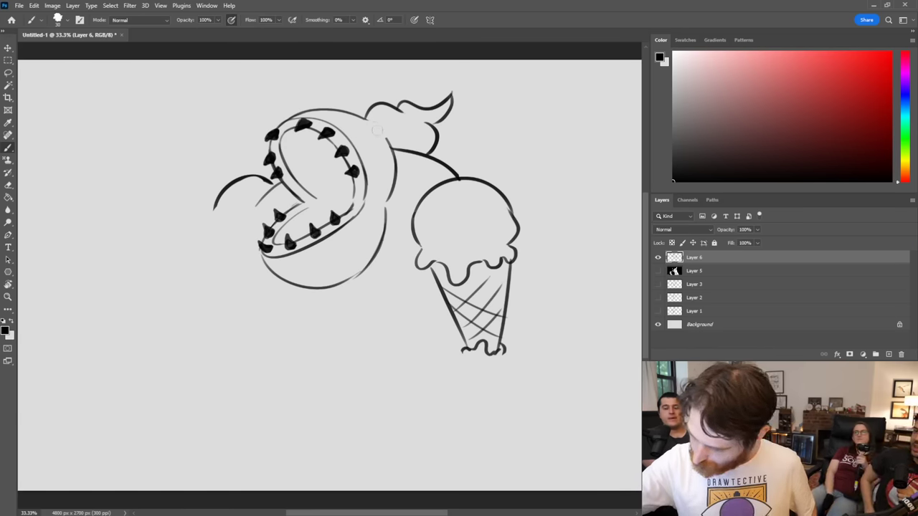
pyautogui.moveTo(358, 117)
pyautogui.mouseDown()
pyautogui.moveTo(391, 148)
pyautogui.moveTo(364, 143)
pyautogui.moveTo(375, 166)
pyautogui.moveTo(385, 161)
pyautogui.moveTo(377, 148)
pyautogui.mouseUp()
pyautogui.hotkey('ctrl', 'z')
pyautogui.hotkey('ctrl', 'z')
pyautogui.hotkey('ctrl', 'z')
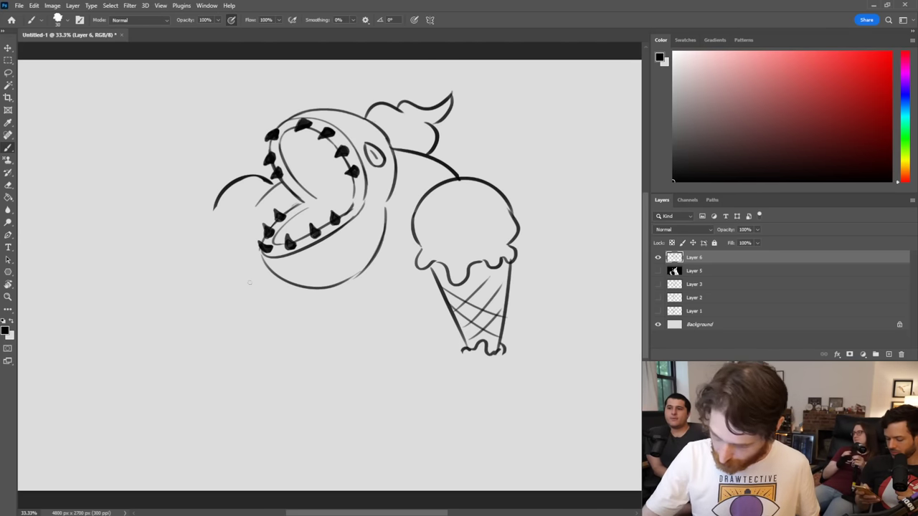
# Step: Draw a curve for the body's left side below the lower jaw and the forearm's upper line running left from the cone's base
pyautogui.moveTo(249, 274); pyautogui.dragTo(294, 338)
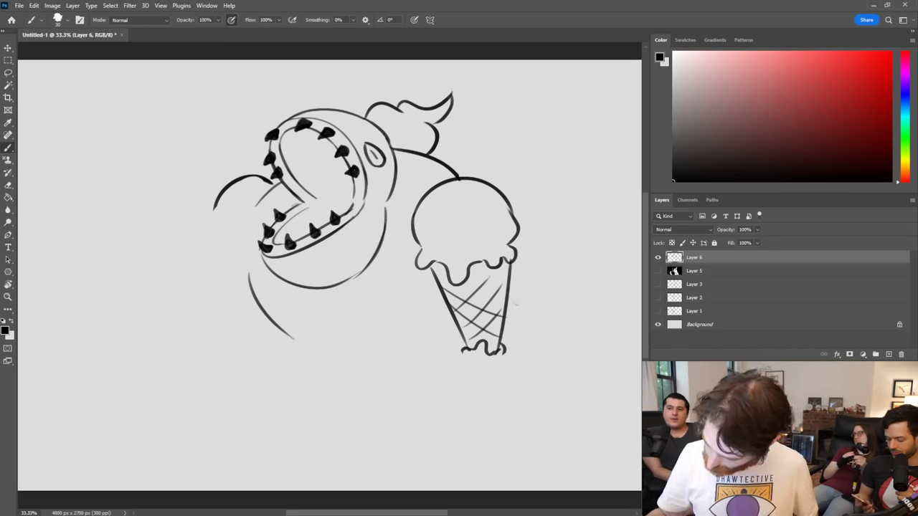
pyautogui.moveTo(461, 351); pyautogui.dragTo(399, 335)
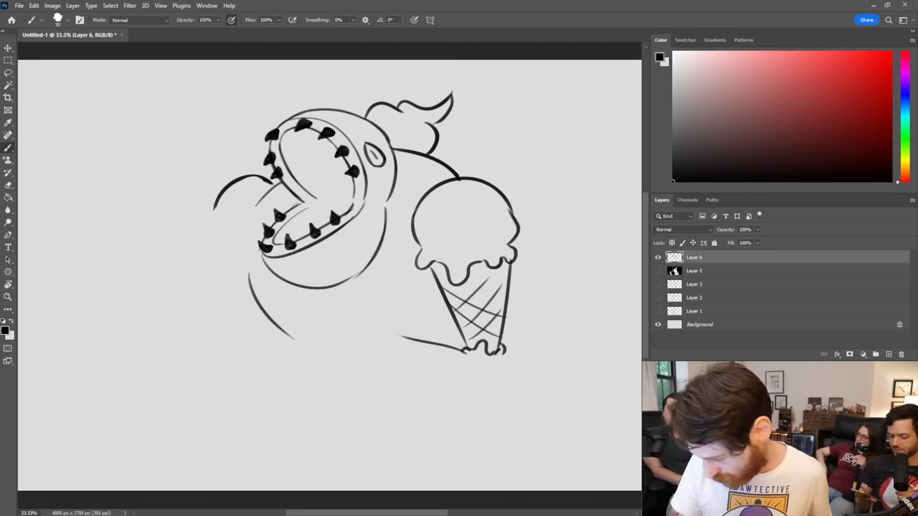
pyautogui.moveTo(489, 378); pyautogui.dragTo(430, 400)
pyautogui.hotkey('ctrl', 'z')
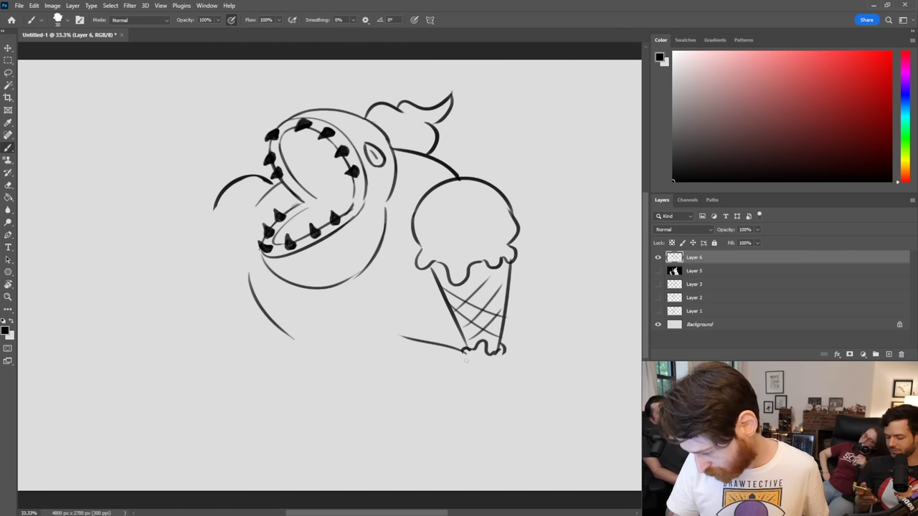
# Step: Draw a rounded, scoop-like hand with a hanging drip under the cone's base, and the forearm's lower line
pyautogui.moveTo(464, 362); pyautogui.dragTo(498, 399)
pyautogui.hotkey('ctrl', 'z')
pyautogui.moveTo(505, 357)
pyautogui.mouseDown()
pyautogui.moveTo(487, 427)
pyautogui.moveTo(472, 396)
pyautogui.mouseUp()
pyautogui.hotkey('ctrl', 'z')
pyautogui.moveTo(399, 404); pyautogui.dragTo(477, 388)
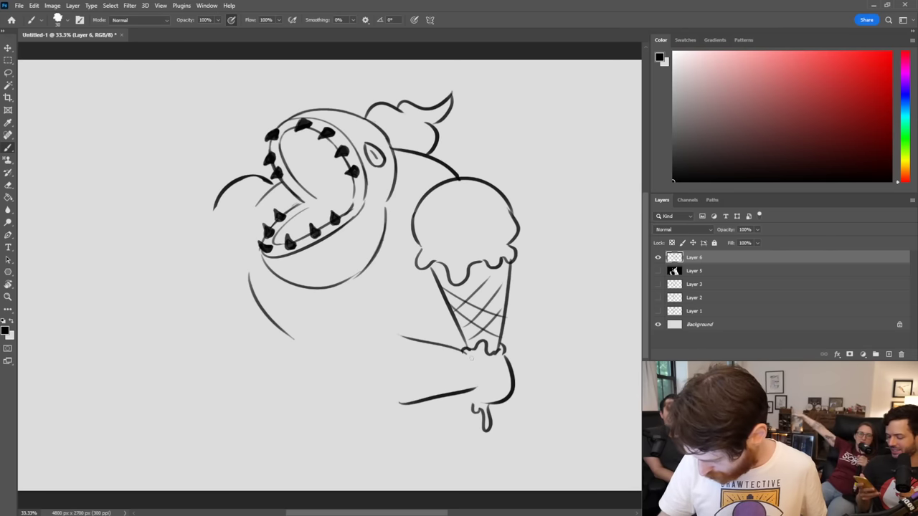
pyautogui.moveTo(472, 356); pyautogui.dragTo(483, 390)
pyautogui.hotkey('ctrl', 'z')
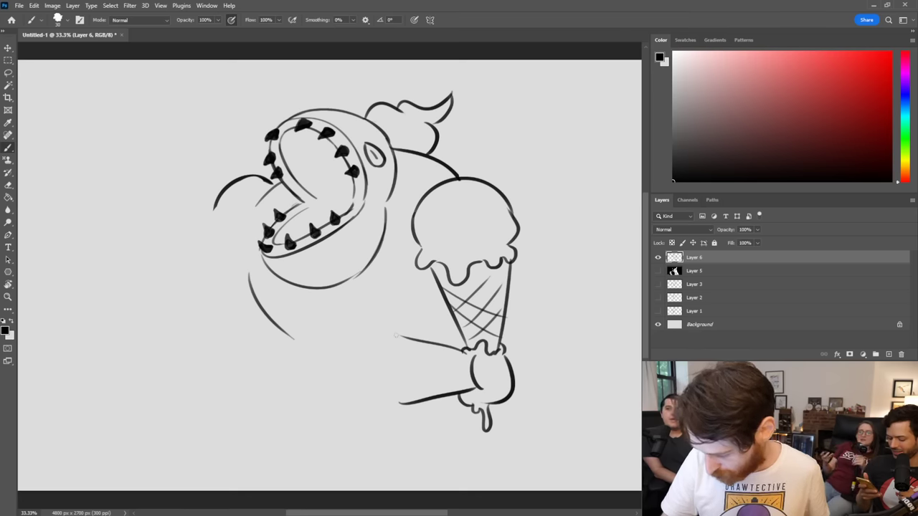
# Step: Draw the rounded edge of the upper arm's scoop across the forearm's inner end, from above the upper line to the lower line
pyautogui.moveTo(395, 335); pyautogui.dragTo(413, 396)
pyautogui.moveTo(399, 335)
pyautogui.mouseDown()
pyautogui.moveTo(367, 323)
pyautogui.moveTo(330, 376)
pyautogui.mouseUp()
pyautogui.moveTo(387, 407); pyautogui.dragTo(408, 399)
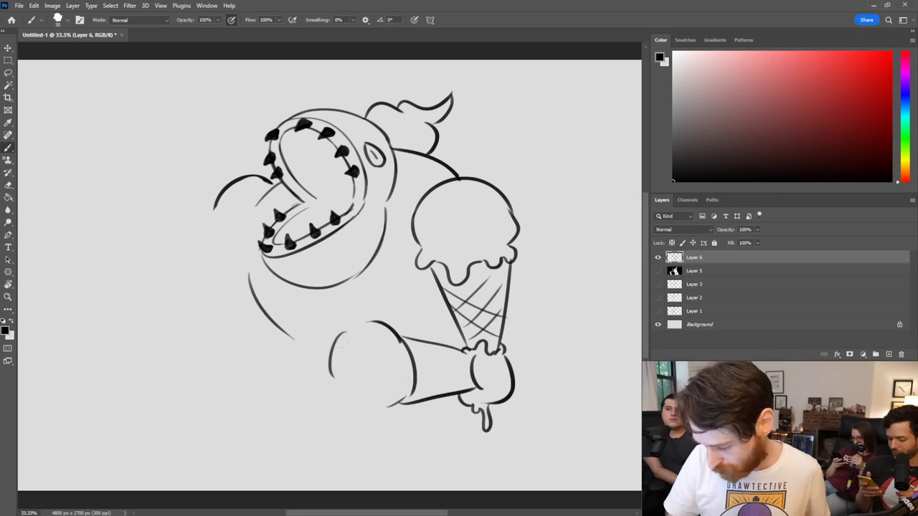
pyautogui.moveTo(346, 333)
pyautogui.mouseDown()
pyautogui.moveTo(334, 342)
pyautogui.moveTo(333, 376)
pyautogui.moveTo(330, 351)
pyautogui.mouseUp()
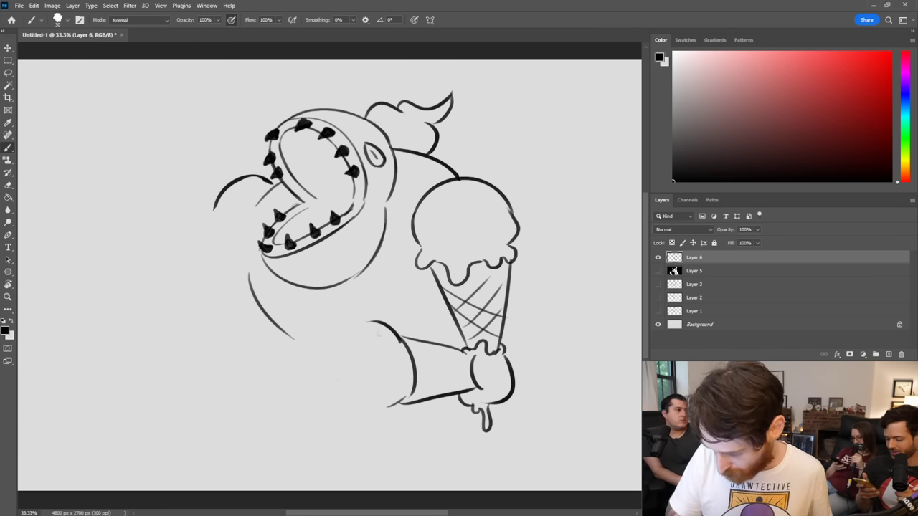
pyautogui.moveTo(380, 336)
pyautogui.mouseDown()
pyautogui.moveTo(330, 323)
pyautogui.moveTo(335, 346)
pyautogui.moveTo(362, 348)
pyautogui.mouseUp()
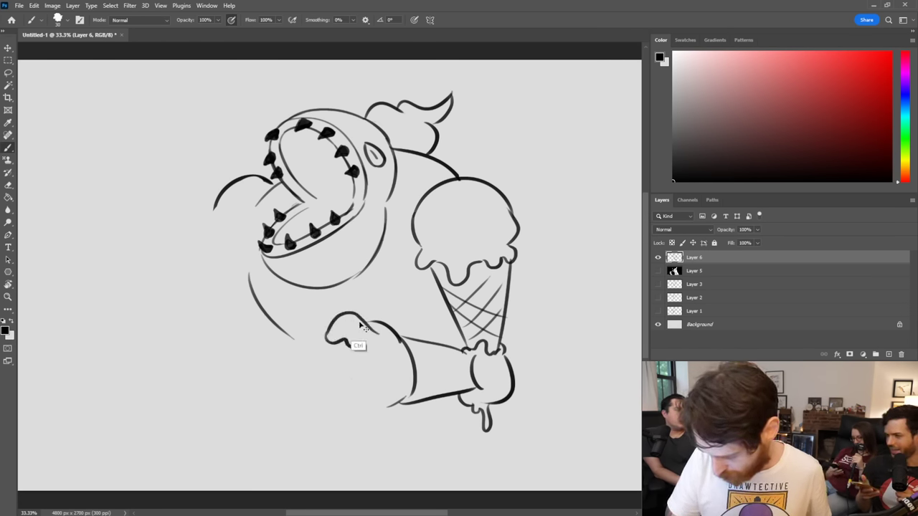
pyautogui.hotkey('ctrl', 'z')
pyautogui.hotkey('ctrl', 'z')
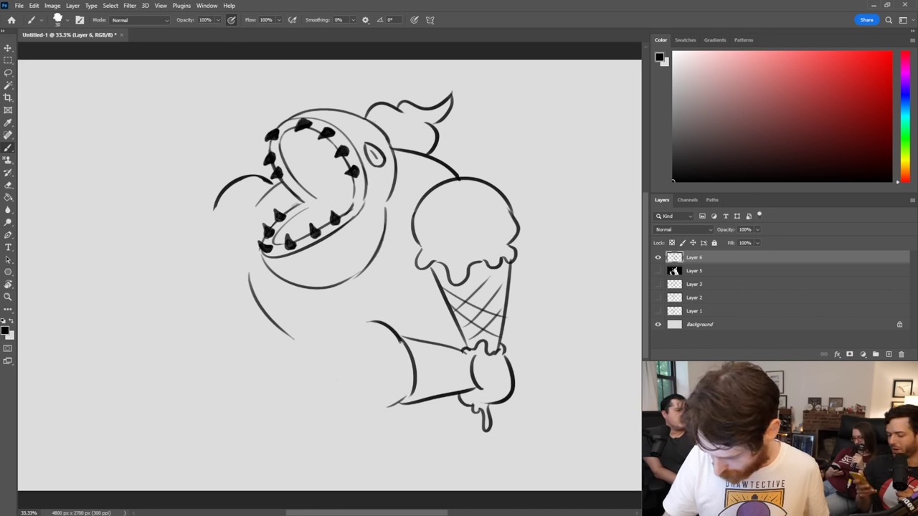
pyautogui.moveTo(355, 322)
pyautogui.mouseDown()
pyautogui.moveTo(321, 302)
pyautogui.moveTo(299, 317)
pyautogui.moveTo(292, 343)
pyautogui.moveTo(305, 362)
pyautogui.moveTo(325, 348)
pyautogui.mouseUp()
pyautogui.hotkey('ctrl', 'z')
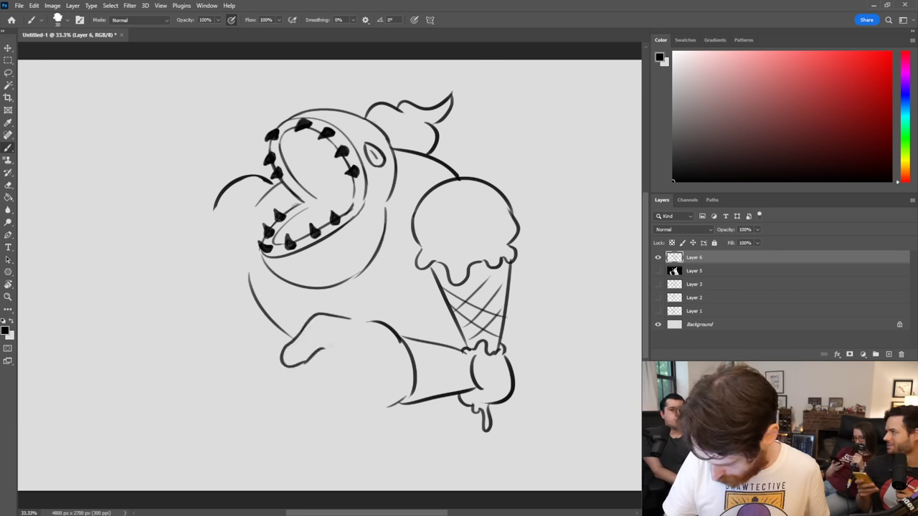
pyautogui.moveTo(342, 313)
pyautogui.mouseDown()
pyautogui.moveTo(362, 316)
pyautogui.moveTo(329, 366)
pyautogui.moveTo(368, 341)
pyautogui.mouseUp()
pyautogui.hotkey('ctrl', 'z')
pyautogui.hotkey('ctrl', 'z')
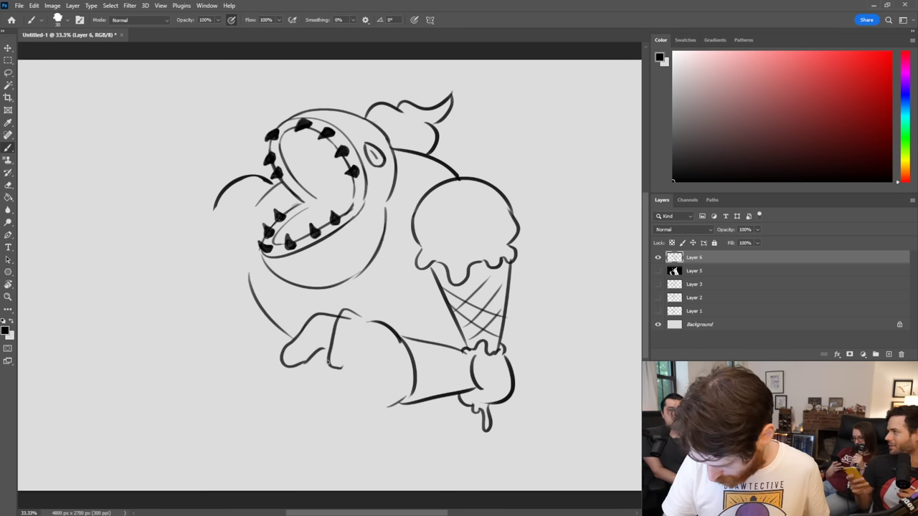
pyautogui.moveTo(329, 365); pyautogui.dragTo(376, 323)
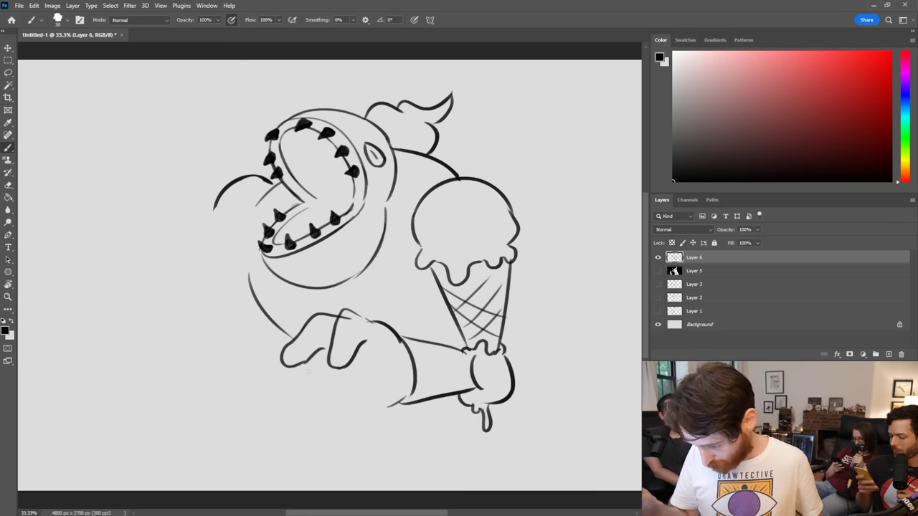
# Step: Redraw the curve of the body's left side and close the jaw rims at both corners of the mouth
pyautogui.moveTo(366, 340)
pyautogui.mouseDown()
pyautogui.moveTo(333, 376)
pyautogui.moveTo(339, 326)
pyautogui.moveTo(370, 326)
pyautogui.moveTo(376, 338)
pyautogui.moveTo(318, 348)
pyautogui.moveTo(329, 314)
pyautogui.moveTo(335, 331)
pyautogui.moveTo(265, 310)
pyautogui.moveTo(304, 337)
pyautogui.mouseUp()
pyautogui.moveTo(302, 201); pyautogui.dragTo(367, 203)
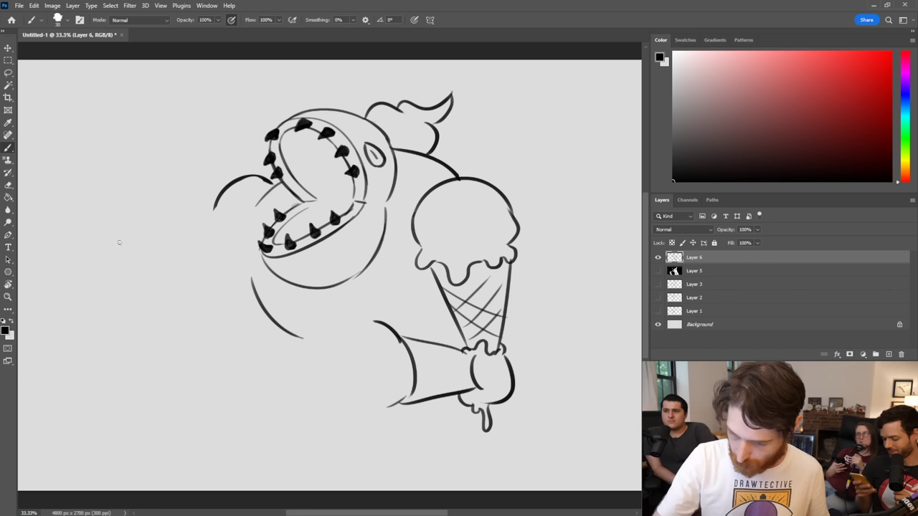
# Step: Draw the two tapering sides of a second cone to the left of the creature
pyautogui.moveTo(101, 185); pyautogui.dragTo(120, 280)
pyautogui.moveTo(178, 184); pyautogui.dragTo(191, 273)
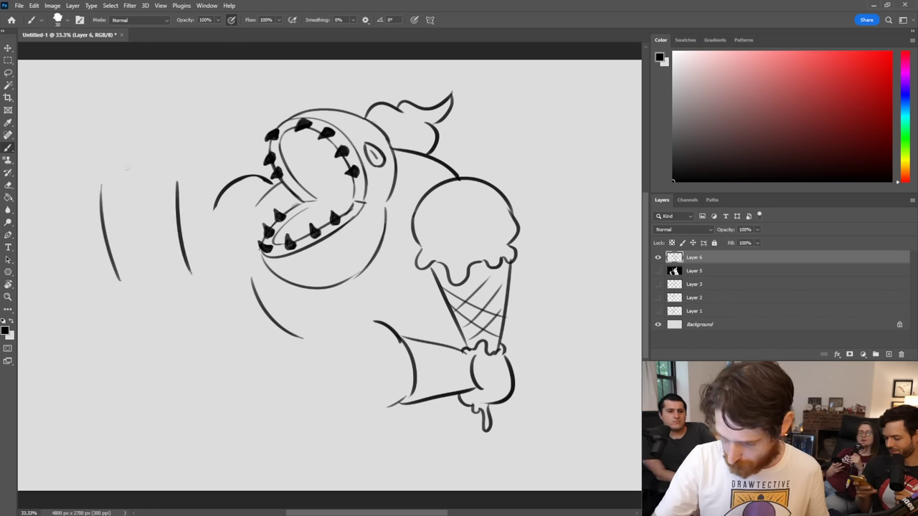
pyautogui.hotkey('ctrl', 'z')
pyautogui.moveTo(179, 184); pyautogui.dragTo(172, 273)
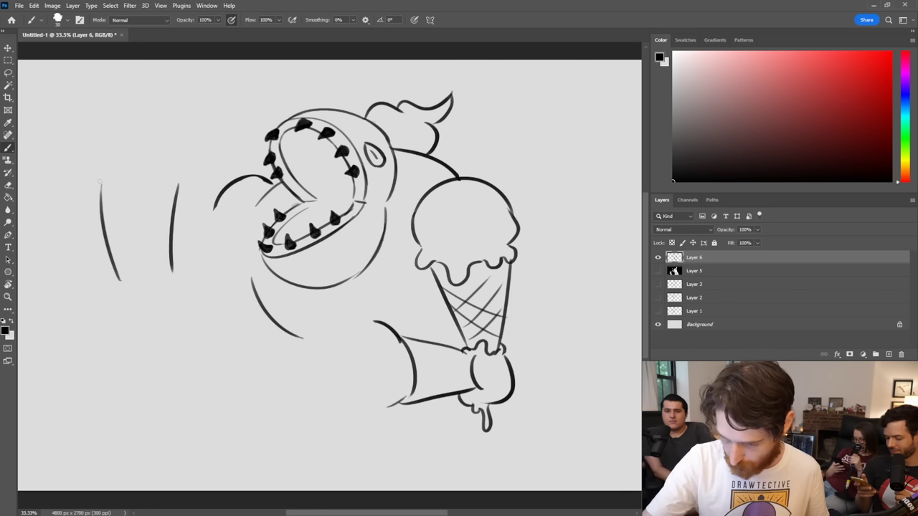
# Step: Draw the left outline of an ice-cream scoop on the second cone and a wavy, dripping edge along the cone's rim
pyautogui.moveTo(100, 183); pyautogui.dragTo(113, 135)
pyautogui.hotkey('ctrl', 'z')
pyautogui.moveTo(100, 185); pyautogui.dragTo(119, 118)
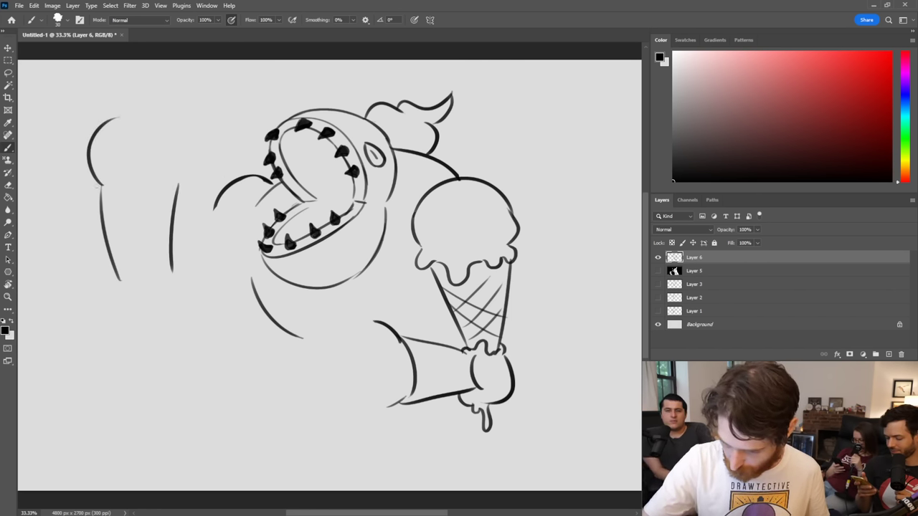
pyautogui.moveTo(90, 181)
pyautogui.mouseDown()
pyautogui.moveTo(152, 185)
pyautogui.moveTo(153, 199)
pyautogui.moveTo(175, 188)
pyautogui.moveTo(178, 195)
pyautogui.moveTo(184, 164)
pyautogui.mouseUp()
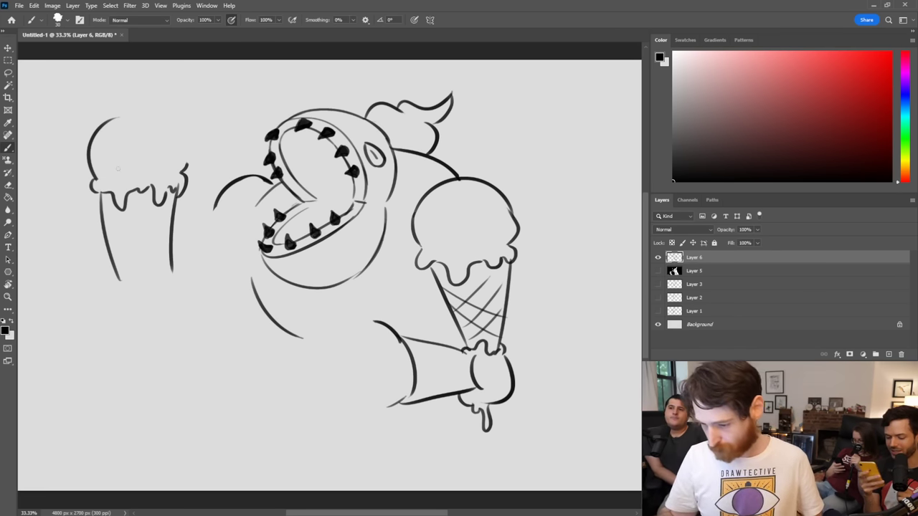
# Step: Lengthen both sides of the second cone downward
pyautogui.moveTo(106, 246); pyautogui.dragTo(141, 307)
pyautogui.moveTo(173, 206)
pyautogui.mouseDown()
pyautogui.moveTo(165, 294)
pyautogui.moveTo(135, 304)
pyautogui.mouseUp()
pyautogui.hotkey('ctrl', 'z')
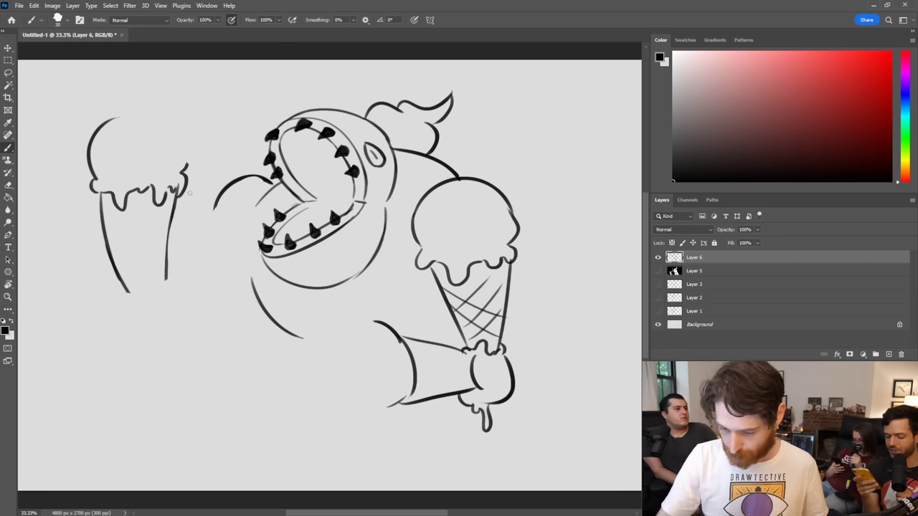
# Step: Close the second cone's lower end with a wavy line and draw a rounded, dripping scoop hand around it
pyautogui.moveTo(168, 250); pyautogui.dragTo(197, 278)
pyautogui.moveTo(121, 279)
pyautogui.mouseDown()
pyautogui.moveTo(132, 318)
pyautogui.moveTo(156, 324)
pyautogui.mouseUp()
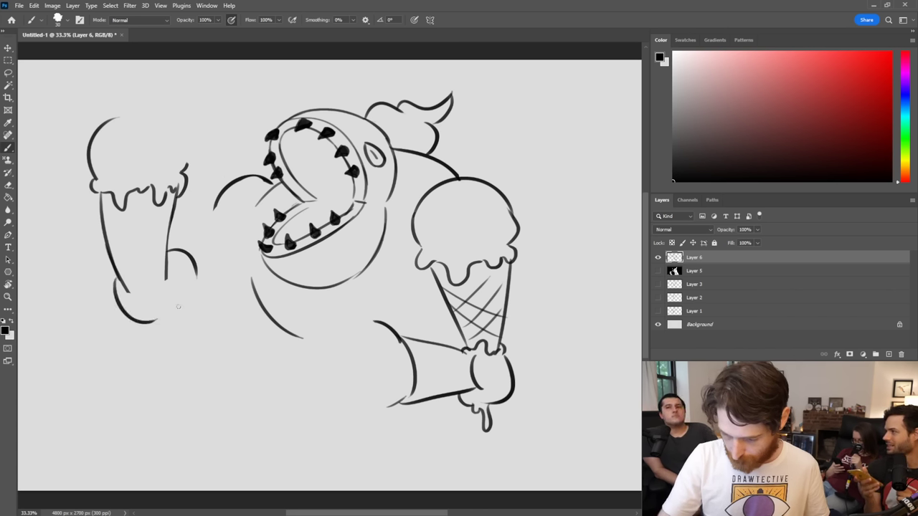
pyautogui.hotkey('ctrl', 'z')
pyautogui.moveTo(120, 281)
pyautogui.mouseDown()
pyautogui.moveTo(136, 318)
pyautogui.moveTo(162, 292)
pyautogui.mouseUp()
pyautogui.moveTo(162, 289); pyautogui.dragTo(172, 271)
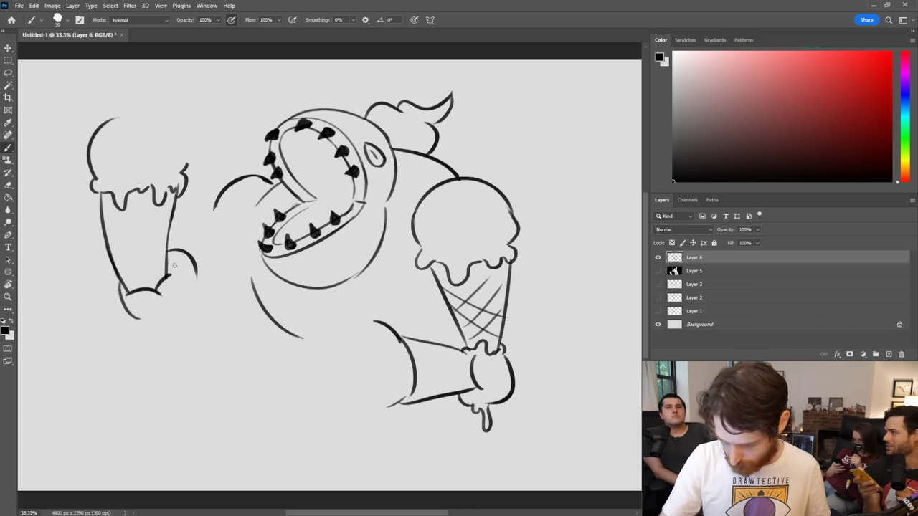
pyautogui.moveTo(119, 282); pyautogui.dragTo(141, 320)
pyautogui.moveTo(118, 279)
pyautogui.mouseDown()
pyautogui.moveTo(122, 302)
pyautogui.moveTo(148, 333)
pyautogui.moveTo(188, 303)
pyautogui.mouseUp()
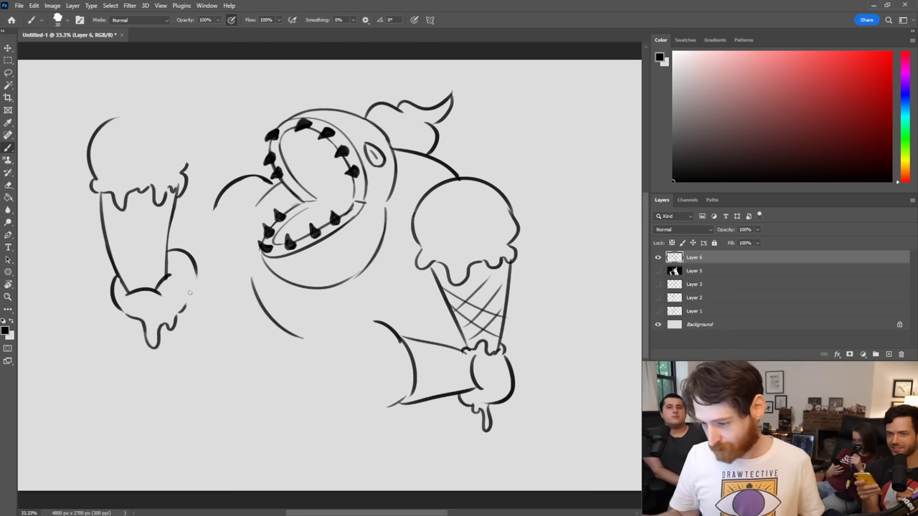
# Step: Close the gap in the head's right outline and connect the left hand to a drip-edged shoulder scoop and the body with a widening forearm
pyautogui.moveTo(384, 205); pyautogui.dragTo(388, 226)
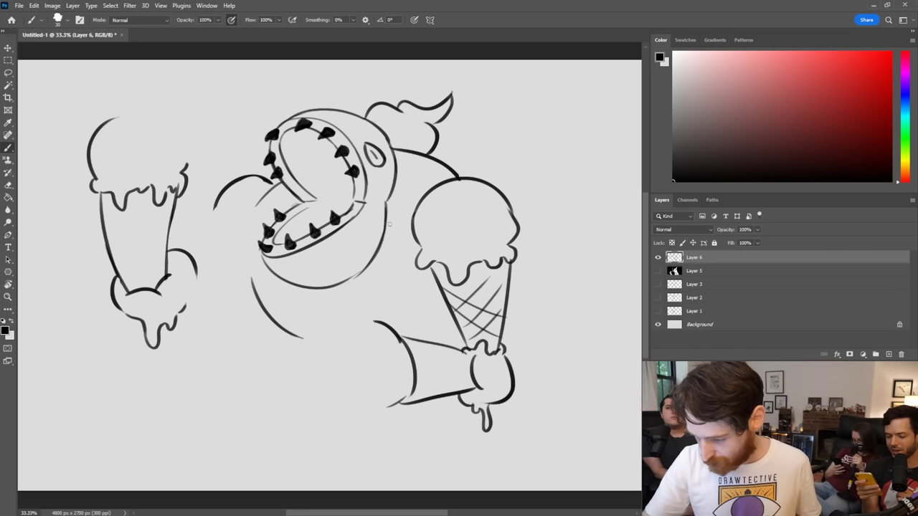
pyautogui.moveTo(186, 249); pyautogui.dragTo(214, 206)
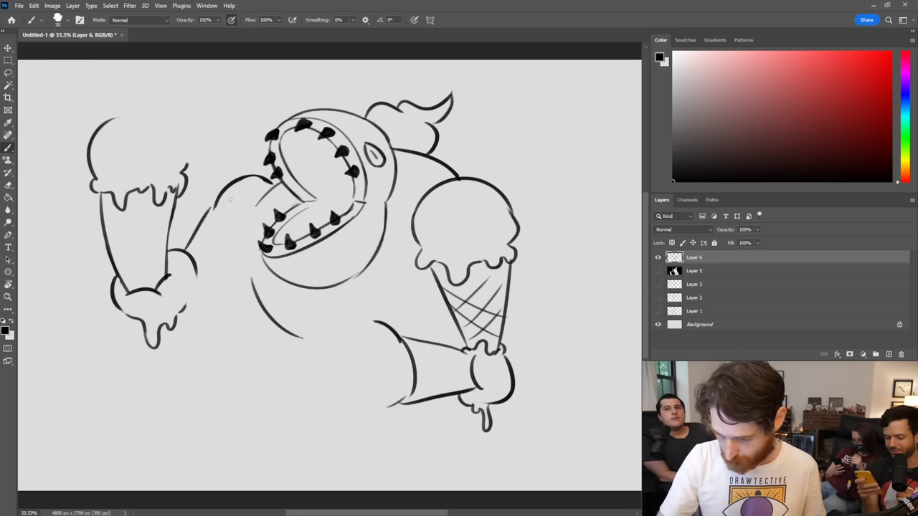
pyautogui.hotkey('ctrl', 'z')
pyautogui.moveTo(190, 253); pyautogui.dragTo(215, 223)
pyautogui.hotkey('ctrl', 'z')
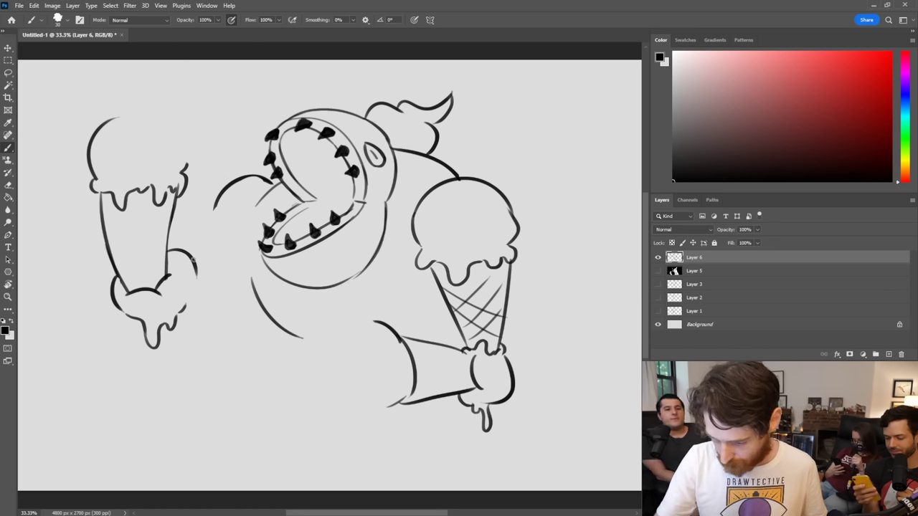
pyautogui.moveTo(194, 258)
pyautogui.mouseDown()
pyautogui.moveTo(219, 228)
pyautogui.moveTo(221, 251)
pyautogui.moveTo(236, 237)
pyautogui.moveTo(253, 284)
pyautogui.mouseUp()
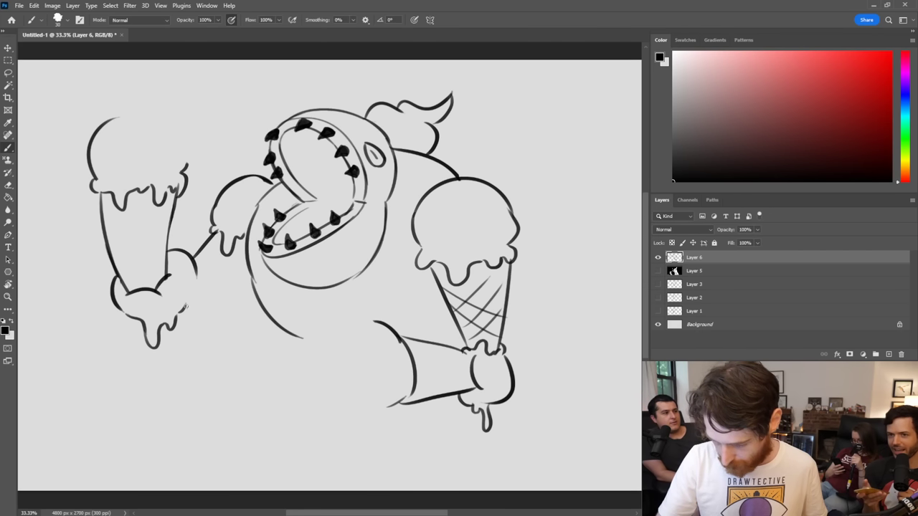
pyautogui.moveTo(186, 307)
pyautogui.mouseDown()
pyautogui.moveTo(196, 278)
pyautogui.moveTo(215, 291)
pyautogui.moveTo(251, 280)
pyautogui.mouseUp()
pyautogui.hotkey('ctrl', 'z')
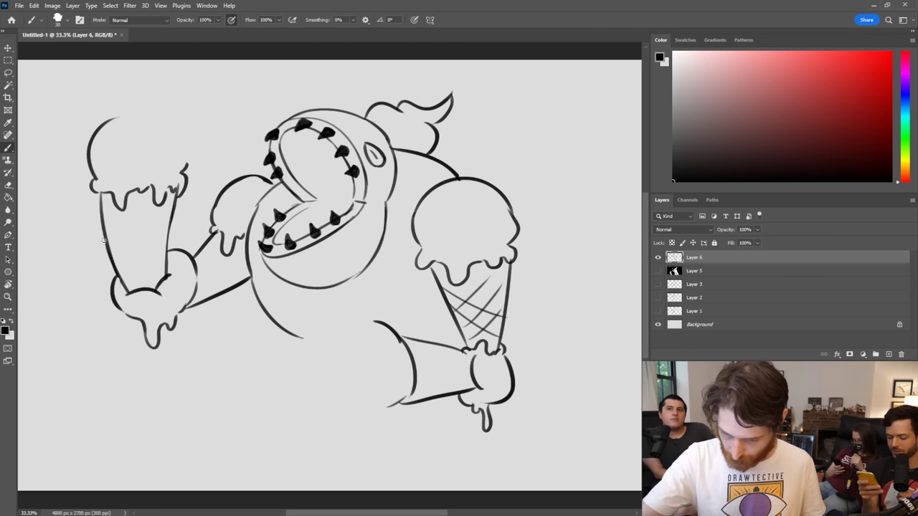
# Step: Add crisscrossing waffle lines to the lower half of the second cone
pyautogui.moveTo(109, 248); pyautogui.dragTo(152, 280)
pyautogui.moveTo(104, 226)
pyautogui.mouseDown()
pyautogui.moveTo(153, 264)
pyautogui.moveTo(138, 220)
pyautogui.mouseUp()
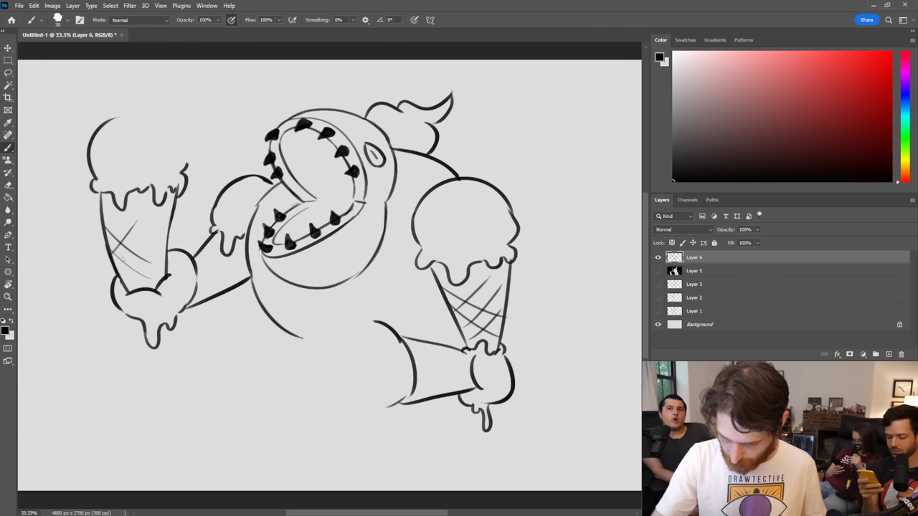
pyautogui.moveTo(117, 264)
pyautogui.mouseDown()
pyautogui.moveTo(143, 236)
pyautogui.moveTo(150, 246)
pyautogui.mouseUp()
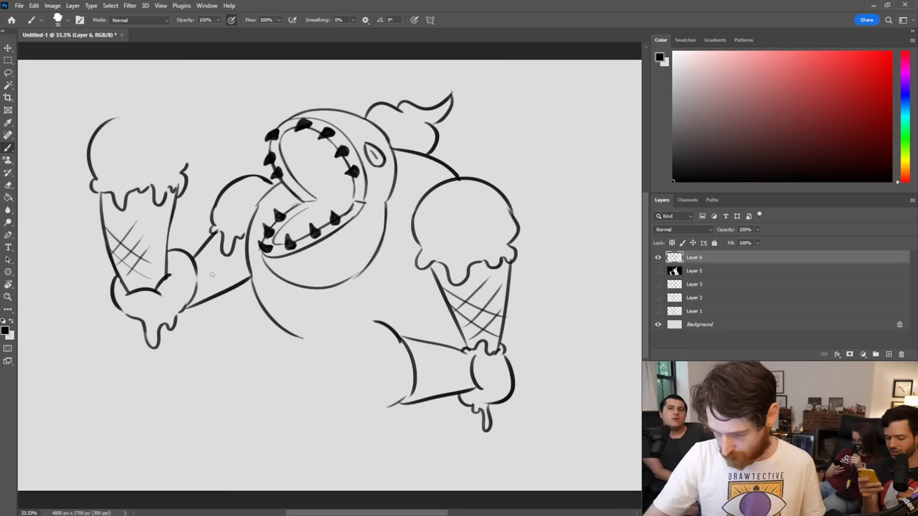
# Step: Fill the forearm between the left hand and the body with crosshatched waffle lines
pyautogui.moveTo(202, 259); pyautogui.dragTo(230, 287)
pyautogui.moveTo(212, 254)
pyautogui.mouseDown()
pyautogui.moveTo(244, 286)
pyautogui.moveTo(237, 258)
pyautogui.mouseUp()
pyautogui.moveTo(205, 284)
pyautogui.mouseDown()
pyautogui.moveTo(222, 257)
pyautogui.moveTo(215, 246)
pyautogui.mouseUp()
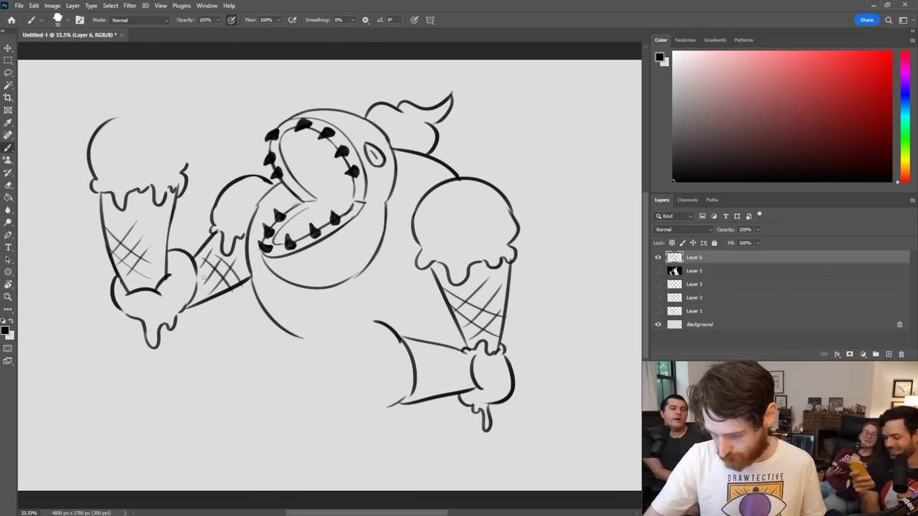
pyautogui.moveTo(203, 292); pyautogui.dragTo(217, 276)
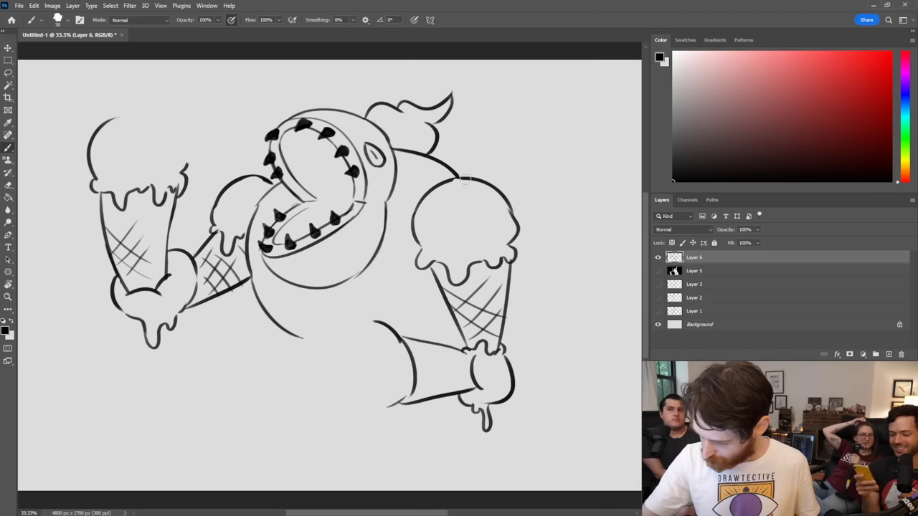
# Step: Draw a small pointed cone with waffle lines rising up and to the right from behind the right ice-cream scoop
pyautogui.moveTo(475, 177)
pyautogui.mouseDown()
pyautogui.moveTo(535, 136)
pyautogui.moveTo(516, 189)
pyautogui.moveTo(504, 165)
pyautogui.mouseUp()
pyautogui.moveTo(501, 190)
pyautogui.mouseDown()
pyautogui.moveTo(520, 154)
pyautogui.moveTo(520, 184)
pyautogui.mouseUp()
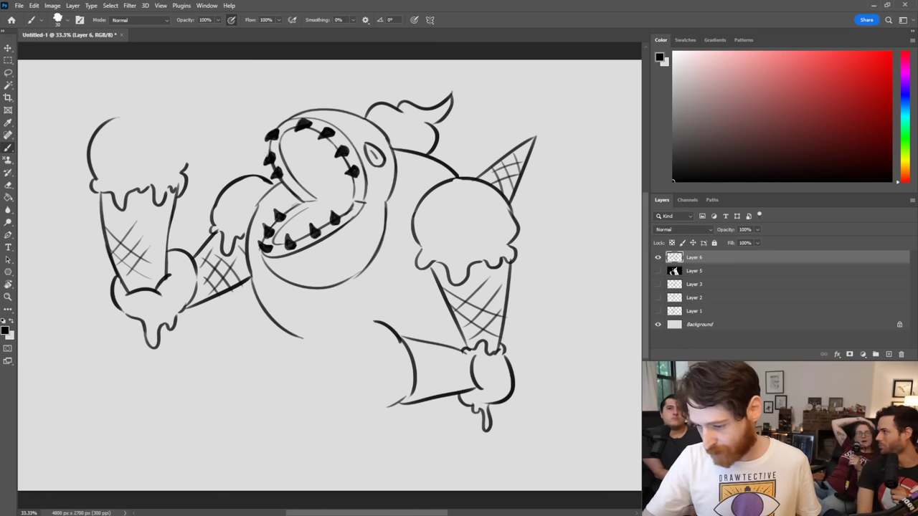
# Step: Draw a small pointed waffle cone rising from the left shoulder scoop, partly hidden behind the upper jaw
pyautogui.moveTo(245, 134)
pyautogui.mouseDown()
pyautogui.moveTo(244, 175)
pyautogui.moveTo(270, 157)
pyautogui.moveTo(250, 140)
pyautogui.mouseUp()
pyautogui.hotkey('ctrl', 'z')
pyautogui.hotkey('ctrl', 'z')
pyautogui.moveTo(250, 139)
pyautogui.mouseDown()
pyautogui.moveTo(269, 153)
pyautogui.moveTo(253, 136)
pyautogui.mouseUp()
pyautogui.hotkey('ctrl', 'z')
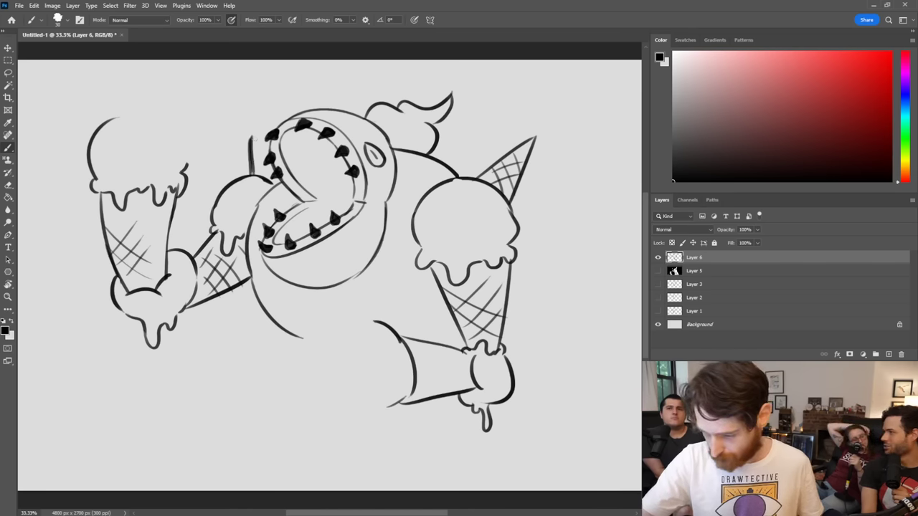
pyautogui.hotkey('ctrl', 'z')
pyautogui.hotkey('ctrl', 'z')
pyautogui.moveTo(254, 174); pyautogui.dragTo(253, 136)
pyautogui.moveTo(254, 136)
pyautogui.mouseDown()
pyautogui.moveTo(272, 156)
pyautogui.moveTo(252, 157)
pyautogui.moveTo(254, 172)
pyautogui.moveTo(261, 163)
pyautogui.mouseUp()
pyautogui.hotkey('ctrl', 'z')
pyautogui.hotkey('ctrl', 'z')
pyautogui.hotkey('ctrl', 'z')
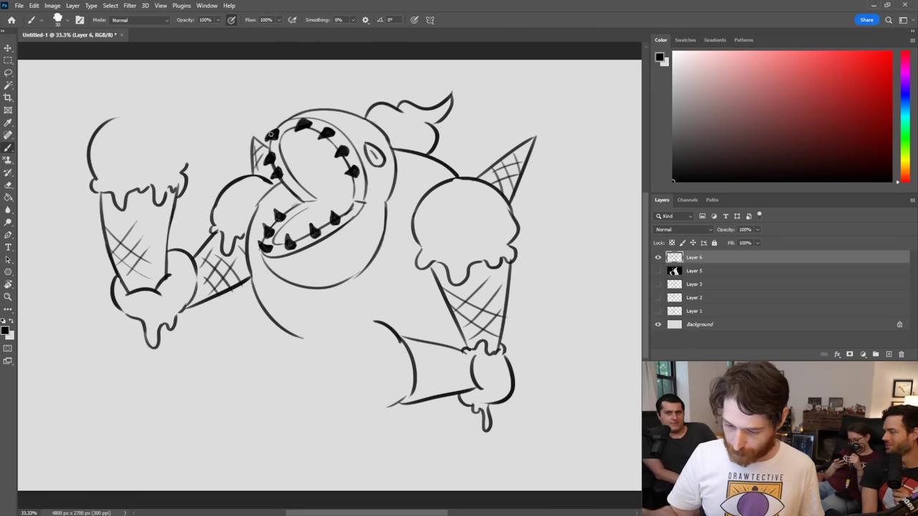
# Step: Complete the upper-left cone's ice-cream scoop with a rounded outline across its top and side
pyautogui.moveTo(176, 277)
pyautogui.mouseDown()
pyautogui.moveTo(156, 286)
pyautogui.moveTo(180, 265)
pyautogui.moveTo(196, 271)
pyautogui.mouseUp()
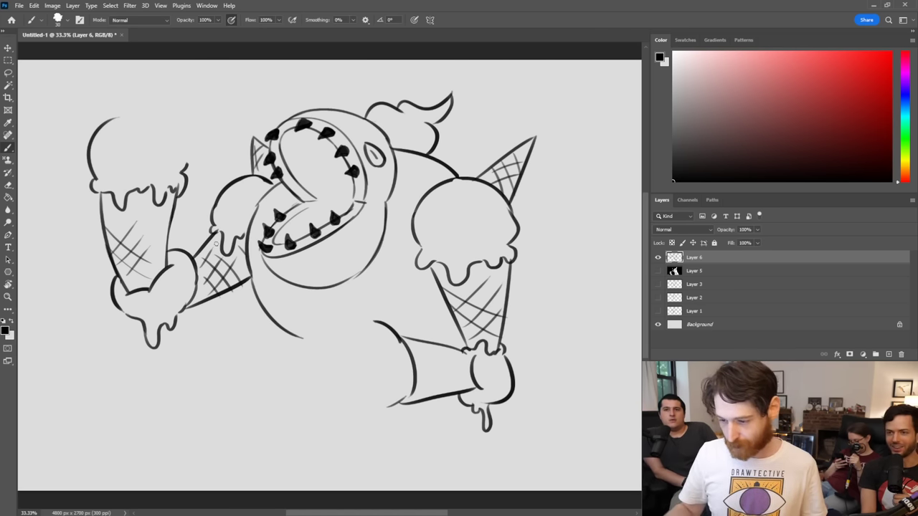
pyautogui.moveTo(144, 109); pyautogui.dragTo(191, 159)
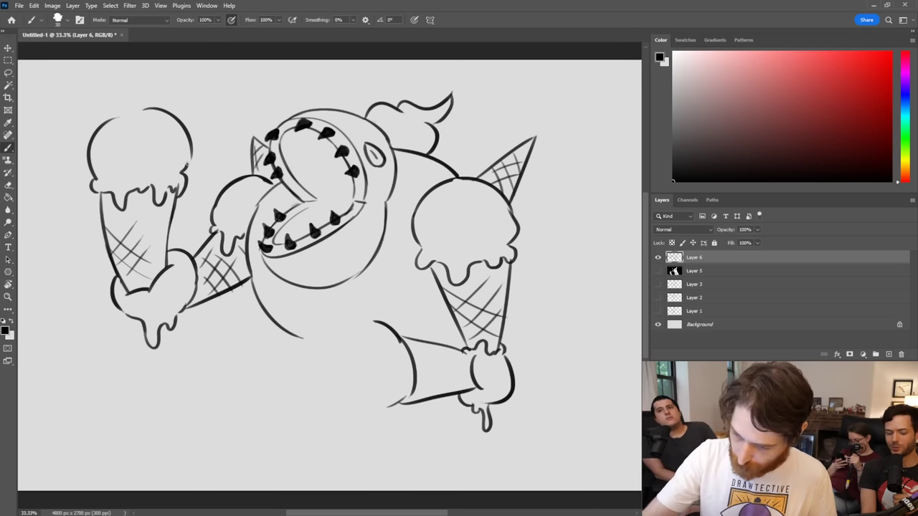
# Step: Draw a large round ice-cream scoop at the inner end of the lower forearm, with a wavy melting rim and drips along its underside
pyautogui.moveTo(369, 320)
pyautogui.mouseDown()
pyautogui.moveTo(329, 343)
pyautogui.moveTo(387, 406)
pyautogui.mouseUp()
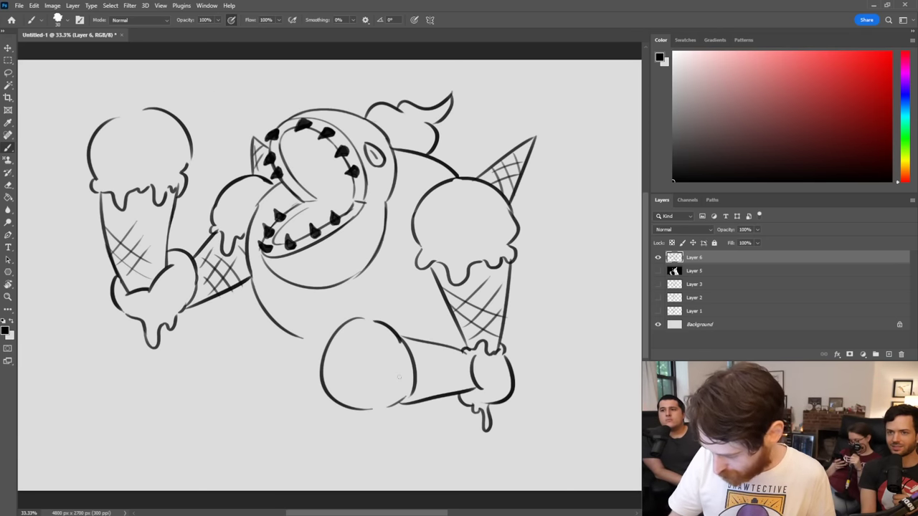
pyautogui.hotkey('ctrl', 'z')
pyautogui.moveTo(352, 316); pyautogui.dragTo(370, 409)
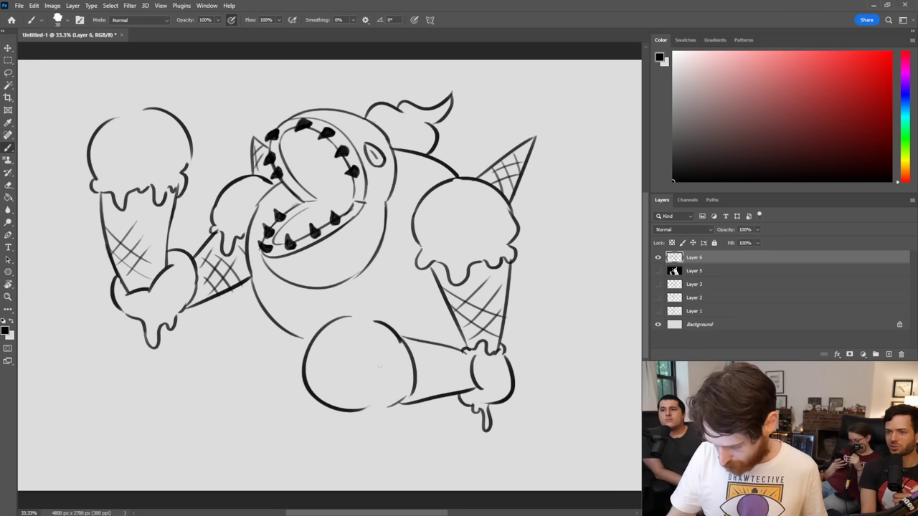
pyautogui.moveTo(363, 315); pyautogui.dragTo(384, 323)
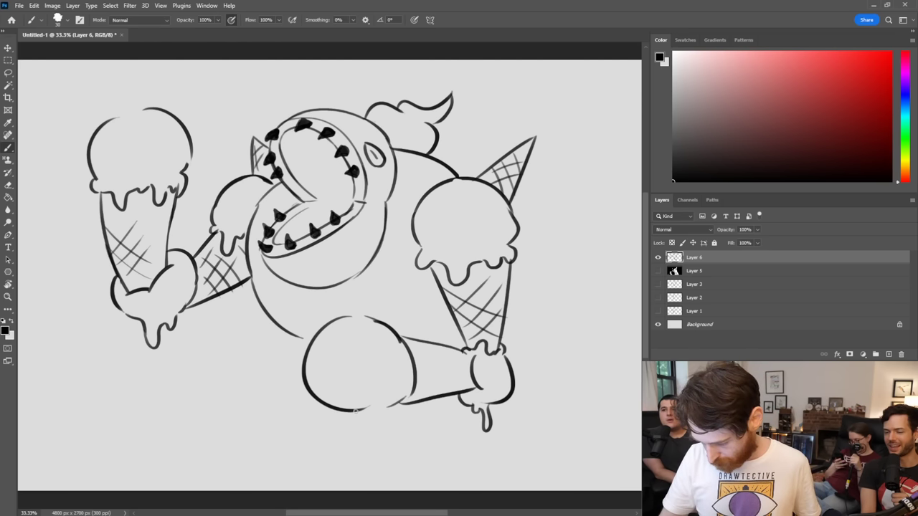
pyautogui.moveTo(355, 410)
pyautogui.mouseDown()
pyautogui.moveTo(380, 416)
pyautogui.moveTo(395, 406)
pyautogui.moveTo(403, 424)
pyautogui.moveTo(414, 390)
pyautogui.moveTo(403, 406)
pyautogui.mouseUp()
pyautogui.moveTo(402, 340); pyautogui.dragTo(414, 365)
pyautogui.moveTo(387, 327)
pyautogui.mouseDown()
pyautogui.moveTo(412, 349)
pyautogui.moveTo(416, 376)
pyautogui.moveTo(417, 365)
pyautogui.mouseUp()
pyautogui.hotkey('ctrl', 'z')
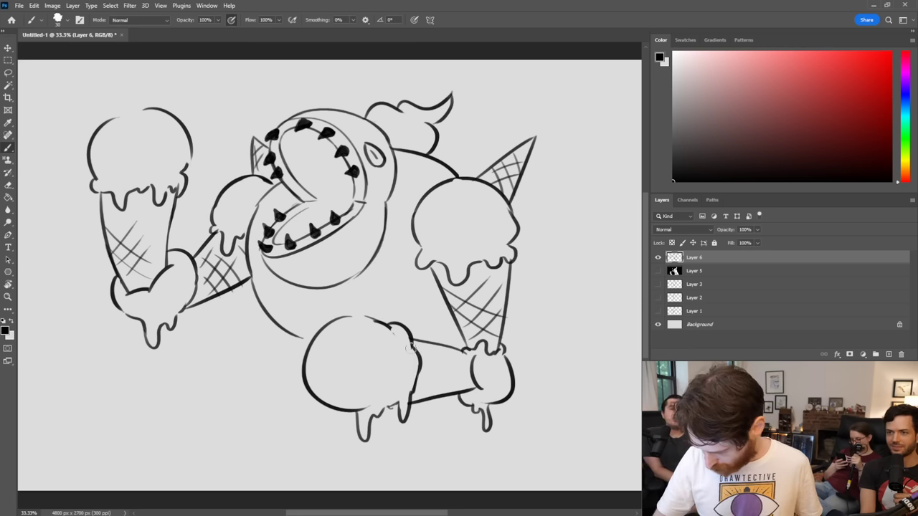
pyautogui.moveTo(351, 315); pyautogui.dragTo(391, 330)
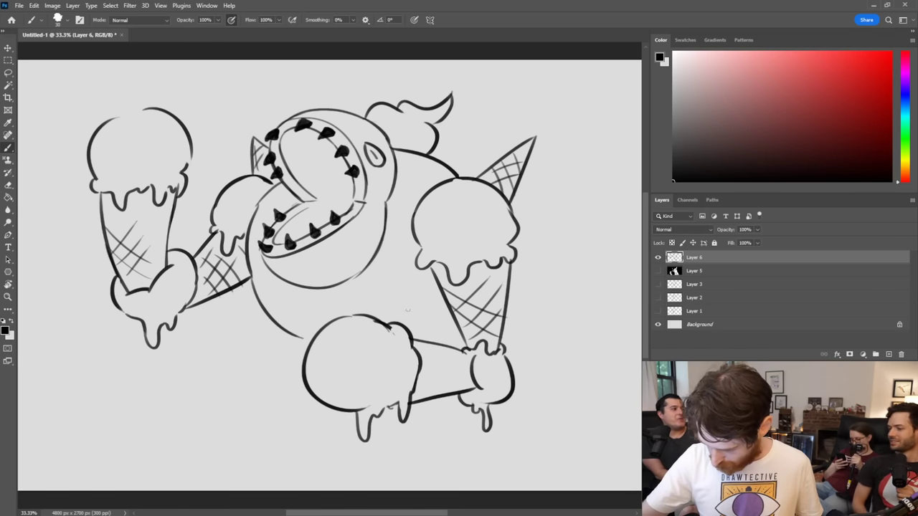
# Step: Fill the lower forearm with crosshatched waffle lines and strengthen the curved outline beneath the creature's jaw
pyautogui.moveTo(421, 376); pyautogui.dragTo(441, 394)
pyautogui.moveTo(429, 354)
pyautogui.mouseDown()
pyautogui.moveTo(454, 390)
pyautogui.moveTo(440, 350)
pyautogui.moveTo(448, 395)
pyautogui.moveTo(470, 381)
pyautogui.mouseUp()
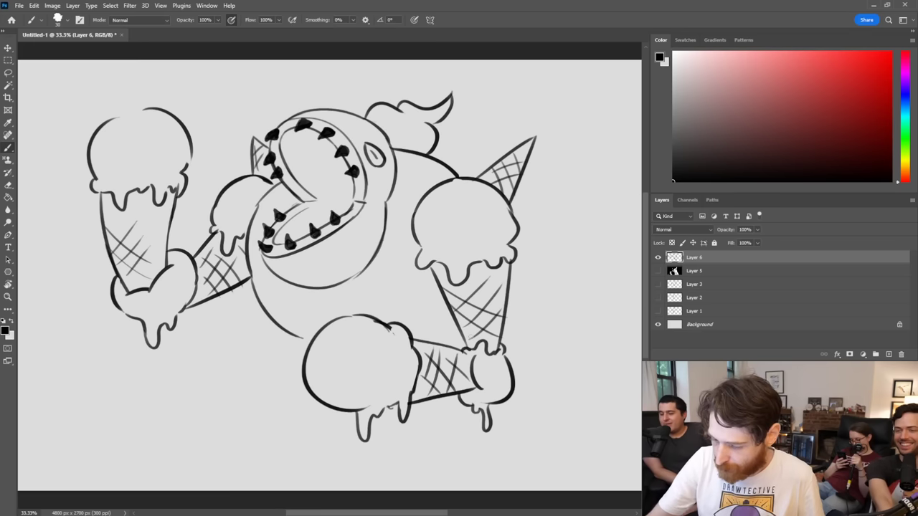
pyautogui.moveTo(389, 215); pyautogui.dragTo(342, 284)
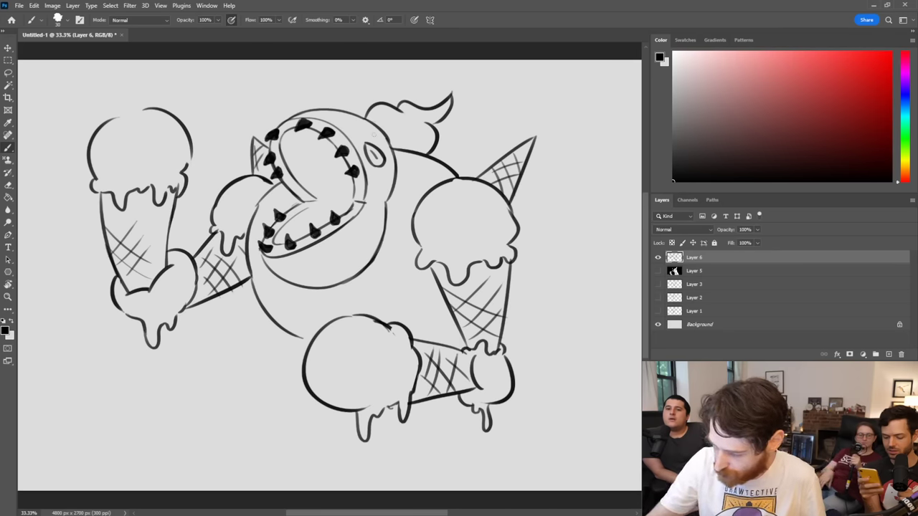
pyautogui.moveTo(411, 185); pyautogui.dragTo(470, 142)
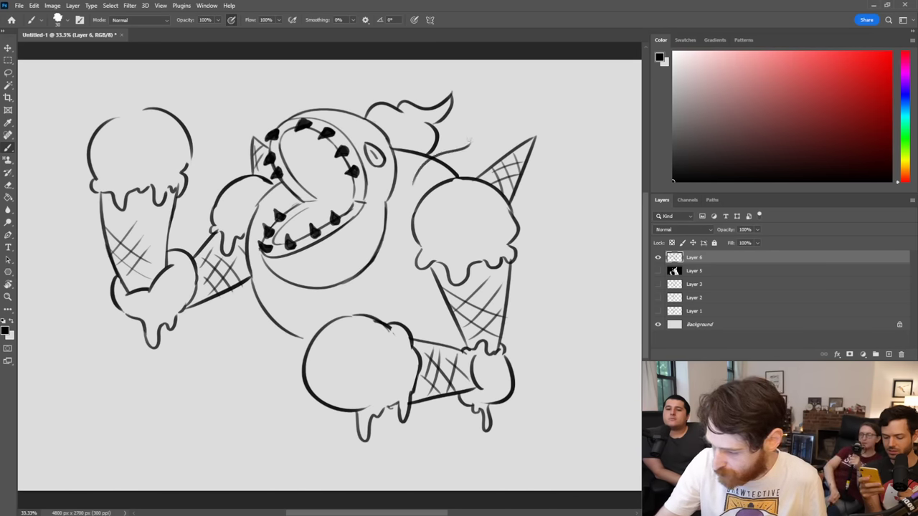
pyautogui.hotkey('ctrl', 'z')
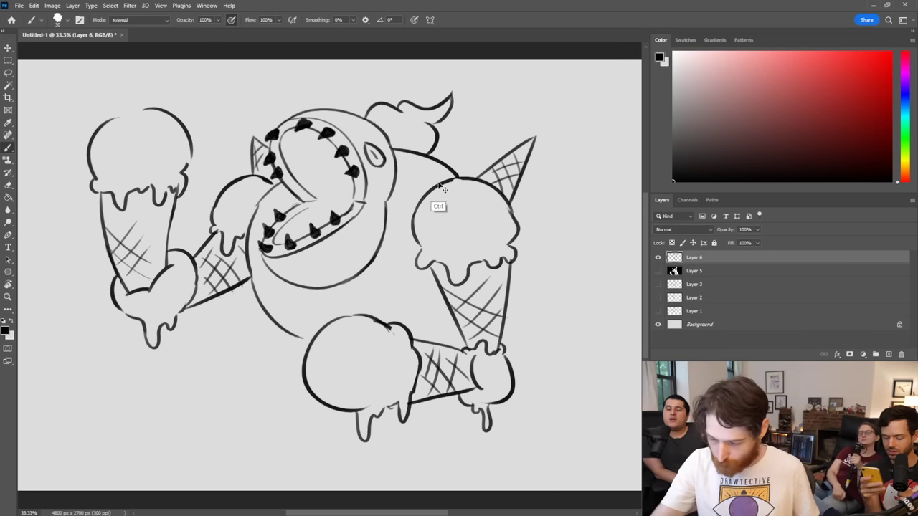
# Step: Draw three curled, drip-like prongs sticking out of the top and outer side of the large lower scoop
pyautogui.moveTo(324, 327)
pyautogui.mouseDown()
pyautogui.moveTo(301, 333)
pyautogui.moveTo(317, 339)
pyautogui.moveTo(298, 321)
pyautogui.moveTo(320, 335)
pyautogui.moveTo(302, 305)
pyautogui.moveTo(312, 331)
pyautogui.moveTo(295, 308)
pyautogui.moveTo(326, 322)
pyautogui.moveTo(312, 323)
pyautogui.moveTo(317, 333)
pyautogui.moveTo(347, 302)
pyautogui.moveTo(350, 332)
pyautogui.mouseUp()
pyautogui.hotkey('ctrl', 'z')
pyautogui.hotkey('ctrl', 'z')
pyautogui.hotkey('ctrl', 'z')
pyautogui.hotkey('ctrl', 'z')
pyautogui.hotkey('ctrl', 'z')
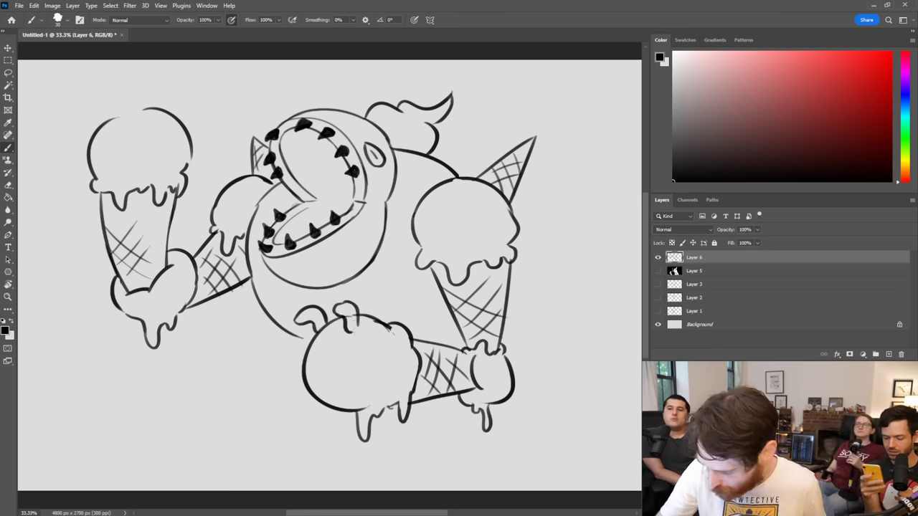
pyautogui.hotkey('ctrl', 'z')
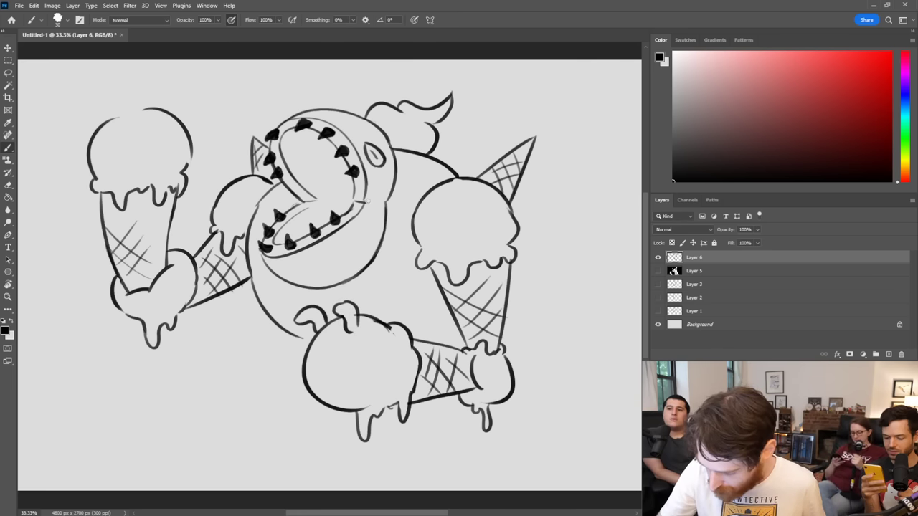
pyautogui.moveTo(309, 344)
pyautogui.mouseDown()
pyautogui.moveTo(283, 355)
pyautogui.moveTo(302, 369)
pyautogui.mouseUp()
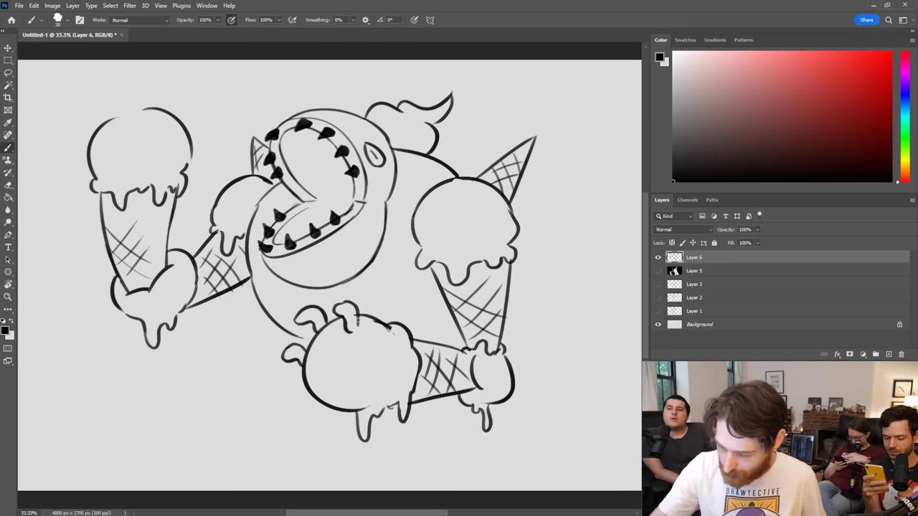
pyautogui.moveTo(352, 318); pyautogui.dragTo(356, 335)
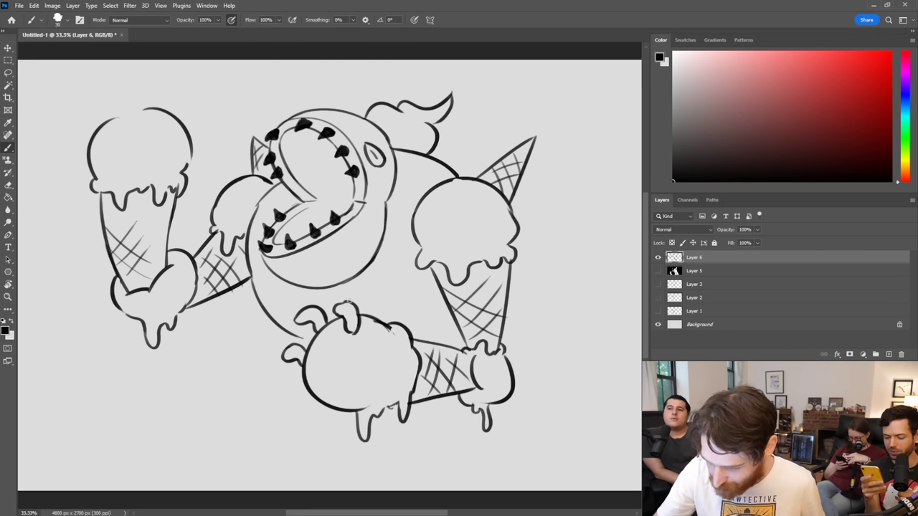
# Step: Draw three curled prongs on top of the upper-left scoop and add inner contour lines to the prongs on both scoops
pyautogui.moveTo(87, 131)
pyautogui.mouseDown()
pyautogui.moveTo(98, 95)
pyautogui.moveTo(109, 105)
pyautogui.moveTo(102, 123)
pyautogui.moveTo(127, 94)
pyautogui.moveTo(148, 92)
pyautogui.moveTo(146, 109)
pyautogui.moveTo(204, 119)
pyautogui.moveTo(198, 139)
pyautogui.moveTo(192, 106)
pyautogui.mouseUp()
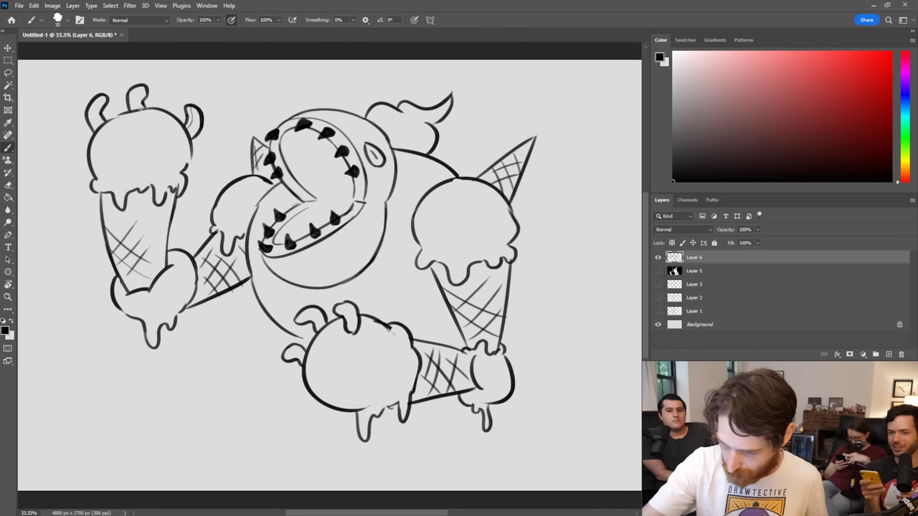
pyautogui.moveTo(137, 109); pyautogui.dragTo(140, 93)
pyautogui.moveTo(100, 120); pyautogui.dragTo(99, 105)
pyautogui.moveTo(339, 310)
pyautogui.mouseDown()
pyautogui.moveTo(351, 327)
pyautogui.moveTo(315, 322)
pyautogui.mouseUp()
pyautogui.moveTo(288, 351); pyautogui.dragTo(302, 355)
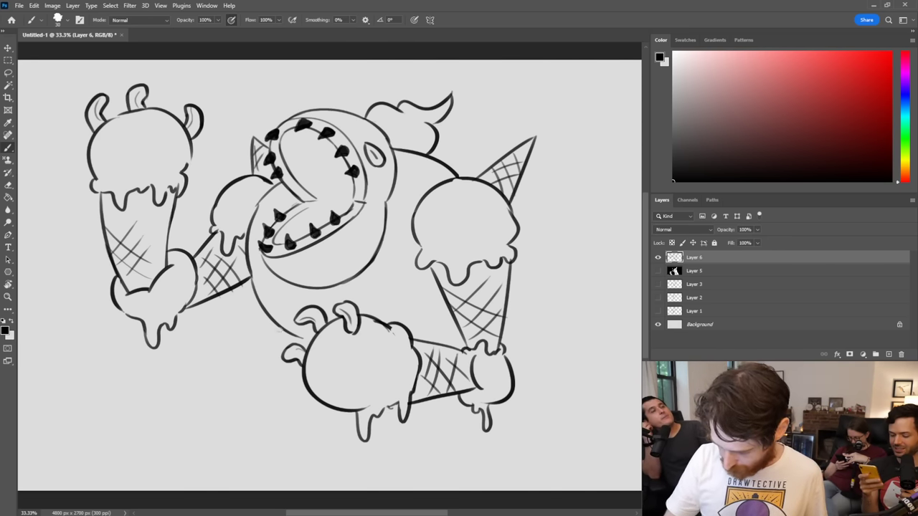
# Step: Outline rounded body lumps behind the large lower scoop and behind the base of the right-hand cone
pyautogui.moveTo(282, 330)
pyautogui.mouseDown()
pyautogui.moveTo(278, 373)
pyautogui.moveTo(295, 384)
pyautogui.mouseUp()
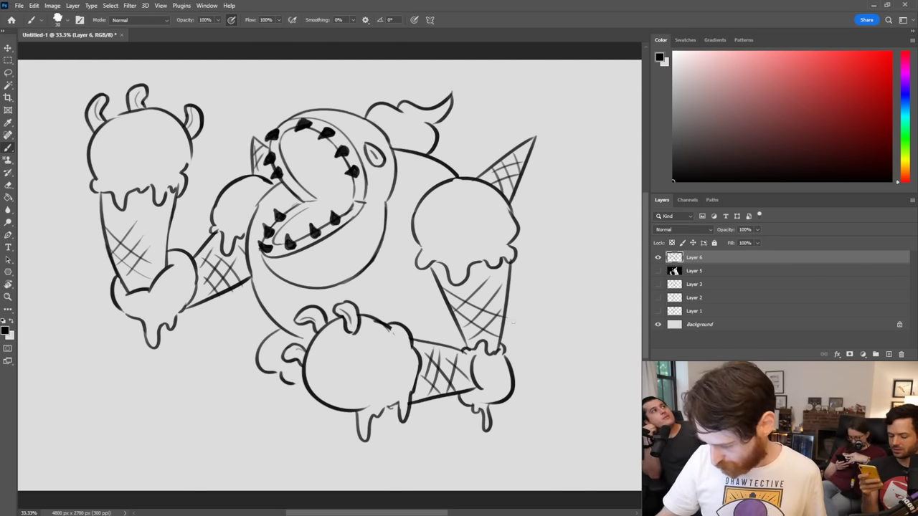
pyautogui.moveTo(508, 303); pyautogui.dragTo(519, 334)
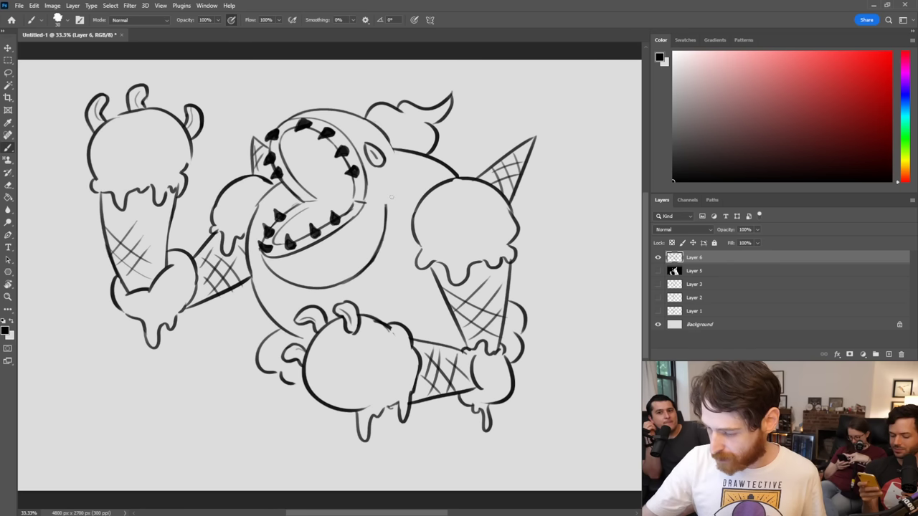
# Step: Redraw the back of the creature's head with a bolder curve down to the jaw and add short contour strokes along the lower jaw
pyautogui.moveTo(395, 144); pyautogui.dragTo(387, 212)
pyautogui.moveTo(379, 129); pyautogui.dragTo(388, 212)
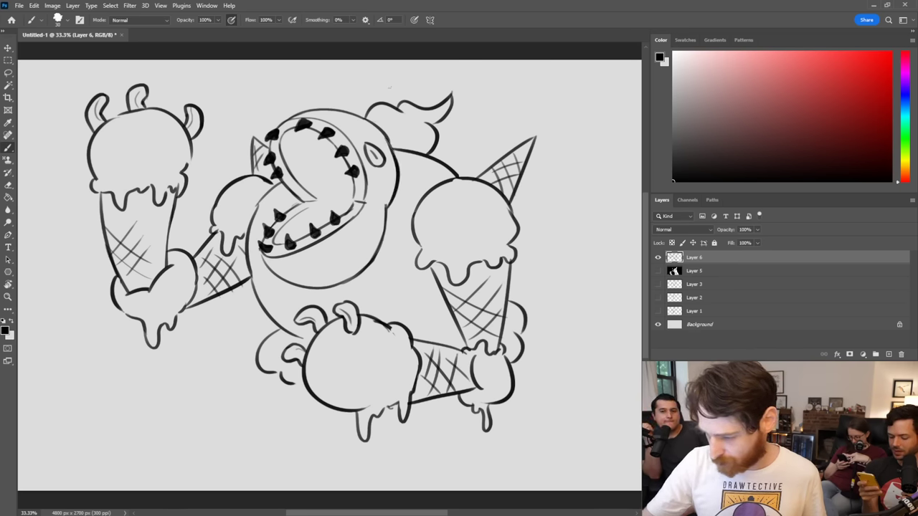
pyautogui.hotkey('ctrl', 'z')
pyautogui.hotkey('ctrl', 'z')
pyautogui.hotkey('ctrl', 'z')
pyautogui.hotkey('ctrl', 'z')
pyautogui.hotkey('ctrl', 'z')
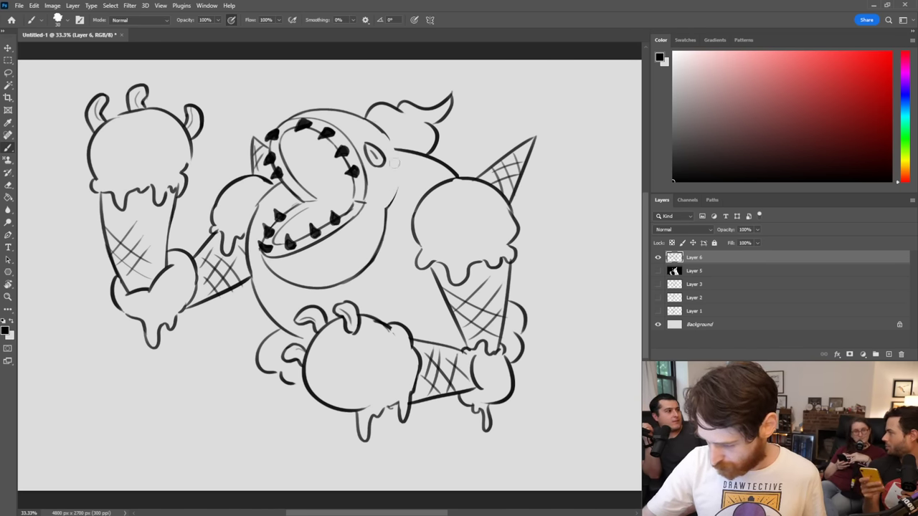
pyautogui.moveTo(376, 127)
pyautogui.mouseDown()
pyautogui.moveTo(396, 178)
pyautogui.moveTo(386, 209)
pyautogui.mouseUp()
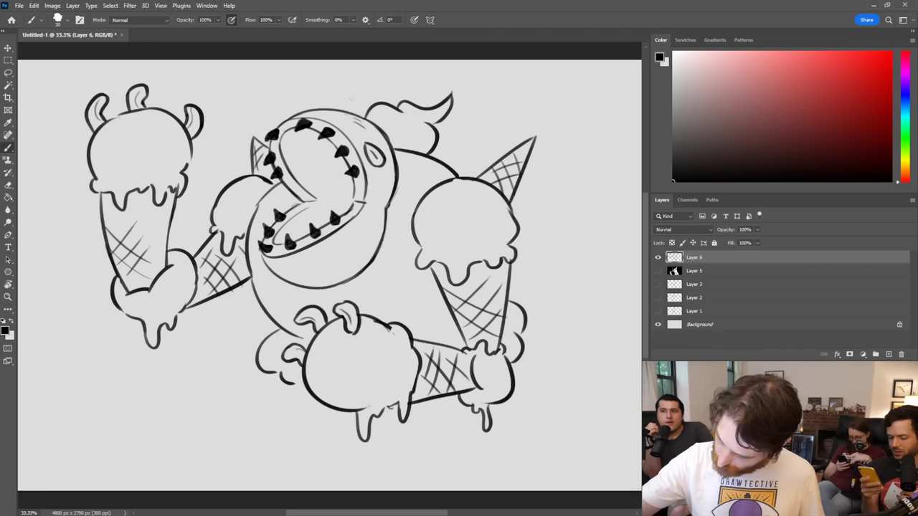
pyautogui.moveTo(352, 267); pyautogui.dragTo(361, 259)
pyautogui.moveTo(291, 275); pyautogui.dragTo(310, 281)
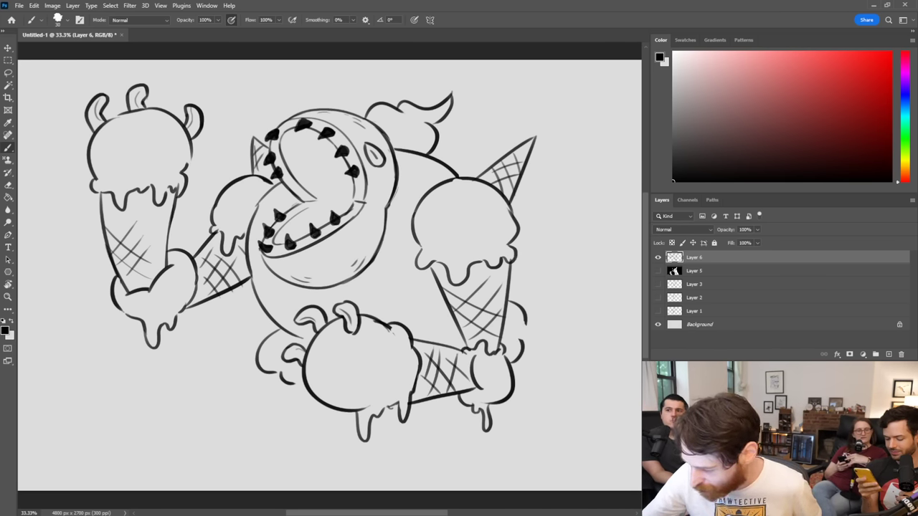
# Step: Add a small rounded knob to the body lump beside the right hand and a wavy lower edge to the lump behind the large scoop
pyautogui.moveTo(526, 327)
pyautogui.mouseDown()
pyautogui.moveTo(524, 348)
pyautogui.moveTo(528, 331)
pyautogui.mouseUp()
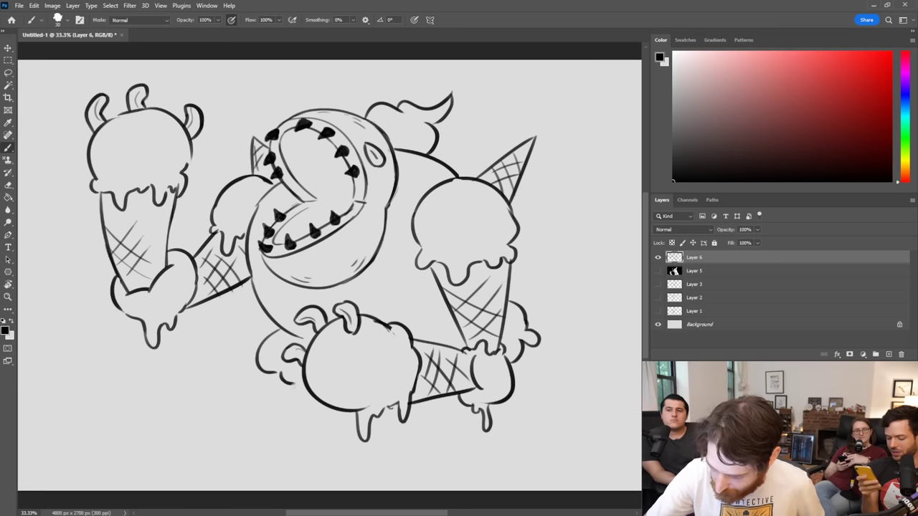
pyautogui.moveTo(292, 383); pyautogui.dragTo(304, 399)
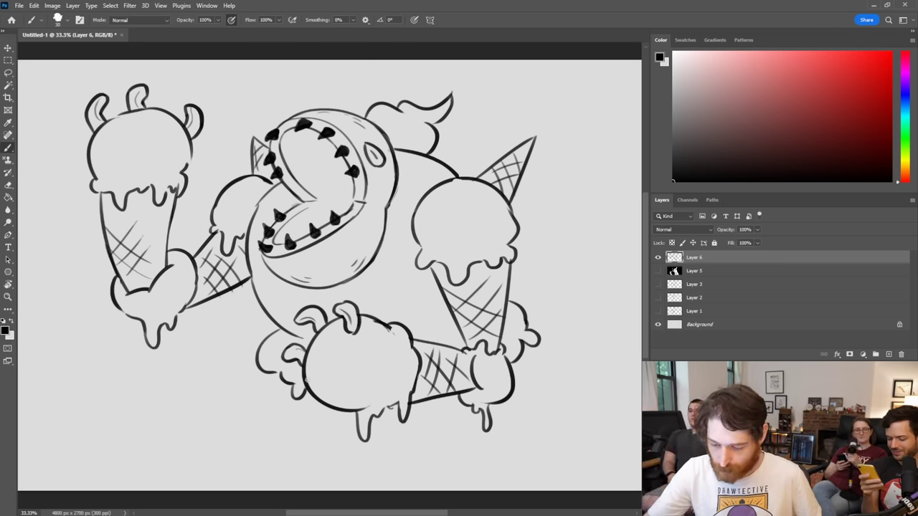
pyautogui.moveTo(293, 384)
pyautogui.mouseDown()
pyautogui.moveTo(296, 399)
pyautogui.moveTo(305, 388)
pyautogui.mouseUp()
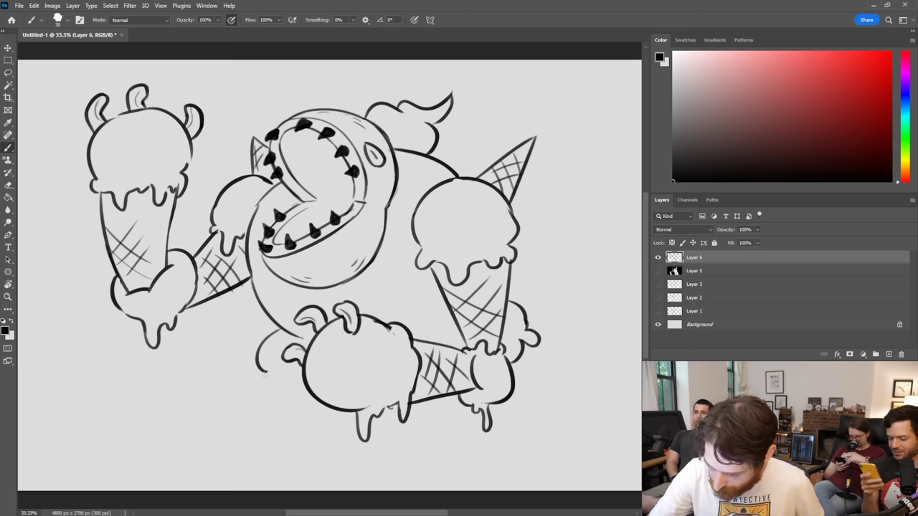
pyautogui.moveTo(262, 371); pyautogui.dragTo(300, 386)
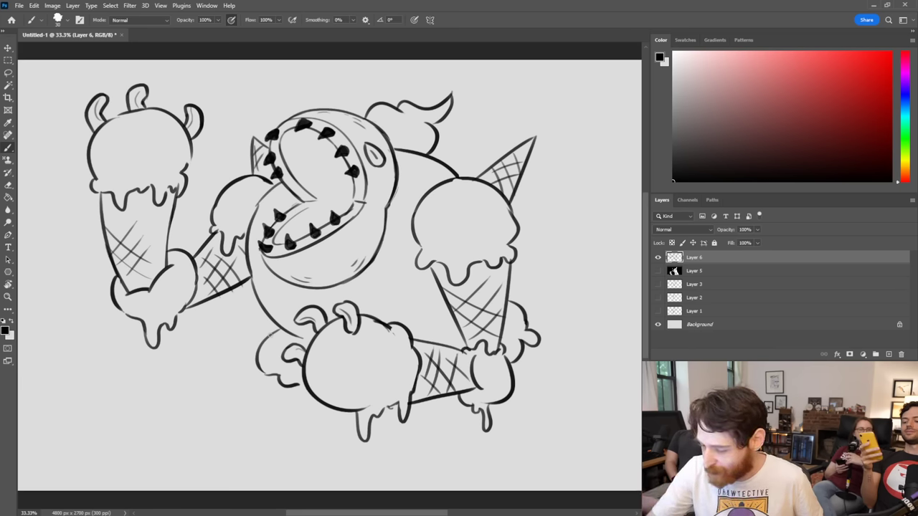
# Step: Add short shading and surface marks to the large lower scoop, the right-hand scoop and the upper-left scoop
pyautogui.moveTo(397, 352); pyautogui.dragTo(392, 383)
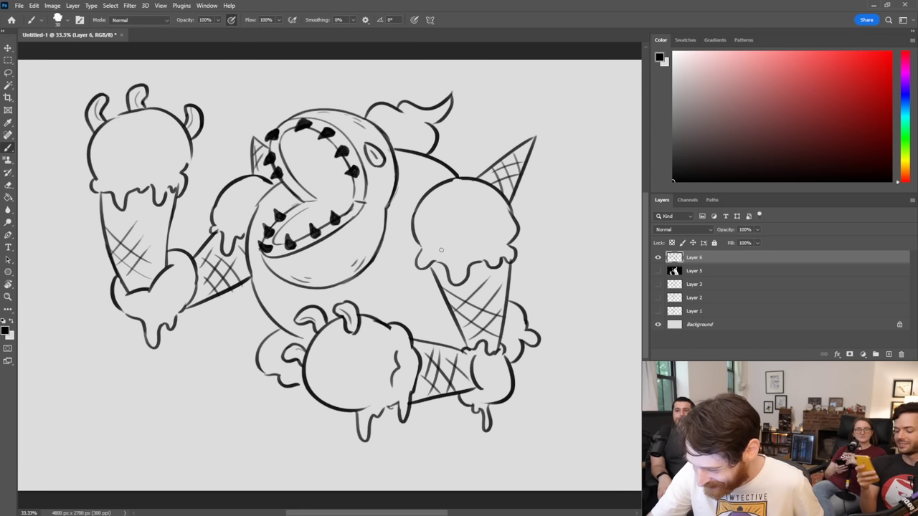
pyautogui.moveTo(441, 250)
pyautogui.mouseDown()
pyautogui.moveTo(502, 238)
pyautogui.moveTo(505, 228)
pyautogui.mouseUp()
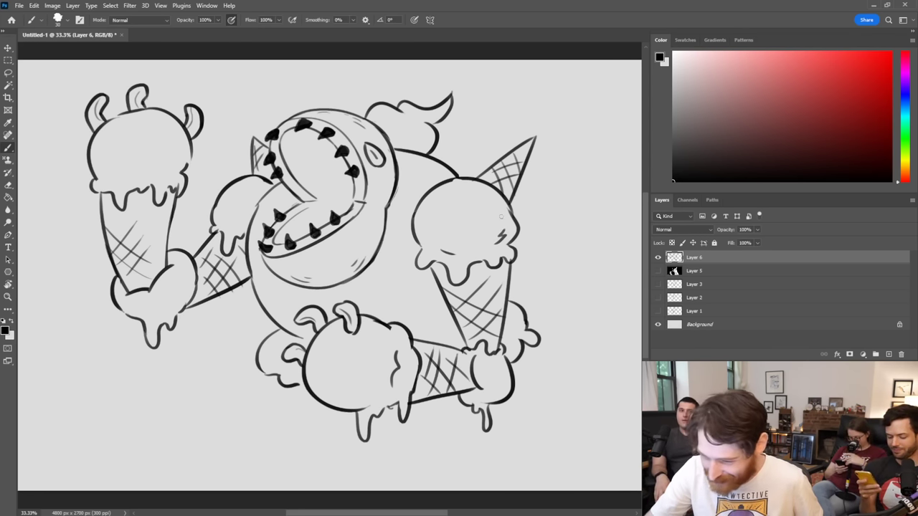
pyautogui.moveTo(175, 170)
pyautogui.mouseDown()
pyautogui.moveTo(180, 122)
pyautogui.moveTo(177, 203)
pyautogui.moveTo(192, 151)
pyautogui.mouseUp()
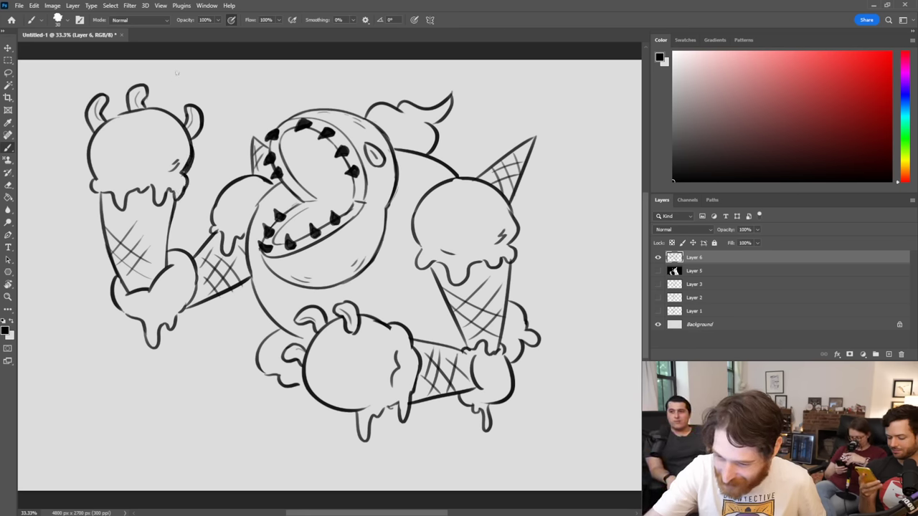
pyautogui.hotkey('ctrl', 'z')
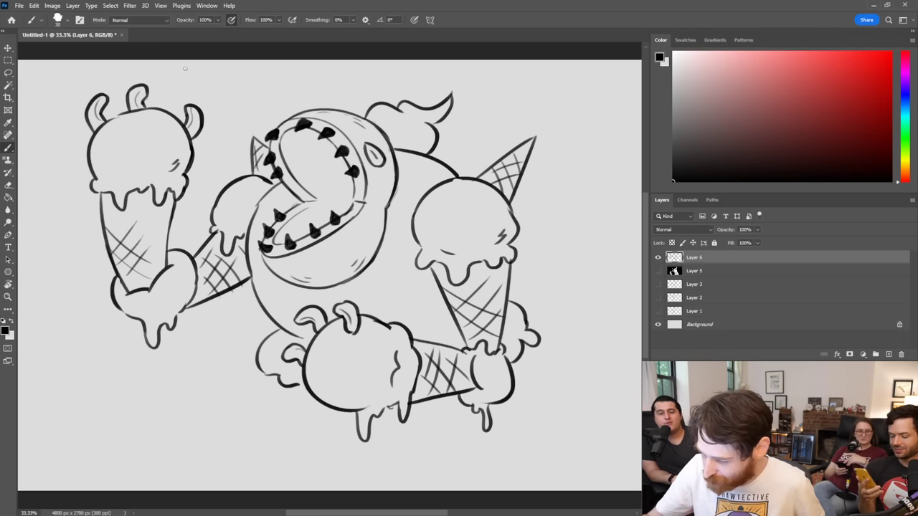
pyautogui.moveTo(517, 309)
pyautogui.mouseDown()
pyautogui.moveTo(550, 254)
pyautogui.moveTo(564, 188)
pyautogui.mouseUp()
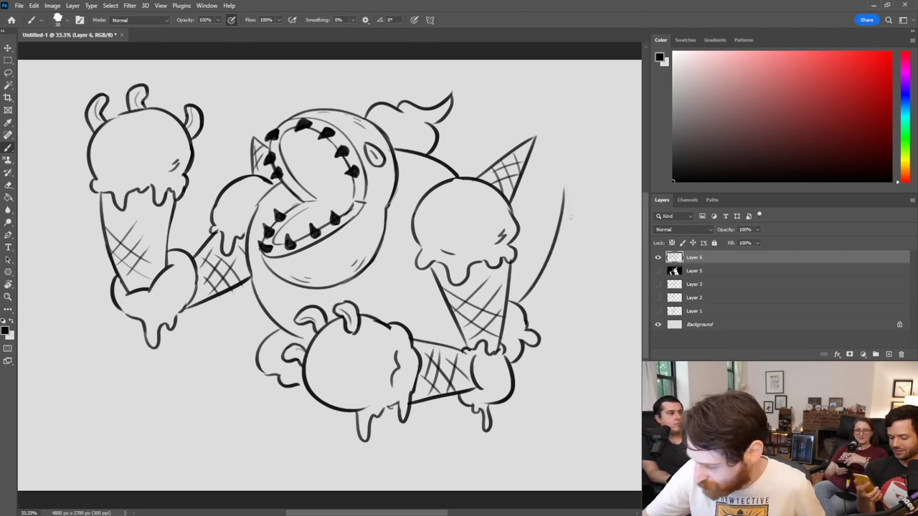
pyautogui.hotkey('ctrl', 'z')
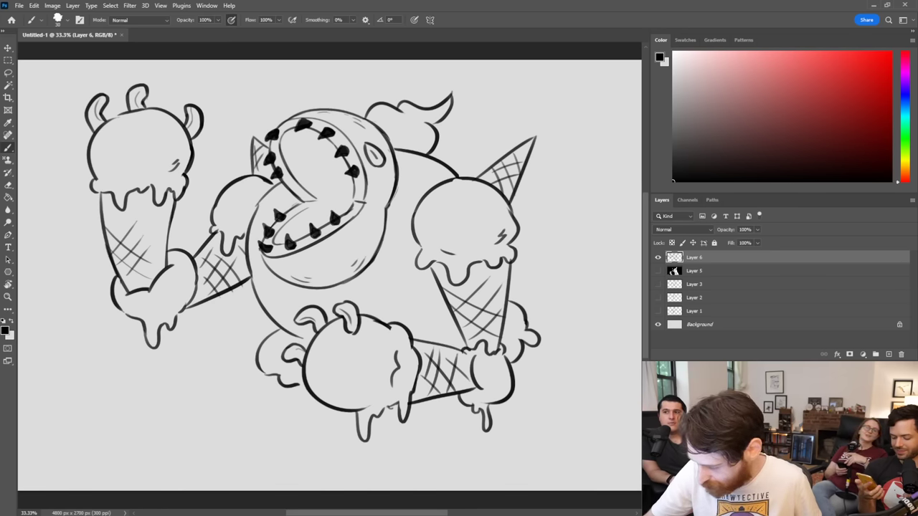
pyautogui.moveTo(527, 326); pyautogui.dragTo(542, 380)
pyautogui.hotkey('ctrl', 'z')
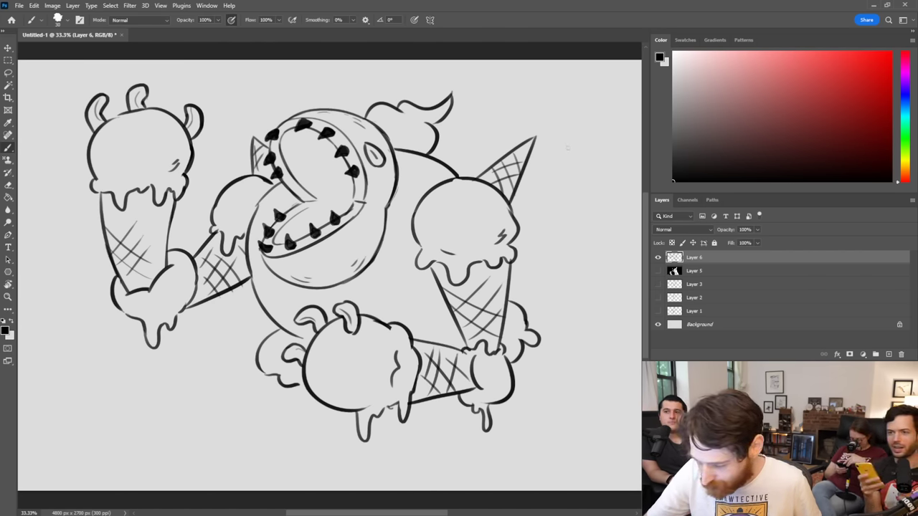
# Step: Draw the upper curves of a large round base sloping outward on both sides beneath the creature's body
pyautogui.moveTo(218, 436)
pyautogui.mouseDown()
pyautogui.moveTo(234, 396)
pyautogui.moveTo(266, 369)
pyautogui.mouseUp()
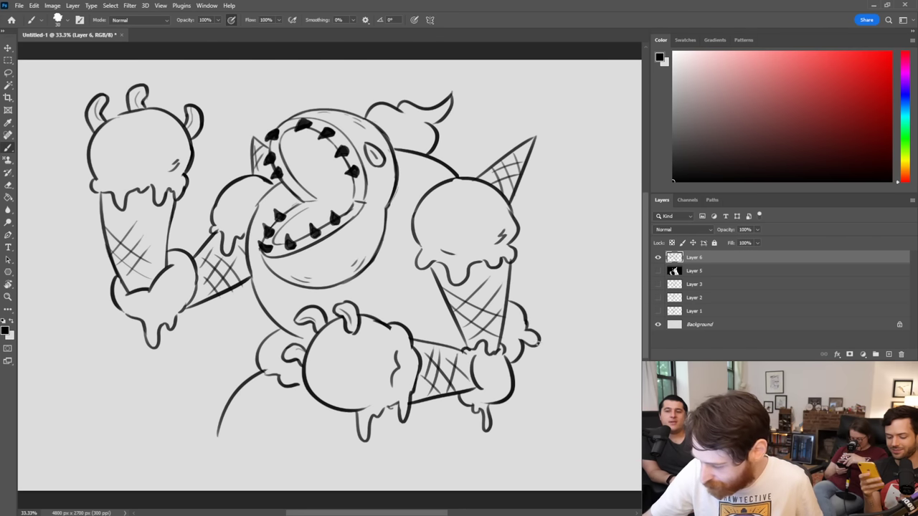
pyautogui.moveTo(537, 344); pyautogui.dragTo(600, 437)
pyautogui.hotkey('ctrl', 'z')
pyautogui.moveTo(537, 348); pyautogui.dragTo(609, 437)
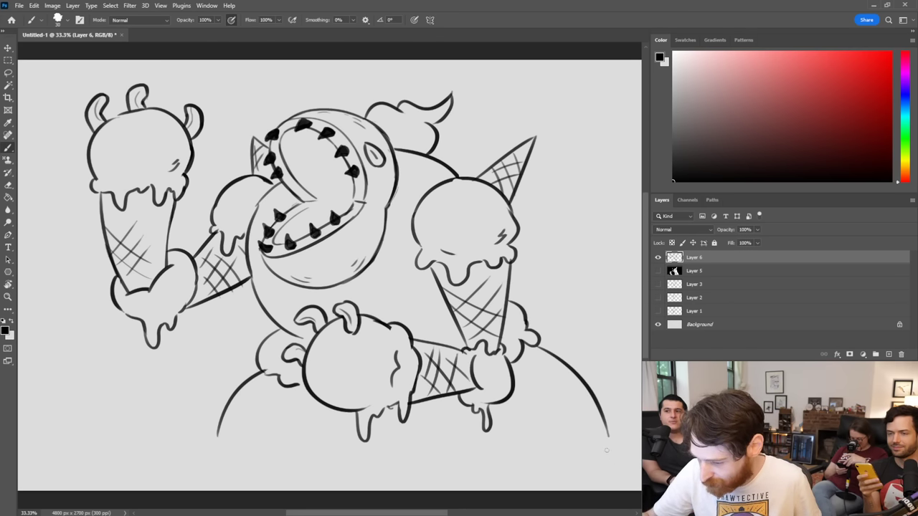
# Step: Extend both sides of the large round base down to the canvas's lower edge with bolder curves
pyautogui.moveTo(210, 464); pyautogui.dragTo(238, 396)
pyautogui.hotkey('ctrl', 'z')
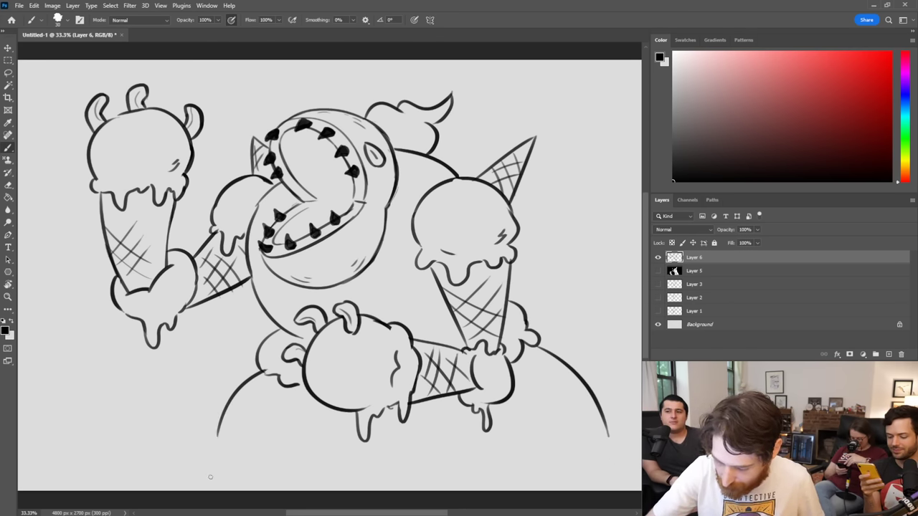
pyautogui.moveTo(209, 476); pyautogui.dragTo(234, 395)
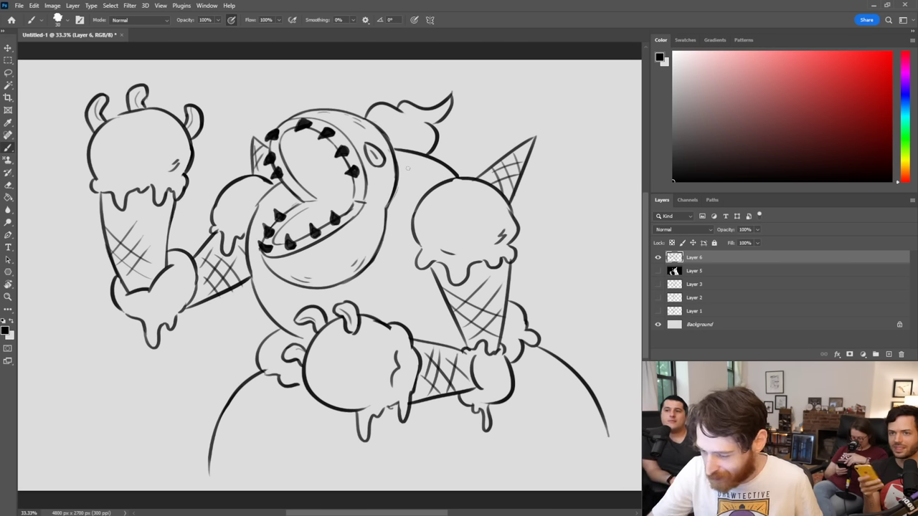
pyautogui.moveTo(607, 429); pyautogui.dragTo(614, 488)
pyautogui.hotkey('ctrl', 'z')
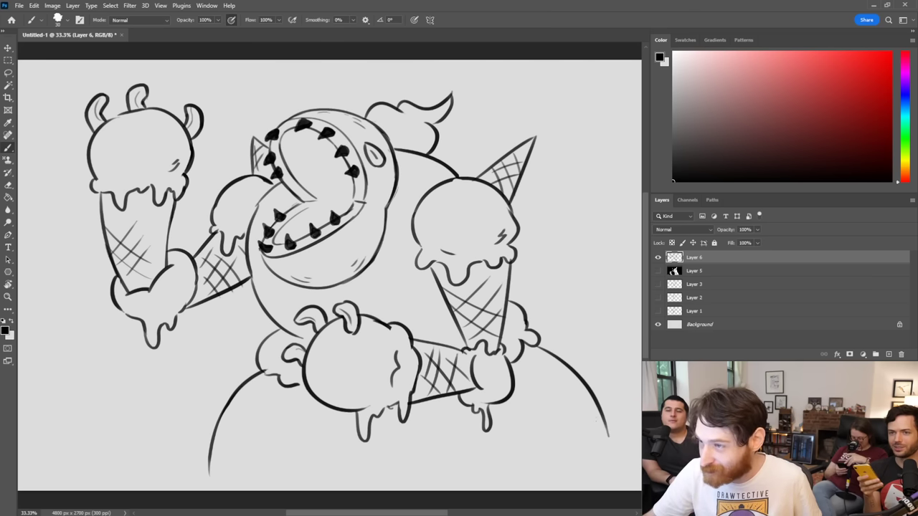
pyautogui.moveTo(601, 408); pyautogui.dragTo(609, 492)
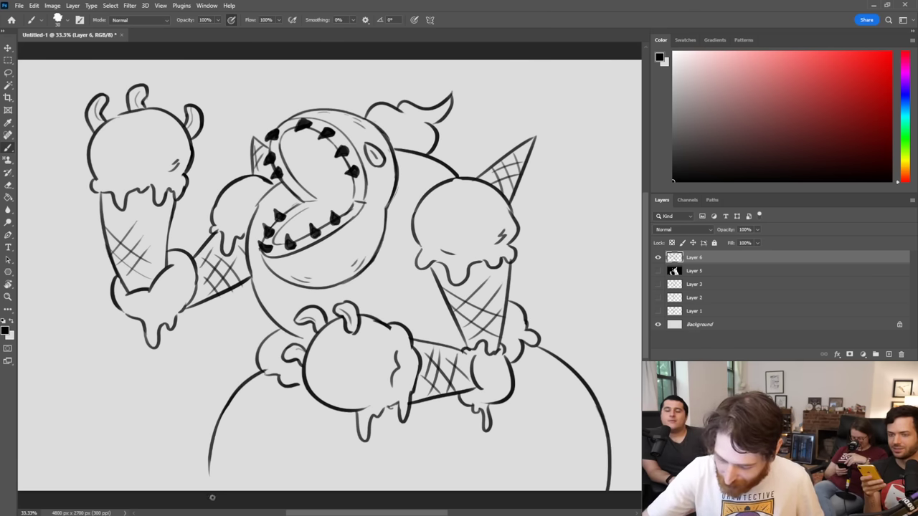
pyautogui.moveTo(219, 419); pyautogui.dragTo(209, 492)
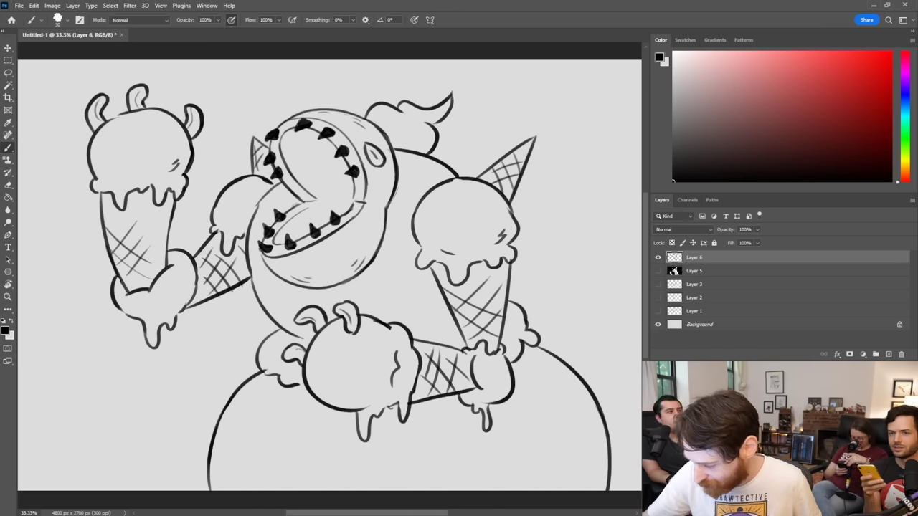
# Step: Draw a jagged leaf with a midrib, veins and short stem over the round base's right shoulder, clearing the base outline behind it
pyautogui.moveTo(541, 415)
pyautogui.mouseDown()
pyautogui.moveTo(572, 382)
pyautogui.moveTo(607, 368)
pyautogui.moveTo(557, 370)
pyautogui.moveTo(612, 350)
pyautogui.moveTo(608, 386)
pyautogui.mouseUp()
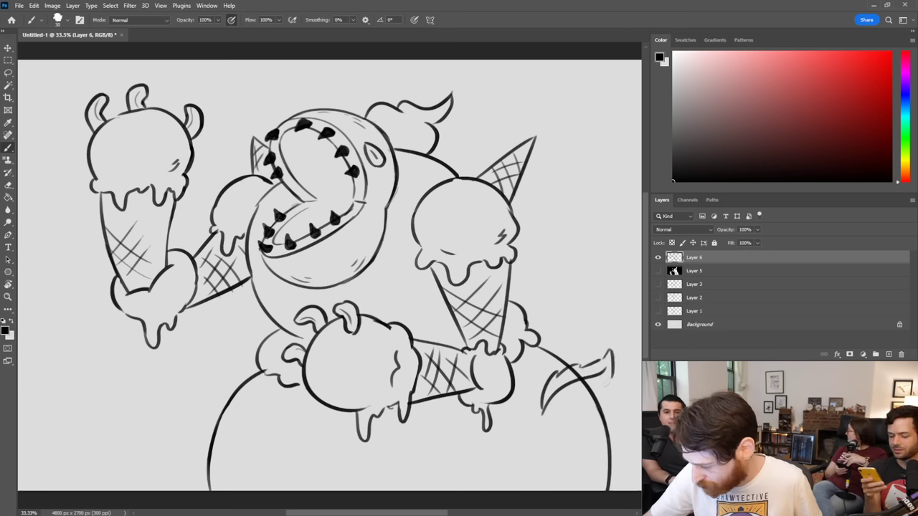
pyautogui.moveTo(551, 414)
pyautogui.mouseDown()
pyautogui.moveTo(613, 394)
pyautogui.moveTo(606, 391)
pyautogui.moveTo(615, 375)
pyautogui.mouseUp()
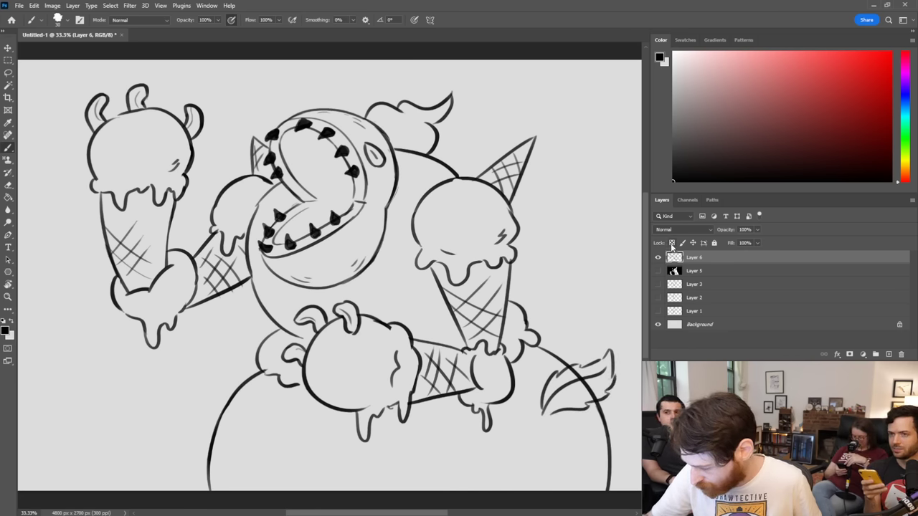
pyautogui.moveTo(568, 371)
pyautogui.mouseDown()
pyautogui.moveTo(596, 393)
pyautogui.moveTo(602, 341)
pyautogui.moveTo(578, 378)
pyautogui.mouseUp()
pyautogui.moveTo(571, 383)
pyautogui.mouseDown()
pyautogui.moveTo(593, 387)
pyautogui.moveTo(578, 374)
pyautogui.moveTo(597, 370)
pyautogui.mouseUp()
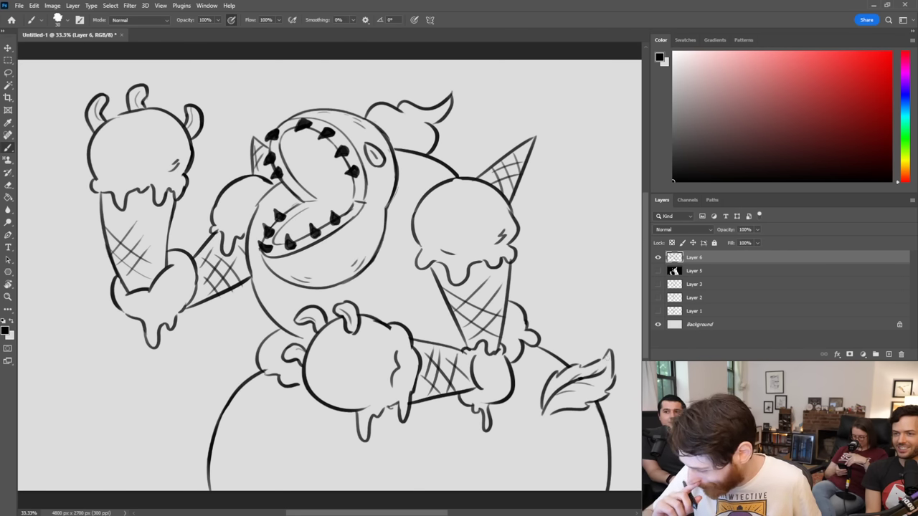
pyautogui.moveTo(544, 415)
pyautogui.mouseDown()
pyautogui.moveTo(564, 411)
pyautogui.moveTo(537, 429)
pyautogui.mouseUp()
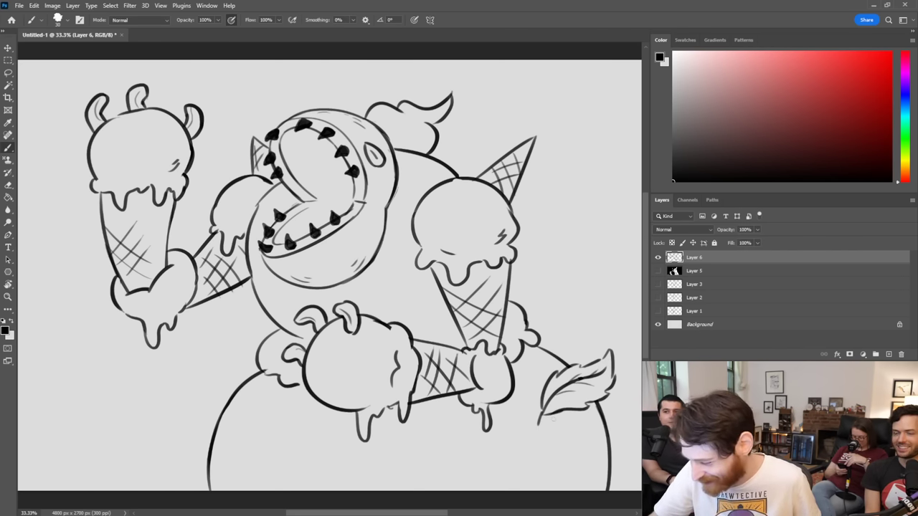
# Step: Draw a matching veined leaf over the round base's left shoulder, clearing the base outline behind it
pyautogui.moveTo(245, 416)
pyautogui.mouseDown()
pyautogui.moveTo(231, 379)
pyautogui.moveTo(210, 371)
pyautogui.mouseUp()
pyautogui.hotkey('ctrl', 'z')
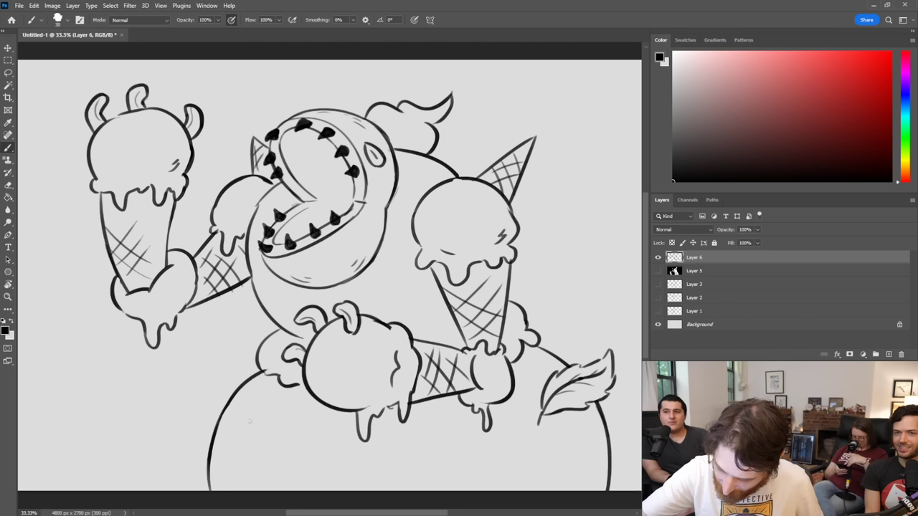
pyautogui.moveTo(251, 418)
pyautogui.mouseDown()
pyautogui.moveTo(208, 368)
pyautogui.moveTo(208, 394)
pyautogui.moveTo(215, 392)
pyautogui.moveTo(195, 353)
pyautogui.moveTo(234, 363)
pyautogui.moveTo(254, 414)
pyautogui.moveTo(229, 399)
pyautogui.moveTo(244, 388)
pyautogui.mouseUp()
pyautogui.hotkey('ctrl', 'z')
pyautogui.hotkey('ctrl', 'z')
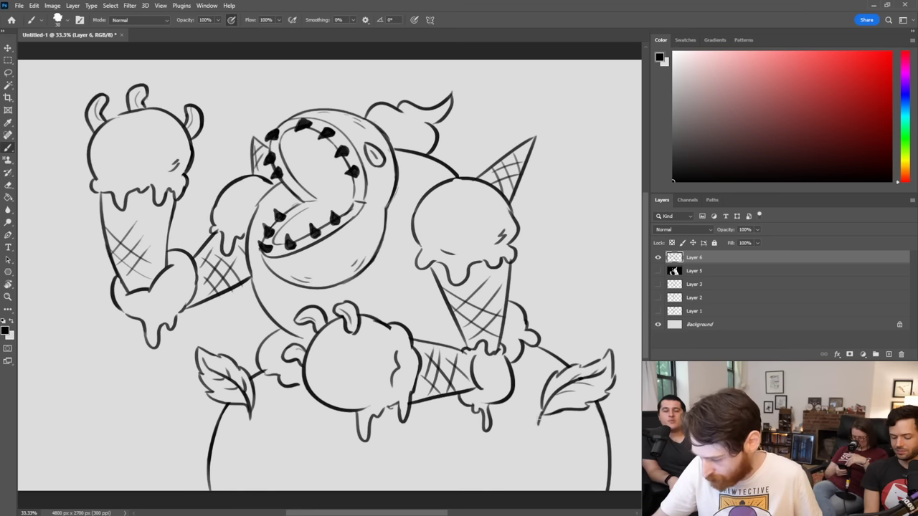
# Step: Draw a second, more upright veined leaf above the first leaf on each side of the body
pyautogui.moveTo(547, 350)
pyautogui.mouseDown()
pyautogui.moveTo(561, 314)
pyautogui.moveTo(544, 321)
pyautogui.moveTo(555, 311)
pyautogui.moveTo(573, 317)
pyautogui.moveTo(580, 337)
pyautogui.moveTo(567, 358)
pyautogui.mouseUp()
pyautogui.moveTo(571, 326); pyautogui.dragTo(552, 340)
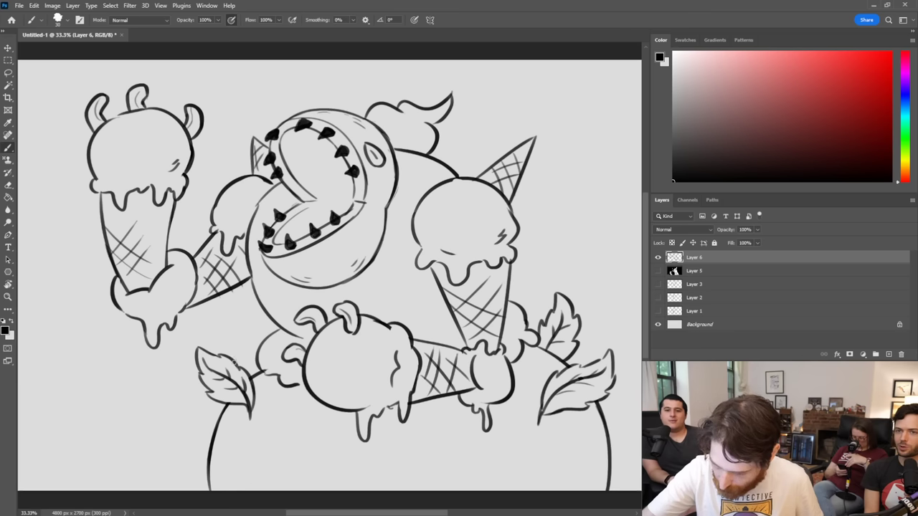
pyautogui.moveTo(230, 339)
pyautogui.mouseDown()
pyautogui.moveTo(234, 364)
pyautogui.moveTo(239, 312)
pyautogui.moveTo(265, 343)
pyautogui.moveTo(255, 369)
pyautogui.mouseUp()
pyautogui.hotkey('ctrl', 'z')
pyautogui.hotkey('ctrl', 'z')
pyautogui.hotkey('ctrl', 'z')
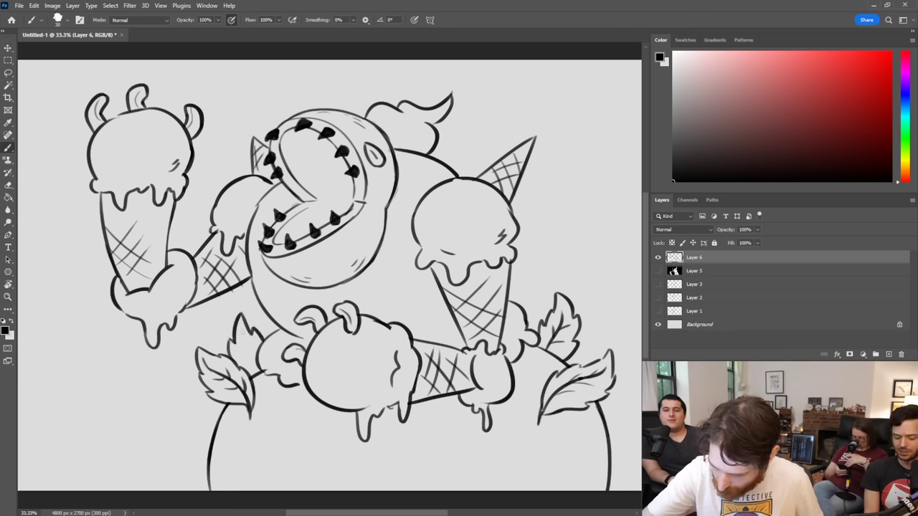
pyautogui.moveTo(243, 333)
pyautogui.mouseDown()
pyautogui.moveTo(256, 371)
pyautogui.moveTo(246, 358)
pyautogui.mouseUp()
pyautogui.moveTo(251, 345); pyautogui.dragTo(248, 356)
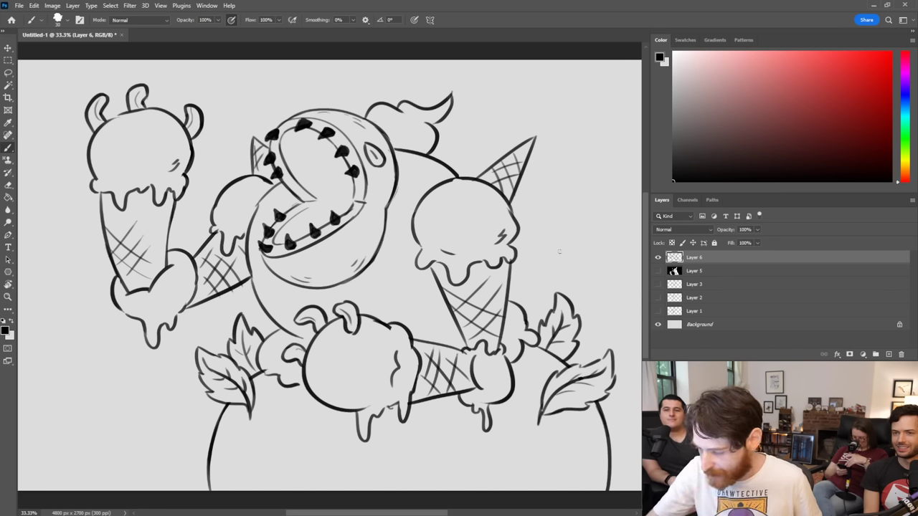
# Step: Outline a tall curved banana rising behind the right-hand leaves, with both sides tapering toward its upper end
pyautogui.moveTo(520, 305)
pyautogui.mouseDown()
pyautogui.moveTo(582, 188)
pyautogui.moveTo(596, 347)
pyautogui.mouseUp()
pyautogui.hotkey('ctrl', 'z')
pyautogui.moveTo(620, 205)
pyautogui.mouseDown()
pyautogui.moveTo(603, 342)
pyautogui.moveTo(587, 364)
pyautogui.mouseUp()
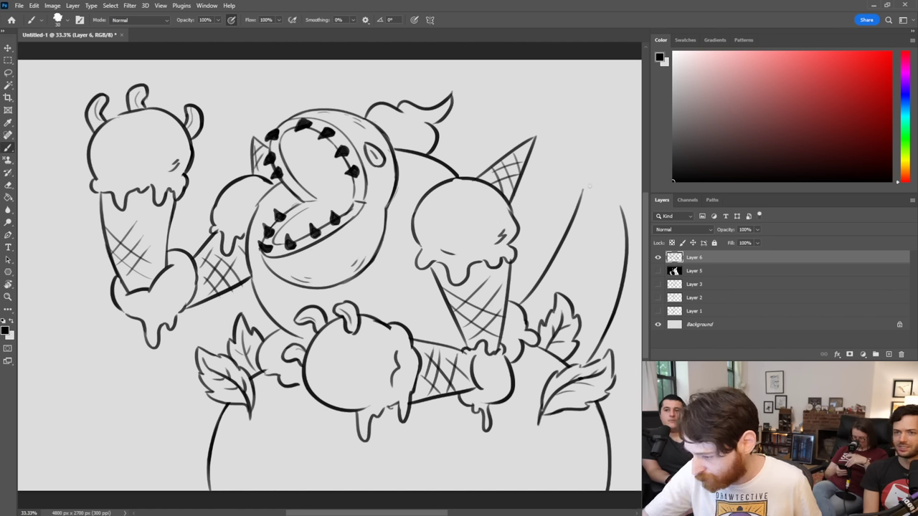
pyautogui.moveTo(583, 189)
pyautogui.mouseDown()
pyautogui.moveTo(624, 210)
pyautogui.moveTo(614, 190)
pyautogui.moveTo(626, 225)
pyautogui.mouseUp()
pyautogui.hotkey('ctrl', 'z')
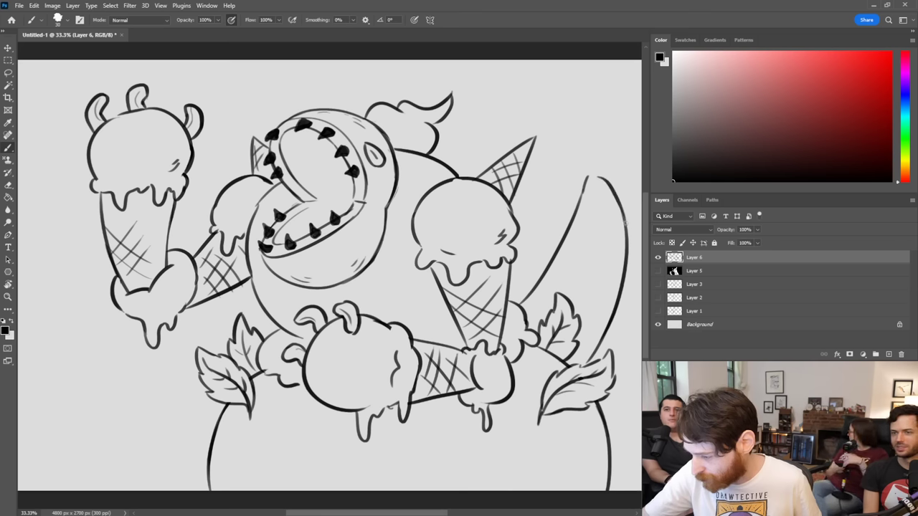
pyautogui.hotkey('ctrl', 'z')
pyautogui.moveTo(609, 180); pyautogui.dragTo(624, 226)
pyautogui.hotkey('ctrl', 'z')
pyautogui.moveTo(605, 178); pyautogui.dragTo(626, 228)
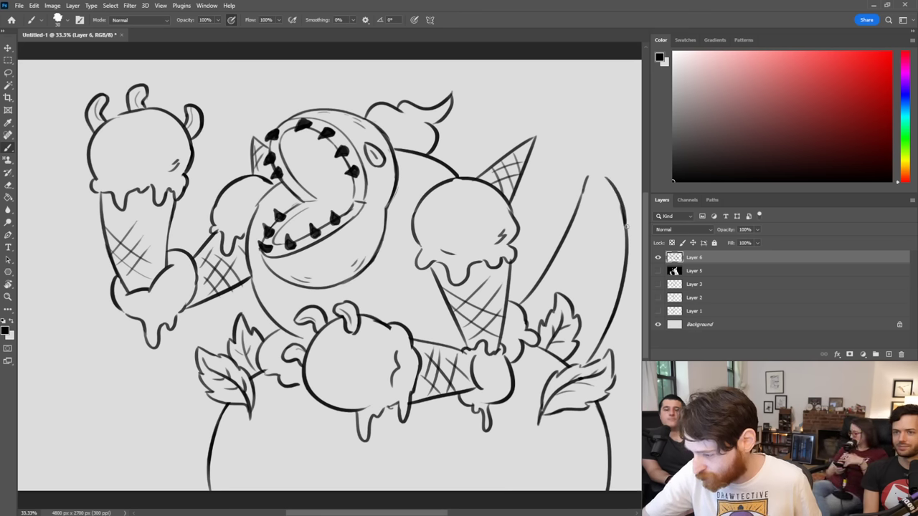
# Step: Add a lengthwise ridge line inside the banana and draw its narrow, cut stem
pyautogui.moveTo(603, 188); pyautogui.dragTo(585, 284)
pyautogui.hotkey('ctrl', 'z')
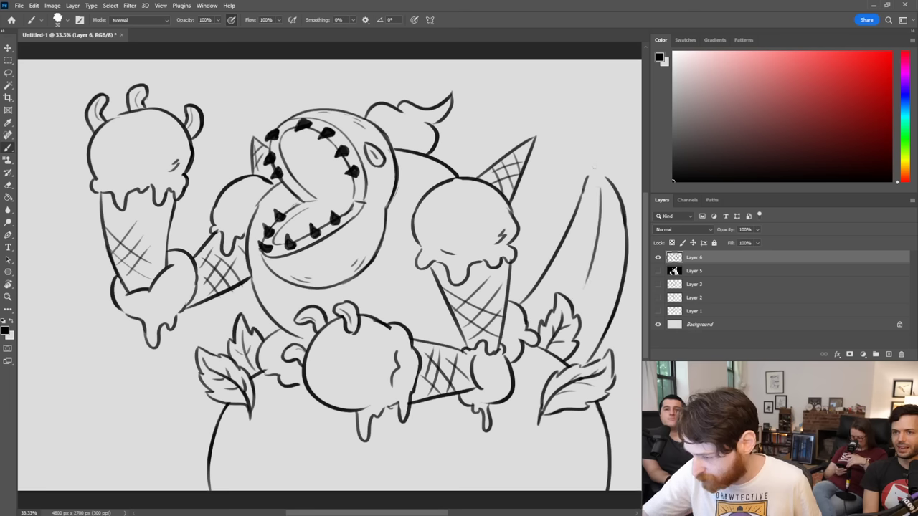
pyautogui.moveTo(593, 169)
pyautogui.mouseDown()
pyautogui.moveTo(581, 140)
pyautogui.moveTo(603, 120)
pyautogui.moveTo(603, 174)
pyautogui.mouseUp()
pyautogui.hotkey('ctrl', 'z')
pyautogui.hotkey('ctrl', 'z')
pyautogui.moveTo(582, 136)
pyautogui.mouseDown()
pyautogui.moveTo(599, 123)
pyautogui.moveTo(598, 181)
pyautogui.mouseUp()
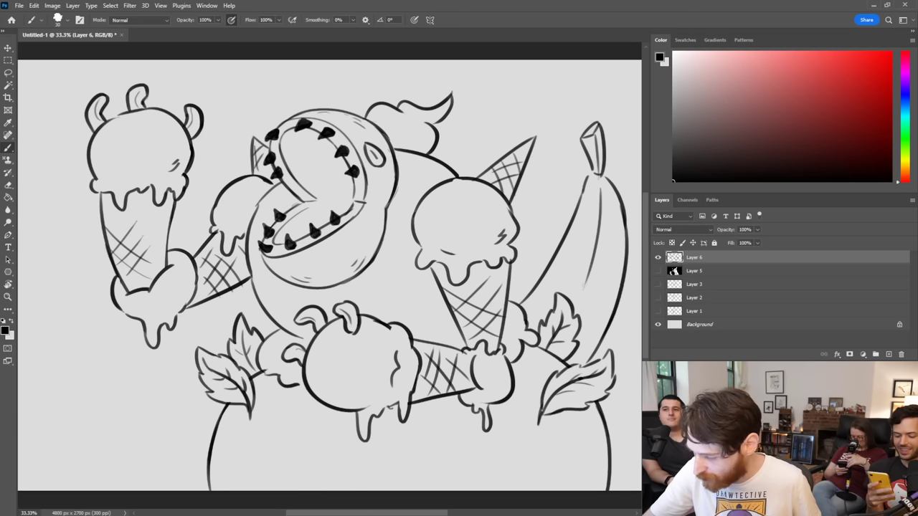
# Step: Extend the banana's ridge line and add small dark spots near both of its sides
pyautogui.moveTo(595, 251); pyautogui.dragTo(580, 295)
pyautogui.moveTo(613, 250); pyautogui.dragTo(614, 251)
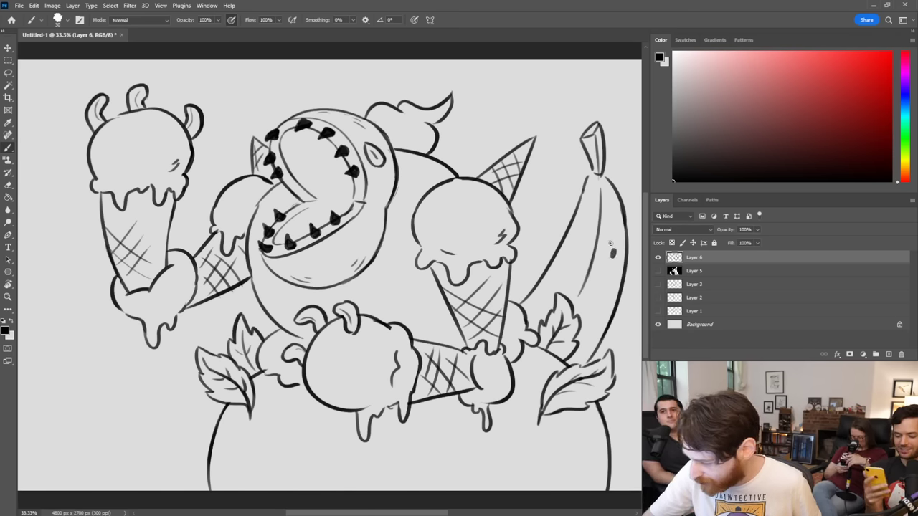
pyautogui.click(611, 242)
pyautogui.click(549, 280)
pyautogui.click(550, 279)
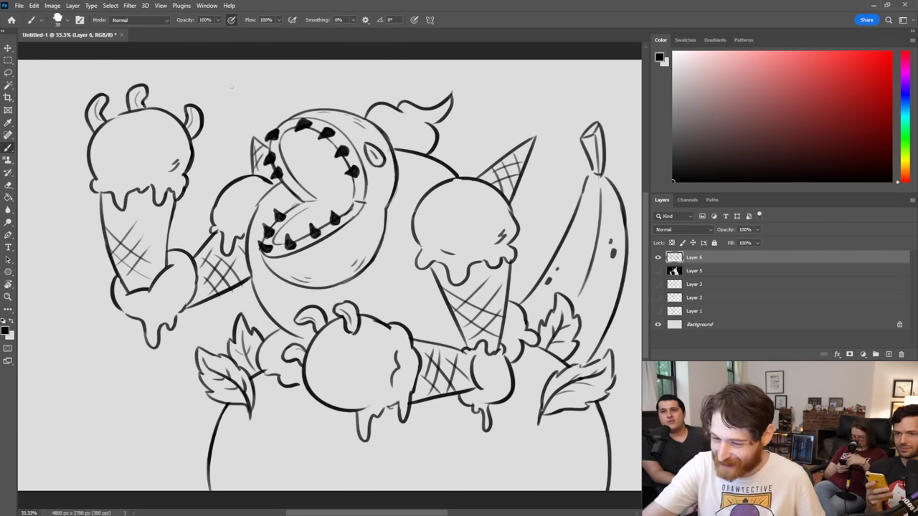
# Step: Hand-letter "IT'S FINE" in capitals above the creature's head
pyautogui.moveTo(236, 83)
pyautogui.mouseDown()
pyautogui.moveTo(233, 103)
pyautogui.moveTo(243, 98)
pyautogui.mouseUp()
pyautogui.moveTo(224, 81)
pyautogui.mouseDown()
pyautogui.moveTo(235, 77)
pyautogui.moveTo(243, 93)
pyautogui.moveTo(258, 71)
pyautogui.mouseUp()
pyautogui.moveTo(265, 70)
pyautogui.mouseDown()
pyautogui.moveTo(263, 87)
pyautogui.moveTo(298, 87)
pyautogui.mouseUp()
pyautogui.moveTo(300, 68); pyautogui.dragTo(314, 64)
pyautogui.moveTo(300, 78); pyautogui.dragTo(328, 86)
pyautogui.moveTo(330, 70); pyautogui.dragTo(341, 84)
pyautogui.moveTo(343, 84)
pyautogui.mouseDown()
pyautogui.moveTo(344, 65)
pyautogui.moveTo(351, 87)
pyautogui.mouseUp()
pyautogui.moveTo(352, 87)
pyautogui.mouseDown()
pyautogui.moveTo(367, 86)
pyautogui.moveTo(366, 64)
pyautogui.mouseUp()
pyautogui.moveTo(353, 77); pyautogui.dragTo(366, 75)
# Step: Underline the "IT'S FINE" lettering with a thin curved stroke, replacing the first, heavier attempt
pyautogui.moveTo(252, 107); pyautogui.dragTo(364, 87)
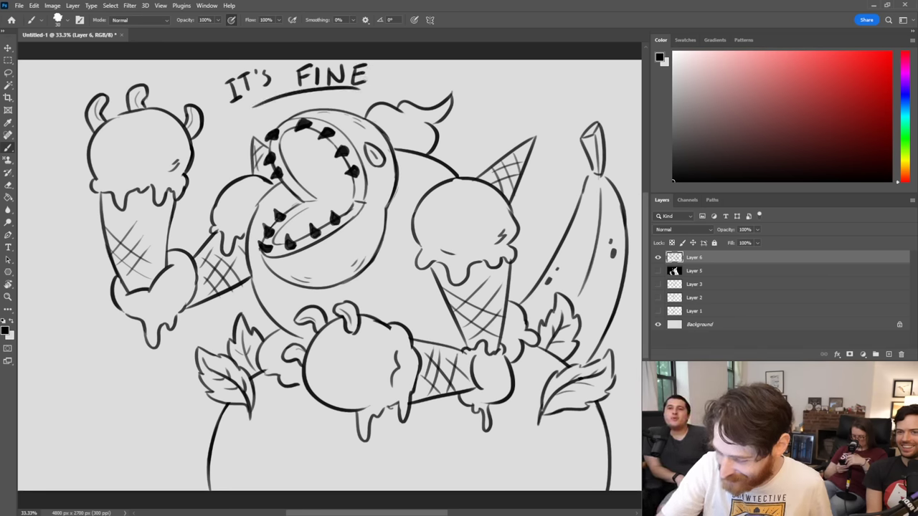
pyautogui.hotkey('ctrl', 'z')
pyautogui.moveTo(262, 108); pyautogui.dragTo(351, 91)
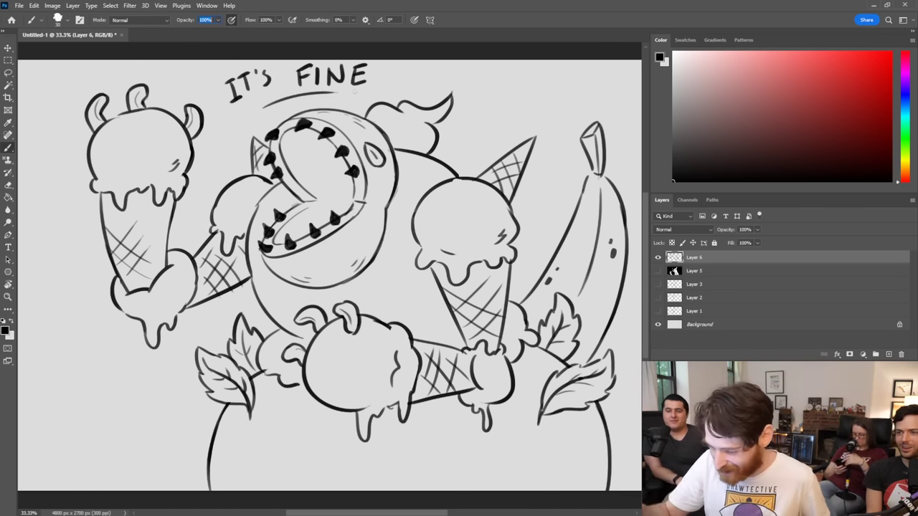
pyautogui.press('Return')
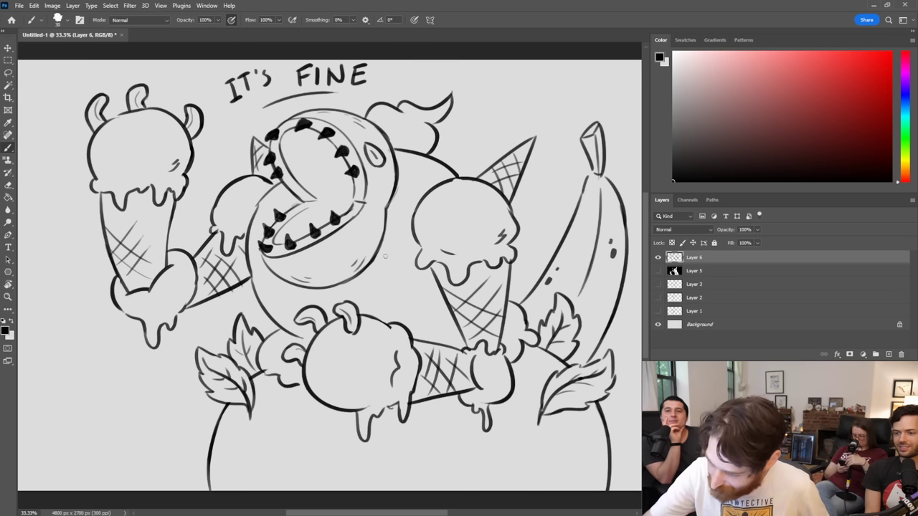
# Step: Draw wavy melting drip lines on the creature's body below the jaw, on the left and up toward the right-hand scoop
pyautogui.moveTo(287, 281); pyautogui.dragTo(302, 305)
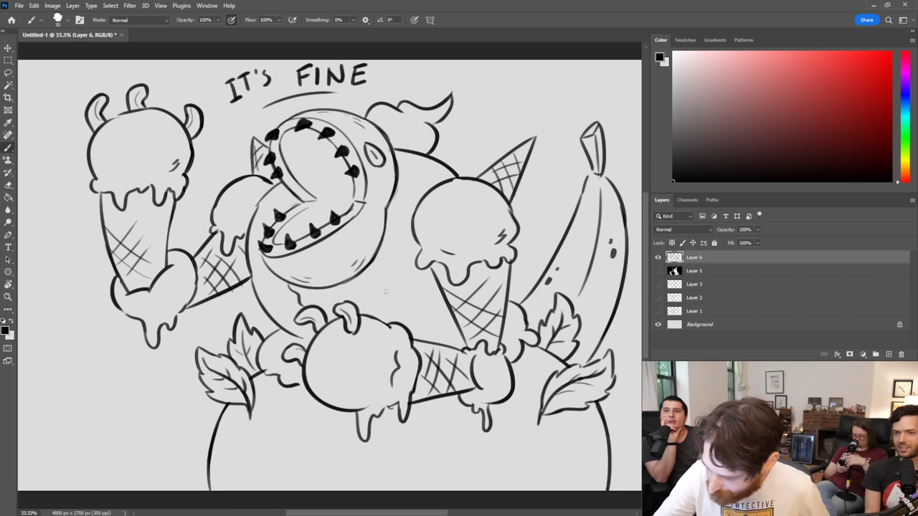
pyautogui.moveTo(376, 292); pyautogui.dragTo(369, 303)
pyautogui.moveTo(395, 254)
pyautogui.mouseDown()
pyautogui.moveTo(386, 287)
pyautogui.moveTo(397, 260)
pyautogui.mouseUp()
pyautogui.hotkey('ctrl', 'z')
pyautogui.hotkey('ctrl', 'z')
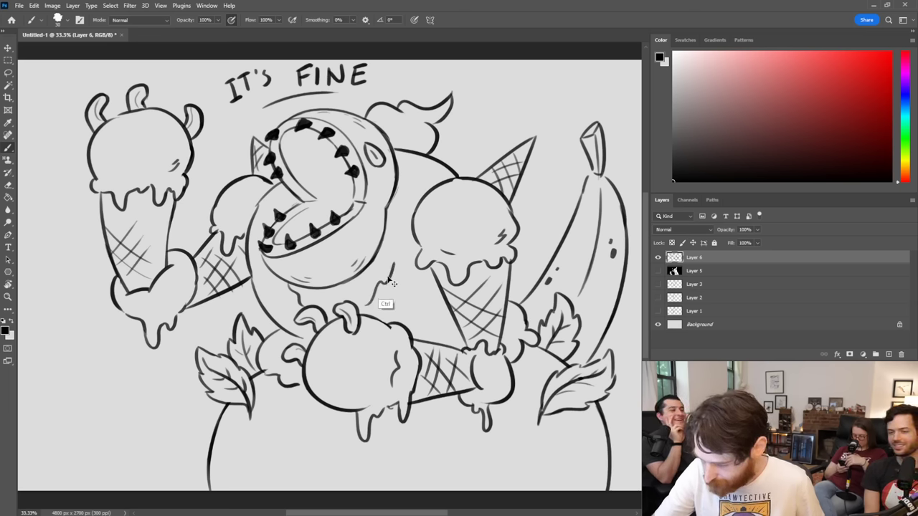
pyautogui.hotkey('ctrl', 'z')
pyautogui.moveTo(370, 303); pyautogui.dragTo(401, 252)
pyautogui.press('z')
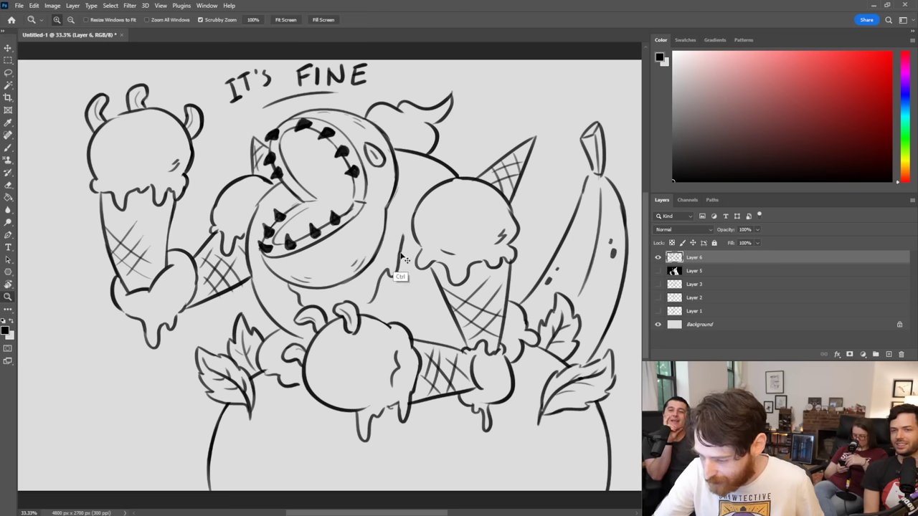
pyautogui.press('b')
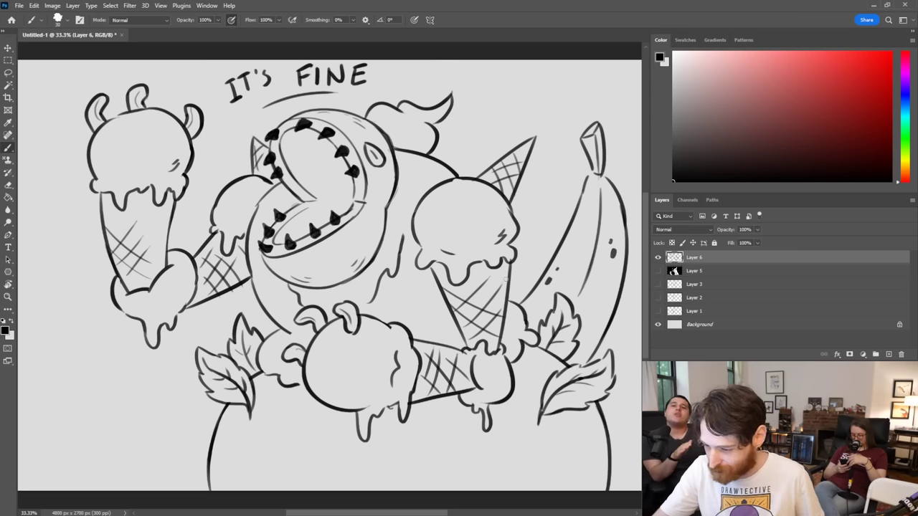
# Step: Scatter four small chip marks over the upper part of the right-hand scoop
pyautogui.click(433, 209)
pyautogui.click(456, 192)
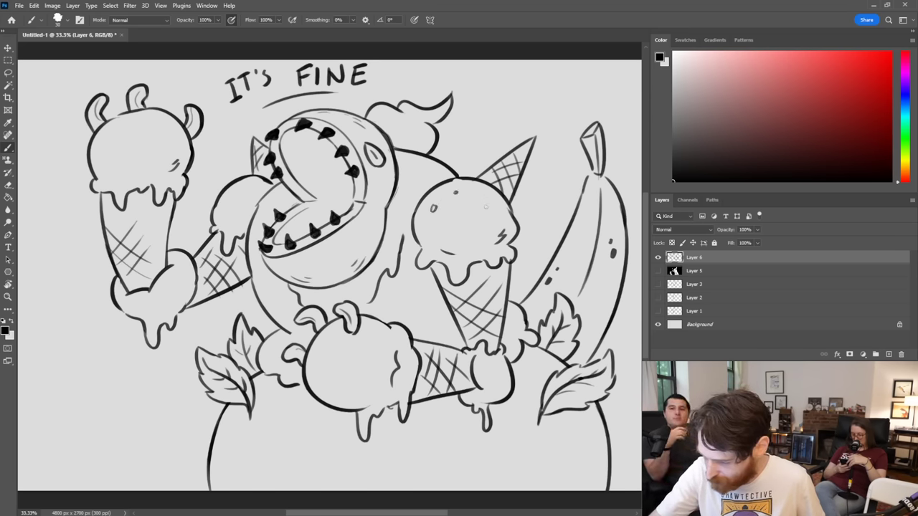
pyautogui.click(492, 214)
pyautogui.click(472, 213)
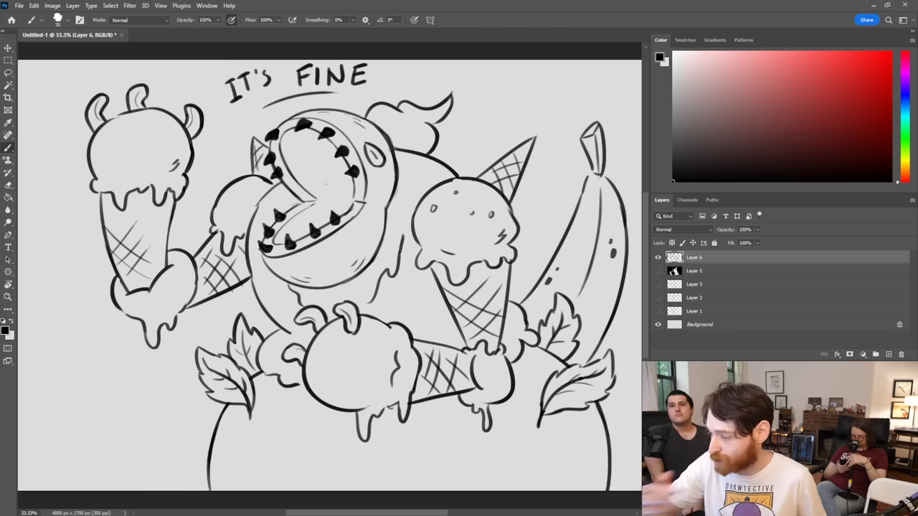
# Step: Shade the side of the banana's stem and add small chip marks to the scoop left of the creature's head
pyautogui.moveTo(600, 125); pyautogui.dragTo(599, 158)
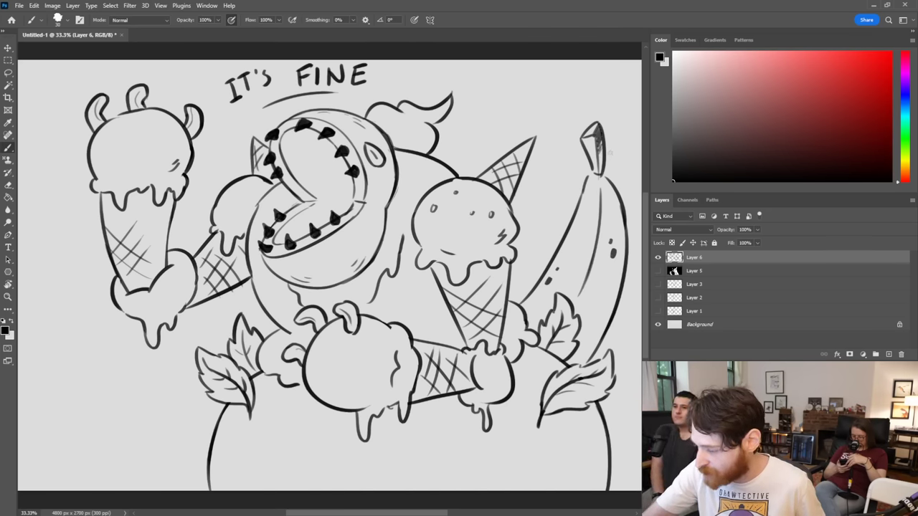
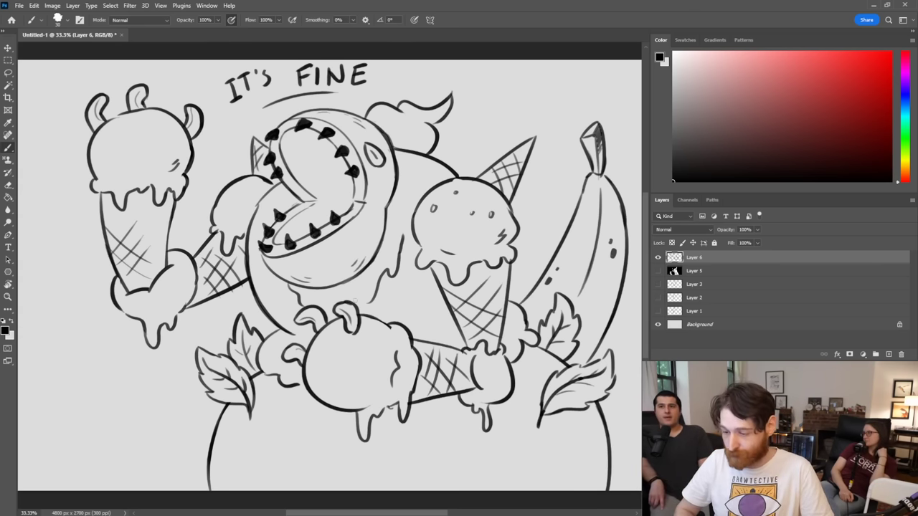
pyautogui.moveTo(229, 198)
pyautogui.mouseDown()
pyautogui.moveTo(231, 182)
pyautogui.moveTo(247, 191)
pyautogui.mouseUp()
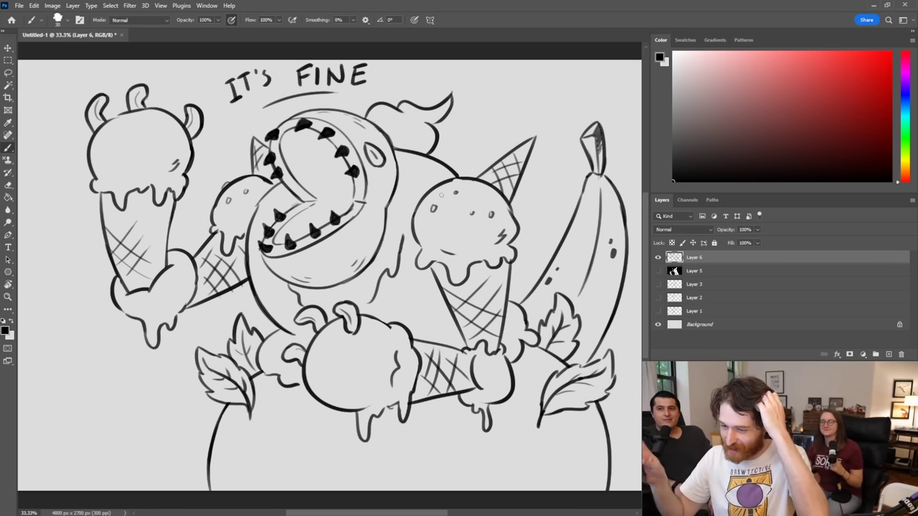
# Step: Draw a cherry with a curved stem on top of the whipped-cream swirl, removing the leaf tried at the stem's tip
pyautogui.moveTo(413, 104)
pyautogui.mouseDown()
pyautogui.moveTo(430, 93)
pyautogui.moveTo(433, 105)
pyautogui.moveTo(430, 94)
pyautogui.moveTo(459, 68)
pyautogui.moveTo(490, 92)
pyautogui.moveTo(476, 83)
pyautogui.mouseUp()
pyautogui.moveTo(482, 94); pyautogui.dragTo(479, 88)
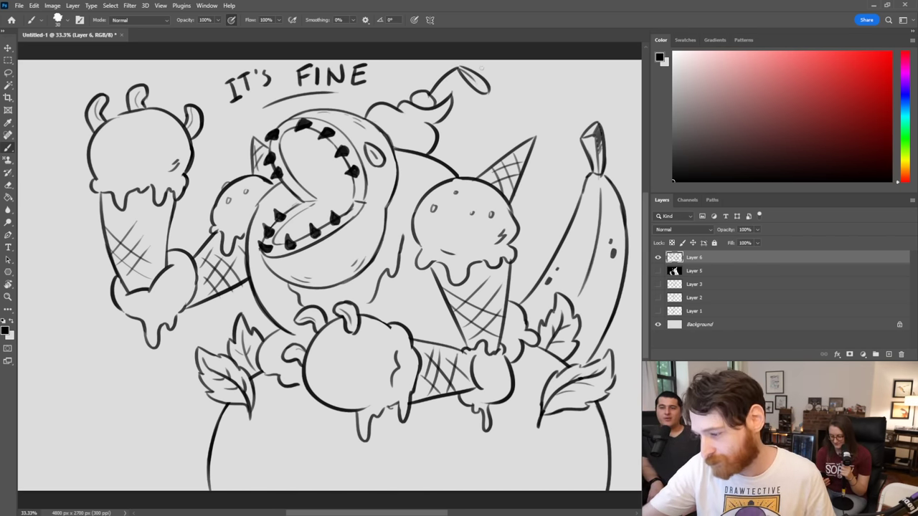
pyautogui.hotkey('ctrl', 'z')
pyautogui.hotkey('ctrl', 'z')
pyautogui.hotkey('ctrl', 'z')
pyautogui.hotkey('ctrl', 'z')
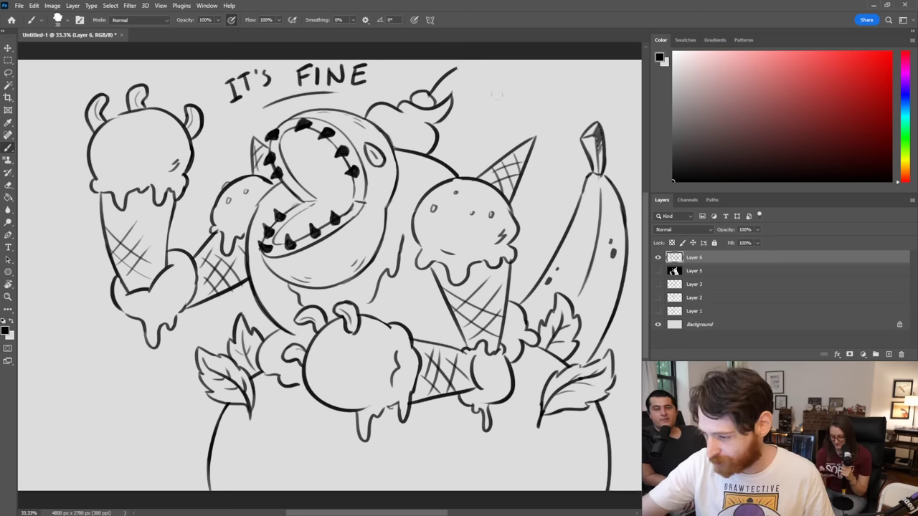
# Step: Add a highlight mark inside the cherry, cap its stem tip, and hatch light shading below it on the cream swirl
pyautogui.moveTo(415, 96); pyautogui.dragTo(420, 94)
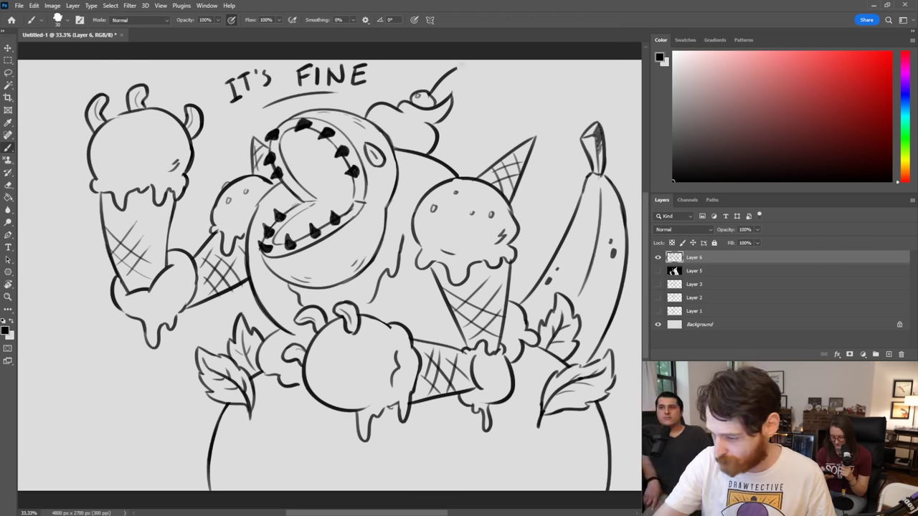
pyautogui.moveTo(457, 68); pyautogui.dragTo(459, 71)
pyautogui.moveTo(418, 105); pyautogui.dragTo(428, 100)
pyautogui.moveTo(412, 148); pyautogui.dragTo(427, 140)
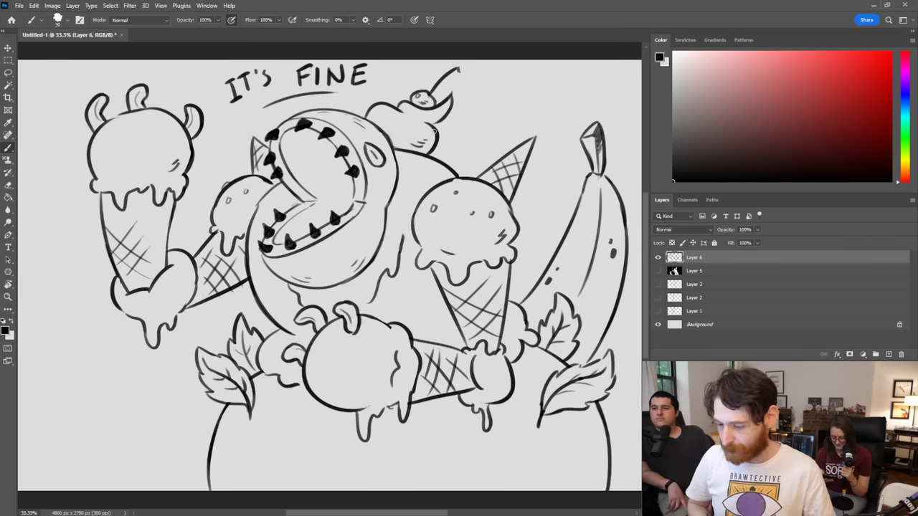
# Step: Hide Layer 6, add a new layer, and outline a long animal body with a rounded head and an upturned tail tip
pyautogui.click(657, 258)
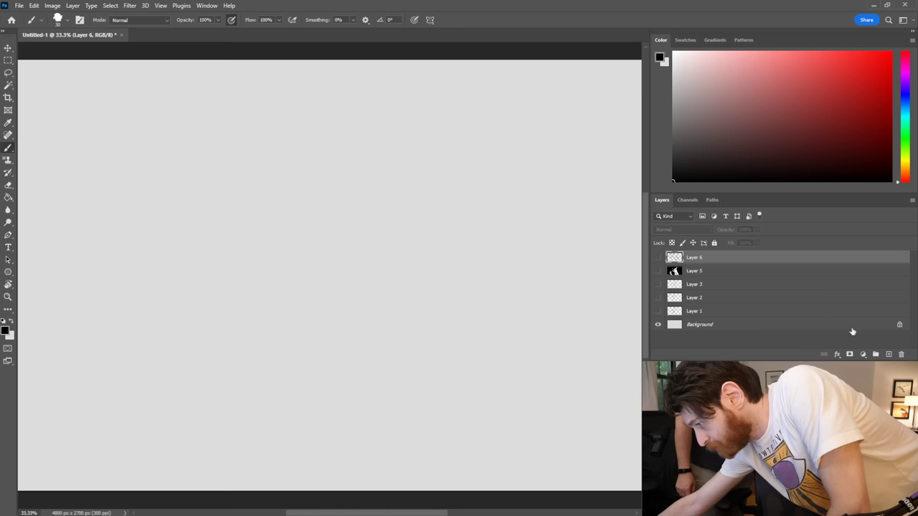
pyautogui.click(889, 354)
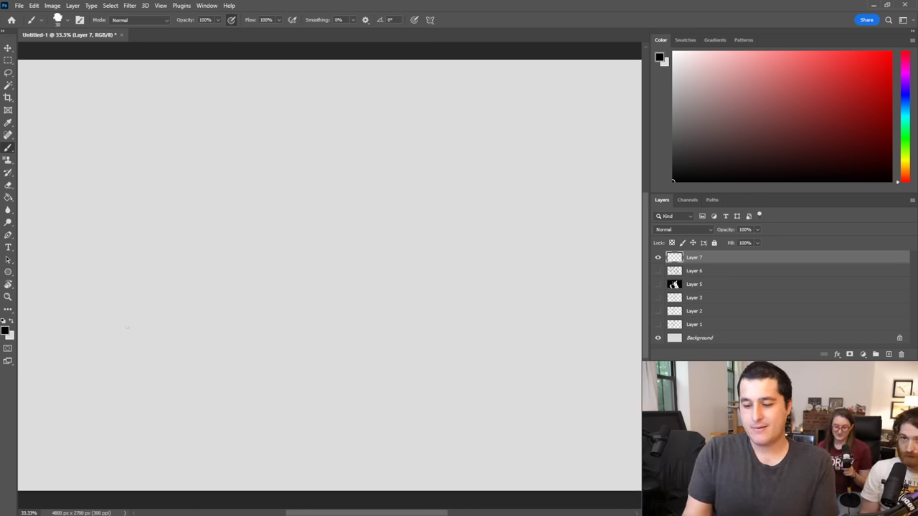
pyautogui.moveTo(119, 324)
pyautogui.mouseDown()
pyautogui.moveTo(325, 244)
pyautogui.moveTo(408, 223)
pyautogui.moveTo(476, 236)
pyautogui.moveTo(572, 311)
pyautogui.moveTo(597, 310)
pyautogui.moveTo(613, 287)
pyautogui.moveTo(616, 295)
pyautogui.moveTo(601, 329)
pyautogui.moveTo(577, 331)
pyautogui.moveTo(510, 304)
pyautogui.moveTo(414, 297)
pyautogui.moveTo(243, 373)
pyautogui.moveTo(114, 406)
pyautogui.moveTo(72, 404)
pyautogui.moveTo(38, 340)
pyautogui.moveTo(55, 254)
pyautogui.mouseUp()
pyautogui.moveTo(128, 319)
pyautogui.mouseDown()
pyautogui.moveTo(155, 263)
pyautogui.moveTo(148, 218)
pyautogui.moveTo(104, 195)
pyautogui.moveTo(57, 227)
pyautogui.moveTo(50, 254)
pyautogui.mouseUp()
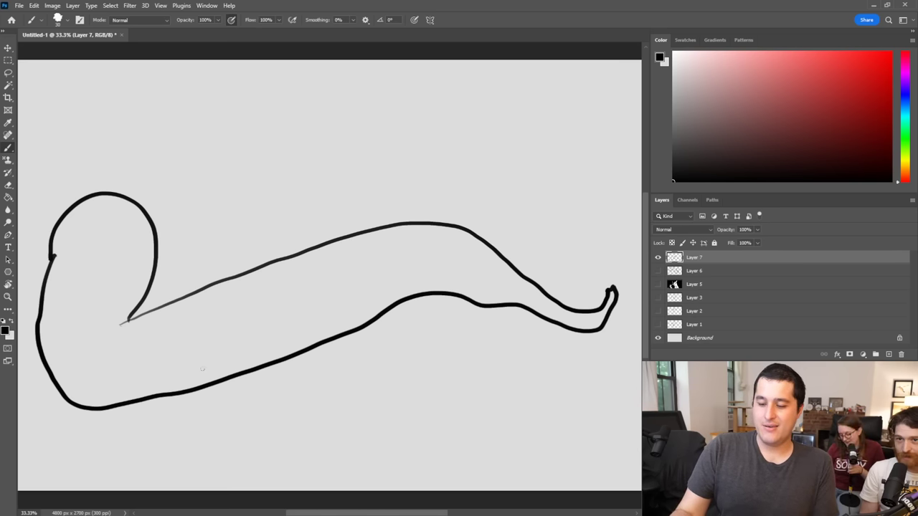
# Step: Draw a front leg with an arched shoulder, erasing the belly line that crosses it and joining the inner edge to the chest
pyautogui.moveTo(203, 368)
pyautogui.mouseDown()
pyautogui.moveTo(240, 317)
pyautogui.moveTo(260, 311)
pyautogui.moveTo(264, 431)
pyautogui.mouseUp()
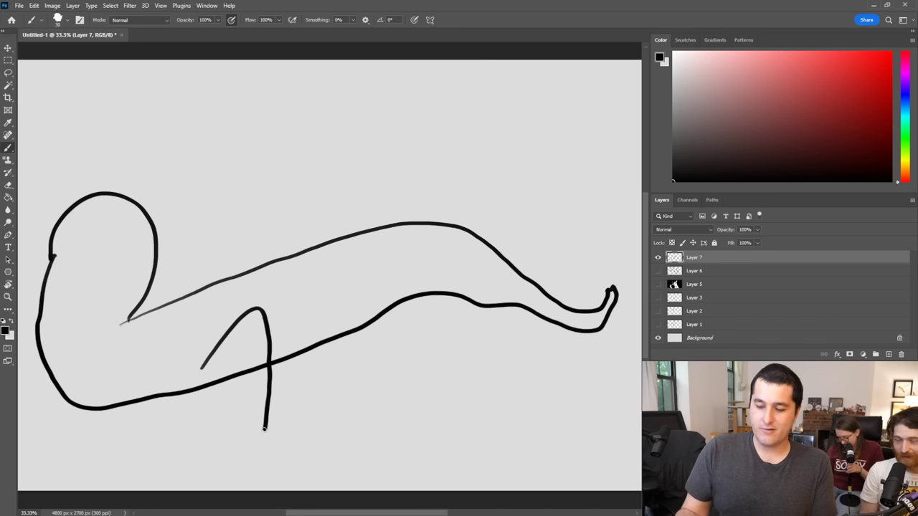
pyautogui.moveTo(255, 370)
pyautogui.mouseDown()
pyautogui.moveTo(262, 367)
pyautogui.moveTo(213, 383)
pyautogui.mouseUp()
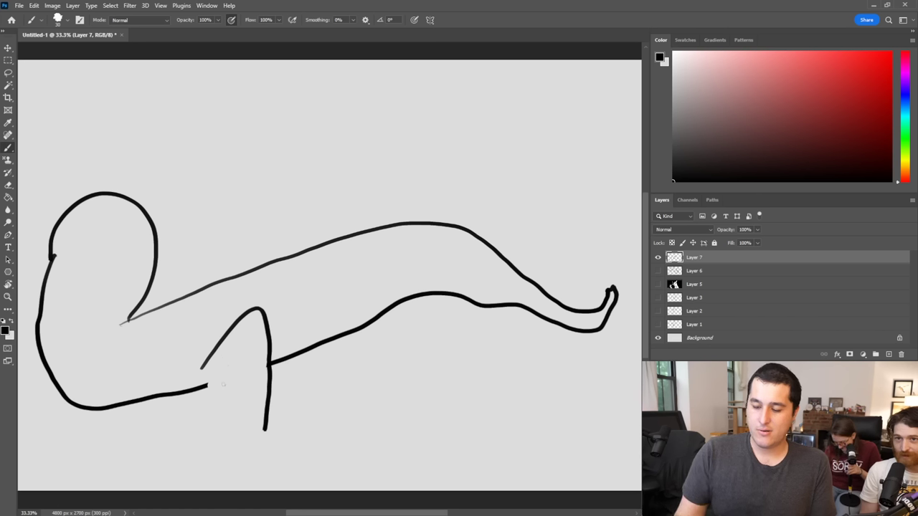
pyautogui.moveTo(207, 386)
pyautogui.mouseDown()
pyautogui.moveTo(232, 363)
pyautogui.moveTo(237, 436)
pyautogui.mouseUp()
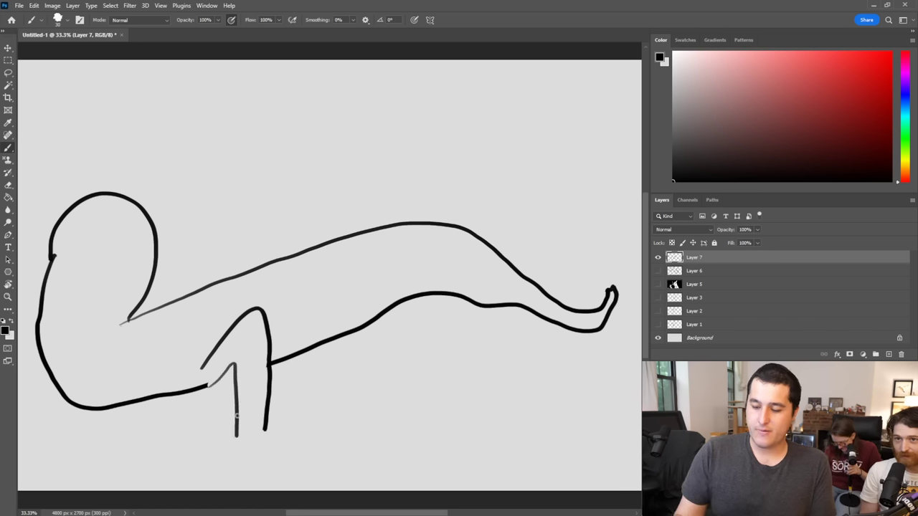
pyautogui.moveTo(230, 367); pyautogui.dragTo(194, 394)
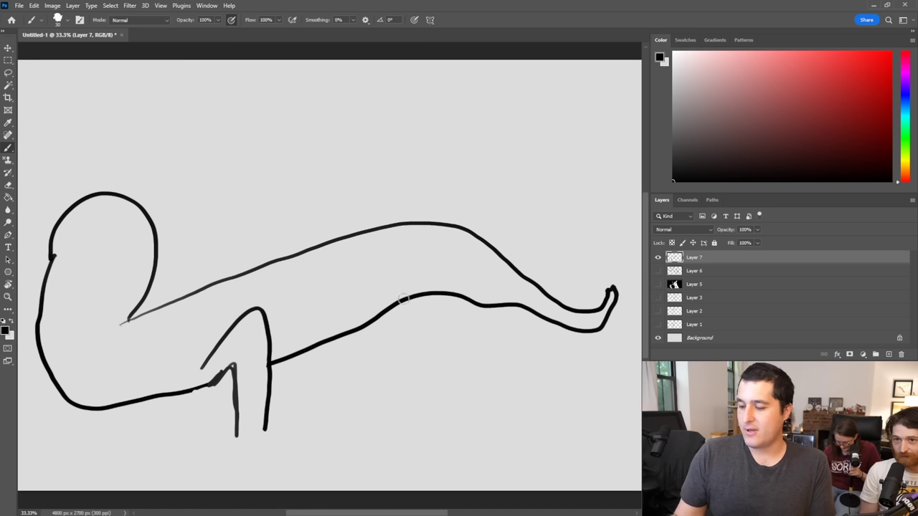
# Step: Open a gap in the rear belly line and draw a curved hind leg there, redrawing its inner edge lower
pyautogui.moveTo(375, 316); pyautogui.dragTo(403, 297)
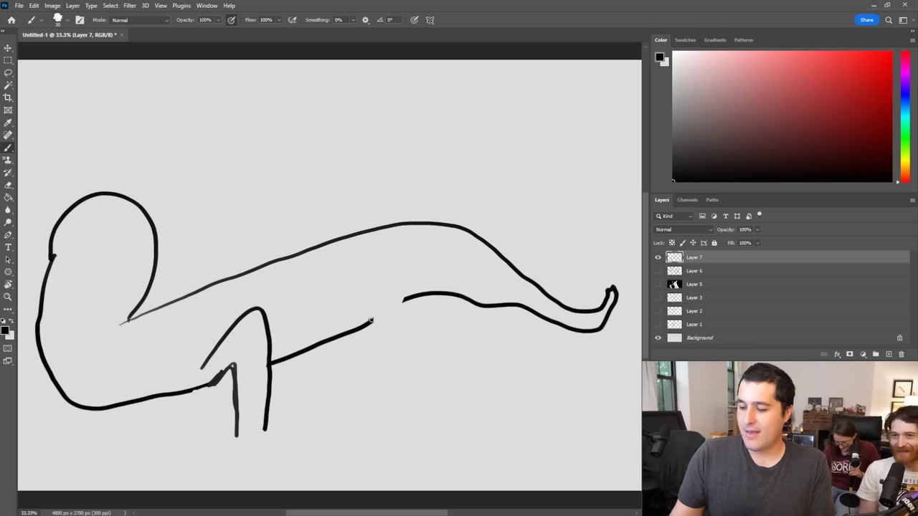
pyautogui.moveTo(402, 299)
pyautogui.mouseDown()
pyautogui.moveTo(432, 420)
pyautogui.moveTo(421, 340)
pyautogui.moveTo(403, 300)
pyautogui.moveTo(419, 322)
pyautogui.moveTo(430, 432)
pyautogui.mouseUp()
pyautogui.moveTo(372, 323)
pyautogui.mouseDown()
pyautogui.moveTo(397, 396)
pyautogui.moveTo(398, 436)
pyautogui.moveTo(399, 403)
pyautogui.moveTo(372, 320)
pyautogui.moveTo(339, 321)
pyautogui.moveTo(368, 277)
pyautogui.moveTo(411, 308)
pyautogui.moveTo(365, 278)
pyautogui.mouseUp()
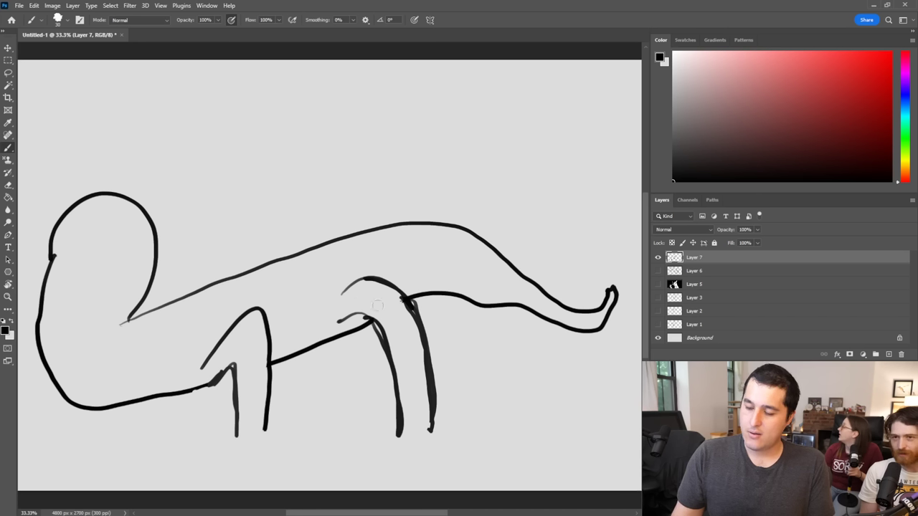
pyautogui.moveTo(370, 317)
pyautogui.mouseDown()
pyautogui.moveTo(388, 362)
pyautogui.moveTo(390, 349)
pyautogui.moveTo(344, 319)
pyautogui.mouseUp()
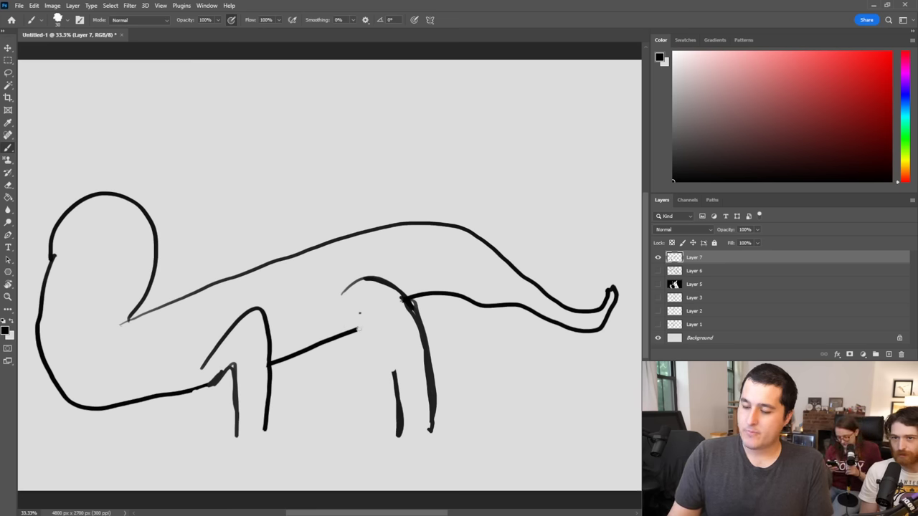
pyautogui.moveTo(361, 324)
pyautogui.mouseDown()
pyautogui.moveTo(391, 363)
pyautogui.moveTo(395, 384)
pyautogui.moveTo(352, 331)
pyautogui.mouseUp()
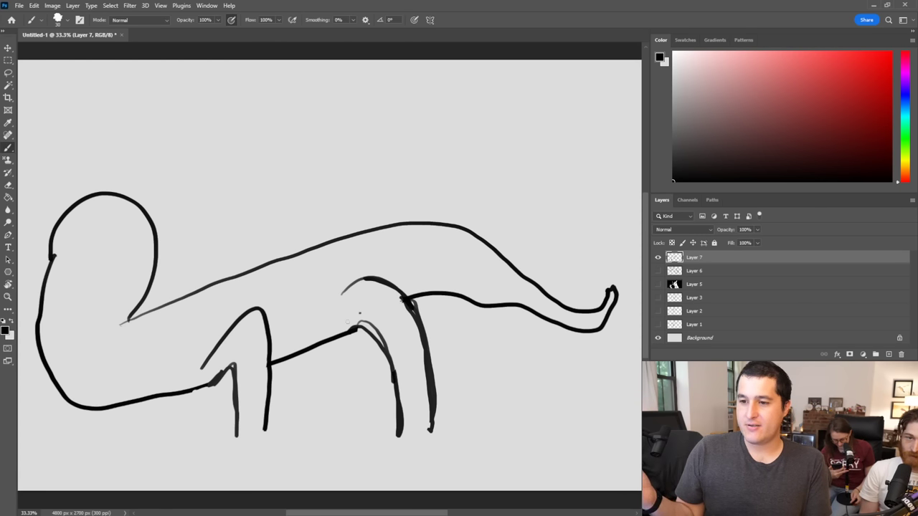
# Step: Select the whole animal drawing, scale it to 70%, move it to the middle of the canvas, and deselect it
pyautogui.click(10, 61)
pyautogui.moveTo(31, 124); pyautogui.dragTo(631, 477)
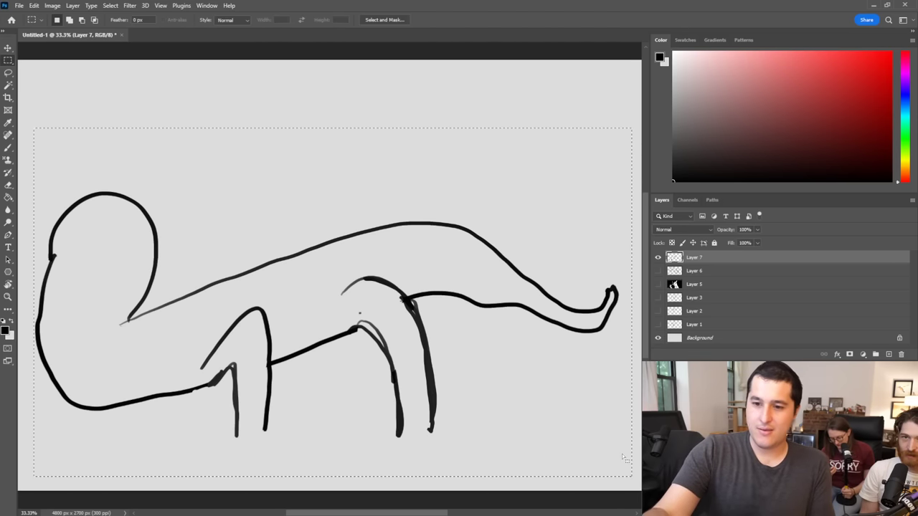
pyautogui.hotkey('ctrl', 't')
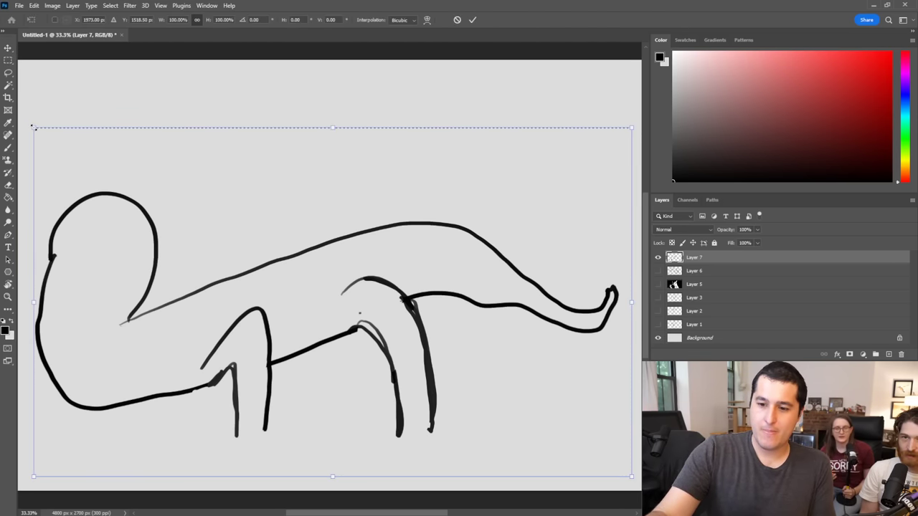
pyautogui.moveTo(32, 126); pyautogui.dragTo(211, 229)
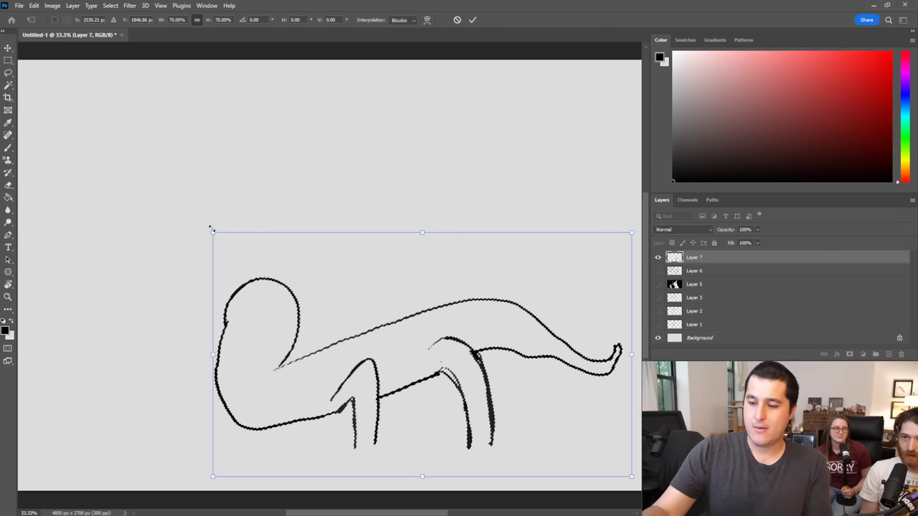
pyautogui.moveTo(307, 262)
pyautogui.mouseDown()
pyautogui.moveTo(268, 228)
pyautogui.moveTo(185, 197)
pyautogui.mouseUp()
pyautogui.moveTo(329, 212); pyautogui.dragTo(378, 213)
pyautogui.press('Return')
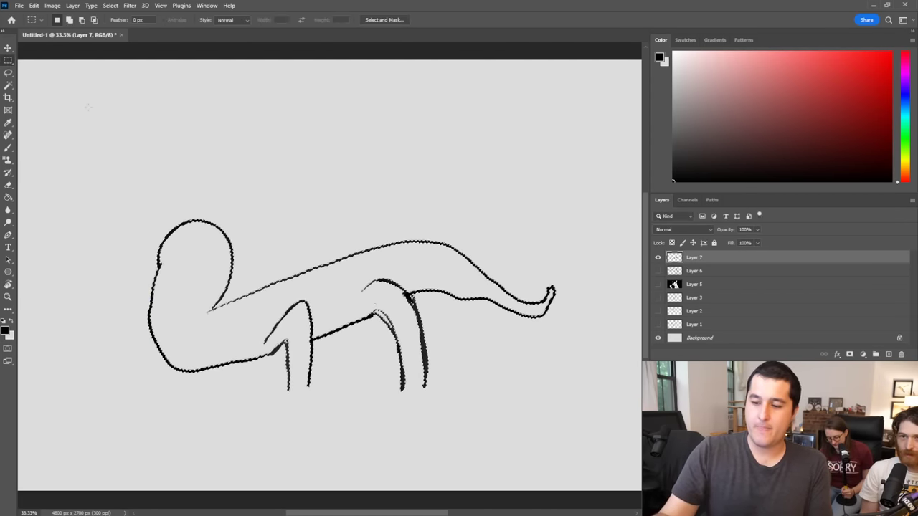
pyautogui.hotkey('ctrl', 'd')
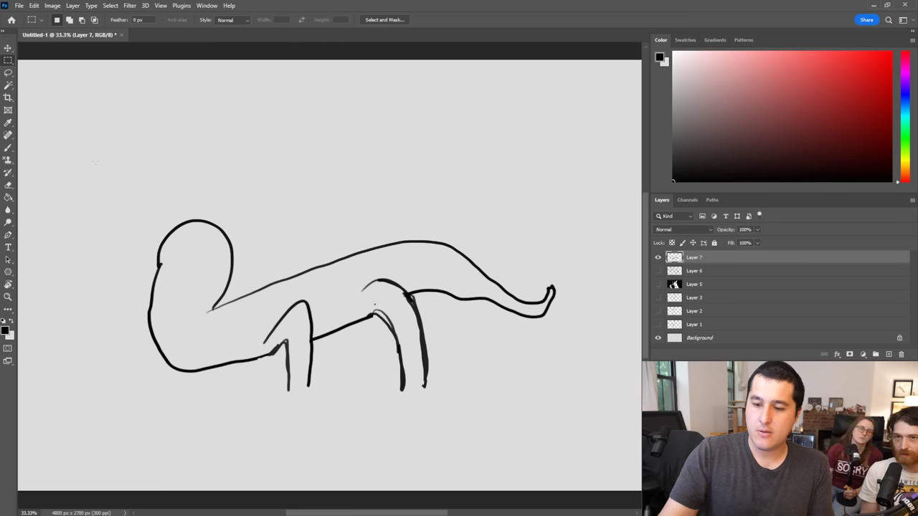
# Step: Erase the front of the head and redraw it as a larger, forward-reaching oval with a thick jaw stroke
pyautogui.moveTo(119, 48); pyautogui.dragTo(123, 45)
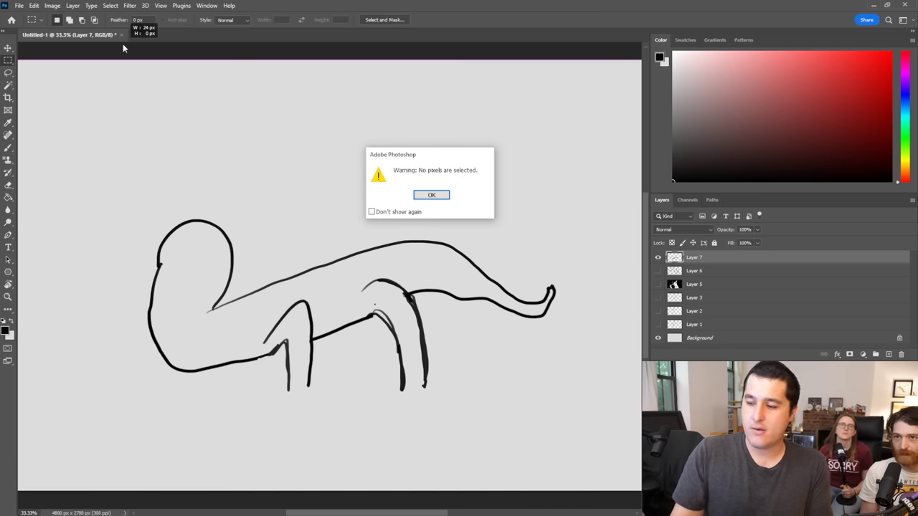
pyautogui.click(430, 196)
pyautogui.press('e')
pyautogui.moveTo(157, 256)
pyautogui.mouseDown()
pyautogui.moveTo(165, 226)
pyautogui.moveTo(164, 253)
pyautogui.moveTo(196, 221)
pyautogui.moveTo(182, 226)
pyautogui.moveTo(157, 296)
pyautogui.mouseUp()
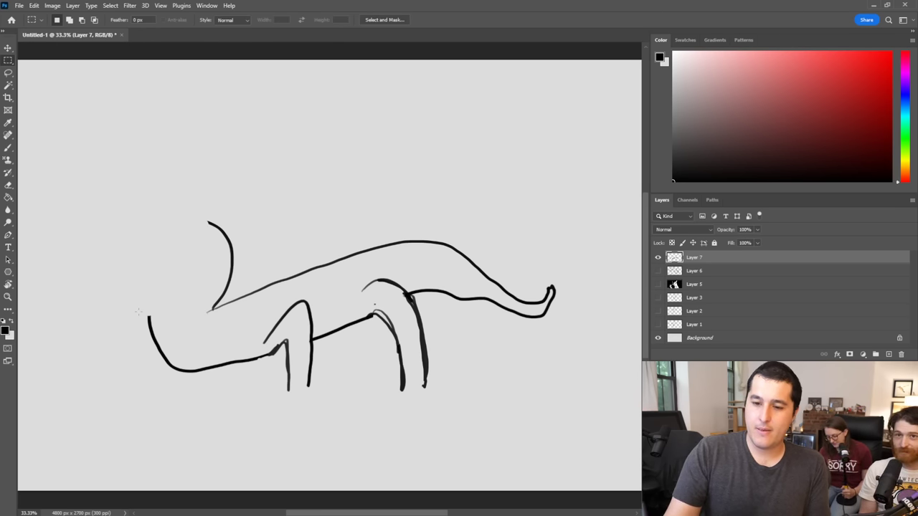
pyautogui.click(9, 149)
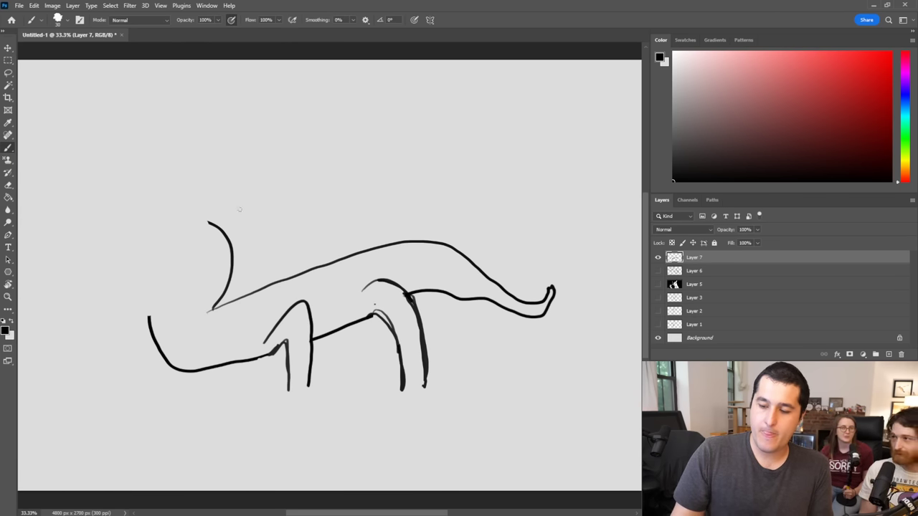
pyautogui.moveTo(206, 222)
pyautogui.mouseDown()
pyautogui.moveTo(159, 220)
pyautogui.moveTo(99, 261)
pyautogui.moveTo(88, 313)
pyautogui.moveTo(111, 341)
pyautogui.moveTo(142, 338)
pyautogui.moveTo(157, 316)
pyautogui.moveTo(149, 320)
pyautogui.moveTo(187, 307)
pyautogui.moveTo(141, 333)
pyautogui.moveTo(185, 308)
pyautogui.mouseUp()
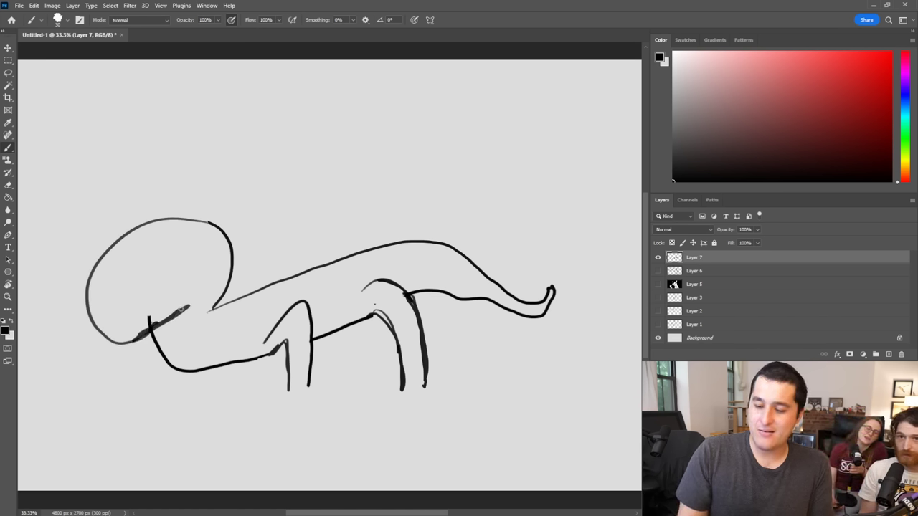
pyautogui.moveTo(144, 335); pyautogui.dragTo(185, 309)
pyautogui.moveTo(185, 309); pyautogui.dragTo(135, 338)
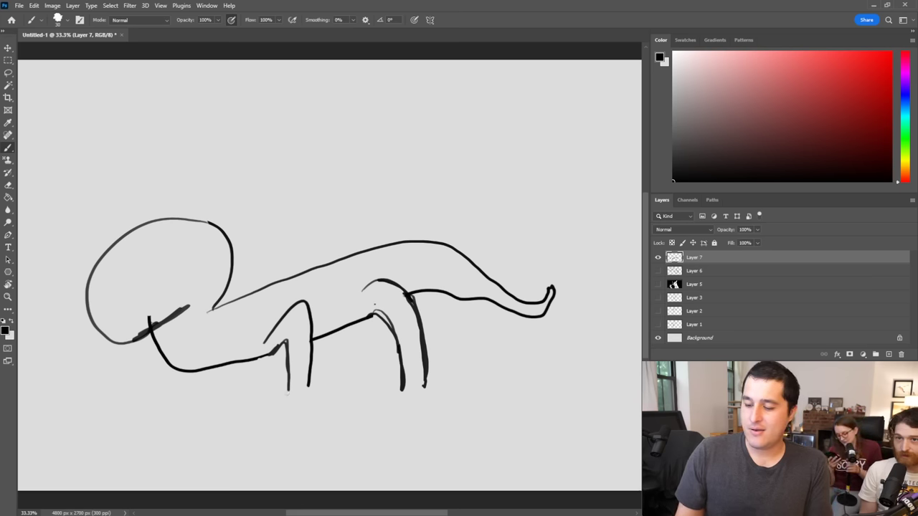
# Step: Draw feet with pointed zigzag toes at the ends of the front and hind legs
pyautogui.moveTo(287, 393)
pyautogui.mouseDown()
pyautogui.moveTo(271, 414)
pyautogui.moveTo(283, 398)
pyautogui.moveTo(285, 415)
pyautogui.moveTo(297, 399)
pyautogui.moveTo(299, 417)
pyautogui.moveTo(308, 401)
pyautogui.moveTo(316, 410)
pyautogui.moveTo(308, 380)
pyautogui.mouseUp()
pyautogui.moveTo(399, 387)
pyautogui.mouseDown()
pyautogui.moveTo(375, 414)
pyautogui.moveTo(399, 396)
pyautogui.moveTo(399, 411)
pyautogui.moveTo(423, 396)
pyautogui.moveTo(427, 408)
pyautogui.moveTo(448, 407)
pyautogui.moveTo(422, 385)
pyautogui.mouseUp()
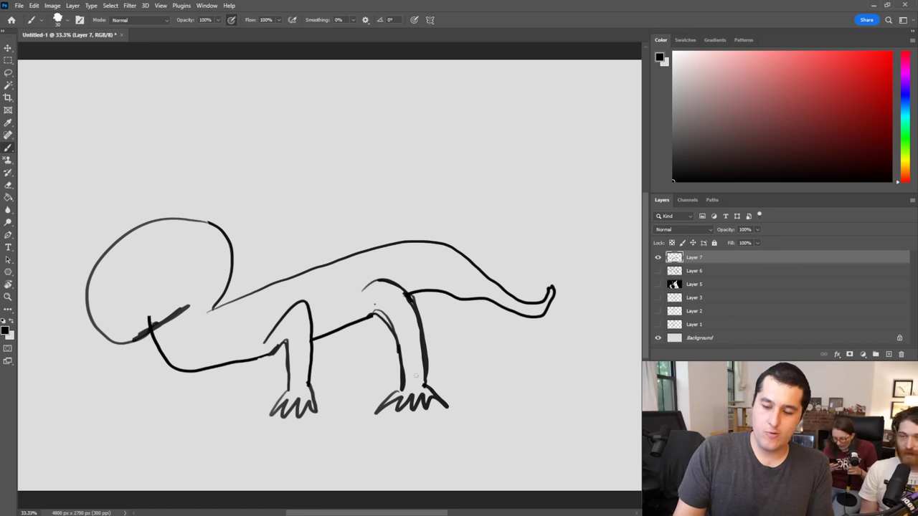
# Step: Replace the jaw stroke with a curved cheek line, erase the trial muzzle strokes, and close the lower front of the head
pyautogui.moveTo(149, 325); pyautogui.dragTo(186, 307)
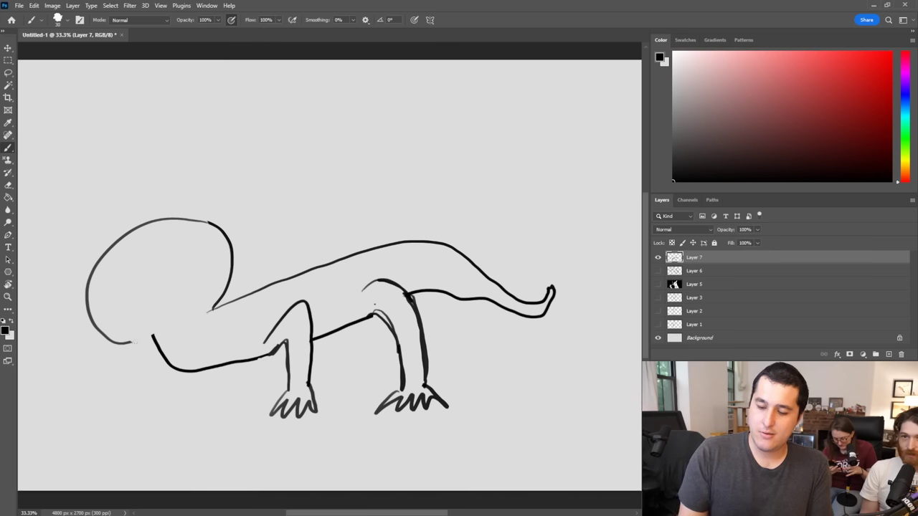
pyautogui.moveTo(130, 342)
pyautogui.mouseDown()
pyautogui.moveTo(165, 319)
pyautogui.moveTo(129, 342)
pyautogui.moveTo(176, 302)
pyautogui.moveTo(160, 324)
pyautogui.moveTo(186, 288)
pyautogui.moveTo(170, 313)
pyautogui.mouseUp()
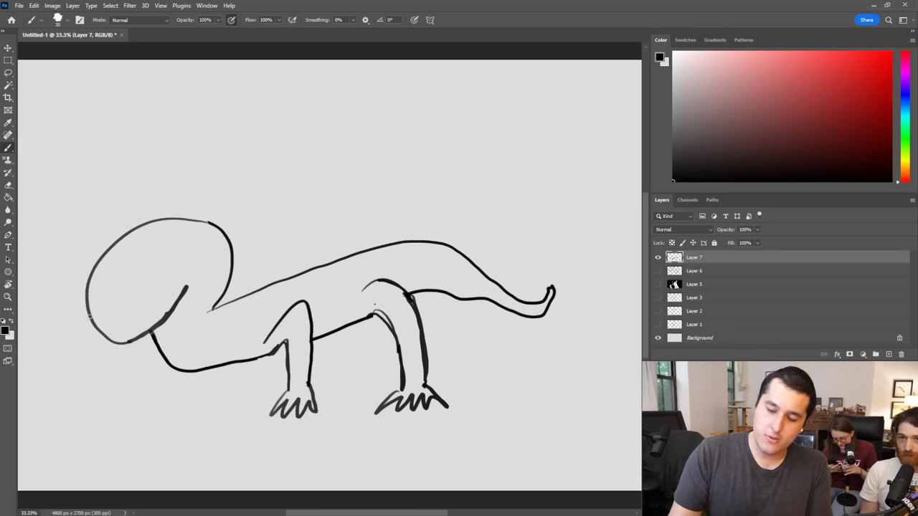
pyautogui.moveTo(98, 309)
pyautogui.mouseDown()
pyautogui.moveTo(121, 284)
pyautogui.moveTo(133, 321)
pyautogui.moveTo(148, 330)
pyautogui.moveTo(119, 288)
pyautogui.moveTo(87, 320)
pyautogui.moveTo(111, 285)
pyautogui.mouseUp()
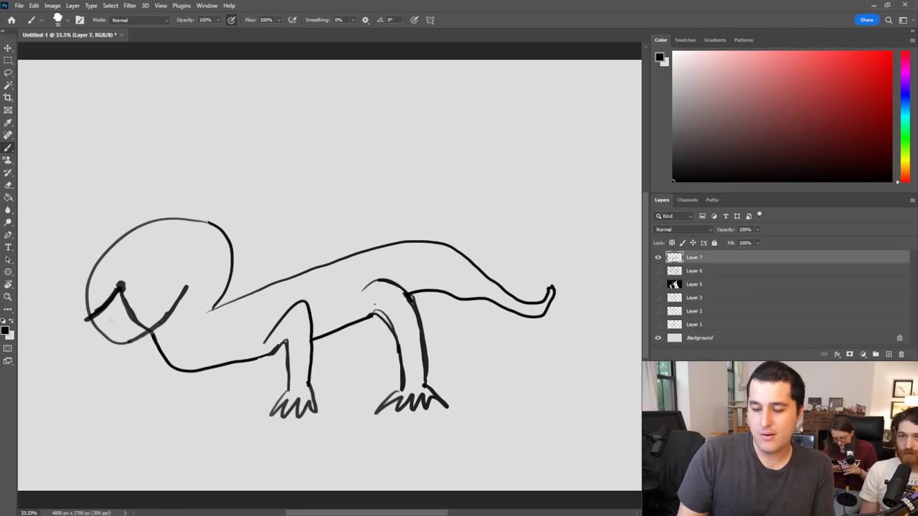
pyautogui.moveTo(95, 320)
pyautogui.mouseDown()
pyautogui.moveTo(132, 341)
pyautogui.moveTo(146, 335)
pyautogui.moveTo(109, 343)
pyautogui.mouseUp()
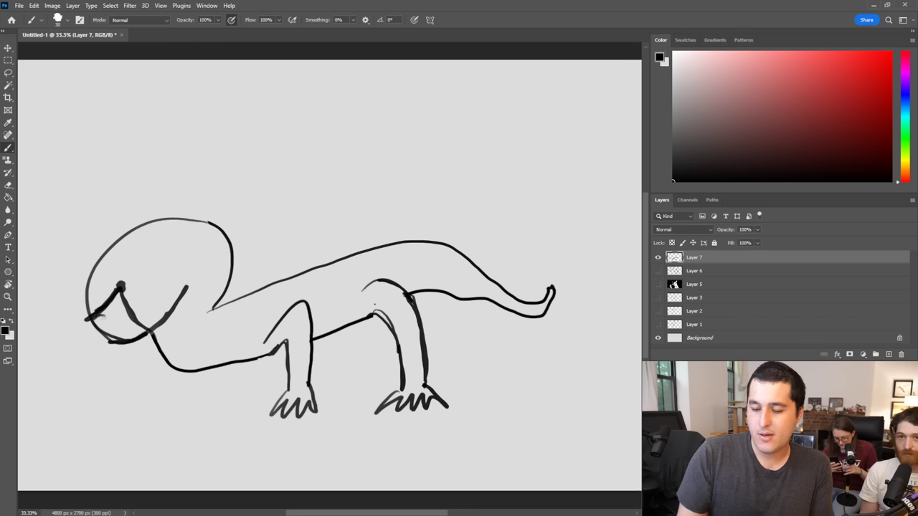
pyautogui.moveTo(109, 295)
pyautogui.mouseDown()
pyautogui.moveTo(118, 288)
pyautogui.moveTo(146, 328)
pyautogui.moveTo(93, 316)
pyautogui.mouseUp()
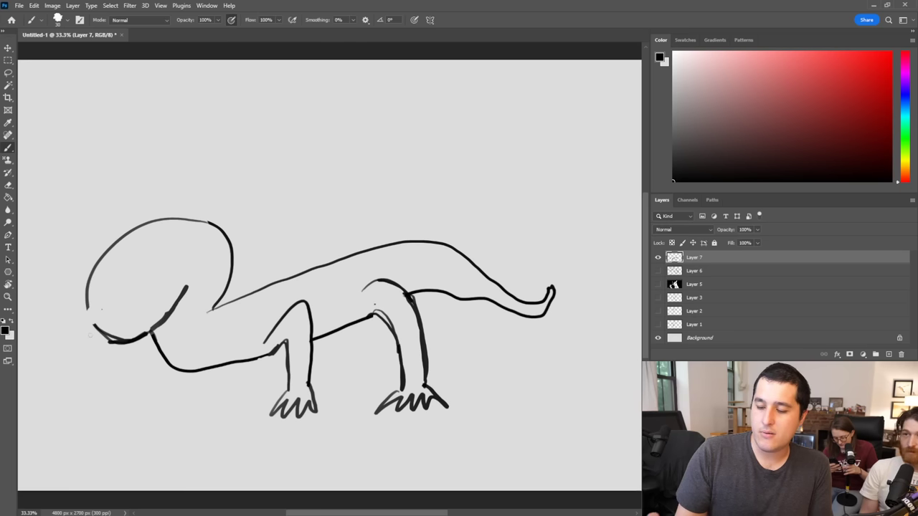
pyautogui.moveTo(87, 308)
pyautogui.mouseDown()
pyautogui.moveTo(94, 324)
pyautogui.moveTo(86, 307)
pyautogui.mouseUp()
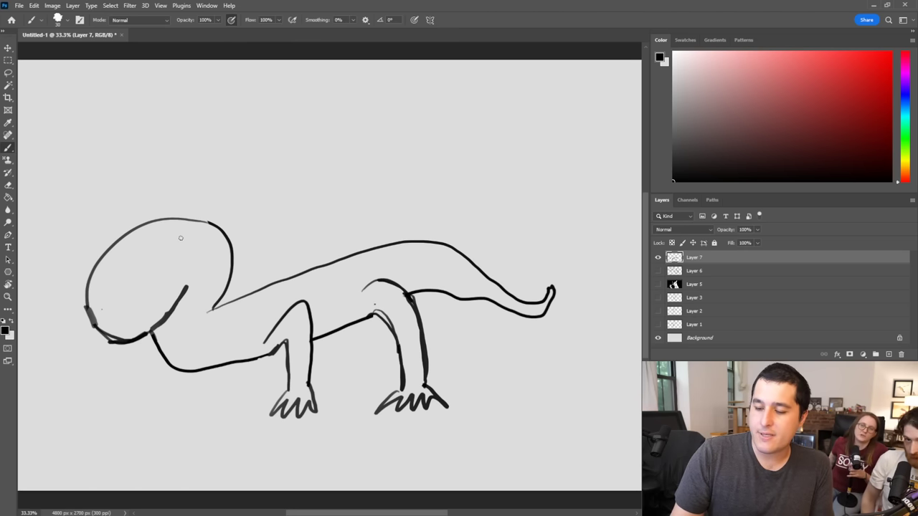
# Step: Add two pointed ears, two small oval eyes and an angular muzzle line to the animal's head
pyautogui.moveTo(181, 238)
pyautogui.mouseDown()
pyautogui.moveTo(198, 210)
pyautogui.moveTo(186, 283)
pyautogui.moveTo(197, 210)
pyautogui.moveTo(182, 234)
pyautogui.moveTo(159, 221)
pyautogui.moveTo(137, 225)
pyautogui.moveTo(129, 192)
pyautogui.moveTo(117, 239)
pyautogui.mouseUp()
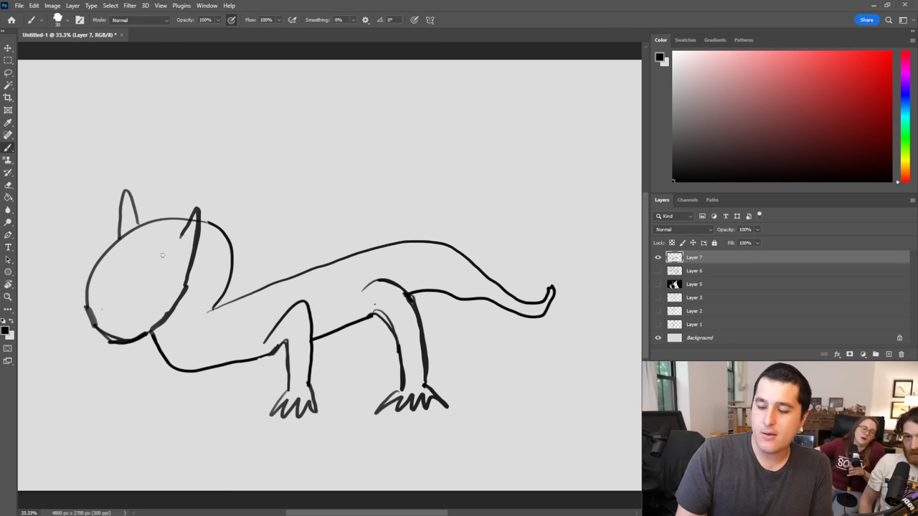
pyautogui.moveTo(146, 265)
pyautogui.mouseDown()
pyautogui.moveTo(152, 258)
pyautogui.moveTo(107, 269)
pyautogui.moveTo(104, 256)
pyautogui.mouseUp()
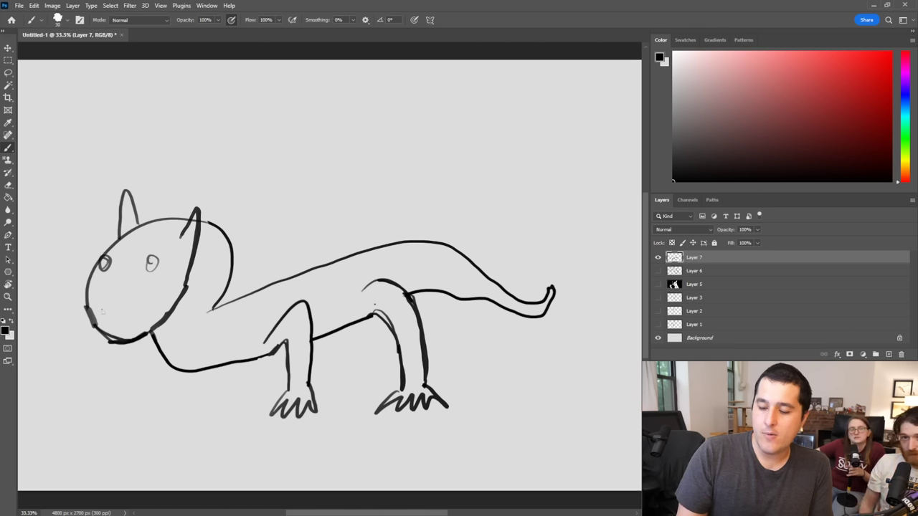
pyautogui.moveTo(90, 307)
pyautogui.mouseDown()
pyautogui.moveTo(136, 290)
pyautogui.moveTo(160, 315)
pyautogui.moveTo(138, 330)
pyautogui.mouseUp()
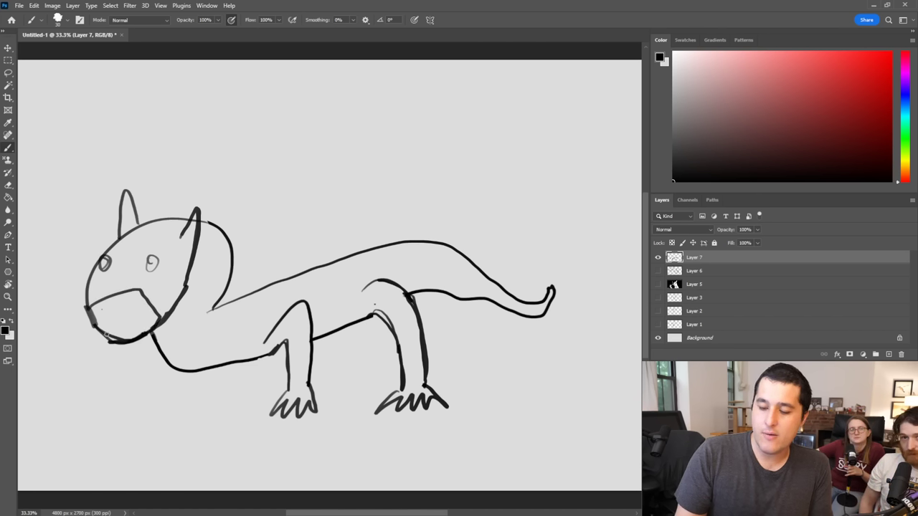
# Step: Erase the front and rear sides of the muzzle outline and redraw the jaw corner with a lighter stroke
pyautogui.moveTo(88, 308)
pyautogui.mouseDown()
pyautogui.moveTo(93, 323)
pyautogui.moveTo(88, 311)
pyautogui.mouseUp()
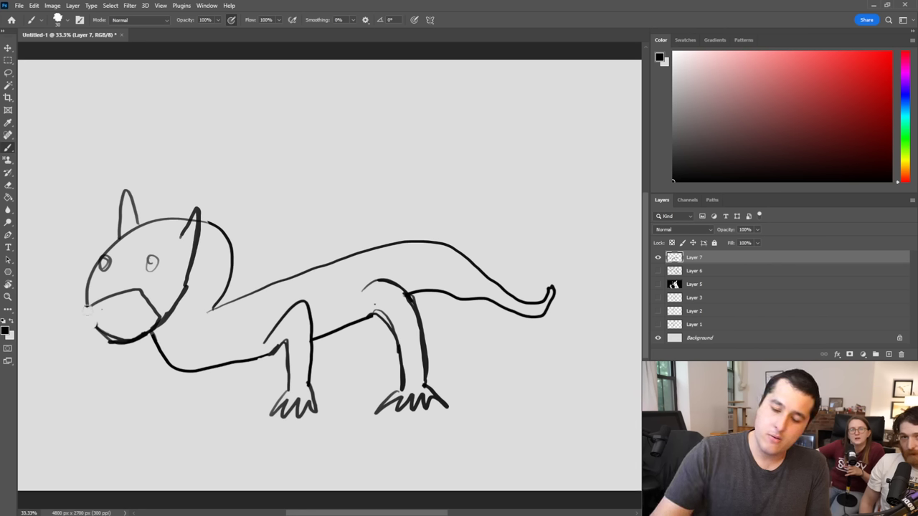
pyautogui.moveTo(153, 314)
pyautogui.mouseDown()
pyautogui.moveTo(162, 321)
pyautogui.moveTo(152, 333)
pyautogui.mouseUp()
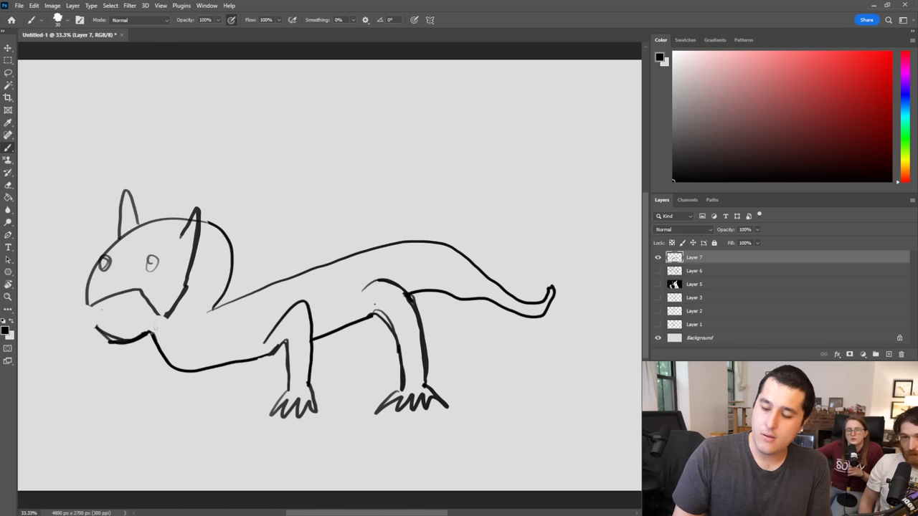
pyautogui.moveTo(154, 339)
pyautogui.mouseDown()
pyautogui.moveTo(167, 313)
pyautogui.moveTo(152, 334)
pyautogui.mouseUp()
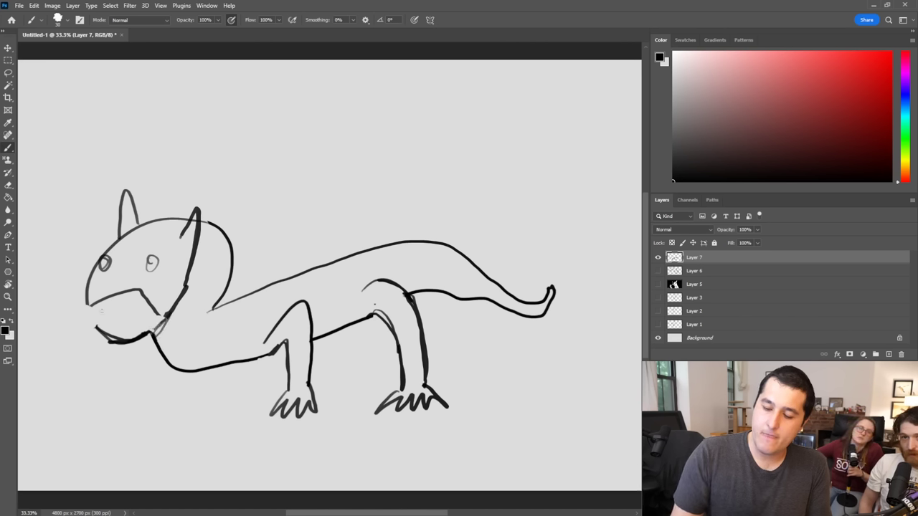
# Step: Draw zigzag upper and lower teeth in a dark-shaded open mouth, and darken the eyes and add a round black nose
pyautogui.moveTo(87, 304)
pyautogui.mouseDown()
pyautogui.moveTo(96, 328)
pyautogui.moveTo(99, 320)
pyautogui.moveTo(146, 323)
pyautogui.mouseUp()
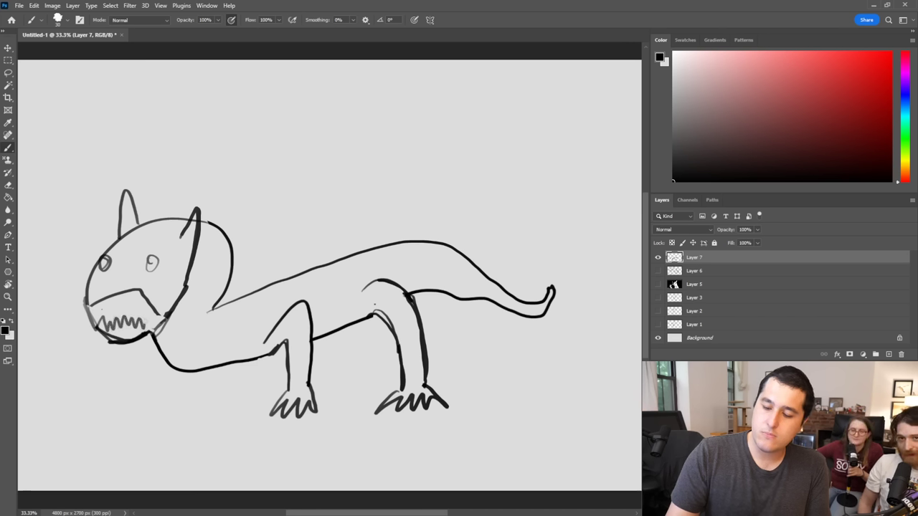
pyautogui.moveTo(95, 307); pyautogui.dragTo(155, 307)
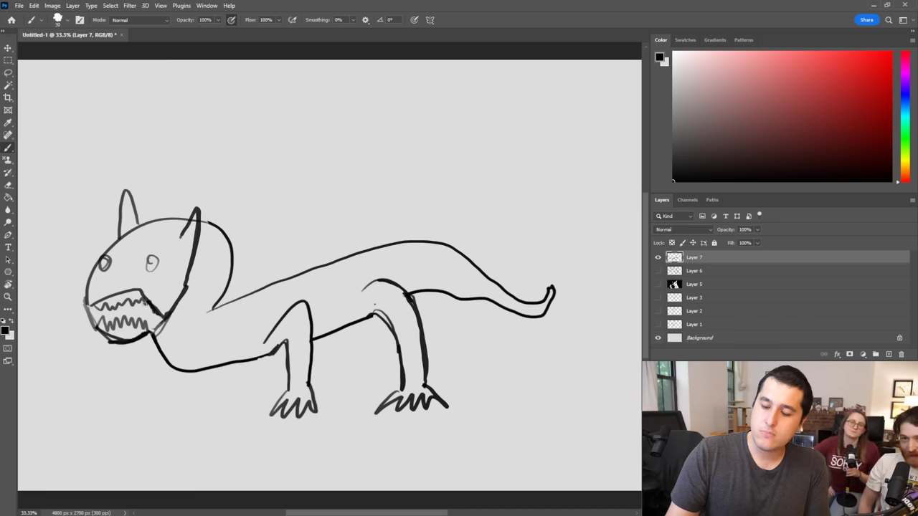
pyautogui.moveTo(85, 298)
pyautogui.mouseDown()
pyautogui.moveTo(94, 326)
pyautogui.moveTo(86, 296)
pyautogui.moveTo(94, 324)
pyautogui.moveTo(96, 309)
pyautogui.moveTo(107, 325)
pyautogui.moveTo(108, 312)
pyautogui.moveTo(112, 323)
pyautogui.moveTo(104, 318)
pyautogui.moveTo(121, 309)
pyautogui.moveTo(102, 312)
pyautogui.moveTo(128, 305)
pyautogui.moveTo(114, 314)
pyautogui.moveTo(152, 324)
pyautogui.mouseUp()
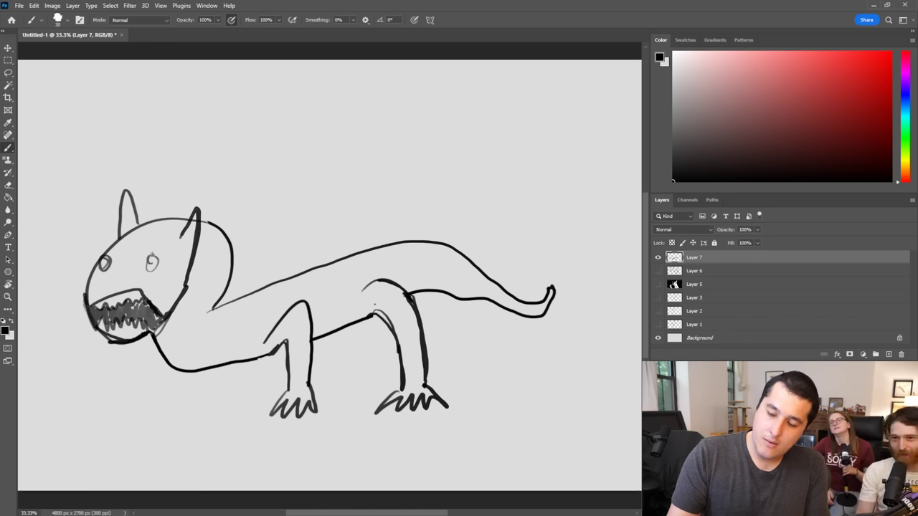
pyautogui.moveTo(152, 256)
pyautogui.mouseDown()
pyautogui.moveTo(152, 267)
pyautogui.moveTo(99, 268)
pyautogui.moveTo(109, 255)
pyautogui.moveTo(102, 268)
pyautogui.moveTo(157, 259)
pyautogui.moveTo(104, 262)
pyautogui.moveTo(118, 275)
pyautogui.mouseUp()
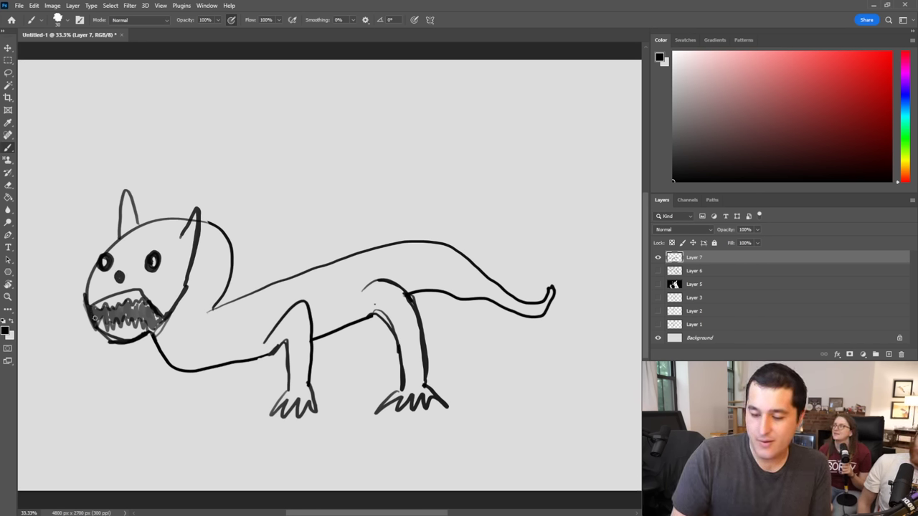
pyautogui.moveTo(94, 319)
pyautogui.mouseDown()
pyautogui.moveTo(121, 310)
pyautogui.moveTo(120, 324)
pyautogui.moveTo(126, 303)
pyautogui.moveTo(130, 322)
pyautogui.moveTo(127, 302)
pyautogui.moveTo(129, 322)
pyautogui.moveTo(134, 305)
pyautogui.moveTo(138, 319)
pyautogui.moveTo(139, 303)
pyautogui.moveTo(155, 317)
pyautogui.mouseUp()
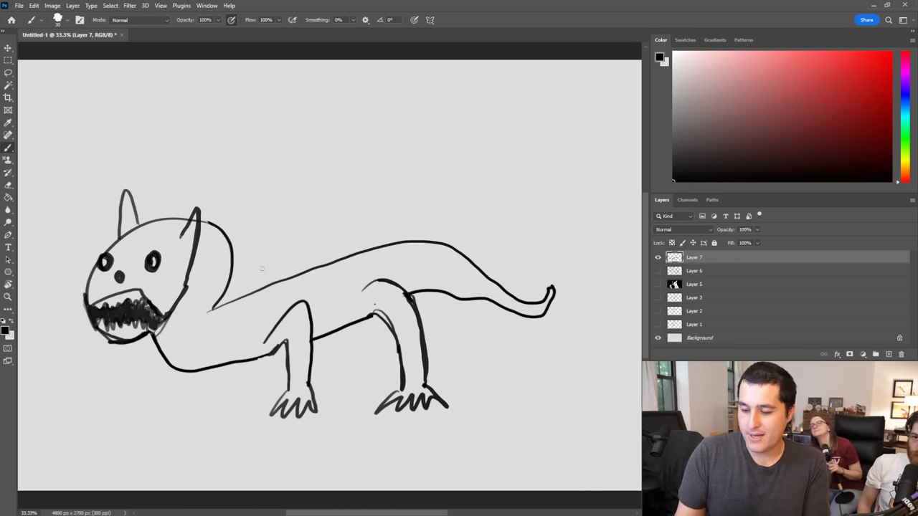
# Step: Draw two short far-side legs with zigzag toes beneath the belly and add a short stroke along the cheek line
pyautogui.moveTo(215, 370)
pyautogui.mouseDown()
pyautogui.moveTo(216, 393)
pyautogui.moveTo(237, 400)
pyautogui.moveTo(232, 366)
pyautogui.mouseUp()
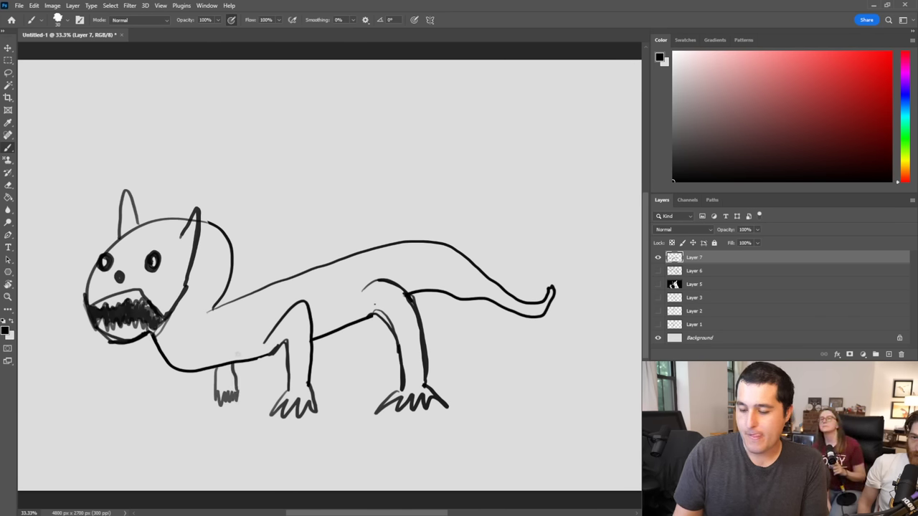
pyautogui.moveTo(352, 326)
pyautogui.mouseDown()
pyautogui.moveTo(349, 372)
pyautogui.moveTo(357, 374)
pyautogui.moveTo(380, 363)
pyautogui.moveTo(360, 322)
pyautogui.mouseUp()
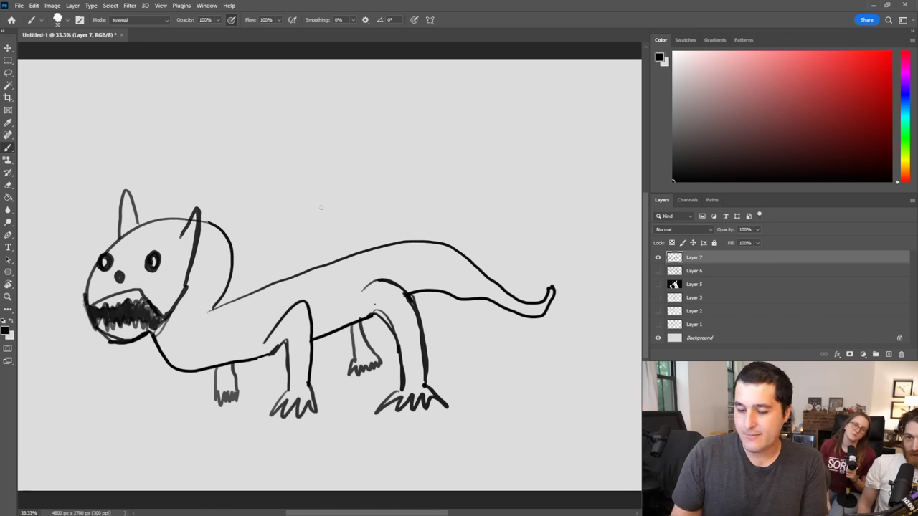
pyautogui.moveTo(165, 316); pyautogui.dragTo(187, 294)
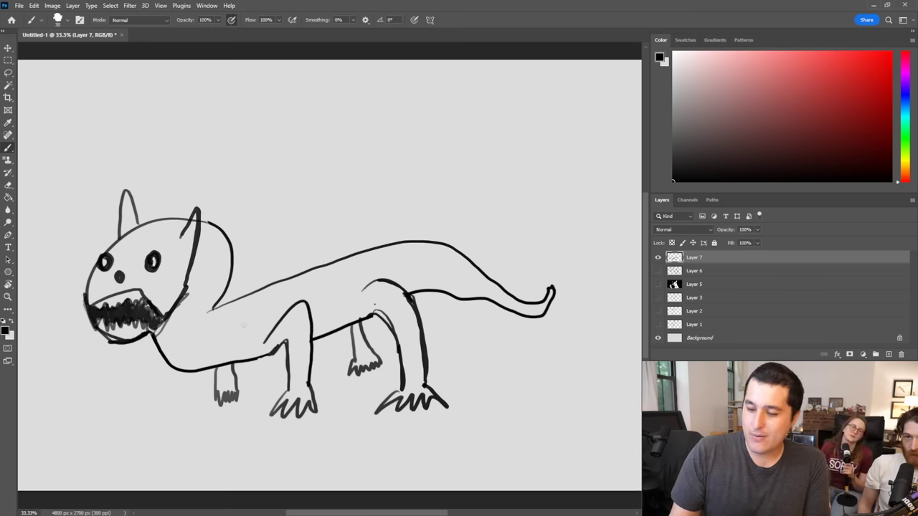
# Step: Paint short dark stripes at intervals along the animal's back and tail, extending the one at the tail's base to the underside
pyautogui.moveTo(269, 285); pyautogui.dragTo(272, 293)
pyautogui.moveTo(315, 266)
pyautogui.mouseDown()
pyautogui.moveTo(316, 289)
pyautogui.moveTo(323, 269)
pyautogui.moveTo(324, 281)
pyautogui.mouseUp()
pyautogui.moveTo(379, 266)
pyautogui.mouseDown()
pyautogui.moveTo(381, 247)
pyautogui.moveTo(383, 264)
pyautogui.mouseUp()
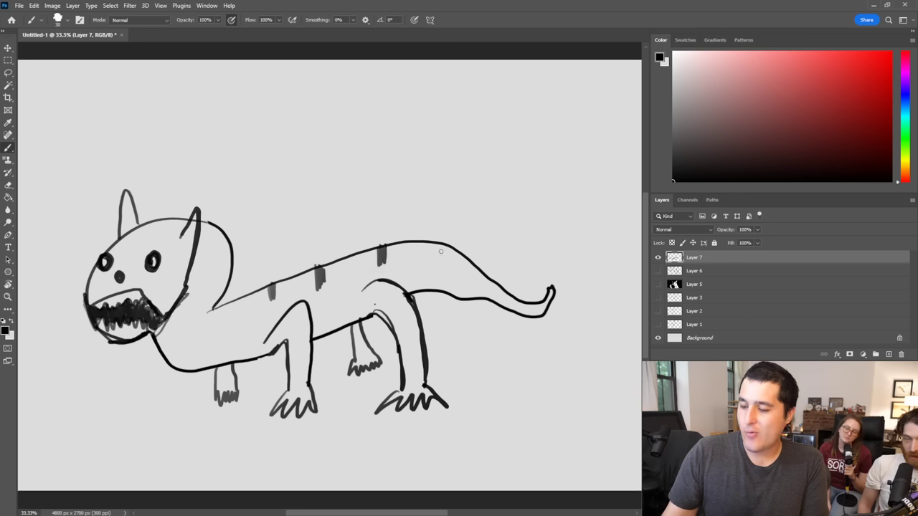
pyautogui.moveTo(439, 244)
pyautogui.mouseDown()
pyautogui.moveTo(441, 264)
pyautogui.moveTo(445, 251)
pyautogui.mouseUp()
pyautogui.moveTo(489, 277); pyautogui.dragTo(487, 293)
pyautogui.moveTo(532, 316); pyautogui.dragTo(536, 305)
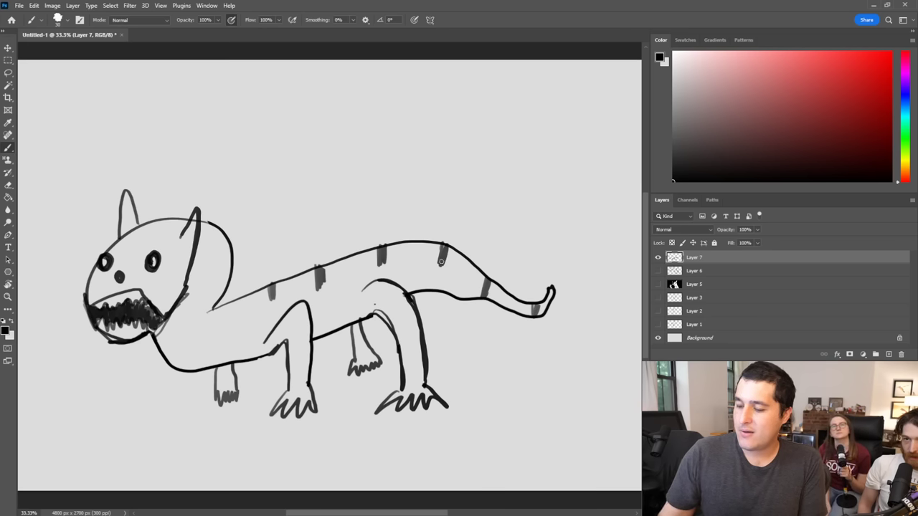
pyautogui.moveTo(441, 262)
pyautogui.mouseDown()
pyautogui.moveTo(438, 286)
pyautogui.moveTo(443, 260)
pyautogui.mouseUp()
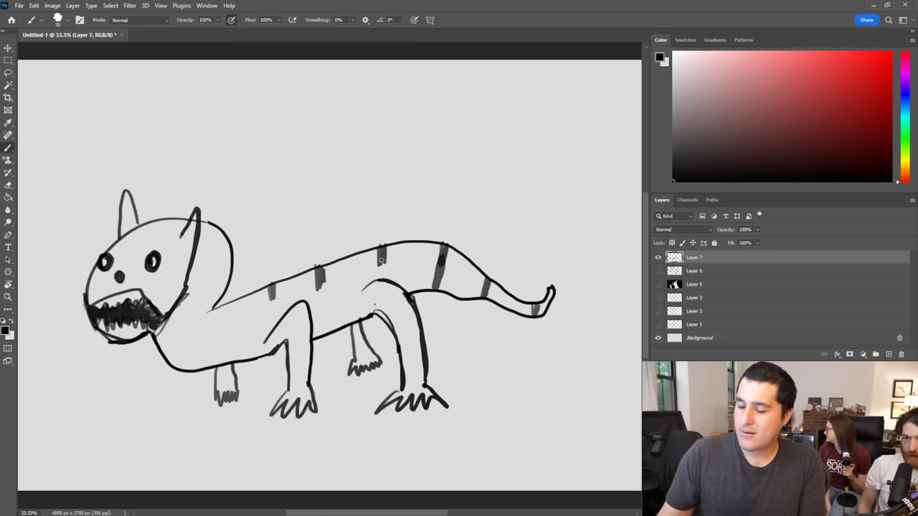
# Step: Add dark stripes over the haunch and down both hind legs
pyautogui.moveTo(381, 260)
pyautogui.mouseDown()
pyautogui.moveTo(380, 281)
pyautogui.moveTo(381, 267)
pyautogui.mouseUp()
pyautogui.moveTo(375, 304)
pyautogui.mouseDown()
pyautogui.moveTo(379, 313)
pyautogui.moveTo(382, 288)
pyautogui.moveTo(404, 305)
pyautogui.mouseUp()
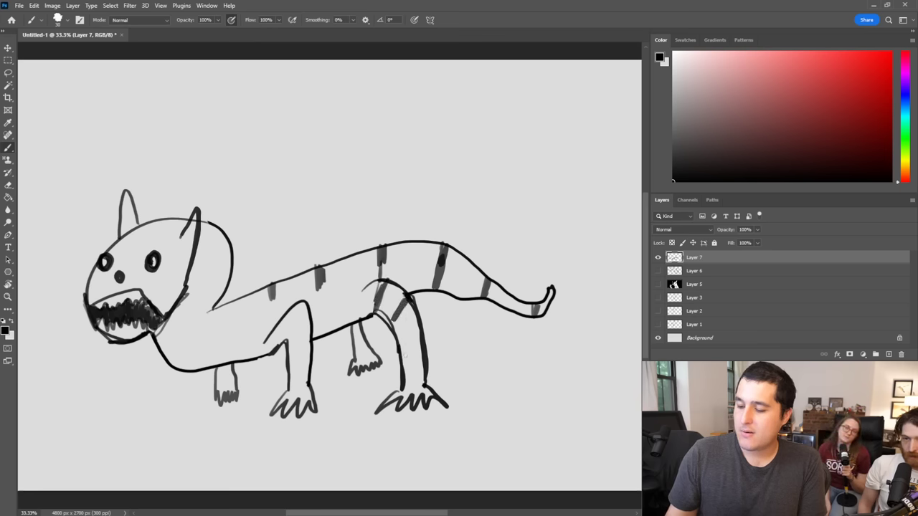
pyautogui.moveTo(404, 355)
pyautogui.mouseDown()
pyautogui.moveTo(422, 336)
pyautogui.moveTo(409, 349)
pyautogui.mouseUp()
pyautogui.moveTo(403, 387)
pyautogui.mouseDown()
pyautogui.moveTo(422, 372)
pyautogui.moveTo(414, 377)
pyautogui.mouseUp()
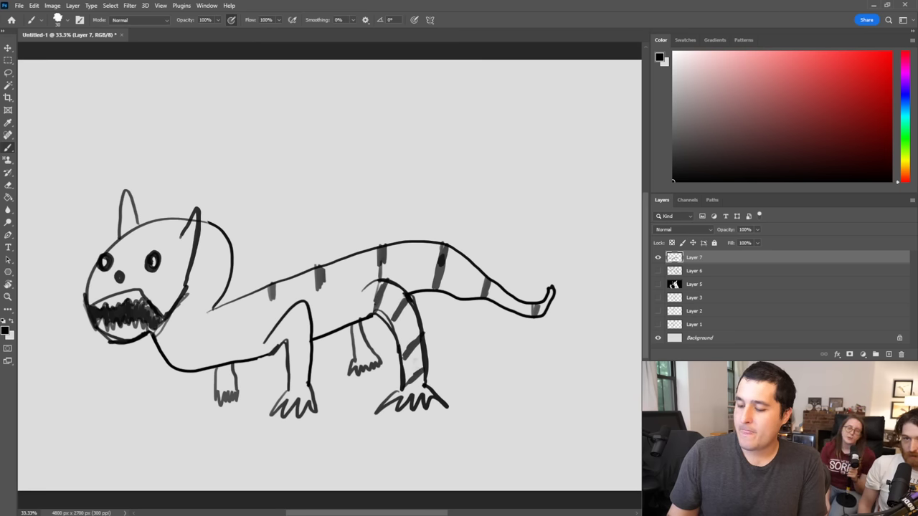
pyautogui.moveTo(357, 342); pyautogui.dragTo(365, 355)
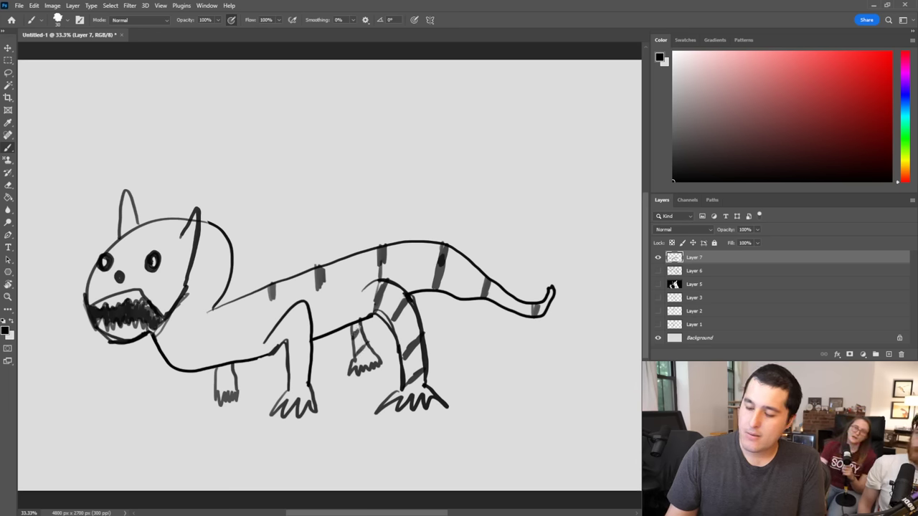
# Step: Paint long dark stripes across the flank, shoulder and neck, and diagonal stripes down the near front leg
pyautogui.moveTo(323, 328)
pyautogui.mouseDown()
pyautogui.moveTo(322, 280)
pyautogui.moveTo(328, 330)
pyautogui.moveTo(330, 298)
pyautogui.mouseUp()
pyautogui.moveTo(273, 294)
pyautogui.mouseDown()
pyautogui.moveTo(271, 329)
pyautogui.moveTo(286, 338)
pyautogui.moveTo(289, 355)
pyautogui.moveTo(307, 322)
pyautogui.mouseUp()
pyautogui.moveTo(293, 352)
pyautogui.mouseDown()
pyautogui.moveTo(306, 327)
pyautogui.moveTo(292, 356)
pyautogui.moveTo(310, 359)
pyautogui.moveTo(295, 376)
pyautogui.mouseUp()
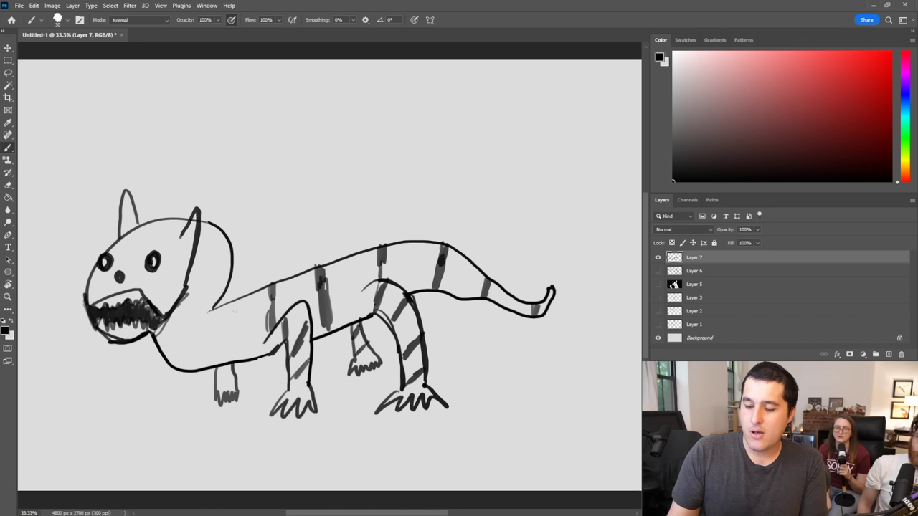
pyautogui.moveTo(234, 304); pyautogui.dragTo(215, 363)
pyautogui.moveTo(211, 310)
pyautogui.mouseDown()
pyautogui.moveTo(170, 364)
pyautogui.moveTo(194, 325)
pyautogui.mouseUp()
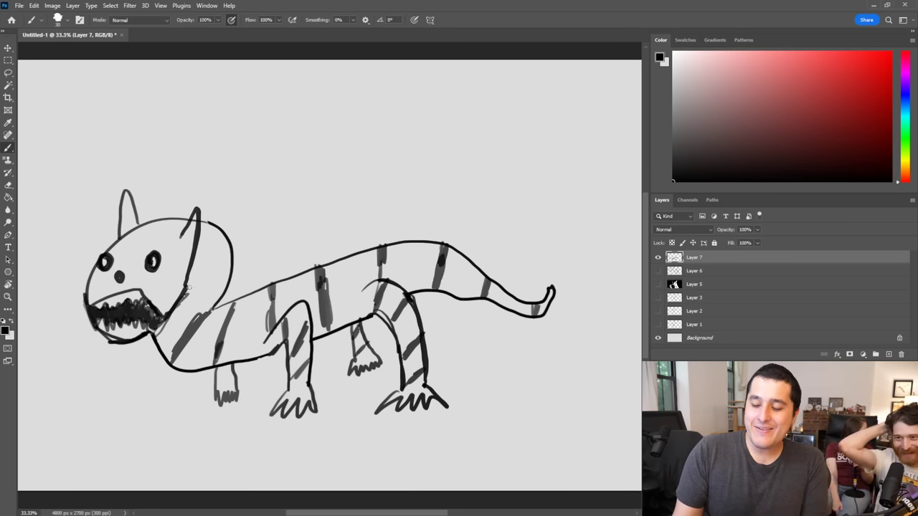
# Step: Add a diagonal dark stripe across the back of the head and darken the shoulder stripe up to the back line
pyautogui.moveTo(188, 287)
pyautogui.mouseDown()
pyautogui.moveTo(216, 253)
pyautogui.moveTo(189, 289)
pyautogui.mouseUp()
pyautogui.moveTo(189, 289); pyautogui.dragTo(228, 242)
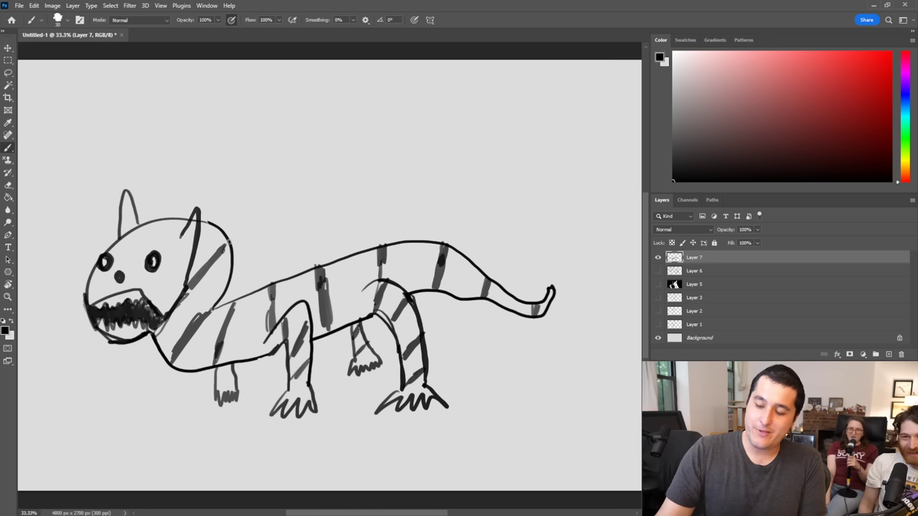
pyautogui.moveTo(191, 289)
pyautogui.mouseDown()
pyautogui.moveTo(170, 316)
pyautogui.moveTo(200, 269)
pyautogui.mouseUp()
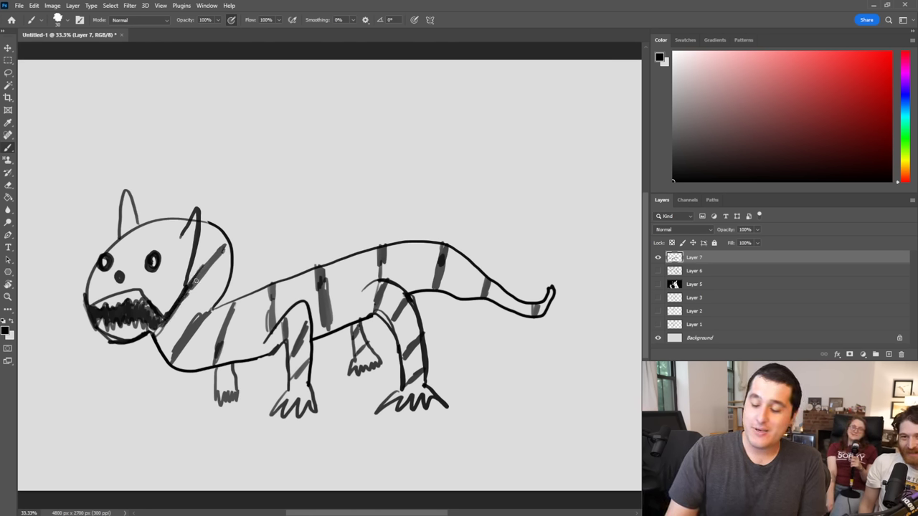
pyautogui.moveTo(214, 369)
pyautogui.mouseDown()
pyautogui.moveTo(237, 307)
pyautogui.moveTo(218, 350)
pyautogui.mouseUp()
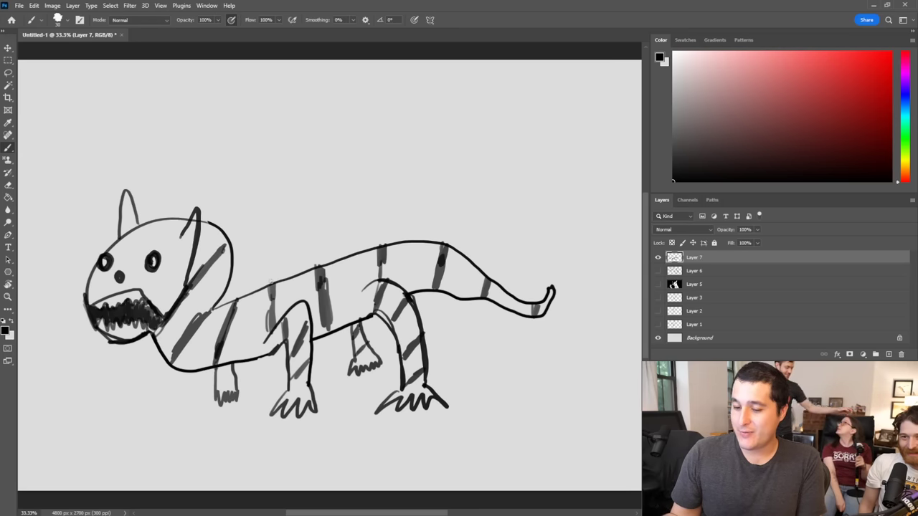
# Step: Draw tall jagged, tufted ears around the small ones, shade the rear ear's tuft, and add stripes on the forehead
pyautogui.moveTo(126, 235)
pyautogui.mouseDown()
pyautogui.moveTo(149, 244)
pyautogui.moveTo(132, 234)
pyautogui.moveTo(175, 227)
pyautogui.moveTo(163, 219)
pyautogui.moveTo(177, 228)
pyautogui.moveTo(132, 161)
pyautogui.moveTo(107, 197)
pyautogui.moveTo(110, 239)
pyautogui.mouseUp()
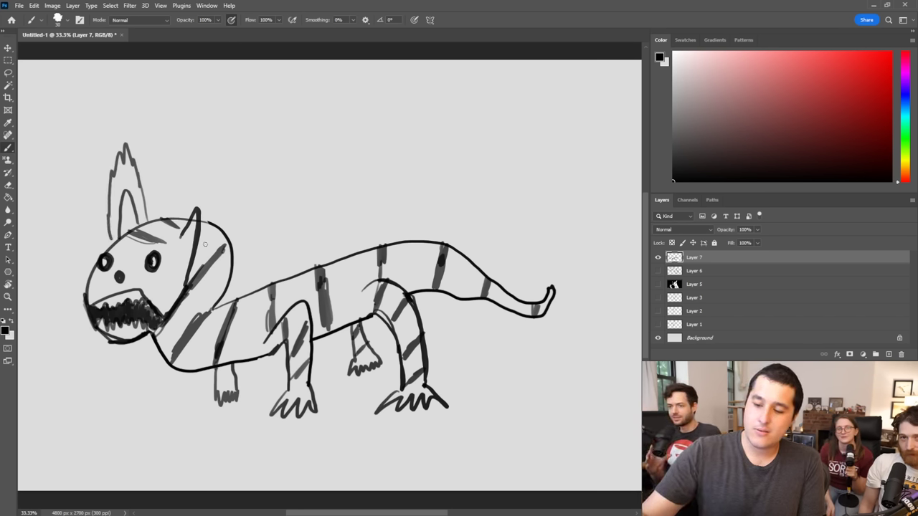
pyautogui.moveTo(216, 226)
pyautogui.mouseDown()
pyautogui.moveTo(231, 170)
pyautogui.moveTo(205, 173)
pyautogui.moveTo(180, 212)
pyautogui.mouseUp()
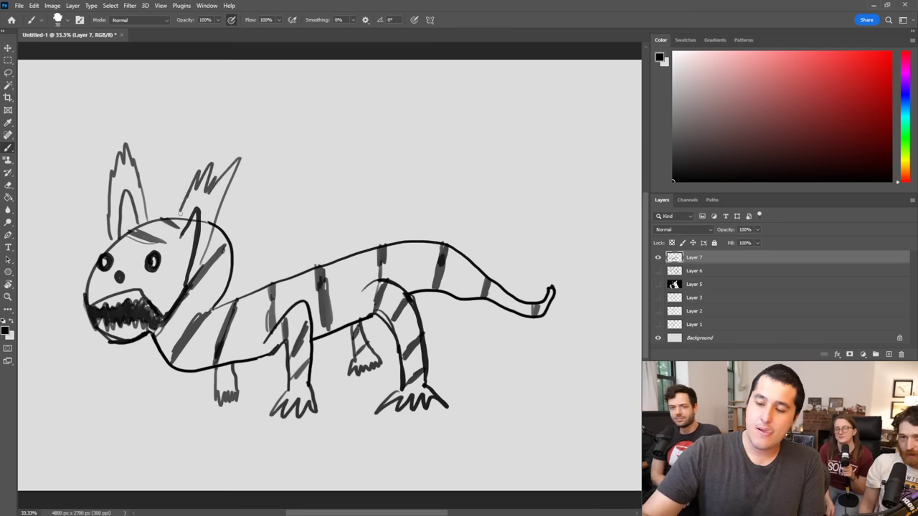
pyautogui.moveTo(198, 274)
pyautogui.mouseDown()
pyautogui.moveTo(227, 190)
pyautogui.moveTo(196, 178)
pyautogui.mouseUp()
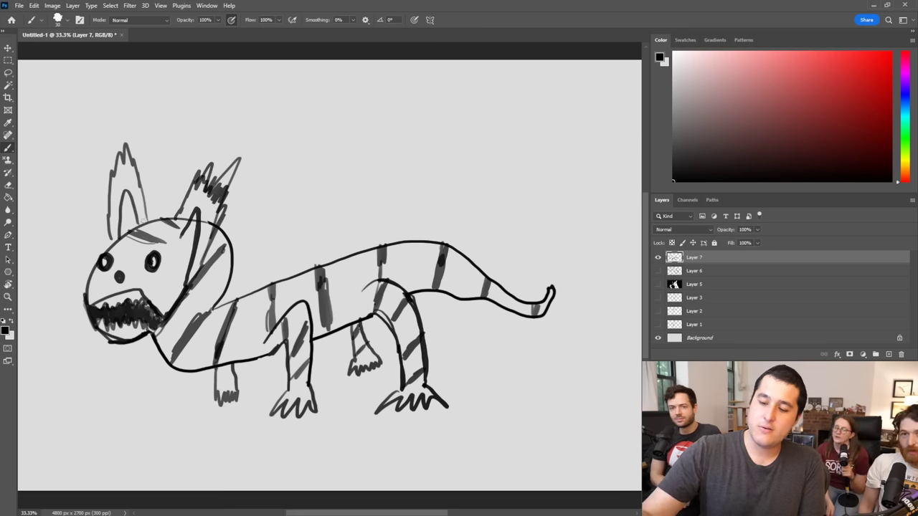
pyautogui.moveTo(145, 209); pyautogui.dragTo(140, 183)
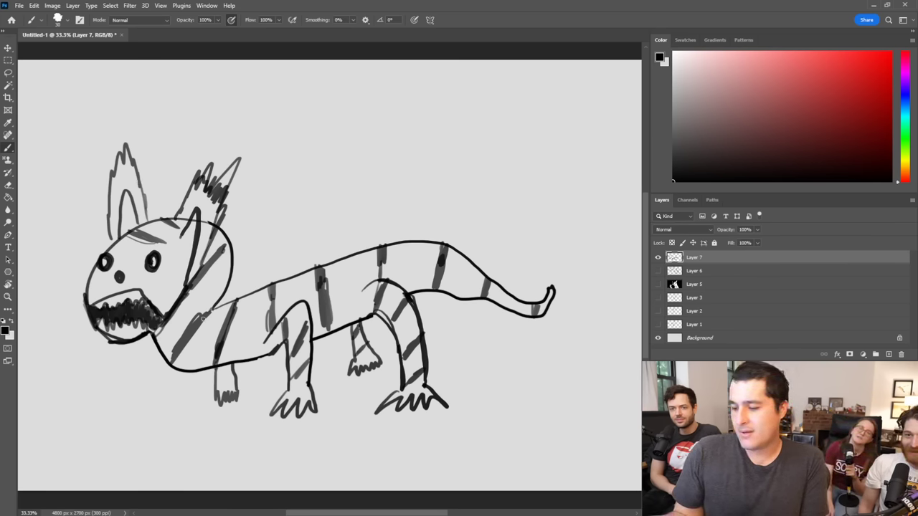
# Step: Draw two long, roughly parallel lines rising across the canvas behind the feet as a branch
pyautogui.moveTo(21, 449); pyautogui.dragTo(372, 374)
pyautogui.moveTo(424, 363)
pyautogui.mouseDown()
pyautogui.moveTo(512, 330)
pyautogui.moveTo(641, 306)
pyautogui.mouseUp()
pyautogui.moveTo(24, 482); pyautogui.dragTo(280, 416)
pyautogui.moveTo(334, 406)
pyautogui.mouseDown()
pyautogui.moveTo(412, 380)
pyautogui.moveTo(438, 384)
pyautogui.moveTo(429, 387)
pyautogui.moveTo(632, 337)
pyautogui.mouseUp()
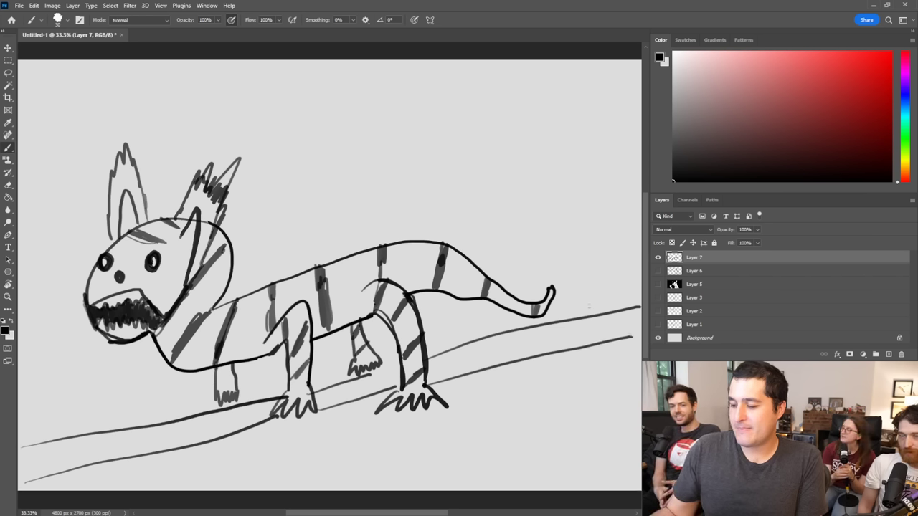
# Step: Draw a large upright pointed leaf on the branch behind the tail, with a central rib and diagonal side veins
pyautogui.moveTo(576, 316); pyautogui.dragTo(598, 218)
pyautogui.moveTo(582, 293)
pyautogui.mouseDown()
pyautogui.moveTo(588, 190)
pyautogui.moveTo(609, 154)
pyautogui.moveTo(625, 211)
pyautogui.moveTo(615, 263)
pyautogui.moveTo(582, 295)
pyautogui.mouseUp()
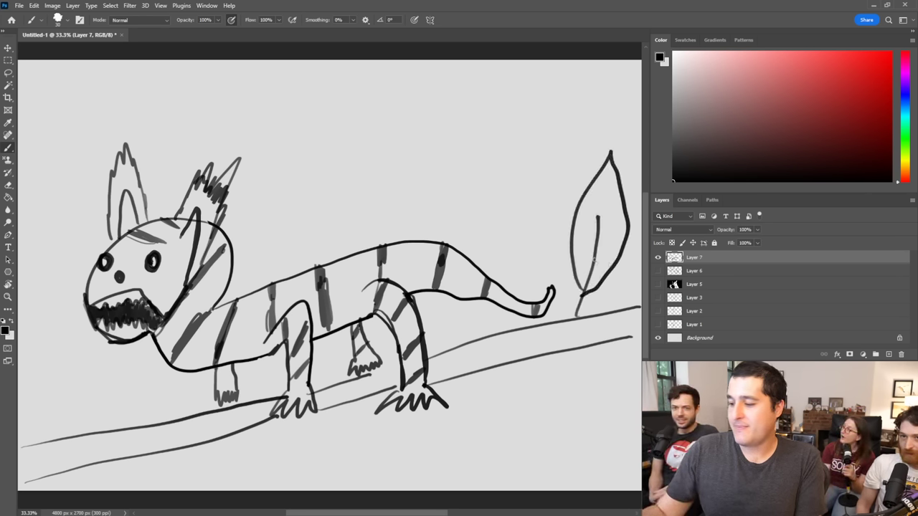
pyautogui.moveTo(594, 260)
pyautogui.mouseDown()
pyautogui.moveTo(625, 228)
pyautogui.moveTo(618, 196)
pyautogui.moveTo(584, 208)
pyautogui.moveTo(611, 152)
pyautogui.mouseUp()
pyautogui.moveTo(594, 239); pyautogui.dragTo(575, 215)
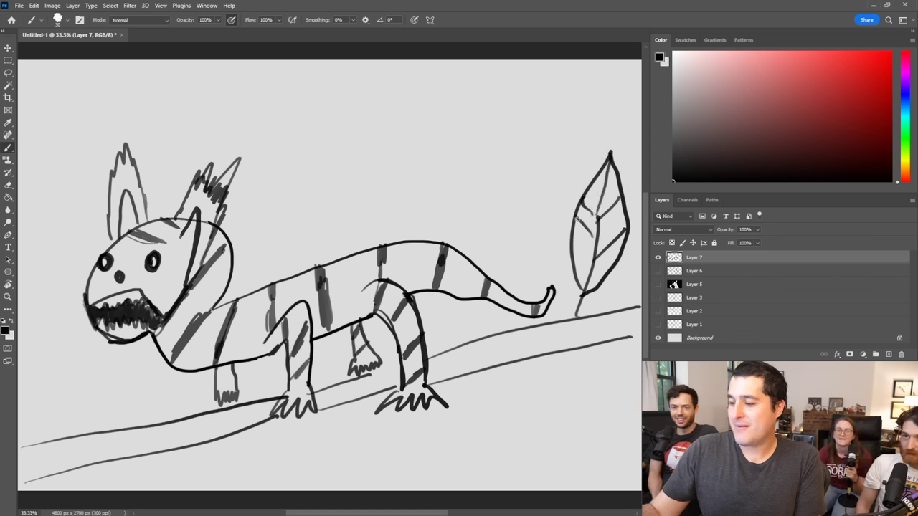
pyautogui.moveTo(595, 274); pyautogui.dragTo(564, 254)
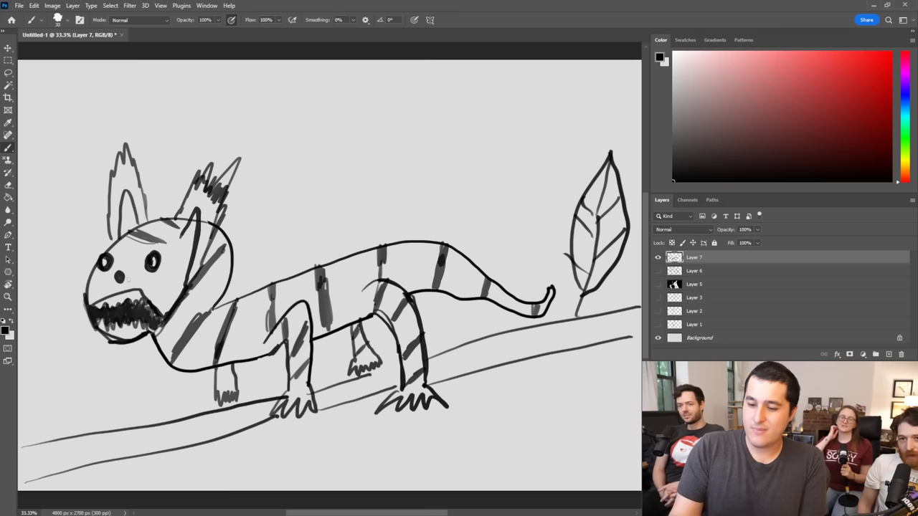
# Step: Add a curled moustache below the nose and a small dark top hat on the head between the ears
pyautogui.moveTo(125, 288)
pyautogui.mouseDown()
pyautogui.moveTo(167, 284)
pyautogui.moveTo(76, 287)
pyautogui.moveTo(65, 259)
pyautogui.moveTo(75, 272)
pyautogui.mouseUp()
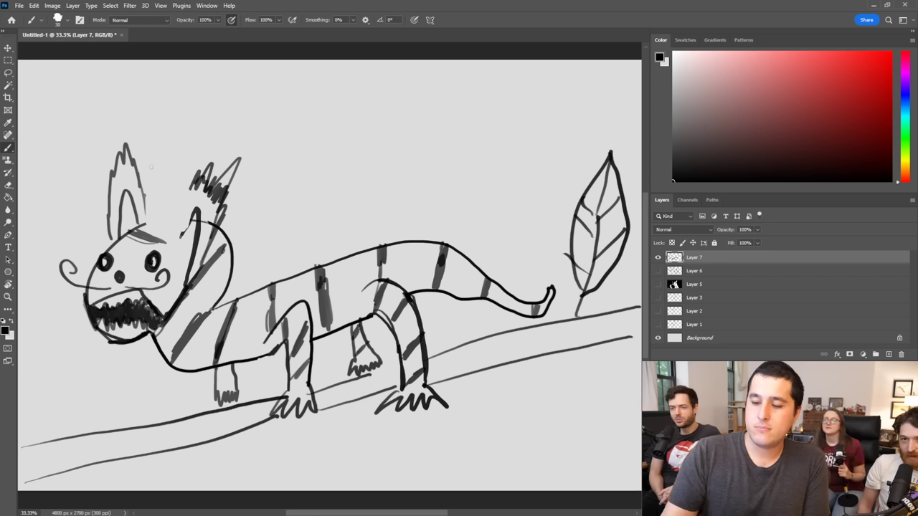
pyautogui.moveTo(149, 207); pyautogui.dragTo(146, 225)
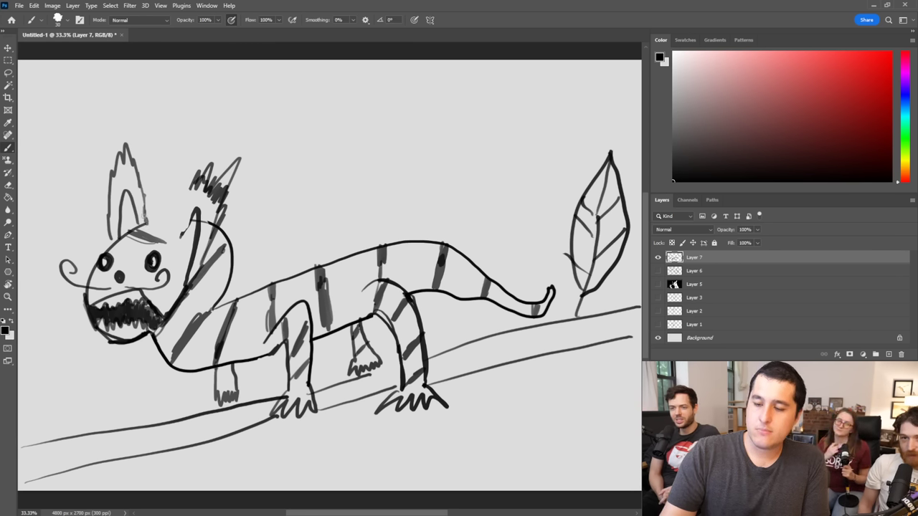
pyautogui.moveTo(189, 191)
pyautogui.mouseDown()
pyautogui.moveTo(181, 230)
pyautogui.moveTo(148, 225)
pyautogui.moveTo(187, 224)
pyautogui.moveTo(172, 216)
pyautogui.moveTo(147, 221)
pyautogui.moveTo(179, 223)
pyautogui.moveTo(155, 222)
pyautogui.moveTo(178, 221)
pyautogui.moveTo(164, 208)
pyautogui.moveTo(169, 194)
pyautogui.moveTo(161, 218)
pyautogui.moveTo(162, 191)
pyautogui.moveTo(170, 220)
pyautogui.moveTo(168, 192)
pyautogui.moveTo(157, 213)
pyautogui.moveTo(160, 188)
pyautogui.moveTo(173, 217)
pyautogui.mouseUp()
pyautogui.rightClick(171, 209)
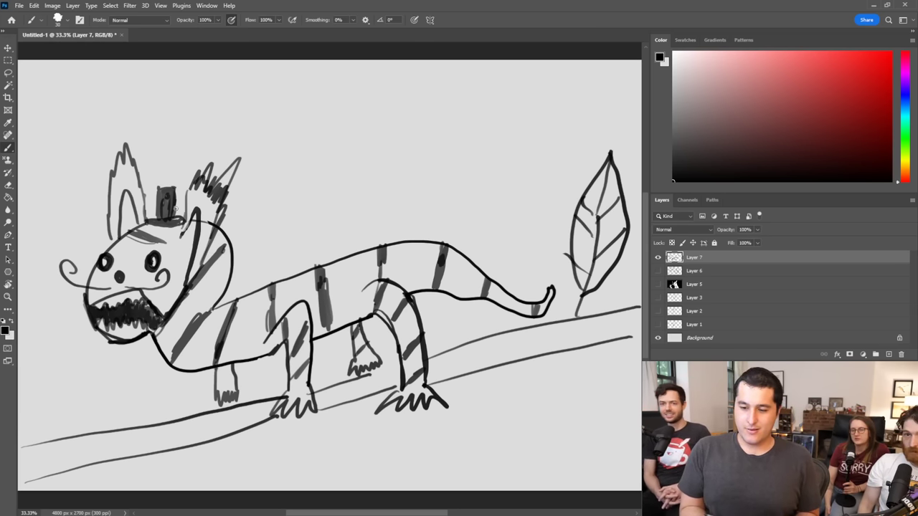
# Step: Handwrite the title "FrencH-eH" above the animal's back
pyautogui.moveTo(264, 137)
pyautogui.mouseDown()
pyautogui.moveTo(273, 174)
pyautogui.moveTo(276, 129)
pyautogui.moveTo(280, 150)
pyautogui.moveTo(293, 145)
pyautogui.moveTo(306, 160)
pyautogui.moveTo(333, 141)
pyautogui.moveTo(335, 154)
pyautogui.mouseUp()
pyautogui.moveTo(333, 147); pyautogui.dragTo(342, 143)
pyautogui.moveTo(342, 132)
pyautogui.mouseDown()
pyautogui.moveTo(343, 155)
pyautogui.moveTo(360, 139)
pyautogui.moveTo(379, 148)
pyautogui.moveTo(379, 127)
pyautogui.moveTo(386, 149)
pyautogui.moveTo(406, 132)
pyautogui.mouseUp()
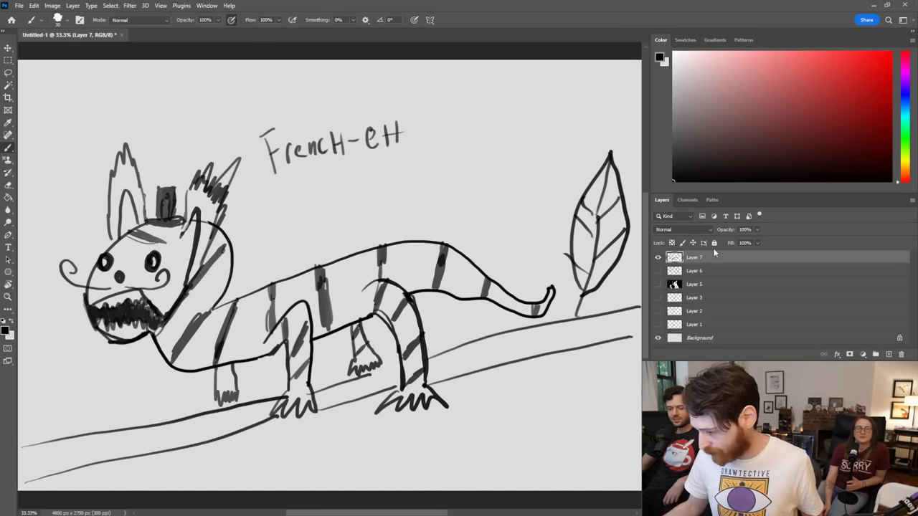
# Step: Duplicate Layer 7 under the default name and hide the original Layer 7
pyautogui.rightClick(745, 260)
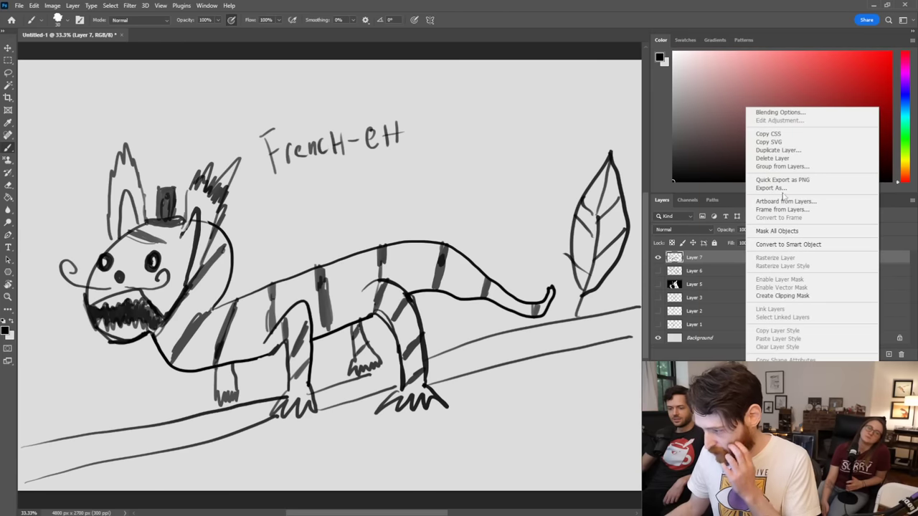
pyautogui.click(787, 157)
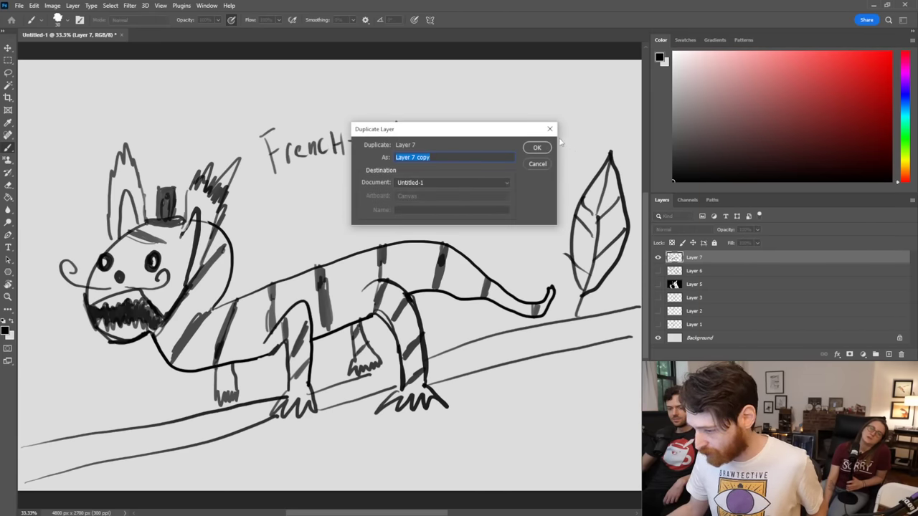
pyautogui.click(537, 148)
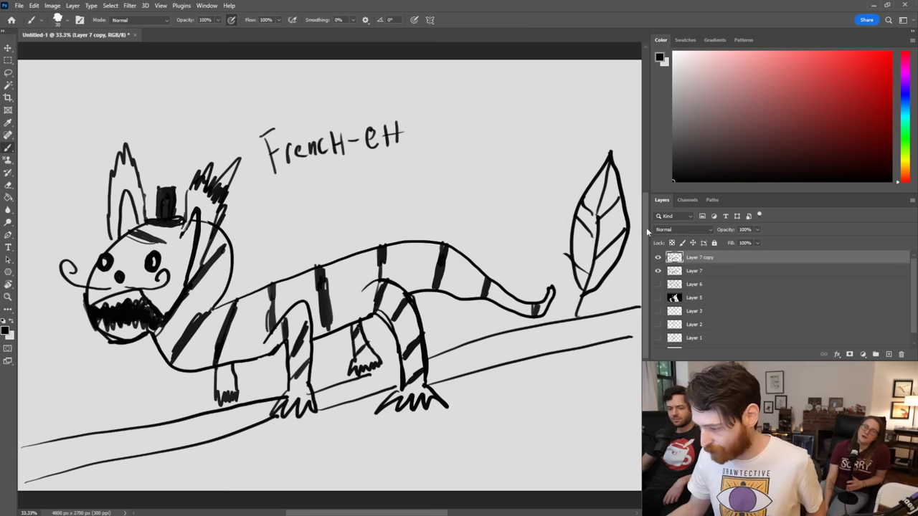
pyautogui.click(658, 271)
# Step: Scale the duplicated sketch down to 44% and place it in the canvas's upper-left corner
pyautogui.click(8, 47)
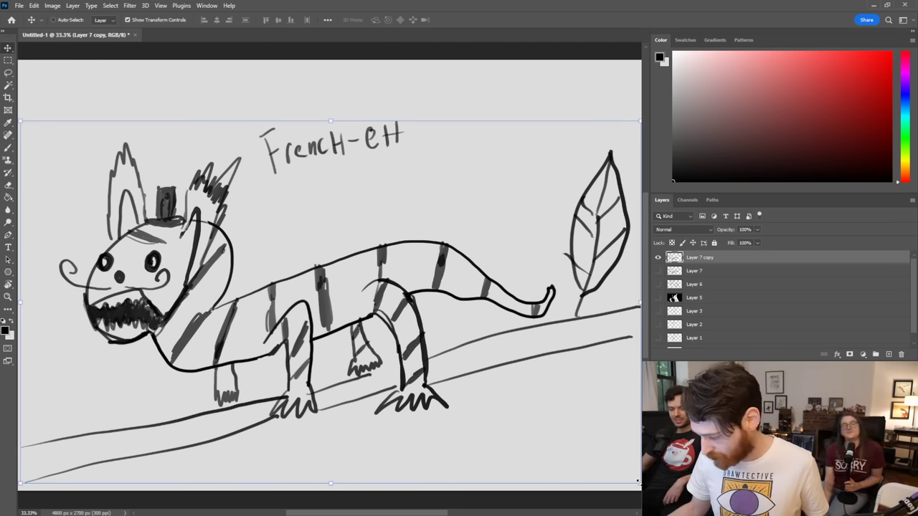
pyautogui.moveTo(640, 484); pyautogui.dragTo(317, 236)
pyautogui.moveTo(206, 205)
pyautogui.mouseDown()
pyautogui.moveTo(207, 144)
pyautogui.moveTo(218, 161)
pyautogui.mouseUp()
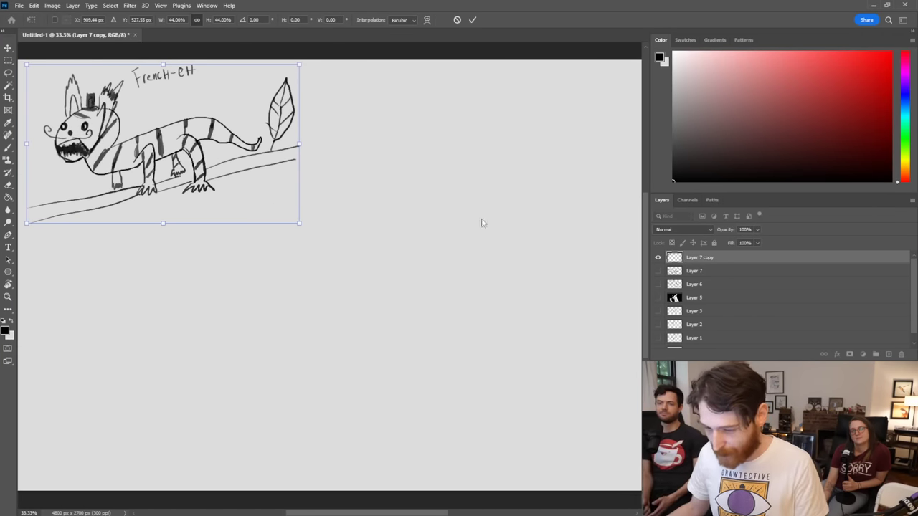
pyautogui.press('Return')
# Step: Create a new empty layer directly above Layer 7 for brush drawing
pyautogui.click(751, 277)
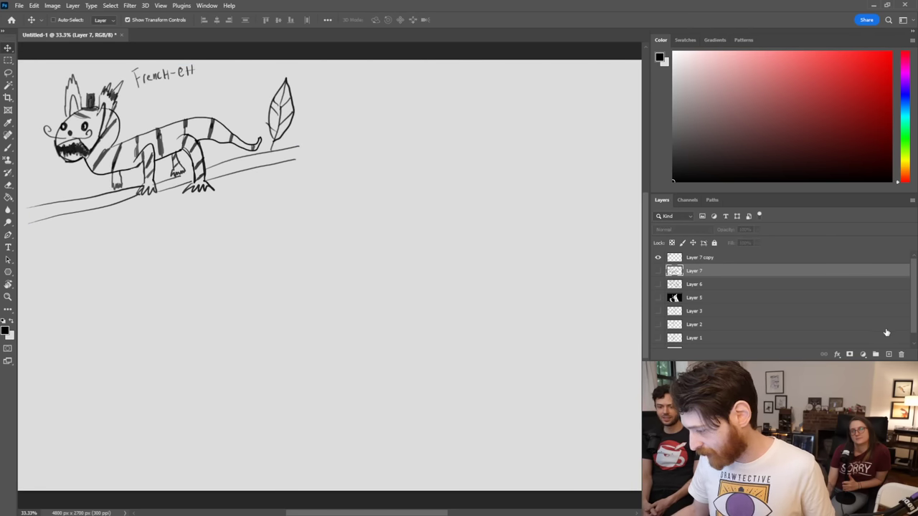
pyautogui.click(888, 354)
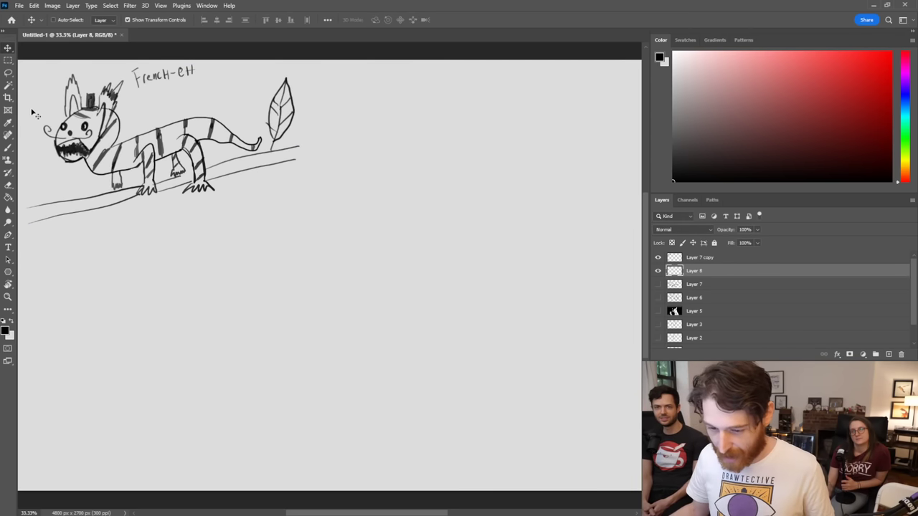
pyautogui.click(8, 147)
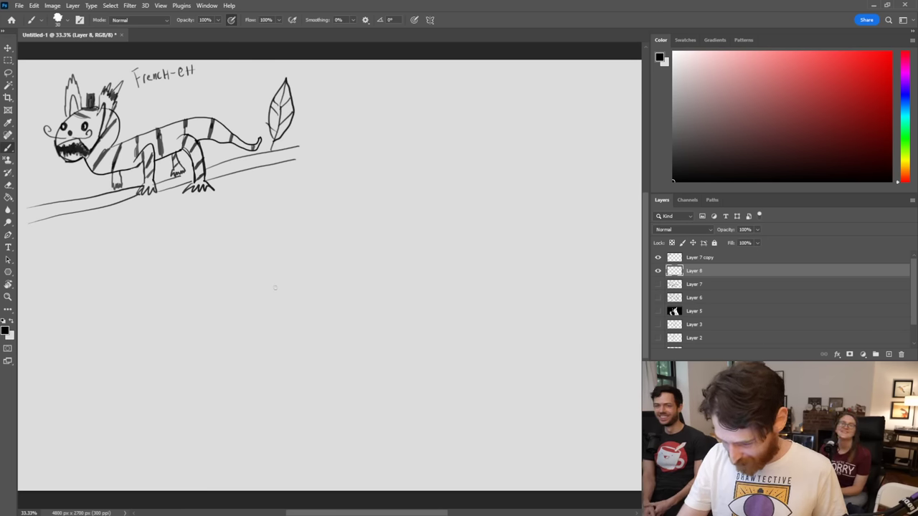
# Step: Draw a large rounded head outline, open at the back, with a short chest line curving down from the chin
pyautogui.moveTo(269, 286); pyautogui.dragTo(324, 230)
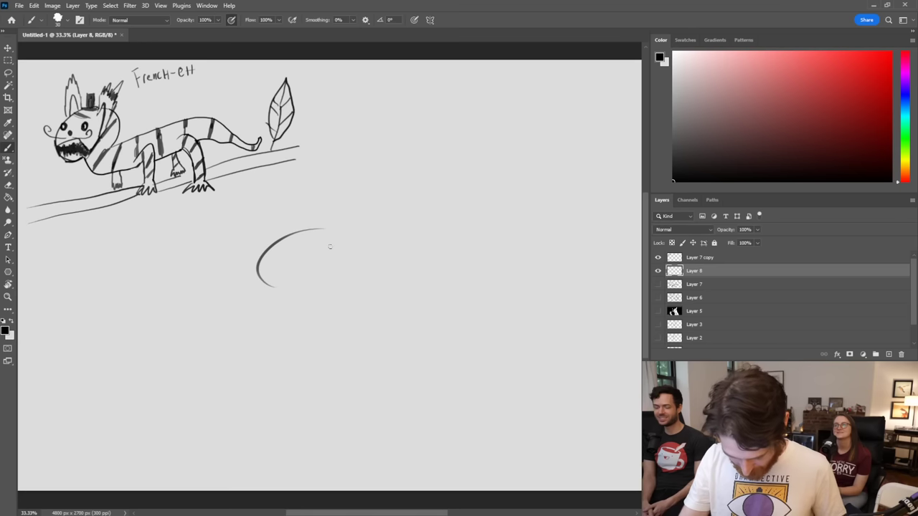
pyautogui.hotkey('ctrl', 'z')
pyautogui.moveTo(251, 274); pyautogui.dragTo(371, 205)
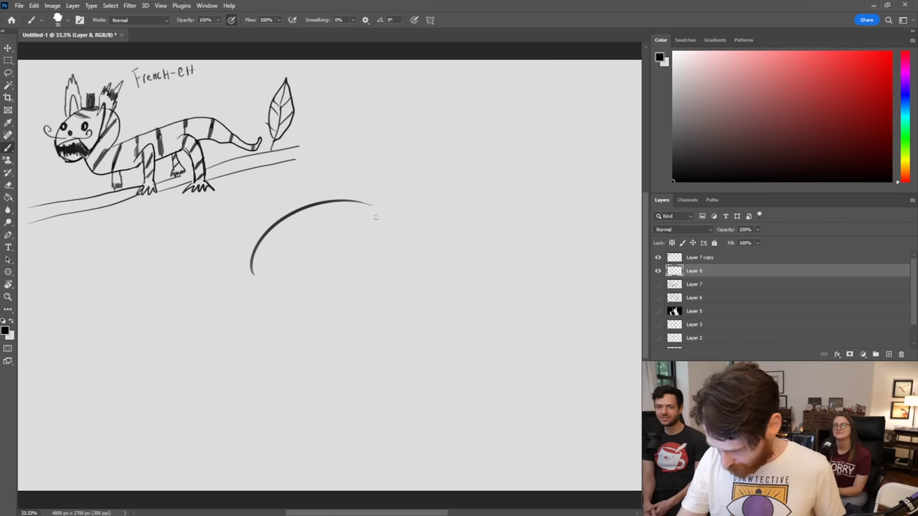
pyautogui.hotkey('ctrl', 'z')
pyautogui.moveTo(231, 264); pyautogui.dragTo(358, 238)
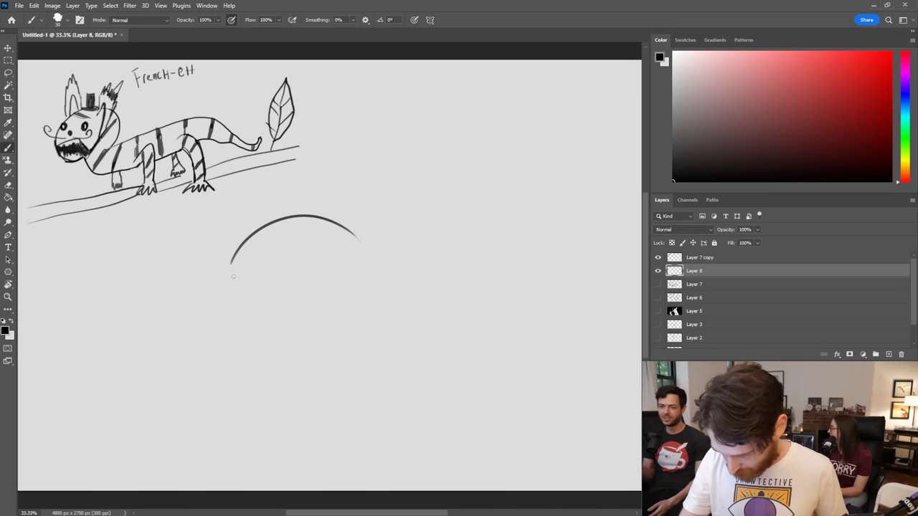
pyautogui.moveTo(231, 265); pyautogui.dragTo(260, 310)
pyautogui.hotkey('ctrl', 'z')
pyautogui.moveTo(230, 262)
pyautogui.mouseDown()
pyautogui.moveTo(296, 305)
pyautogui.moveTo(299, 354)
pyautogui.mouseUp()
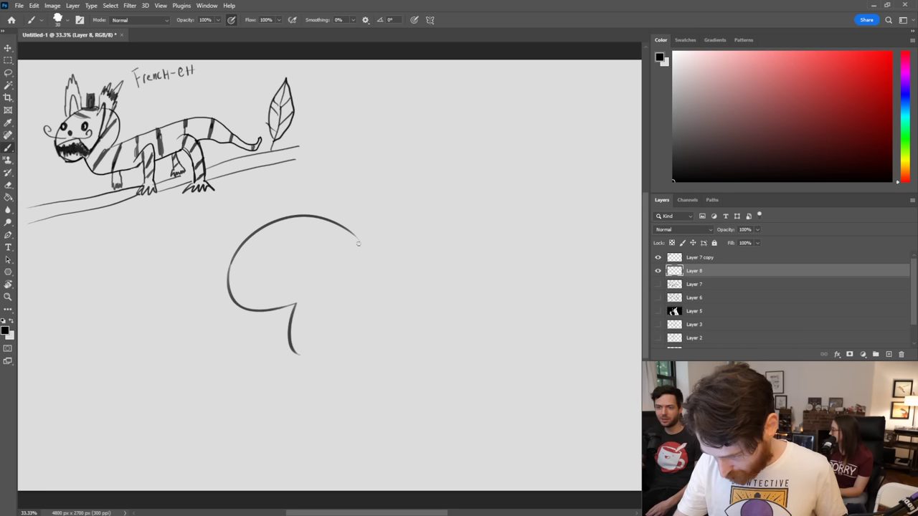
# Step: Draw the curved back of the head and a wavy back line rising from the neck and arching over the rump
pyautogui.moveTo(363, 244); pyautogui.dragTo(355, 309)
pyautogui.hotkey('ctrl', 'z')
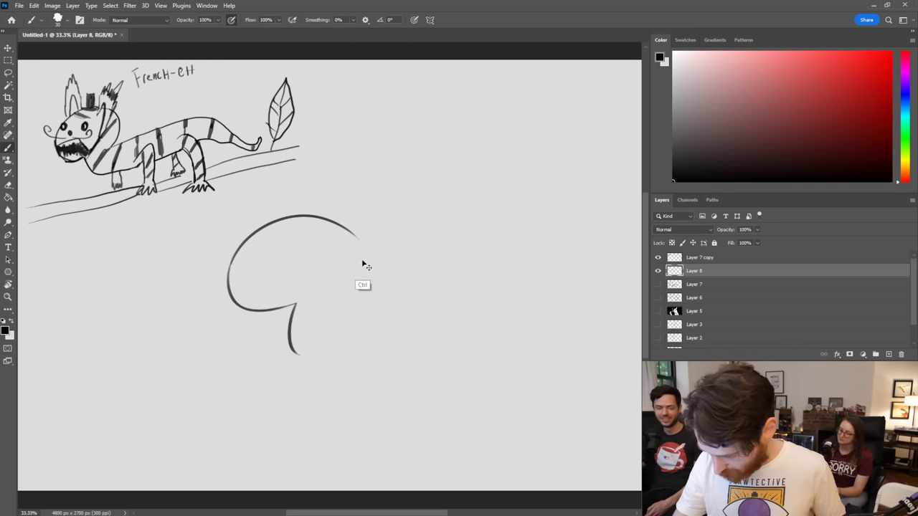
pyautogui.moveTo(366, 246); pyautogui.dragTo(349, 311)
pyautogui.hotkey('ctrl', 'z')
pyautogui.moveTo(366, 244)
pyautogui.mouseDown()
pyautogui.moveTo(357, 291)
pyautogui.moveTo(463, 238)
pyautogui.moveTo(571, 271)
pyautogui.mouseUp()
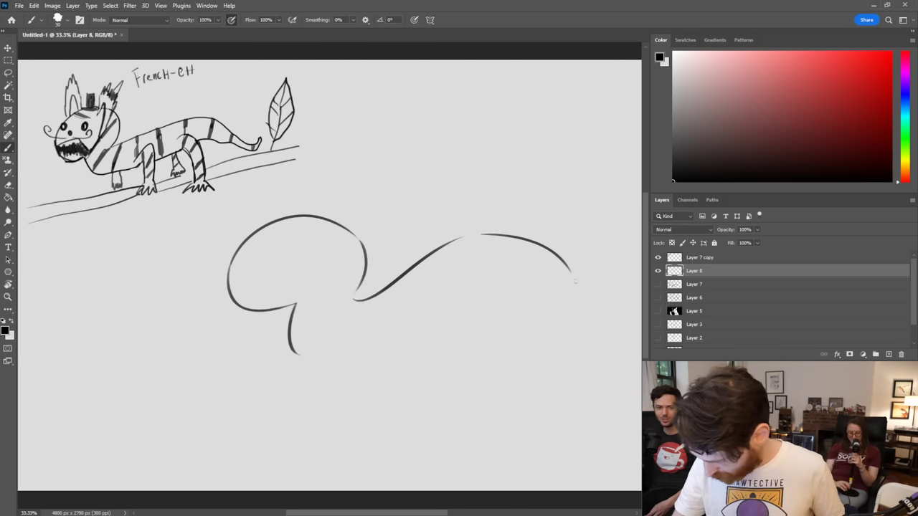
pyautogui.hotkey('ctrl', 'z')
pyautogui.moveTo(472, 237); pyautogui.dragTo(588, 244)
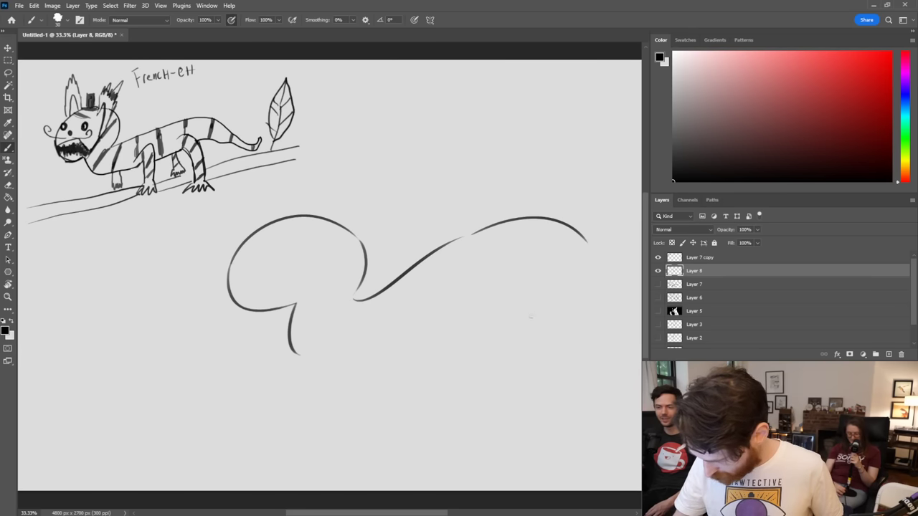
# Step: Draw the lower chest curve and a rising belly line, and extend the rump line slightly downward
pyautogui.moveTo(296, 354)
pyautogui.mouseDown()
pyautogui.moveTo(335, 380)
pyautogui.moveTo(378, 384)
pyautogui.mouseUp()
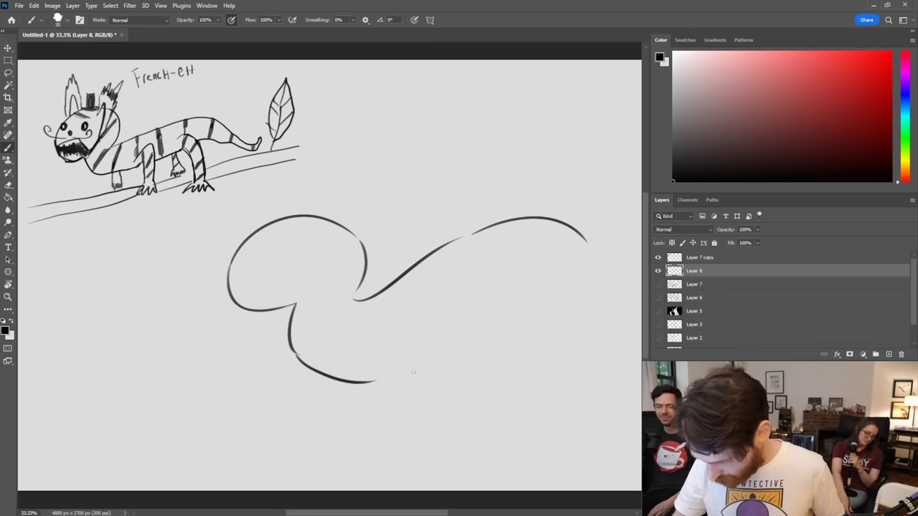
pyautogui.hotkey('ctrl', 'z')
pyautogui.moveTo(307, 364); pyautogui.dragTo(412, 370)
pyautogui.hotkey('ctrl', 'z')
pyautogui.moveTo(294, 359)
pyautogui.mouseDown()
pyautogui.moveTo(424, 364)
pyautogui.moveTo(516, 311)
pyautogui.mouseUp()
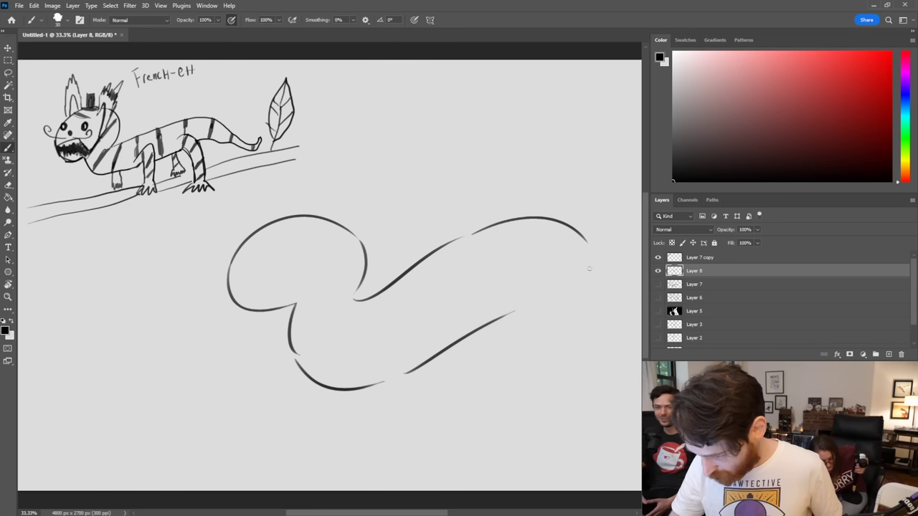
pyautogui.moveTo(593, 252); pyautogui.dragTo(604, 264)
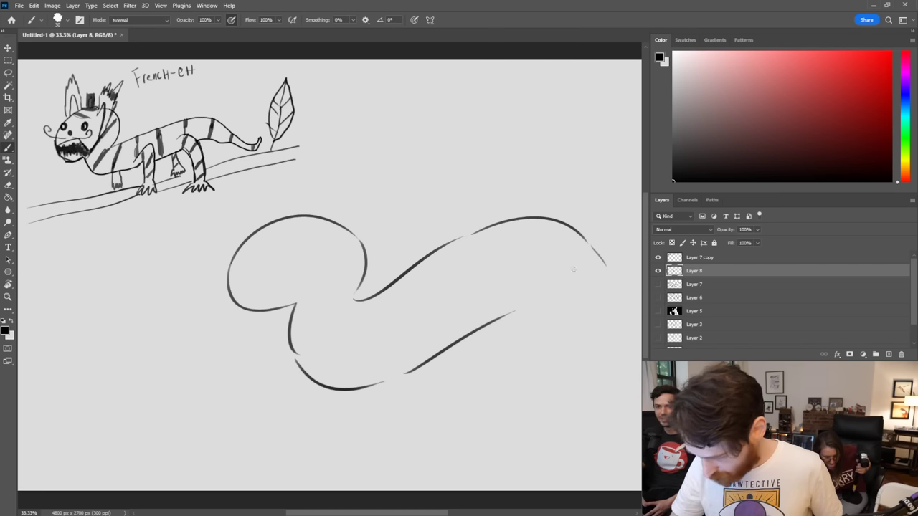
# Step: Move the new creature outline slightly to the left on the canvas
pyautogui.press('v')
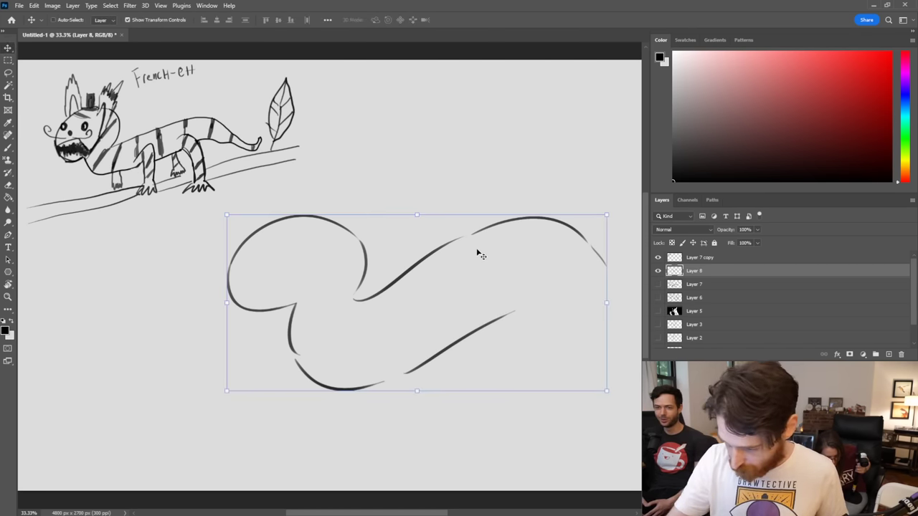
pyautogui.moveTo(477, 250); pyautogui.dragTo(443, 286)
pyautogui.press('b')
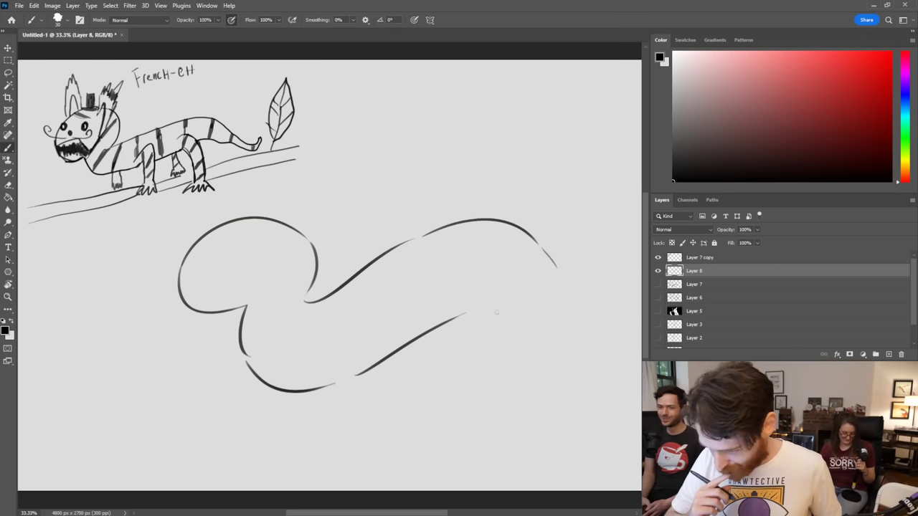
# Step: Draw two nested downward-curving lines below the rump for the hind leg
pyautogui.moveTo(482, 282)
pyautogui.mouseDown()
pyautogui.moveTo(508, 280)
pyautogui.moveTo(537, 329)
pyautogui.mouseUp()
pyautogui.hotkey('ctrl', 'z')
pyautogui.moveTo(486, 283); pyautogui.dragTo(554, 353)
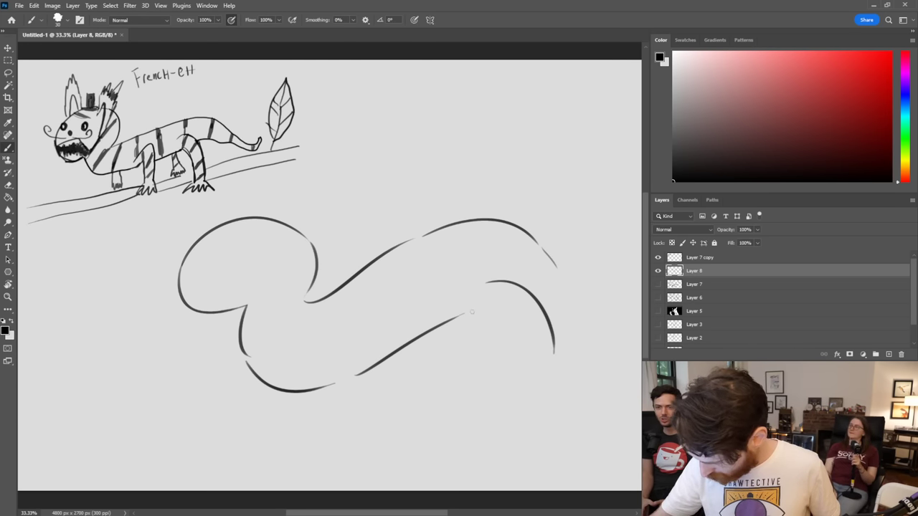
pyautogui.moveTo(468, 312); pyautogui.dragTo(532, 363)
pyautogui.hotkey('ctrl', 'z')
pyautogui.moveTo(466, 310); pyautogui.dragTo(526, 370)
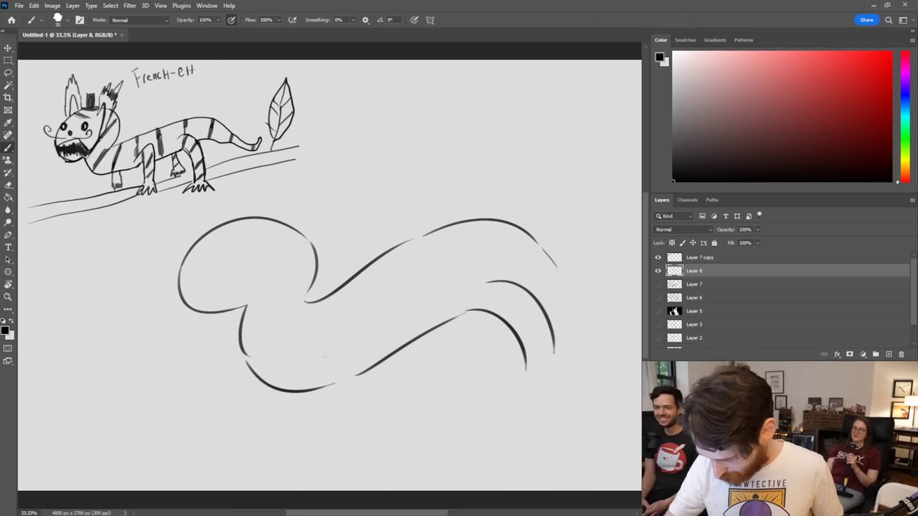
# Step: Draw the front leg as a narrow arch with two long downward lines, and erase the belly line crossing it
pyautogui.moveTo(325, 354); pyautogui.dragTo(417, 388)
pyautogui.hotkey('ctrl', 'z')
pyautogui.moveTo(329, 365); pyautogui.dragTo(382, 393)
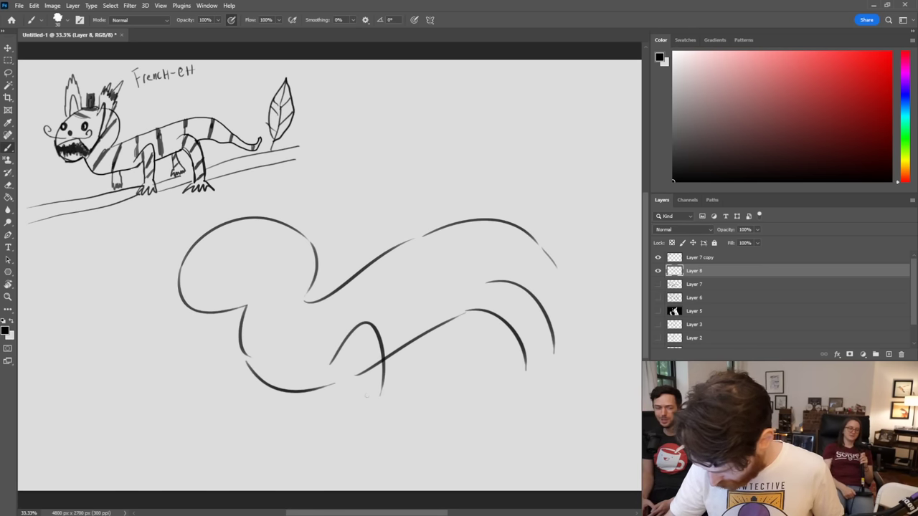
pyautogui.moveTo(359, 349); pyautogui.dragTo(337, 423)
pyautogui.hotkey('ctrl', 'z')
pyautogui.moveTo(358, 348); pyautogui.dragTo(336, 444)
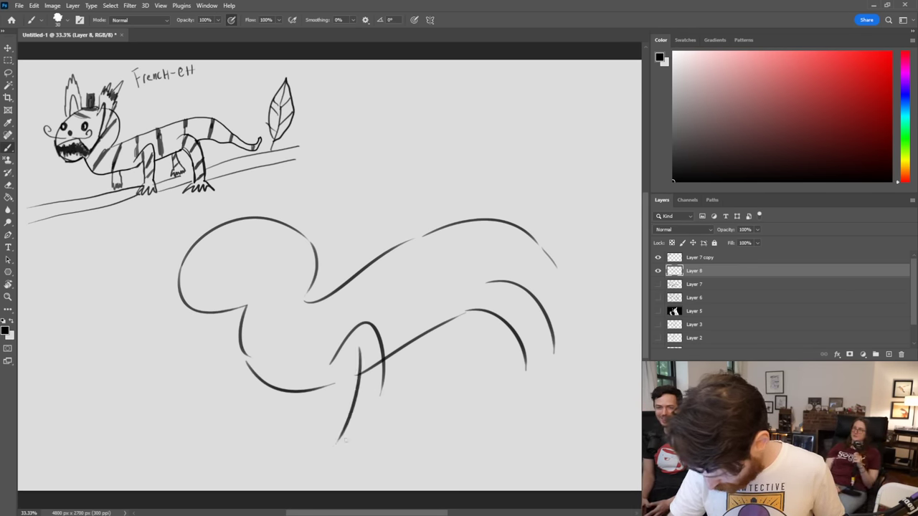
pyautogui.moveTo(384, 369); pyautogui.dragTo(375, 429)
pyautogui.hotkey('ctrl', 'z')
pyautogui.moveTo(385, 360); pyautogui.dragTo(377, 437)
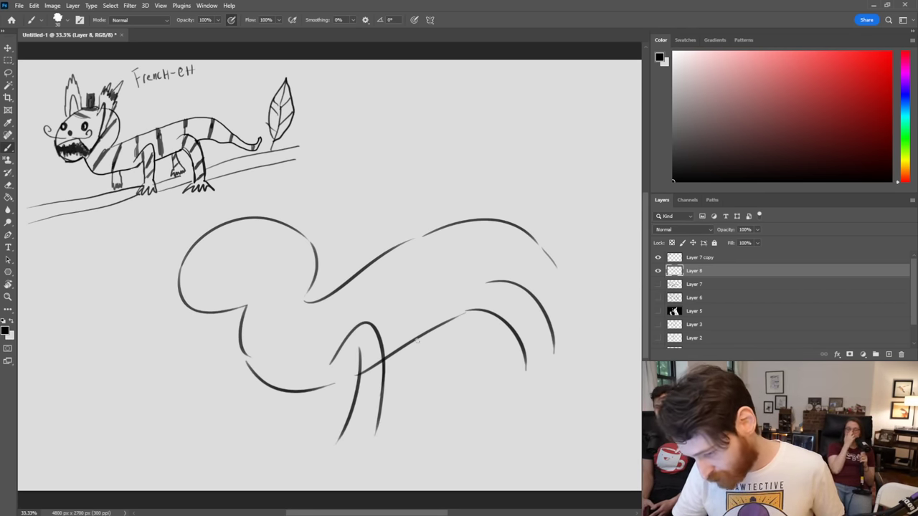
pyautogui.moveTo(372, 369)
pyautogui.mouseDown()
pyautogui.moveTo(364, 400)
pyautogui.moveTo(377, 368)
pyautogui.mouseUp()
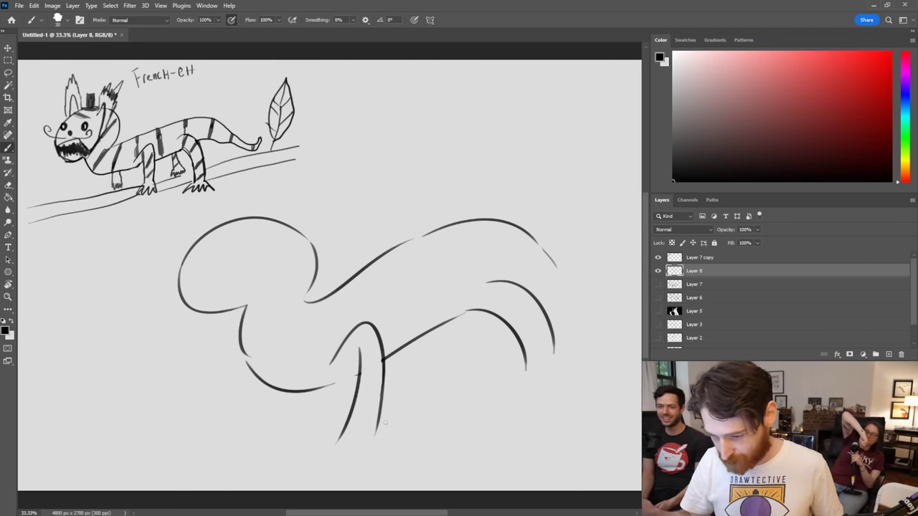
# Step: Rework the chest curve below the chin, then remove the chest lines between the head and front leg
pyautogui.moveTo(247, 304); pyautogui.dragTo(269, 391)
pyautogui.hotkey('ctrl', 'z')
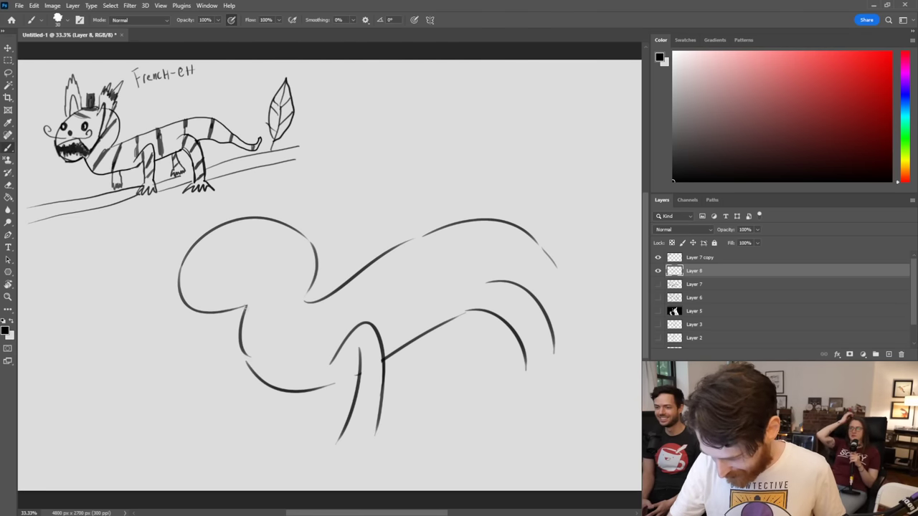
pyautogui.moveTo(247, 305); pyautogui.dragTo(271, 391)
pyautogui.moveTo(244, 350)
pyautogui.mouseDown()
pyautogui.moveTo(253, 372)
pyautogui.moveTo(246, 314)
pyautogui.moveTo(289, 392)
pyautogui.moveTo(340, 383)
pyautogui.mouseUp()
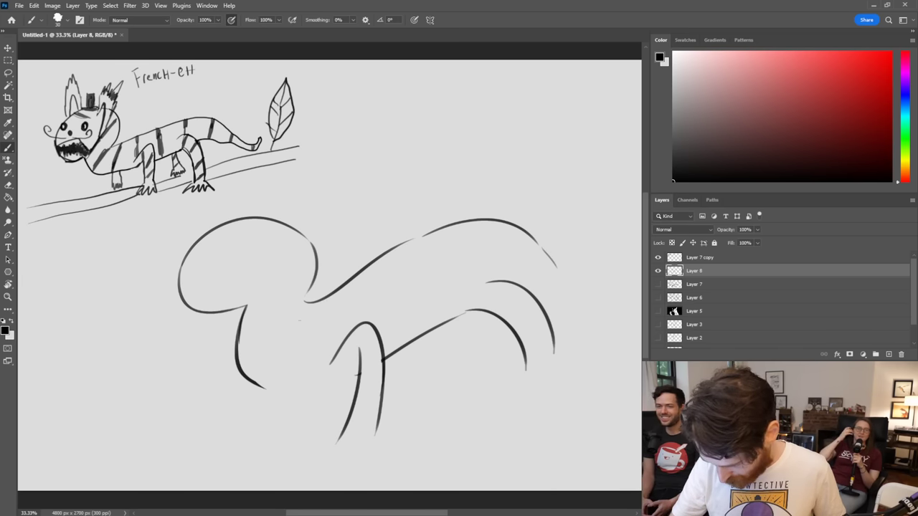
pyautogui.hotkey('ctrl', 'z')
pyautogui.hotkey('ctrl', 'z')
pyautogui.moveTo(252, 298)
pyautogui.mouseDown()
pyautogui.moveTo(247, 355)
pyautogui.moveTo(239, 354)
pyautogui.moveTo(265, 387)
pyautogui.moveTo(335, 386)
pyautogui.mouseUp()
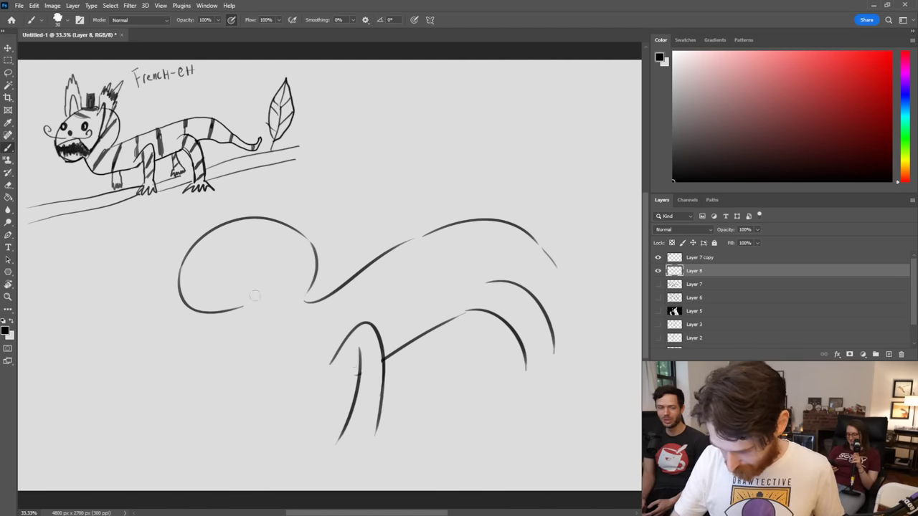
# Step: Replace the head's lower outline with a deeper, rounded jaw curve
pyautogui.moveTo(254, 296)
pyautogui.mouseDown()
pyautogui.moveTo(183, 302)
pyautogui.moveTo(208, 333)
pyautogui.mouseUp()
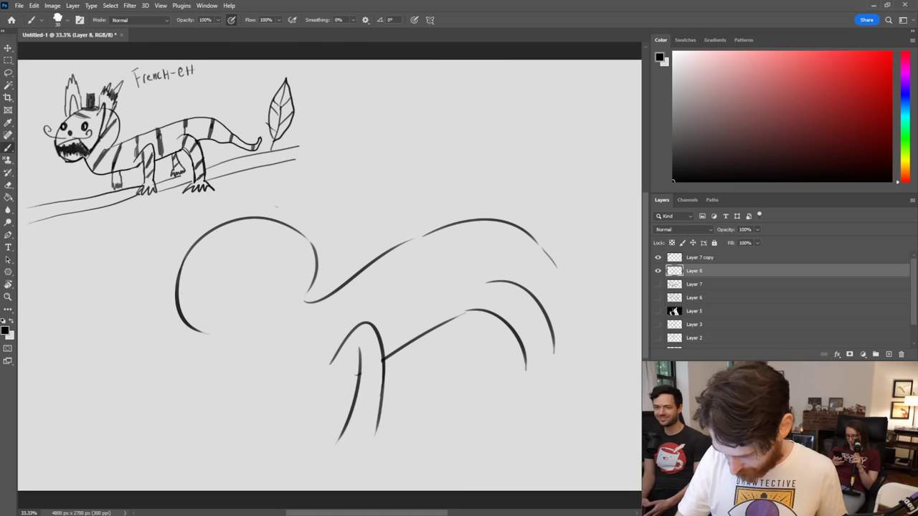
pyautogui.hotkey('ctrl', 'z')
pyautogui.moveTo(180, 273); pyautogui.dragTo(222, 343)
pyautogui.hotkey('ctrl', 'z')
pyautogui.moveTo(180, 273); pyautogui.dragTo(232, 335)
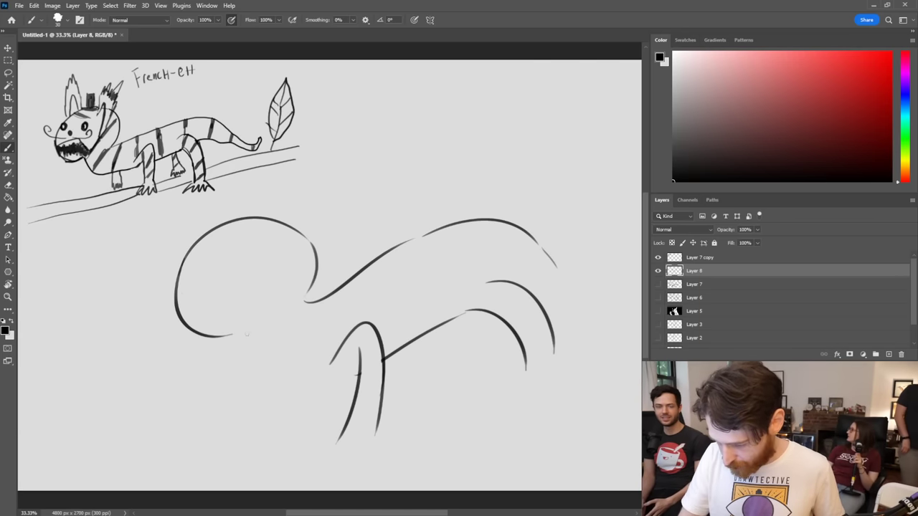
# Step: Extend the back of the head slightly downward and draw a steep chest curve descending from the end of the jaw
pyautogui.moveTo(239, 334); pyautogui.dragTo(299, 374)
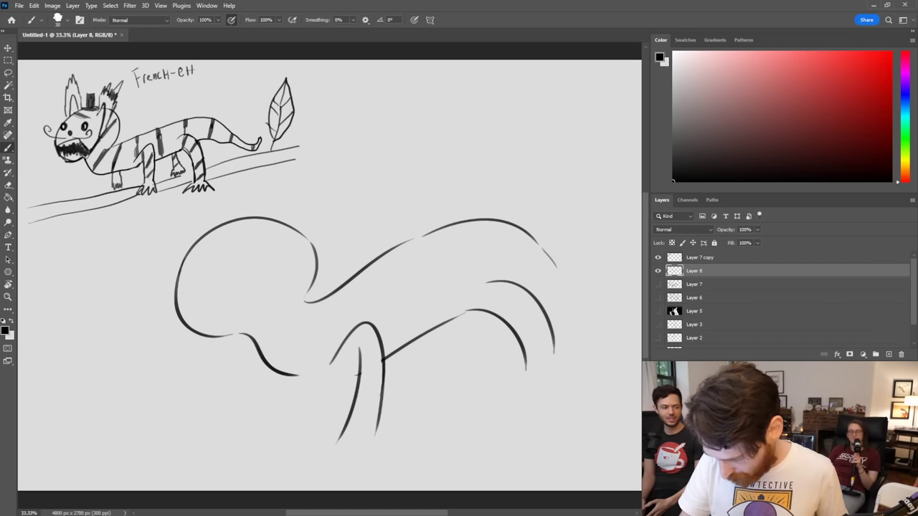
pyautogui.hotkey('ctrl', 'z')
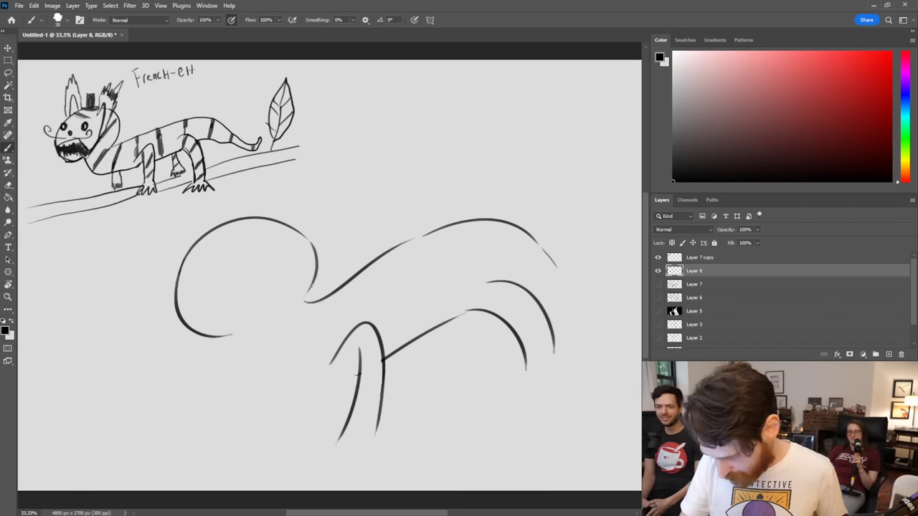
pyautogui.moveTo(308, 290); pyautogui.dragTo(296, 314)
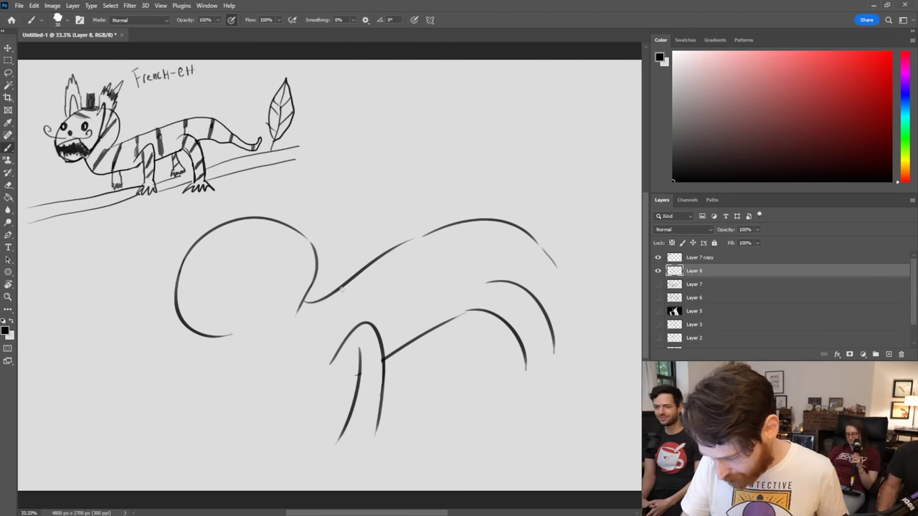
pyautogui.moveTo(232, 335); pyautogui.dragTo(243, 382)
pyautogui.hotkey('ctrl', 'z')
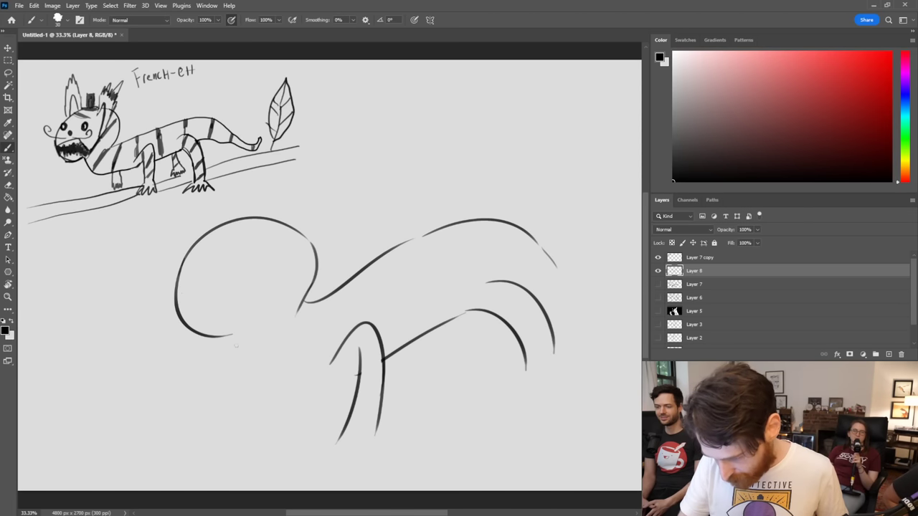
pyautogui.moveTo(231, 335); pyautogui.dragTo(262, 378)
# Step: Redraw the back of the head as a fuller curve and join it to the back with a new angled neck line
pyautogui.moveTo(299, 305)
pyautogui.mouseDown()
pyautogui.moveTo(307, 327)
pyautogui.moveTo(334, 310)
pyautogui.moveTo(321, 301)
pyautogui.moveTo(368, 267)
pyautogui.mouseUp()
pyautogui.moveTo(311, 327)
pyautogui.mouseDown()
pyautogui.moveTo(331, 314)
pyautogui.moveTo(315, 323)
pyautogui.moveTo(317, 251)
pyautogui.moveTo(320, 298)
pyautogui.moveTo(324, 273)
pyautogui.mouseUp()
pyautogui.hotkey('ctrl', 'z')
pyautogui.hotkey('ctrl', 'z')
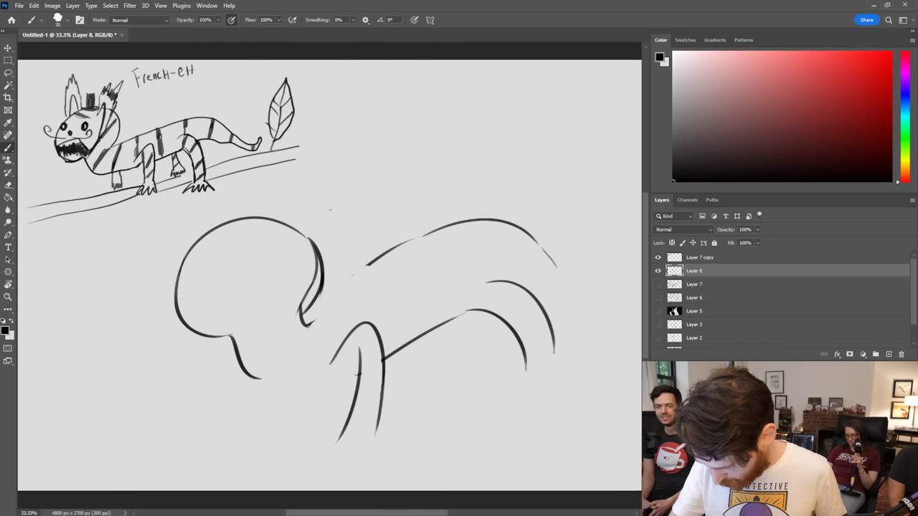
pyautogui.hotkey('ctrl', 'z')
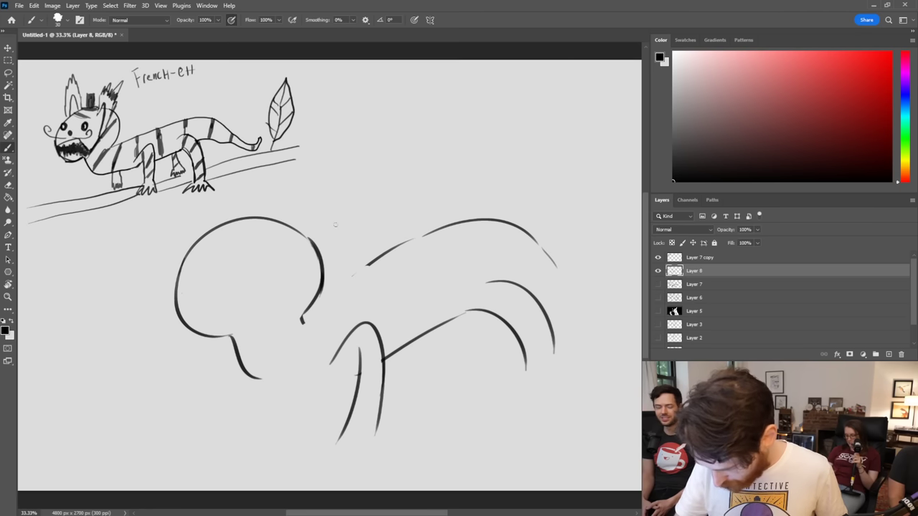
pyautogui.moveTo(302, 319)
pyautogui.mouseDown()
pyautogui.moveTo(316, 321)
pyautogui.moveTo(366, 261)
pyautogui.mouseUp()
pyautogui.hotkey('ctrl', 'z')
pyautogui.moveTo(304, 322); pyautogui.dragTo(402, 243)
# Step: Extend the chest curve into a bumpy underside line sweeping up toward the belly, removing the old front leg
pyautogui.moveTo(255, 380); pyautogui.dragTo(302, 390)
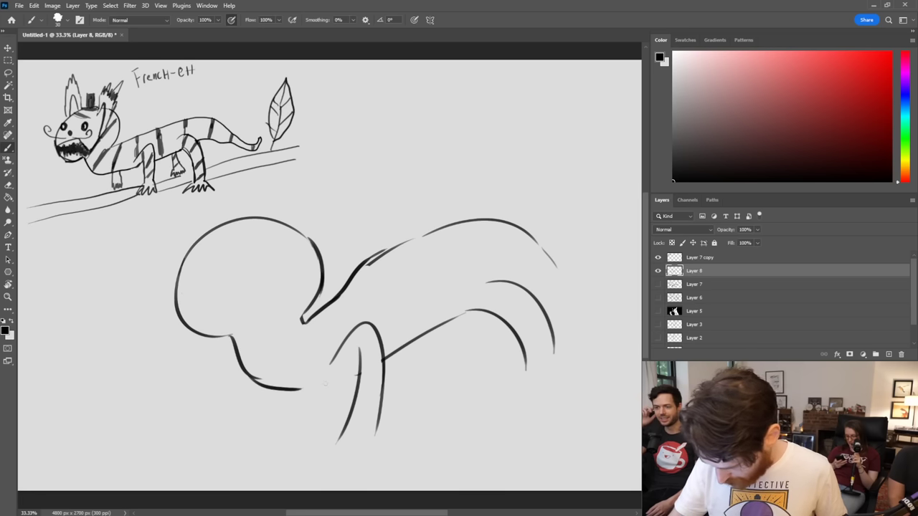
pyautogui.hotkey('ctrl', 'z')
pyautogui.moveTo(240, 365); pyautogui.dragTo(303, 385)
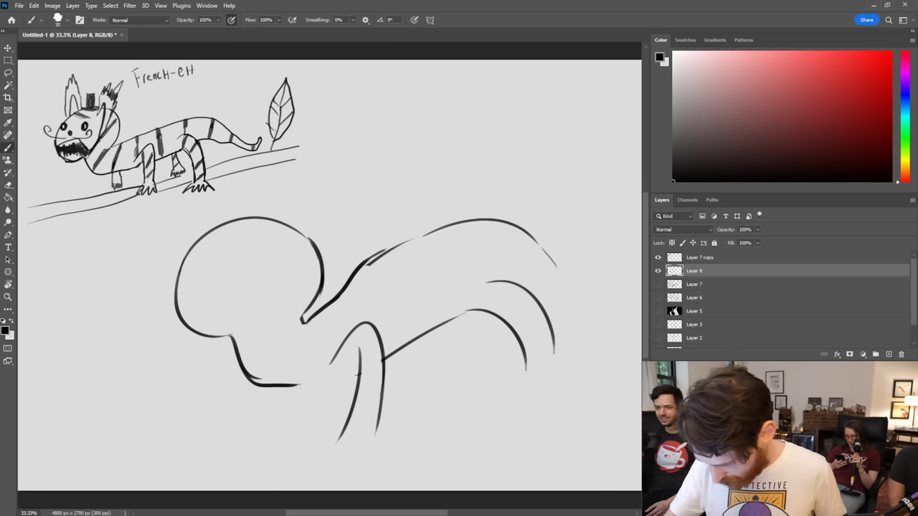
pyautogui.hotkey('ctrl', 'z')
pyautogui.moveTo(246, 373); pyautogui.dragTo(315, 402)
pyautogui.hotkey('ctrl', 'z')
pyautogui.moveTo(254, 378); pyautogui.dragTo(319, 392)
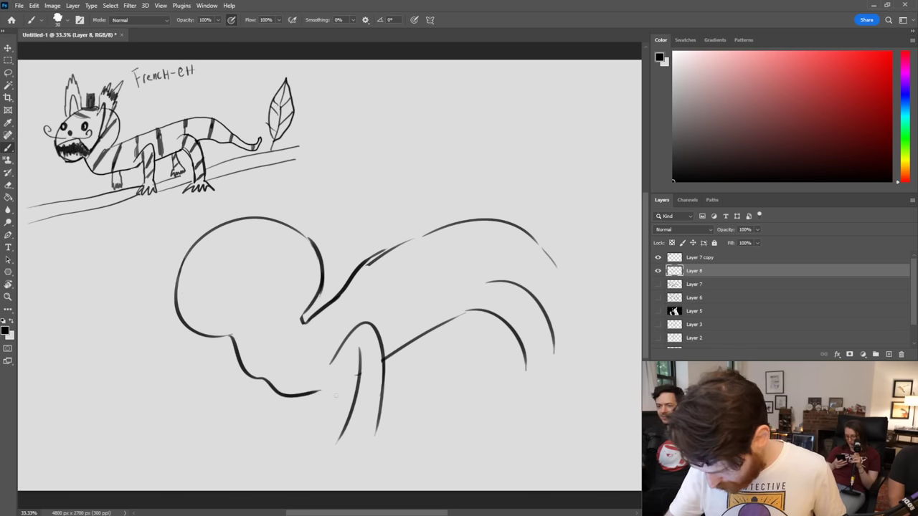
pyautogui.hotkey('ctrl', 'z')
pyautogui.moveTo(264, 381)
pyautogui.mouseDown()
pyautogui.moveTo(337, 393)
pyautogui.moveTo(364, 325)
pyautogui.moveTo(360, 370)
pyautogui.moveTo(384, 372)
pyautogui.moveTo(376, 430)
pyautogui.moveTo(339, 443)
pyautogui.mouseUp()
# Step: Draw a new front leg arch farther back on the body and erase the two old hind-leg curves
pyautogui.moveTo(389, 355)
pyautogui.mouseDown()
pyautogui.moveTo(381, 409)
pyautogui.moveTo(385, 365)
pyautogui.moveTo(439, 304)
pyautogui.moveTo(472, 372)
pyautogui.mouseUp()
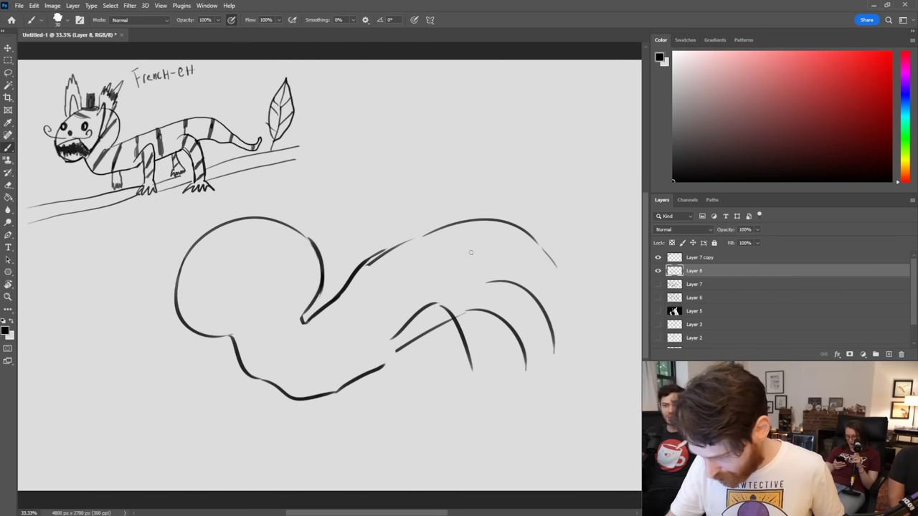
pyautogui.moveTo(467, 310)
pyautogui.mouseDown()
pyautogui.moveTo(494, 318)
pyautogui.moveTo(526, 366)
pyautogui.mouseUp()
pyautogui.moveTo(487, 281)
pyautogui.mouseDown()
pyautogui.moveTo(545, 311)
pyautogui.moveTo(553, 352)
pyautogui.mouseUp()
pyautogui.moveTo(452, 320)
pyautogui.mouseDown()
pyautogui.moveTo(397, 350)
pyautogui.moveTo(439, 332)
pyautogui.moveTo(442, 396)
pyautogui.mouseUp()
pyautogui.hotkey('ctrl', 'z')
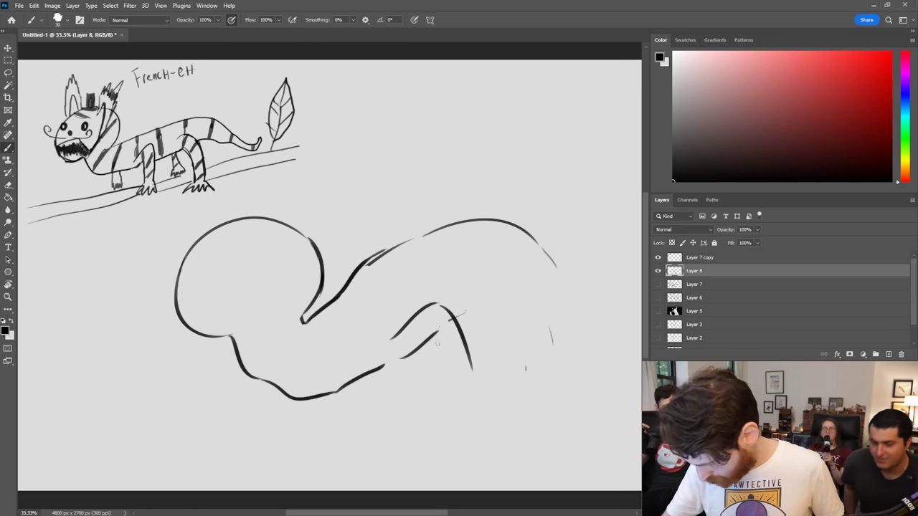
# Step: Draw the new front leg's inner edge and finish the leg with a clawed, splayed foot
pyautogui.moveTo(437, 334); pyautogui.dragTo(449, 378)
pyautogui.hotkey('ctrl', 'z')
pyautogui.moveTo(435, 335); pyautogui.dragTo(449, 399)
pyautogui.moveTo(465, 346)
pyautogui.mouseDown()
pyautogui.moveTo(477, 404)
pyautogui.moveTo(443, 410)
pyautogui.moveTo(427, 430)
pyautogui.moveTo(445, 418)
pyautogui.moveTo(438, 450)
pyautogui.moveTo(457, 425)
pyautogui.moveTo(451, 449)
pyautogui.moveTo(472, 420)
pyautogui.moveTo(479, 444)
pyautogui.moveTo(477, 391)
pyautogui.mouseUp()
pyautogui.hotkey('ctrl', 'z')
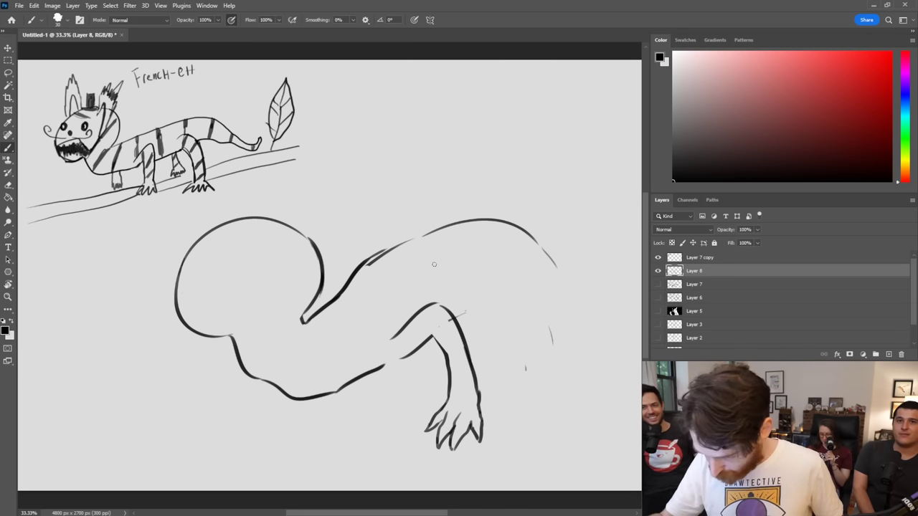
# Step: Extend the front leg's inner line upward and erase the rounded arch at the top of the leg
pyautogui.moveTo(429, 328); pyautogui.dragTo(445, 355)
pyautogui.moveTo(423, 308)
pyautogui.mouseDown()
pyautogui.moveTo(442, 291)
pyautogui.moveTo(458, 324)
pyautogui.mouseUp()
pyautogui.moveTo(442, 292)
pyautogui.mouseDown()
pyautogui.moveTo(454, 318)
pyautogui.moveTo(436, 299)
pyautogui.moveTo(429, 306)
pyautogui.moveTo(453, 320)
pyautogui.mouseUp()
pyautogui.hotkey('ctrl', 'z')
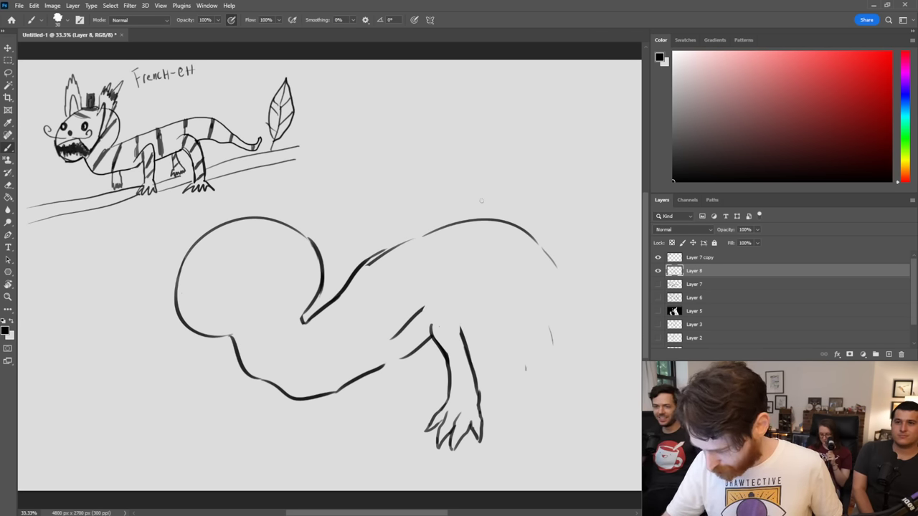
# Step: Join the upper front leg to the chest with a rounded hook and redraw the leg's top as an angular peak
pyautogui.moveTo(388, 325); pyautogui.dragTo(405, 325)
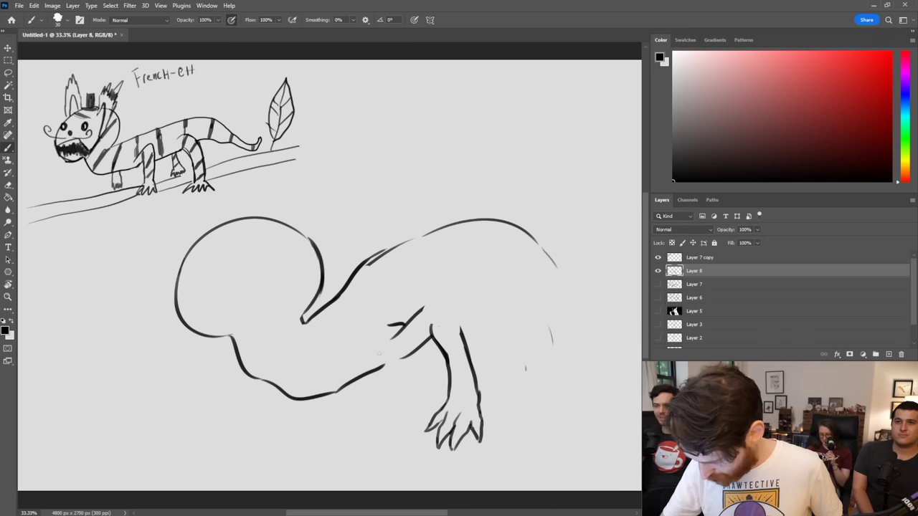
pyautogui.moveTo(378, 353)
pyautogui.mouseDown()
pyautogui.moveTo(407, 364)
pyautogui.moveTo(424, 345)
pyautogui.mouseUp()
pyautogui.hotkey('ctrl', 'z')
pyautogui.hotkey('ctrl', 'z')
pyautogui.hotkey('ctrl', 'z')
pyautogui.hotkey('ctrl', 'z')
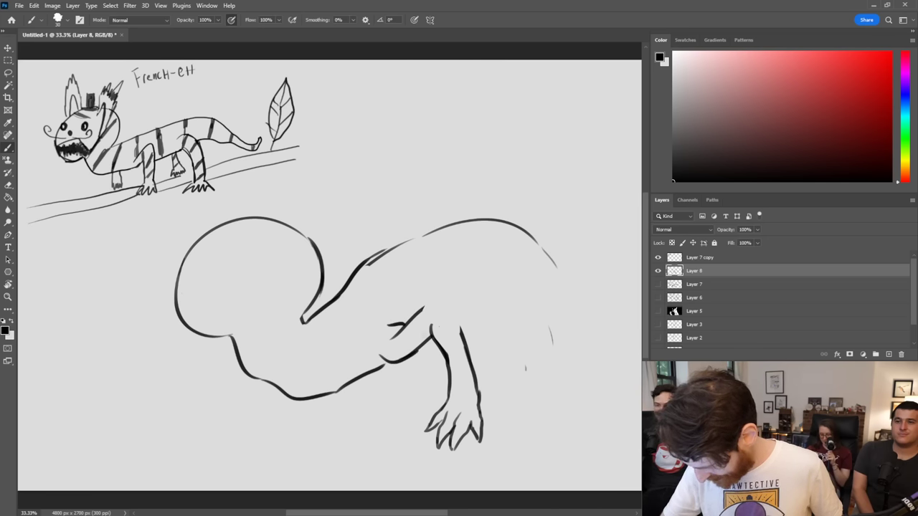
pyautogui.hotkey('ctrl', 'z')
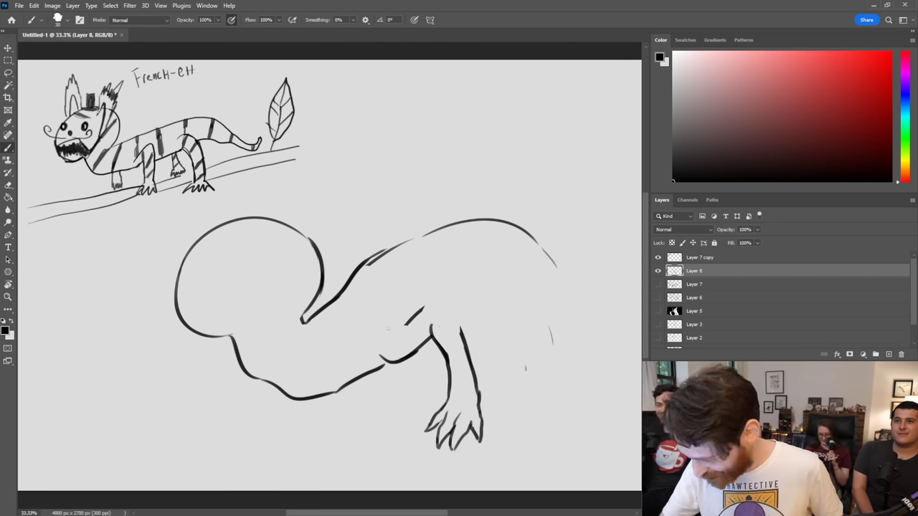
pyautogui.moveTo(376, 339); pyautogui.dragTo(388, 360)
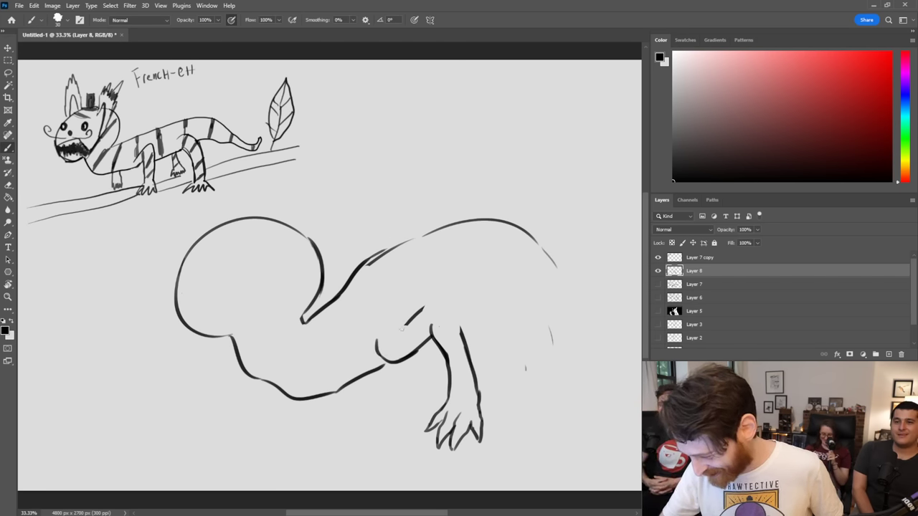
pyautogui.moveTo(419, 312)
pyautogui.mouseDown()
pyautogui.moveTo(396, 328)
pyautogui.moveTo(452, 297)
pyautogui.moveTo(465, 343)
pyautogui.mouseUp()
pyautogui.hotkey('ctrl', 'z')
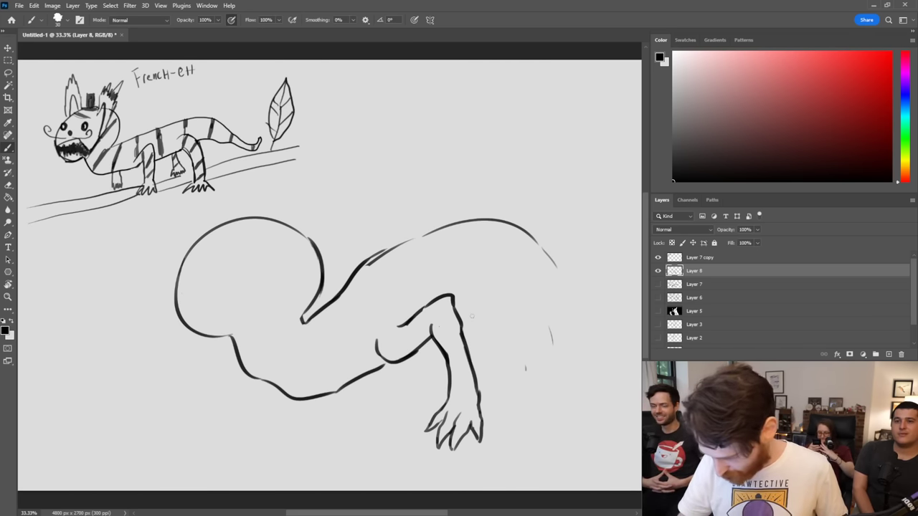
# Step: Draw a second, shorter front leg with a clawed foot reaching forward beneath the chest
pyautogui.moveTo(335, 393)
pyautogui.mouseDown()
pyautogui.moveTo(284, 434)
pyautogui.moveTo(284, 444)
pyautogui.moveTo(296, 435)
pyautogui.moveTo(301, 457)
pyautogui.moveTo(314, 446)
pyautogui.mouseUp()
pyautogui.moveTo(315, 433)
pyautogui.mouseDown()
pyautogui.moveTo(323, 447)
pyautogui.moveTo(320, 431)
pyautogui.moveTo(368, 380)
pyautogui.mouseUp()
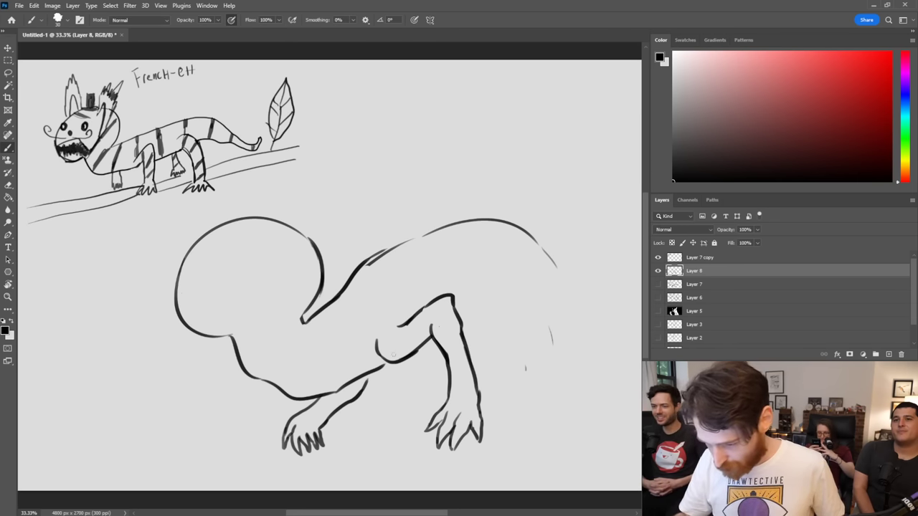
# Step: Add a belly line behind the front leg, redraw the back straighter with a rounded rump, and erase the old back curve
pyautogui.moveTo(463, 317); pyautogui.dragTo(506, 308)
pyautogui.moveTo(391, 250)
pyautogui.mouseDown()
pyautogui.moveTo(525, 214)
pyautogui.moveTo(546, 222)
pyautogui.moveTo(573, 259)
pyautogui.mouseUp()
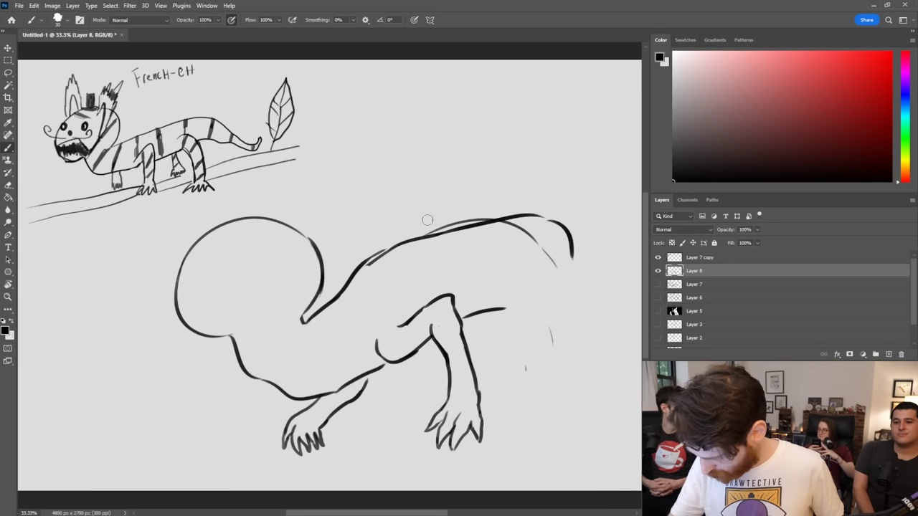
pyautogui.moveTo(429, 229)
pyautogui.mouseDown()
pyautogui.moveTo(477, 218)
pyautogui.moveTo(540, 243)
pyautogui.moveTo(558, 269)
pyautogui.moveTo(510, 390)
pyautogui.mouseUp()
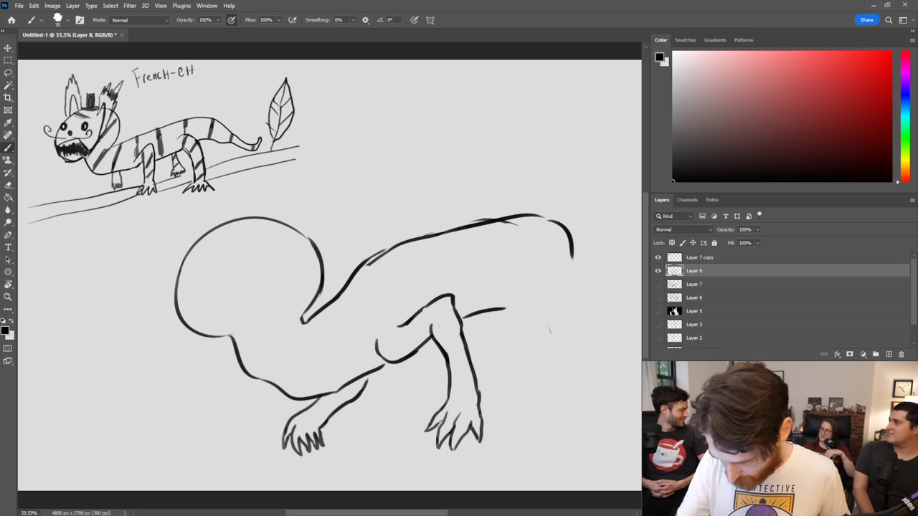
# Step: Replace the front of the face with an outward-bulging curve and erase a small gap in the outline at the forehead
pyautogui.moveTo(199, 235)
pyautogui.mouseDown()
pyautogui.moveTo(185, 257)
pyautogui.moveTo(181, 324)
pyautogui.moveTo(190, 330)
pyautogui.mouseUp()
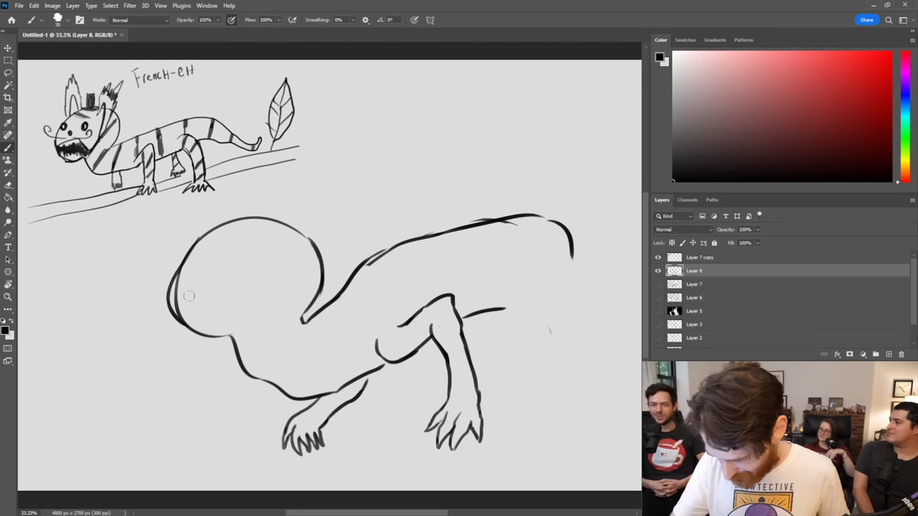
pyautogui.hotkey('ctrl', 'z')
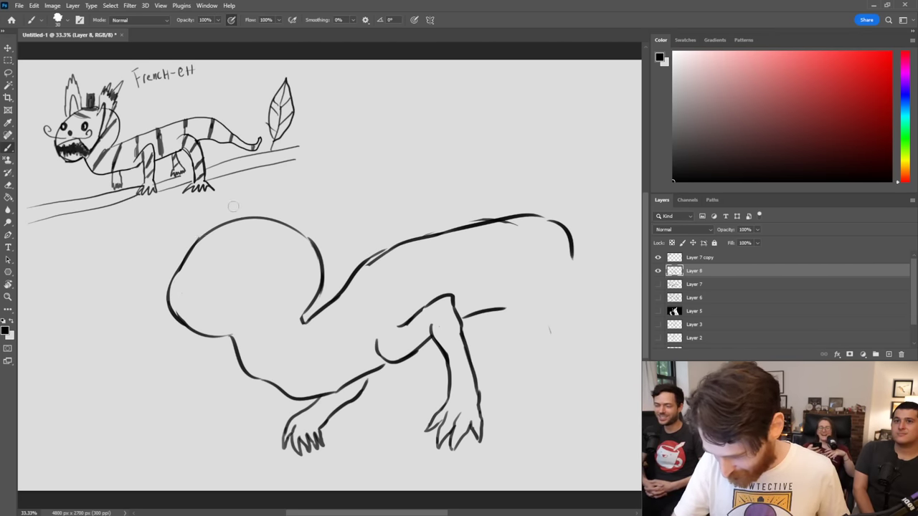
pyautogui.hotkey('ctrl', 'z')
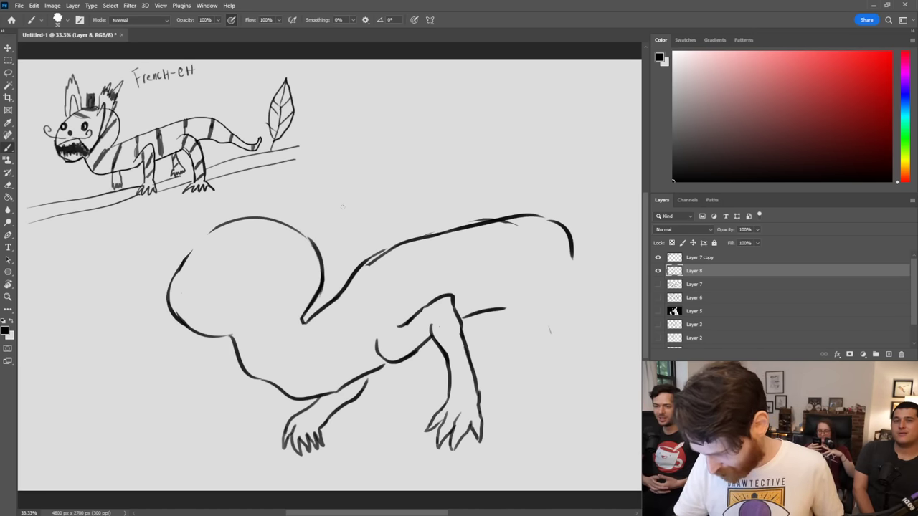
# Step: Move the large creature drawing toward the left edge of the canvas
pyautogui.press('v')
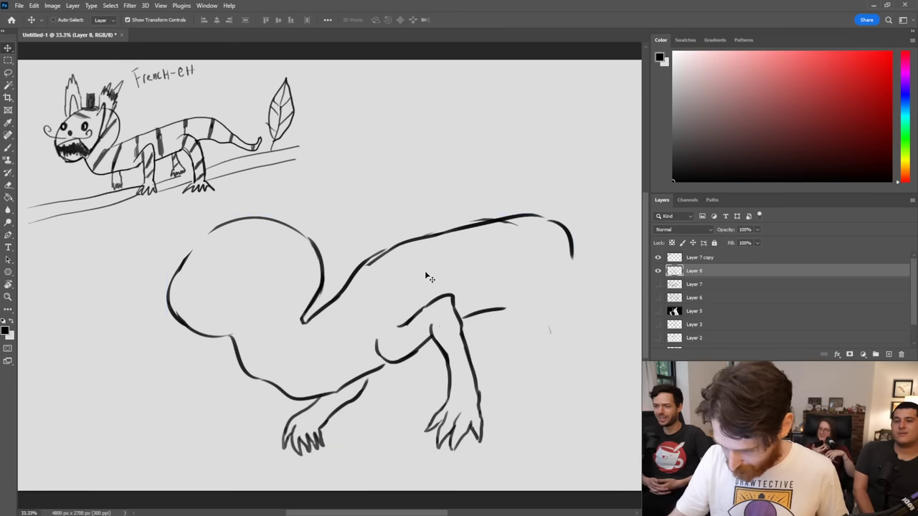
pyautogui.moveTo(425, 271); pyautogui.dragTo(375, 265)
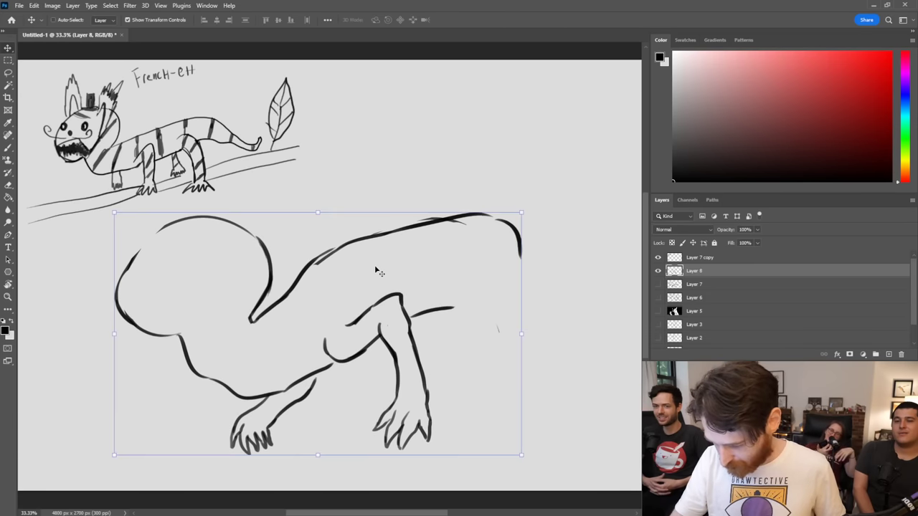
# Step: Lower the near front leg's upper curve to meet the chest line, replacing the rounded hook with a squarer corner
pyautogui.click(8, 147)
pyautogui.moveTo(317, 372)
pyautogui.mouseDown()
pyautogui.moveTo(313, 384)
pyautogui.moveTo(332, 358)
pyautogui.moveTo(355, 364)
pyautogui.moveTo(364, 354)
pyautogui.mouseUp()
pyautogui.hotkey('ctrl', 'z')
pyautogui.hotkey('ctrl', 'z')
pyautogui.moveTo(319, 372); pyautogui.dragTo(364, 354)
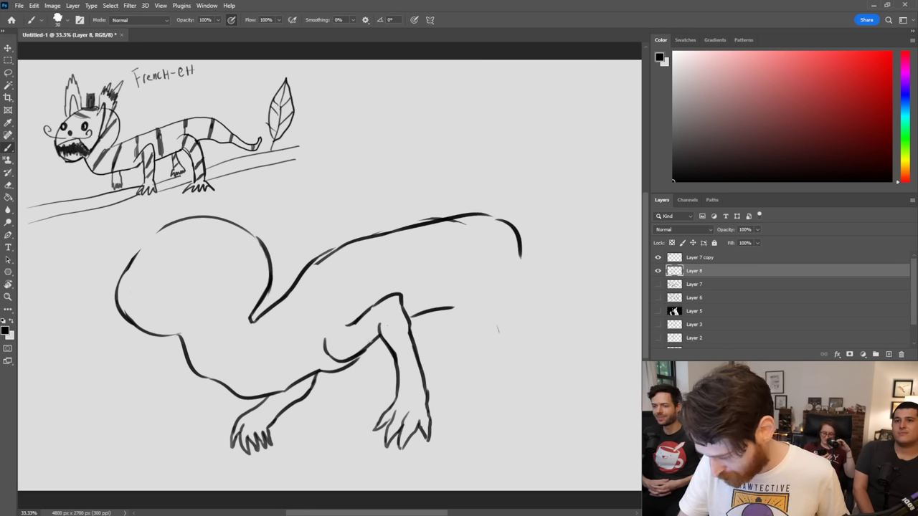
pyautogui.hotkey('ctrl', 'z')
pyautogui.hotkey('ctrl', 'shift', 'z')
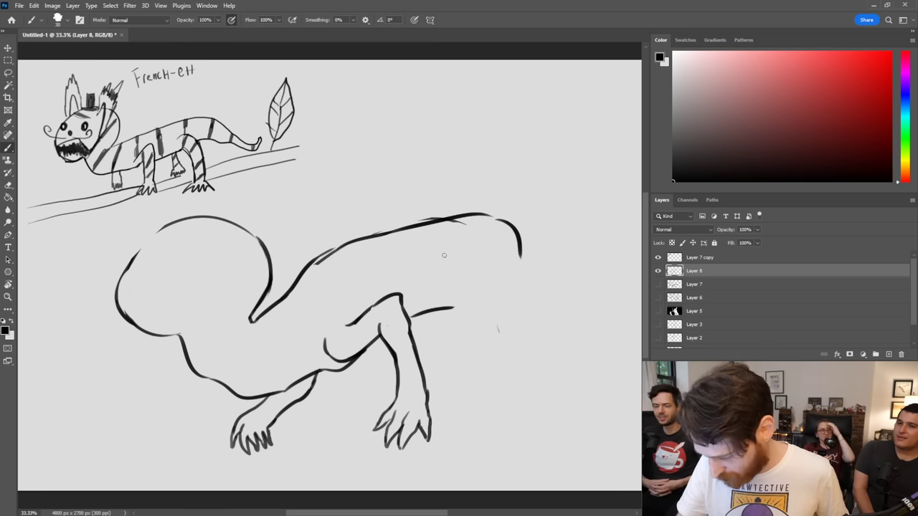
pyautogui.moveTo(326, 340)
pyautogui.mouseDown()
pyautogui.moveTo(334, 359)
pyautogui.moveTo(351, 353)
pyautogui.moveTo(348, 368)
pyautogui.moveTo(383, 333)
pyautogui.mouseUp()
pyautogui.moveTo(323, 336); pyautogui.dragTo(321, 354)
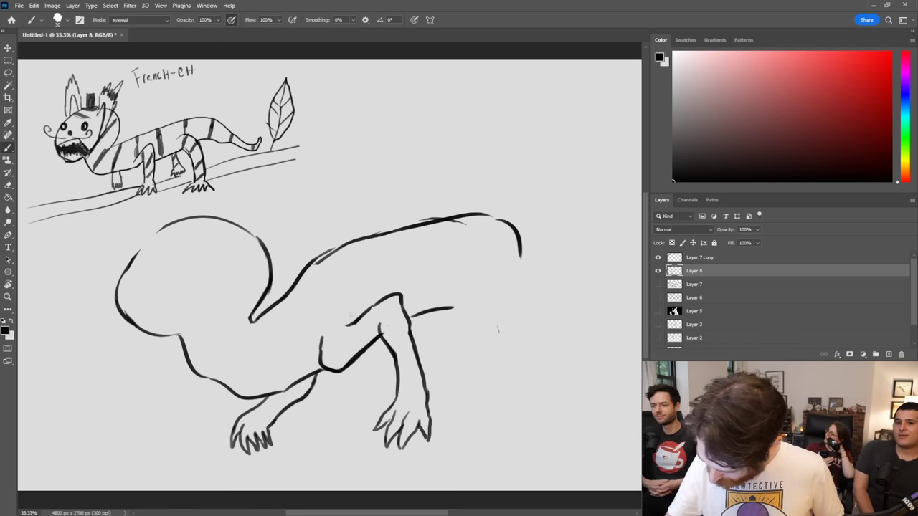
# Step: Add short shoulder strokes above the near front leg and redraw its outer edge closer in to narrow the leg
pyautogui.moveTo(351, 313)
pyautogui.mouseDown()
pyautogui.moveTo(353, 323)
pyautogui.moveTo(320, 334)
pyautogui.moveTo(318, 325)
pyautogui.mouseUp()
pyautogui.hotkey('ctrl', 'z')
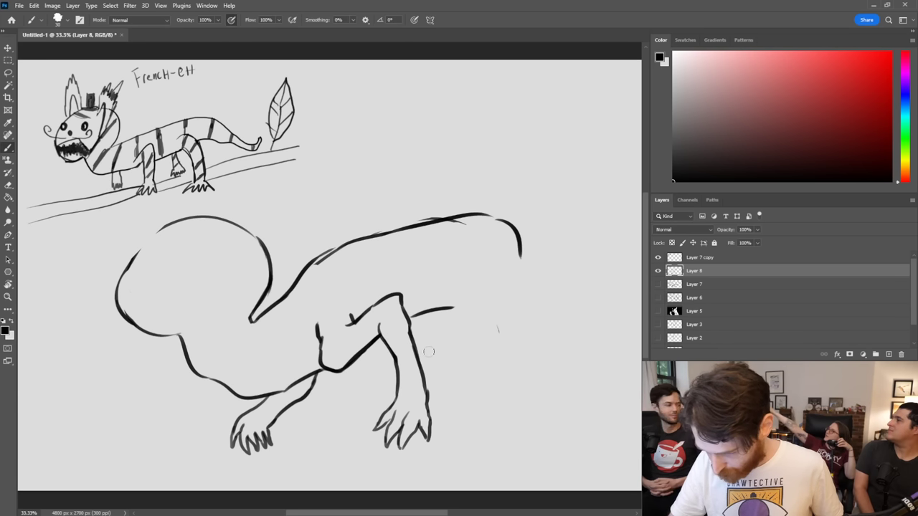
pyautogui.moveTo(426, 361); pyautogui.dragTo(421, 386)
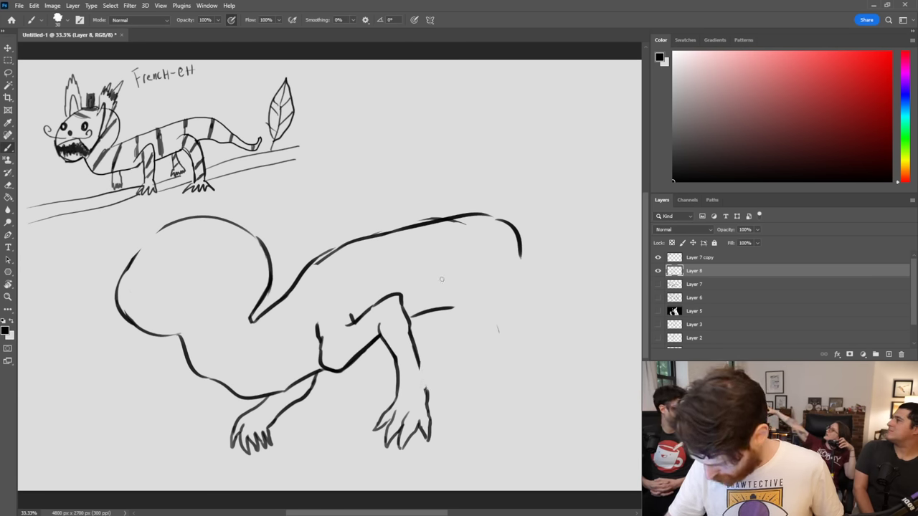
pyautogui.moveTo(410, 347); pyautogui.dragTo(432, 400)
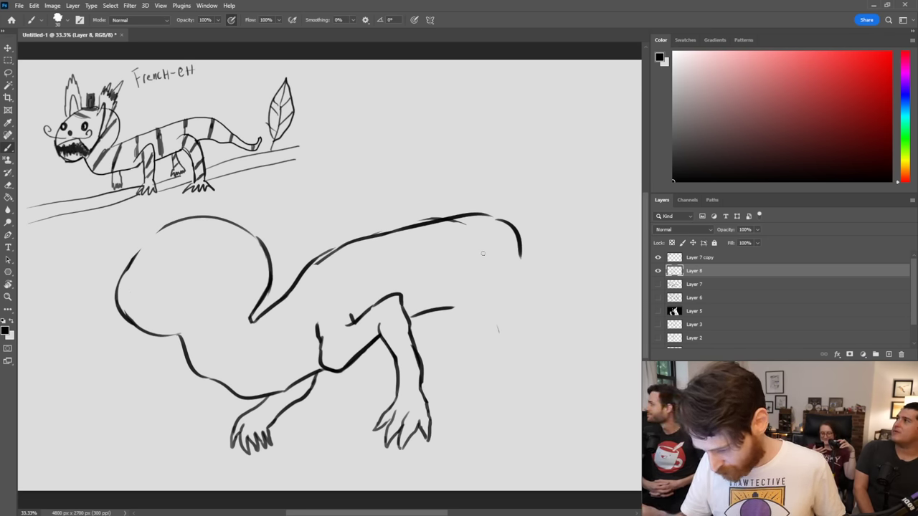
# Step: Erase the far front leg and redraw its clawed foot higher, tucked directly under the chest line
pyautogui.moveTo(318, 378)
pyautogui.mouseDown()
pyautogui.moveTo(271, 418)
pyautogui.moveTo(279, 413)
pyautogui.moveTo(267, 400)
pyautogui.moveTo(241, 414)
pyautogui.moveTo(245, 454)
pyautogui.moveTo(278, 447)
pyautogui.mouseUp()
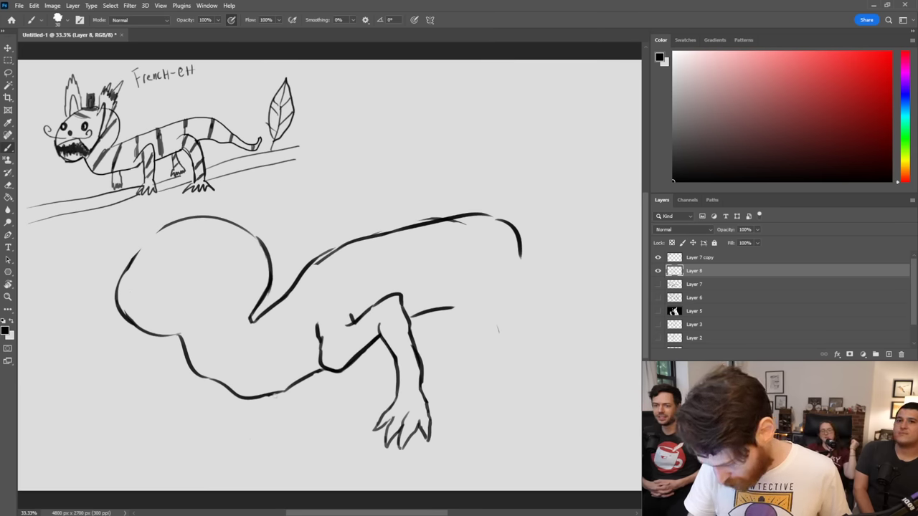
pyautogui.moveTo(278, 394)
pyautogui.mouseDown()
pyautogui.moveTo(265, 413)
pyautogui.moveTo(288, 433)
pyautogui.mouseUp()
pyautogui.moveTo(280, 412); pyautogui.dragTo(294, 429)
pyautogui.moveTo(287, 412)
pyautogui.mouseDown()
pyautogui.moveTo(294, 427)
pyautogui.moveTo(291, 417)
pyautogui.mouseUp()
pyautogui.moveTo(290, 410); pyautogui.dragTo(297, 422)
# Step: Draw the far front leg's clawed foot just under the chest line, discarding the trial lines that join it to the leg
pyautogui.moveTo(292, 396)
pyautogui.mouseDown()
pyautogui.moveTo(301, 410)
pyautogui.moveTo(331, 374)
pyautogui.moveTo(299, 406)
pyautogui.moveTo(344, 389)
pyautogui.moveTo(341, 368)
pyautogui.mouseUp()
pyautogui.hotkey('ctrl', 'z')
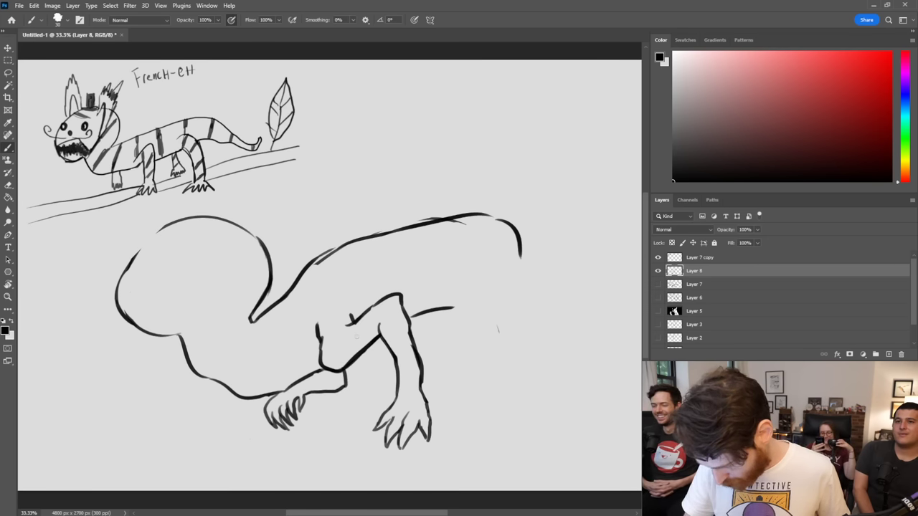
pyautogui.hotkey('ctrl', 'z')
pyautogui.hotkey('ctrl', 'z')
pyautogui.moveTo(303, 396); pyautogui.dragTo(335, 373)
pyautogui.hotkey('ctrl', 'z')
pyautogui.hotkey('ctrl', 'z')
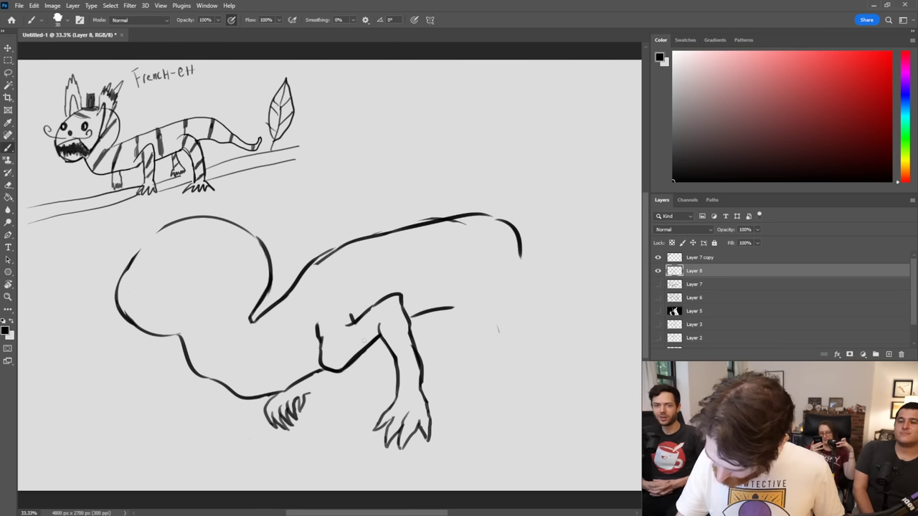
# Step: Select the far front foot and shift it slightly lower, away from the chest line
pyautogui.press('l')
pyautogui.moveTo(310, 395)
pyautogui.mouseDown()
pyautogui.moveTo(255, 426)
pyautogui.moveTo(325, 432)
pyautogui.moveTo(314, 390)
pyautogui.moveTo(314, 411)
pyautogui.mouseUp()
pyautogui.press('v')
pyautogui.click(8, 61)
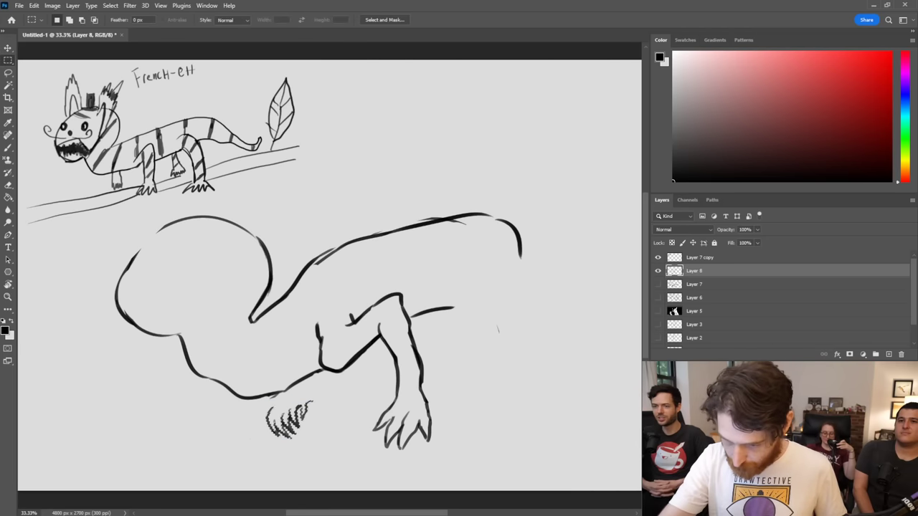
pyautogui.click(8, 147)
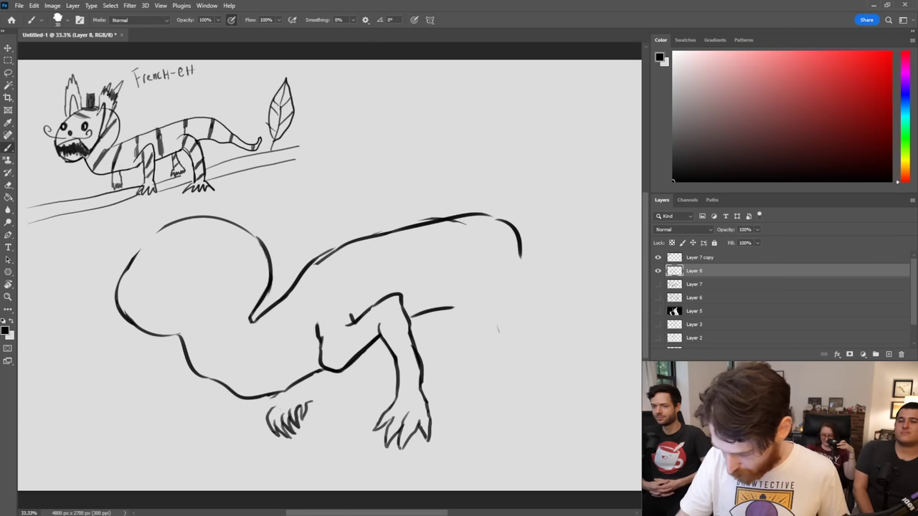
# Step: Draw the far front leg's two edges slanting from below the near leg's elbow down to the clawed foot
pyautogui.moveTo(271, 411)
pyautogui.mouseDown()
pyautogui.moveTo(309, 376)
pyautogui.moveTo(327, 393)
pyautogui.moveTo(338, 373)
pyautogui.mouseUp()
pyautogui.hotkey('ctrl', 'z')
pyautogui.hotkey('ctrl', 'z')
pyautogui.hotkey('ctrl', 'z')
pyautogui.hotkey('ctrl', 'z')
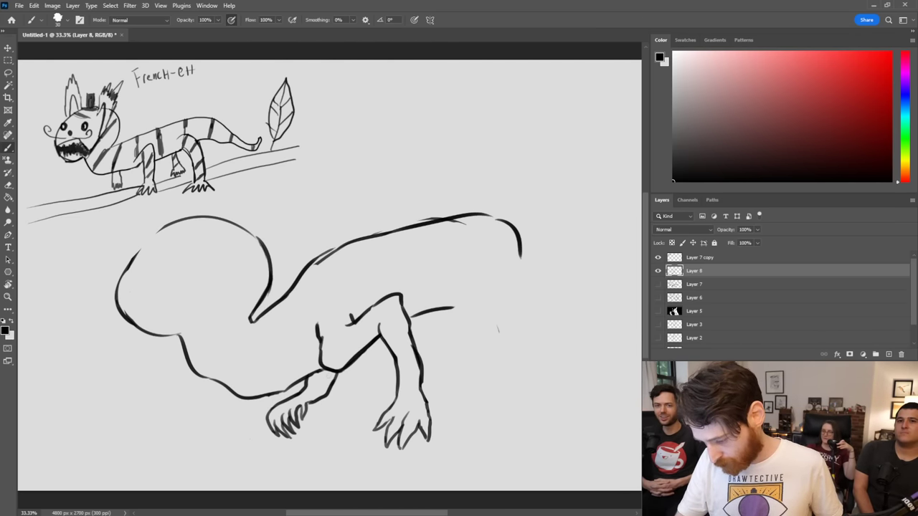
pyautogui.moveTo(330, 388); pyautogui.dragTo(336, 374)
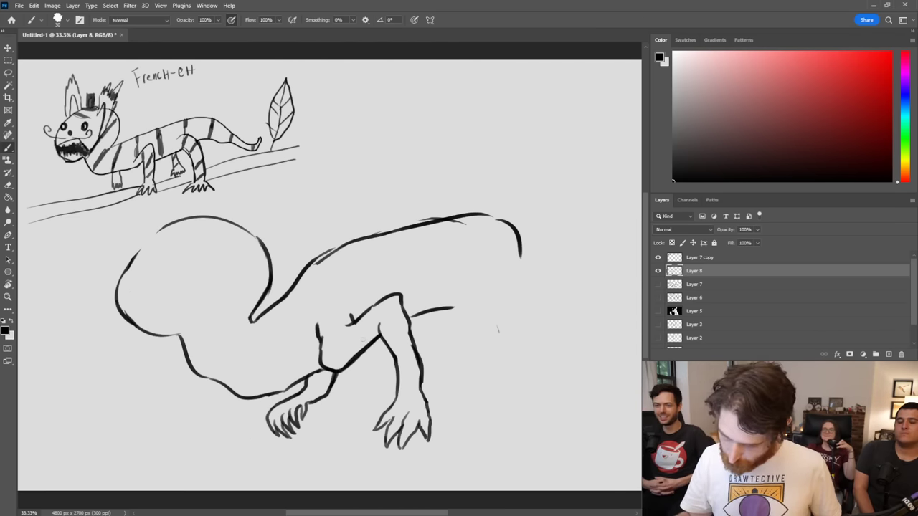
# Step: Lengthen the body by extending the belly line rearward and redrawing the rump curve farther back
pyautogui.moveTo(445, 309); pyautogui.dragTo(477, 315)
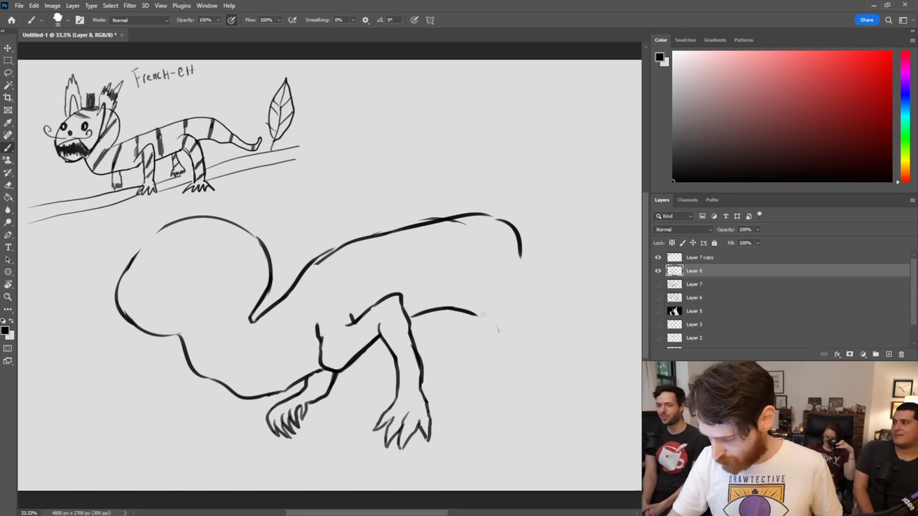
pyautogui.moveTo(508, 228)
pyautogui.mouseDown()
pyautogui.moveTo(520, 252)
pyautogui.moveTo(517, 231)
pyautogui.moveTo(589, 285)
pyautogui.mouseUp()
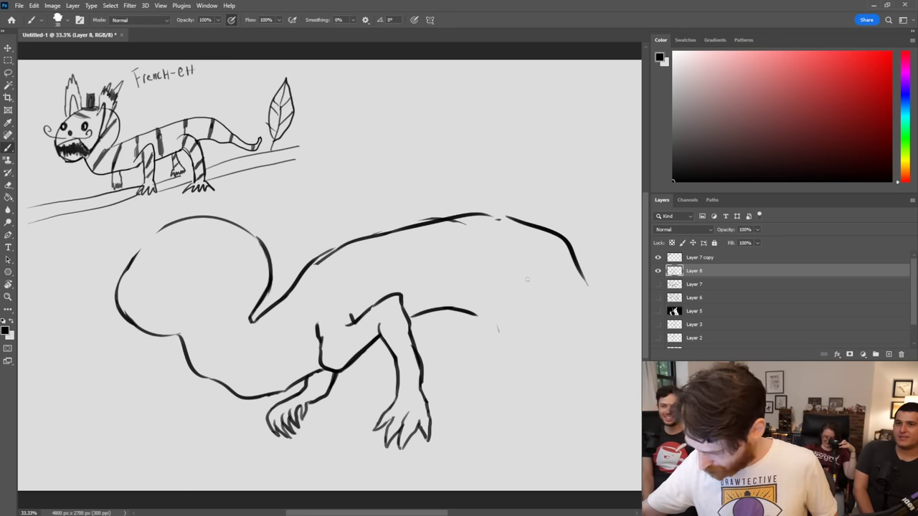
# Step: Draw the near hind leg's arched thigh and inner edge, joining the inner edge to the belly line
pyautogui.moveTo(486, 280); pyautogui.dragTo(539, 310)
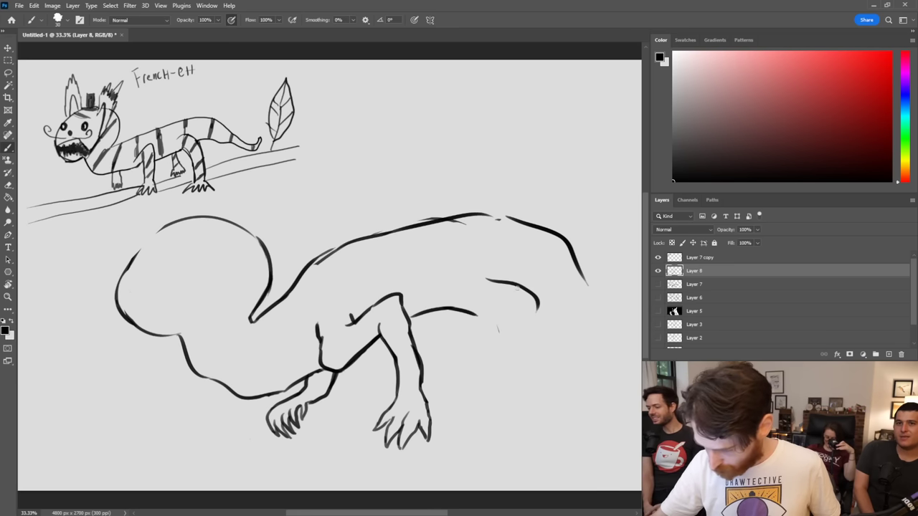
pyautogui.hotkey('ctrl', 'z')
pyautogui.moveTo(481, 284); pyautogui.dragTo(547, 298)
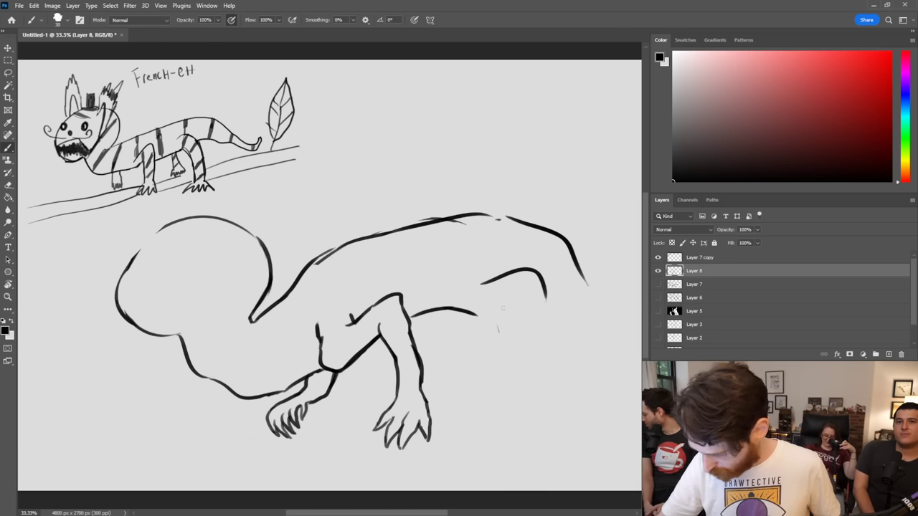
pyautogui.moveTo(493, 315)
pyautogui.mouseDown()
pyautogui.moveTo(517, 312)
pyautogui.moveTo(528, 340)
pyautogui.mouseUp()
pyautogui.moveTo(545, 293)
pyautogui.mouseDown()
pyautogui.moveTo(560, 330)
pyautogui.moveTo(556, 360)
pyautogui.moveTo(530, 373)
pyautogui.mouseUp()
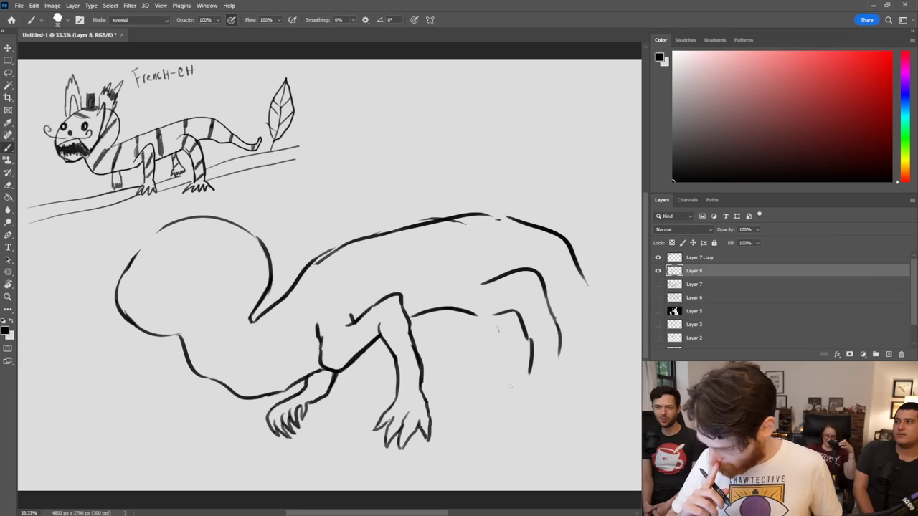
pyautogui.moveTo(472, 314); pyautogui.dragTo(511, 312)
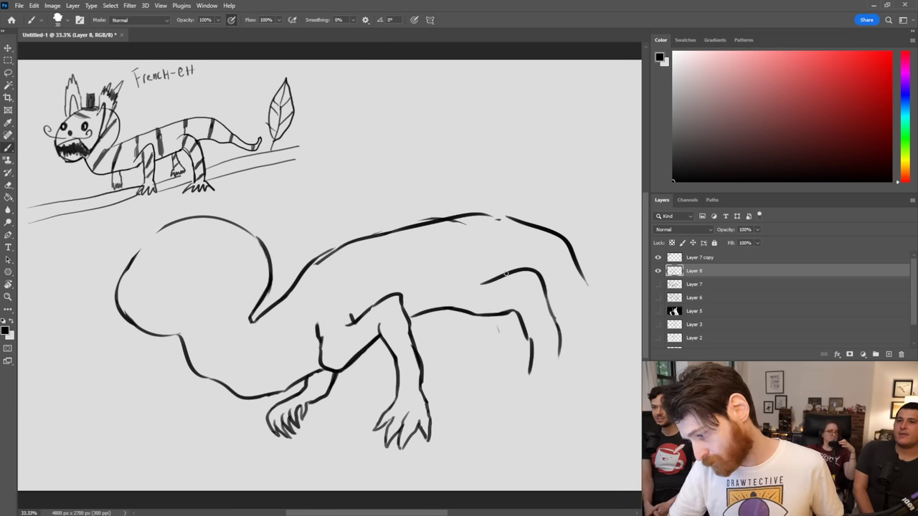
pyautogui.moveTo(475, 279); pyautogui.dragTo(491, 281)
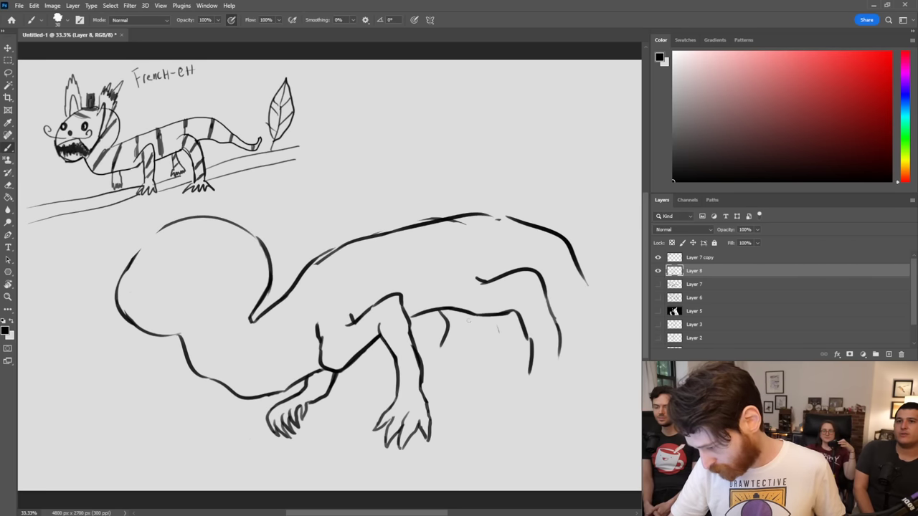
# Step: Sketch the far hind leg's two edges under the belly and finish the near hind leg with a clawed foot
pyautogui.moveTo(440, 311)
pyautogui.mouseDown()
pyautogui.moveTo(459, 356)
pyautogui.moveTo(441, 354)
pyautogui.moveTo(432, 370)
pyautogui.mouseUp()
pyautogui.moveTo(460, 348); pyautogui.dragTo(460, 369)
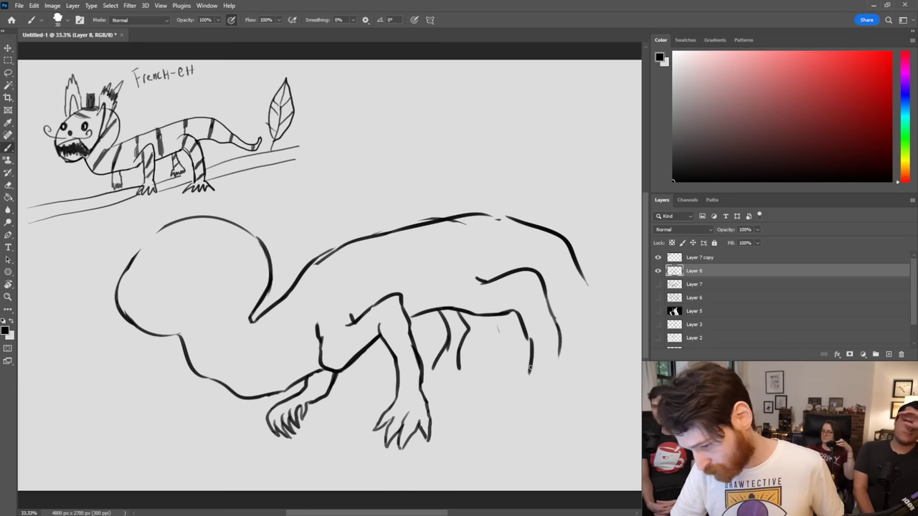
pyautogui.moveTo(530, 359)
pyautogui.mouseDown()
pyautogui.moveTo(512, 400)
pyautogui.moveTo(498, 399)
pyautogui.moveTo(486, 416)
pyautogui.moveTo(517, 402)
pyautogui.moveTo(510, 424)
pyautogui.moveTo(534, 409)
pyautogui.moveTo(532, 418)
pyautogui.mouseUp()
pyautogui.moveTo(543, 399)
pyautogui.mouseDown()
pyautogui.moveTo(545, 415)
pyautogui.moveTo(557, 398)
pyautogui.moveTo(571, 411)
pyautogui.moveTo(559, 347)
pyautogui.moveTo(527, 334)
pyautogui.moveTo(535, 351)
pyautogui.mouseUp()
pyautogui.moveTo(547, 297); pyautogui.dragTo(559, 334)
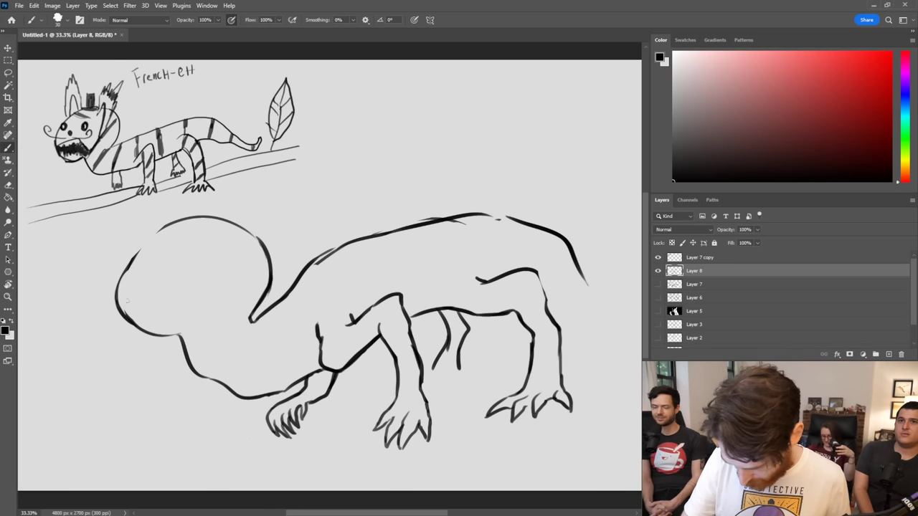
# Step: Open the mouth by drawing its upper edge with jagged teeth across the head and erasing the old chin outline
pyautogui.moveTo(117, 302)
pyautogui.mouseDown()
pyautogui.moveTo(185, 278)
pyautogui.moveTo(205, 295)
pyautogui.moveTo(213, 323)
pyautogui.mouseUp()
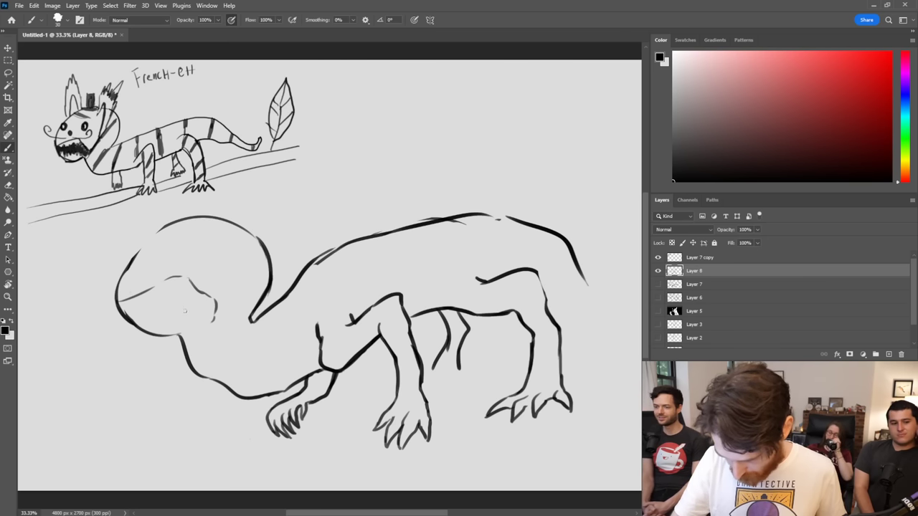
pyautogui.moveTo(142, 335); pyautogui.dragTo(188, 337)
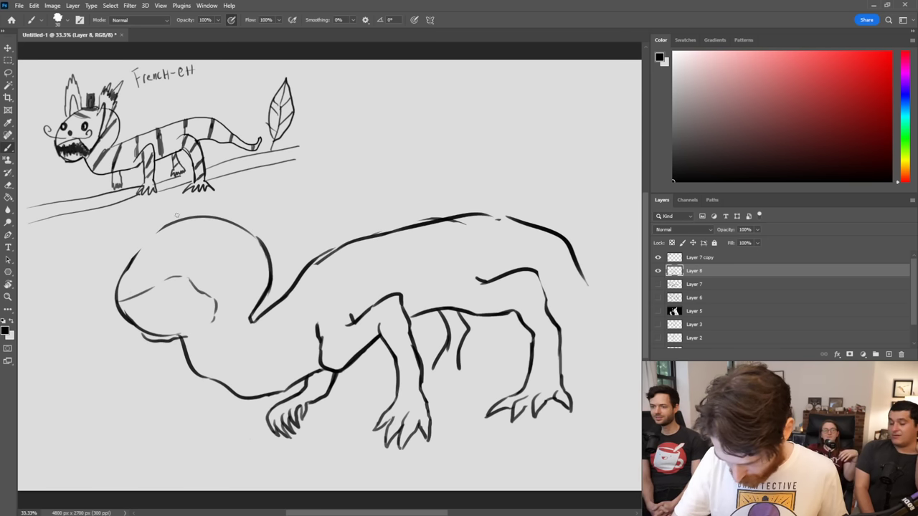
pyautogui.moveTo(118, 306)
pyautogui.mouseDown()
pyautogui.moveTo(134, 327)
pyautogui.moveTo(175, 338)
pyautogui.moveTo(121, 315)
pyautogui.mouseUp()
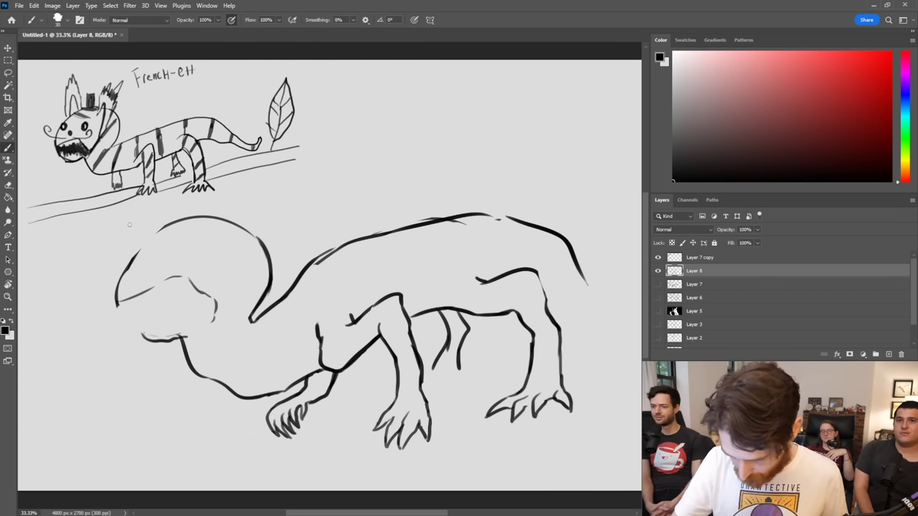
pyautogui.moveTo(122, 302)
pyautogui.mouseDown()
pyautogui.moveTo(131, 314)
pyautogui.moveTo(150, 307)
pyautogui.moveTo(153, 293)
pyautogui.moveTo(163, 302)
pyautogui.moveTo(167, 288)
pyautogui.moveTo(185, 303)
pyautogui.moveTo(198, 290)
pyautogui.moveTo(170, 278)
pyautogui.mouseUp()
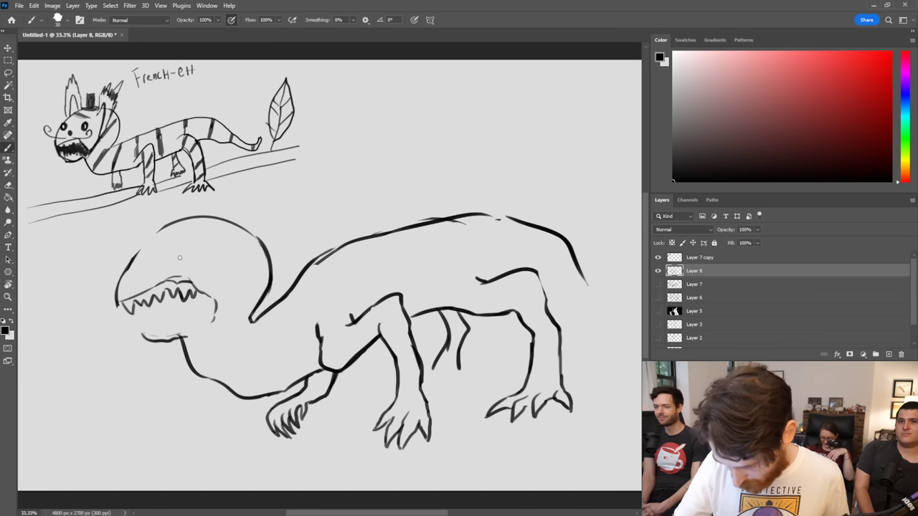
# Step: Replace the short chin line with a lower jaw set farther down, drawing curved lips and jagged front teeth
pyautogui.moveTo(134, 339)
pyautogui.mouseDown()
pyautogui.moveTo(132, 318)
pyautogui.moveTo(142, 333)
pyautogui.mouseUp()
pyautogui.hotkey('ctrl', 'z')
pyautogui.hotkey('ctrl', 'z')
pyautogui.hotkey('ctrl', 'z')
pyautogui.hotkey('ctrl', 'z')
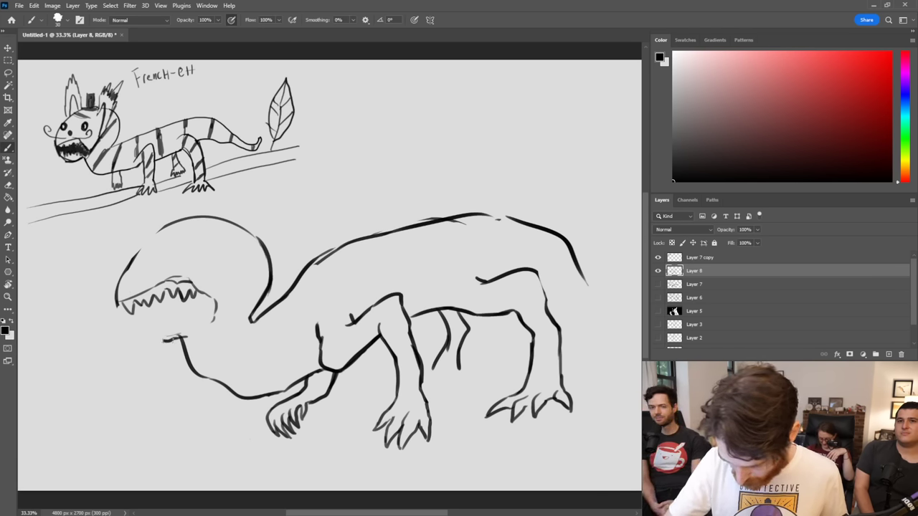
pyautogui.moveTo(137, 348)
pyautogui.mouseDown()
pyautogui.moveTo(133, 327)
pyautogui.moveTo(144, 345)
pyautogui.mouseUp()
pyautogui.hotkey('ctrl', 'z')
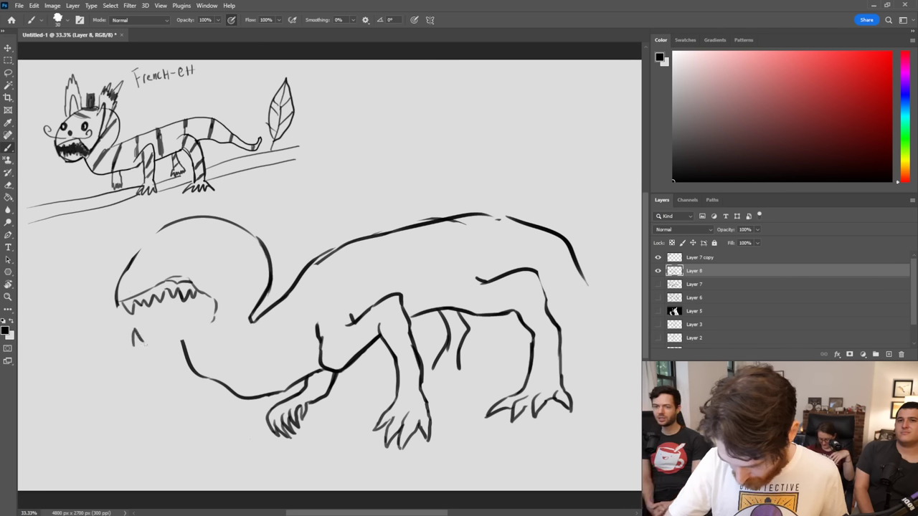
pyautogui.moveTo(147, 332)
pyautogui.mouseDown()
pyautogui.moveTo(152, 343)
pyautogui.moveTo(158, 323)
pyautogui.moveTo(164, 337)
pyautogui.moveTo(169, 324)
pyautogui.moveTo(185, 353)
pyautogui.moveTo(167, 354)
pyautogui.moveTo(208, 343)
pyautogui.mouseUp()
pyautogui.moveTo(148, 352)
pyautogui.mouseDown()
pyautogui.moveTo(177, 344)
pyautogui.moveTo(135, 353)
pyautogui.moveTo(163, 366)
pyautogui.moveTo(169, 357)
pyautogui.moveTo(143, 361)
pyautogui.moveTo(159, 366)
pyautogui.moveTo(222, 352)
pyautogui.mouseUp()
pyautogui.hotkey('ctrl', 'z')
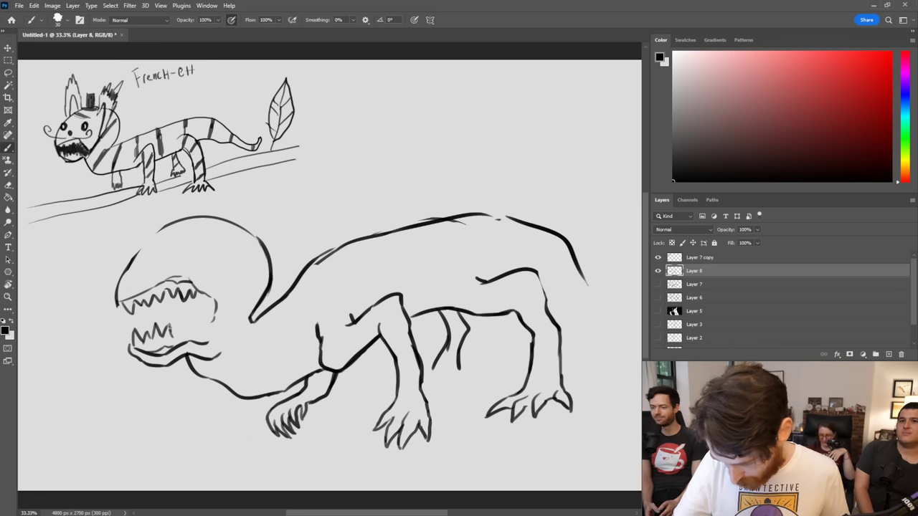
# Step: Touch up the lower front teeth and reshape the snout tip into a small protruding lip
pyautogui.moveTo(170, 325)
pyautogui.mouseDown()
pyautogui.moveTo(173, 337)
pyautogui.moveTo(155, 343)
pyautogui.mouseUp()
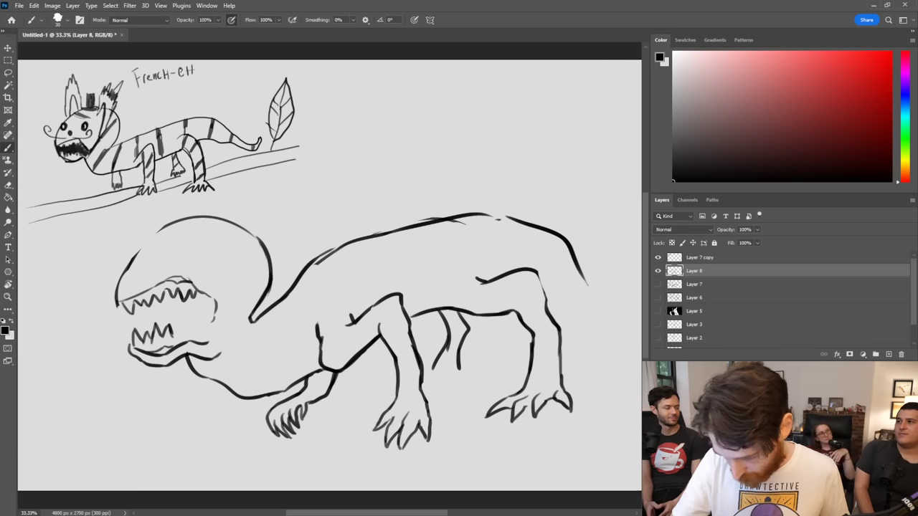
pyautogui.moveTo(117, 305); pyautogui.dragTo(119, 295)
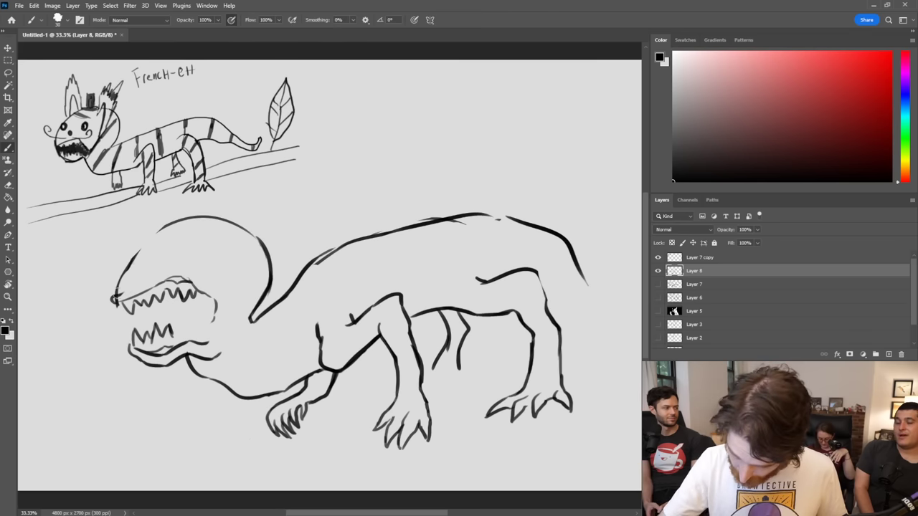
pyautogui.hotkey('ctrl', 'z')
pyautogui.hotkey('ctrl', 'z')
pyautogui.hotkey('ctrl', 'z')
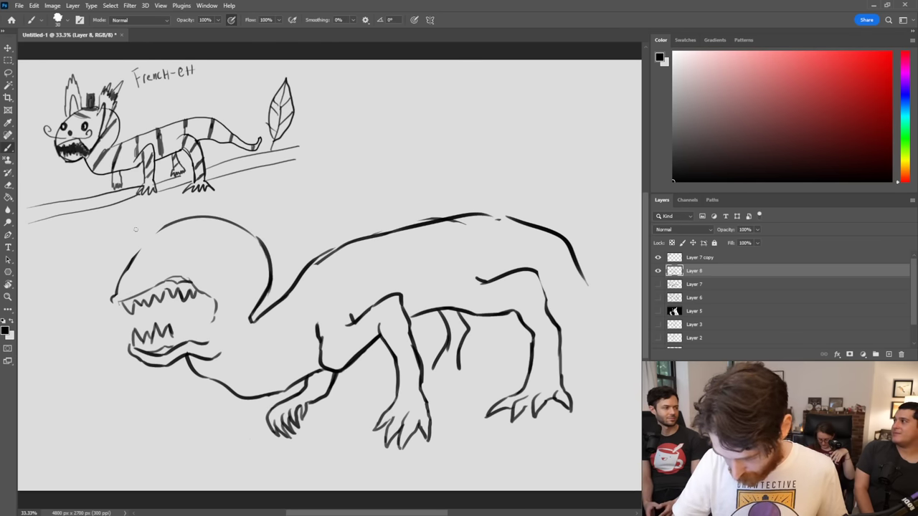
# Step: Continue the lower teeth to the back corner of the mouth and link the upper and lower rows at the front
pyautogui.moveTo(169, 340)
pyautogui.mouseDown()
pyautogui.moveTo(185, 337)
pyautogui.moveTo(189, 319)
pyautogui.moveTo(207, 336)
pyautogui.moveTo(220, 315)
pyautogui.moveTo(210, 341)
pyautogui.moveTo(196, 343)
pyautogui.moveTo(215, 330)
pyautogui.mouseUp()
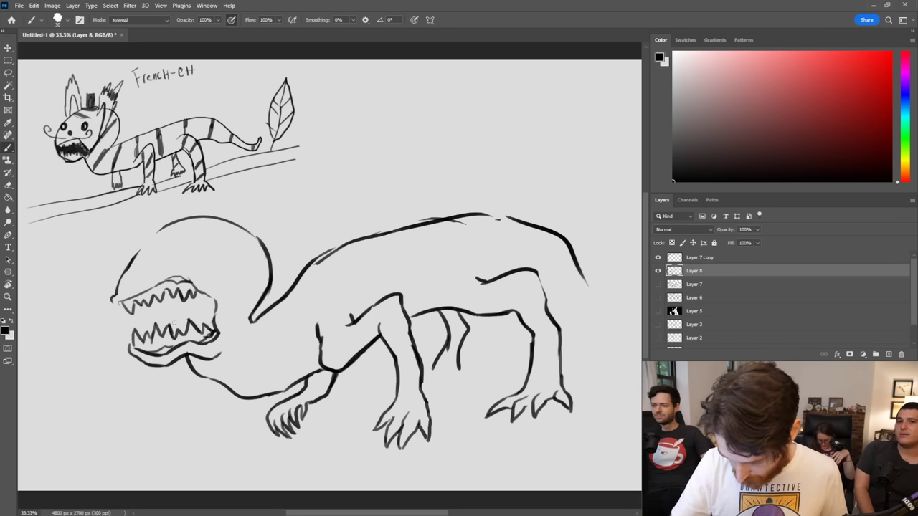
pyautogui.moveTo(134, 309)
pyautogui.mouseDown()
pyautogui.moveTo(145, 318)
pyautogui.moveTo(142, 335)
pyautogui.mouseUp()
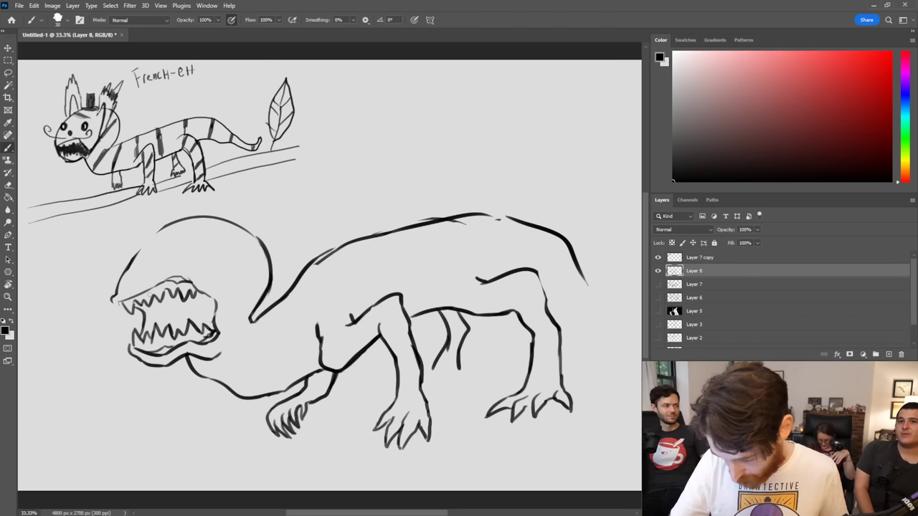
pyautogui.hotkey('ctrl', 'z')
pyautogui.hotkey('ctrl', 'z')
pyautogui.hotkey('ctrl', 'shift', 'z')
pyautogui.hotkey('ctrl', 'shift', 'z')
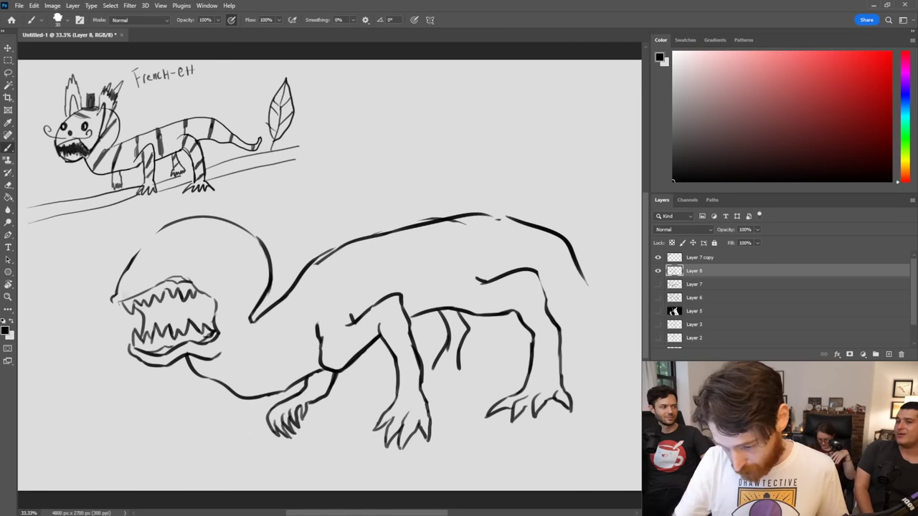
# Step: Draw a filled oval nose above the mouth and thicken the mouth's upper and rear outline
pyautogui.moveTo(112, 300)
pyautogui.mouseDown()
pyautogui.moveTo(122, 304)
pyautogui.moveTo(146, 278)
pyautogui.mouseUp()
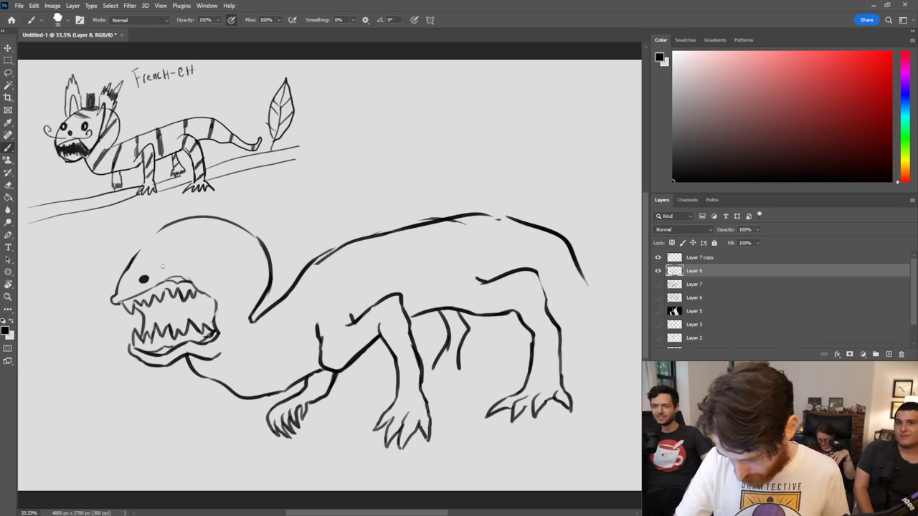
pyautogui.hotkey('ctrl', 'z')
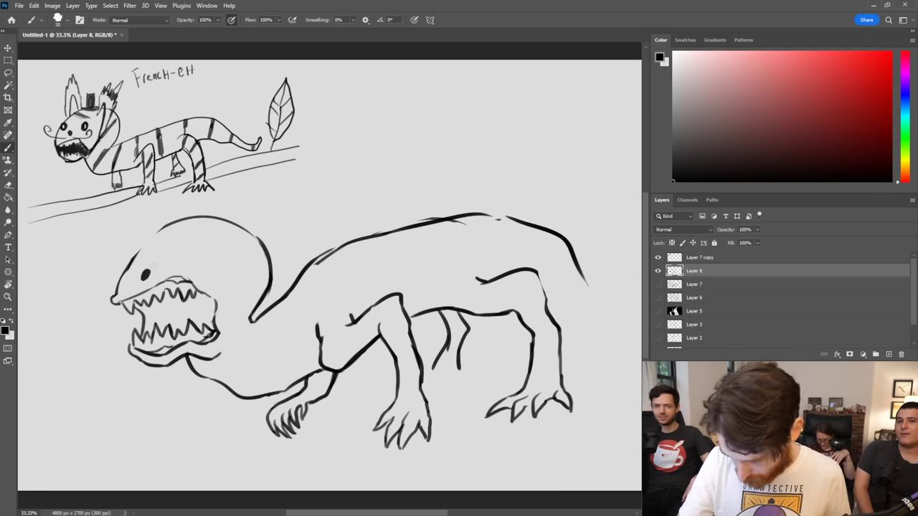
pyautogui.moveTo(142, 280)
pyautogui.mouseDown()
pyautogui.moveTo(194, 281)
pyautogui.moveTo(208, 293)
pyautogui.moveTo(178, 275)
pyautogui.moveTo(163, 284)
pyautogui.moveTo(173, 278)
pyautogui.mouseUp()
pyautogui.hotkey('ctrl', 'z')
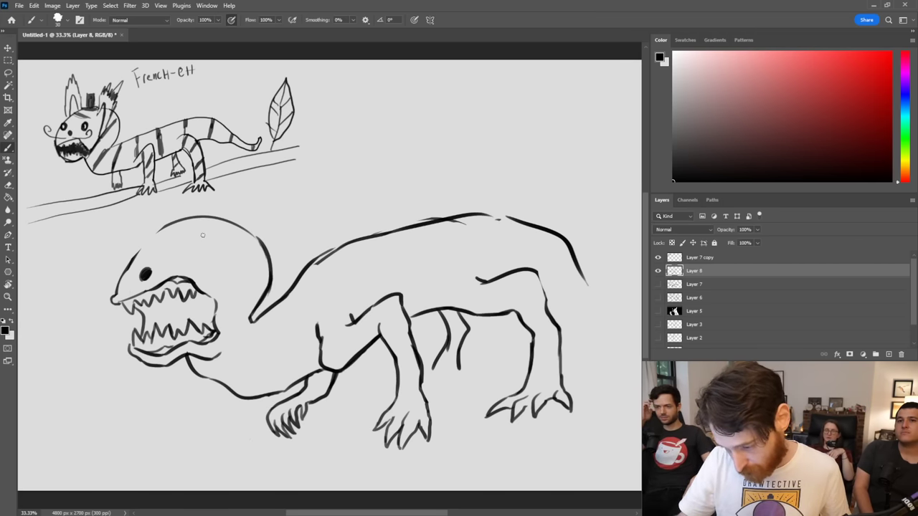
pyautogui.moveTo(195, 288); pyautogui.dragTo(219, 331)
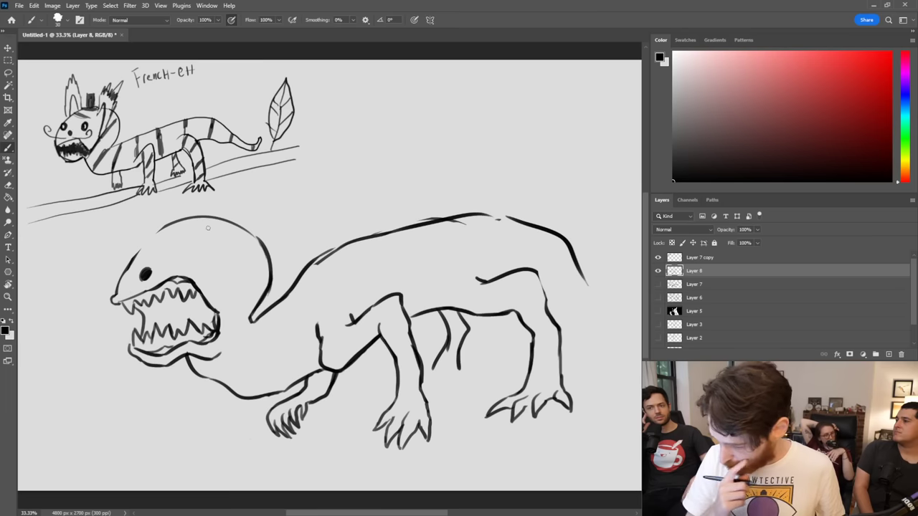
# Step: Draw two oval eyes above the nose and fill them black, leaving small highlights
pyautogui.moveTo(190, 244)
pyautogui.mouseDown()
pyautogui.moveTo(184, 257)
pyautogui.moveTo(200, 254)
pyautogui.moveTo(196, 245)
pyautogui.moveTo(200, 258)
pyautogui.moveTo(192, 242)
pyautogui.moveTo(149, 262)
pyautogui.moveTo(146, 246)
pyautogui.mouseUp()
pyautogui.hotkey('ctrl', 'z')
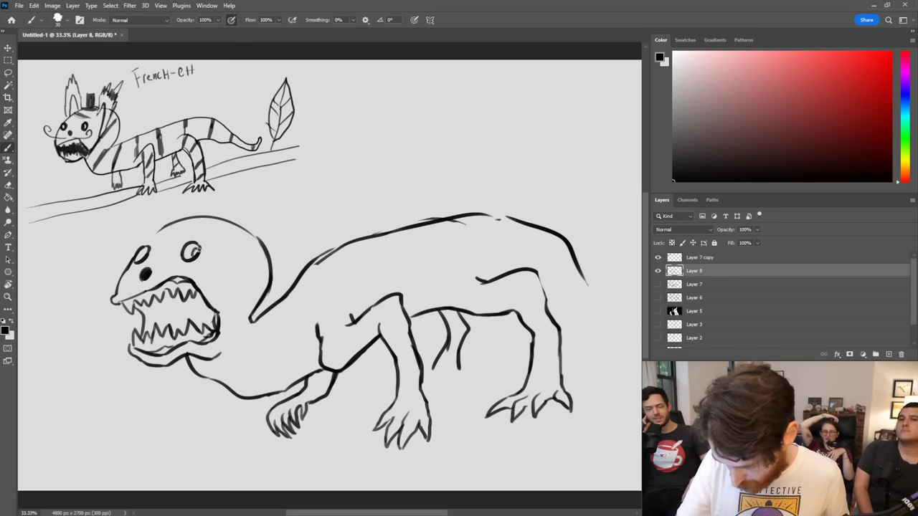
pyautogui.moveTo(193, 249); pyautogui.dragTo(198, 244)
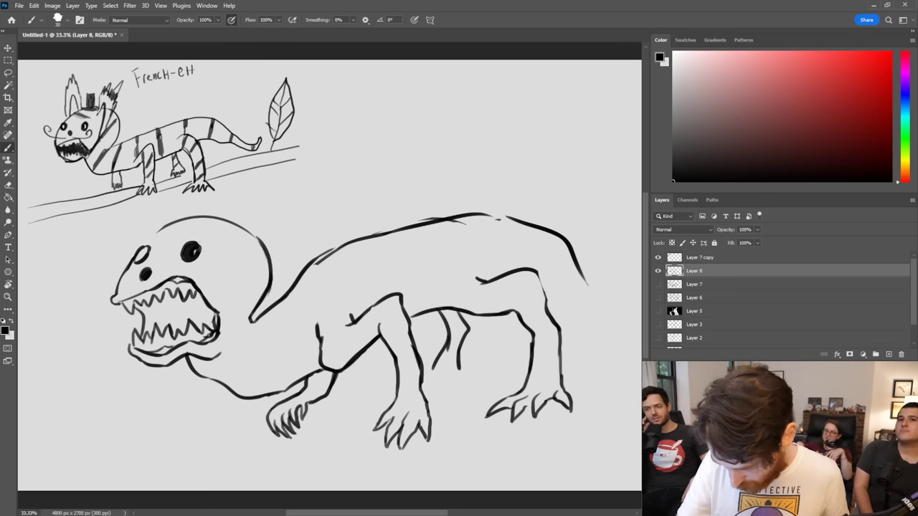
pyautogui.moveTo(139, 256)
pyautogui.mouseDown()
pyautogui.moveTo(144, 249)
pyautogui.moveTo(137, 259)
pyautogui.mouseUp()
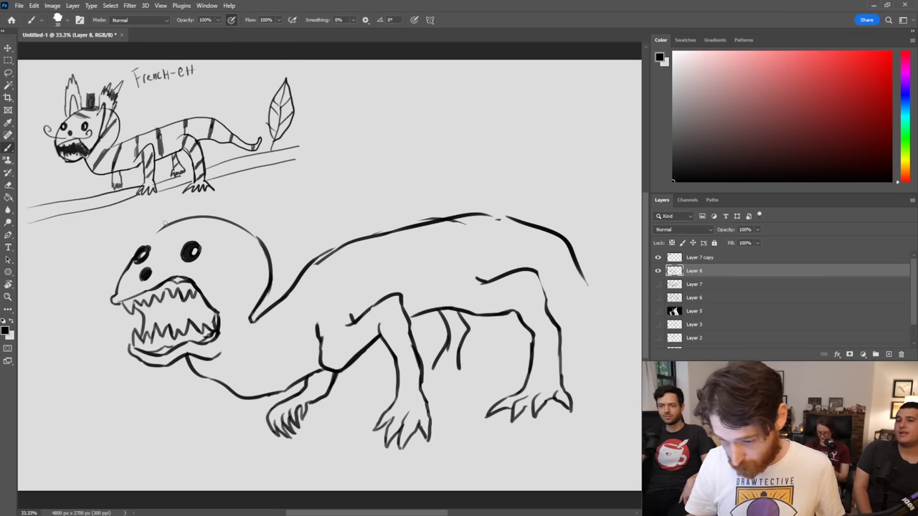
# Step: Draw a moustache with a curled end on each side of the nose and fill the open mouth black behind the teeth
pyautogui.moveTo(156, 277)
pyautogui.mouseDown()
pyautogui.moveTo(233, 266)
pyautogui.moveTo(218, 263)
pyautogui.mouseUp()
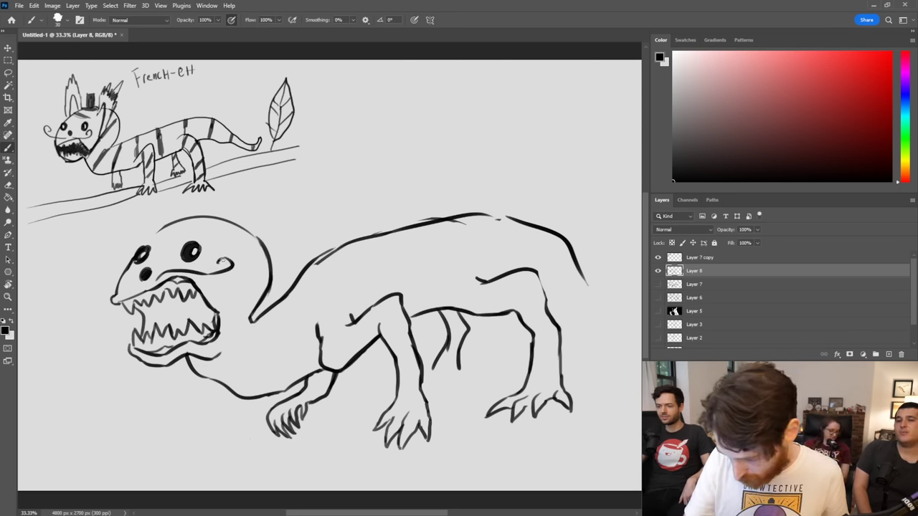
pyautogui.moveTo(135, 288)
pyautogui.mouseDown()
pyautogui.moveTo(94, 288)
pyautogui.moveTo(91, 263)
pyautogui.moveTo(94, 277)
pyautogui.moveTo(123, 277)
pyautogui.mouseUp()
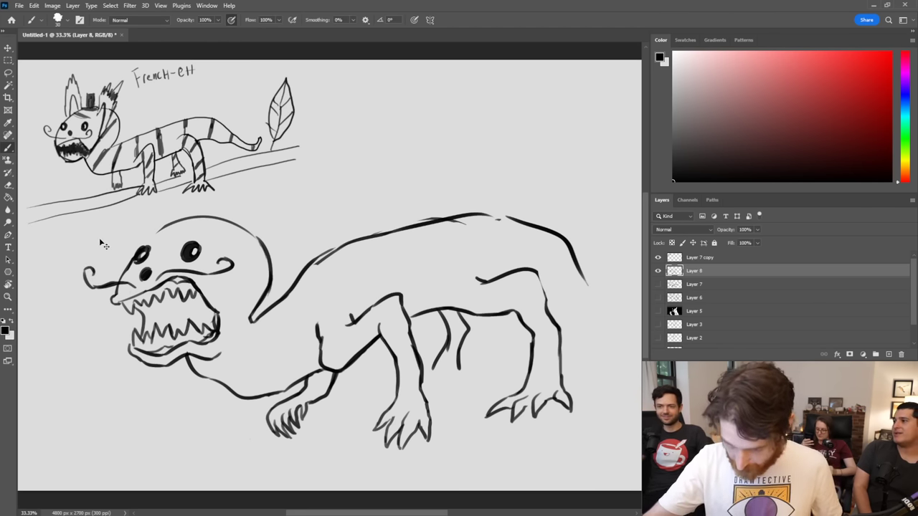
pyautogui.moveTo(96, 288)
pyautogui.mouseDown()
pyautogui.moveTo(174, 268)
pyautogui.moveTo(214, 273)
pyautogui.mouseUp()
pyautogui.hotkey('ctrl', 'z')
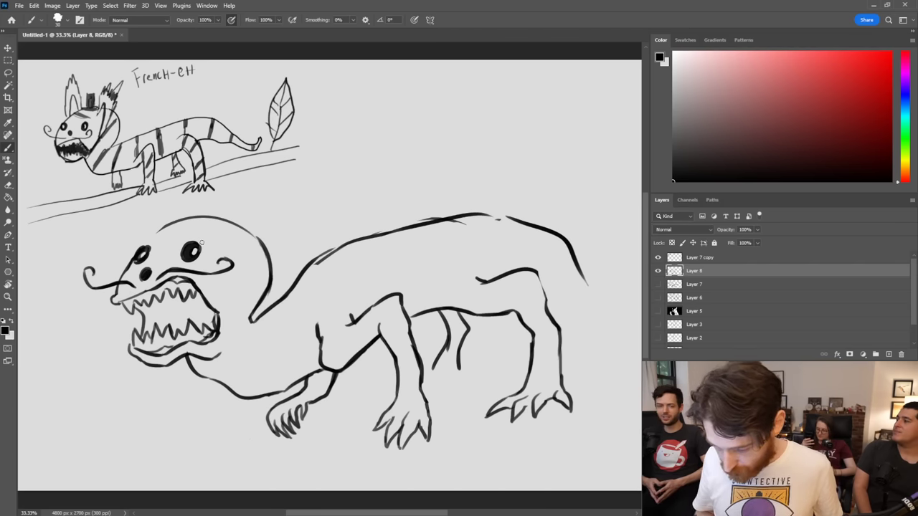
pyautogui.moveTo(142, 336)
pyautogui.mouseDown()
pyautogui.moveTo(146, 320)
pyautogui.moveTo(134, 304)
pyautogui.moveTo(152, 320)
pyautogui.moveTo(213, 307)
pyautogui.moveTo(216, 327)
pyautogui.moveTo(198, 296)
pyautogui.moveTo(204, 309)
pyautogui.moveTo(190, 296)
pyautogui.moveTo(194, 306)
pyautogui.moveTo(180, 312)
pyautogui.moveTo(181, 295)
pyautogui.moveTo(168, 292)
pyautogui.moveTo(171, 307)
pyautogui.moveTo(153, 302)
pyautogui.moveTo(154, 326)
pyautogui.moveTo(155, 305)
pyautogui.moveTo(163, 319)
pyautogui.moveTo(165, 308)
pyautogui.moveTo(175, 307)
pyautogui.moveTo(171, 316)
pyautogui.moveTo(195, 299)
pyautogui.mouseUp()
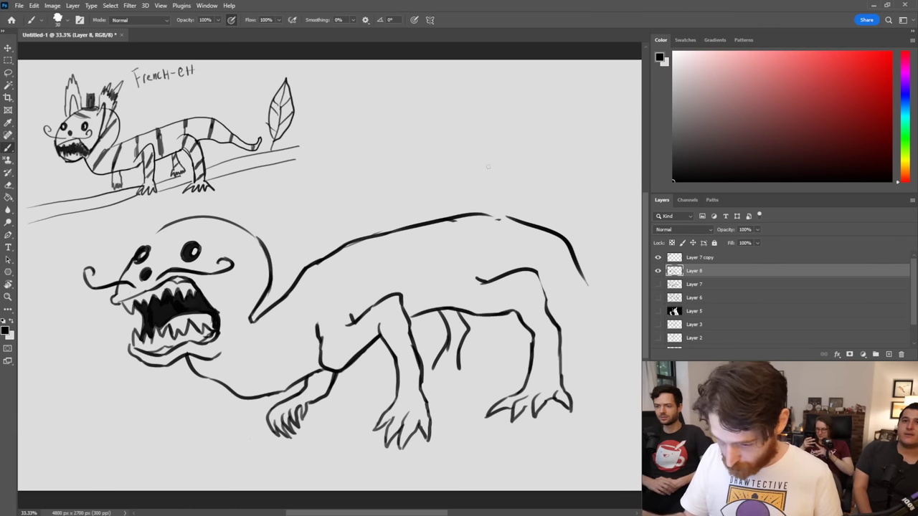
# Step: Draw the near ear at the back of the head with a jagged furry outline and a pointed inner ear
pyautogui.moveTo(241, 231)
pyautogui.mouseDown()
pyautogui.moveTo(266, 204)
pyautogui.moveTo(251, 262)
pyautogui.mouseUp()
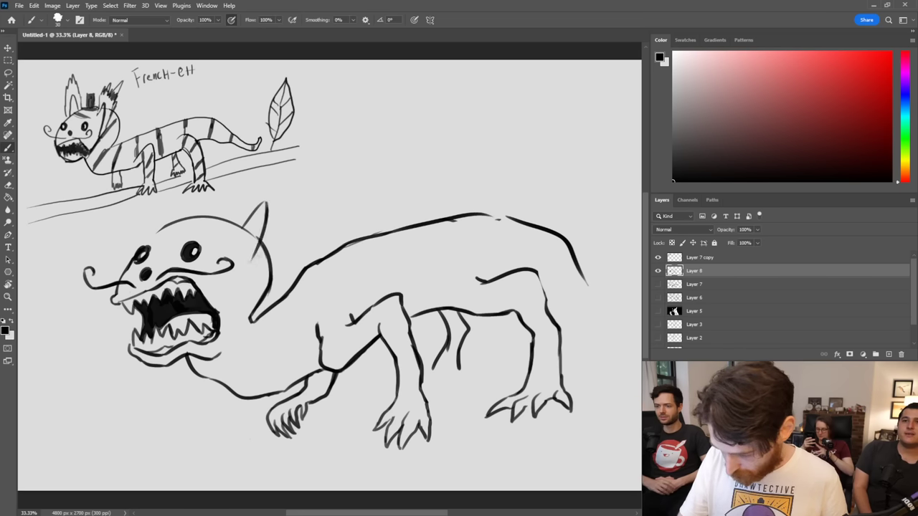
pyautogui.moveTo(234, 223)
pyautogui.mouseDown()
pyautogui.moveTo(273, 176)
pyautogui.moveTo(283, 172)
pyautogui.moveTo(266, 194)
pyautogui.moveTo(301, 164)
pyautogui.moveTo(289, 214)
pyautogui.moveTo(304, 213)
pyautogui.moveTo(262, 274)
pyautogui.mouseUp()
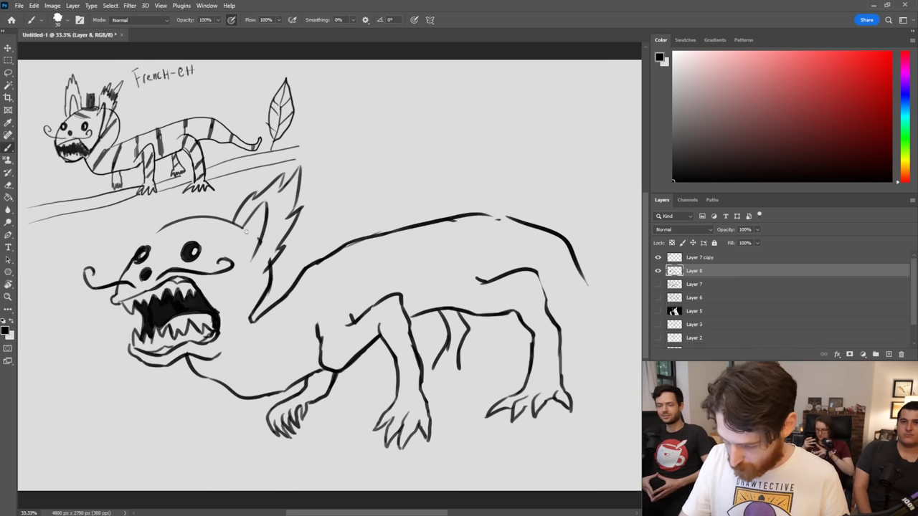
pyautogui.moveTo(246, 229); pyautogui.dragTo(249, 268)
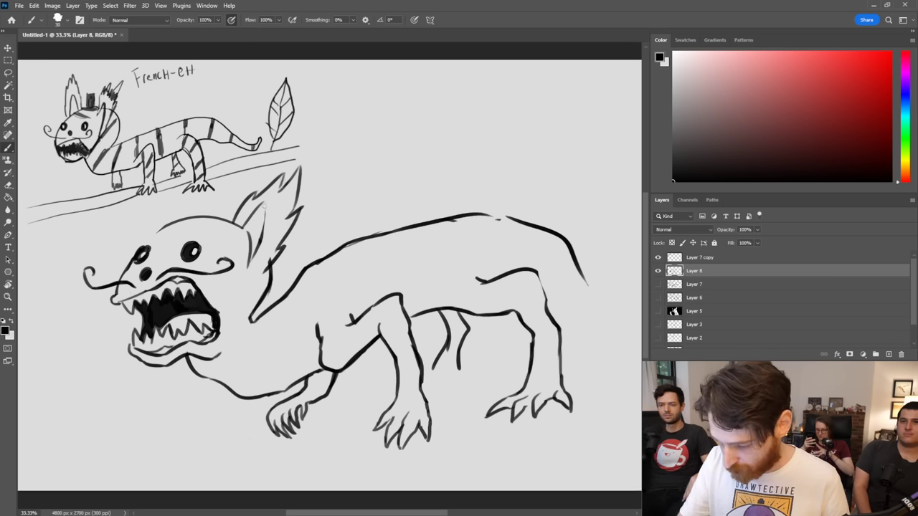
pyautogui.moveTo(264, 205)
pyautogui.mouseDown()
pyautogui.moveTo(270, 198)
pyautogui.moveTo(262, 239)
pyautogui.mouseUp()
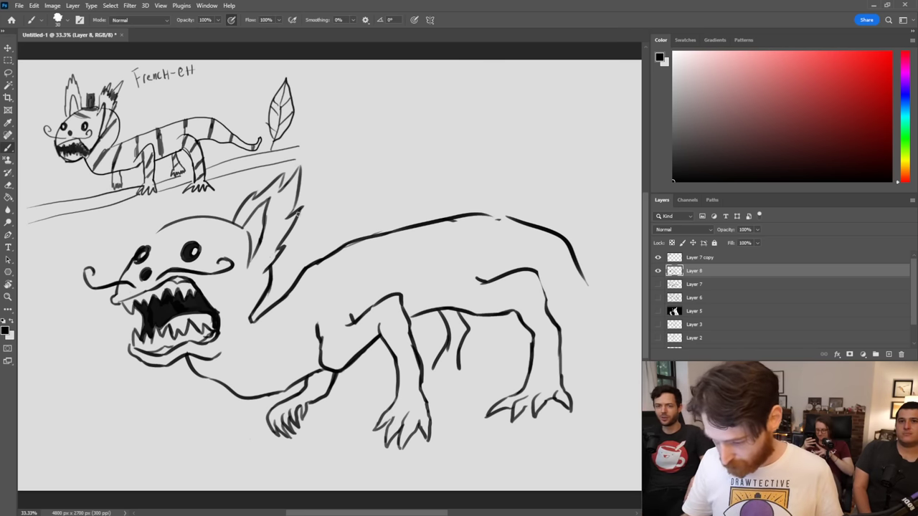
# Step: Shift the whole creature slightly down the canvas and draw the jagged outline of the far ear
pyautogui.press('v')
pyautogui.moveTo(465, 303)
pyautogui.mouseDown()
pyautogui.moveTo(466, 320)
pyautogui.moveTo(479, 307)
pyautogui.mouseUp()
pyautogui.press('b')
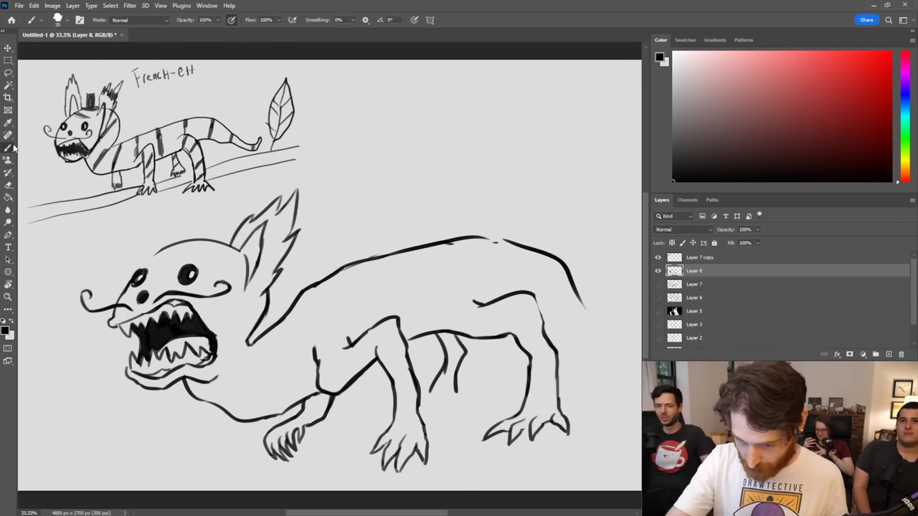
pyautogui.moveTo(144, 258)
pyautogui.mouseDown()
pyautogui.moveTo(173, 194)
pyautogui.moveTo(179, 214)
pyautogui.mouseUp()
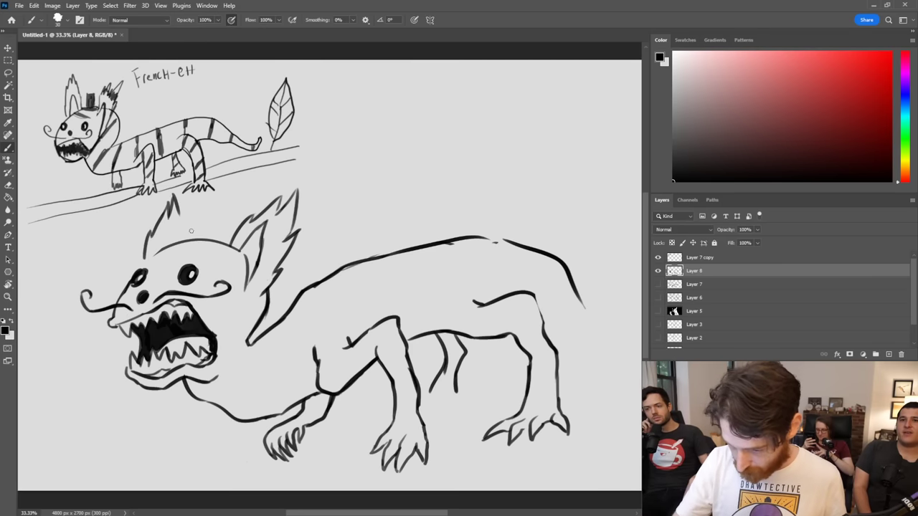
# Step: Draw a small top hat with a curved brim between the ears and fill its crown black
pyautogui.moveTo(178, 234); pyautogui.dragTo(241, 241)
pyautogui.hotkey('ctrl', 'z')
pyautogui.hotkey('ctrl', 'z')
pyautogui.moveTo(176, 243)
pyautogui.mouseDown()
pyautogui.moveTo(225, 231)
pyautogui.moveTo(224, 241)
pyautogui.moveTo(216, 233)
pyautogui.moveTo(207, 238)
pyautogui.moveTo(219, 235)
pyautogui.mouseUp()
pyautogui.hotkey('ctrl', 'z')
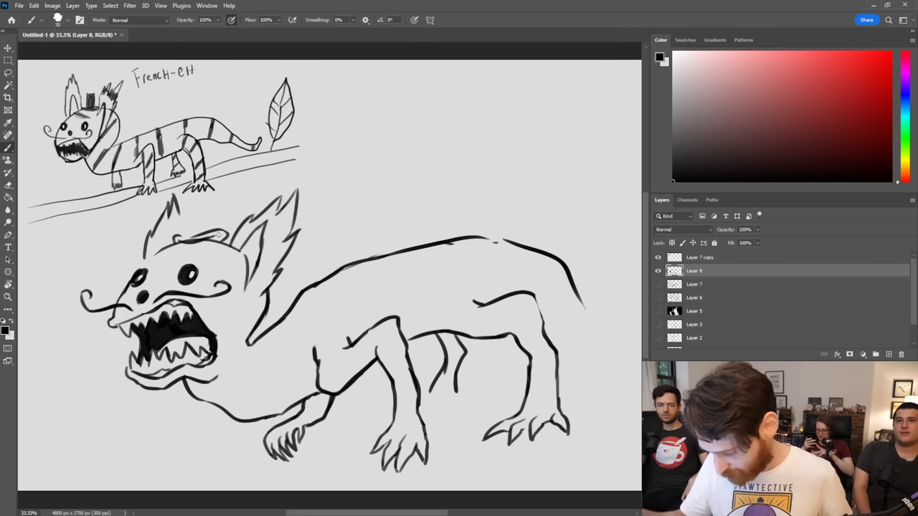
pyautogui.hotkey('ctrl', 'z')
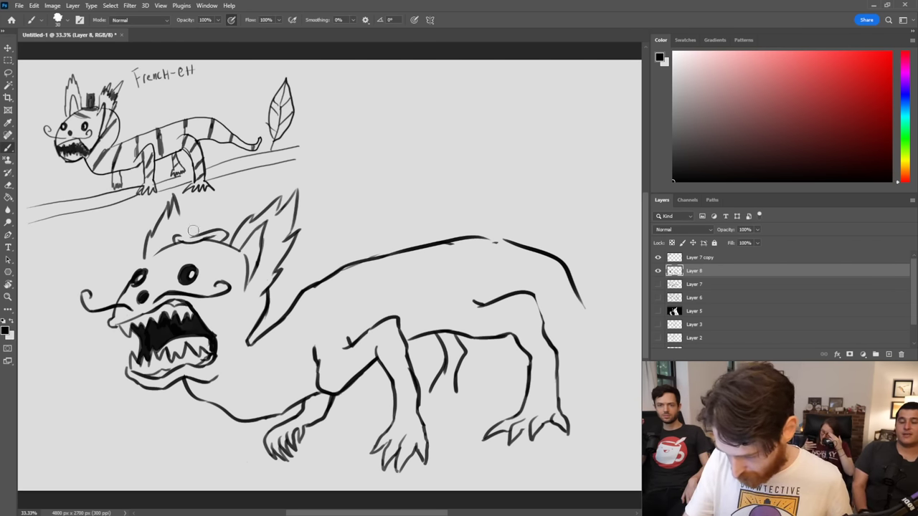
pyautogui.moveTo(183, 234)
pyautogui.mouseDown()
pyautogui.moveTo(187, 209)
pyautogui.moveTo(220, 208)
pyautogui.moveTo(217, 229)
pyautogui.moveTo(189, 237)
pyautogui.moveTo(212, 226)
pyautogui.moveTo(219, 208)
pyautogui.moveTo(209, 208)
pyautogui.mouseUp()
pyautogui.hotkey('ctrl', 'z')
pyautogui.hotkey('ctrl', 'z')
pyautogui.hotkey('ctrl', 'z')
pyautogui.hotkey('ctrl', 'z')
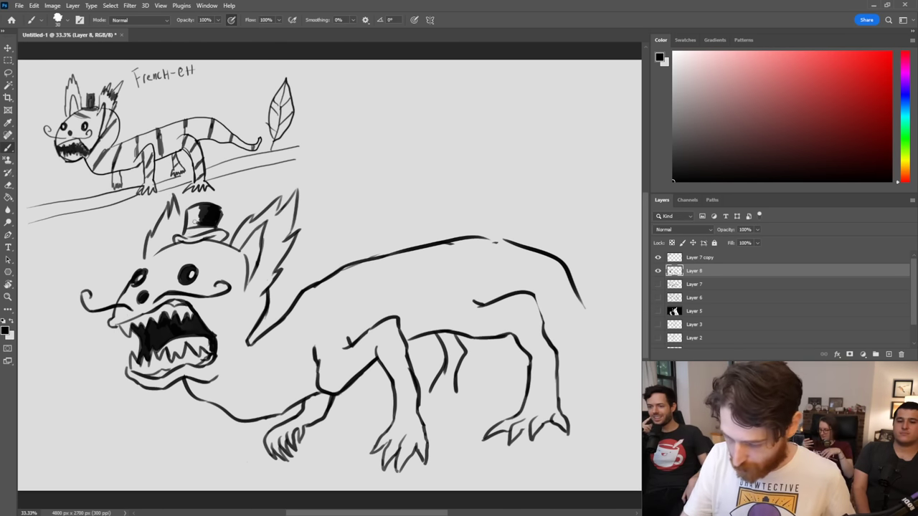
pyautogui.moveTo(195, 222)
pyautogui.mouseDown()
pyautogui.moveTo(210, 215)
pyautogui.moveTo(192, 225)
pyautogui.moveTo(202, 218)
pyautogui.moveTo(187, 212)
pyautogui.mouseUp()
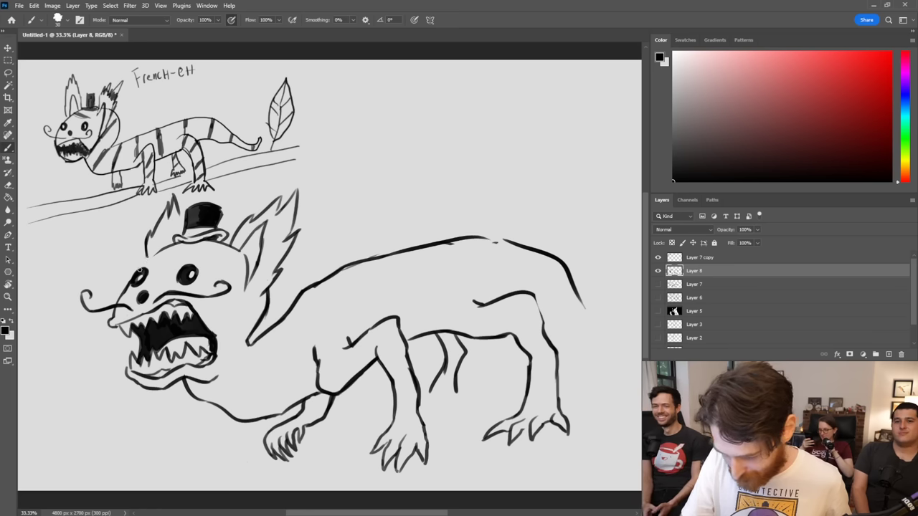
# Step: Add the inner line of the far ear and draw jagged cheek fur below the near ear
pyautogui.moveTo(156, 255); pyautogui.dragTo(167, 226)
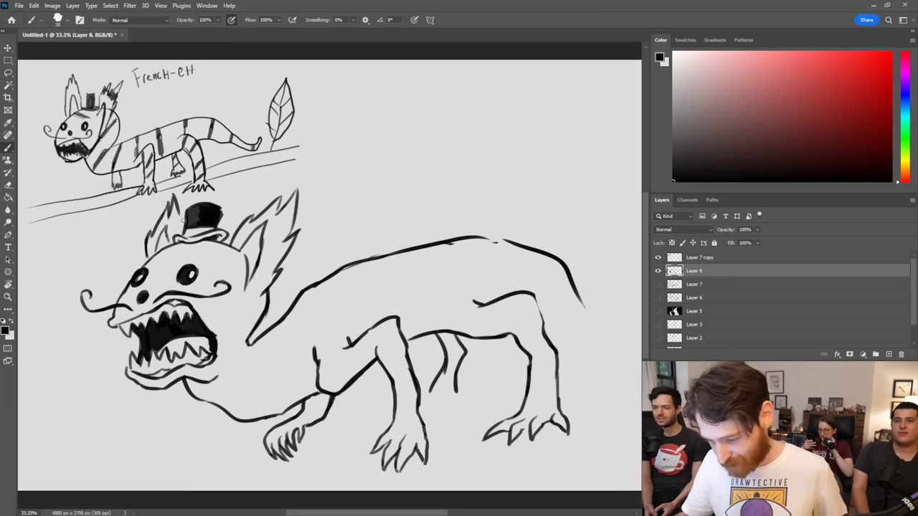
pyautogui.moveTo(263, 294)
pyautogui.mouseDown()
pyautogui.moveTo(242, 313)
pyautogui.moveTo(258, 325)
pyautogui.mouseUp()
pyautogui.hotkey('ctrl', 'z')
pyautogui.hotkey('ctrl', 'z')
pyautogui.moveTo(265, 296)
pyautogui.mouseDown()
pyautogui.moveTo(238, 328)
pyautogui.moveTo(254, 309)
pyautogui.mouseUp()
pyautogui.hotkey('ctrl', 'z')
pyautogui.moveTo(254, 310); pyautogui.dragTo(235, 328)
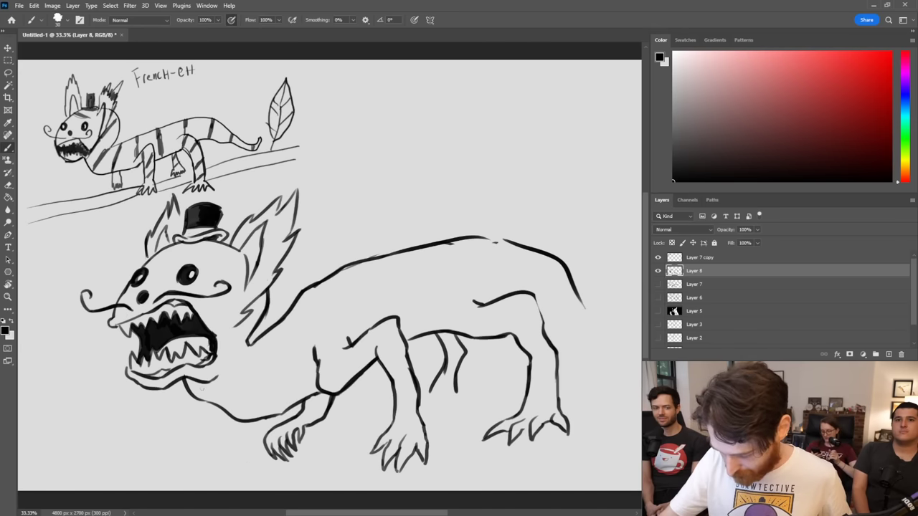
# Step: Touch up the throat and jaw lines below the mouth and strengthen the upper outline of the near hind leg
pyautogui.moveTo(199, 398); pyautogui.dragTo(229, 415)
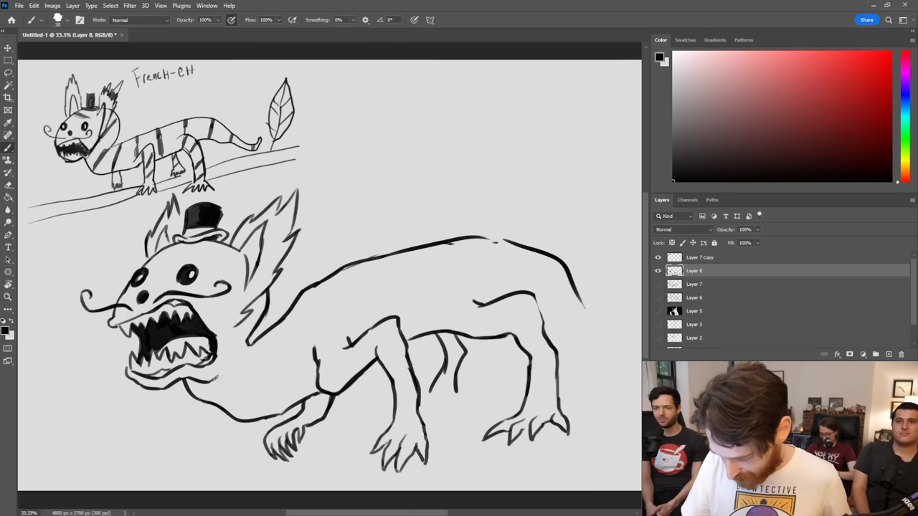
pyautogui.hotkey('ctrl', 'z')
pyautogui.hotkey('ctrl', 'z')
pyautogui.moveTo(213, 380); pyautogui.dragTo(223, 367)
pyautogui.hotkey('ctrl', 'z')
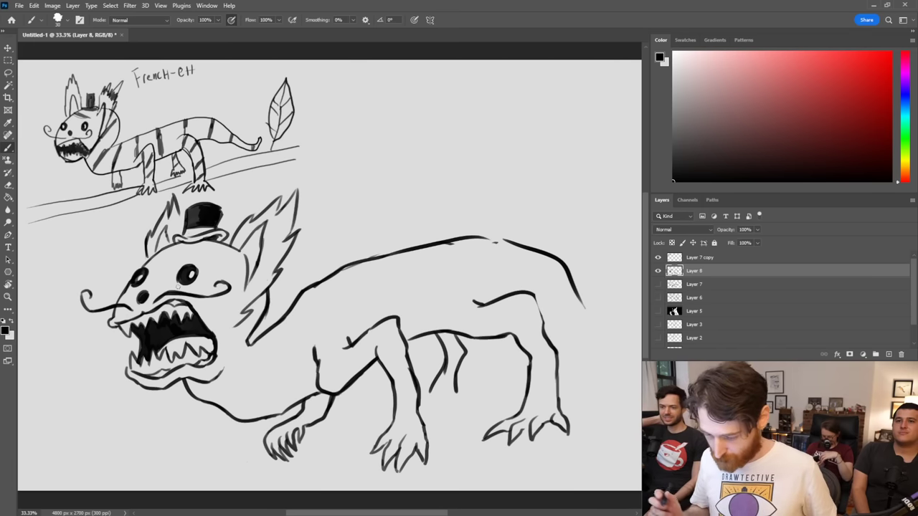
pyautogui.moveTo(535, 295); pyautogui.dragTo(544, 325)
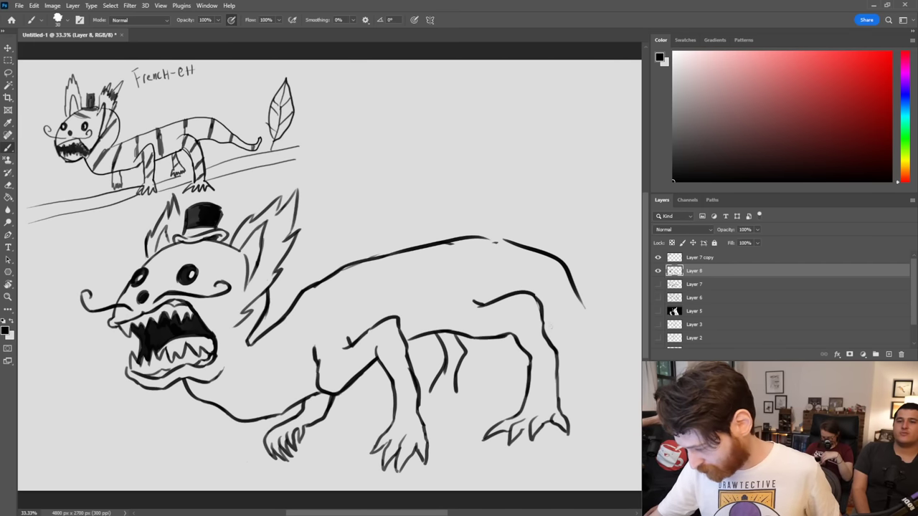
# Step: Scale the creature layer down to 93.95% and move it to the left to free space for a tail
pyautogui.hotkey('ctrl', 't')
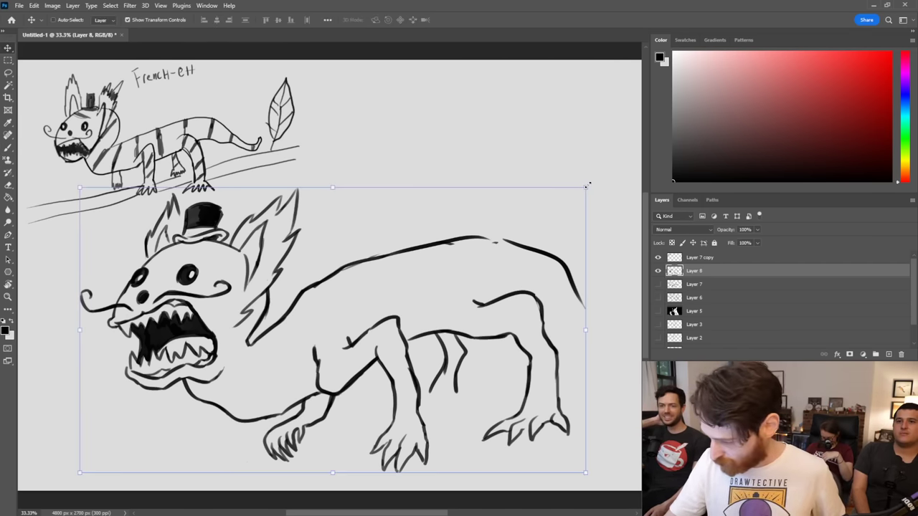
pyautogui.moveTo(585, 193); pyautogui.dragTo(550, 203)
pyautogui.moveTo(511, 248); pyautogui.dragTo(493, 248)
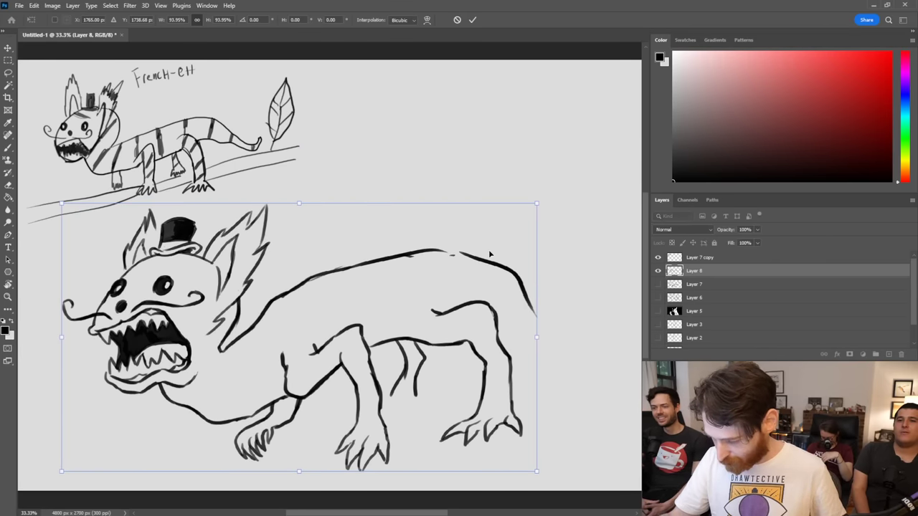
pyautogui.press('Return')
# Step: Replace the old rump line with a back line that runs into a long tail curling upward at its end
pyautogui.click(8, 148)
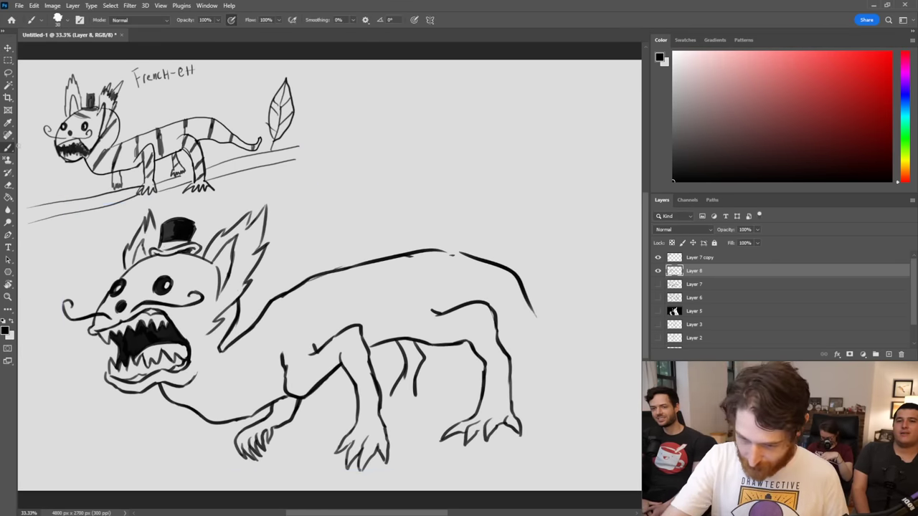
pyautogui.moveTo(455, 260)
pyautogui.mouseDown()
pyautogui.moveTo(480, 263)
pyautogui.moveTo(527, 304)
pyautogui.moveTo(518, 313)
pyautogui.mouseUp()
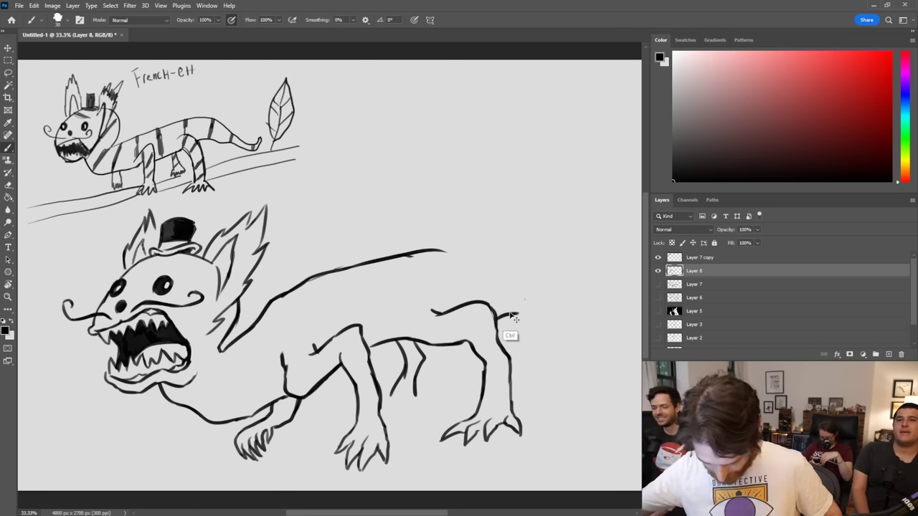
pyautogui.hotkey('ctrl', 'z')
pyautogui.moveTo(498, 328); pyautogui.dragTo(534, 329)
pyautogui.moveTo(454, 250); pyautogui.dragTo(525, 272)
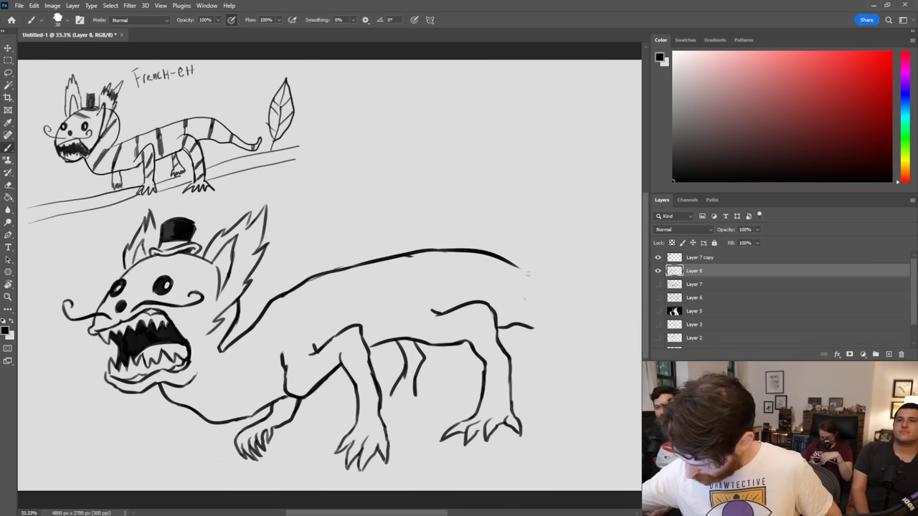
pyautogui.hotkey('ctrl', 'z')
pyautogui.moveTo(442, 249)
pyautogui.mouseDown()
pyautogui.moveTo(544, 279)
pyautogui.moveTo(605, 346)
pyautogui.moveTo(623, 328)
pyautogui.mouseUp()
pyautogui.moveTo(562, 302)
pyautogui.mouseDown()
pyautogui.moveTo(586, 326)
pyautogui.moveTo(606, 326)
pyautogui.moveTo(613, 299)
pyautogui.moveTo(594, 252)
pyautogui.moveTo(621, 293)
pyautogui.mouseUp()
pyautogui.hotkey('ctrl', 'z')
pyautogui.moveTo(591, 261)
pyautogui.mouseDown()
pyautogui.moveTo(636, 313)
pyautogui.moveTo(632, 293)
pyautogui.moveTo(627, 341)
pyautogui.moveTo(587, 346)
pyautogui.mouseUp()
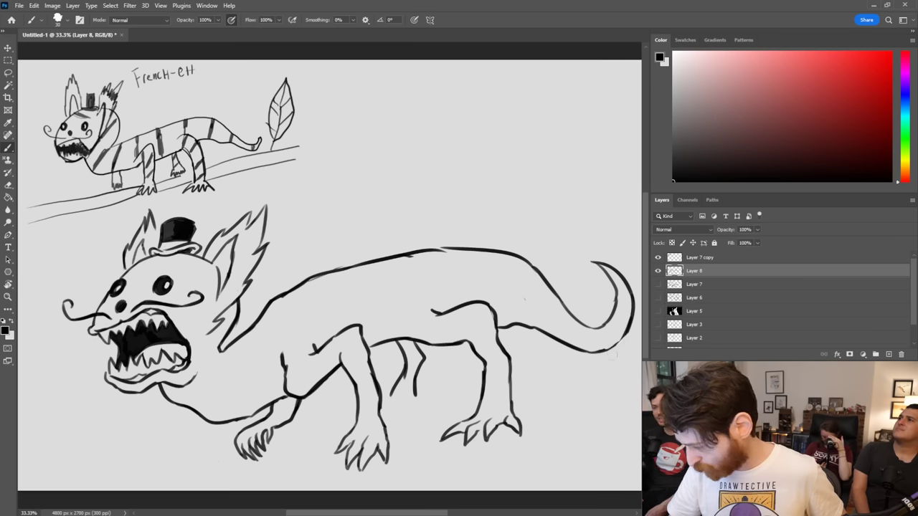
# Step: Remove the inner line of the tail's tip and redraw the tail's underside from the hind leg to the curl
pyautogui.hotkey('ctrl', 'z')
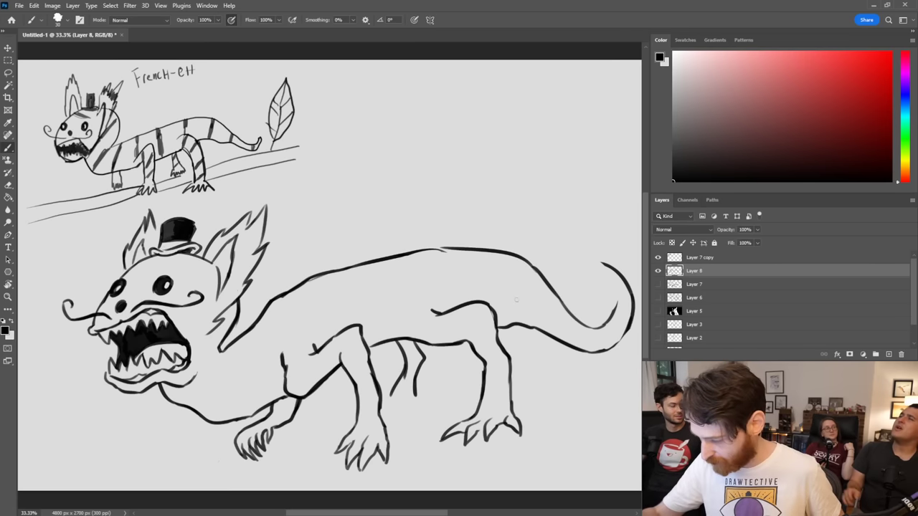
pyautogui.hotkey('ctrl', 'z')
pyautogui.hotkey('ctrl', 'z')
pyautogui.hotkey('ctrl', 'z')
pyautogui.hotkey('ctrl', 'z')
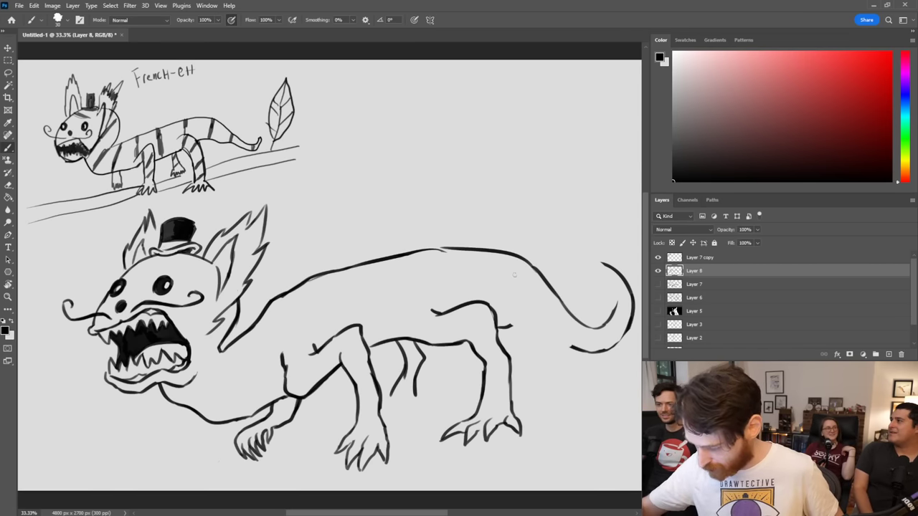
pyautogui.moveTo(507, 327); pyautogui.dragTo(572, 350)
pyautogui.hotkey('ctrl', 'z')
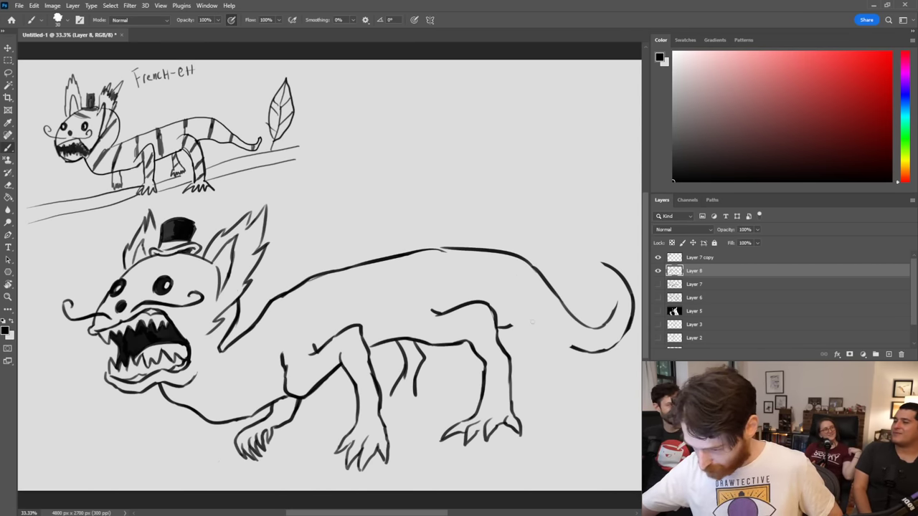
pyautogui.moveTo(508, 327); pyautogui.dragTo(577, 352)
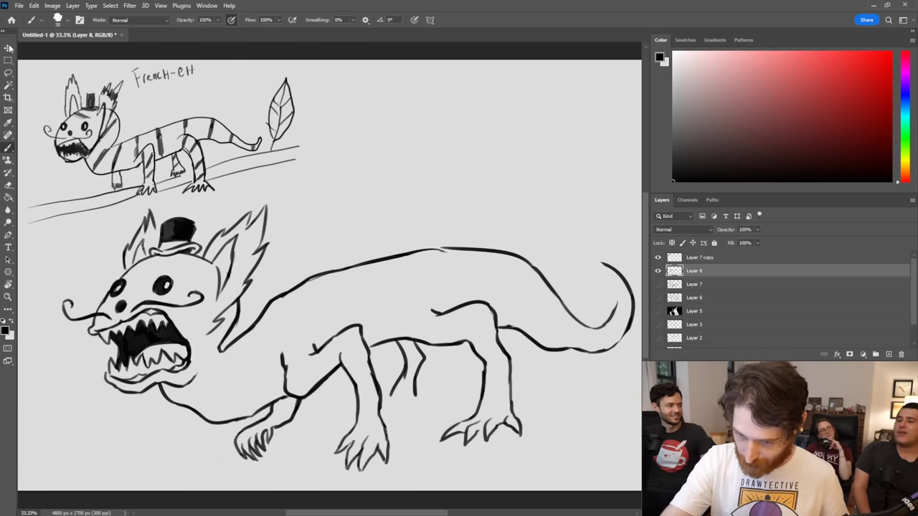
# Step: Scale the creature layer down to 95.80% and move it slightly up and to the left
pyautogui.hotkey('ctrl', 't')
pyautogui.moveTo(629, 207); pyautogui.dragTo(610, 216)
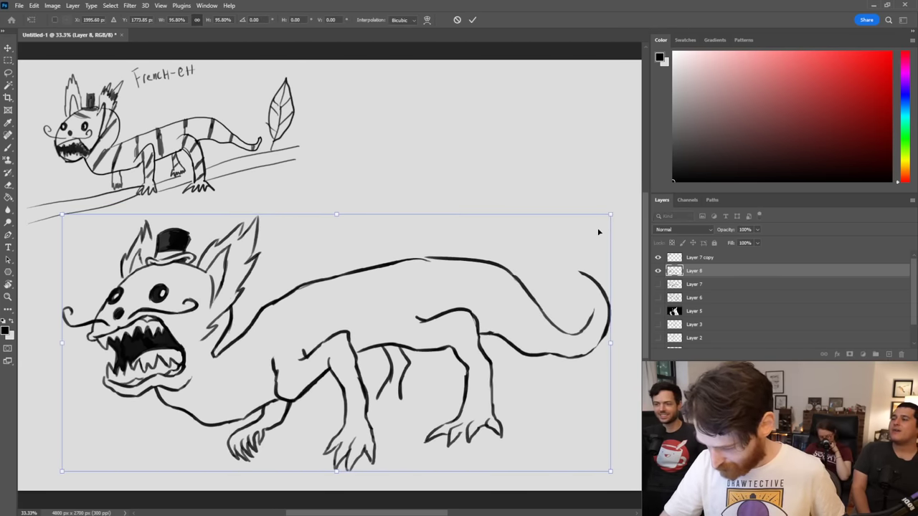
pyautogui.moveTo(562, 264); pyautogui.dragTo(541, 258)
pyautogui.press('Return')
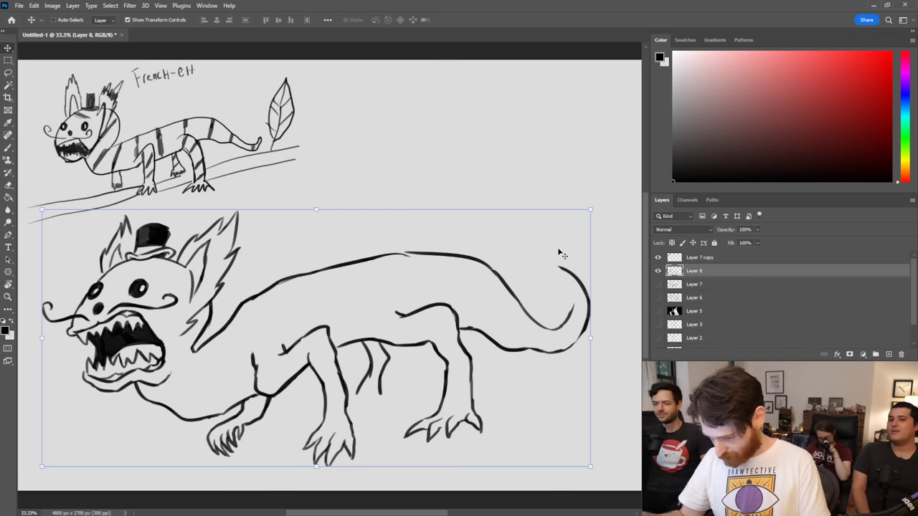
# Step: Redraw the rear of the back line with the brush as a smooth, fuller curve running over the rump into the tail
pyautogui.press('b')
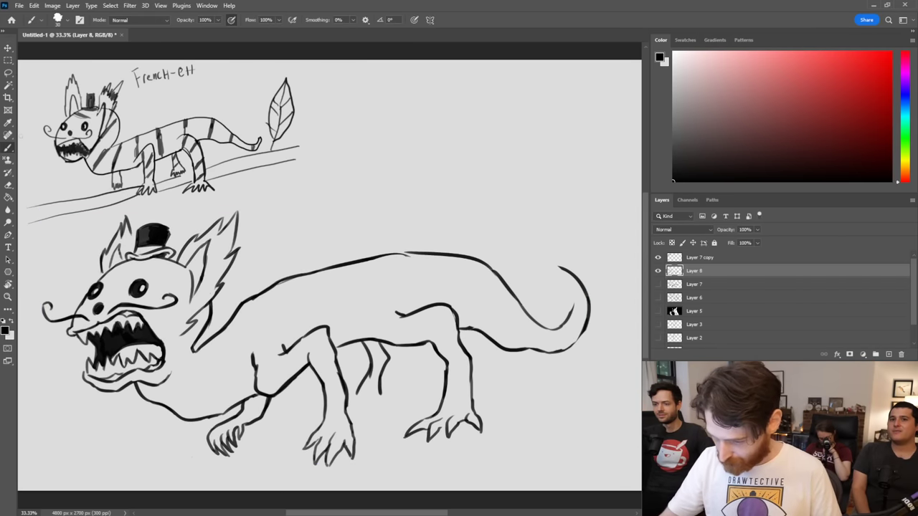
pyautogui.moveTo(402, 258)
pyautogui.mouseDown()
pyautogui.moveTo(454, 252)
pyautogui.moveTo(506, 283)
pyautogui.mouseUp()
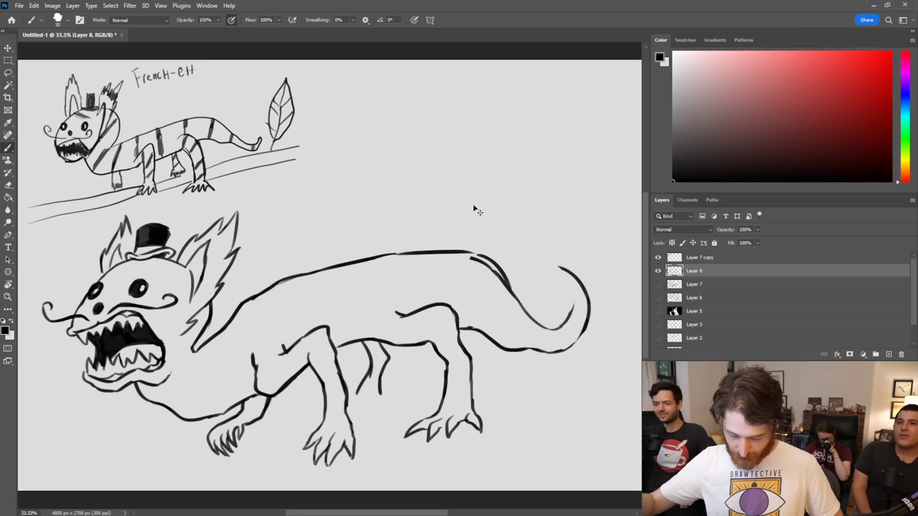
pyautogui.hotkey('ctrl', 'z')
pyautogui.hotkey('ctrl', 'z')
pyautogui.hotkey('ctrl', 'z')
pyautogui.hotkey('ctrl', 'z')
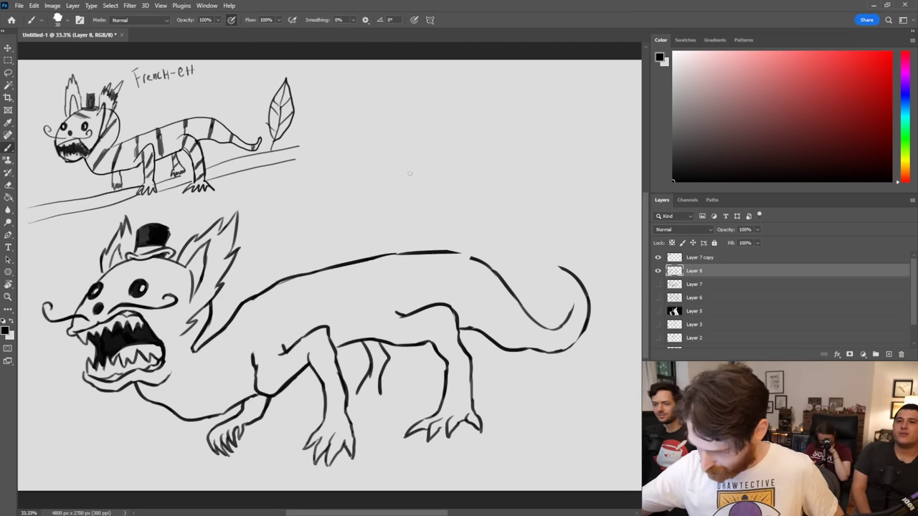
pyautogui.moveTo(454, 252); pyautogui.dragTo(497, 277)
pyautogui.hotkey('ctrl', 'z')
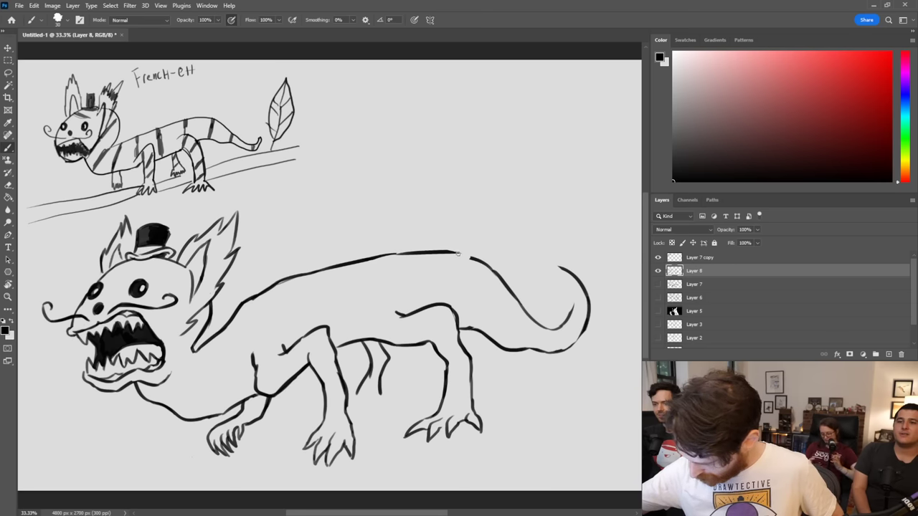
pyautogui.moveTo(457, 253); pyautogui.dragTo(500, 277)
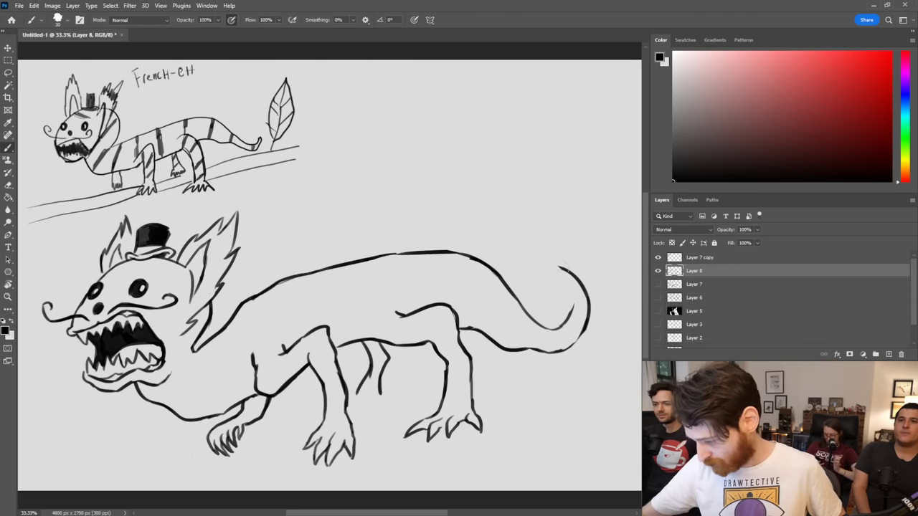
# Step: Remove the tail's large upward curl, keeping only the upper and lower lines of the tail's base
pyautogui.hotkey('ctrl', 'z')
pyautogui.hotkey('ctrl', 'z')
pyautogui.hotkey('ctrl', 'z')
pyautogui.hotkey('ctrl', 'z')
pyautogui.hotkey('ctrl', 'z')
pyautogui.hotkey('ctrl', 'z')
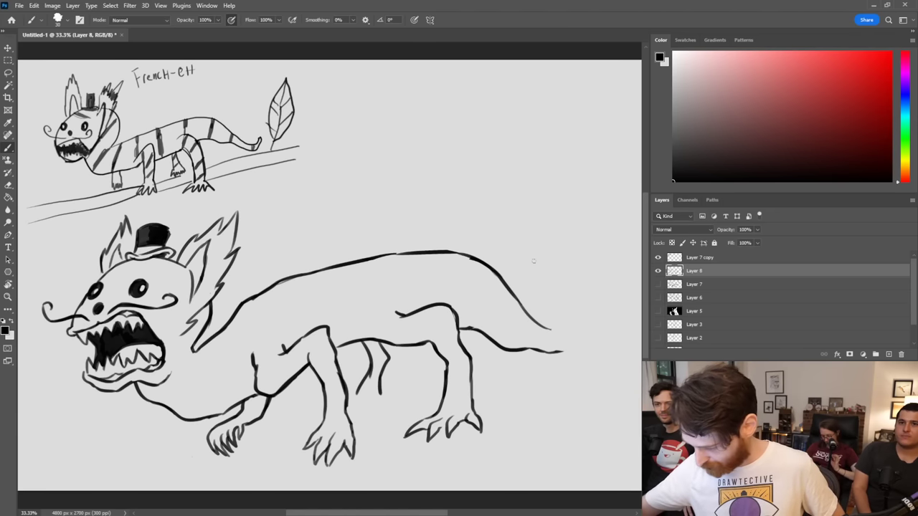
# Step: Extend both tail lines toward the canvas edge and close them in a slim, upturned pointed tip
pyautogui.moveTo(541, 327); pyautogui.dragTo(605, 342)
pyautogui.hotkey('ctrl', 'z')
pyautogui.moveTo(545, 327)
pyautogui.mouseDown()
pyautogui.moveTo(606, 329)
pyautogui.moveTo(600, 305)
pyautogui.moveTo(612, 315)
pyautogui.moveTo(622, 294)
pyautogui.mouseUp()
pyautogui.hotkey('ctrl', 'z')
pyautogui.moveTo(622, 294)
pyautogui.mouseDown()
pyautogui.moveTo(621, 323)
pyautogui.moveTo(587, 347)
pyautogui.moveTo(610, 332)
pyautogui.mouseUp()
pyautogui.hotkey('ctrl', 'z')
pyautogui.click(658, 271)
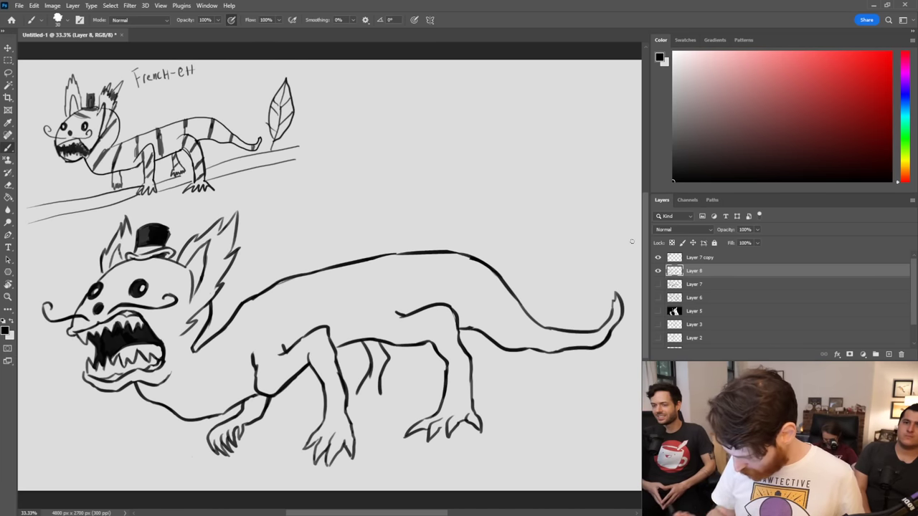
# Step: Touch up the near front foot's claws and rework the junction of the back line and the fur below the ear
pyautogui.moveTo(318, 441); pyautogui.dragTo(338, 429)
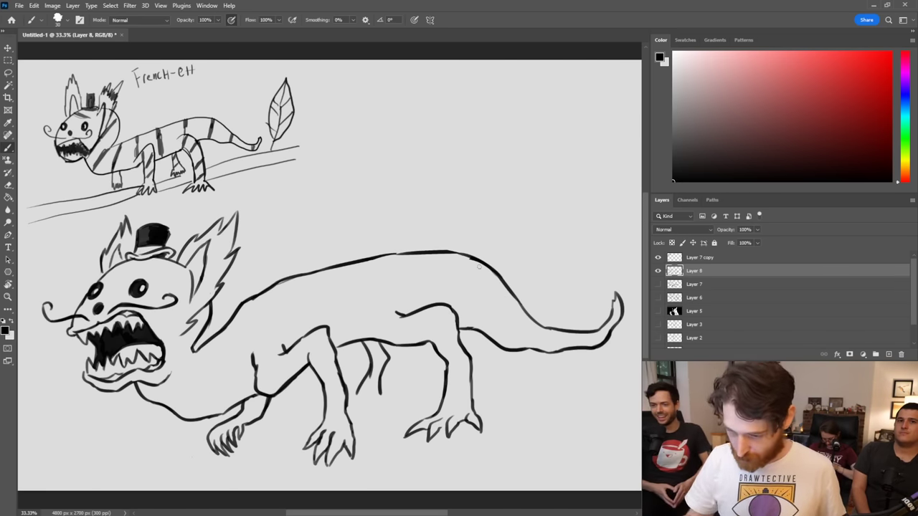
pyautogui.moveTo(197, 341); pyautogui.dragTo(195, 358)
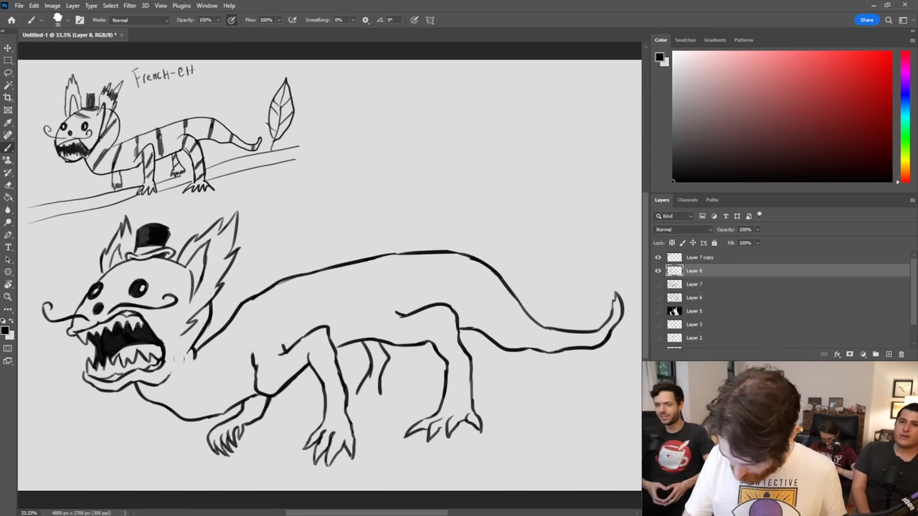
pyautogui.moveTo(186, 358); pyautogui.dragTo(198, 337)
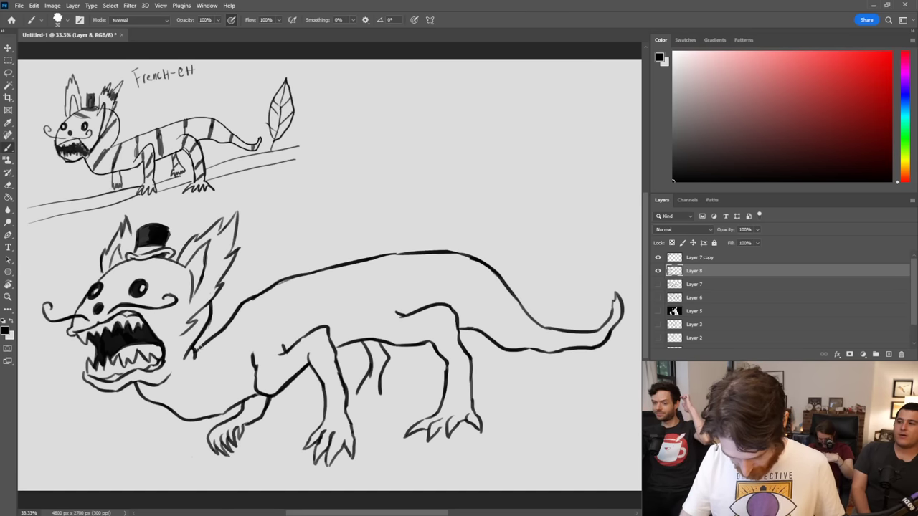
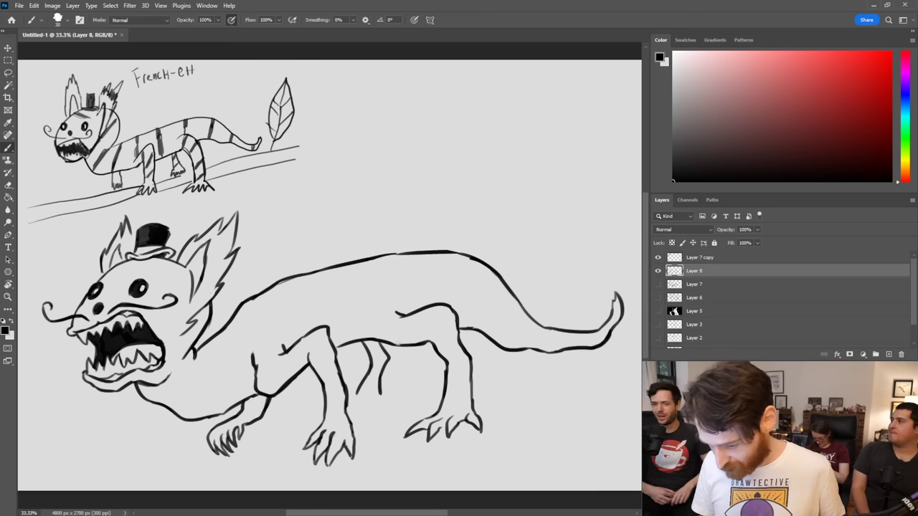
# Step: Draw a small clawed paw on the far hind leg and widen the near hind foot with reshaped front and rear toes
pyautogui.moveTo(358, 392)
pyautogui.mouseDown()
pyautogui.moveTo(360, 404)
pyautogui.moveTo(365, 395)
pyautogui.mouseUp()
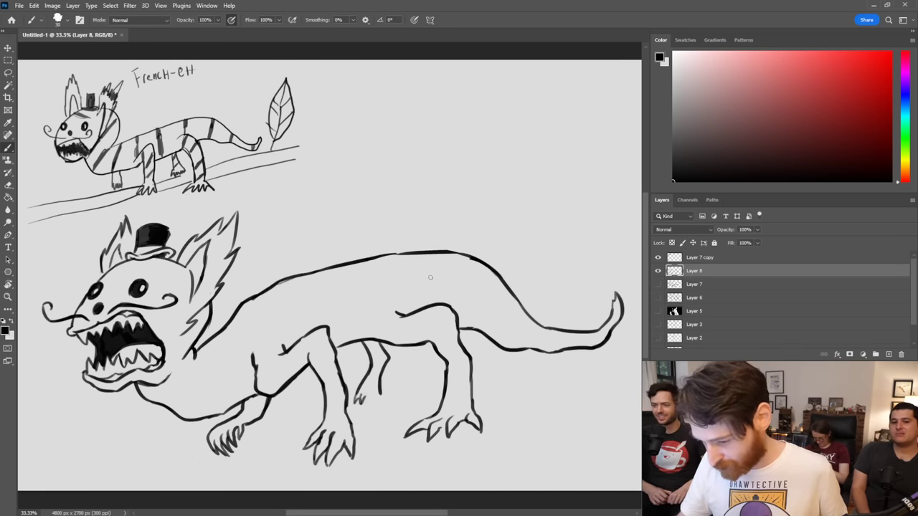
pyautogui.hotkey('ctrl', 'z')
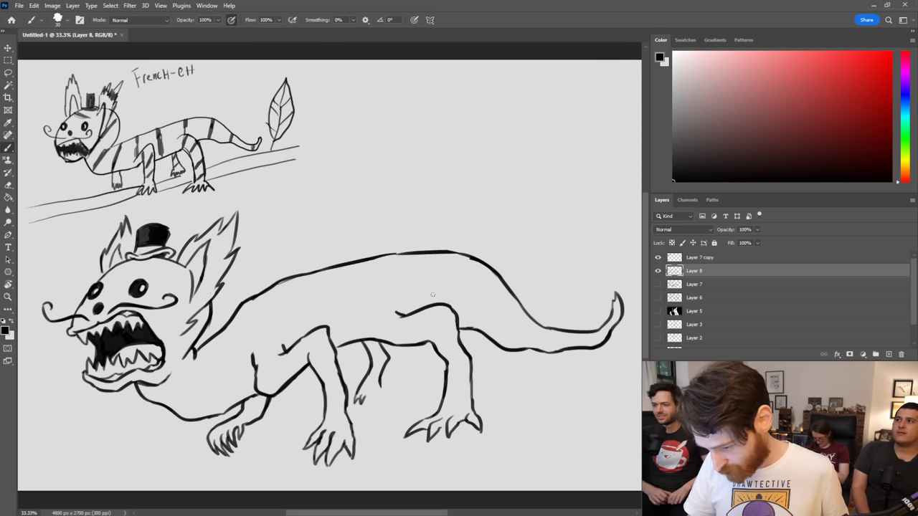
pyautogui.moveTo(365, 396)
pyautogui.mouseDown()
pyautogui.moveTo(363, 405)
pyautogui.moveTo(377, 406)
pyautogui.moveTo(389, 391)
pyautogui.mouseUp()
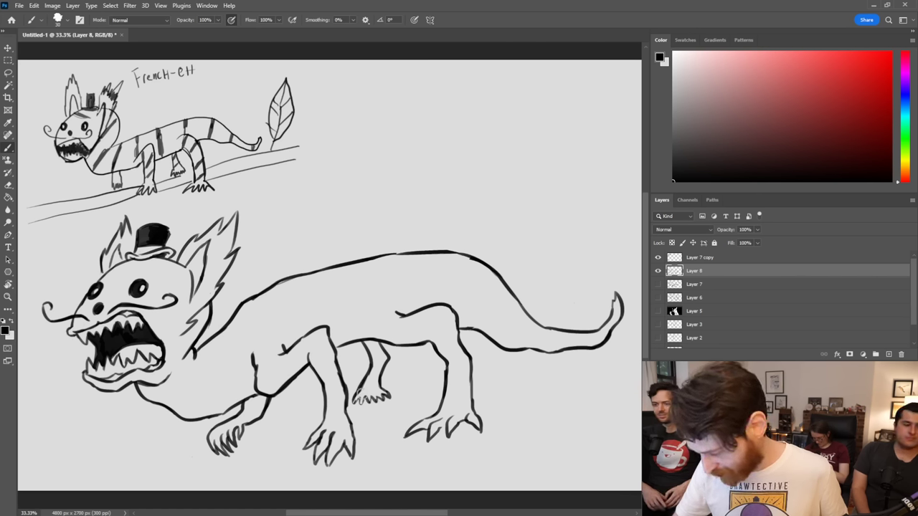
pyautogui.moveTo(361, 391); pyautogui.dragTo(353, 402)
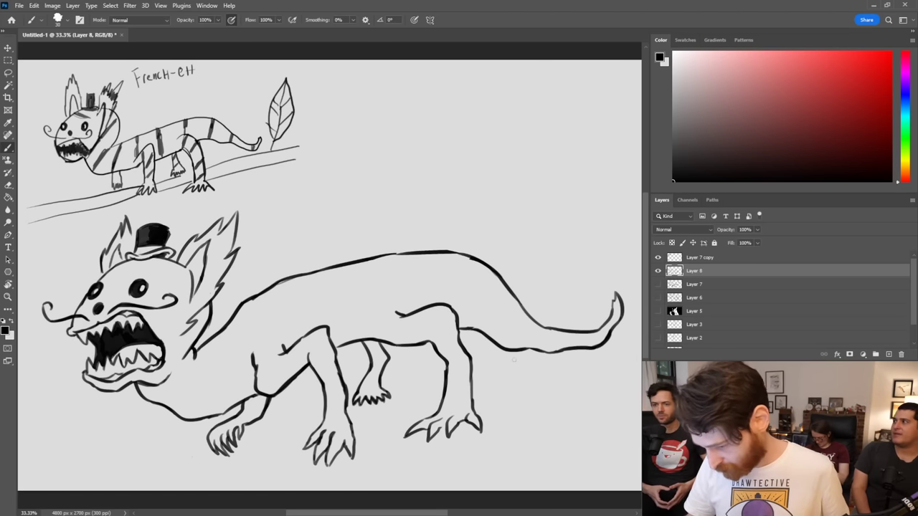
pyautogui.moveTo(404, 439); pyautogui.dragTo(426, 418)
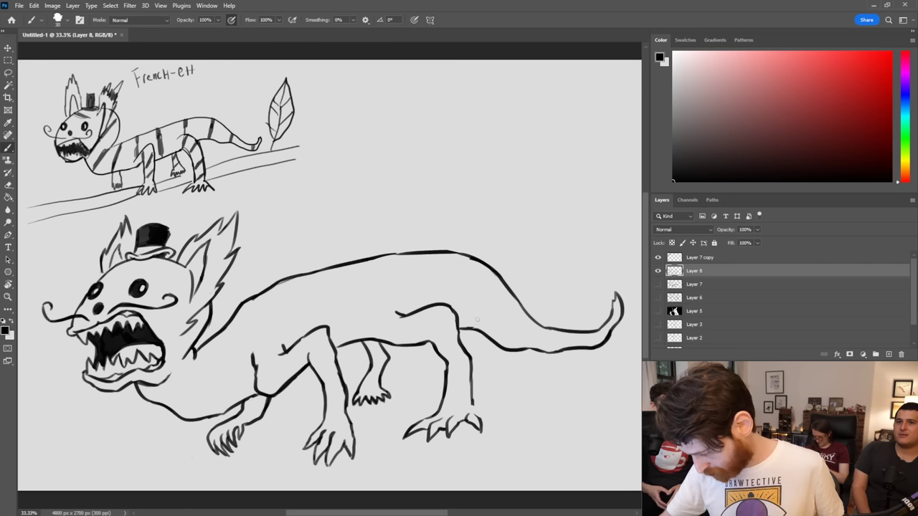
pyautogui.moveTo(474, 406)
pyautogui.mouseDown()
pyautogui.moveTo(499, 426)
pyautogui.moveTo(485, 425)
pyautogui.moveTo(497, 421)
pyautogui.mouseUp()
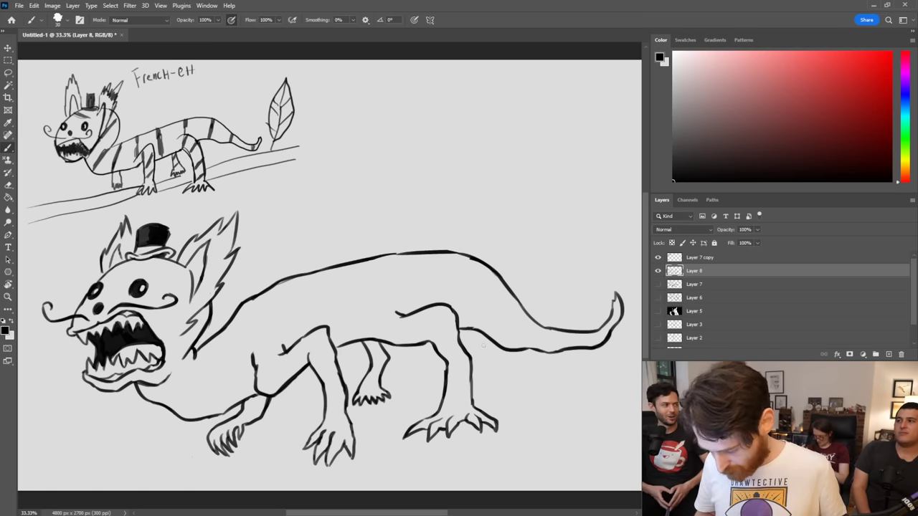
# Step: Extend the toes of the creature's foremost paw with black brush strokes
pyautogui.moveTo(215, 429)
pyautogui.mouseDown()
pyautogui.moveTo(203, 450)
pyautogui.moveTo(207, 440)
pyautogui.mouseUp()
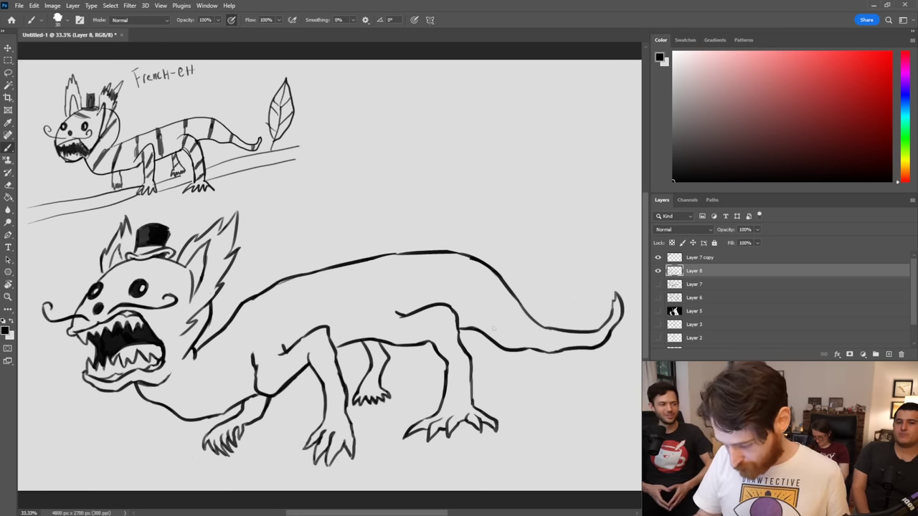
pyautogui.moveTo(68, 447); pyautogui.dragTo(194, 438)
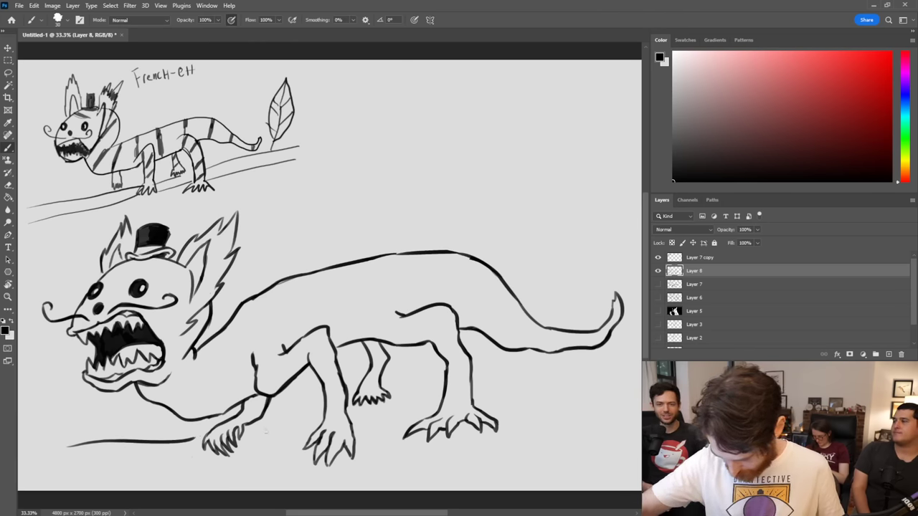
pyautogui.hotkey('ctrl', 'z')
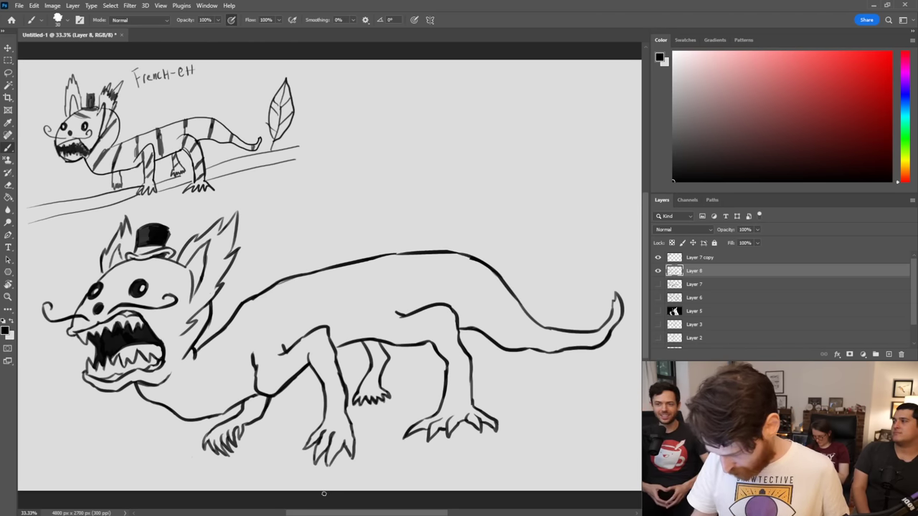
pyautogui.moveTo(323, 494)
pyautogui.mouseDown()
pyautogui.moveTo(361, 470)
pyautogui.moveTo(431, 456)
pyautogui.mouseUp()
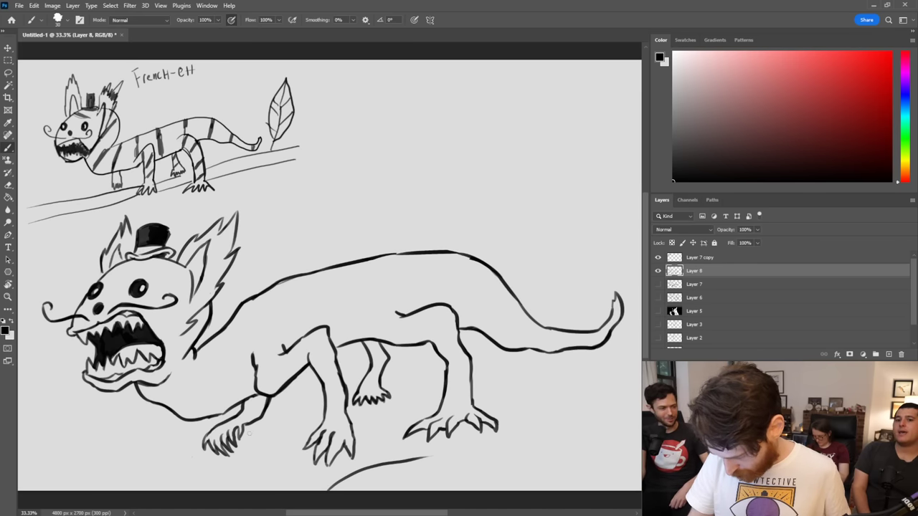
pyautogui.moveTo(248, 435); pyautogui.dragTo(323, 418)
pyautogui.hotkey('ctrl', 'z')
pyautogui.moveTo(261, 429); pyautogui.dragTo(330, 404)
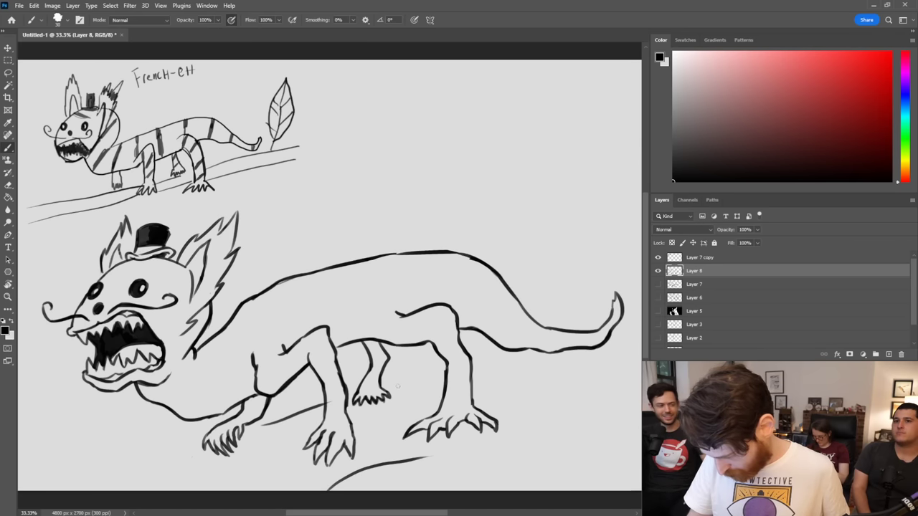
pyautogui.moveTo(385, 392); pyautogui.dragTo(430, 391)
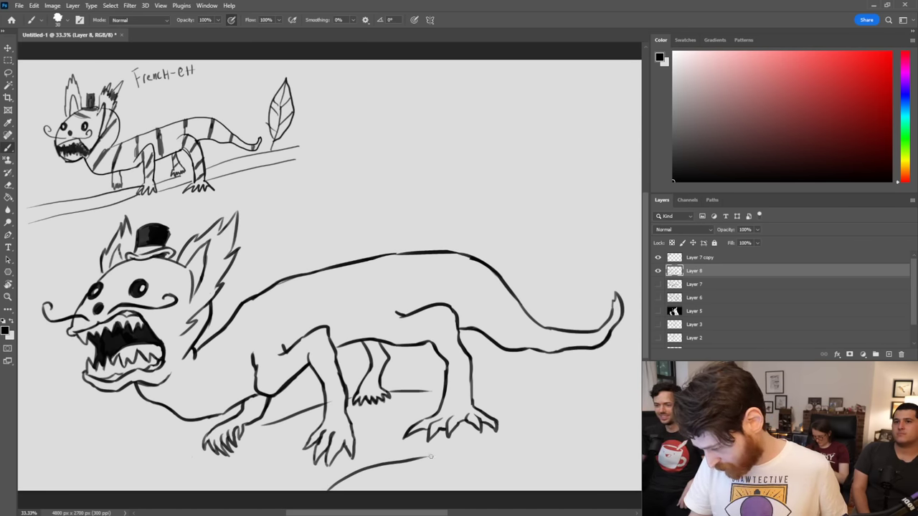
pyautogui.moveTo(431, 456)
pyautogui.mouseDown()
pyautogui.moveTo(503, 467)
pyautogui.moveTo(426, 492)
pyautogui.mouseUp()
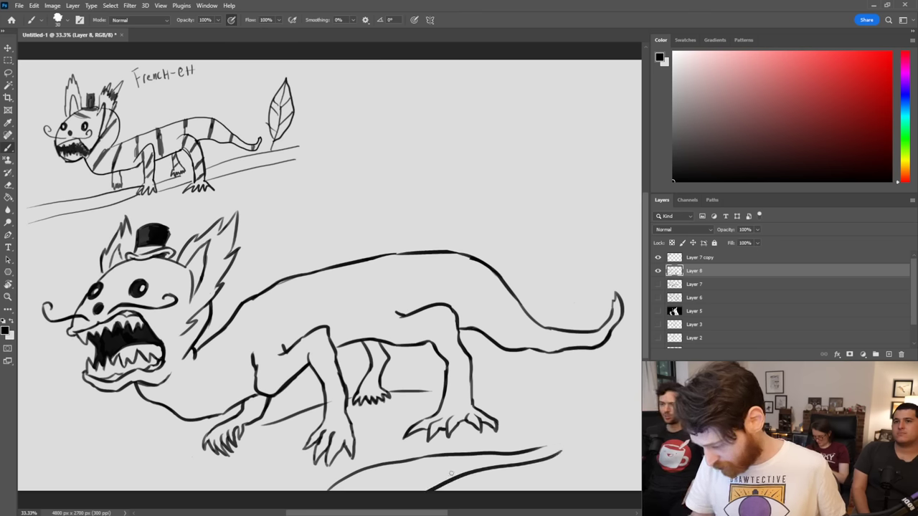
pyautogui.moveTo(548, 447)
pyautogui.mouseDown()
pyautogui.moveTo(418, 457)
pyautogui.moveTo(329, 490)
pyautogui.mouseUp()
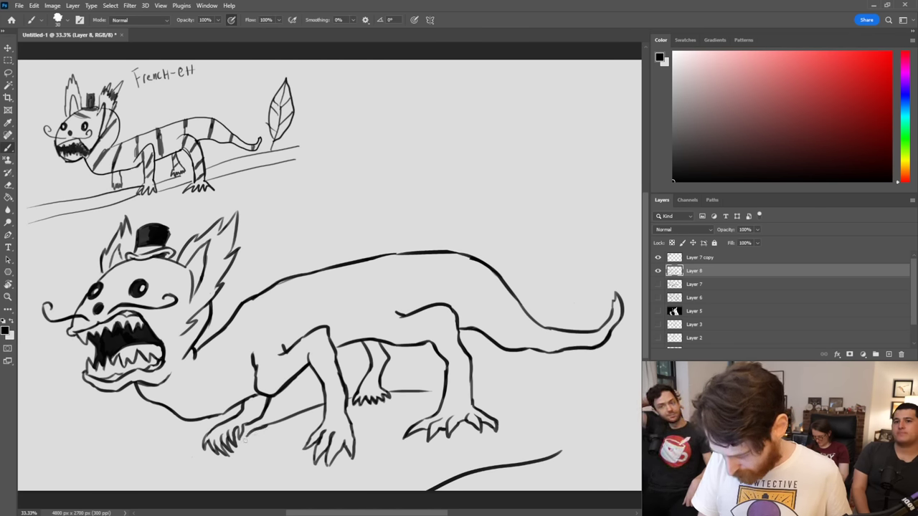
pyautogui.moveTo(256, 429); pyautogui.dragTo(211, 482)
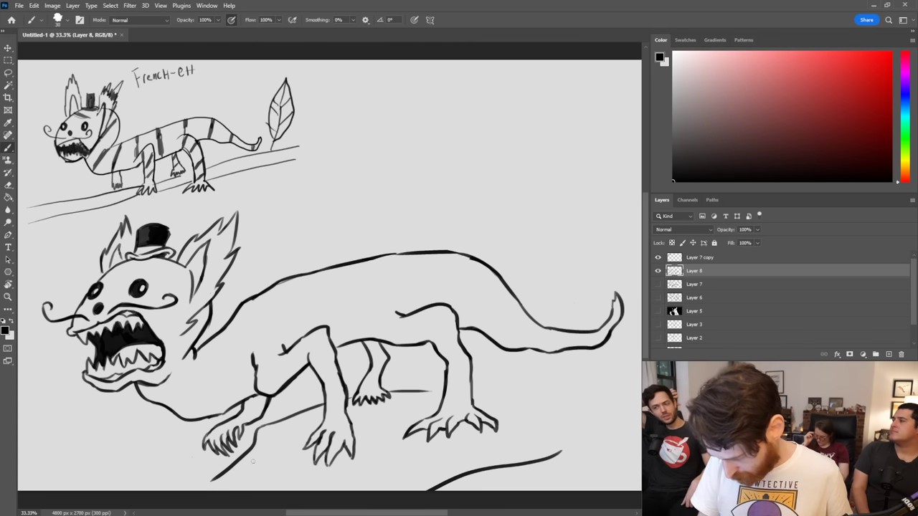
pyautogui.hotkey('ctrl', 'z')
pyautogui.moveTo(270, 425)
pyautogui.mouseDown()
pyautogui.moveTo(246, 455)
pyautogui.moveTo(134, 496)
pyautogui.mouseUp()
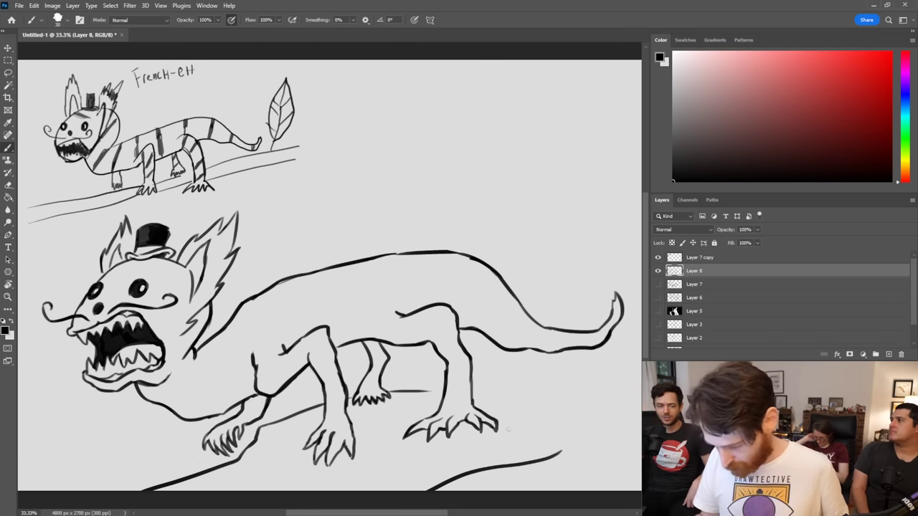
pyautogui.hotkey('ctrl', 'z')
pyautogui.hotkey('ctrl', 'z')
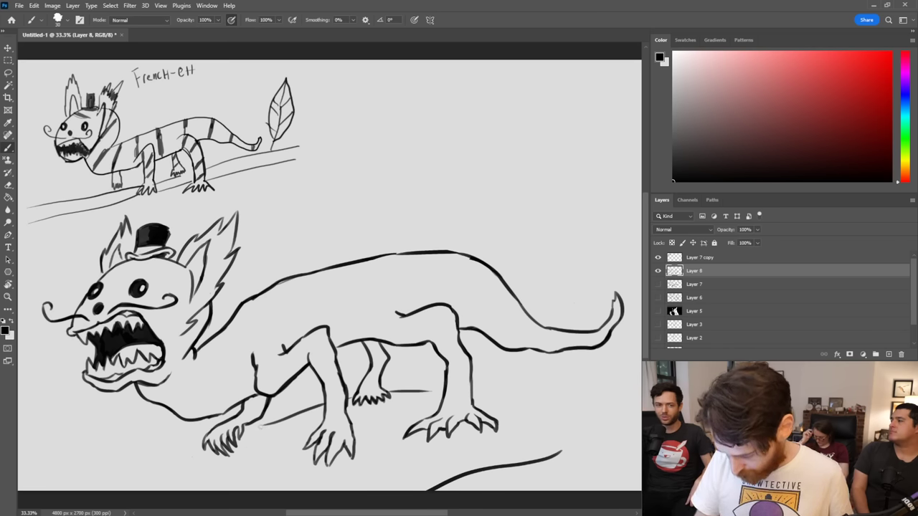
pyautogui.moveTo(261, 427); pyautogui.dragTo(243, 447)
pyautogui.hotkey('ctrl', 'z')
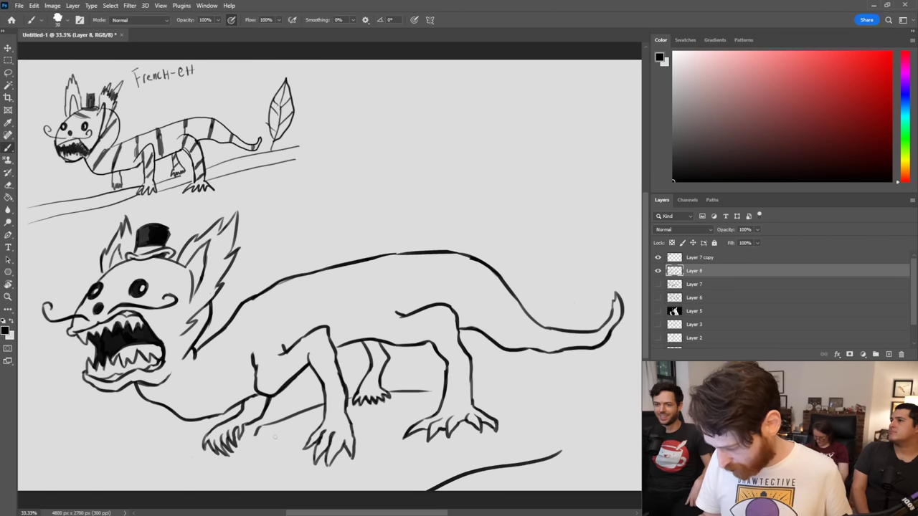
pyautogui.moveTo(349, 399); pyautogui.dragTo(353, 398)
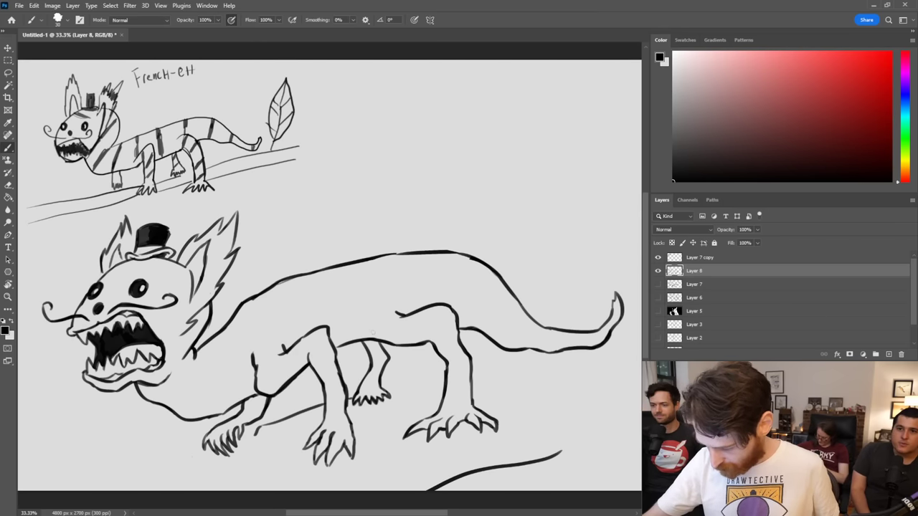
pyautogui.moveTo(370, 329); pyautogui.dragTo(392, 345)
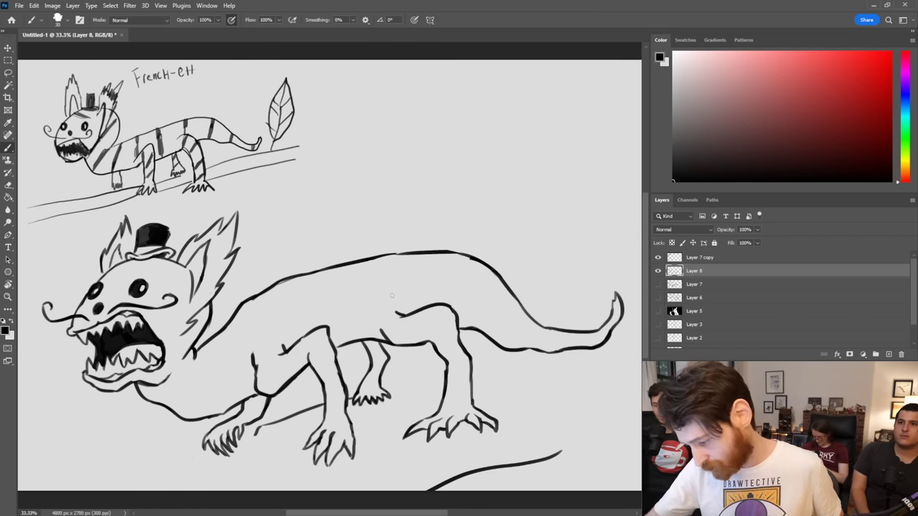
pyautogui.hotkey('ctrl', 'z')
pyautogui.hotkey('ctrl', 'z')
pyautogui.hotkey('ctrl', 'shift', 'z')
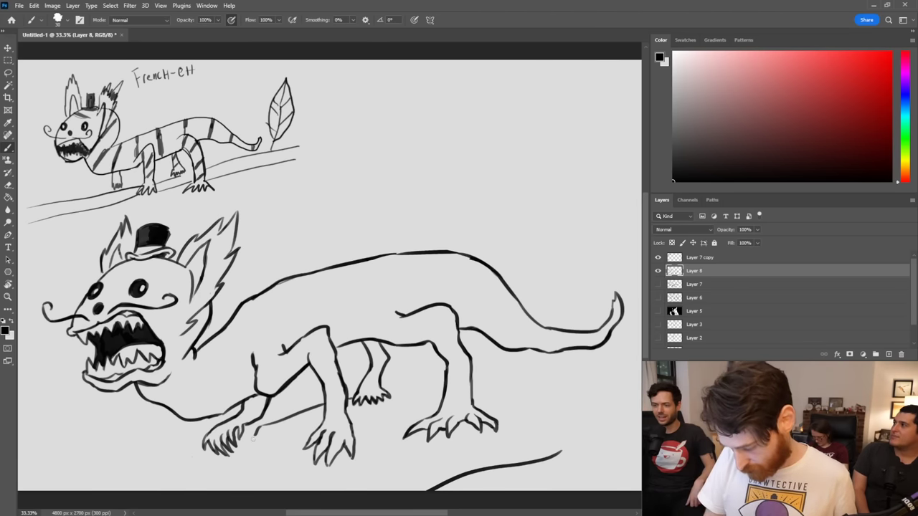
pyautogui.moveTo(257, 437)
pyautogui.mouseDown()
pyautogui.moveTo(240, 461)
pyautogui.moveTo(156, 485)
pyautogui.mouseUp()
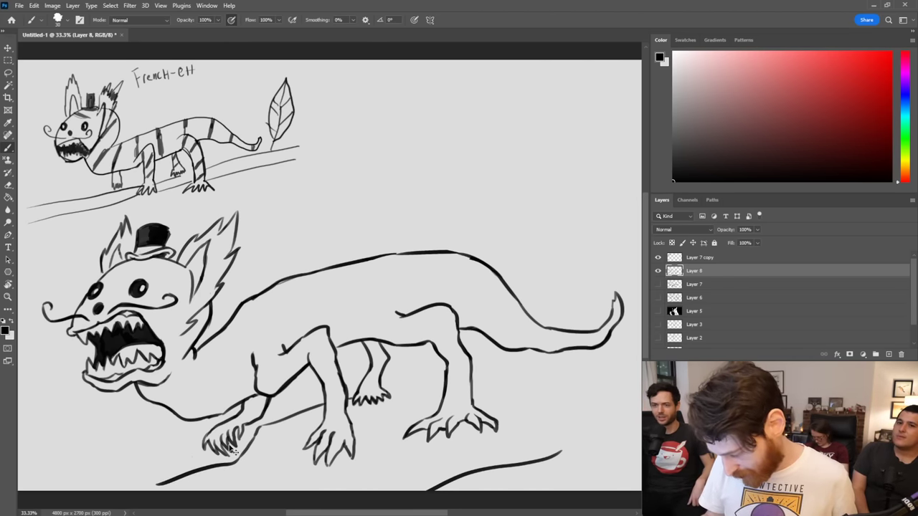
pyautogui.hotkey('ctrl', 'z')
pyautogui.hotkey('ctrl', 'z')
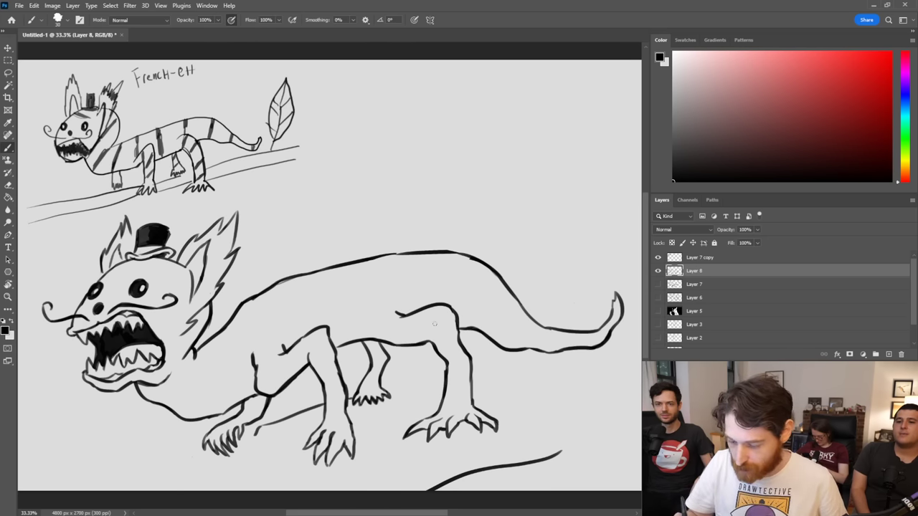
pyautogui.moveTo(564, 452); pyautogui.dragTo(430, 490)
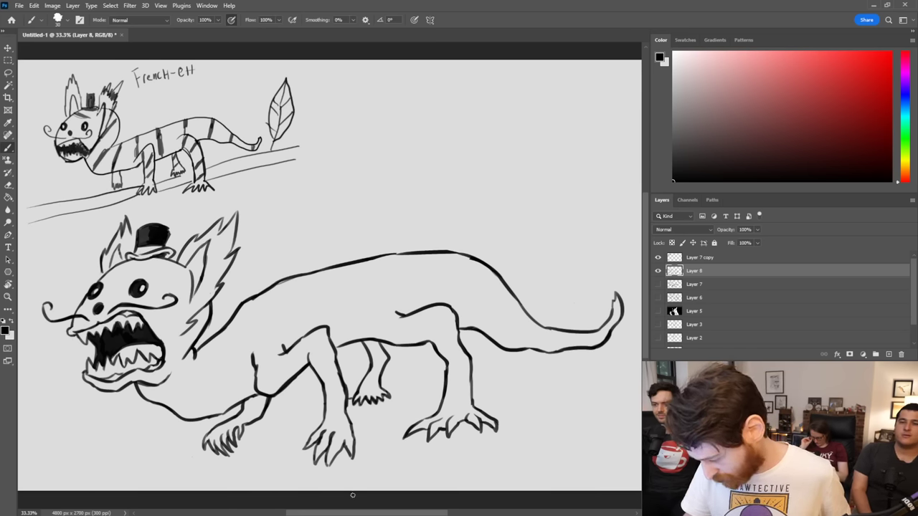
# Step: Draw the branch beneath the creature, with a wavy lower edge and upper contour lines passing behind the hind legs
pyautogui.moveTo(354, 490); pyautogui.dragTo(511, 457)
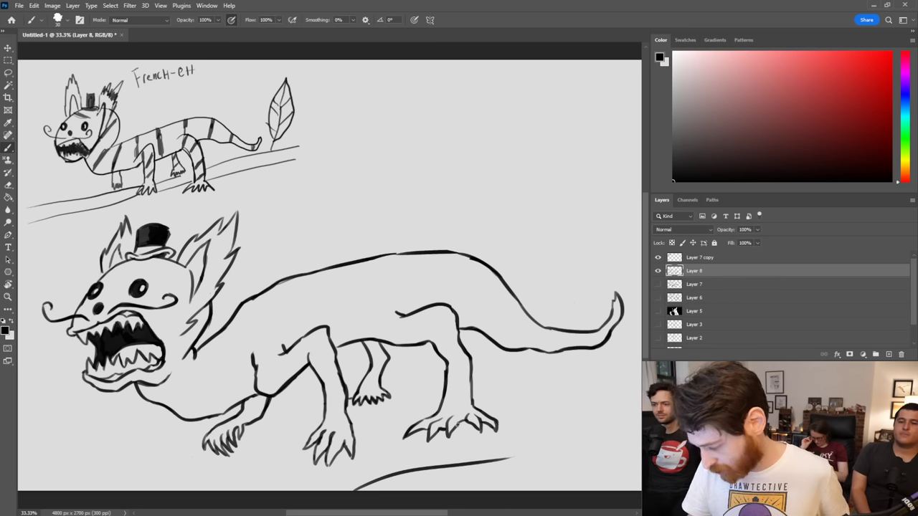
pyautogui.moveTo(370, 428); pyautogui.dragTo(405, 423)
pyautogui.moveTo(393, 418); pyautogui.dragTo(445, 402)
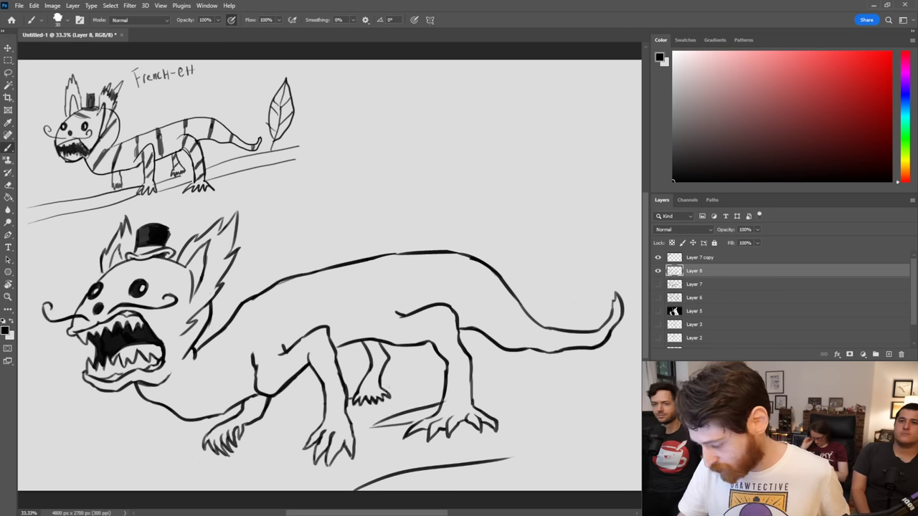
pyautogui.moveTo(382, 393)
pyautogui.mouseDown()
pyautogui.moveTo(446, 373)
pyautogui.moveTo(437, 381)
pyautogui.moveTo(518, 386)
pyautogui.moveTo(513, 374)
pyautogui.mouseUp()
pyautogui.hotkey('ctrl', 'z')
pyautogui.moveTo(490, 419); pyautogui.dragTo(590, 412)
pyautogui.moveTo(511, 456); pyautogui.dragTo(595, 476)
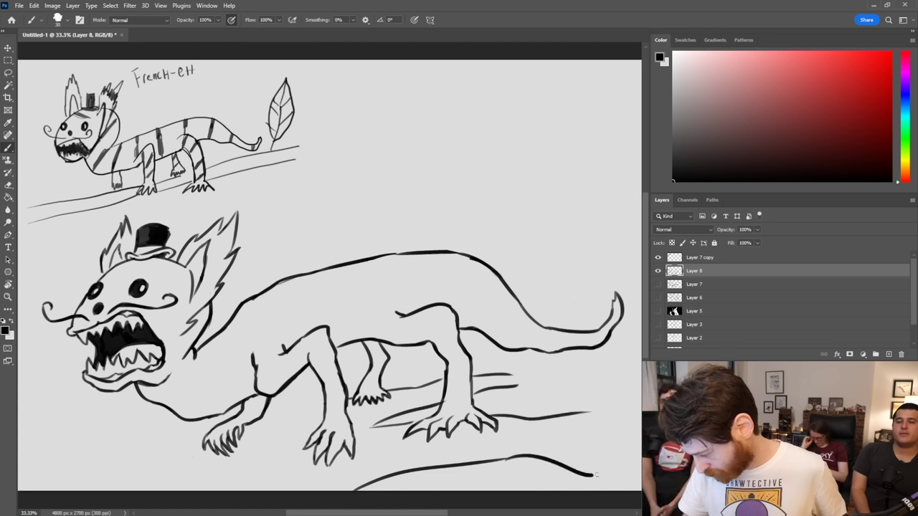
# Step: Draw the forked offshoots where the branch splits beneath and beyond the tail
pyautogui.moveTo(558, 450)
pyautogui.mouseDown()
pyautogui.moveTo(621, 460)
pyautogui.moveTo(562, 440)
pyautogui.moveTo(614, 429)
pyautogui.moveTo(609, 412)
pyautogui.moveTo(641, 402)
pyautogui.mouseUp()
pyautogui.moveTo(610, 427); pyautogui.dragTo(620, 421)
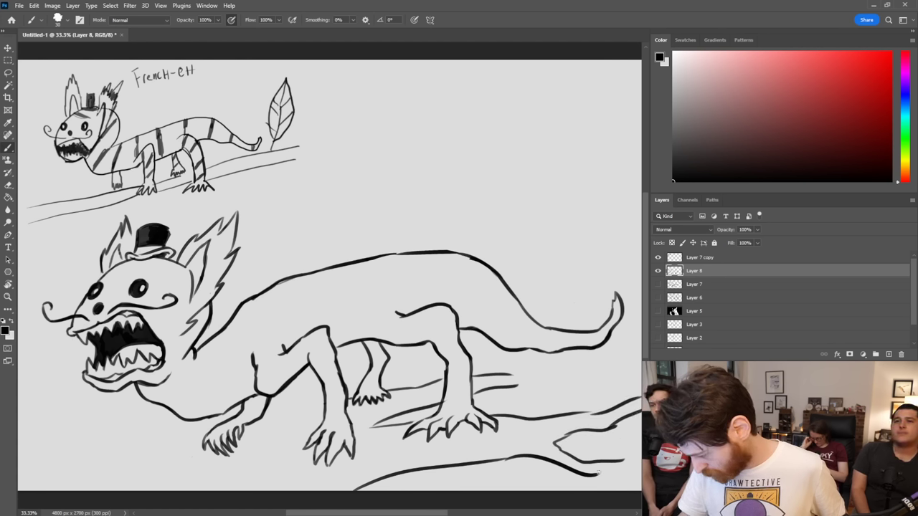
pyautogui.moveTo(600, 475)
pyautogui.mouseDown()
pyautogui.moveTo(632, 495)
pyautogui.moveTo(633, 459)
pyautogui.mouseUp()
pyautogui.hotkey('ctrl', 'z')
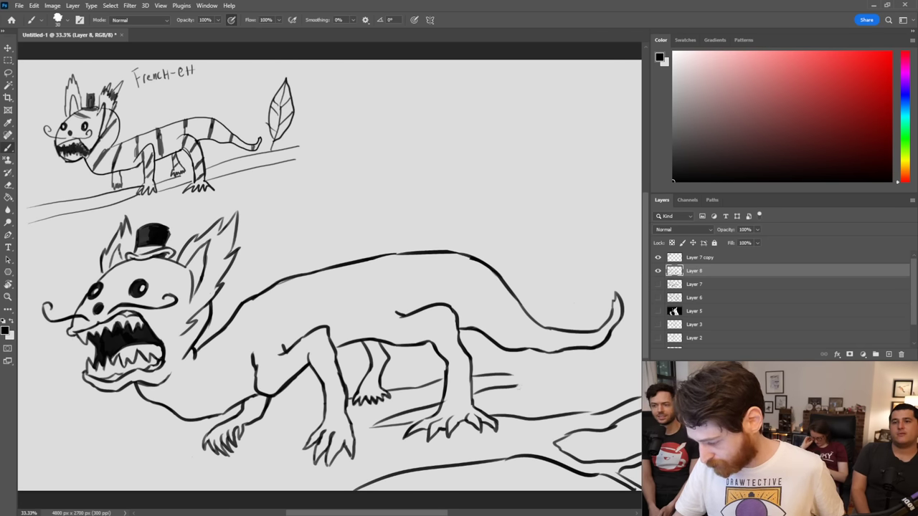
# Step: Lengthen the thin offshoot under the tail and run the branch edge from behind the front legs down below the creature's head
pyautogui.moveTo(516, 389)
pyautogui.mouseDown()
pyautogui.moveTo(552, 373)
pyautogui.moveTo(547, 365)
pyautogui.mouseUp()
pyautogui.moveTo(324, 403); pyautogui.dragTo(258, 421)
pyautogui.moveTo(206, 434)
pyautogui.mouseDown()
pyautogui.moveTo(124, 468)
pyautogui.moveTo(150, 475)
pyautogui.moveTo(74, 491)
pyautogui.mouseUp()
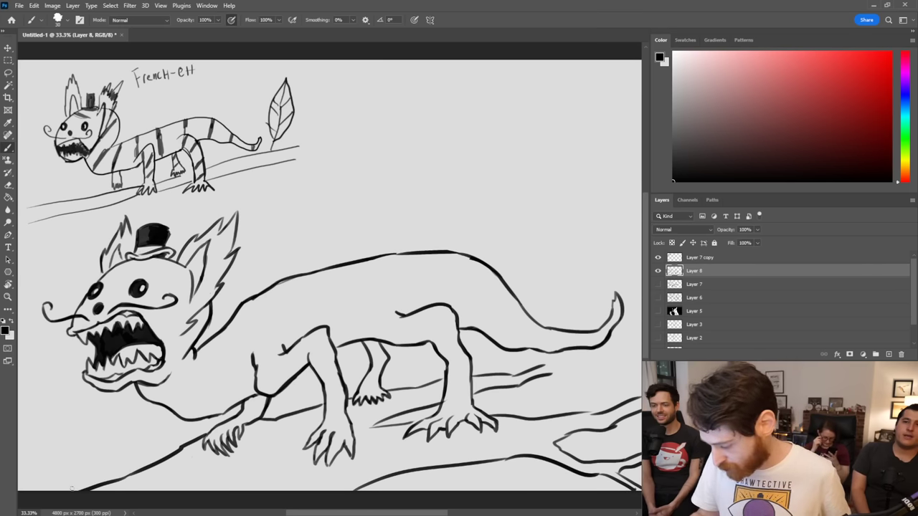
# Step: Draw a forked twig rising from the branch below the creature's chin and extend the bark line between its feet
pyautogui.moveTo(361, 429); pyautogui.dragTo(387, 426)
pyautogui.moveTo(47, 492)
pyautogui.mouseDown()
pyautogui.moveTo(123, 442)
pyautogui.moveTo(82, 497)
pyautogui.moveTo(115, 479)
pyautogui.mouseUp()
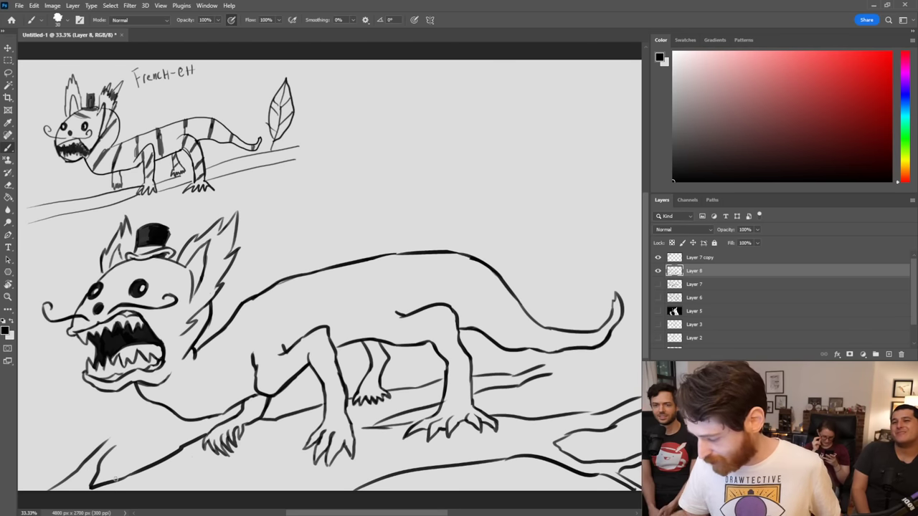
pyautogui.moveTo(115, 446)
pyautogui.mouseDown()
pyautogui.moveTo(118, 419)
pyautogui.moveTo(109, 425)
pyautogui.moveTo(77, 401)
pyautogui.moveTo(119, 421)
pyautogui.mouseUp()
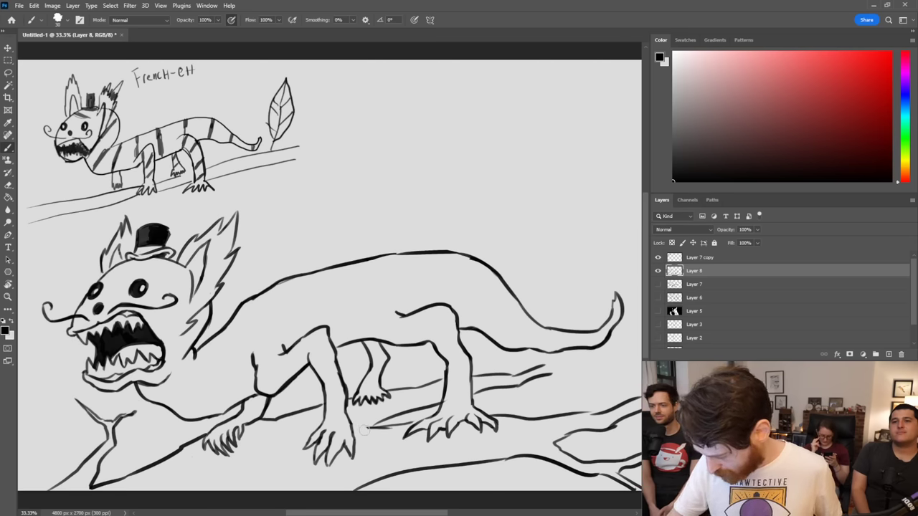
# Step: Rework the short bark line on the branch between the creature's front and hind feet
pyautogui.moveTo(361, 424)
pyautogui.mouseDown()
pyautogui.moveTo(389, 425)
pyautogui.moveTo(373, 413)
pyautogui.moveTo(362, 422)
pyautogui.moveTo(419, 421)
pyautogui.mouseUp()
pyautogui.hotkey('ctrl', 'z')
pyautogui.hotkey('ctrl', 'z')
pyautogui.hotkey('ctrl', 'z')
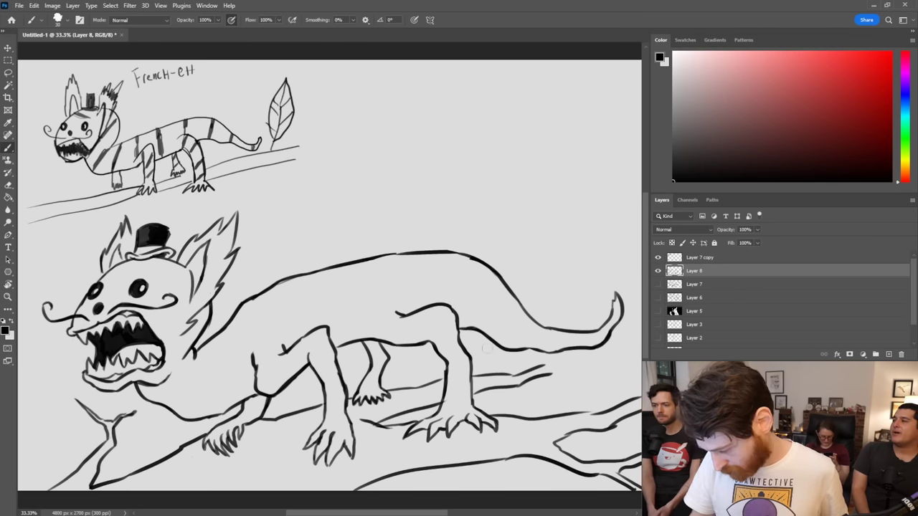
# Step: Redraw the claws of the creature's nearest front paw
pyautogui.moveTo(315, 449)
pyautogui.mouseDown()
pyautogui.moveTo(315, 467)
pyautogui.moveTo(331, 463)
pyautogui.mouseUp()
pyautogui.hotkey('ctrl', 'z')
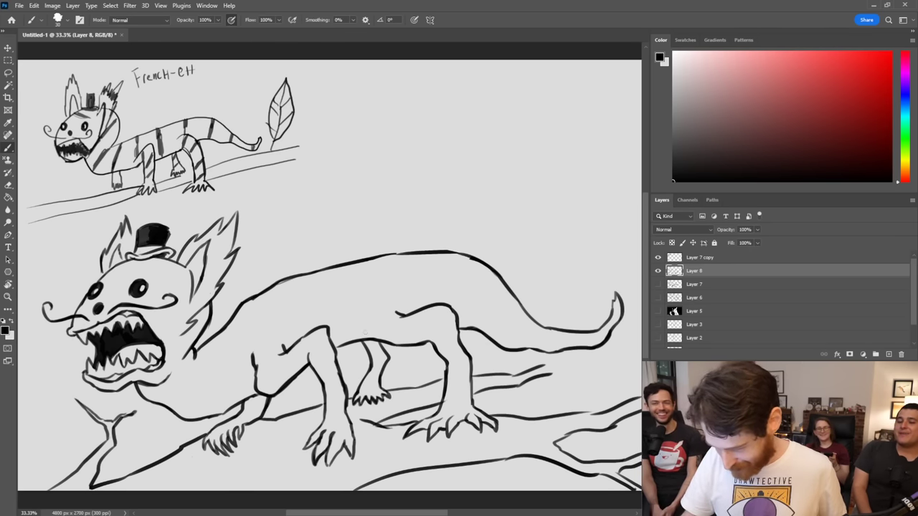
pyautogui.hotkey('ctrl', 'z')
pyautogui.hotkey('ctrl', 'z')
pyautogui.hotkey('ctrl', 'z')
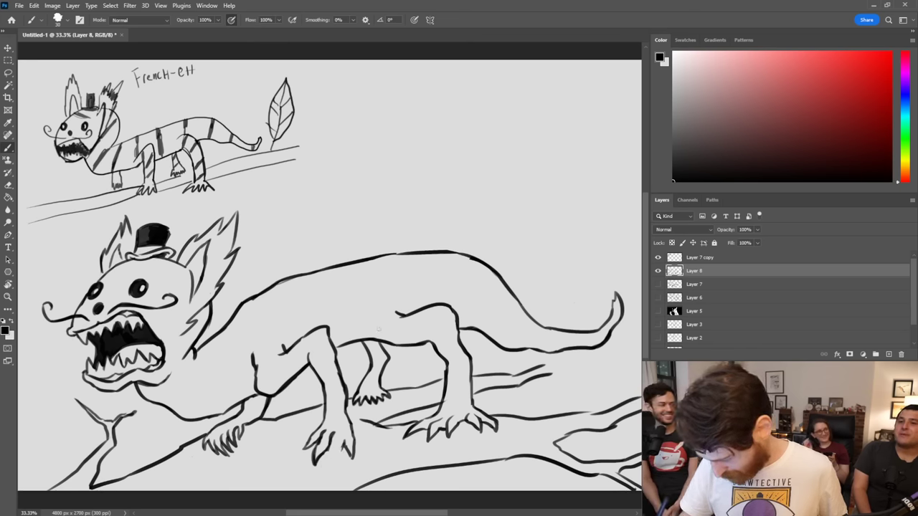
pyautogui.moveTo(329, 450)
pyautogui.mouseDown()
pyautogui.moveTo(334, 465)
pyautogui.moveTo(345, 441)
pyautogui.mouseUp()
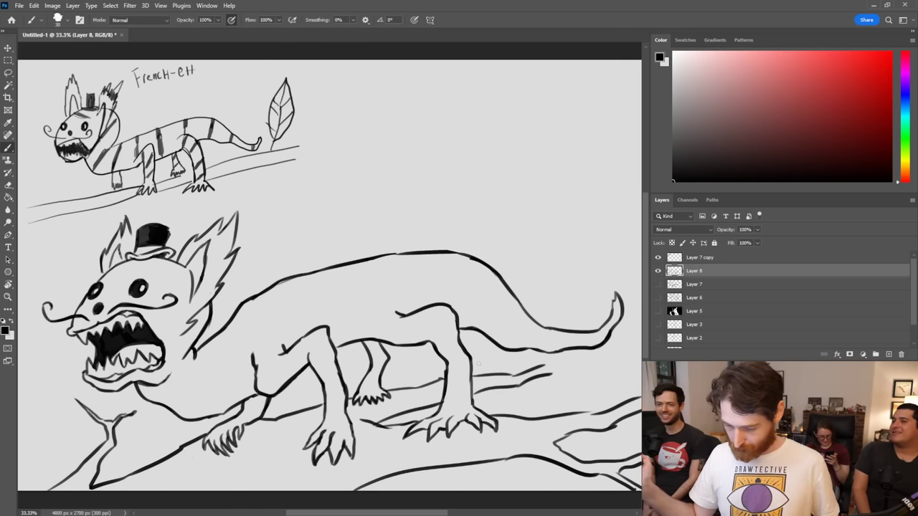
# Step: Draw a veined leaf on the twig below the chin and another rising from the branch beneath the tail tip
pyautogui.moveTo(81, 406)
pyautogui.mouseDown()
pyautogui.moveTo(44, 372)
pyautogui.moveTo(76, 388)
pyautogui.moveTo(80, 404)
pyautogui.moveTo(58, 385)
pyautogui.moveTo(58, 393)
pyautogui.mouseUp()
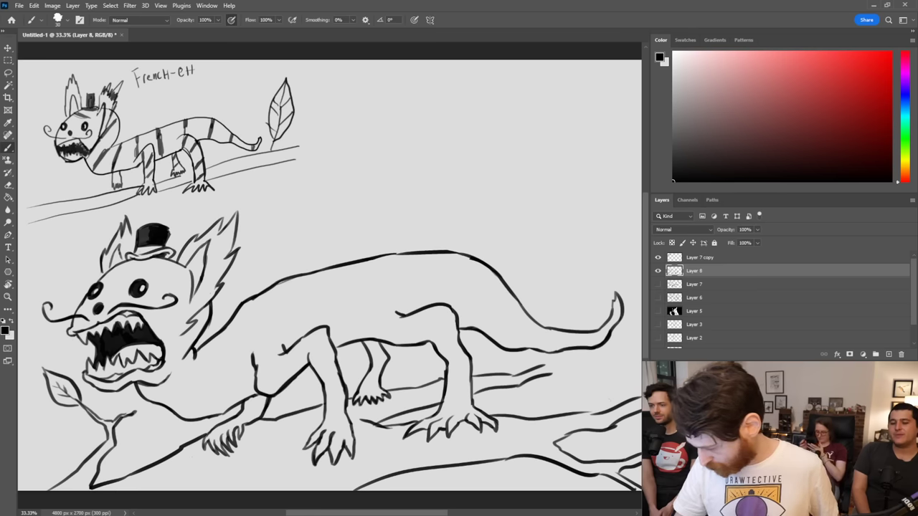
pyautogui.moveTo(592, 411)
pyautogui.mouseDown()
pyautogui.moveTo(597, 383)
pyautogui.moveTo(628, 356)
pyautogui.moveTo(595, 410)
pyautogui.moveTo(615, 376)
pyautogui.mouseUp()
pyautogui.moveTo(606, 391)
pyautogui.mouseDown()
pyautogui.moveTo(613, 385)
pyautogui.moveTo(602, 380)
pyautogui.mouseUp()
pyautogui.moveTo(604, 395)
pyautogui.mouseDown()
pyautogui.moveTo(598, 388)
pyautogui.moveTo(597, 395)
pyautogui.mouseUp()
pyautogui.moveTo(612, 381); pyautogui.dragTo(609, 374)
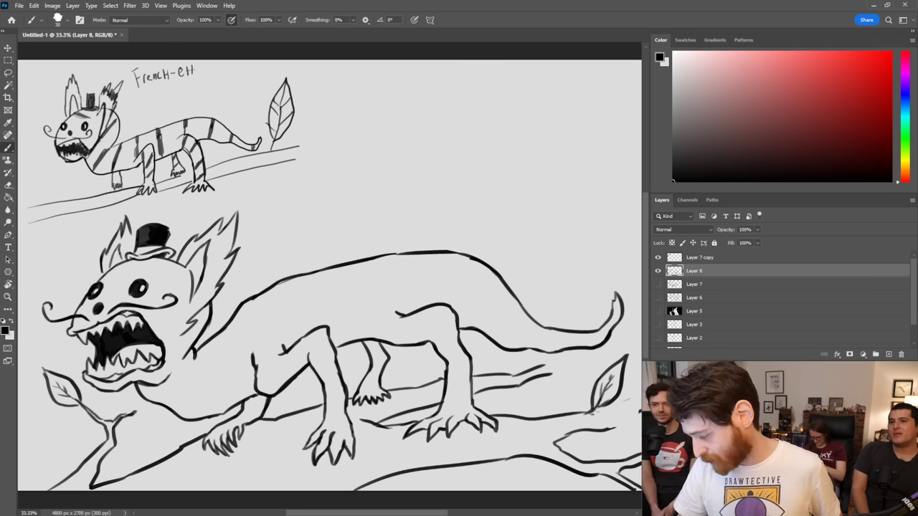
# Step: Add twig lines at the base of the leaf near the tail tip and a forked end to the offshoot under the tail
pyautogui.moveTo(594, 415)
pyautogui.mouseDown()
pyautogui.moveTo(611, 418)
pyautogui.moveTo(632, 400)
pyautogui.moveTo(640, 411)
pyautogui.mouseUp()
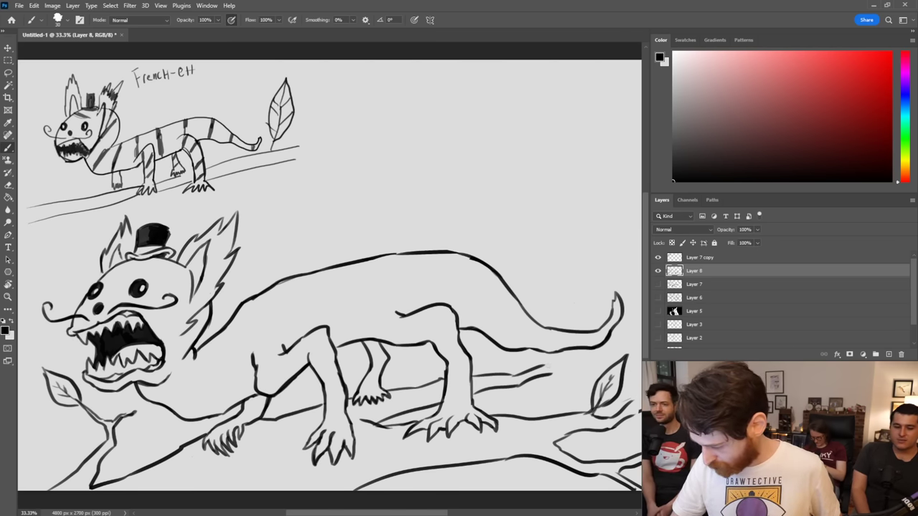
pyautogui.moveTo(544, 367)
pyautogui.mouseDown()
pyautogui.moveTo(573, 364)
pyautogui.moveTo(585, 385)
pyautogui.moveTo(594, 358)
pyautogui.moveTo(586, 363)
pyautogui.moveTo(614, 350)
pyautogui.mouseUp()
pyautogui.hotkey('ctrl', 'z')
pyautogui.hotkey('ctrl', 'z')
pyautogui.hotkey('ctrl', 'z')
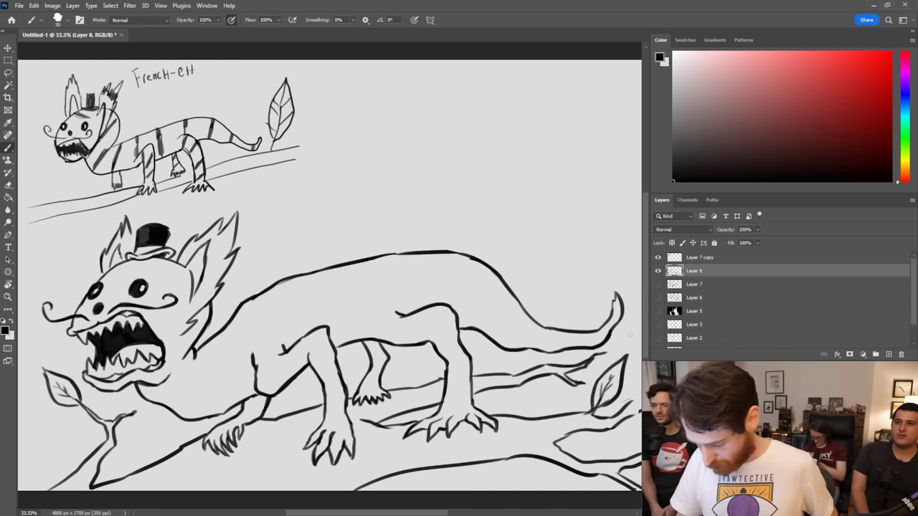
# Step: Draw a thin contour line just above the lower outline of the branch beneath the creature's feet
pyautogui.moveTo(321, 496); pyautogui.dragTo(384, 461)
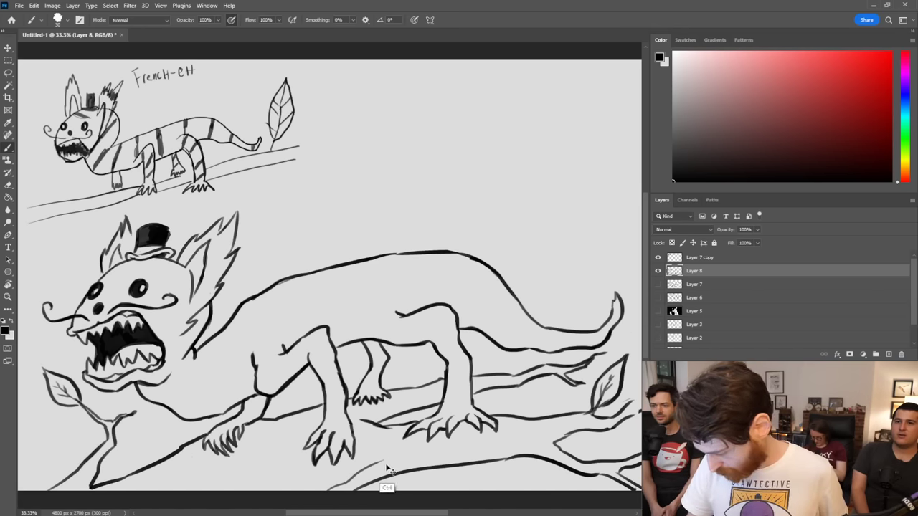
pyautogui.hotkey('ctrl', 'z')
pyautogui.moveTo(339, 491)
pyautogui.mouseDown()
pyautogui.moveTo(409, 463)
pyautogui.moveTo(539, 450)
pyautogui.moveTo(589, 471)
pyautogui.mouseUp()
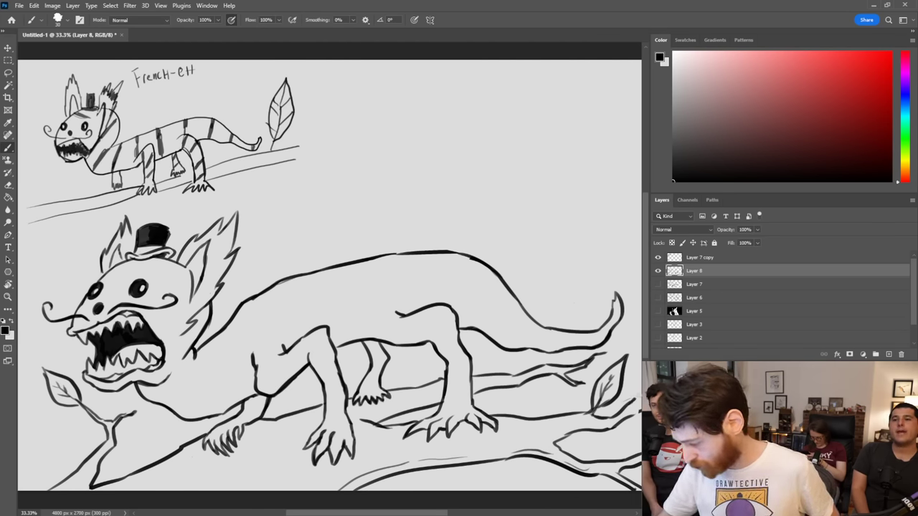
# Step: Extend the upper twig beside the tail leaf with a forked, pointed end
pyautogui.scroll(-10, 633, 408)
pyautogui.moveTo(639, 386)
pyautogui.mouseDown()
pyautogui.moveTo(646, 204)
pyautogui.moveTo(643, 215)
pyautogui.mouseUp()
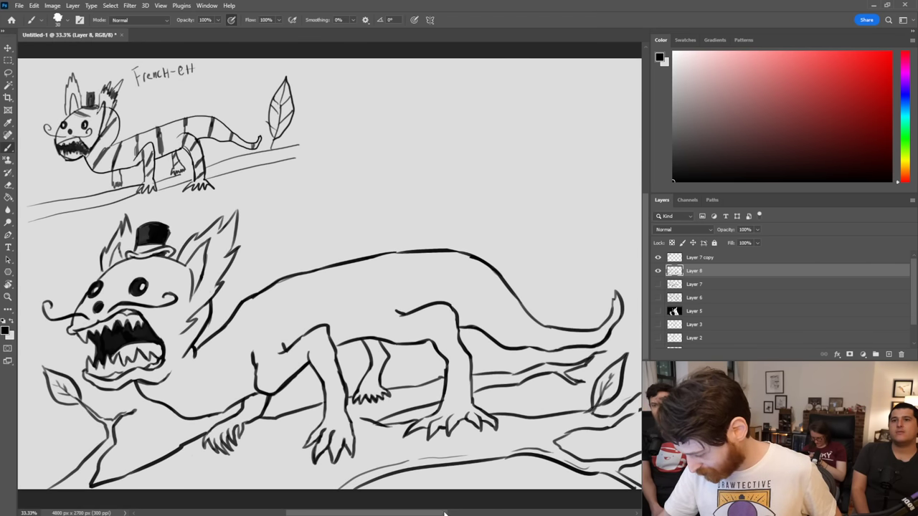
pyautogui.moveTo(445, 513); pyautogui.dragTo(457, 513)
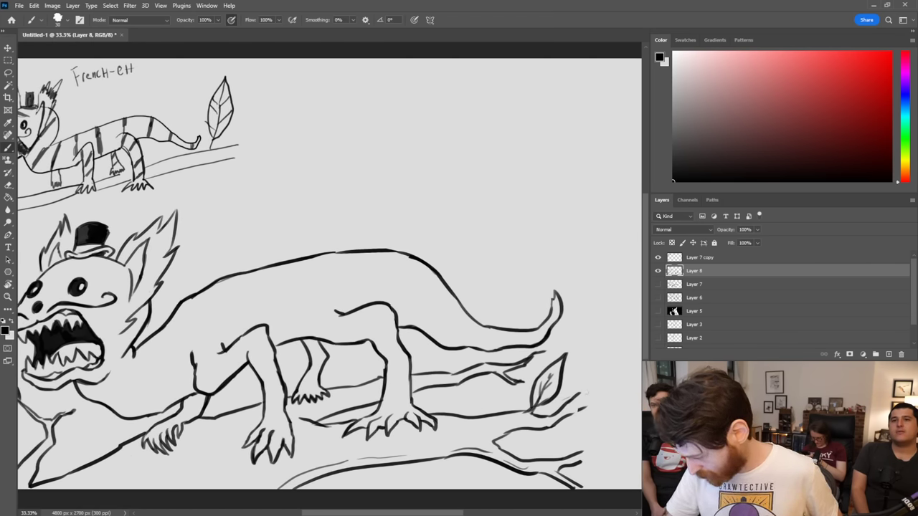
pyautogui.moveTo(587, 394)
pyautogui.mouseDown()
pyautogui.moveTo(576, 407)
pyautogui.moveTo(615, 400)
pyautogui.moveTo(591, 387)
pyautogui.moveTo(613, 388)
pyautogui.moveTo(601, 376)
pyautogui.moveTo(593, 392)
pyautogui.moveTo(612, 388)
pyautogui.moveTo(621, 411)
pyautogui.mouseUp()
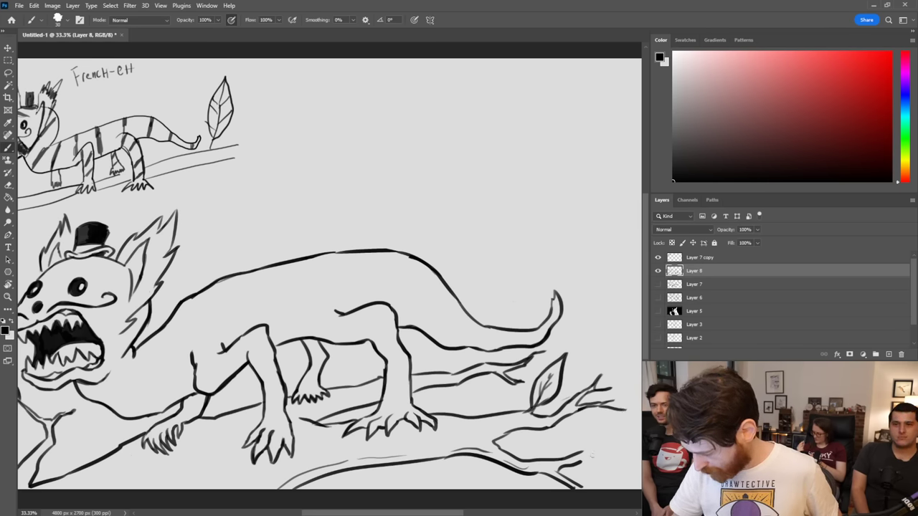
# Step: Draw a second, smaller veined leaf beneath the existing leaf on the twig below the chin
pyautogui.moveTo(459, 512); pyautogui.dragTo(442, 513)
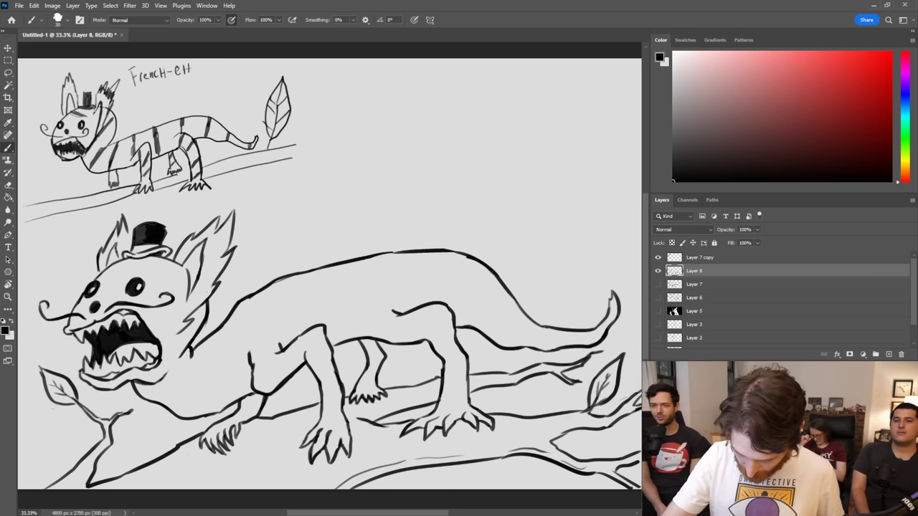
pyautogui.moveTo(56, 405); pyautogui.dragTo(39, 415)
pyautogui.moveTo(39, 415)
pyautogui.mouseDown()
pyautogui.moveTo(60, 419)
pyautogui.moveTo(83, 407)
pyautogui.moveTo(59, 417)
pyautogui.mouseUp()
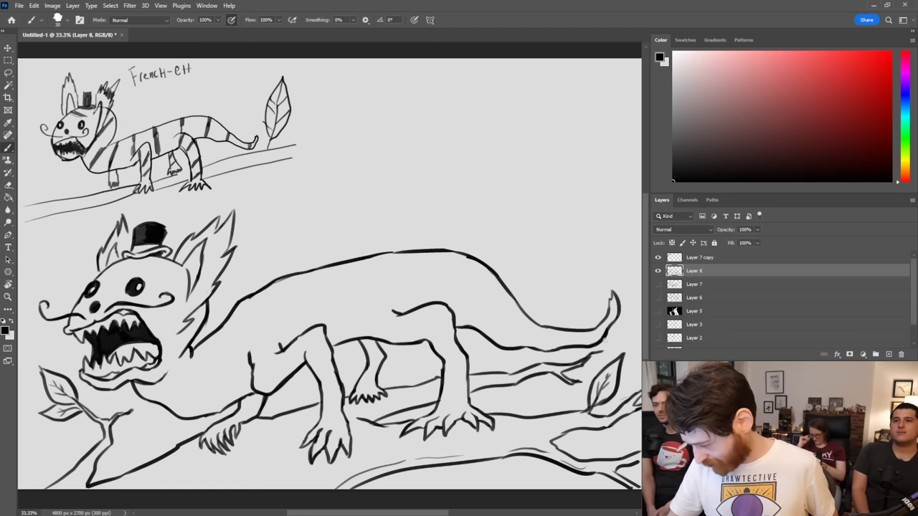
# Step: Add short bark texture lines to the branch behind the hind foot, near the leaf fork and along the lower outline
pyautogui.moveTo(574, 412)
pyautogui.mouseDown()
pyautogui.moveTo(597, 403)
pyautogui.moveTo(588, 420)
pyautogui.mouseUp()
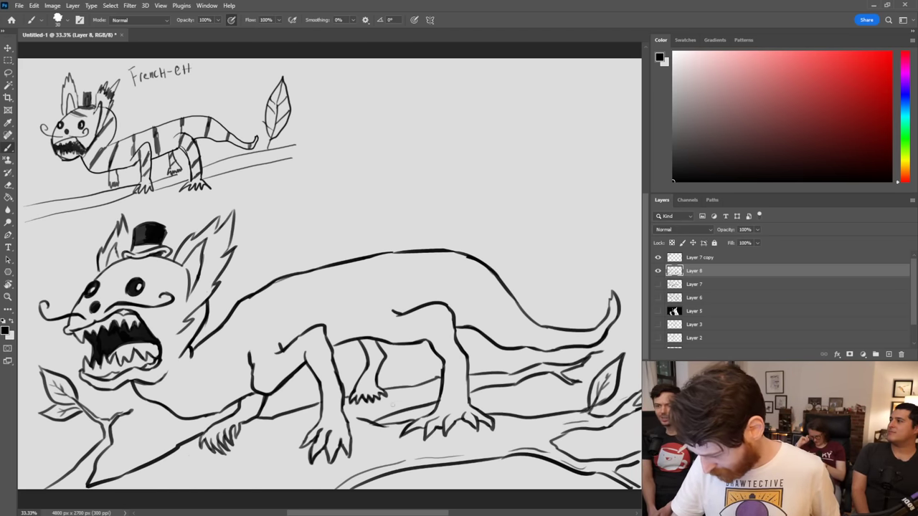
pyautogui.moveTo(379, 413); pyautogui.dragTo(439, 396)
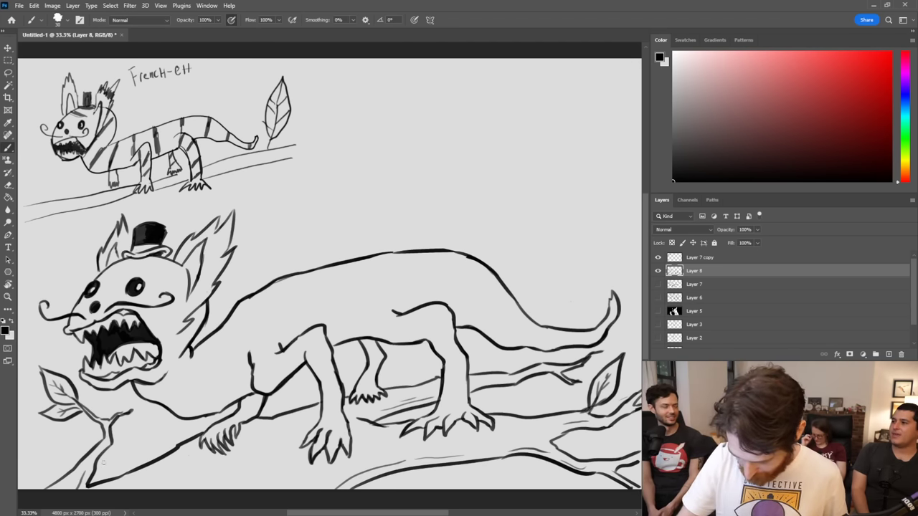
pyautogui.moveTo(299, 493); pyautogui.dragTo(341, 470)
pyautogui.moveTo(280, 490); pyautogui.dragTo(309, 480)
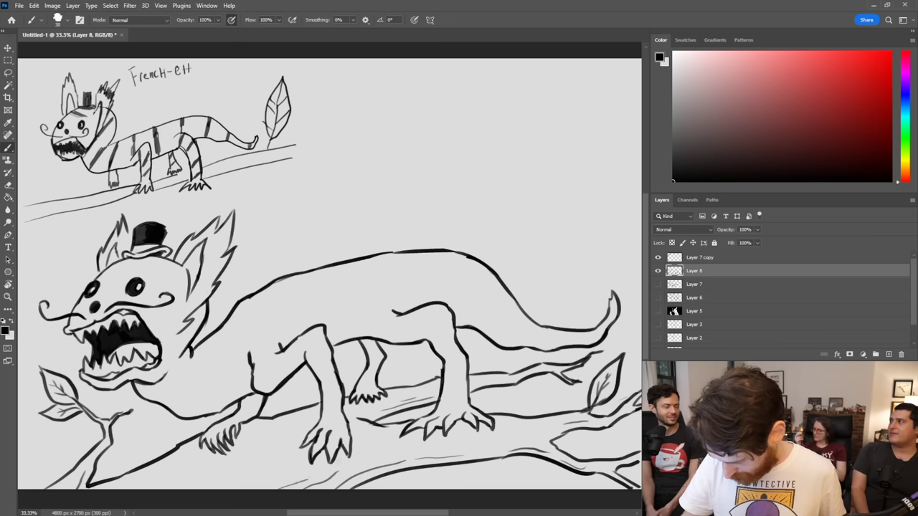
pyautogui.moveTo(525, 436)
pyautogui.mouseDown()
pyautogui.moveTo(551, 431)
pyautogui.moveTo(542, 439)
pyautogui.mouseUp()
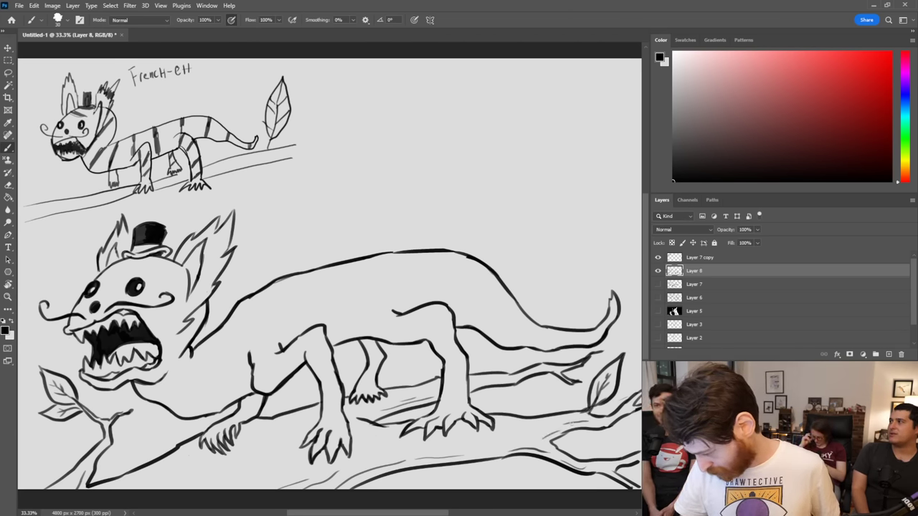
pyautogui.moveTo(259, 412)
pyautogui.mouseDown()
pyautogui.moveTo(235, 436)
pyautogui.moveTo(232, 426)
pyautogui.mouseUp()
pyautogui.hotkey('ctrl', 'z')
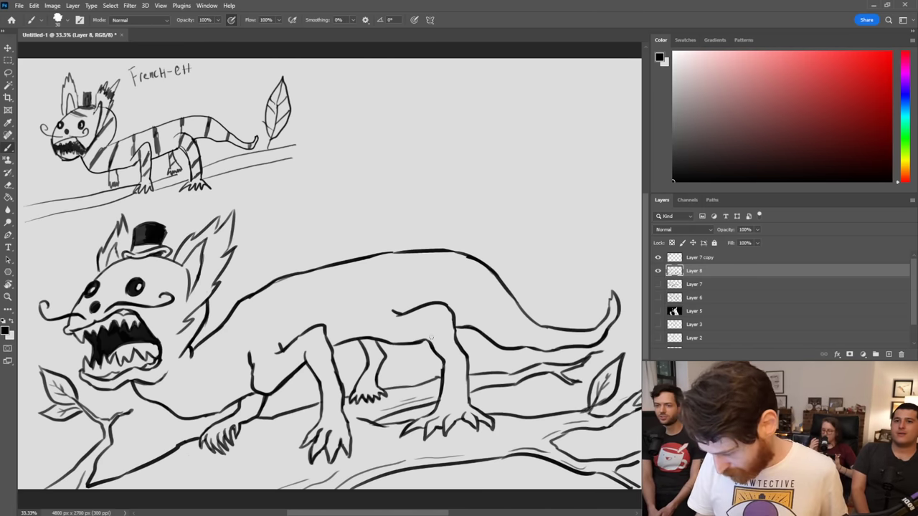
pyautogui.moveTo(412, 424); pyautogui.dragTo(437, 408)
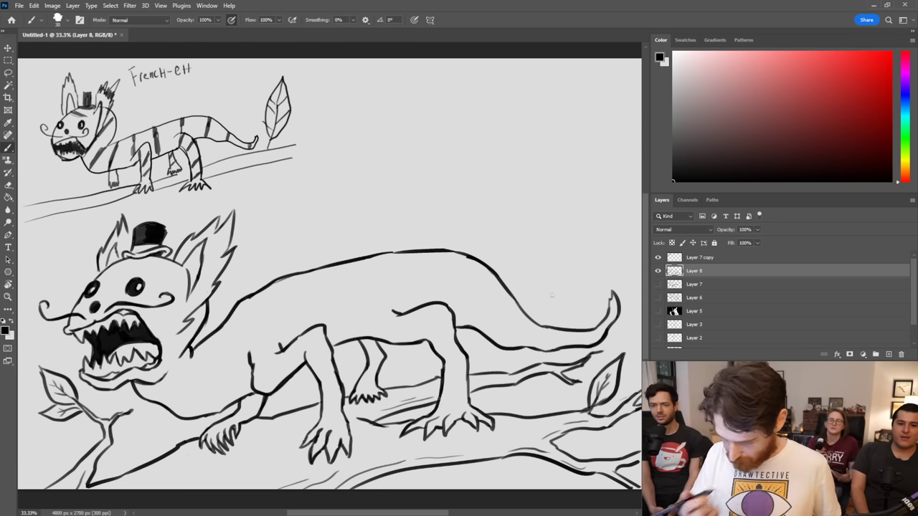
# Step: Draw a dark stripe across the forehead below the hat and shade the tip of the larger ear
pyautogui.moveTo(116, 265)
pyautogui.mouseDown()
pyautogui.moveTo(149, 270)
pyautogui.moveTo(117, 273)
pyautogui.moveTo(129, 274)
pyautogui.mouseUp()
pyautogui.hotkey('ctrl', 'z')
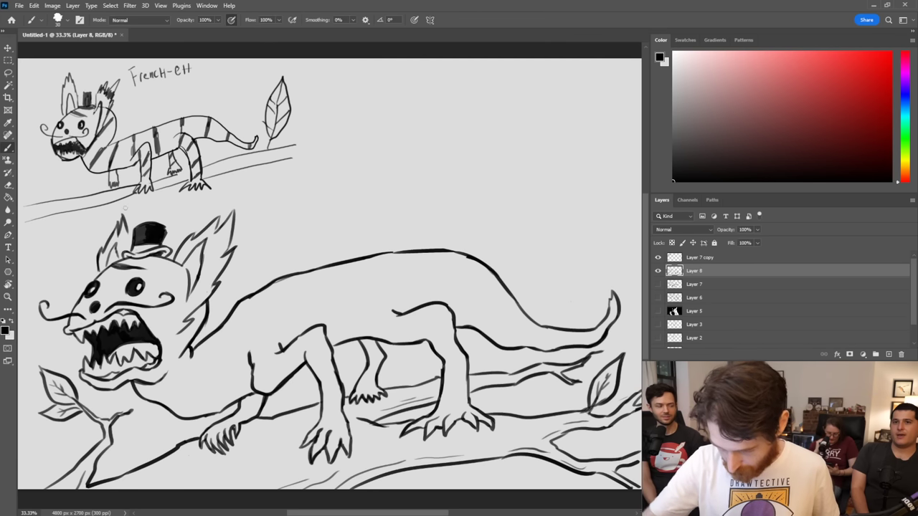
pyautogui.moveTo(198, 236)
pyautogui.mouseDown()
pyautogui.moveTo(220, 231)
pyautogui.moveTo(225, 252)
pyautogui.moveTo(215, 231)
pyautogui.moveTo(224, 234)
pyautogui.moveTo(215, 280)
pyautogui.moveTo(223, 253)
pyautogui.mouseUp()
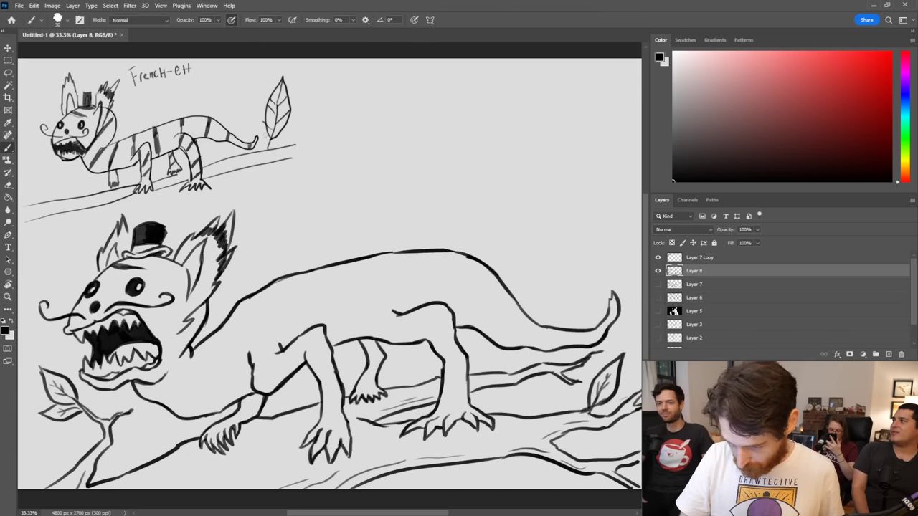
# Step: Shade the cheek fur behind the jaw and paint two jagged stripes down the neck and chest
pyautogui.moveTo(184, 330)
pyautogui.mouseDown()
pyautogui.moveTo(188, 347)
pyautogui.moveTo(170, 364)
pyautogui.moveTo(191, 350)
pyautogui.moveTo(167, 379)
pyautogui.moveTo(200, 327)
pyautogui.moveTo(180, 415)
pyautogui.mouseUp()
pyautogui.moveTo(202, 343); pyautogui.dragTo(191, 376)
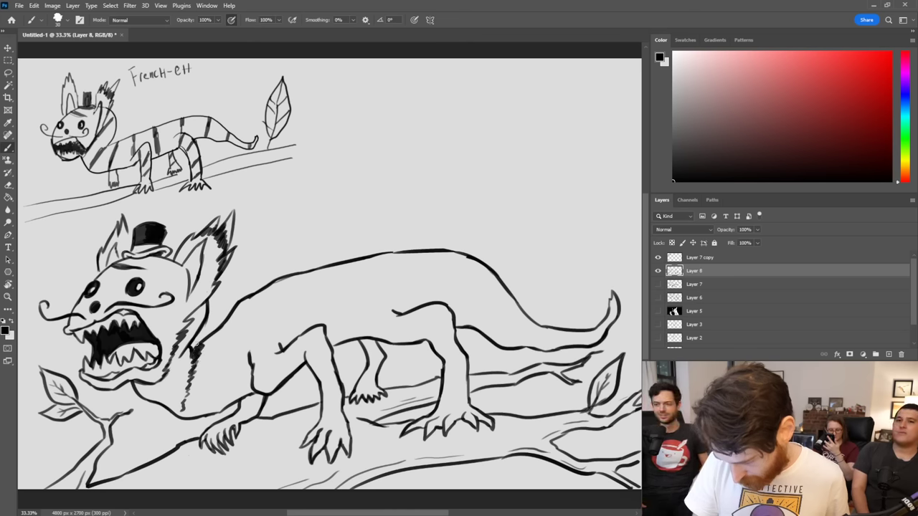
pyautogui.moveTo(188, 326)
pyautogui.mouseDown()
pyautogui.moveTo(179, 336)
pyautogui.moveTo(188, 323)
pyautogui.mouseUp()
pyautogui.moveTo(202, 307)
pyautogui.mouseDown()
pyautogui.moveTo(191, 324)
pyautogui.moveTo(195, 314)
pyautogui.mouseUp()
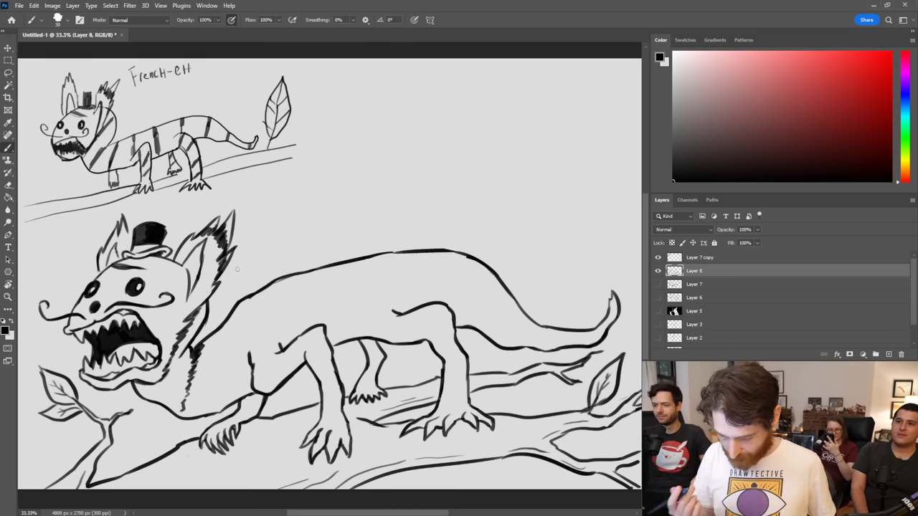
pyautogui.moveTo(227, 326)
pyautogui.mouseDown()
pyautogui.moveTo(211, 339)
pyautogui.moveTo(218, 343)
pyautogui.mouseUp()
pyautogui.moveTo(228, 340); pyautogui.dragTo(223, 393)
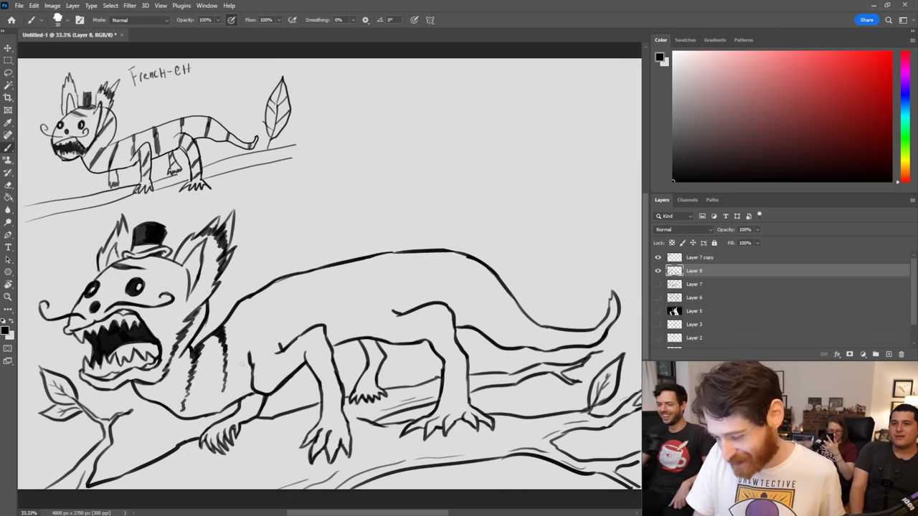
pyautogui.moveTo(225, 393); pyautogui.dragTo(222, 403)
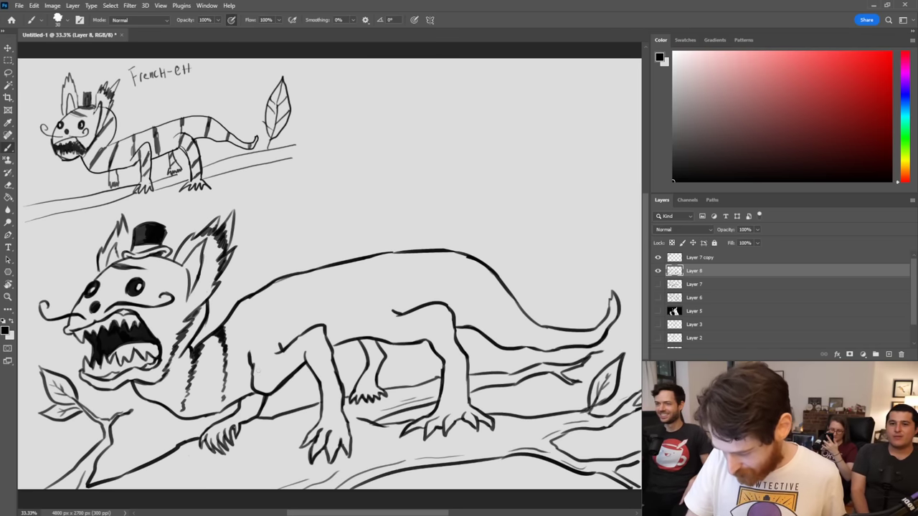
# Step: Paint a tapering jagged stripe down the shoulder and dark bands across the front legs and the far hind leg
pyautogui.moveTo(255, 289); pyautogui.dragTo(283, 339)
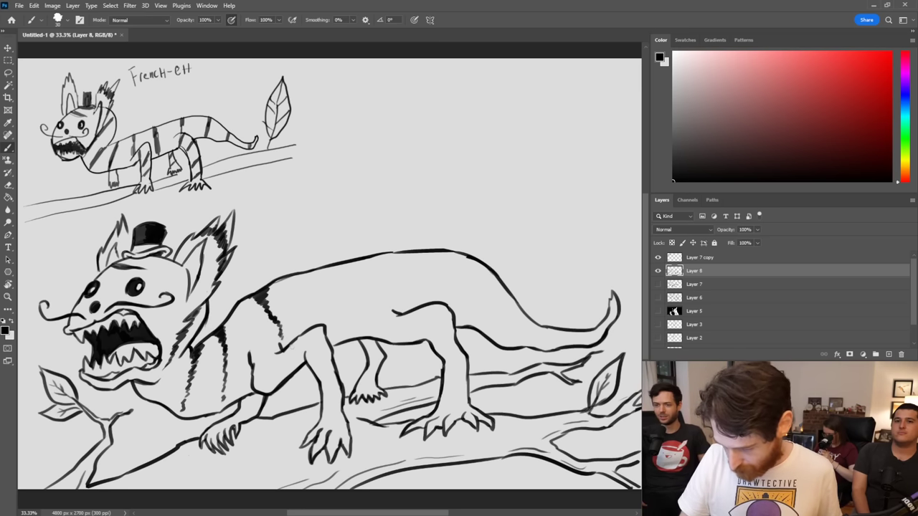
pyautogui.moveTo(297, 338)
pyautogui.mouseDown()
pyautogui.moveTo(302, 366)
pyautogui.moveTo(327, 355)
pyautogui.mouseUp()
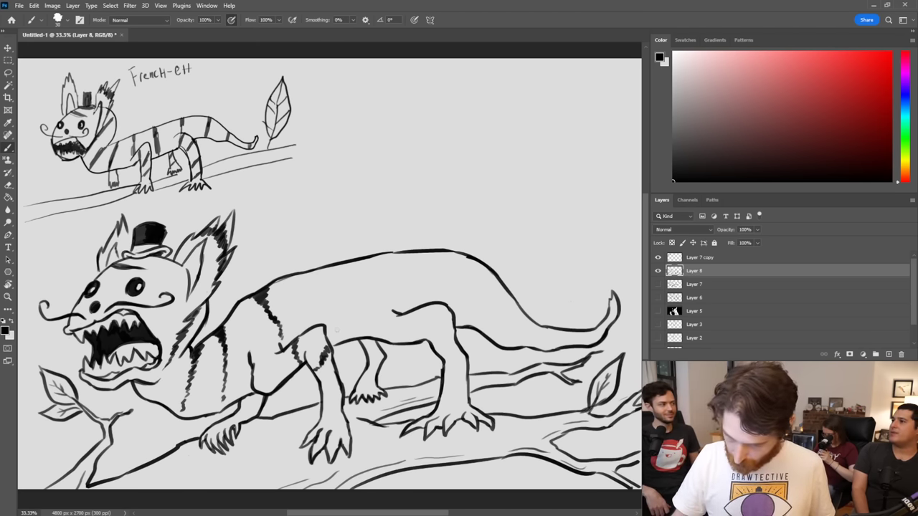
pyautogui.moveTo(323, 392)
pyautogui.mouseDown()
pyautogui.moveTo(343, 414)
pyautogui.moveTo(327, 391)
pyautogui.moveTo(341, 403)
pyautogui.mouseUp()
pyautogui.moveTo(261, 301); pyautogui.dragTo(272, 314)
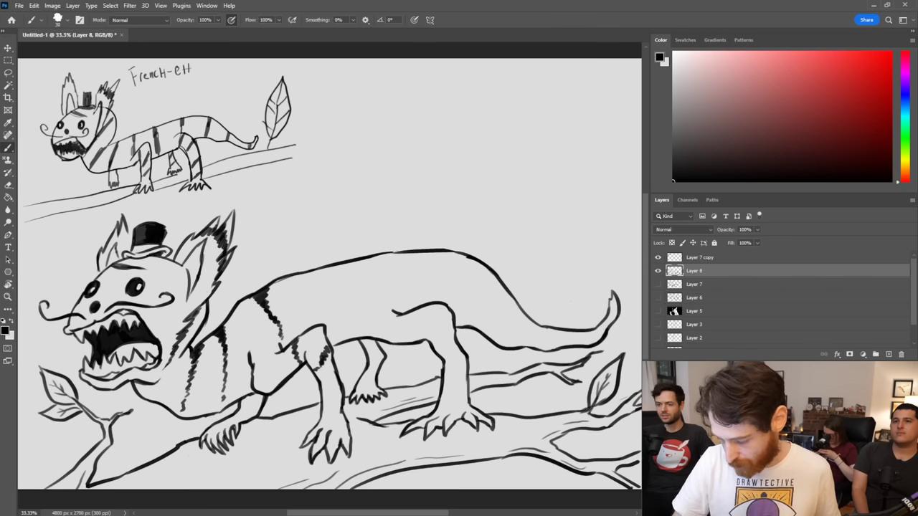
pyautogui.moveTo(325, 409); pyautogui.dragTo(343, 387)
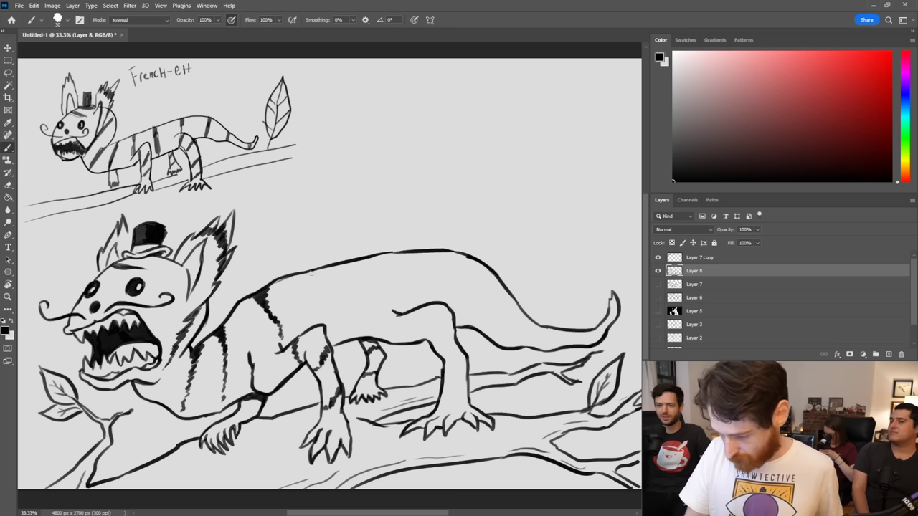
# Step: Paint two jagged stripes down the middle of the back, continuing the rear one onto the belly below the thigh line
pyautogui.moveTo(310, 270)
pyautogui.mouseDown()
pyautogui.moveTo(327, 312)
pyautogui.moveTo(309, 292)
pyautogui.moveTo(327, 317)
pyautogui.moveTo(309, 278)
pyautogui.moveTo(327, 303)
pyautogui.moveTo(330, 271)
pyautogui.moveTo(343, 271)
pyautogui.moveTo(346, 331)
pyautogui.moveTo(342, 264)
pyautogui.mouseUp()
pyautogui.hotkey('ctrl', 'z')
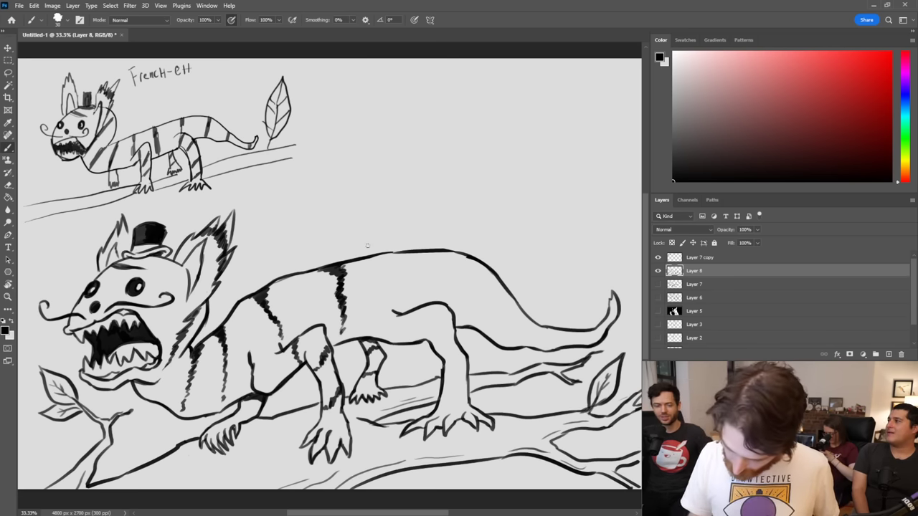
pyautogui.moveTo(400, 254); pyautogui.dragTo(411, 306)
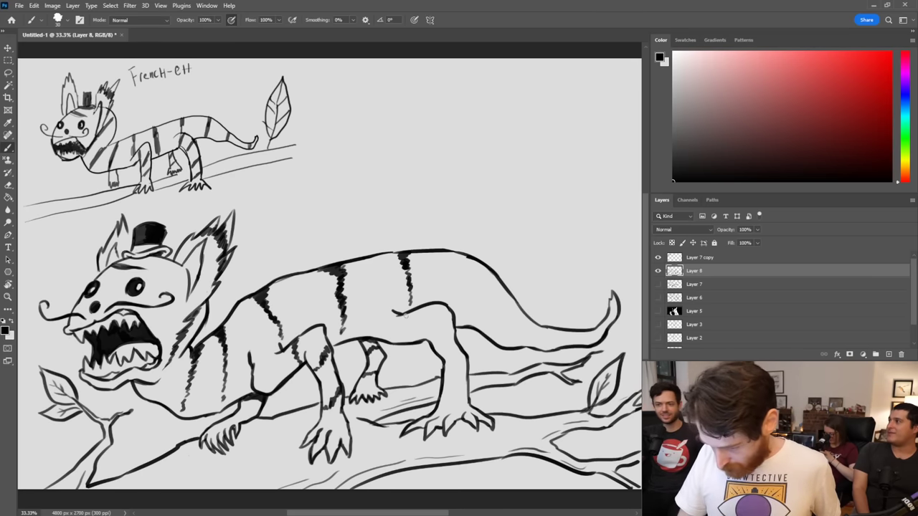
pyautogui.moveTo(407, 313); pyautogui.dragTo(403, 343)
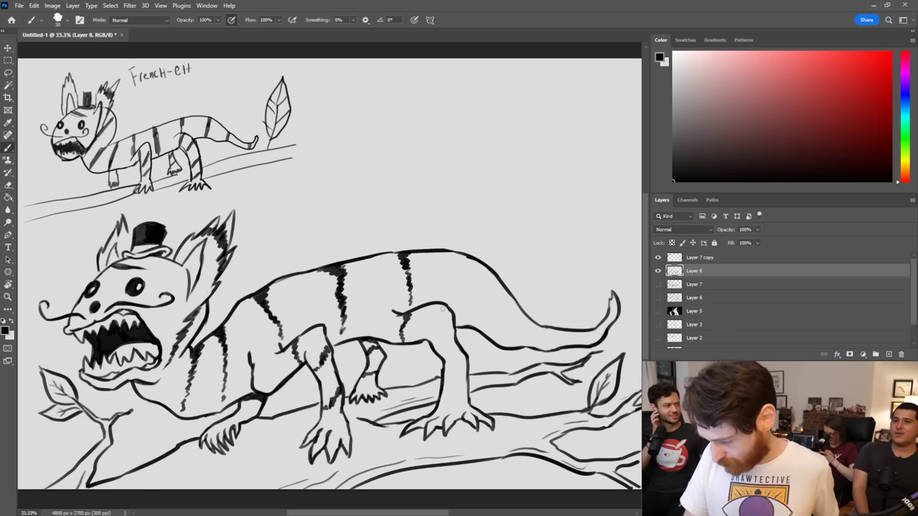
# Step: Paint dark bands on the near hind leg at the thigh, the knee and the shin
pyautogui.moveTo(433, 310)
pyautogui.mouseDown()
pyautogui.moveTo(429, 340)
pyautogui.moveTo(429, 327)
pyautogui.mouseUp()
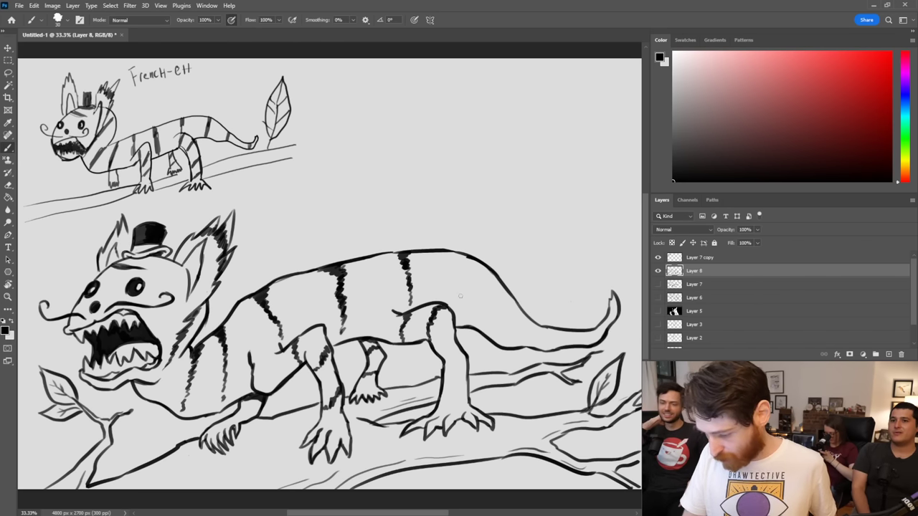
pyautogui.moveTo(443, 359); pyautogui.dragTo(466, 355)
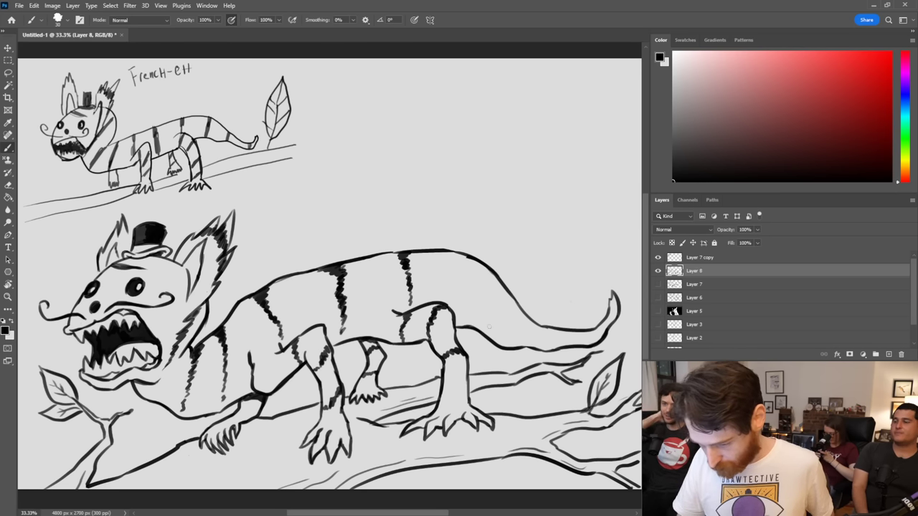
pyautogui.moveTo(441, 394); pyautogui.dragTo(467, 386)
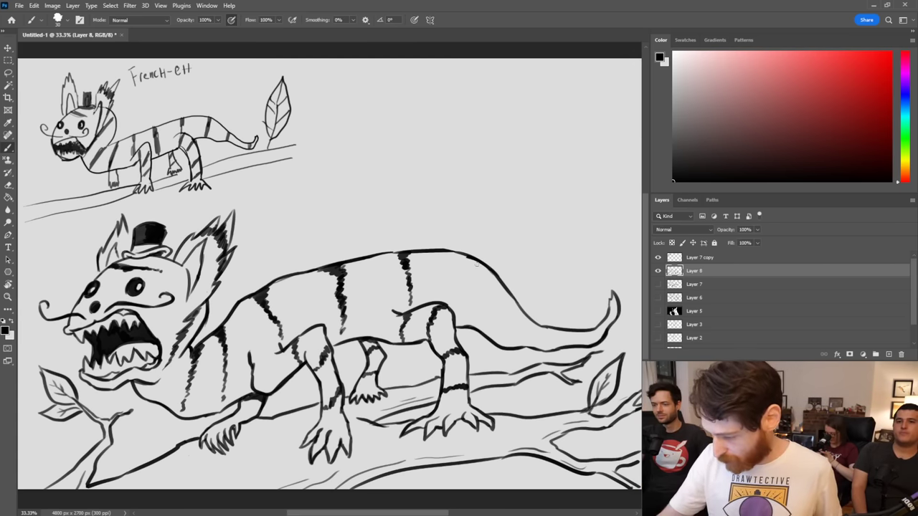
# Step: Paint jagged stripes over the rump and tail base and a short band near the tail tip
pyautogui.moveTo(475, 265)
pyautogui.mouseDown()
pyautogui.moveTo(469, 296)
pyautogui.moveTo(486, 268)
pyautogui.mouseUp()
pyautogui.moveTo(467, 309)
pyautogui.mouseDown()
pyautogui.moveTo(517, 309)
pyautogui.moveTo(517, 335)
pyautogui.mouseUp()
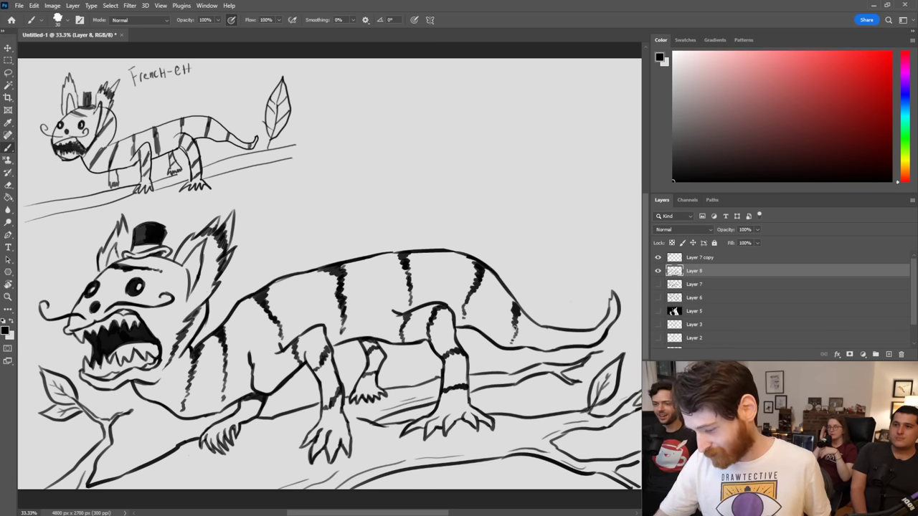
pyautogui.moveTo(577, 331)
pyautogui.mouseDown()
pyautogui.moveTo(571, 348)
pyautogui.moveTo(582, 331)
pyautogui.mouseUp()
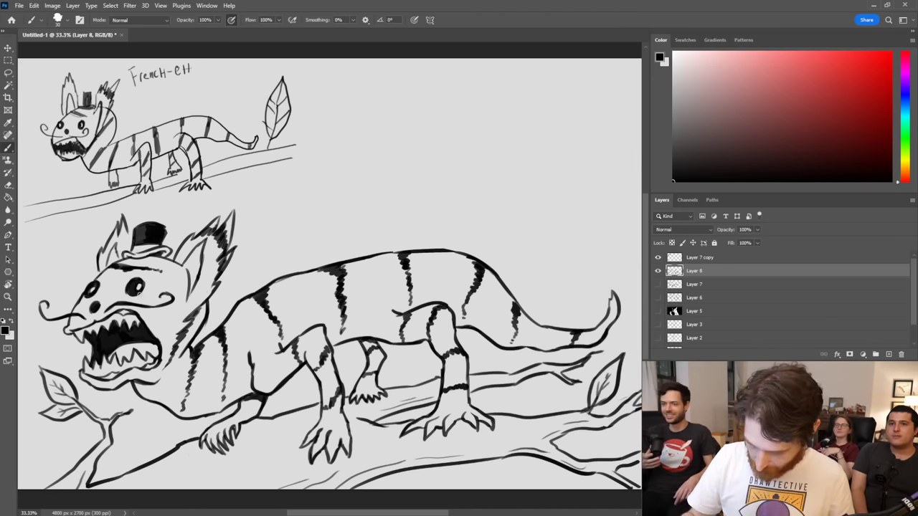
# Step: Touch up the teeth at the front corner of the mouth and the markings around the eye and forehead
pyautogui.moveTo(75, 334); pyautogui.dragTo(84, 337)
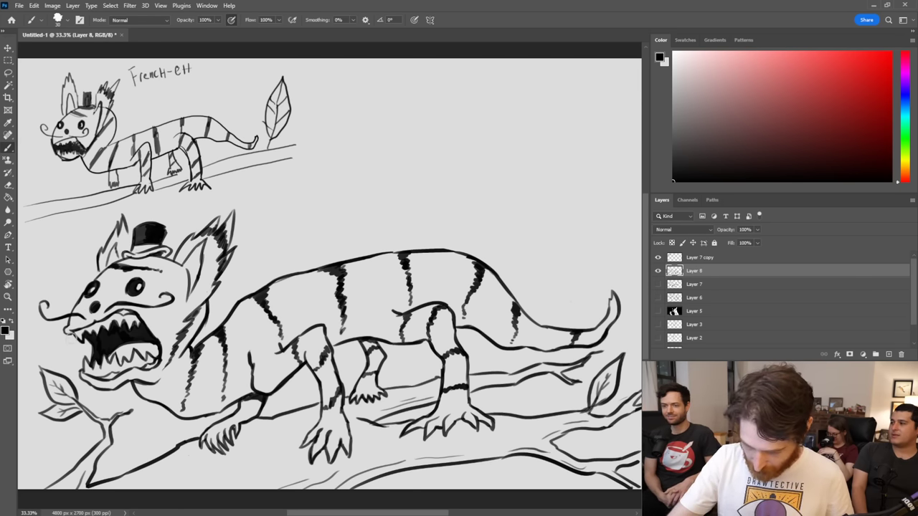
pyautogui.moveTo(66, 333); pyautogui.dragTo(75, 337)
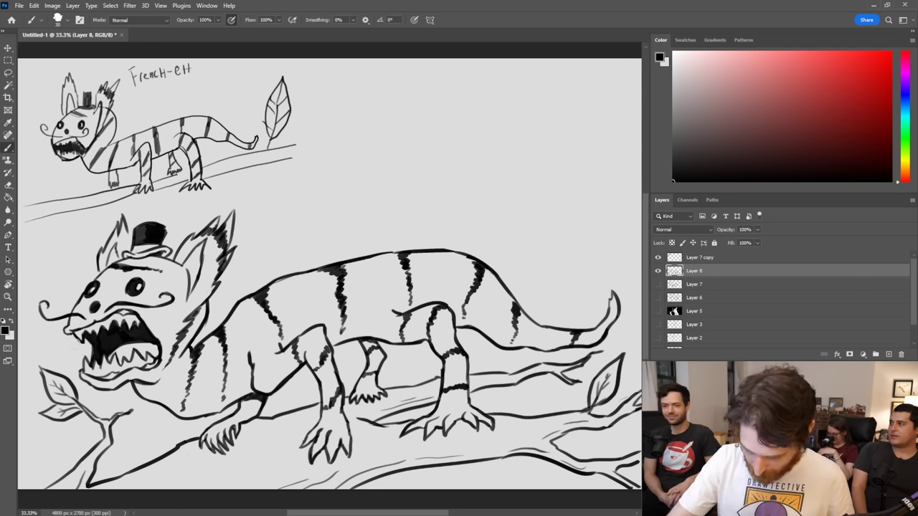
pyautogui.click(83, 294)
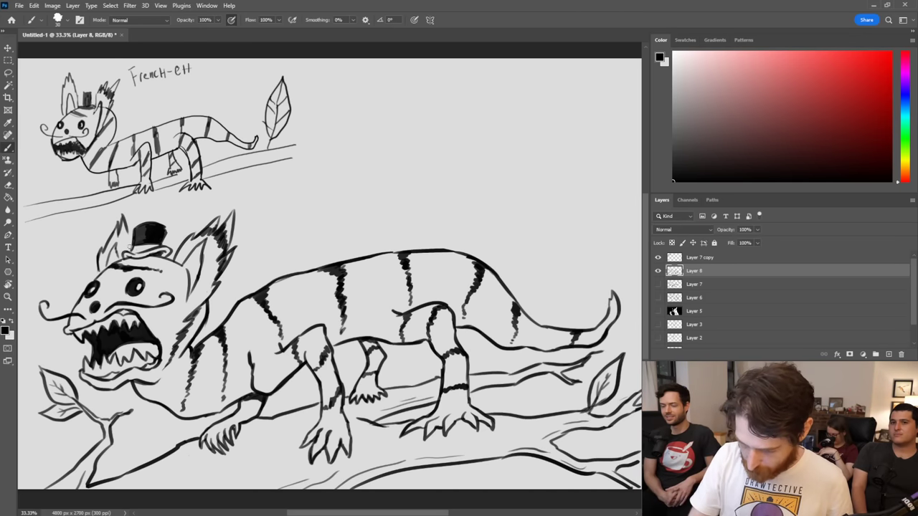
pyautogui.moveTo(118, 264); pyautogui.dragTo(130, 257)
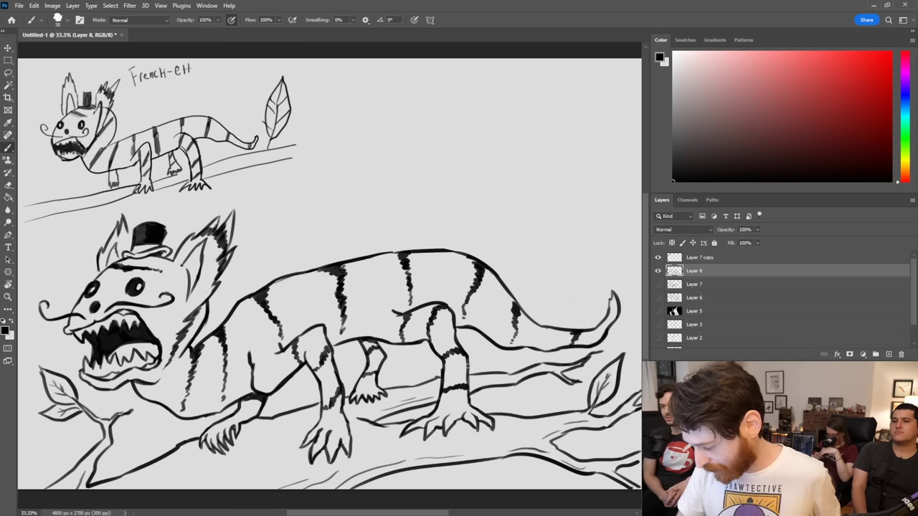
# Step: Touch up the rear edge of the creature's near hind leg
pyautogui.moveTo(468, 366); pyautogui.dragTo(471, 399)
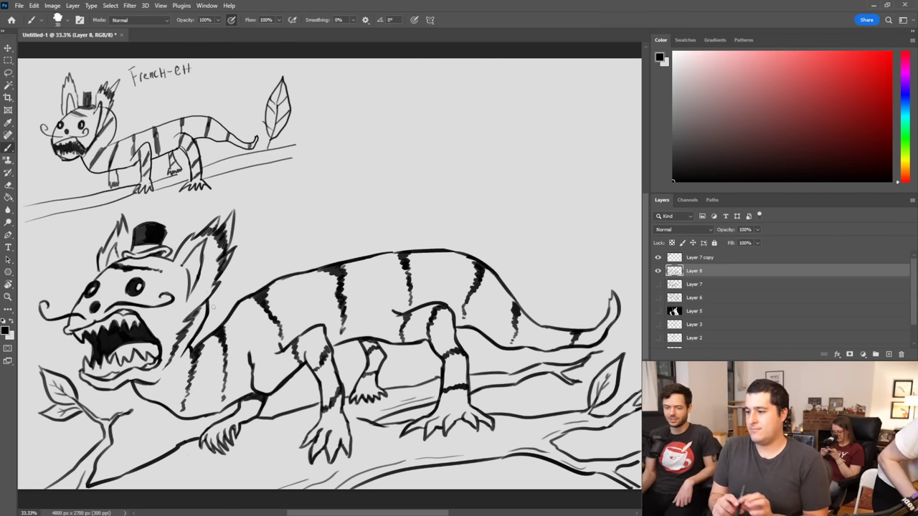
# Step: Hide Layer 8 and Layer 7 copy and add a new blank layer for a separate drawing
pyautogui.click(658, 271)
pyautogui.click(659, 257)
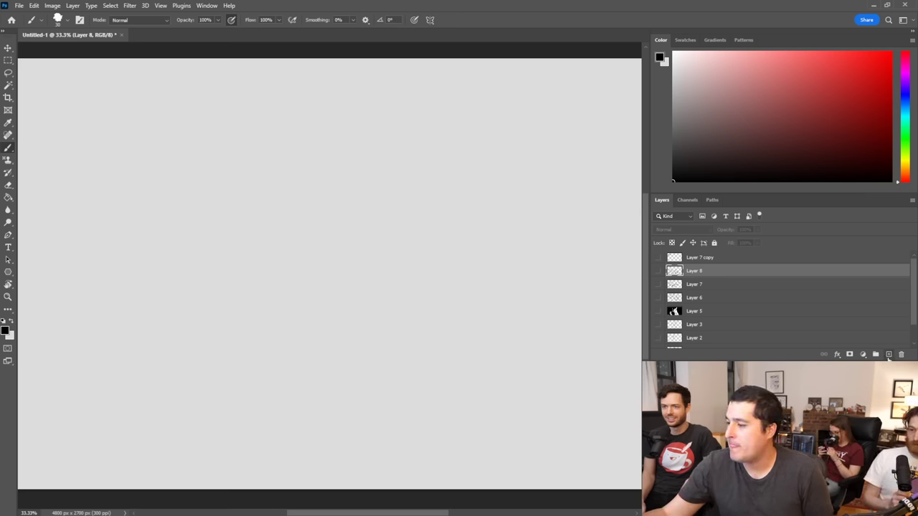
pyautogui.click(888, 355)
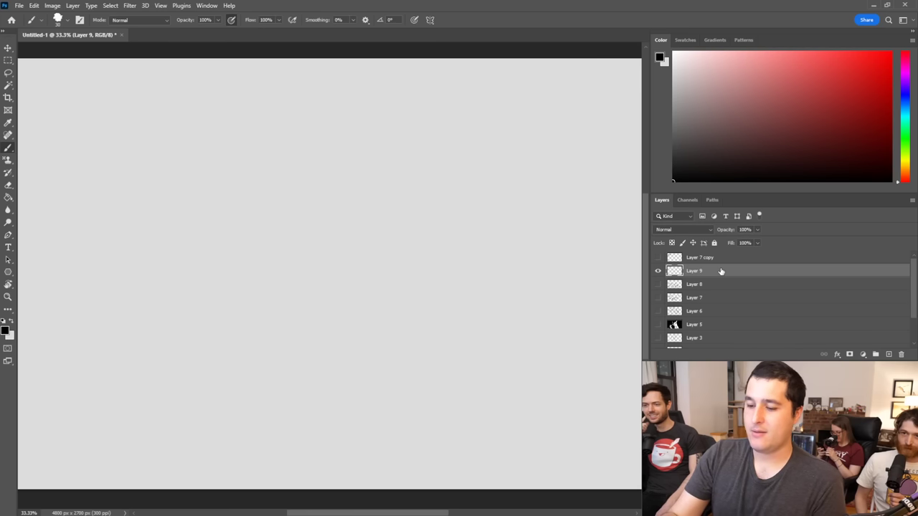
# Step: Draw a castle tower with a crenellated top block and two long walls running down to the canvas edge
pyautogui.moveTo(173, 186)
pyautogui.mouseDown()
pyautogui.moveTo(174, 219)
pyautogui.moveTo(186, 187)
pyautogui.moveTo(199, 188)
pyautogui.moveTo(200, 210)
pyautogui.moveTo(221, 209)
pyautogui.moveTo(221, 187)
pyautogui.moveTo(246, 186)
pyautogui.moveTo(249, 212)
pyautogui.moveTo(267, 211)
pyautogui.moveTo(276, 187)
pyautogui.moveTo(288, 191)
pyautogui.moveTo(288, 209)
pyautogui.moveTo(303, 209)
pyautogui.moveTo(307, 184)
pyautogui.moveTo(328, 185)
pyautogui.moveTo(328, 209)
pyautogui.moveTo(350, 207)
pyautogui.moveTo(342, 179)
pyautogui.moveTo(364, 180)
pyautogui.moveTo(369, 210)
pyautogui.moveTo(391, 210)
pyautogui.moveTo(394, 180)
pyautogui.moveTo(411, 183)
pyautogui.moveTo(416, 241)
pyautogui.moveTo(384, 249)
pyautogui.mouseUp()
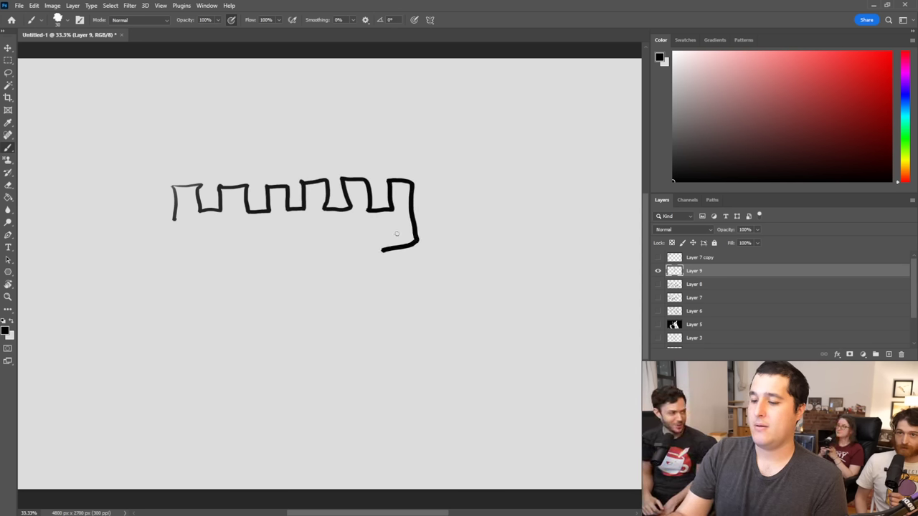
pyautogui.moveTo(174, 219)
pyautogui.mouseDown()
pyautogui.moveTo(173, 251)
pyautogui.moveTo(391, 247)
pyautogui.moveTo(383, 250)
pyautogui.mouseUp()
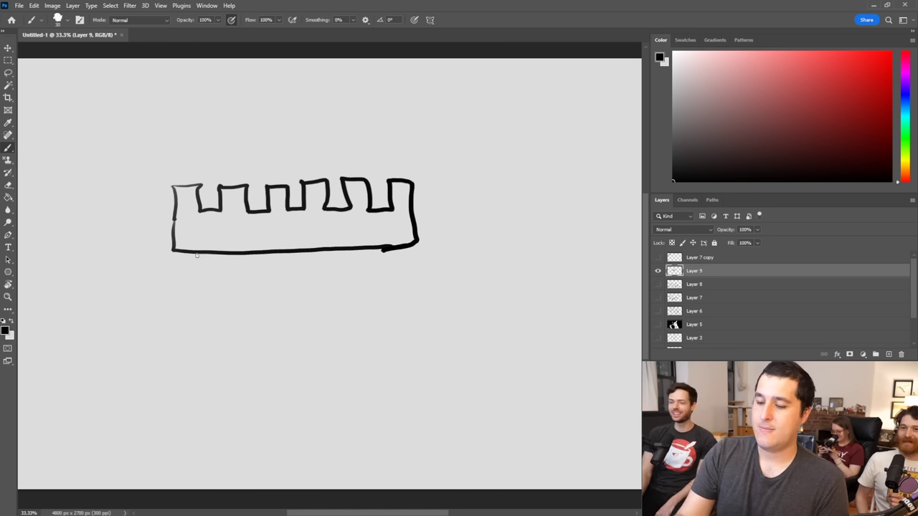
pyautogui.moveTo(183, 253); pyautogui.dragTo(191, 487)
pyautogui.moveTo(406, 247)
pyautogui.mouseDown()
pyautogui.moveTo(396, 368)
pyautogui.moveTo(410, 489)
pyautogui.mouseUp()
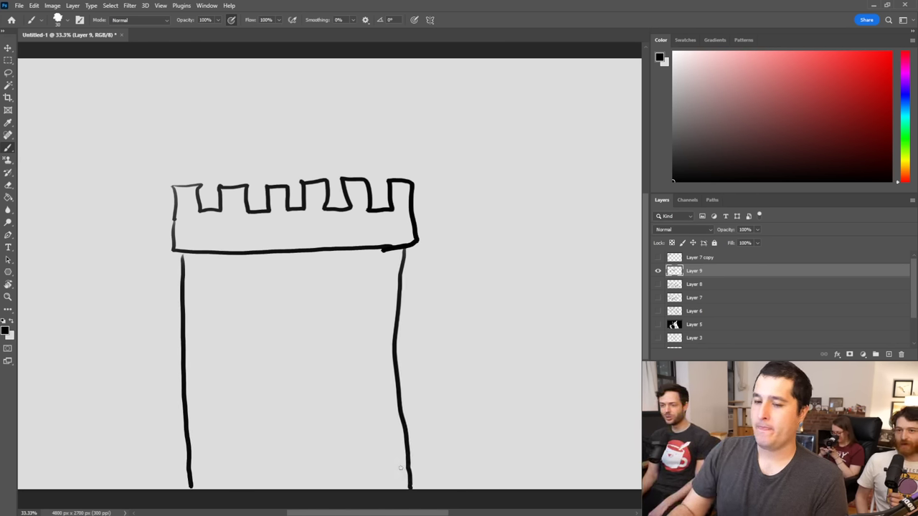
# Step: Scale the tower down to 52.75% toward its lower-left corner and clear the selection
pyautogui.click(8, 60)
pyautogui.moveTo(77, 109)
pyautogui.mouseDown()
pyautogui.moveTo(131, 197)
pyautogui.moveTo(304, 394)
pyautogui.moveTo(492, 489)
pyautogui.moveTo(493, 473)
pyautogui.mouseUp()
pyautogui.hotkey('ctrl', 't')
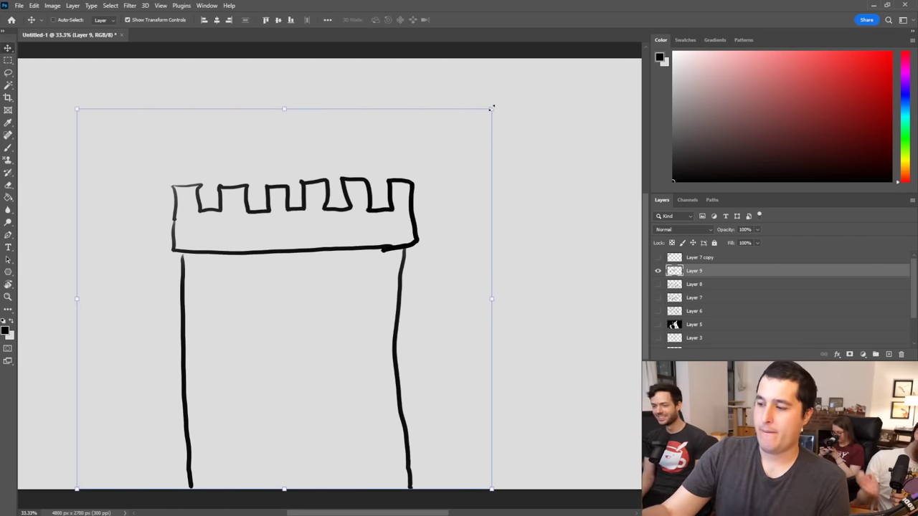
pyautogui.moveTo(492, 110)
pyautogui.mouseDown()
pyautogui.moveTo(513, 194)
pyautogui.moveTo(464, 299)
pyautogui.moveTo(388, 386)
pyautogui.mouseUp()
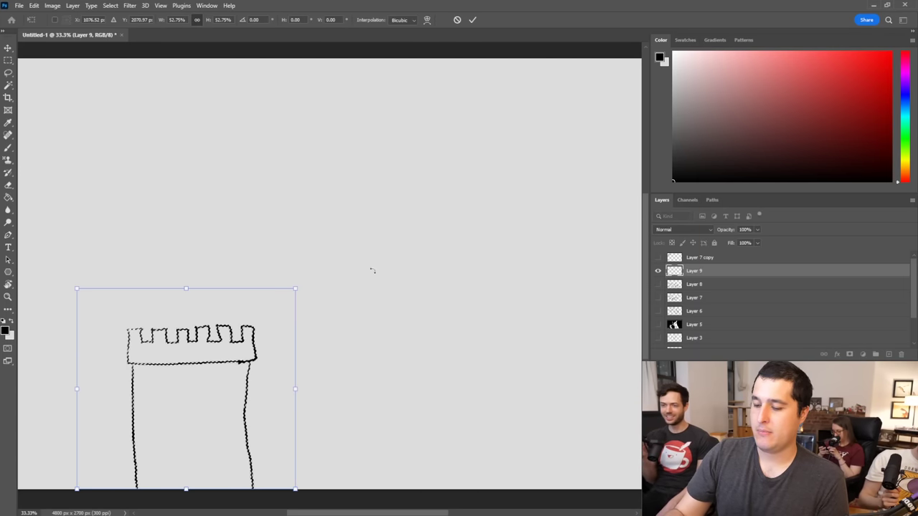
pyautogui.press('Return')
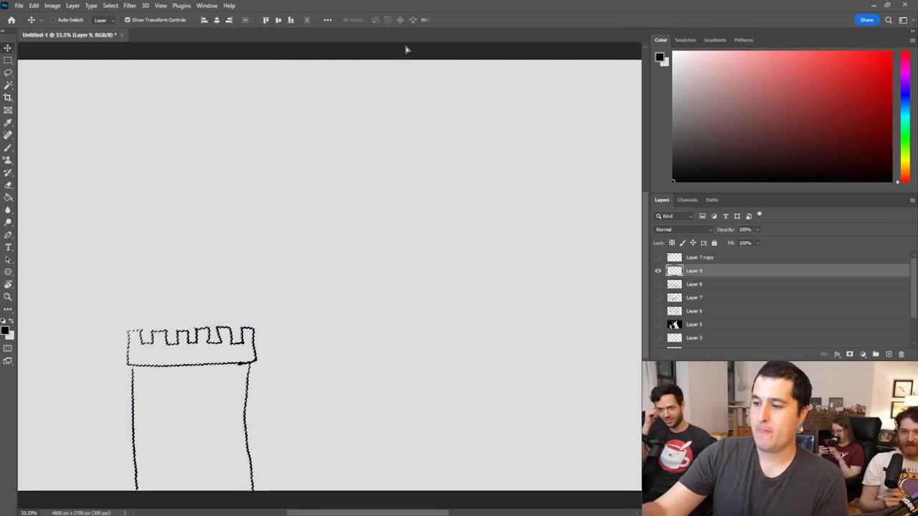
pyautogui.click(9, 61)
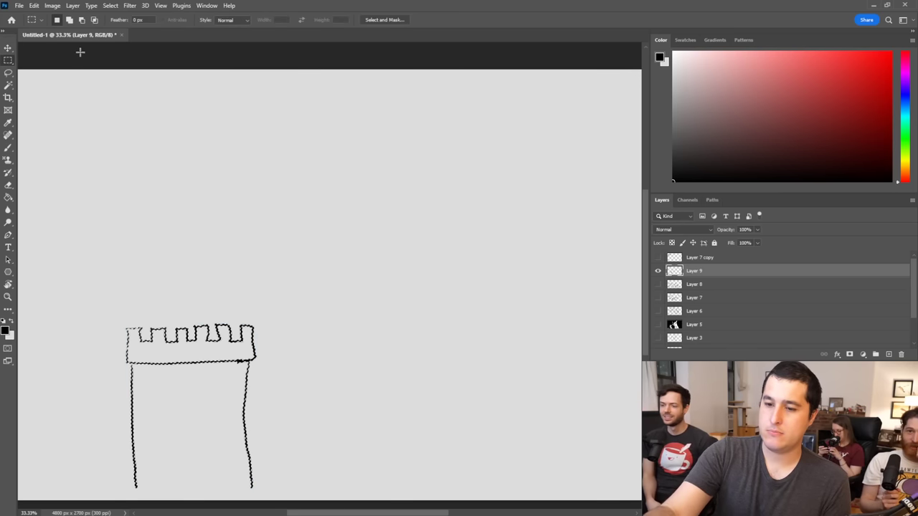
pyautogui.click(81, 53)
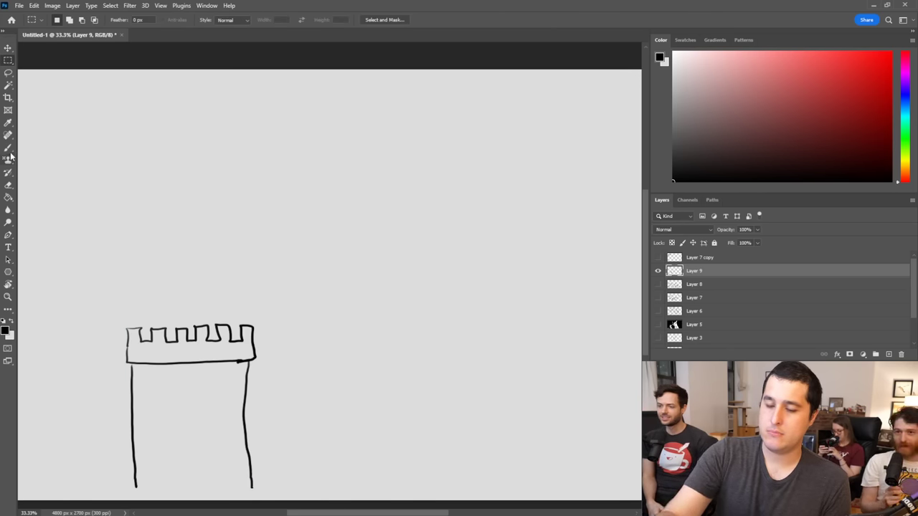
pyautogui.click(55, 48)
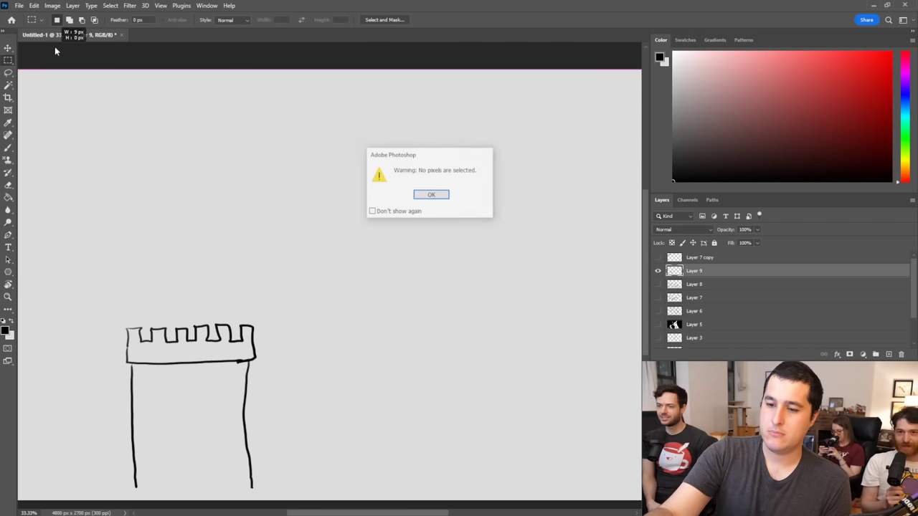
pyautogui.click(431, 195)
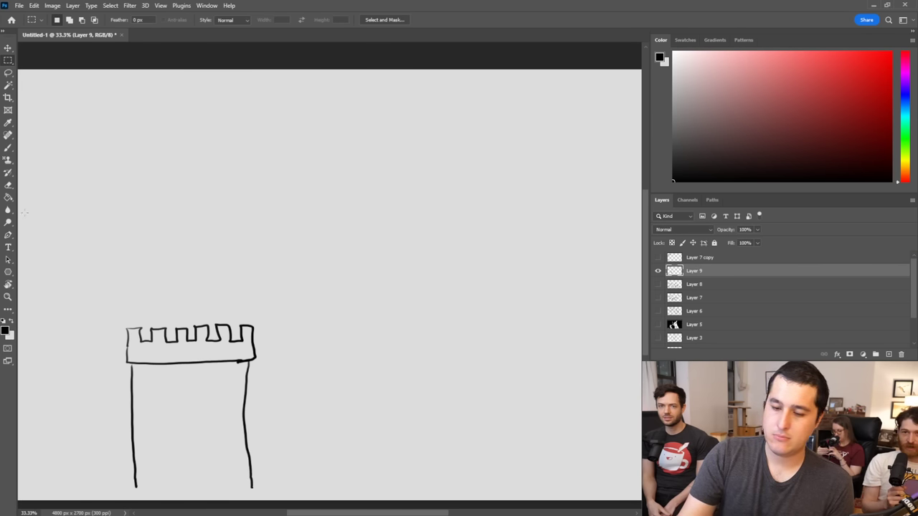
# Step: Draw a slanted torso rising out of the tower's battlements, with rounded shoulders and two arms reaching downward
pyautogui.click(8, 148)
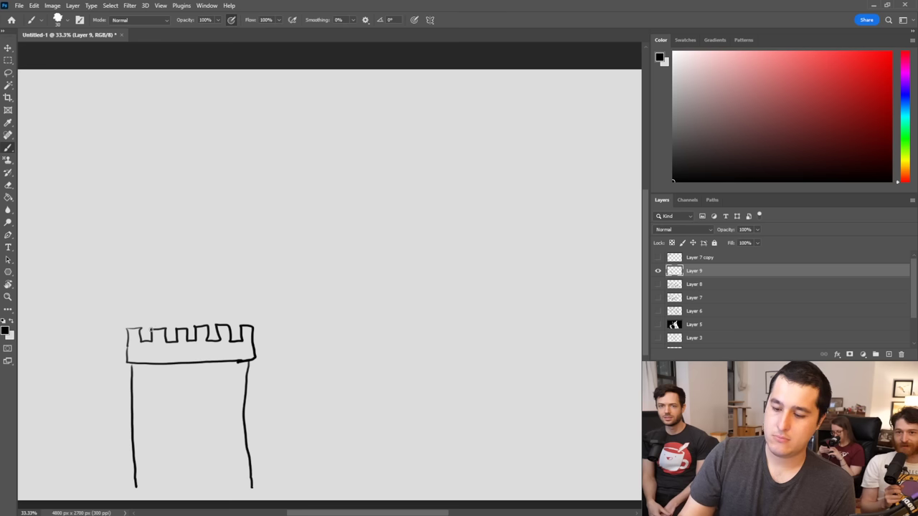
pyautogui.moveTo(143, 343)
pyautogui.mouseDown()
pyautogui.moveTo(147, 318)
pyautogui.moveTo(229, 240)
pyautogui.mouseUp()
pyautogui.moveTo(233, 343)
pyautogui.mouseDown()
pyautogui.moveTo(236, 321)
pyautogui.moveTo(283, 294)
pyautogui.moveTo(312, 239)
pyautogui.mouseUp()
pyautogui.moveTo(229, 239)
pyautogui.mouseDown()
pyautogui.moveTo(261, 198)
pyautogui.moveTo(217, 249)
pyautogui.mouseUp()
pyautogui.moveTo(256, 204); pyautogui.dragTo(217, 251)
pyautogui.moveTo(314, 240)
pyautogui.mouseDown()
pyautogui.moveTo(342, 197)
pyautogui.moveTo(312, 235)
pyautogui.mouseUp()
pyautogui.moveTo(257, 172)
pyautogui.mouseDown()
pyautogui.moveTo(289, 158)
pyautogui.moveTo(267, 157)
pyautogui.moveTo(220, 213)
pyautogui.moveTo(174, 245)
pyautogui.moveTo(198, 253)
pyautogui.moveTo(266, 192)
pyautogui.mouseUp()
pyautogui.moveTo(344, 172)
pyautogui.mouseDown()
pyautogui.moveTo(364, 178)
pyautogui.moveTo(375, 208)
pyautogui.moveTo(333, 297)
pyautogui.moveTo(324, 279)
pyautogui.moveTo(348, 204)
pyautogui.moveTo(339, 201)
pyautogui.mouseUp()
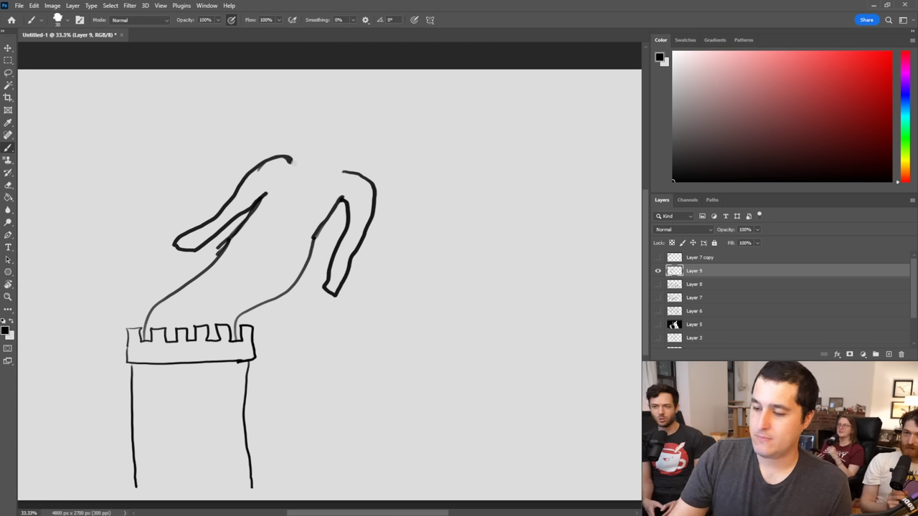
# Step: Draw the base of the neck and add a ruffled cuff and small hand at the end of each arm
pyautogui.moveTo(291, 160)
pyautogui.mouseDown()
pyautogui.moveTo(327, 171)
pyautogui.moveTo(307, 156)
pyautogui.moveTo(331, 158)
pyautogui.moveTo(327, 169)
pyautogui.mouseUp()
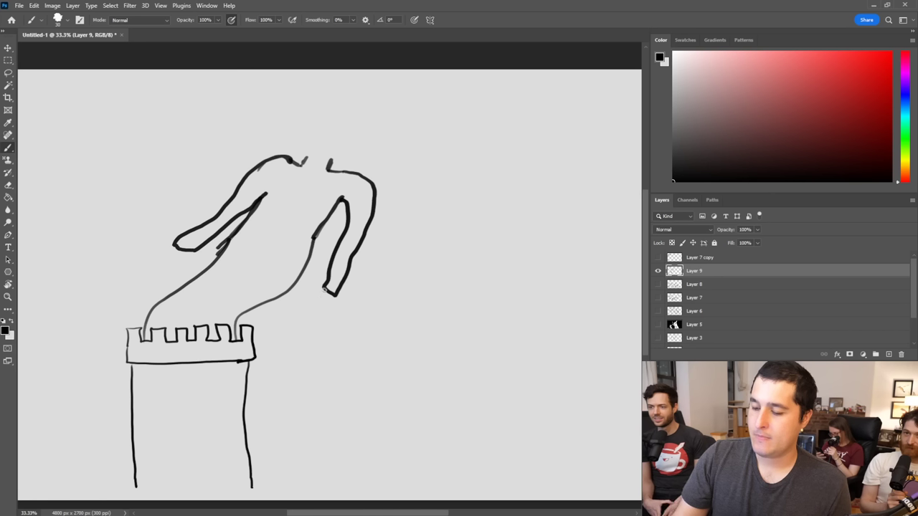
pyautogui.moveTo(324, 290)
pyautogui.mouseDown()
pyautogui.moveTo(320, 320)
pyautogui.moveTo(336, 319)
pyautogui.moveTo(343, 308)
pyautogui.moveTo(325, 282)
pyautogui.moveTo(345, 293)
pyautogui.moveTo(346, 301)
pyautogui.moveTo(321, 292)
pyautogui.moveTo(313, 280)
pyautogui.moveTo(322, 281)
pyautogui.mouseUp()
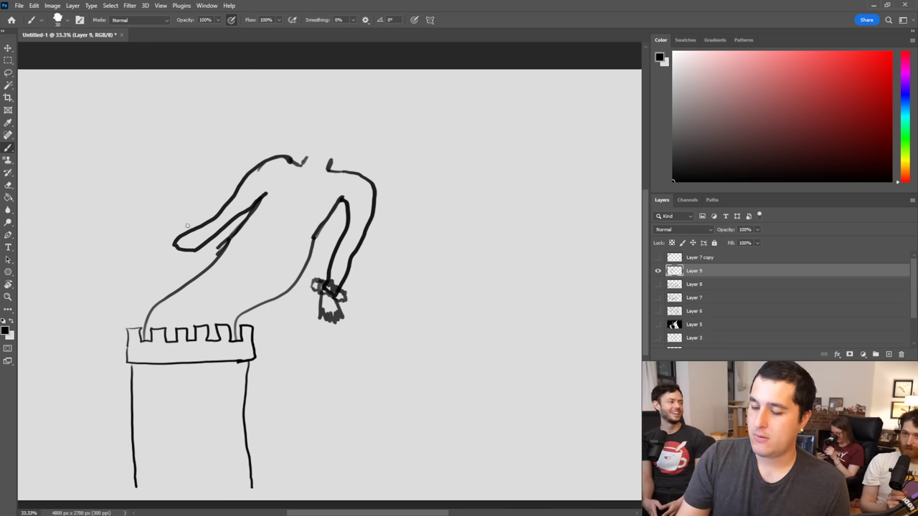
pyautogui.moveTo(170, 244)
pyautogui.mouseDown()
pyautogui.moveTo(158, 250)
pyautogui.moveTo(183, 261)
pyautogui.moveTo(200, 251)
pyautogui.moveTo(165, 241)
pyautogui.moveTo(168, 269)
pyautogui.moveTo(188, 259)
pyautogui.mouseUp()
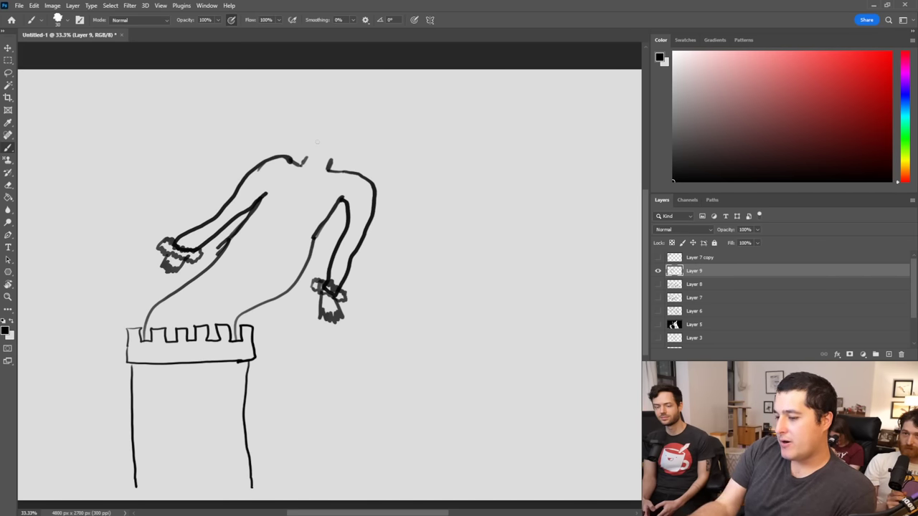
# Step: Shrink the whole tower and figure toward the lower-left corner to make room for a head, and clear the selection
pyautogui.click(8, 61)
pyautogui.moveTo(43, 89); pyautogui.dragTo(94, 209)
pyautogui.moveTo(310, 428); pyautogui.dragTo(463, 490)
pyautogui.click(8, 47)
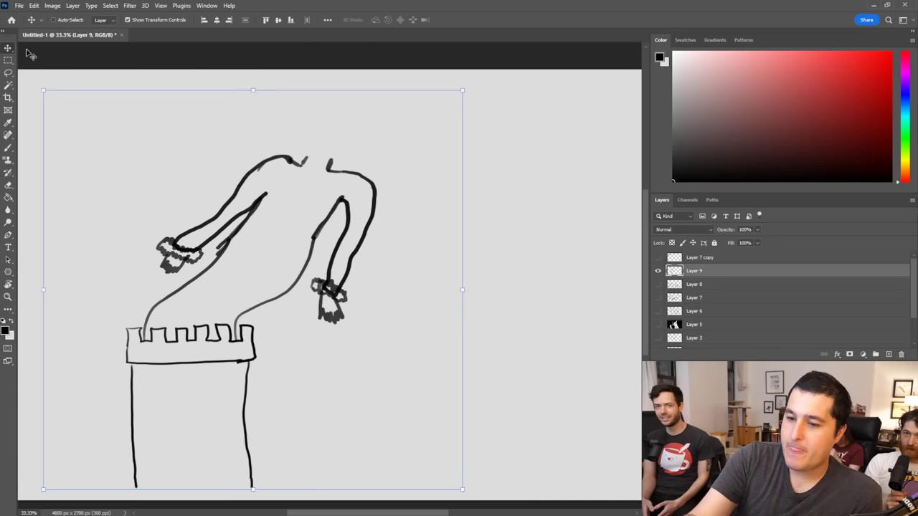
pyautogui.hotkey('ctrl', 't')
pyautogui.moveTo(463, 90); pyautogui.dragTo(368, 202)
pyautogui.click(8, 61)
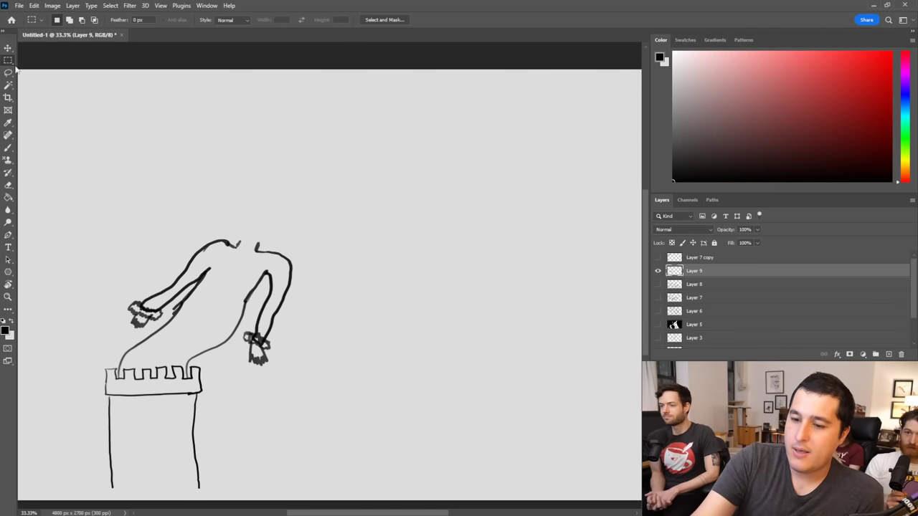
# Step: Extend the neck, draw a large egg-shaped head on it, and erase the neck line overlapping the chin
pyautogui.click(10, 148)
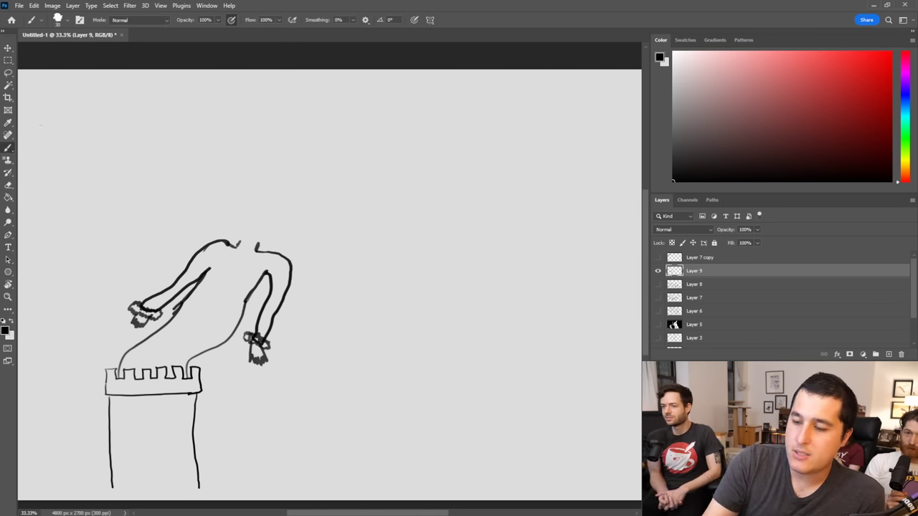
pyautogui.moveTo(237, 246)
pyautogui.mouseDown()
pyautogui.moveTo(250, 224)
pyautogui.moveTo(269, 227)
pyautogui.mouseUp()
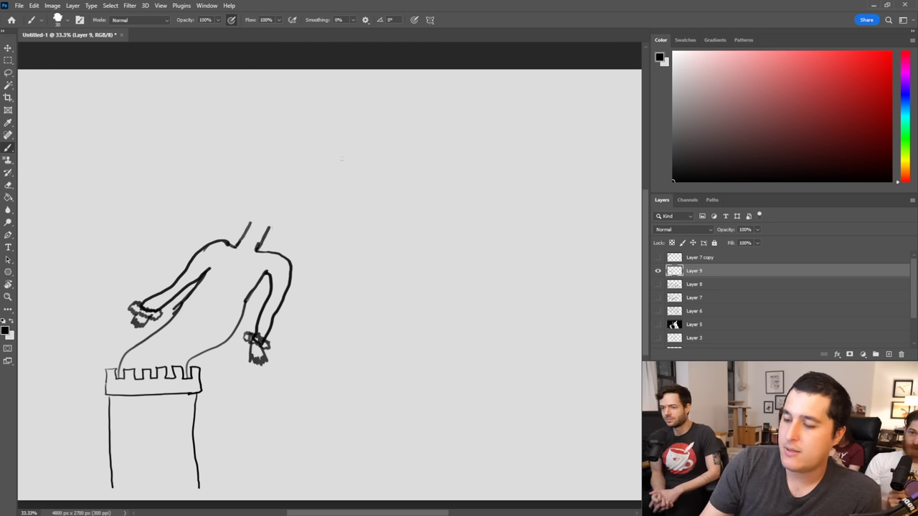
pyautogui.moveTo(342, 156)
pyautogui.mouseDown()
pyautogui.moveTo(330, 134)
pyautogui.moveTo(278, 107)
pyautogui.moveTo(225, 148)
pyautogui.moveTo(235, 201)
pyautogui.moveTo(255, 229)
pyautogui.moveTo(312, 206)
pyautogui.moveTo(342, 147)
pyautogui.mouseUp()
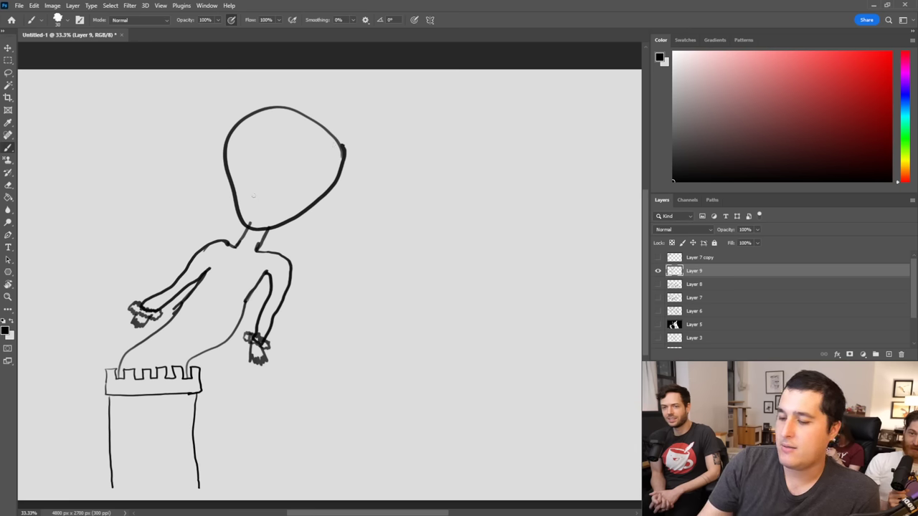
pyautogui.click(8, 184)
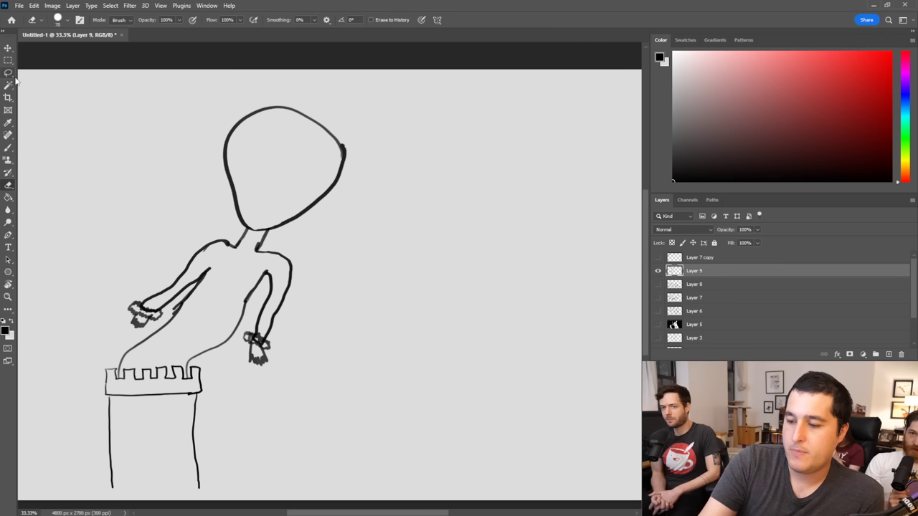
# Step: Draw a ruffled collar around the neck and a scalloped line across the chest, keeping the waist area free of scribbles
pyautogui.click(9, 148)
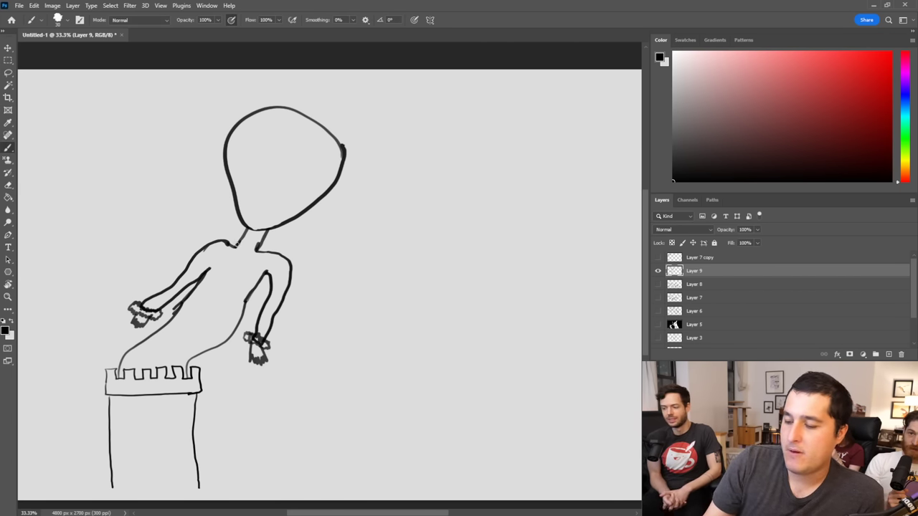
pyautogui.moveTo(237, 230)
pyautogui.mouseDown()
pyautogui.moveTo(228, 245)
pyautogui.moveTo(252, 246)
pyautogui.moveTo(244, 258)
pyautogui.moveTo(246, 239)
pyautogui.moveTo(253, 261)
pyautogui.moveTo(255, 243)
pyautogui.moveTo(267, 242)
pyautogui.moveTo(258, 252)
pyautogui.moveTo(272, 244)
pyautogui.moveTo(226, 232)
pyautogui.moveTo(239, 224)
pyautogui.moveTo(243, 232)
pyautogui.mouseUp()
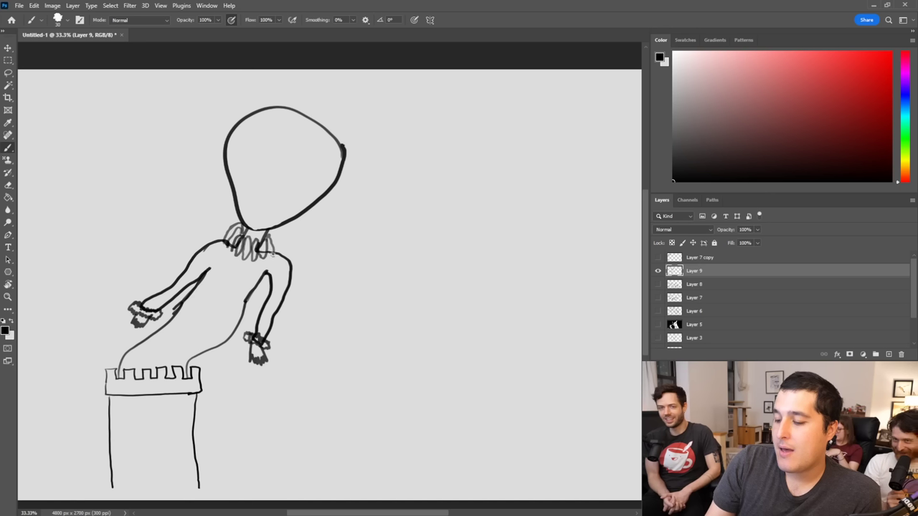
pyautogui.moveTo(268, 258); pyautogui.dragTo(273, 245)
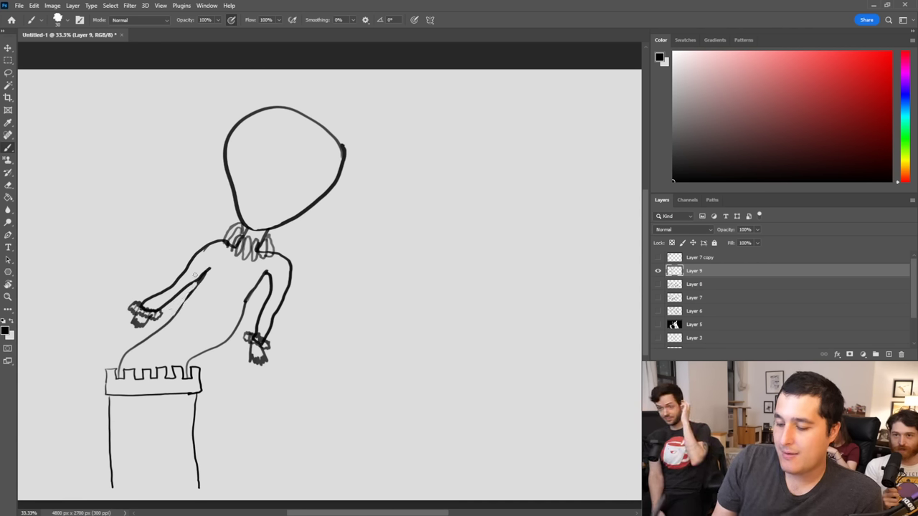
pyautogui.moveTo(204, 277)
pyautogui.mouseDown()
pyautogui.moveTo(165, 327)
pyautogui.moveTo(209, 270)
pyautogui.moveTo(201, 289)
pyautogui.moveTo(223, 283)
pyautogui.moveTo(227, 299)
pyautogui.moveTo(252, 287)
pyautogui.mouseUp()
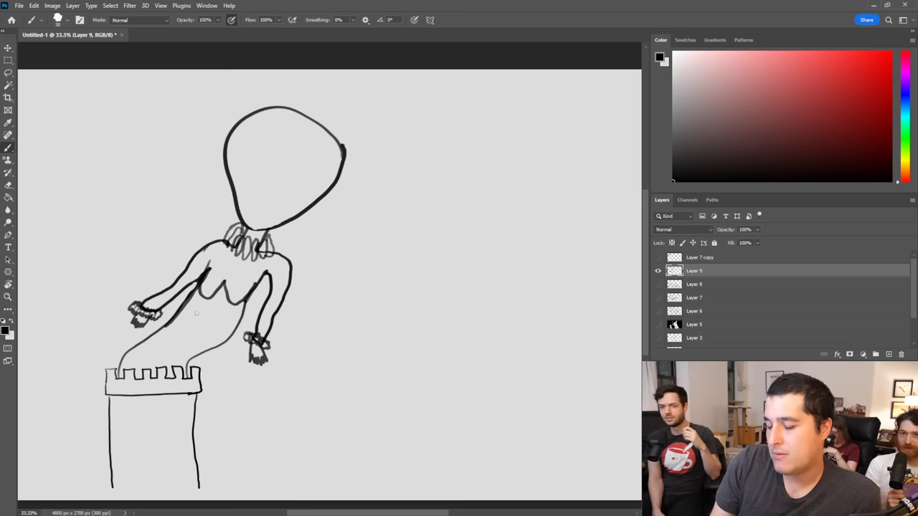
pyautogui.moveTo(132, 358); pyautogui.dragTo(178, 359)
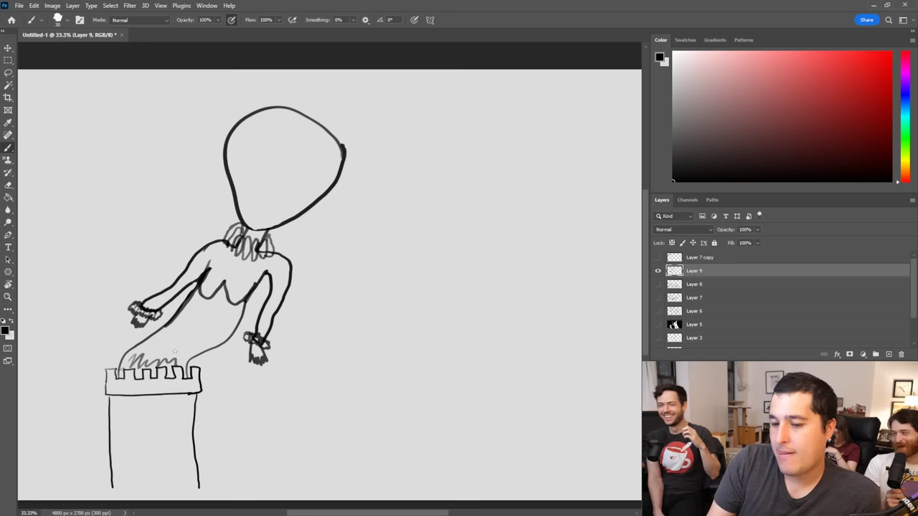
pyautogui.moveTo(132, 355)
pyautogui.mouseDown()
pyautogui.moveTo(185, 360)
pyautogui.moveTo(135, 367)
pyautogui.mouseUp()
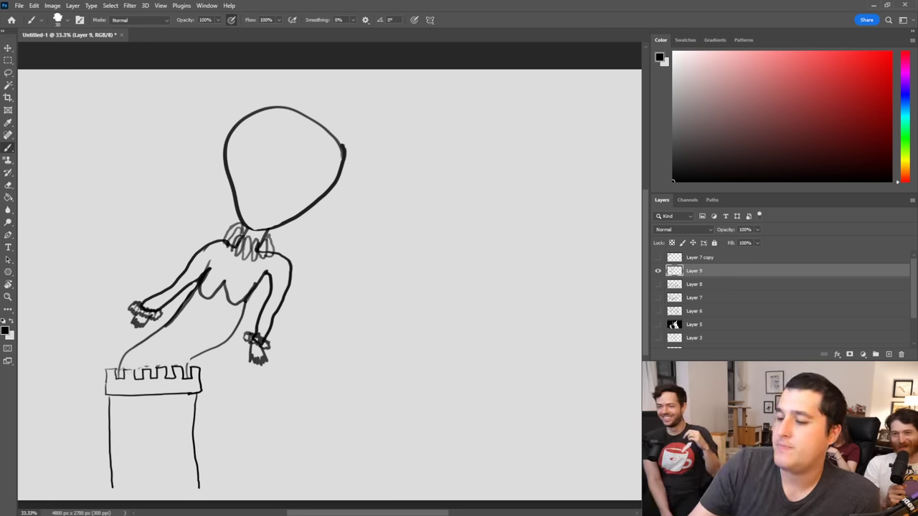
# Step: Draw a stepped hairline across the forehead and outline long wavy hair sweeping over the head and down to a squared-off end
pyautogui.moveTo(227, 154)
pyautogui.mouseDown()
pyautogui.moveTo(244, 135)
pyautogui.moveTo(264, 149)
pyautogui.moveTo(276, 135)
pyautogui.moveTo(285, 150)
pyautogui.moveTo(306, 143)
pyautogui.moveTo(324, 152)
pyautogui.moveTo(330, 184)
pyautogui.mouseUp()
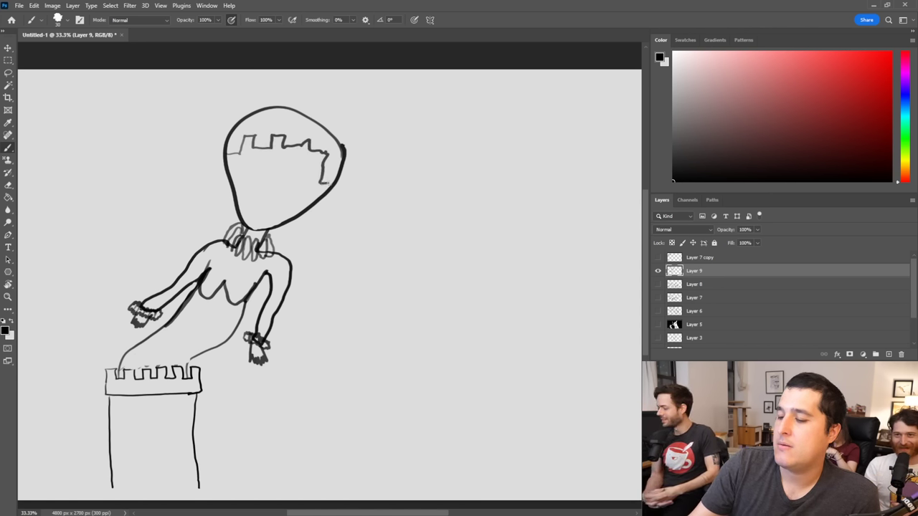
pyautogui.moveTo(286, 223)
pyautogui.mouseDown()
pyautogui.moveTo(306, 303)
pyautogui.moveTo(328, 343)
pyautogui.moveTo(418, 418)
pyautogui.moveTo(448, 452)
pyautogui.mouseUp()
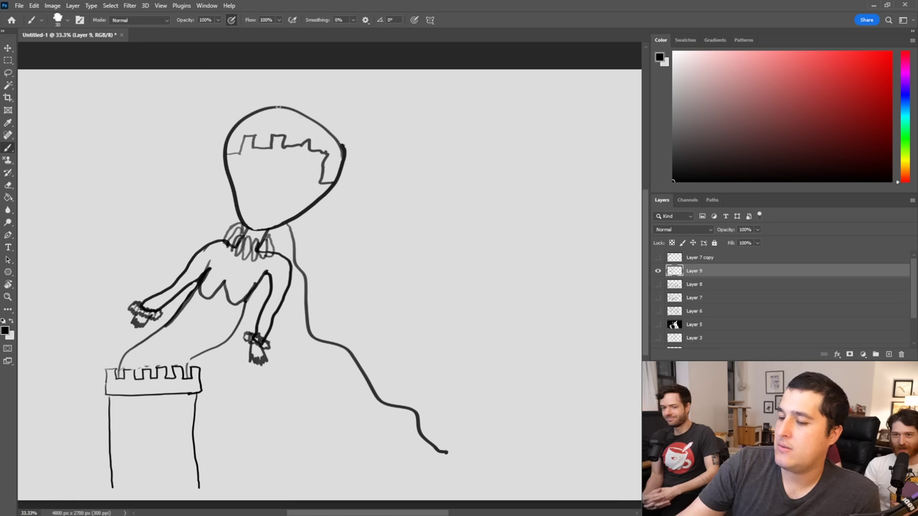
pyautogui.moveTo(227, 152)
pyautogui.mouseDown()
pyautogui.moveTo(226, 109)
pyautogui.moveTo(281, 80)
pyautogui.moveTo(345, 89)
pyautogui.moveTo(398, 143)
pyautogui.moveTo(385, 203)
pyautogui.moveTo(362, 251)
pyautogui.moveTo(397, 285)
pyautogui.moveTo(401, 326)
pyautogui.moveTo(454, 360)
pyautogui.moveTo(511, 445)
pyautogui.moveTo(455, 477)
pyautogui.moveTo(441, 452)
pyautogui.mouseUp()
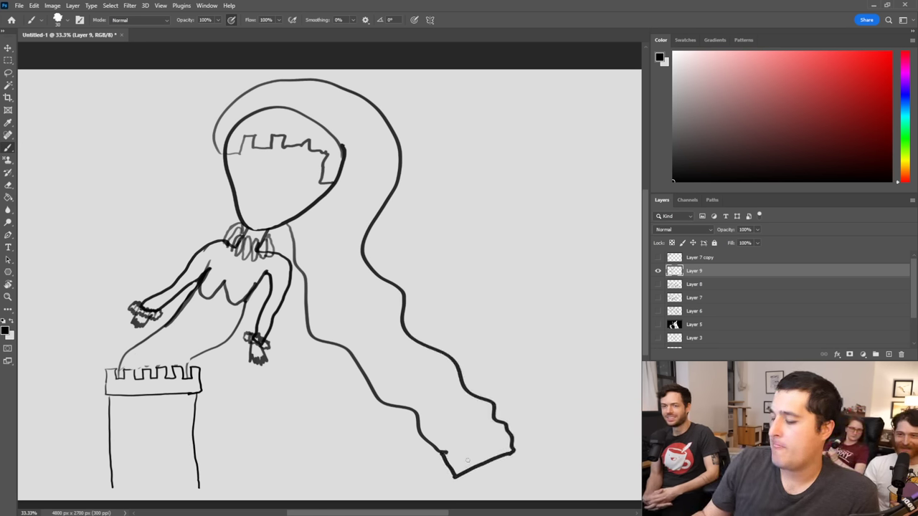
# Step: Add fringe locks and long wavy strands inside the hair, and reconnect the waist line to the battlements
pyautogui.moveTo(234, 135)
pyautogui.mouseDown()
pyautogui.moveTo(258, 110)
pyautogui.moveTo(310, 101)
pyautogui.moveTo(354, 126)
pyautogui.moveTo(364, 178)
pyautogui.moveTo(351, 235)
pyautogui.moveTo(364, 295)
pyautogui.moveTo(395, 360)
pyautogui.moveTo(503, 468)
pyautogui.moveTo(481, 463)
pyautogui.moveTo(324, 294)
pyautogui.moveTo(311, 235)
pyautogui.moveTo(351, 159)
pyautogui.moveTo(330, 118)
pyautogui.moveTo(278, 109)
pyautogui.moveTo(259, 143)
pyautogui.moveTo(326, 123)
pyautogui.moveTo(342, 153)
pyautogui.moveTo(341, 287)
pyautogui.moveTo(468, 454)
pyautogui.moveTo(509, 451)
pyautogui.moveTo(375, 308)
pyautogui.moveTo(361, 256)
pyautogui.moveTo(372, 147)
pyautogui.moveTo(356, 116)
pyautogui.moveTo(303, 92)
pyautogui.moveTo(238, 106)
pyautogui.moveTo(226, 161)
pyautogui.moveTo(250, 150)
pyautogui.moveTo(256, 161)
pyautogui.moveTo(269, 144)
pyautogui.moveTo(284, 159)
pyautogui.moveTo(287, 133)
pyautogui.moveTo(307, 165)
pyautogui.moveTo(315, 136)
pyautogui.moveTo(342, 169)
pyautogui.moveTo(344, 139)
pyautogui.mouseUp()
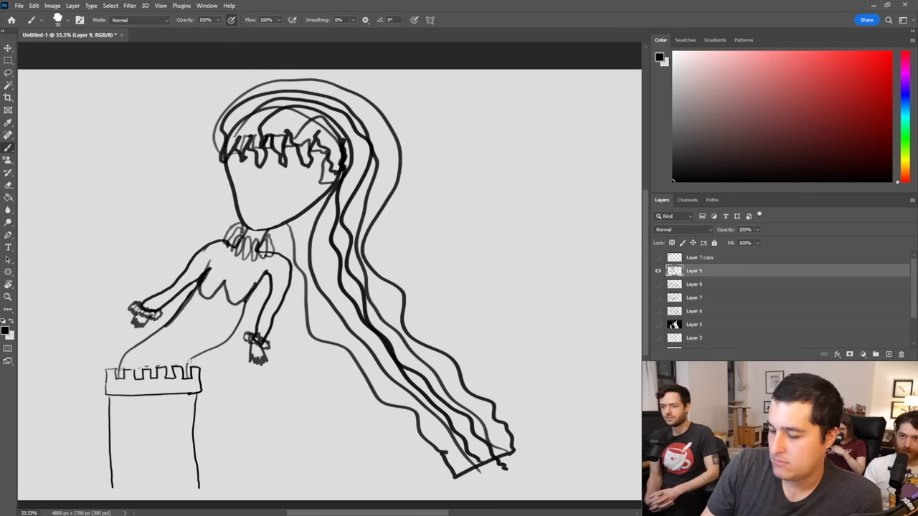
pyautogui.moveTo(190, 362); pyautogui.dragTo(187, 377)
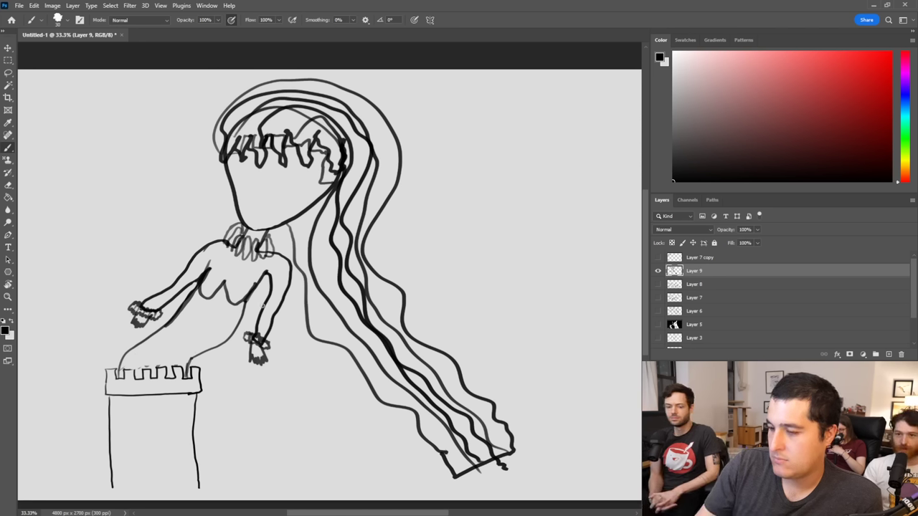
# Step: Add curved strands across the fringe and crown, extra wavy lines down the long hair, and a ragged tip at its end
pyautogui.moveTo(253, 144); pyautogui.dragTo(285, 87)
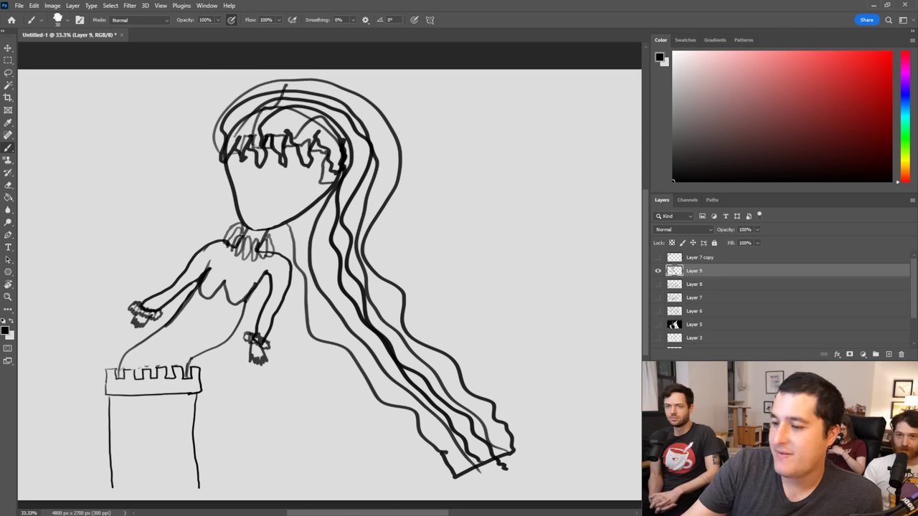
pyautogui.moveTo(256, 151); pyautogui.dragTo(278, 99)
pyautogui.moveTo(282, 144)
pyautogui.mouseDown()
pyautogui.moveTo(277, 131)
pyautogui.moveTo(302, 91)
pyautogui.moveTo(320, 106)
pyautogui.mouseUp()
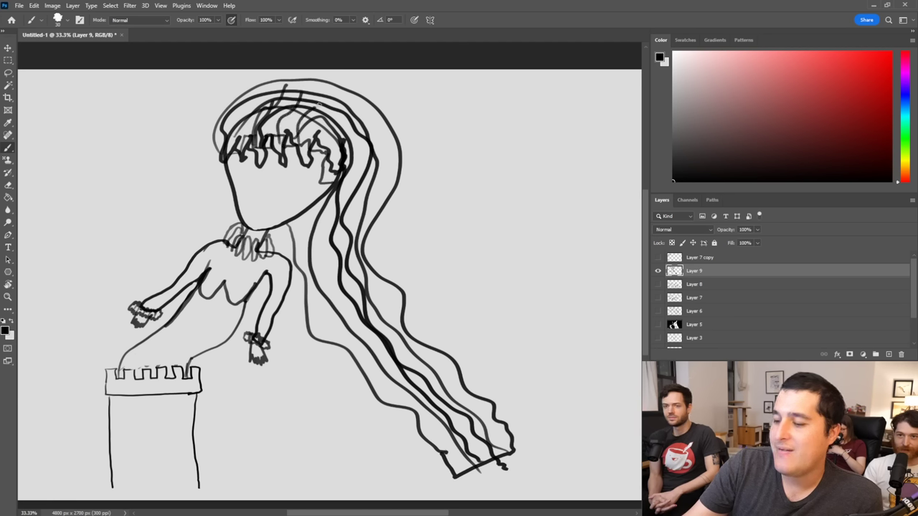
pyautogui.moveTo(303, 153)
pyautogui.mouseDown()
pyautogui.moveTo(321, 101)
pyautogui.moveTo(335, 125)
pyautogui.moveTo(343, 102)
pyautogui.mouseUp()
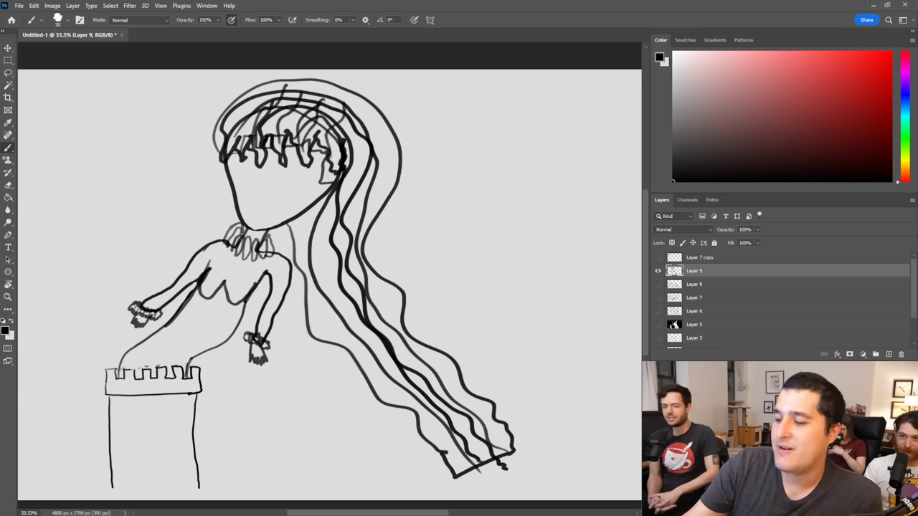
pyautogui.moveTo(332, 175); pyautogui.dragTo(348, 111)
pyautogui.moveTo(332, 172); pyautogui.dragTo(353, 118)
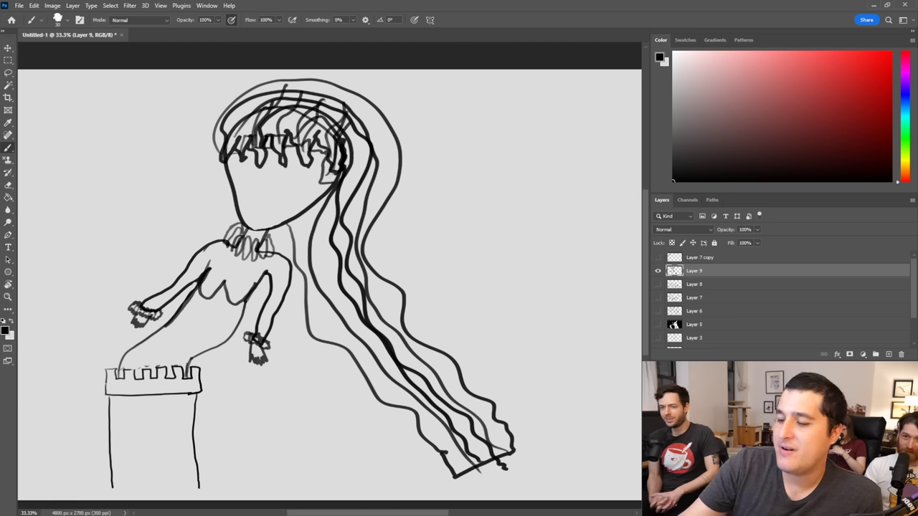
pyautogui.moveTo(227, 149); pyautogui.dragTo(277, 91)
pyautogui.moveTo(367, 114)
pyautogui.mouseDown()
pyautogui.moveTo(316, 247)
pyautogui.moveTo(342, 318)
pyautogui.mouseUp()
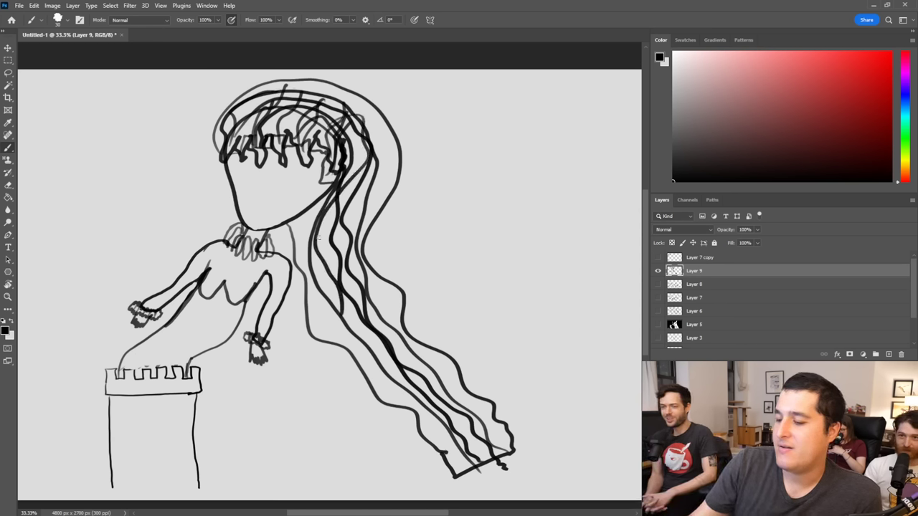
pyautogui.moveTo(303, 223)
pyautogui.mouseDown()
pyautogui.moveTo(313, 301)
pyautogui.moveTo(398, 381)
pyautogui.moveTo(480, 482)
pyautogui.moveTo(502, 477)
pyautogui.moveTo(493, 473)
pyautogui.moveTo(506, 465)
pyautogui.moveTo(520, 476)
pyautogui.moveTo(511, 452)
pyautogui.moveTo(470, 459)
pyautogui.moveTo(474, 491)
pyautogui.moveTo(480, 485)
pyautogui.moveTo(458, 485)
pyautogui.moveTo(481, 488)
pyautogui.moveTo(466, 449)
pyautogui.mouseUp()
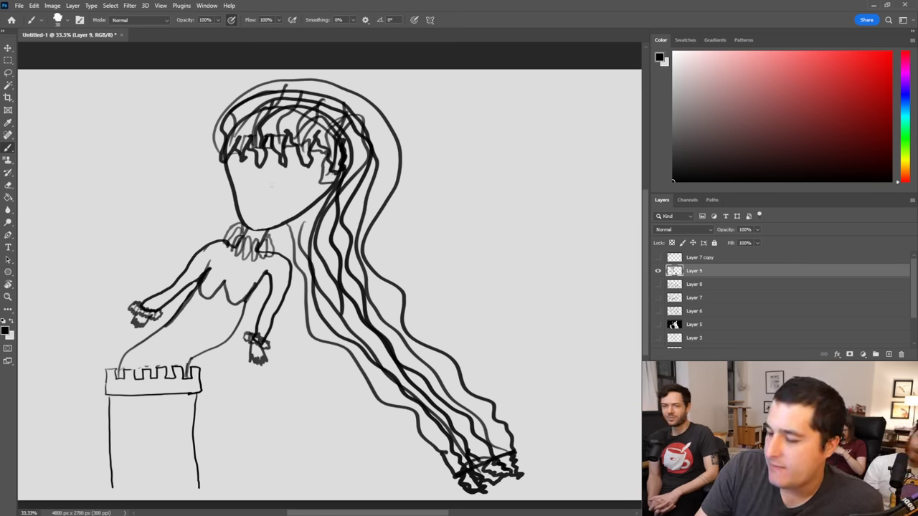
# Step: Draw half-lidded eyes and a nose on the face, and reshape the lower face with bulging cheeks and jaw
pyautogui.moveTo(271, 175)
pyautogui.mouseDown()
pyautogui.moveTo(275, 199)
pyautogui.moveTo(303, 162)
pyautogui.moveTo(323, 178)
pyautogui.moveTo(288, 187)
pyautogui.moveTo(254, 159)
pyautogui.moveTo(232, 179)
pyautogui.moveTo(262, 171)
pyautogui.moveTo(251, 166)
pyautogui.moveTo(261, 168)
pyautogui.moveTo(250, 176)
pyautogui.moveTo(251, 167)
pyautogui.moveTo(322, 170)
pyautogui.moveTo(300, 183)
pyautogui.moveTo(307, 178)
pyautogui.mouseUp()
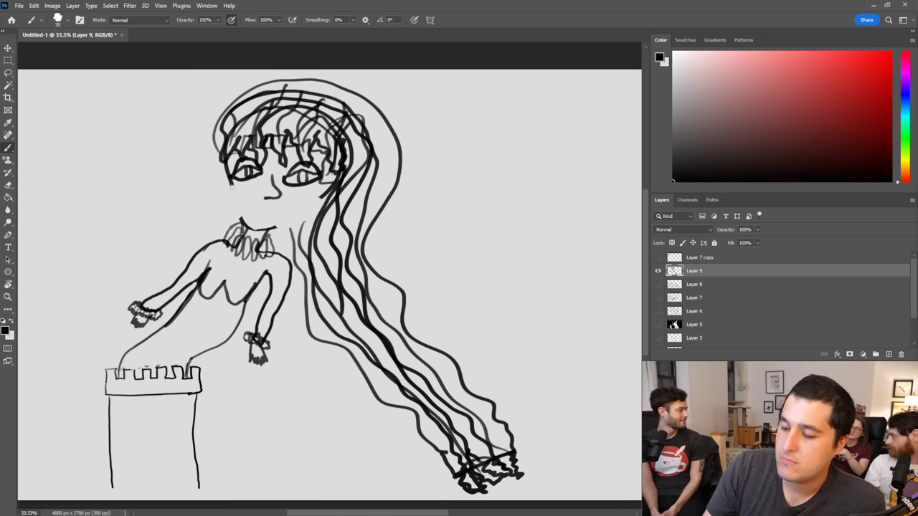
pyautogui.moveTo(228, 186)
pyautogui.mouseDown()
pyautogui.moveTo(225, 209)
pyautogui.moveTo(246, 222)
pyautogui.mouseUp()
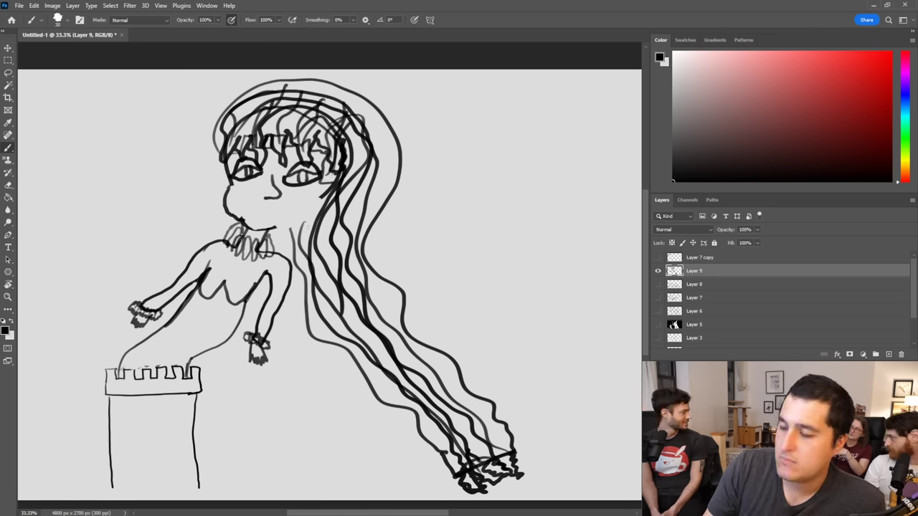
pyautogui.moveTo(319, 200)
pyautogui.mouseDown()
pyautogui.moveTo(320, 222)
pyautogui.moveTo(299, 238)
pyautogui.moveTo(274, 225)
pyautogui.mouseUp()
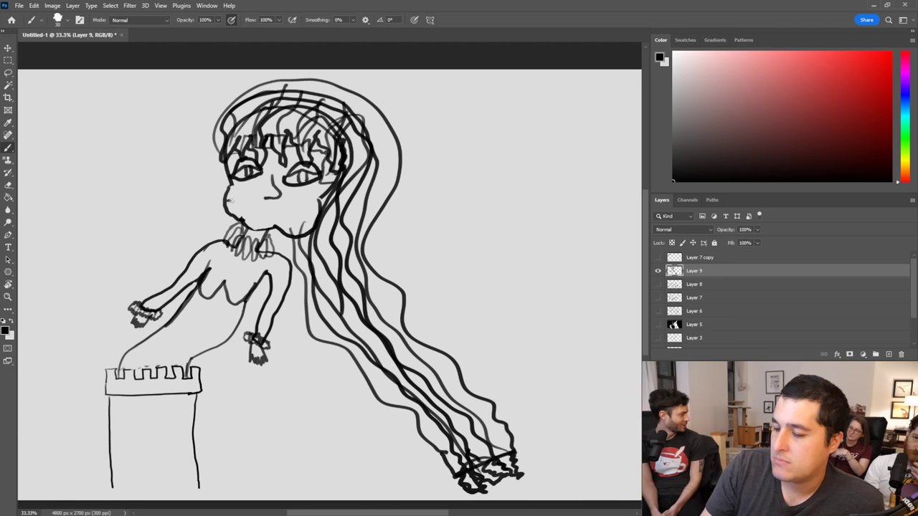
# Step: Draw a wide grinning mouth across the lower face and fill it with a grid of teeth
pyautogui.moveTo(229, 201); pyautogui.dragTo(320, 208)
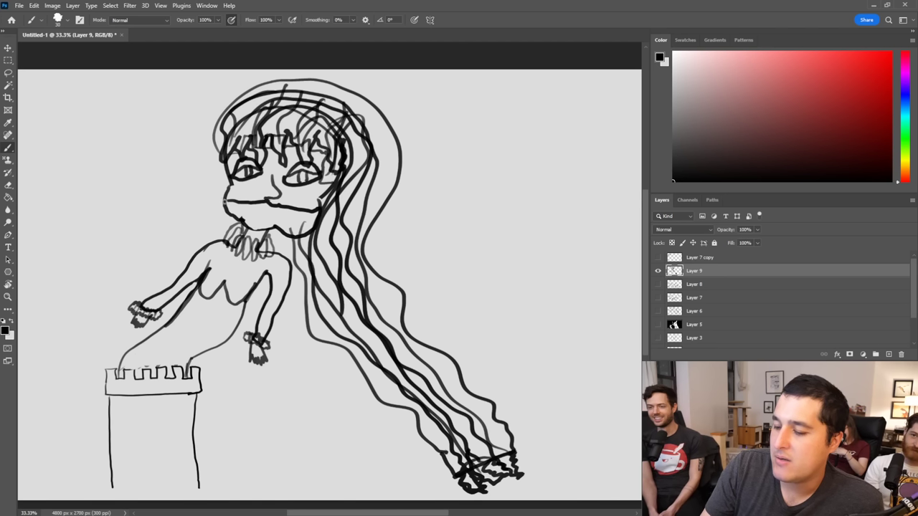
pyautogui.moveTo(225, 203)
pyautogui.mouseDown()
pyautogui.moveTo(263, 222)
pyautogui.moveTo(309, 226)
pyautogui.moveTo(320, 208)
pyautogui.mouseUp()
pyautogui.moveTo(237, 208)
pyautogui.mouseDown()
pyautogui.moveTo(230, 204)
pyautogui.moveTo(285, 218)
pyautogui.moveTo(320, 212)
pyautogui.moveTo(301, 226)
pyautogui.moveTo(272, 220)
pyautogui.mouseUp()
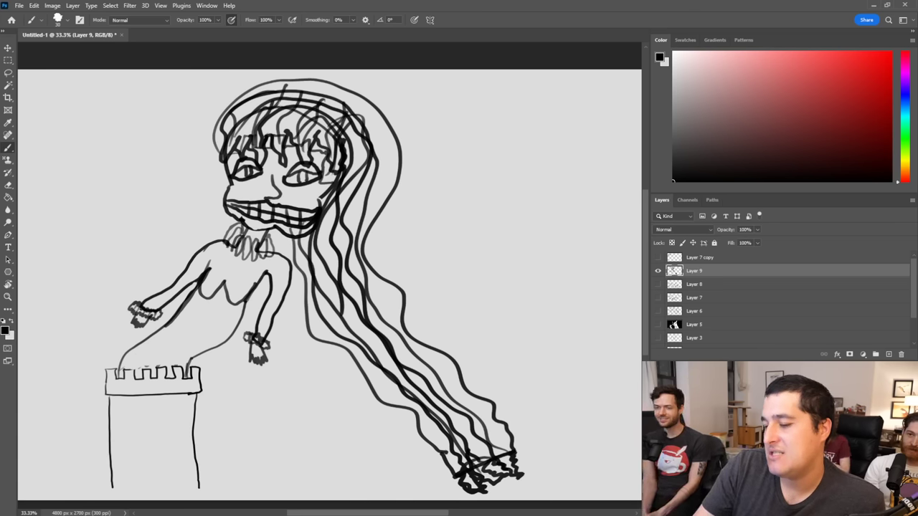
# Step: Draw a large speech bubble coming from the mouth and hand-letter "EVIL! HOORAY!" inside it
pyautogui.moveTo(216, 194)
pyautogui.mouseDown()
pyautogui.moveTo(188, 143)
pyautogui.moveTo(130, 104)
pyautogui.moveTo(76, 108)
pyautogui.moveTo(50, 150)
pyautogui.moveTo(53, 201)
pyautogui.moveTo(87, 223)
pyautogui.moveTo(221, 204)
pyautogui.moveTo(198, 186)
pyautogui.mouseUp()
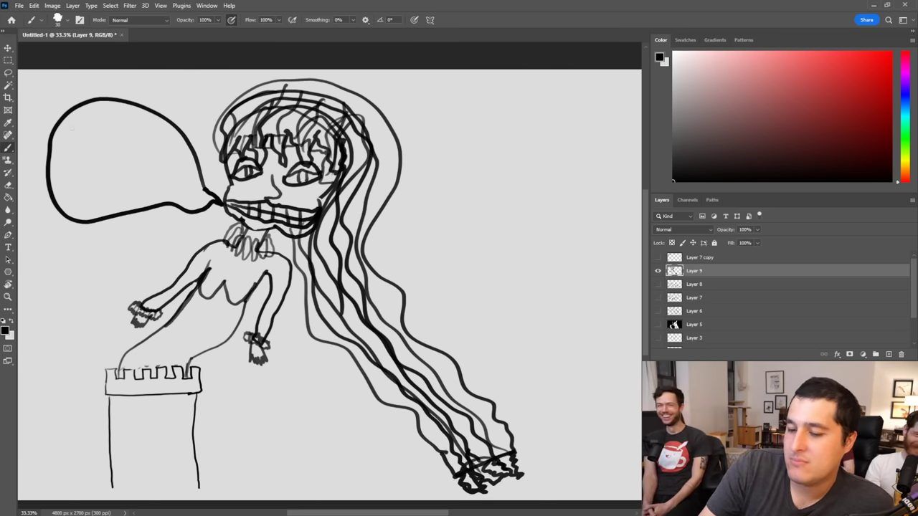
pyautogui.moveTo(74, 135)
pyautogui.mouseDown()
pyautogui.moveTo(65, 154)
pyautogui.moveTo(77, 169)
pyautogui.moveTo(96, 137)
pyautogui.moveTo(106, 163)
pyautogui.moveTo(134, 146)
pyautogui.moveTo(138, 154)
pyautogui.mouseUp()
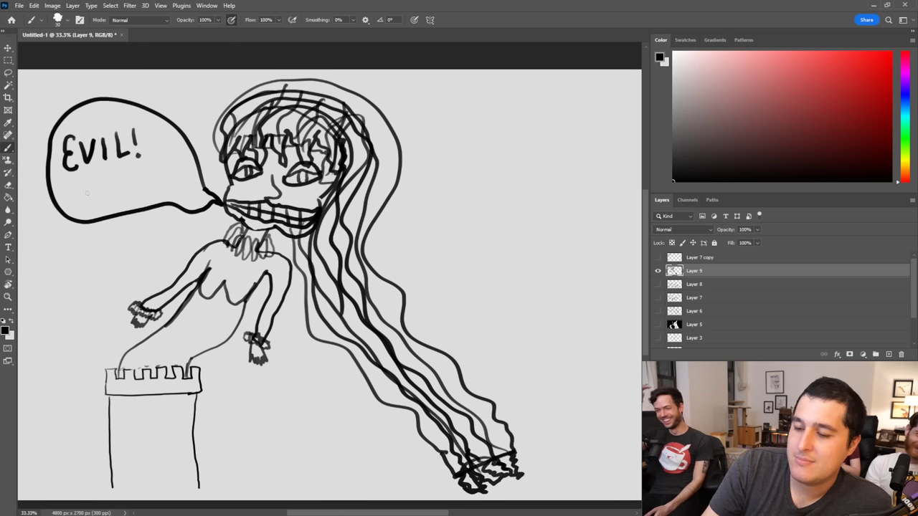
pyautogui.moveTo(72, 184); pyautogui.dragTo(73, 206)
pyautogui.moveTo(73, 197); pyautogui.dragTo(83, 194)
pyautogui.moveTo(84, 179)
pyautogui.mouseDown()
pyautogui.moveTo(84, 204)
pyautogui.moveTo(109, 184)
pyautogui.moveTo(115, 195)
pyautogui.moveTo(153, 182)
pyautogui.mouseUp()
pyautogui.moveTo(162, 171); pyautogui.dragTo(152, 194)
pyautogui.moveTo(165, 154); pyautogui.dragTo(170, 177)
pyautogui.click(175, 183)
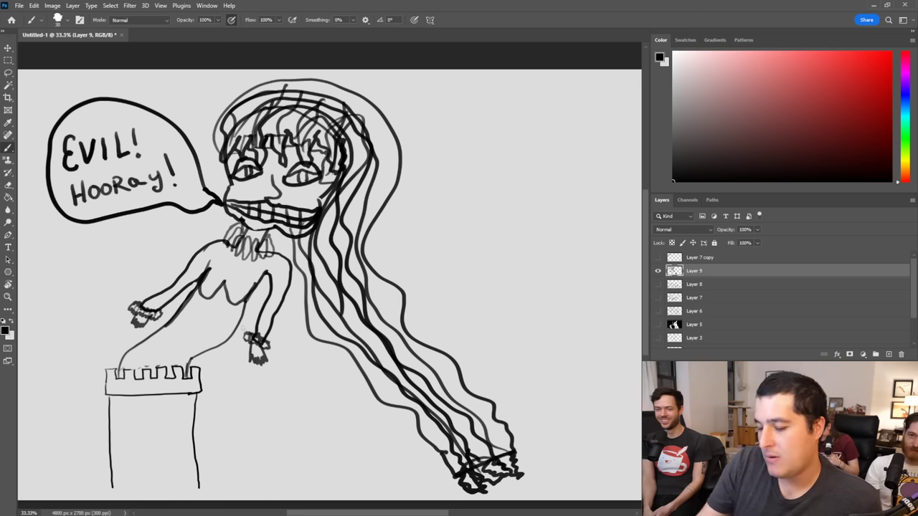
# Step: Draw a dagger with a pointed blade and crossguard in the figure's outstretched hand beneath the speech bubble
pyautogui.moveTo(134, 316)
pyautogui.mouseDown()
pyautogui.moveTo(123, 320)
pyautogui.moveTo(151, 329)
pyautogui.moveTo(117, 307)
pyautogui.moveTo(123, 313)
pyautogui.mouseUp()
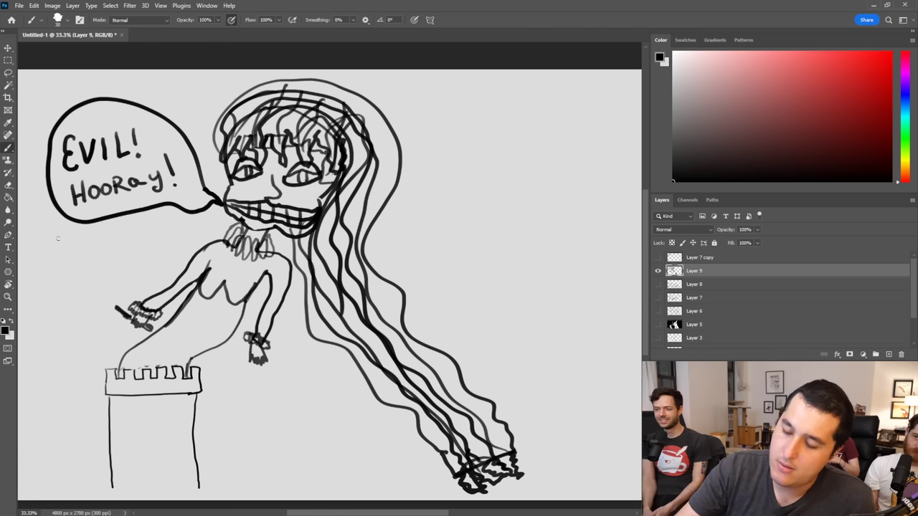
pyautogui.moveTo(38, 231)
pyautogui.mouseDown()
pyautogui.moveTo(89, 299)
pyautogui.moveTo(119, 307)
pyautogui.moveTo(99, 265)
pyautogui.moveTo(36, 229)
pyautogui.moveTo(119, 305)
pyautogui.moveTo(108, 317)
pyautogui.moveTo(120, 297)
pyautogui.moveTo(111, 314)
pyautogui.mouseUp()
pyautogui.moveTo(122, 271)
pyautogui.mouseDown()
pyautogui.moveTo(130, 288)
pyautogui.moveTo(83, 321)
pyautogui.mouseUp()
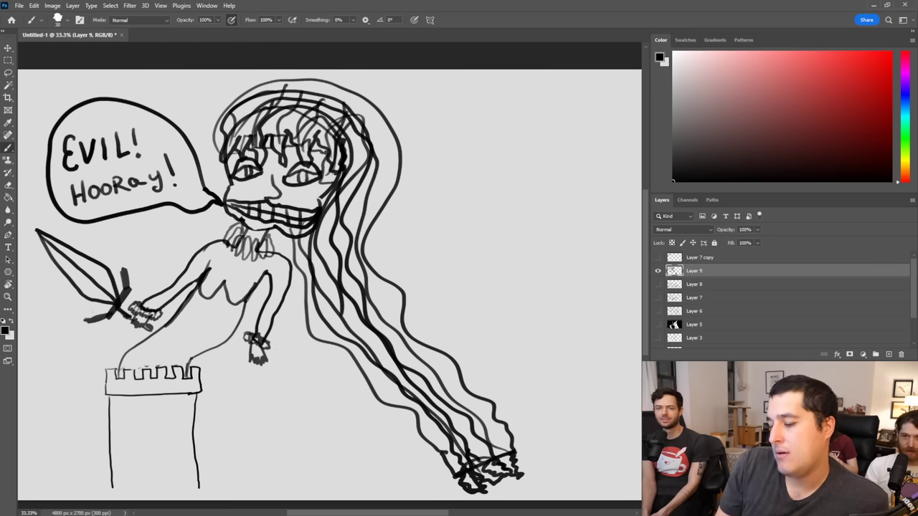
# Step: Draw a wavy leash from the lowered hand to a small crawling devil with horns, a smiling face, a pitchfork and a pointed tail
pyautogui.moveTo(265, 355)
pyautogui.mouseDown()
pyautogui.moveTo(293, 370)
pyautogui.moveTo(301, 398)
pyautogui.moveTo(328, 400)
pyautogui.moveTo(338, 424)
pyautogui.mouseUp()
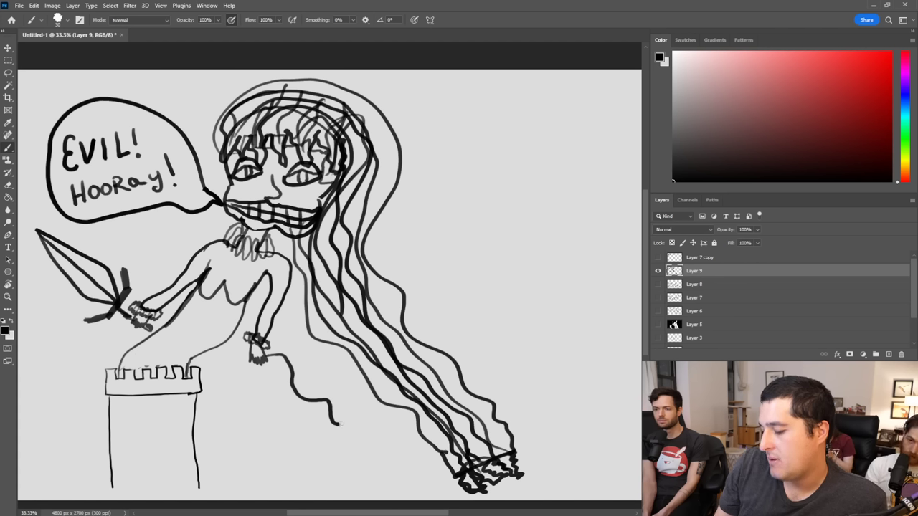
pyautogui.moveTo(338, 424)
pyautogui.mouseDown()
pyautogui.moveTo(353, 447)
pyautogui.moveTo(369, 428)
pyautogui.moveTo(341, 428)
pyautogui.moveTo(349, 413)
pyautogui.moveTo(376, 424)
pyautogui.moveTo(373, 443)
pyautogui.moveTo(356, 446)
pyautogui.moveTo(312, 436)
pyautogui.moveTo(274, 443)
pyautogui.moveTo(276, 467)
pyautogui.moveTo(310, 448)
pyautogui.moveTo(346, 457)
pyautogui.moveTo(336, 448)
pyautogui.moveTo(368, 414)
pyautogui.moveTo(344, 396)
pyautogui.moveTo(378, 424)
pyautogui.mouseUp()
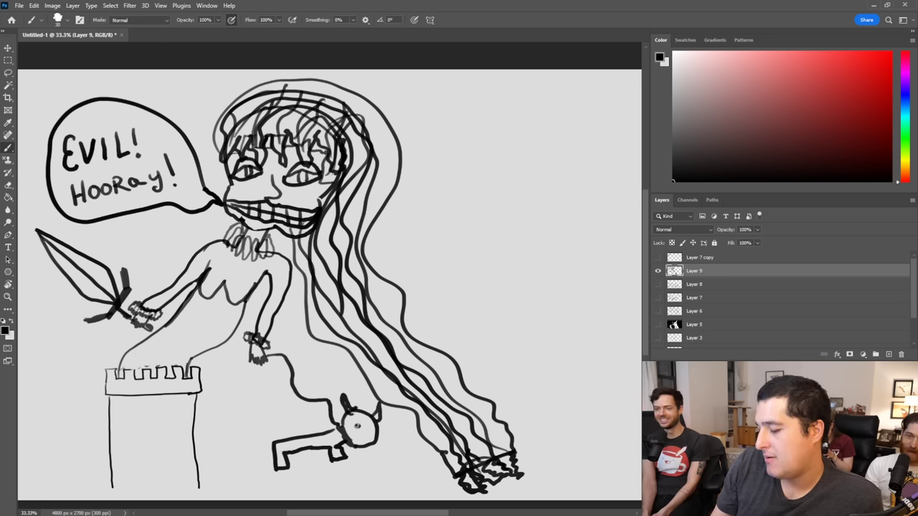
pyautogui.click(356, 426)
pyautogui.click(357, 435)
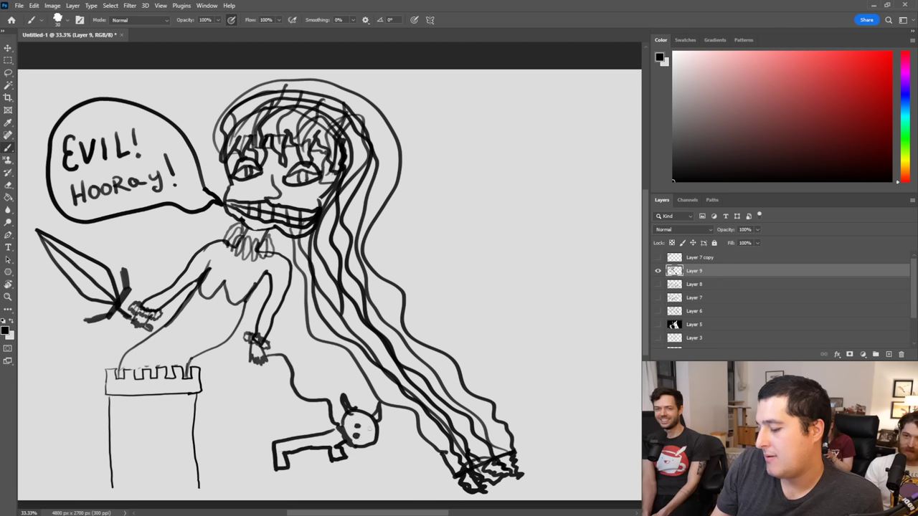
pyautogui.moveTo(369, 427); pyautogui.dragTo(365, 442)
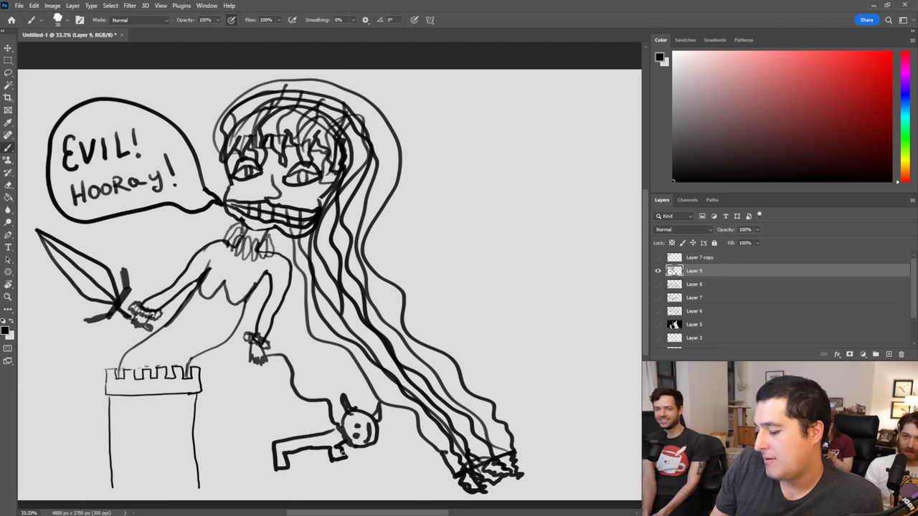
pyautogui.moveTo(323, 466)
pyautogui.mouseDown()
pyautogui.moveTo(387, 445)
pyautogui.moveTo(401, 464)
pyautogui.moveTo(388, 449)
pyautogui.mouseUp()
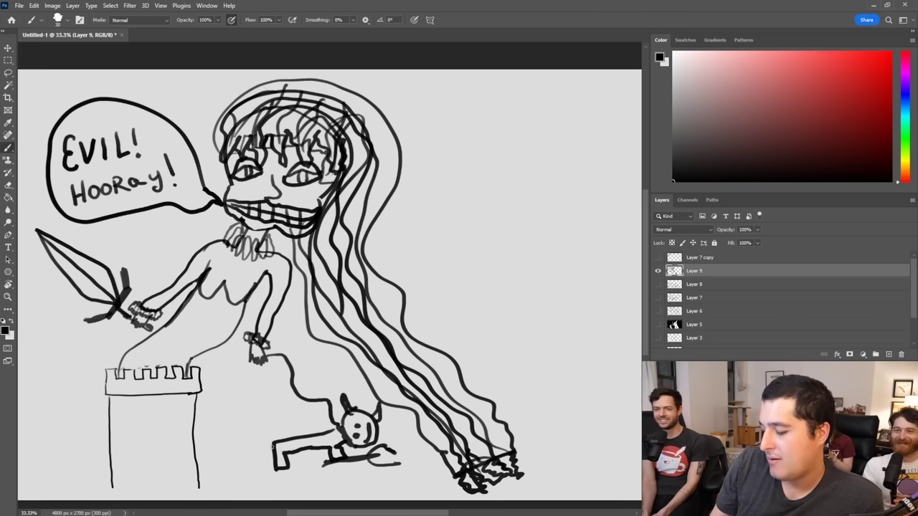
pyautogui.moveTo(273, 446)
pyautogui.mouseDown()
pyautogui.moveTo(250, 434)
pyautogui.moveTo(282, 420)
pyautogui.mouseUp()
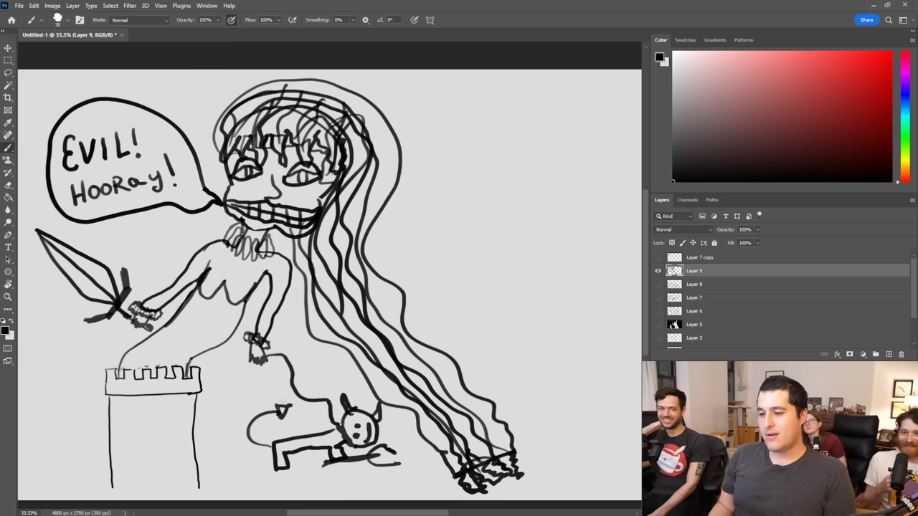
# Step: Draw a large round sun in the empty sky beside the hair, with dot eyes and a wide smile
pyautogui.moveTo(578, 126)
pyautogui.mouseDown()
pyautogui.moveTo(562, 104)
pyautogui.moveTo(531, 228)
pyautogui.moveTo(586, 112)
pyautogui.moveTo(558, 102)
pyautogui.mouseUp()
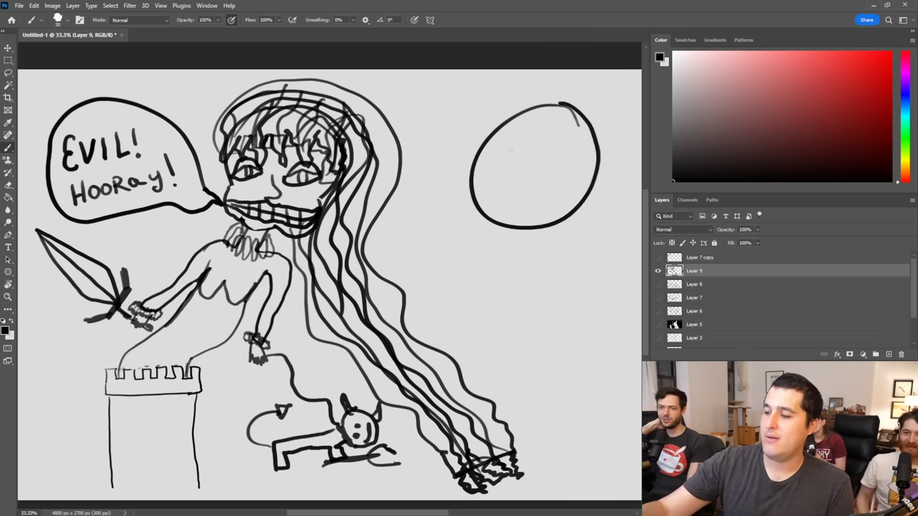
pyautogui.moveTo(509, 145); pyautogui.dragTo(560, 150)
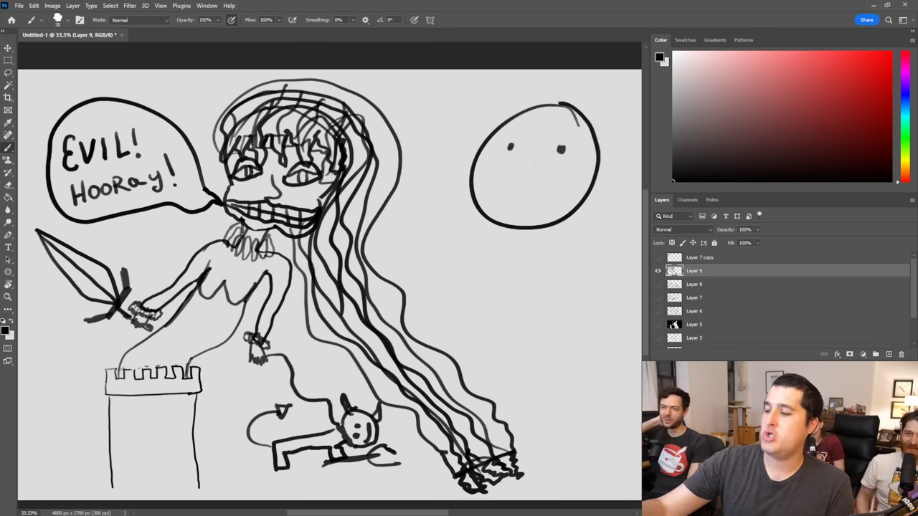
pyautogui.moveTo(479, 194)
pyautogui.mouseDown()
pyautogui.moveTo(519, 207)
pyautogui.moveTo(558, 203)
pyautogui.moveTo(579, 184)
pyautogui.mouseUp()
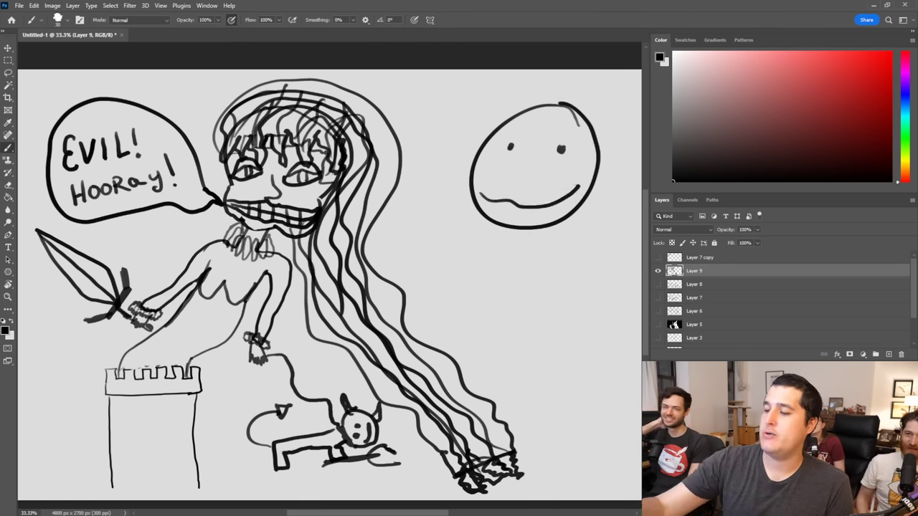
# Step: Add eight short straight rays around the smiling sun
pyautogui.moveTo(428, 84); pyautogui.dragTo(468, 112)
pyautogui.moveTo(531, 72); pyautogui.dragTo(533, 102)
pyautogui.moveTo(607, 76); pyautogui.dragTo(588, 99)
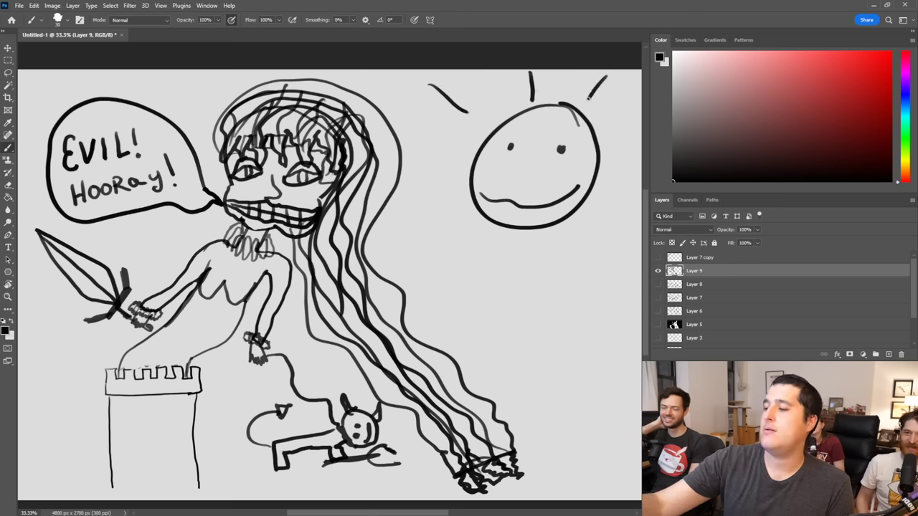
pyautogui.moveTo(595, 200); pyautogui.dragTo(617, 221)
pyautogui.moveTo(544, 253); pyautogui.dragTo(553, 285)
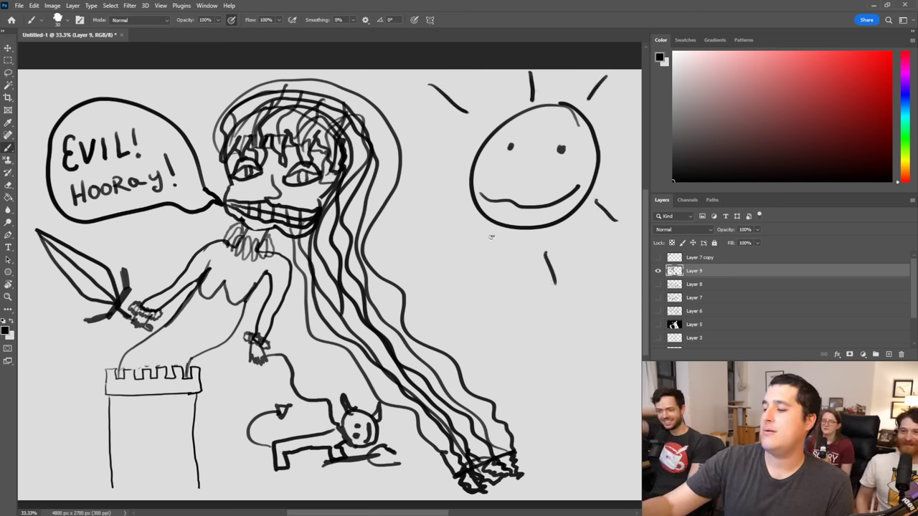
pyautogui.moveTo(492, 237); pyautogui.dragTo(478, 271)
pyautogui.moveTo(457, 184); pyautogui.dragTo(416, 203)
pyautogui.moveTo(414, 137); pyautogui.dragTo(447, 150)
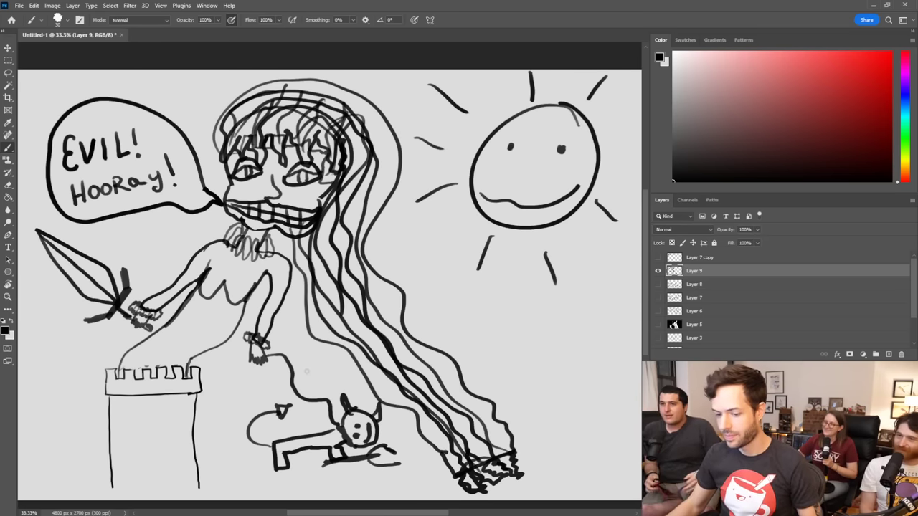
# Step: Duplicate Layer 9 and hide the original layer
pyautogui.rightClick(765, 274)
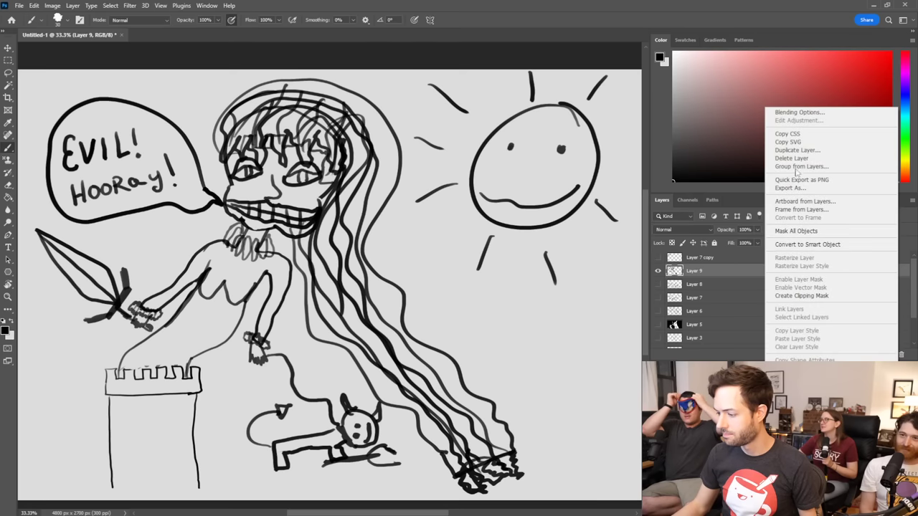
pyautogui.click(798, 150)
pyautogui.click(537, 148)
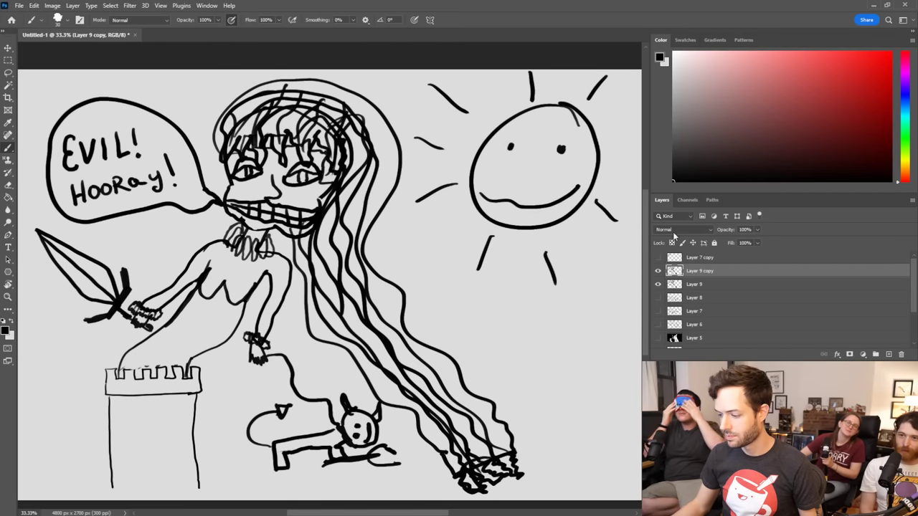
pyautogui.click(657, 285)
# Step: Scale Layer 9 copy down to about 26% and place it in the upper-left corner of the canvas
pyautogui.press('v')
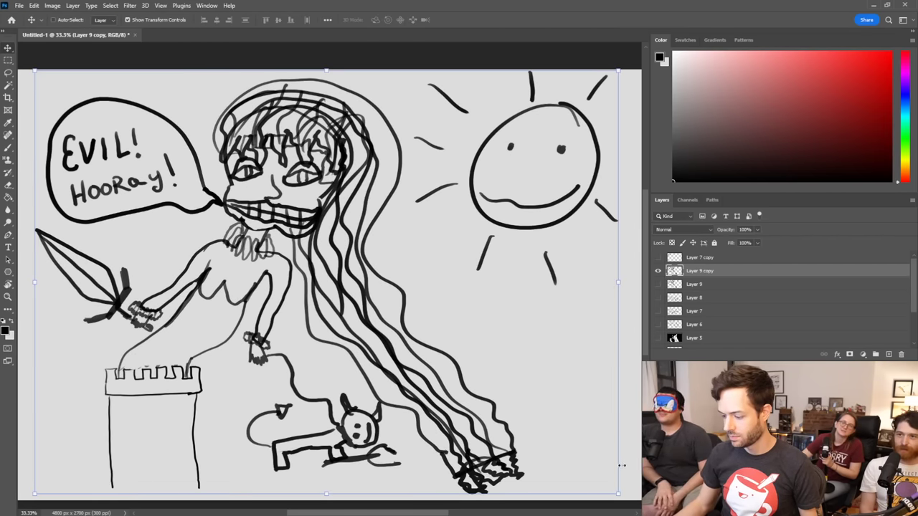
pyautogui.moveTo(617, 495); pyautogui.dragTo(182, 190)
pyautogui.moveTo(155, 163); pyautogui.dragTo(141, 167)
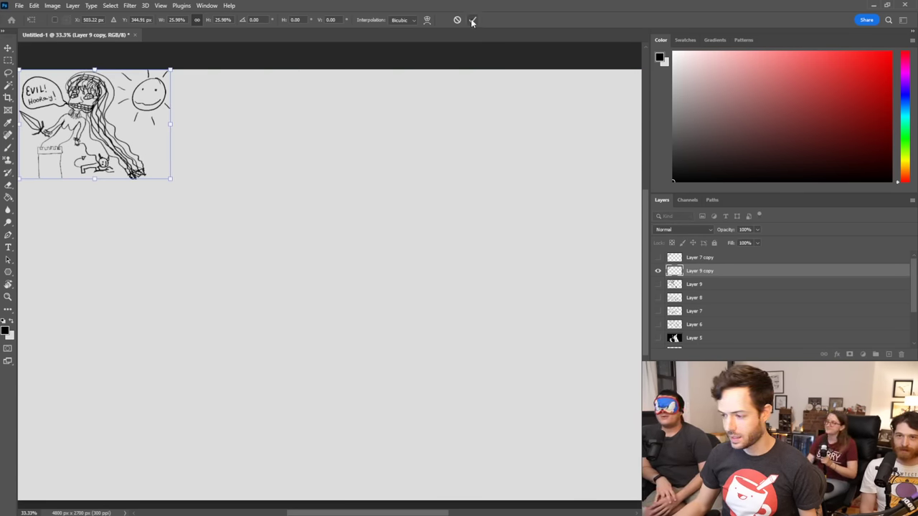
pyautogui.click(473, 20)
# Step: Compare the shrunken drawing with Layer 7 copy, leaving that layer hidden, and add a new empty layer above Layer 9 copy
pyautogui.click(658, 257)
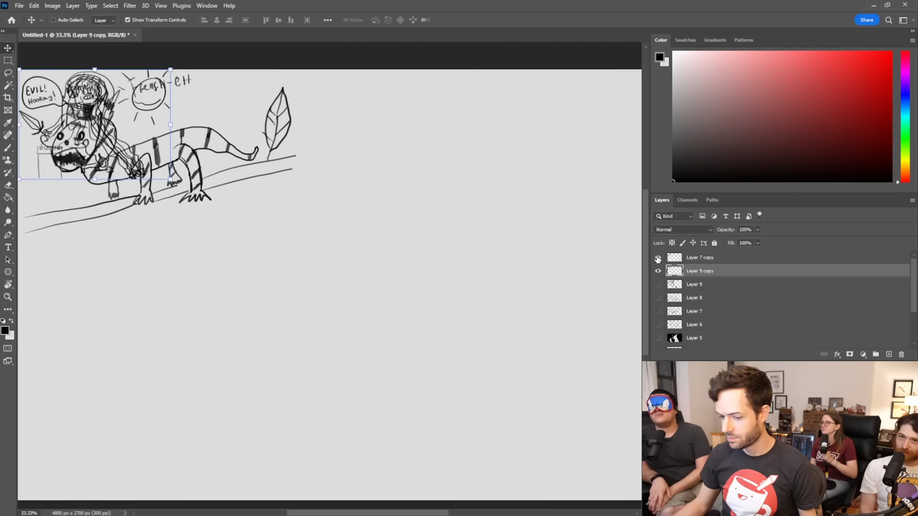
pyautogui.click(658, 257)
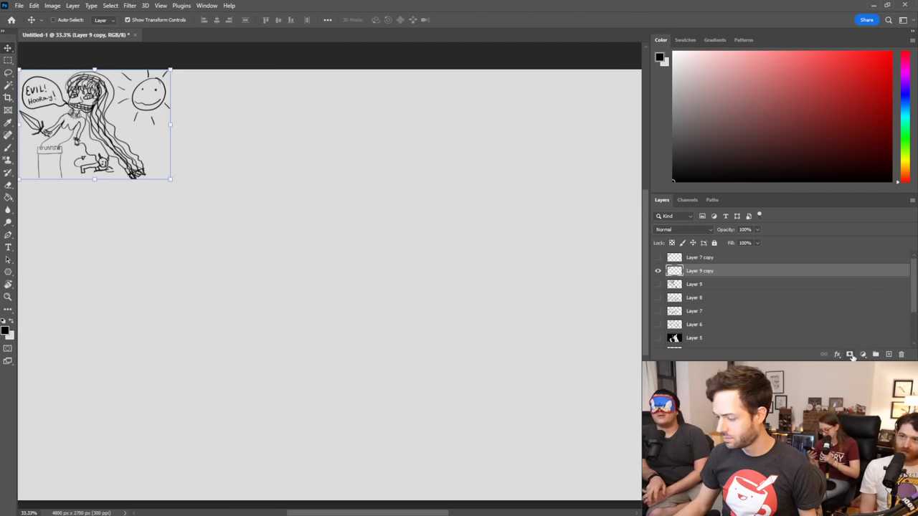
pyautogui.click(889, 354)
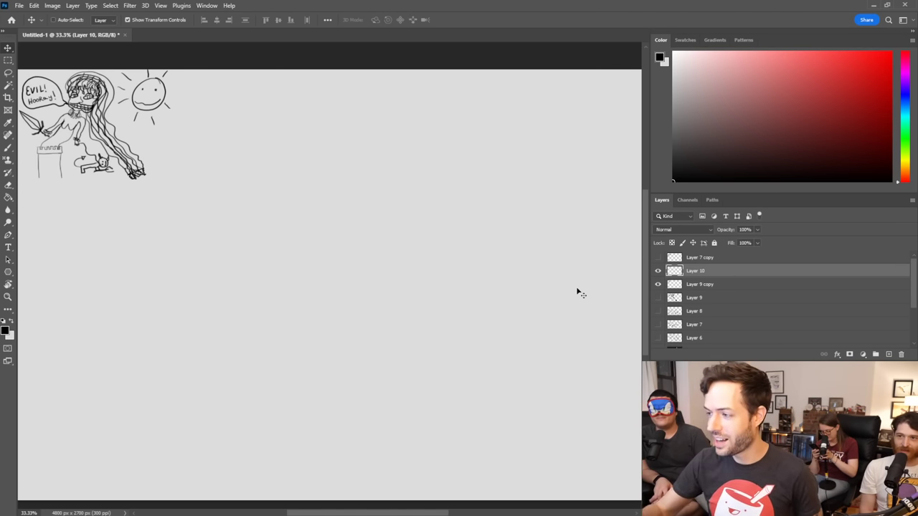
# Step: Choose the Jacob Hard Round brush, reduce its size to 10 px, and undo a test stroke on the canvas
pyautogui.press('b')
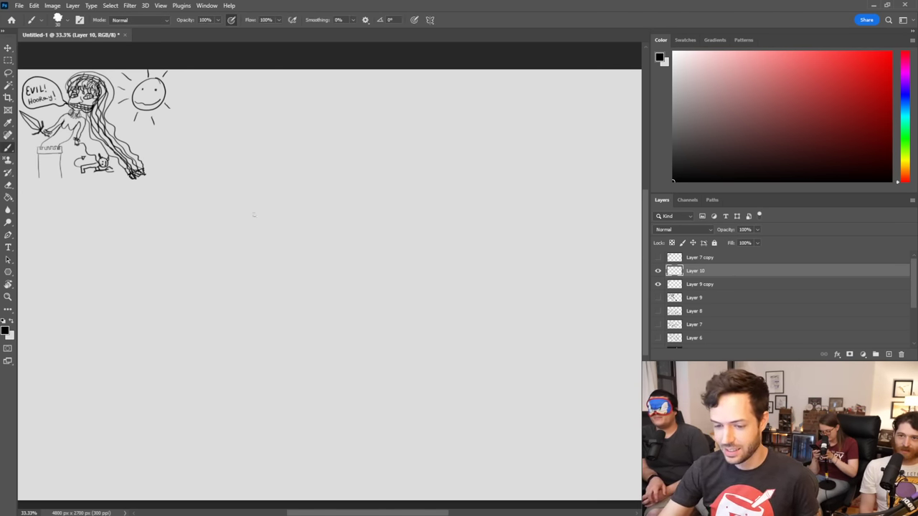
pyautogui.click(68, 19)
pyautogui.click(77, 147)
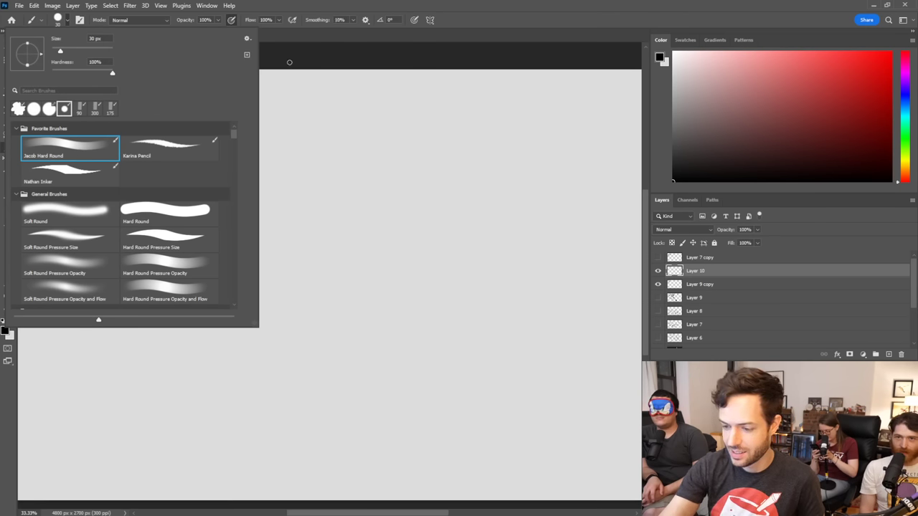
pyautogui.click(290, 63)
pyautogui.press('[')
pyautogui.press('[')
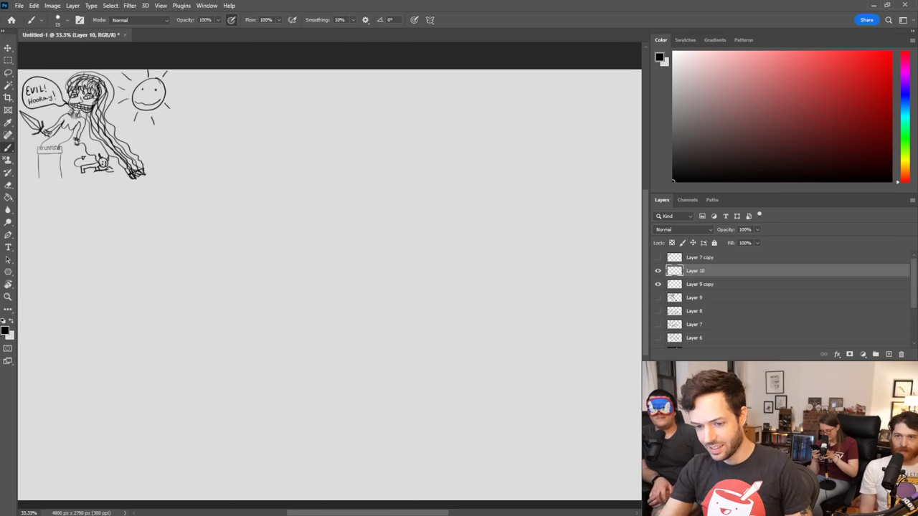
pyautogui.moveTo(312, 358)
pyautogui.mouseDown()
pyautogui.moveTo(323, 311)
pyautogui.moveTo(439, 257)
pyautogui.moveTo(483, 367)
pyautogui.mouseUp()
pyautogui.hotkey('ctrl', 'z')
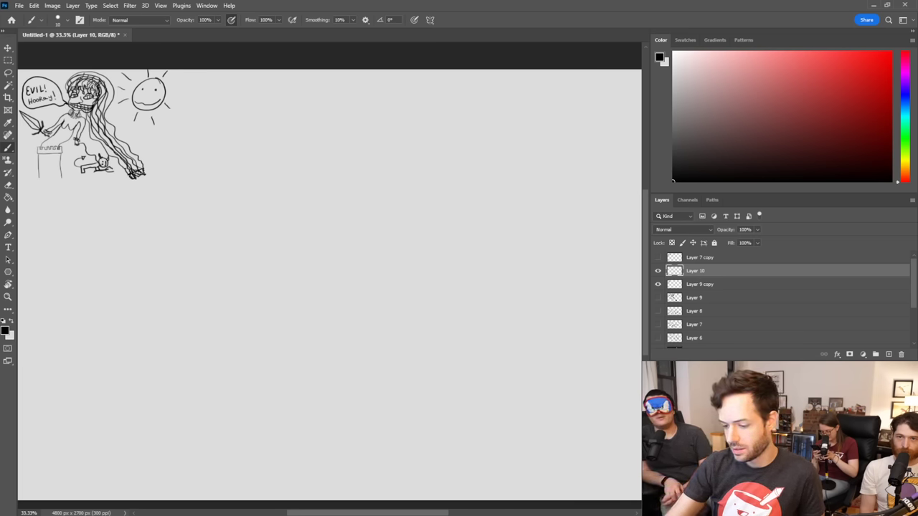
# Step: Sketch a rough head circle at the canvas centre with a curved upper mouth line and two jaw lines converging below it
pyautogui.moveTo(326, 353); pyautogui.dragTo(235, 257)
pyautogui.moveTo(332, 354)
pyautogui.mouseDown()
pyautogui.moveTo(264, 238)
pyautogui.moveTo(295, 355)
pyautogui.moveTo(267, 226)
pyautogui.mouseUp()
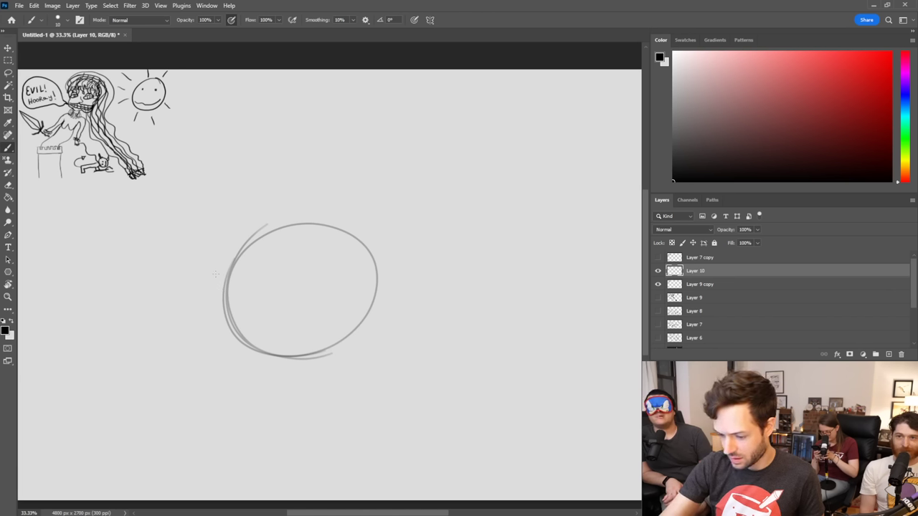
pyautogui.moveTo(218, 275); pyautogui.dragTo(271, 294)
pyautogui.hotkey('ctrl', 'z')
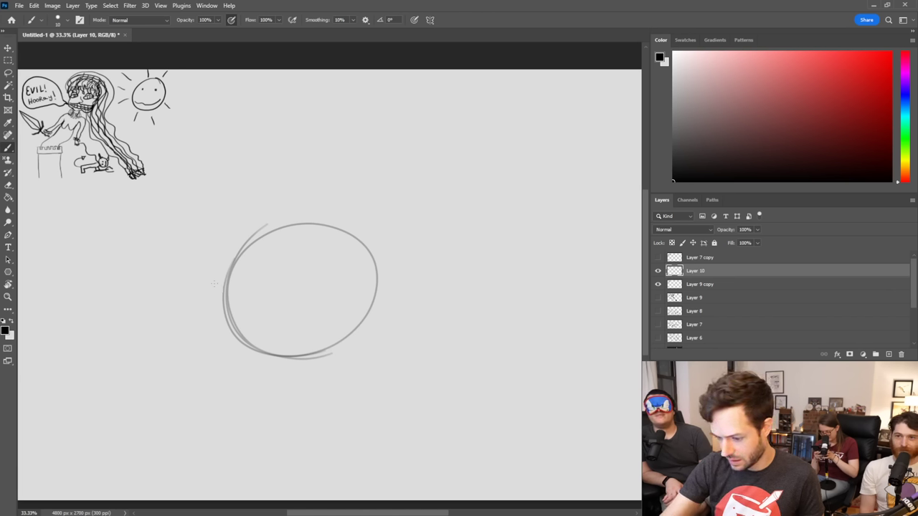
pyautogui.moveTo(217, 284)
pyautogui.mouseDown()
pyautogui.moveTo(267, 301)
pyautogui.moveTo(373, 273)
pyautogui.moveTo(224, 326)
pyautogui.moveTo(247, 374)
pyautogui.mouseUp()
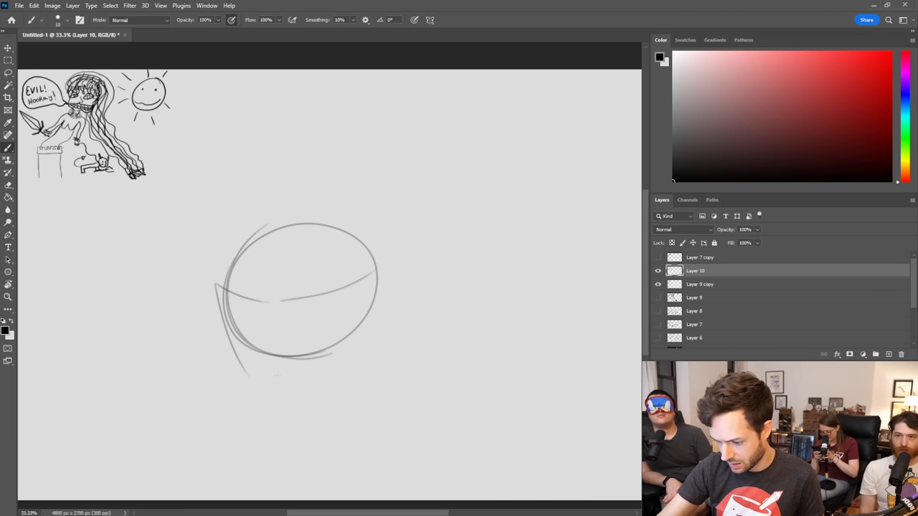
pyautogui.moveTo(215, 286)
pyautogui.mouseDown()
pyautogui.moveTo(273, 399)
pyautogui.moveTo(371, 283)
pyautogui.moveTo(357, 345)
pyautogui.moveTo(298, 403)
pyautogui.mouseUp()
pyautogui.hotkey('ctrl', 'z')
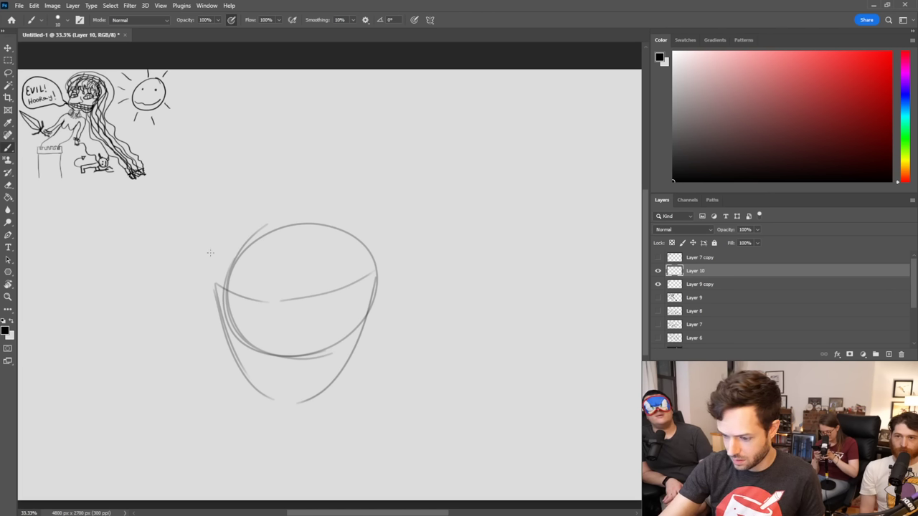
# Step: Draw two tall eye outlines above the mouth line, with two short nostril marks between them
pyautogui.moveTo(211, 257)
pyautogui.mouseDown()
pyautogui.moveTo(255, 222)
pyautogui.moveTo(213, 250)
pyautogui.moveTo(238, 224)
pyautogui.moveTo(262, 251)
pyautogui.mouseUp()
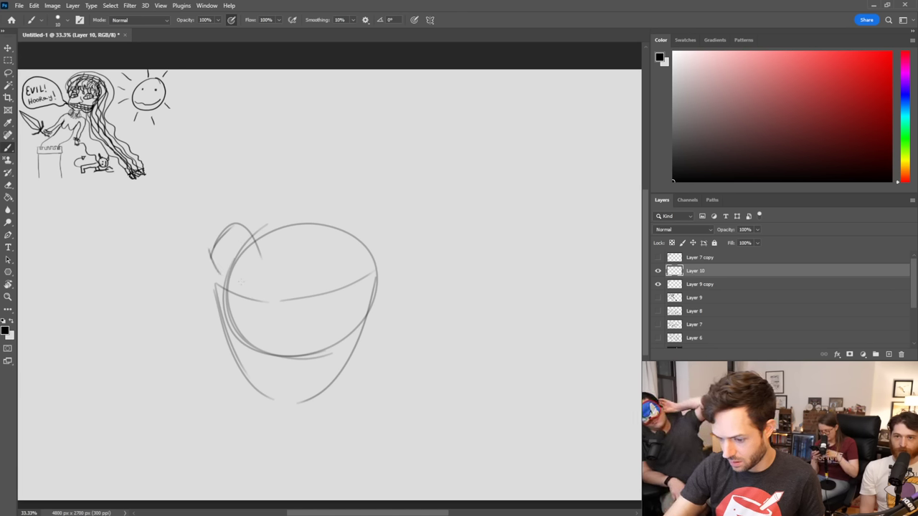
pyautogui.moveTo(242, 282); pyautogui.dragTo(258, 268)
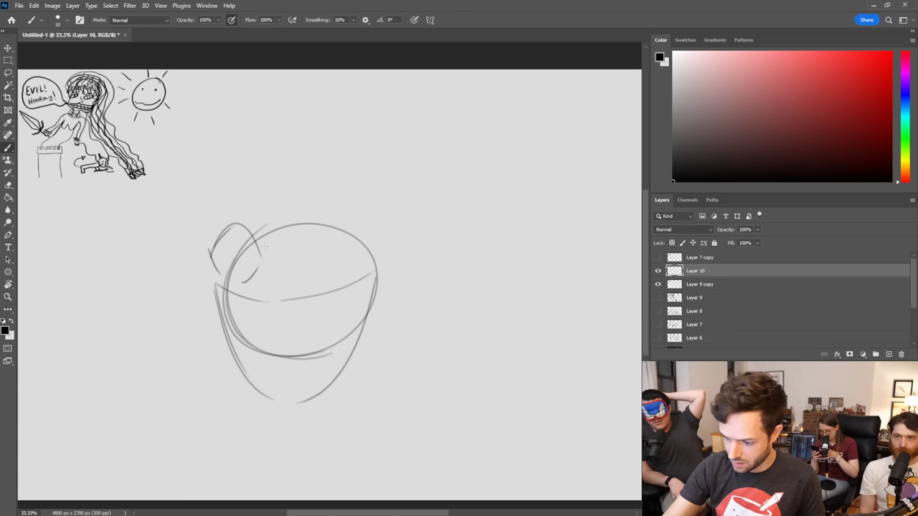
pyautogui.moveTo(260, 247); pyautogui.dragTo(262, 281)
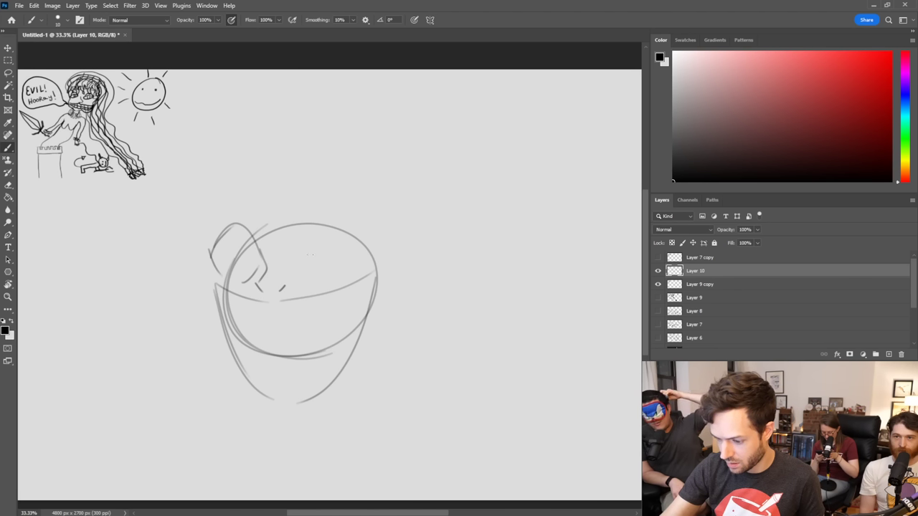
pyautogui.moveTo(303, 261)
pyautogui.mouseDown()
pyautogui.moveTo(318, 215)
pyautogui.moveTo(320, 232)
pyautogui.moveTo(332, 213)
pyautogui.moveTo(361, 250)
pyautogui.mouseUp()
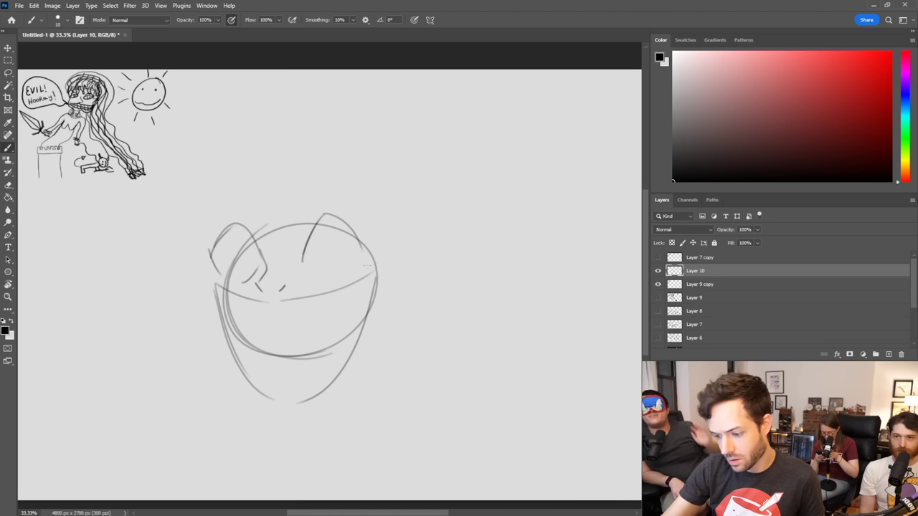
pyautogui.hotkey('ctrl', 'z')
pyautogui.moveTo(322, 216); pyautogui.dragTo(365, 254)
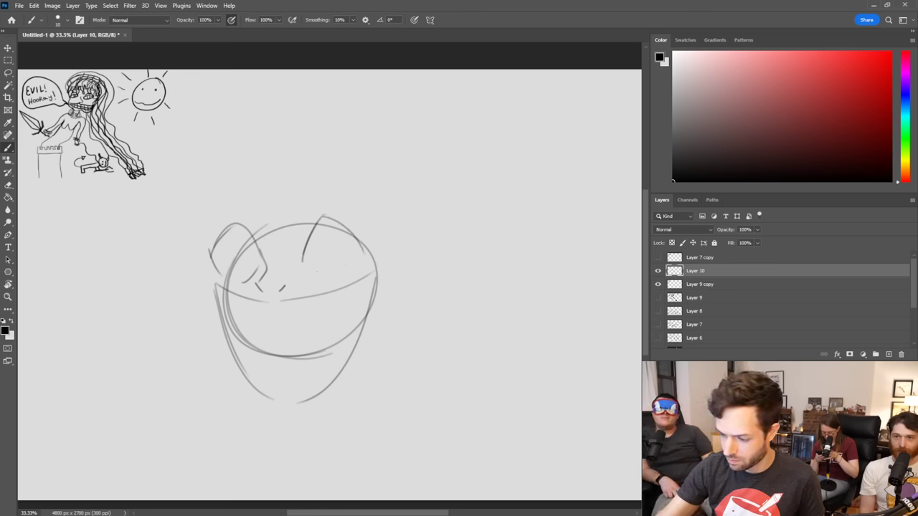
pyautogui.moveTo(302, 266)
pyautogui.mouseDown()
pyautogui.moveTo(323, 280)
pyautogui.moveTo(360, 258)
pyautogui.mouseUp()
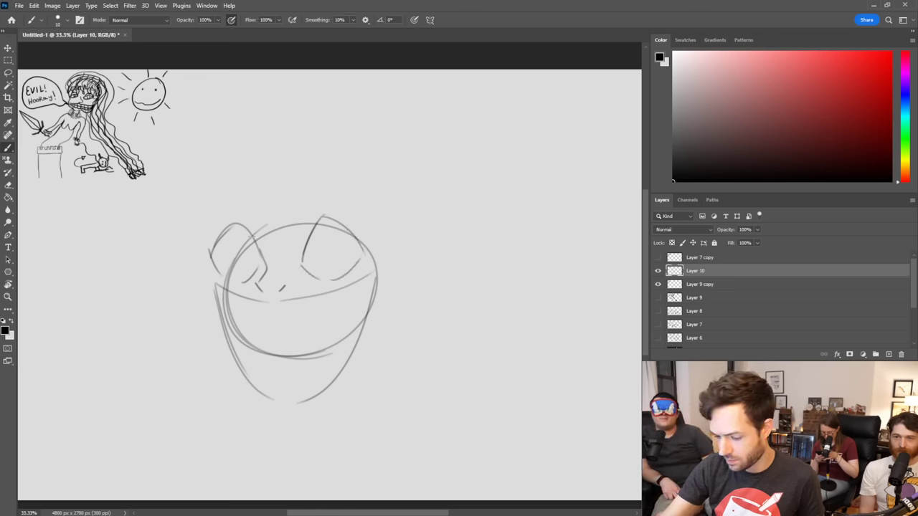
# Step: Erase the construction circle around the eyes and inside the mouth, keeping the eye, mouth and jaw lines
pyautogui.press('e')
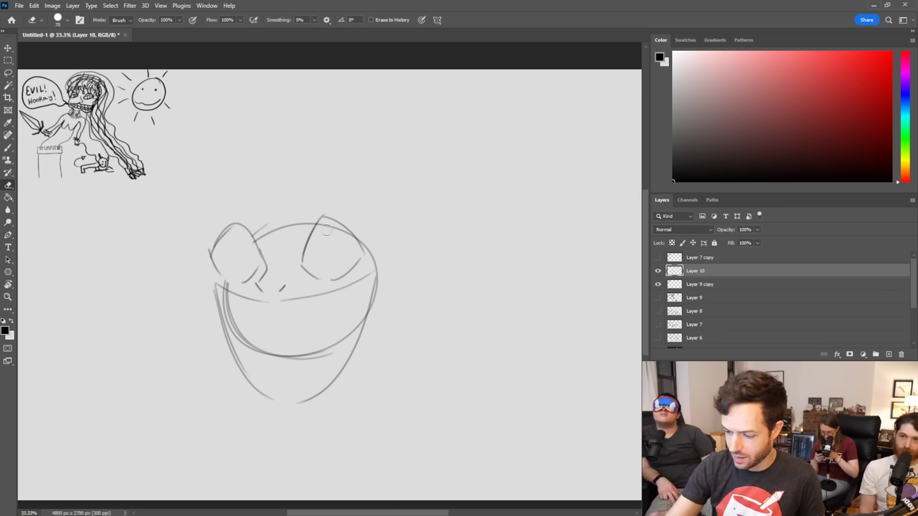
pyautogui.moveTo(327, 230)
pyautogui.mouseDown()
pyautogui.moveTo(314, 223)
pyautogui.moveTo(266, 226)
pyautogui.mouseUp()
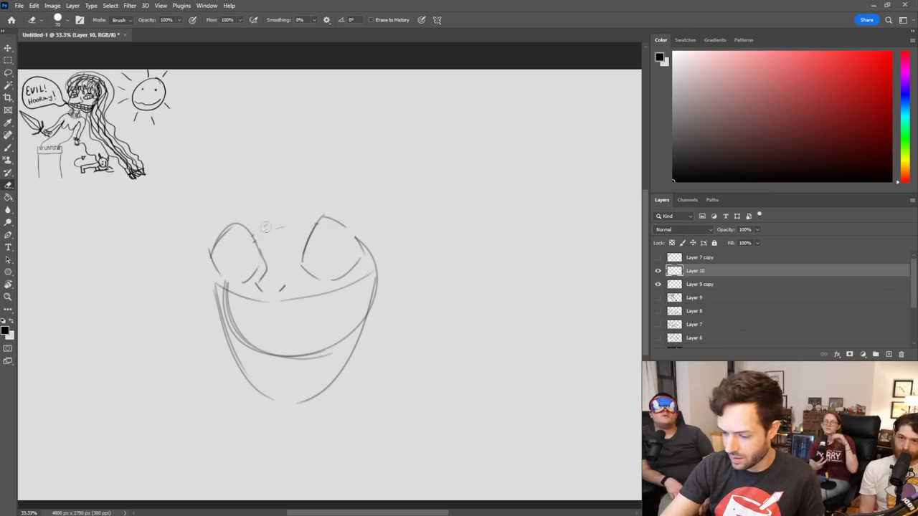
pyautogui.moveTo(225, 292)
pyautogui.mouseDown()
pyautogui.moveTo(252, 338)
pyautogui.moveTo(326, 348)
pyautogui.mouseUp()
pyautogui.moveTo(357, 318)
pyautogui.mouseDown()
pyautogui.moveTo(330, 353)
pyautogui.moveTo(288, 356)
pyautogui.mouseUp()
pyautogui.moveTo(231, 291)
pyautogui.mouseDown()
pyautogui.moveTo(227, 282)
pyautogui.moveTo(230, 298)
pyautogui.moveTo(225, 291)
pyautogui.mouseUp()
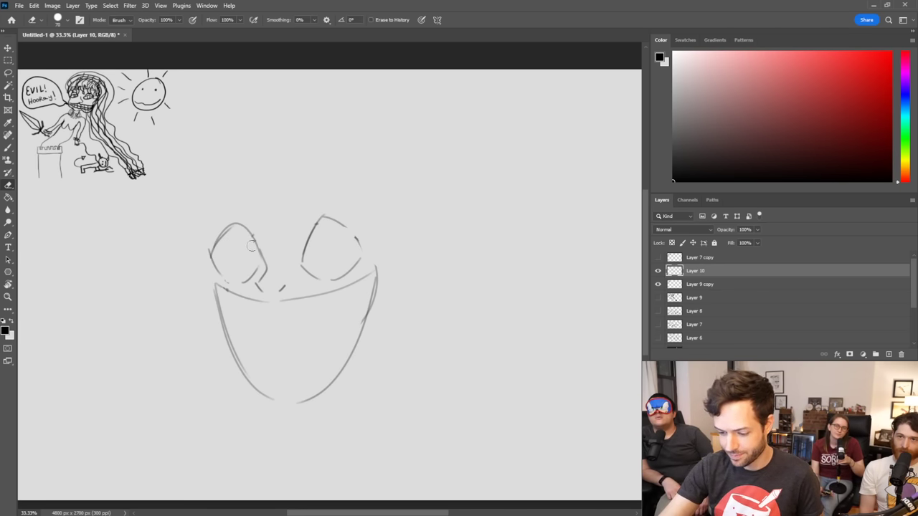
# Step: Add a curved upper eyelid and a narrow vertical slit pupil to each eye
pyautogui.press('b')
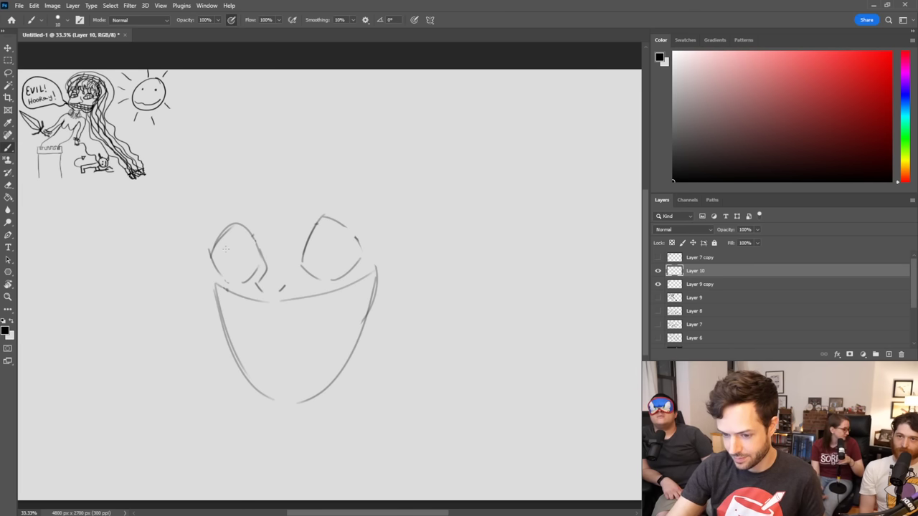
pyautogui.moveTo(236, 248); pyautogui.dragTo(238, 267)
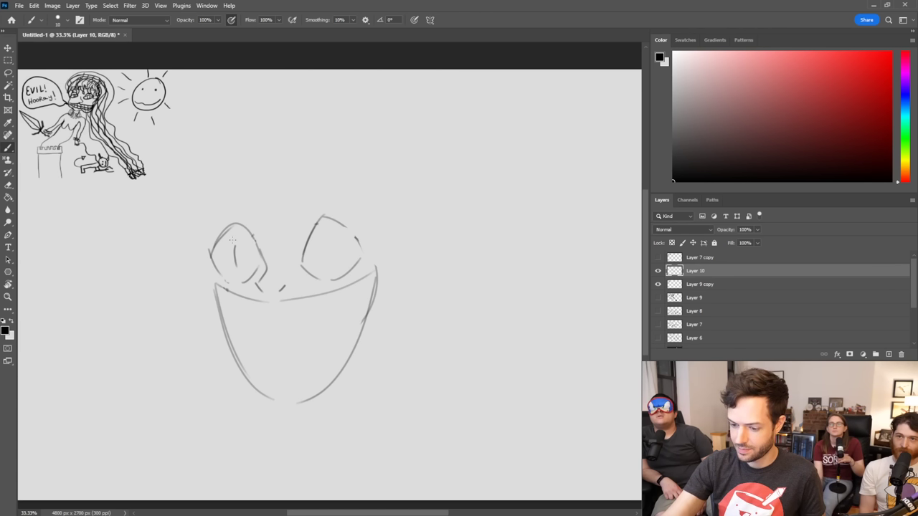
pyautogui.moveTo(208, 253)
pyautogui.mouseDown()
pyautogui.moveTo(362, 248)
pyautogui.moveTo(328, 260)
pyautogui.mouseUp()
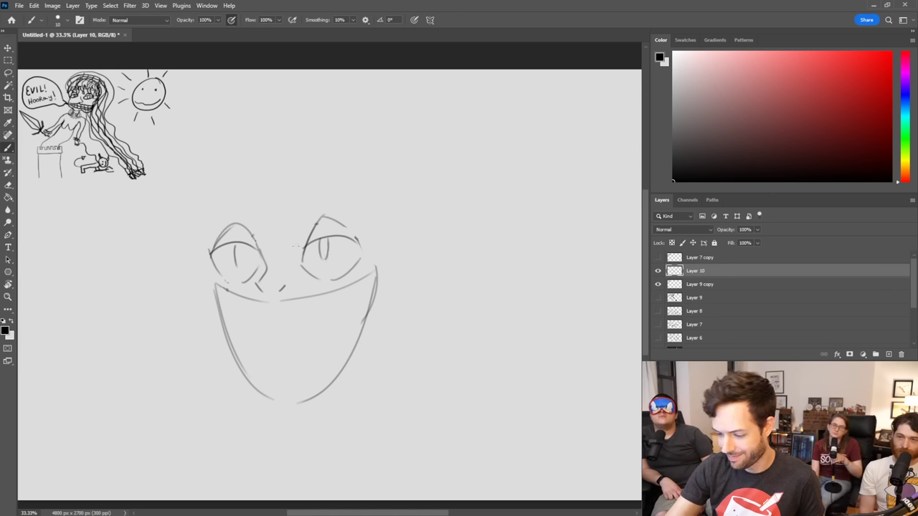
pyautogui.moveTo(242, 247); pyautogui.dragTo(243, 266)
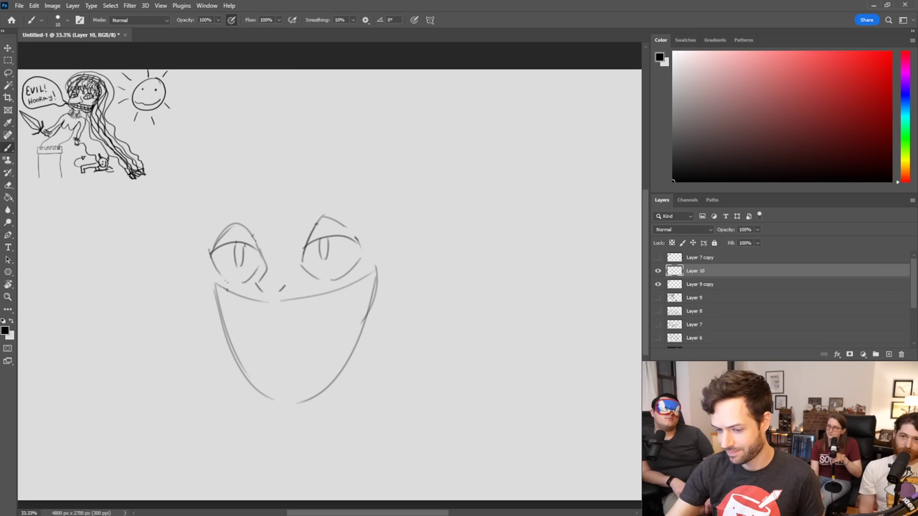
# Step: Draw a curved row of large upper teeth hanging below the upper mouth line
pyautogui.moveTo(223, 289); pyautogui.dragTo(233, 325)
pyautogui.hotkey('ctrl', 'z')
pyautogui.hotkey('ctrl', 'z')
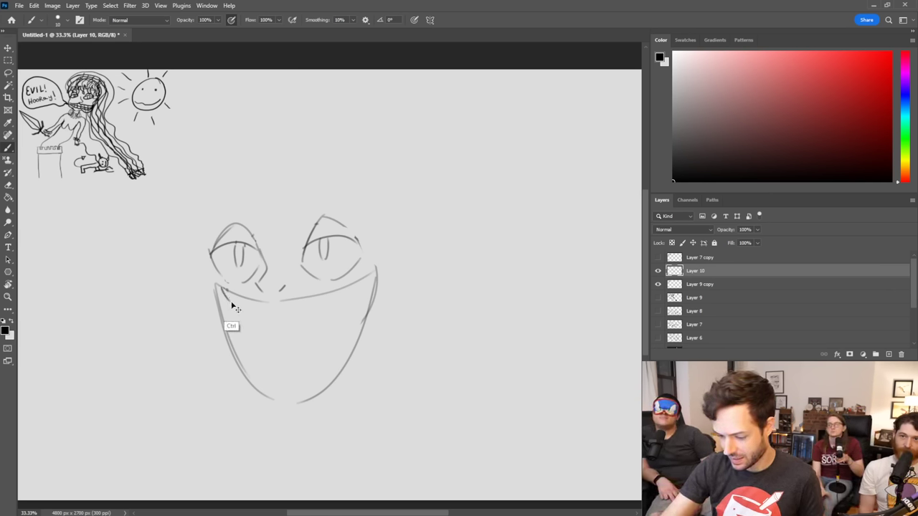
pyautogui.hotkey('ctrl', 'z')
pyautogui.moveTo(222, 287)
pyautogui.mouseDown()
pyautogui.moveTo(239, 325)
pyautogui.moveTo(270, 335)
pyautogui.moveTo(350, 314)
pyautogui.moveTo(371, 284)
pyautogui.mouseUp()
# Step: Erase the overlapping lower jaw lines and draw a curved row of rounded lower teeth in their place
pyautogui.press('e')
pyautogui.moveTo(222, 308)
pyautogui.mouseDown()
pyautogui.moveTo(266, 391)
pyautogui.moveTo(314, 398)
pyautogui.mouseUp()
pyautogui.press('b')
pyautogui.moveTo(232, 360)
pyautogui.mouseDown()
pyautogui.moveTo(237, 345)
pyautogui.moveTo(255, 369)
pyautogui.moveTo(245, 383)
pyautogui.moveTo(256, 398)
pyautogui.moveTo(277, 379)
pyautogui.moveTo(284, 378)
pyautogui.moveTo(275, 404)
pyautogui.moveTo(295, 376)
pyautogui.moveTo(311, 384)
pyautogui.mouseUp()
pyautogui.moveTo(257, 373)
pyautogui.mouseDown()
pyautogui.moveTo(250, 390)
pyautogui.moveTo(236, 372)
pyautogui.mouseUp()
pyautogui.press('e')
pyautogui.moveTo(319, 393); pyautogui.dragTo(352, 351)
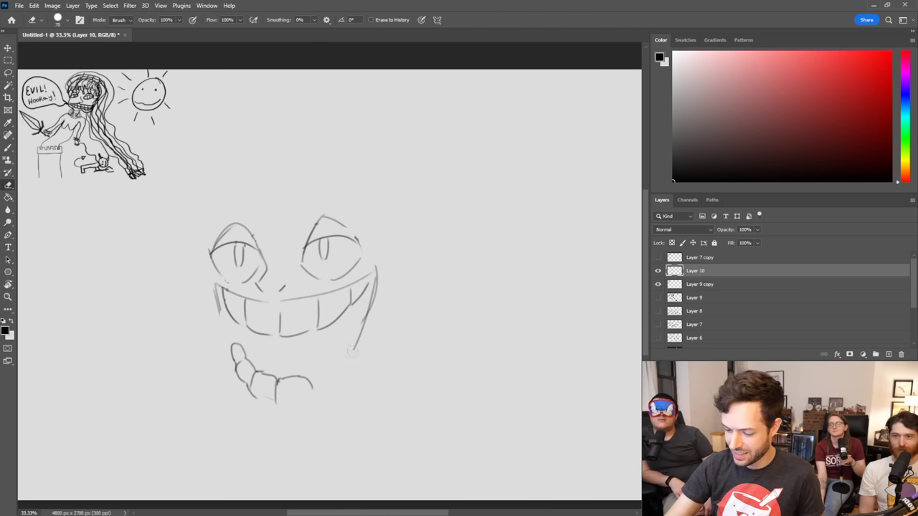
pyautogui.press('b')
pyautogui.moveTo(312, 378)
pyautogui.mouseDown()
pyautogui.moveTo(312, 394)
pyautogui.moveTo(321, 369)
pyautogui.moveTo(338, 374)
pyautogui.moveTo(352, 339)
pyautogui.mouseUp()
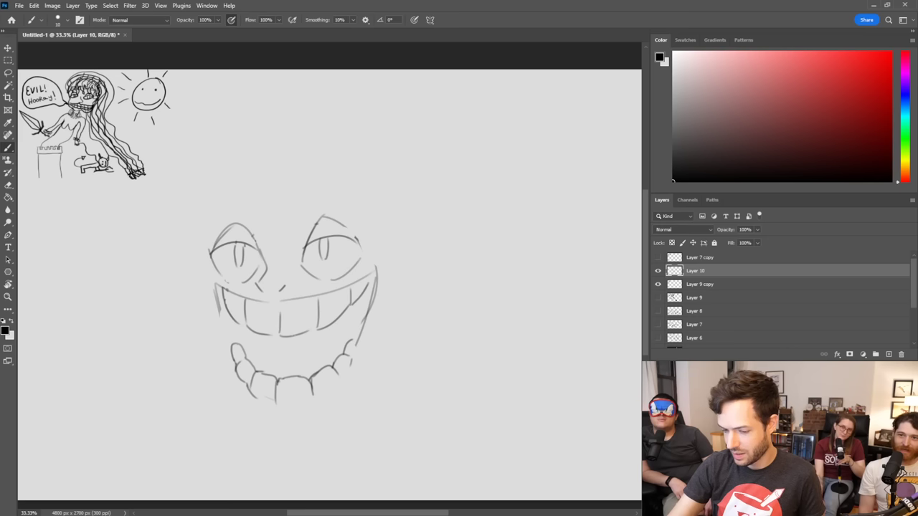
# Step: Redraw the mouth's outer edge as a deep U around the teeth and add two short curved tongue lines inside
pyautogui.moveTo(214, 284); pyautogui.dragTo(237, 393)
pyautogui.press('e')
pyautogui.moveTo(357, 346)
pyautogui.mouseDown()
pyautogui.moveTo(376, 295)
pyautogui.moveTo(369, 355)
pyautogui.mouseUp()
pyautogui.press('b')
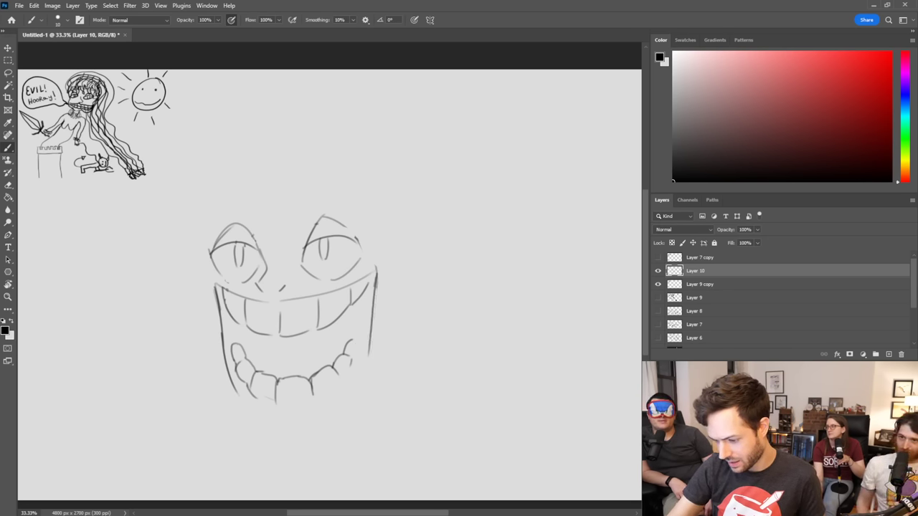
pyautogui.hotkey('ctrl', 'z')
pyautogui.moveTo(375, 277)
pyautogui.mouseDown()
pyautogui.moveTo(361, 367)
pyautogui.moveTo(341, 388)
pyautogui.moveTo(299, 403)
pyautogui.moveTo(242, 395)
pyautogui.mouseUp()
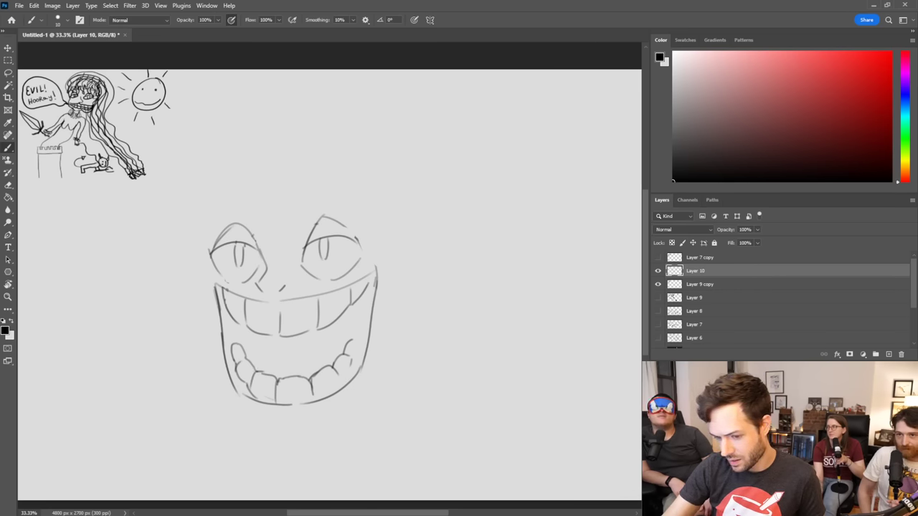
pyautogui.moveTo(265, 339); pyautogui.dragTo(254, 366)
pyautogui.moveTo(296, 335); pyautogui.dragTo(289, 358)
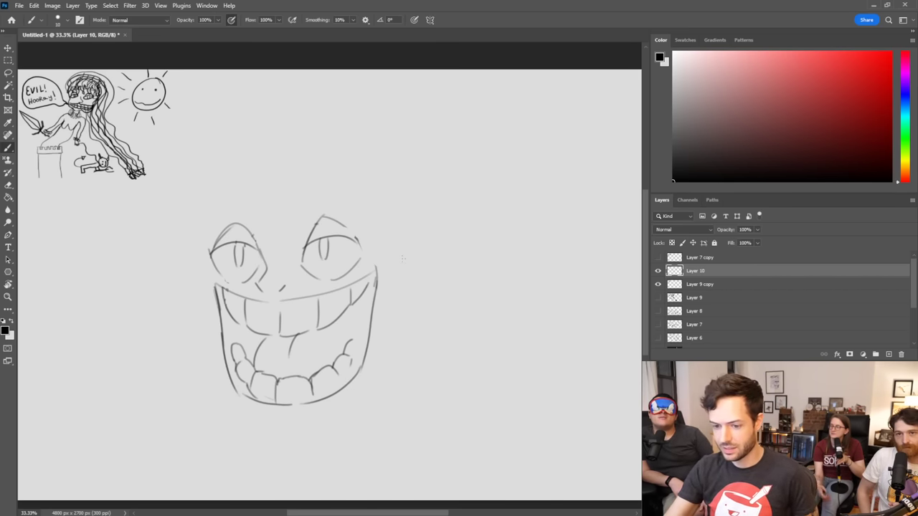
# Step: Replace the pointed top of the right eye outline with a rounded arch
pyautogui.press('e')
pyautogui.press('b')
pyautogui.moveTo(317, 217); pyautogui.dragTo(336, 219)
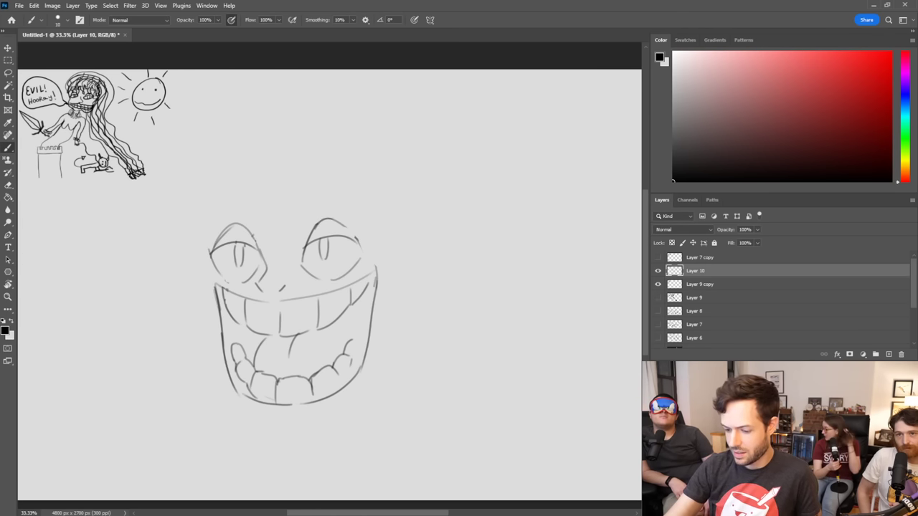
# Step: Draw the outer face outline with a curved left brow side and a wide rounded jaw around the mouth
pyautogui.moveTo(201, 281); pyautogui.dragTo(221, 382)
pyautogui.hotkey('ctrl', 'z')
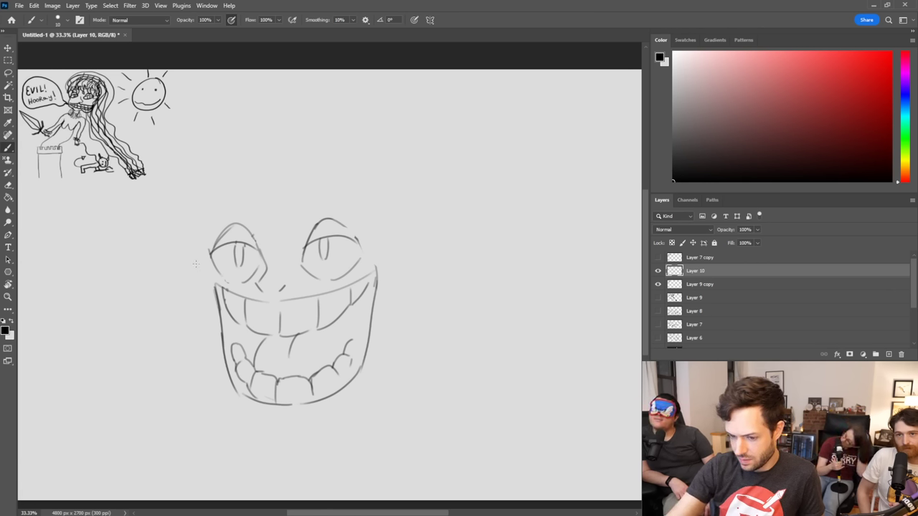
pyautogui.moveTo(205, 280); pyautogui.dragTo(201, 217)
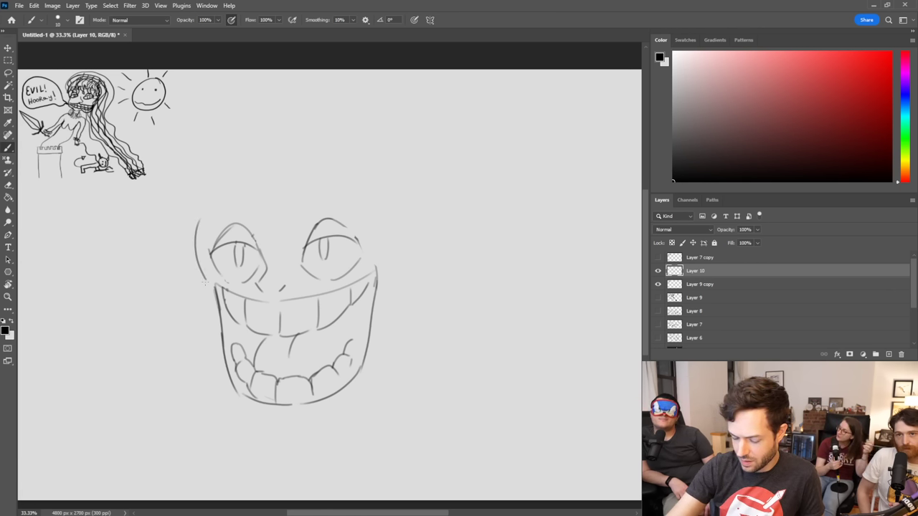
pyautogui.moveTo(204, 284); pyautogui.dragTo(212, 359)
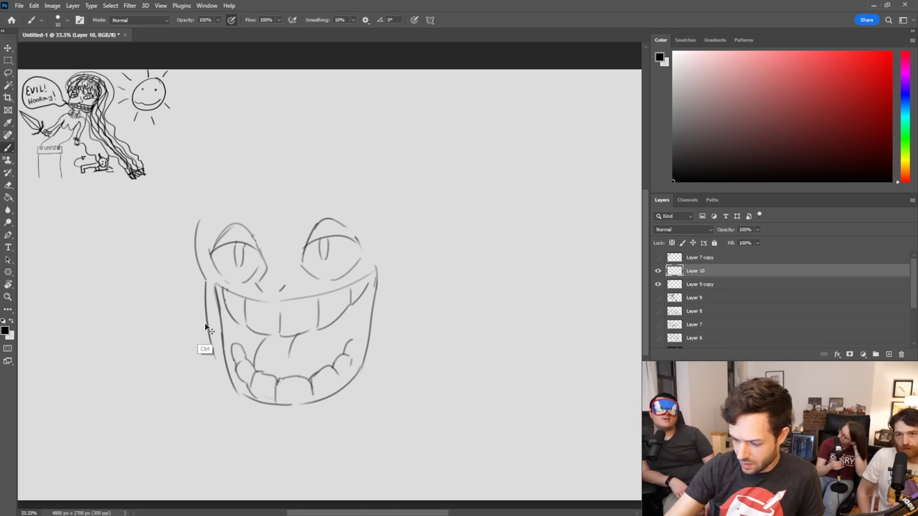
pyautogui.hotkey('ctrl', 'z')
pyautogui.moveTo(204, 278)
pyautogui.mouseDown()
pyautogui.moveTo(214, 374)
pyautogui.moveTo(256, 429)
pyautogui.moveTo(347, 414)
pyautogui.moveTo(376, 384)
pyautogui.moveTo(399, 269)
pyautogui.mouseUp()
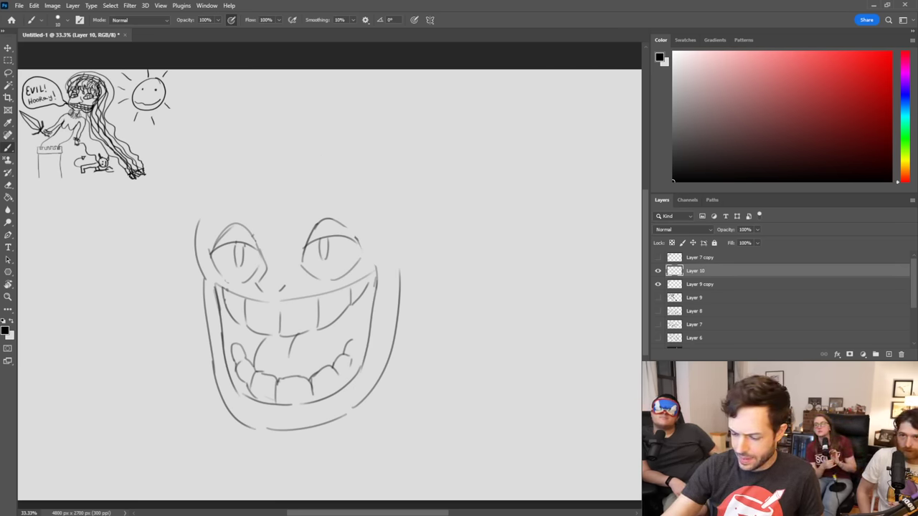
pyautogui.moveTo(270, 180)
pyautogui.mouseDown()
pyautogui.moveTo(282, 229)
pyautogui.moveTo(292, 211)
pyautogui.moveTo(337, 221)
pyautogui.mouseUp()
pyautogui.hotkey('ctrl', 'z')
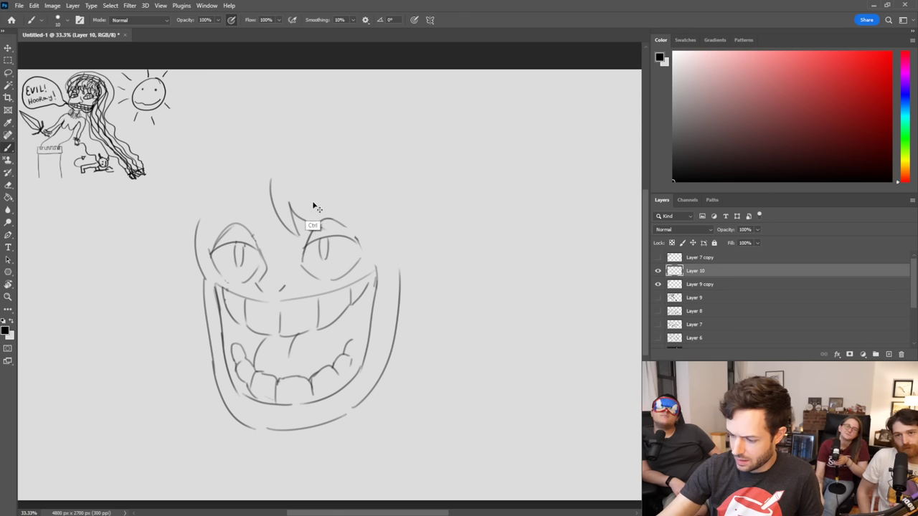
pyautogui.hotkey('ctrl', 'z')
pyautogui.moveTo(291, 208)
pyautogui.mouseDown()
pyautogui.moveTo(298, 236)
pyautogui.moveTo(327, 232)
pyautogui.mouseUp()
pyautogui.hotkey('ctrl', 'z')
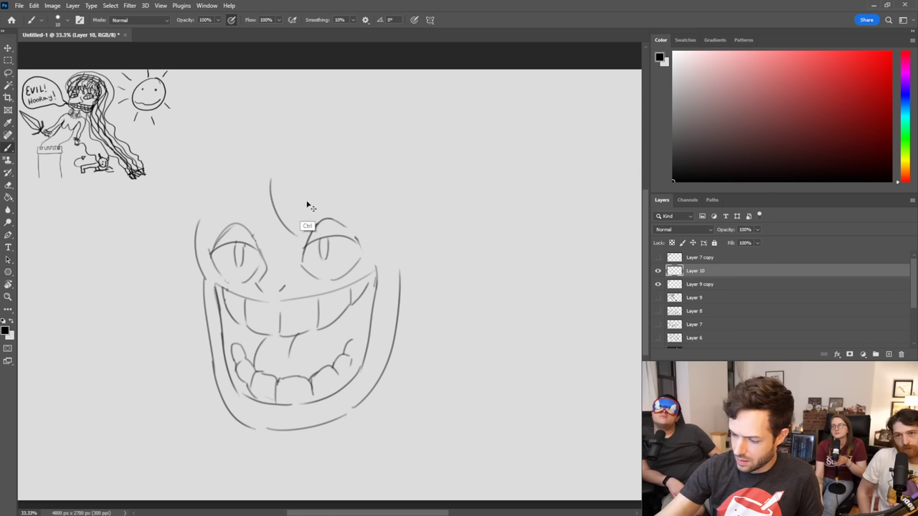
pyautogui.hotkey('ctrl', 'z')
# Step: Draw the right half of the fringe as pointed strands sweeping from the centre parting past the right eye
pyautogui.moveTo(278, 174)
pyautogui.mouseDown()
pyautogui.moveTo(312, 223)
pyautogui.moveTo(371, 227)
pyautogui.moveTo(337, 194)
pyautogui.moveTo(367, 223)
pyautogui.moveTo(403, 236)
pyautogui.mouseUp()
pyautogui.hotkey('ctrl', 'z')
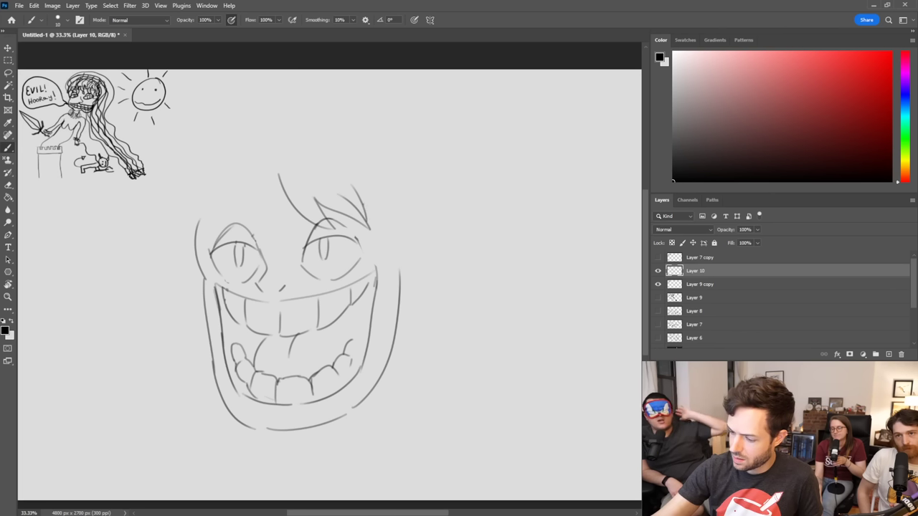
pyautogui.moveTo(363, 207)
pyautogui.mouseDown()
pyautogui.moveTo(388, 209)
pyautogui.moveTo(394, 246)
pyautogui.mouseUp()
# Step: Draw the left half of the fringe as pointed strands falling from the centre parting to the left side of the face
pyautogui.moveTo(279, 173); pyautogui.dragTo(238, 226)
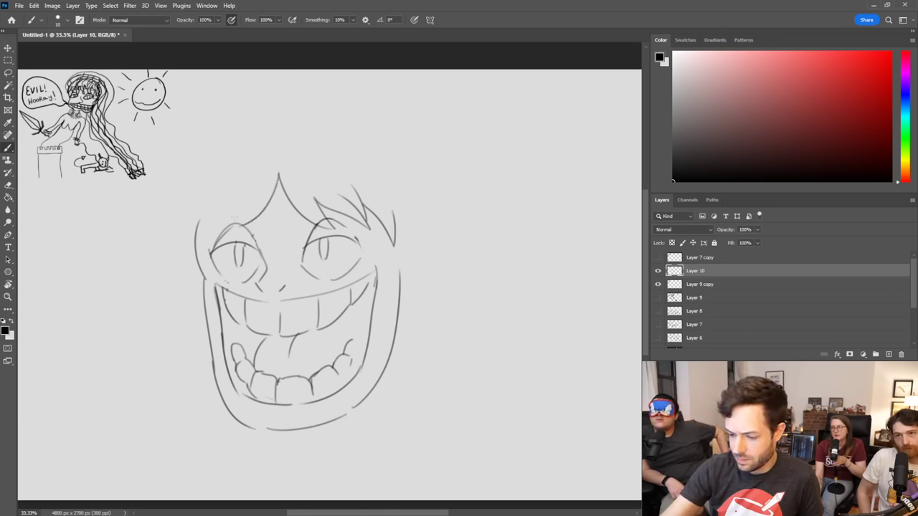
pyautogui.hotkey('ctrl', 'z')
pyautogui.moveTo(279, 169); pyautogui.dragTo(235, 229)
pyautogui.hotkey('ctrl', 'z')
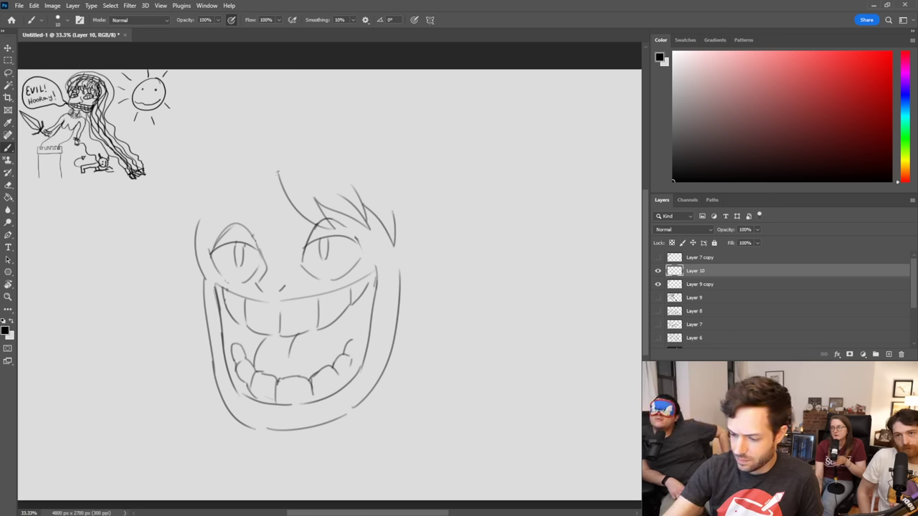
pyautogui.moveTo(278, 172)
pyautogui.mouseDown()
pyautogui.moveTo(240, 240)
pyautogui.moveTo(246, 180)
pyautogui.moveTo(189, 236)
pyautogui.moveTo(177, 238)
pyautogui.moveTo(228, 188)
pyautogui.moveTo(179, 234)
pyautogui.mouseUp()
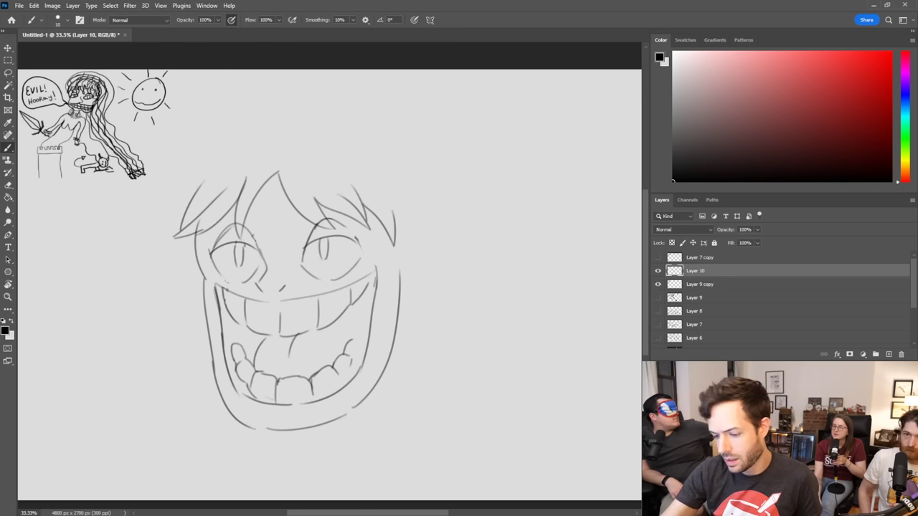
# Step: Draw the top outline of the hair as two rounded humps joining the fringe on both sides
pyautogui.press('e')
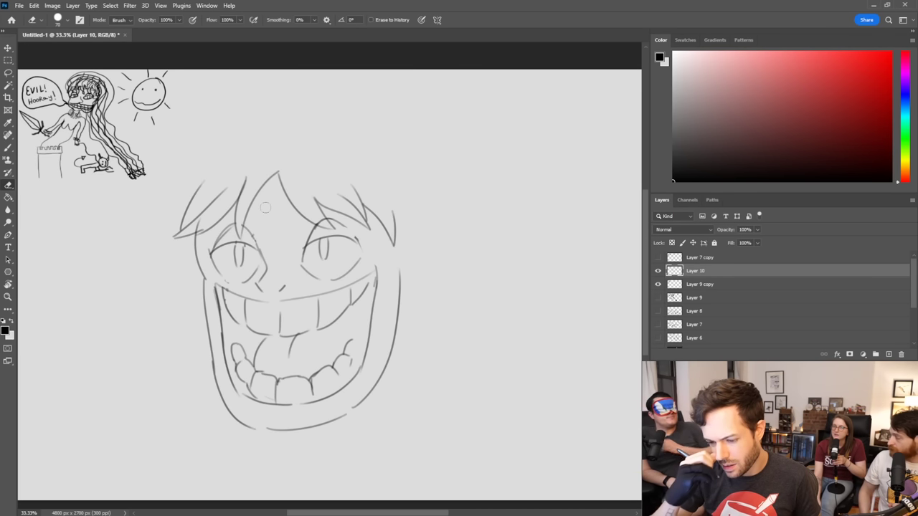
pyautogui.press('b')
pyautogui.moveTo(212, 168); pyautogui.dragTo(198, 187)
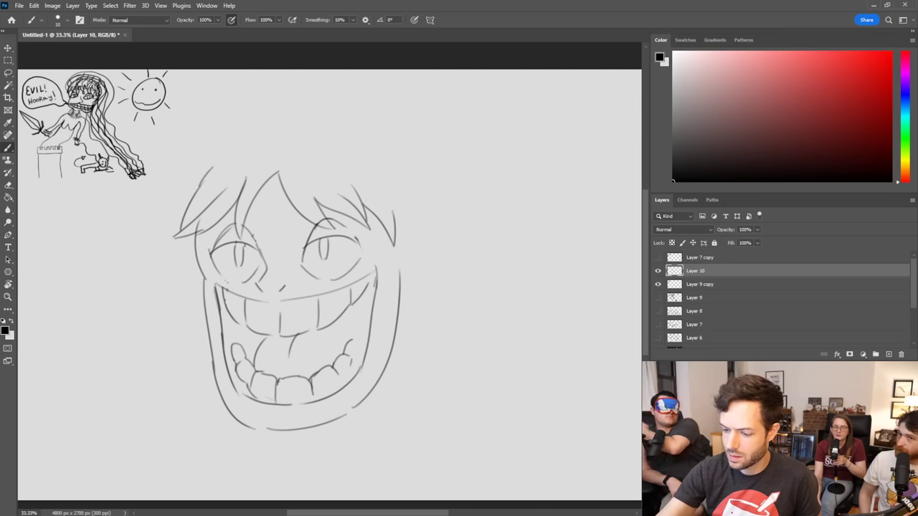
pyautogui.moveTo(241, 152)
pyautogui.mouseDown()
pyautogui.moveTo(359, 148)
pyautogui.moveTo(398, 199)
pyautogui.mouseUp()
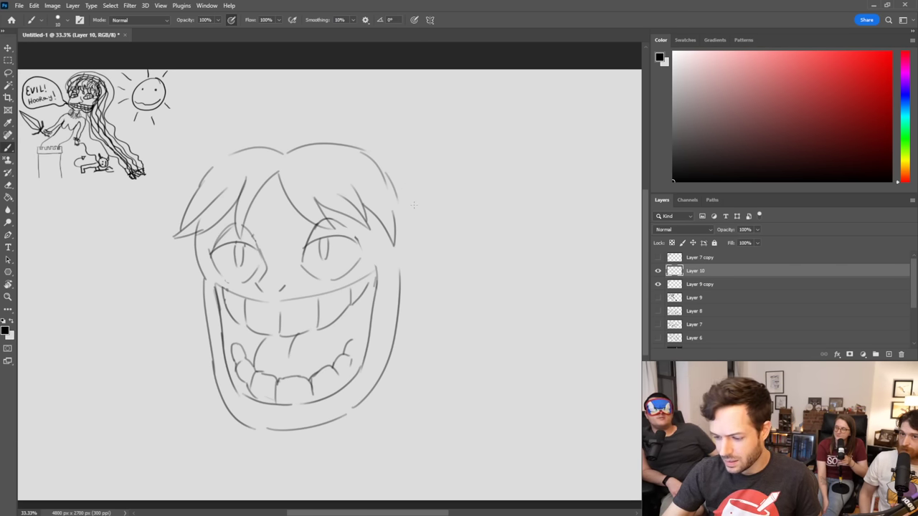
# Step: Scale the whole head sketch down slightly and move it toward the middle of the canvas
pyautogui.hotkey('ctrl', 't')
pyautogui.moveTo(398, 140)
pyautogui.mouseDown()
pyautogui.moveTo(353, 227)
pyautogui.moveTo(384, 220)
pyautogui.mouseUp()
pyautogui.click(473, 19)
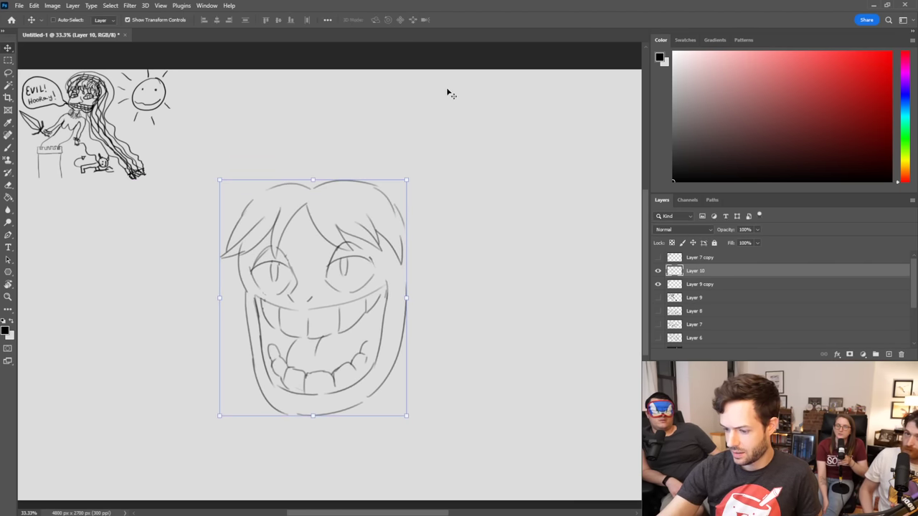
pyautogui.press('b')
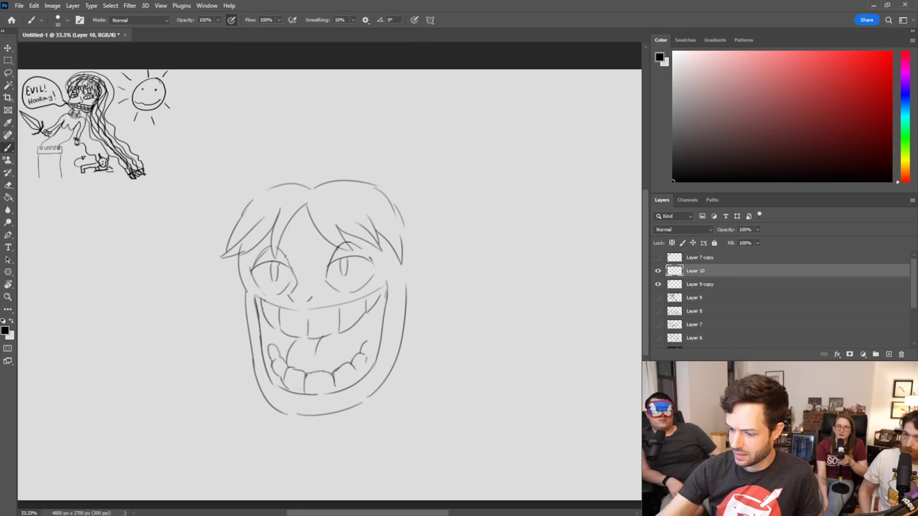
pyautogui.moveTo(271, 186)
pyautogui.mouseDown()
pyautogui.moveTo(361, 156)
pyautogui.moveTo(423, 187)
pyautogui.mouseUp()
pyautogui.hotkey('ctrl', 'z')
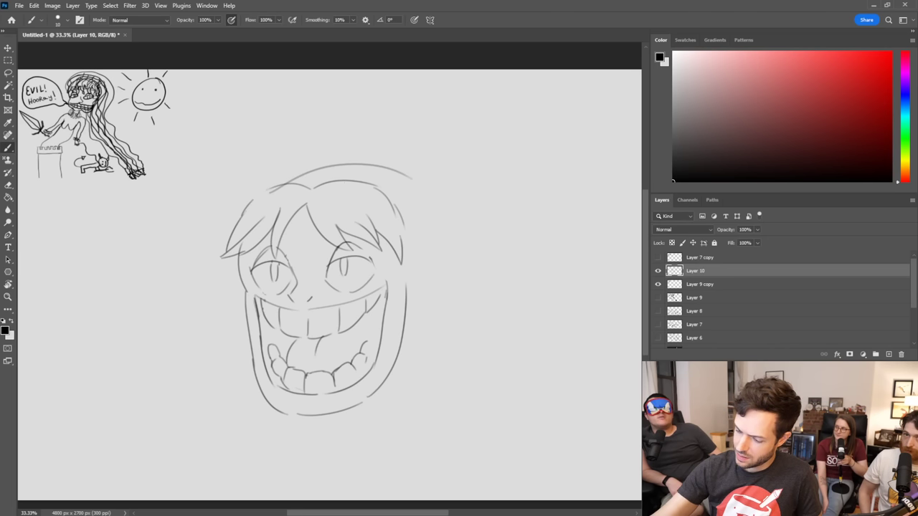
pyautogui.hotkey('ctrl', 'z')
pyautogui.moveTo(267, 191)
pyautogui.mouseDown()
pyautogui.moveTo(317, 164)
pyautogui.moveTo(420, 170)
pyautogui.mouseUp()
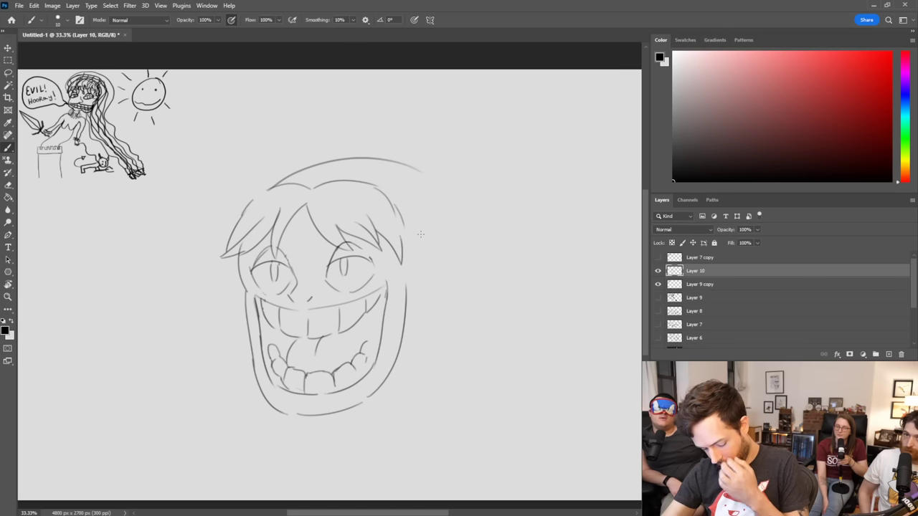
pyautogui.hotkey('ctrl', 'z')
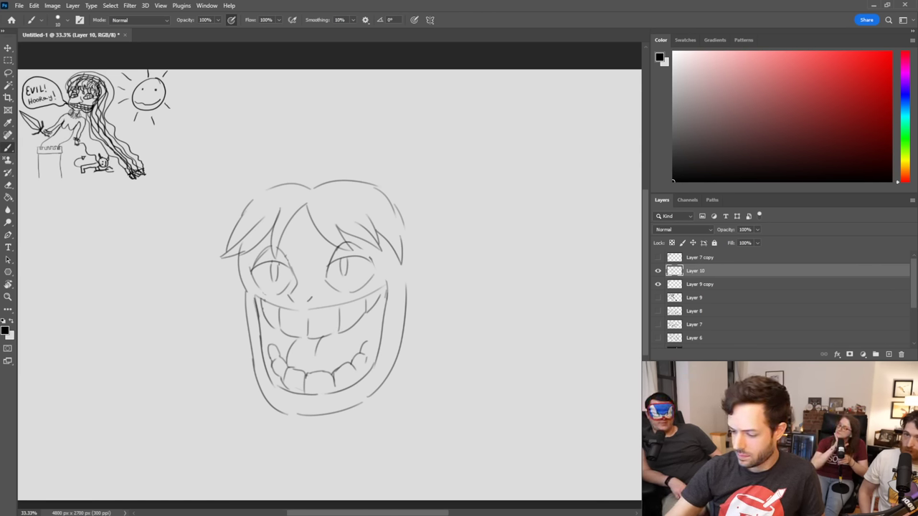
pyautogui.moveTo(368, 328); pyautogui.dragTo(430, 318)
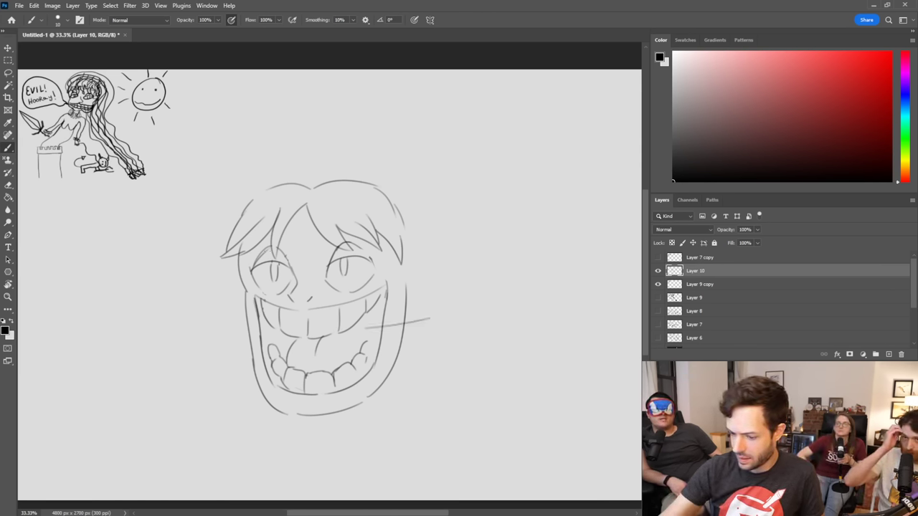
pyautogui.moveTo(241, 334)
pyautogui.mouseDown()
pyautogui.moveTo(194, 322)
pyautogui.moveTo(188, 308)
pyautogui.mouseUp()
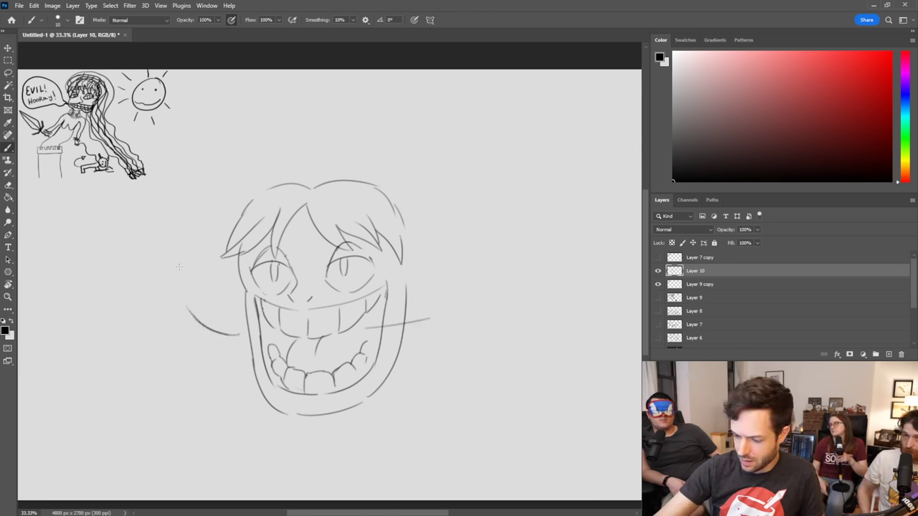
pyautogui.hotkey('ctrl', 'z')
pyautogui.hotkey('ctrl', 'z')
pyautogui.hotkey('ctrl', 'z')
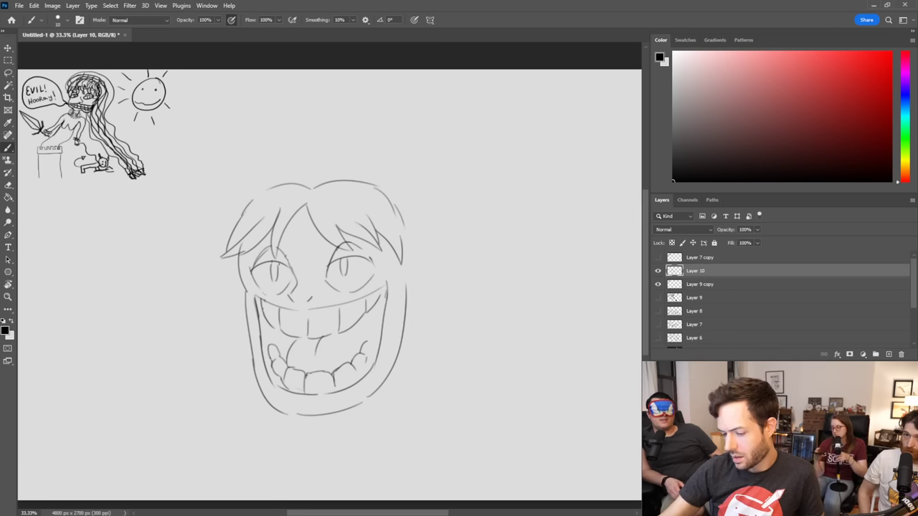
pyautogui.moveTo(238, 360)
pyautogui.mouseDown()
pyautogui.moveTo(211, 360)
pyautogui.moveTo(182, 294)
pyautogui.mouseUp()
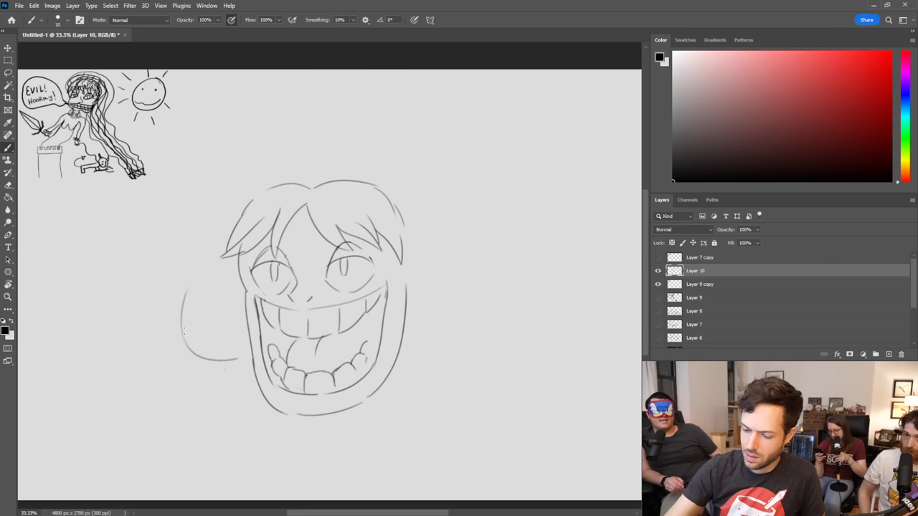
pyautogui.moveTo(180, 327); pyautogui.dragTo(211, 256)
pyautogui.hotkey('ctrl', 'z')
pyautogui.hotkey('ctrl', 'z')
# Step: Draw a rounded bulge on each side of the face and a large arc sweeping over the head toward the right
pyautogui.moveTo(245, 360)
pyautogui.mouseDown()
pyautogui.moveTo(230, 360)
pyautogui.moveTo(204, 261)
pyautogui.mouseUp()
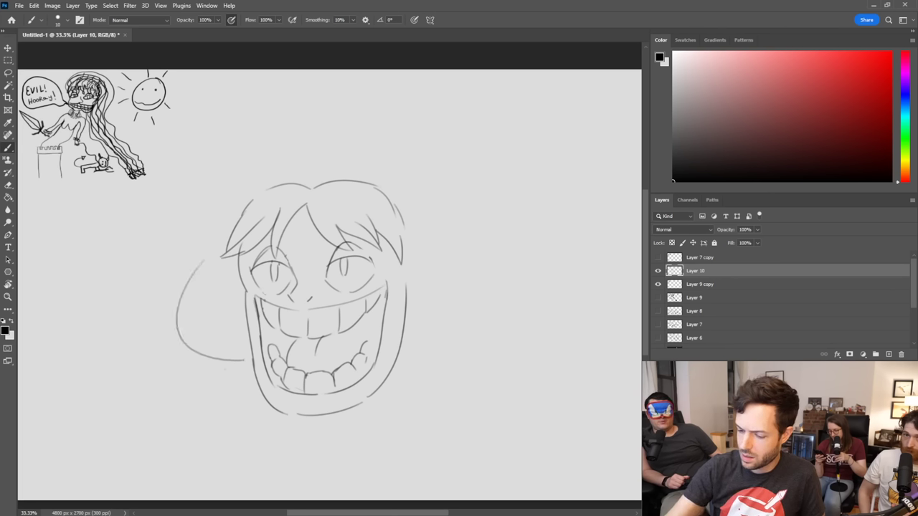
pyautogui.moveTo(276, 179)
pyautogui.mouseDown()
pyautogui.moveTo(332, 147)
pyautogui.moveTo(493, 152)
pyautogui.moveTo(530, 197)
pyautogui.mouseUp()
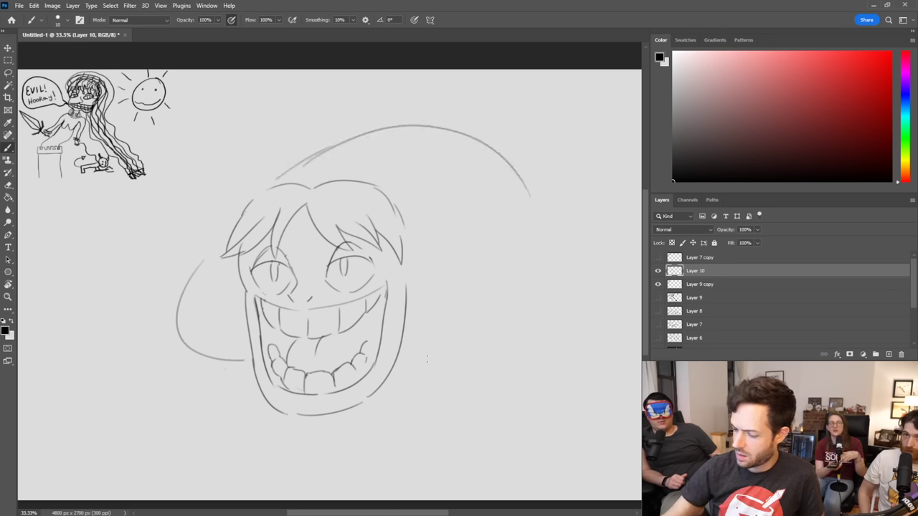
pyautogui.moveTo(404, 358)
pyautogui.mouseDown()
pyautogui.moveTo(462, 341)
pyautogui.moveTo(479, 284)
pyautogui.moveTo(445, 183)
pyautogui.mouseUp()
pyautogui.moveTo(446, 129); pyautogui.dragTo(555, 240)
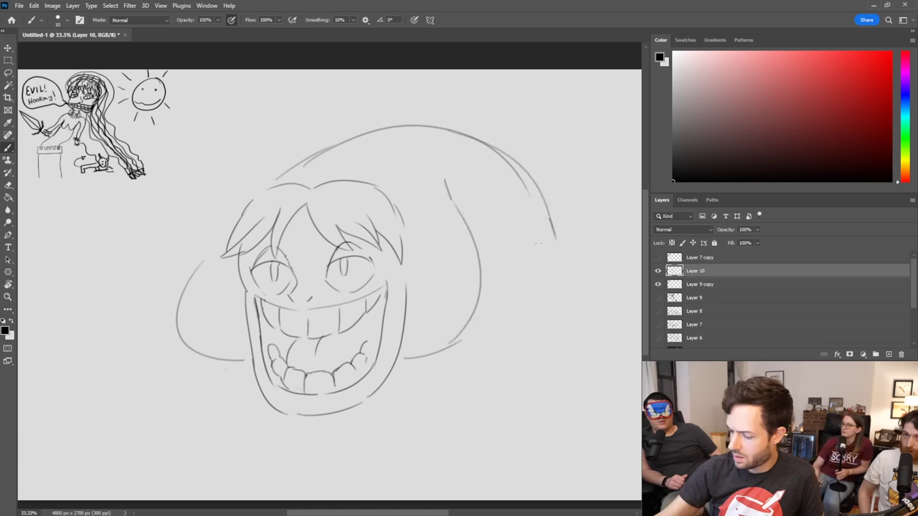
# Step: Draw a small arch beneath the right end of the large arc and a diagonal line running down from its base
pyautogui.moveTo(474, 237)
pyautogui.mouseDown()
pyautogui.moveTo(464, 196)
pyautogui.moveTo(477, 194)
pyautogui.moveTo(529, 227)
pyautogui.moveTo(534, 251)
pyautogui.mouseUp()
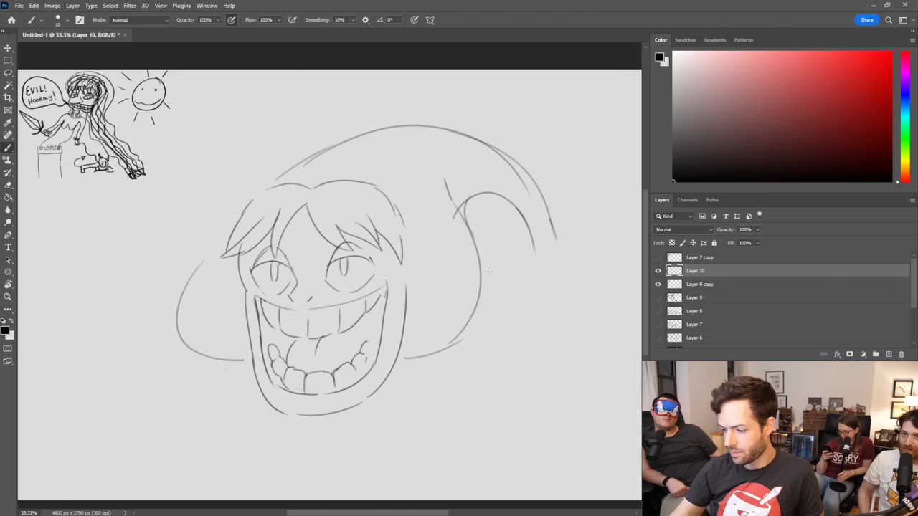
pyautogui.moveTo(450, 211)
pyautogui.mouseDown()
pyautogui.moveTo(541, 335)
pyautogui.moveTo(474, 244)
pyautogui.moveTo(556, 304)
pyautogui.mouseUp()
pyautogui.hotkey('ctrl', 'z')
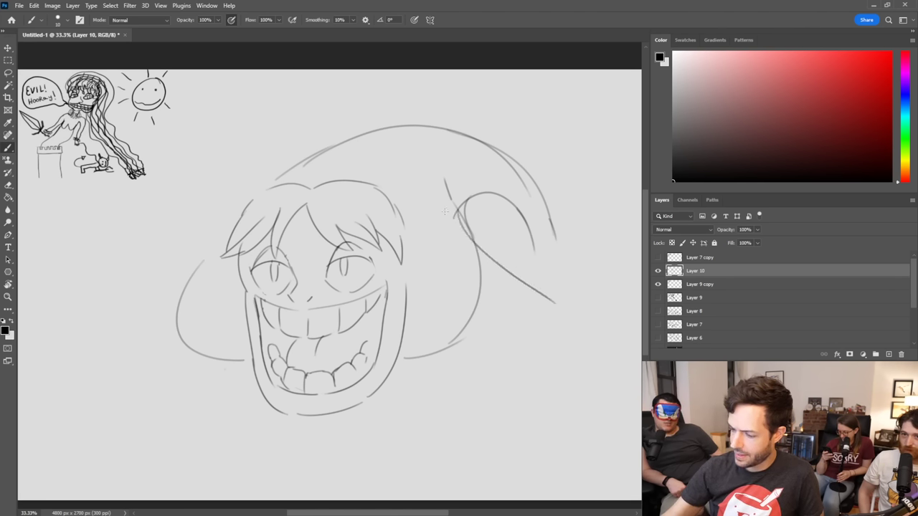
# Step: Draw two long curves rising to the canvas top, one from the left hairline and one from the right jaw
pyautogui.moveTo(246, 206); pyautogui.dragTo(349, 72)
pyautogui.moveTo(399, 349)
pyautogui.mouseDown()
pyautogui.moveTo(436, 262)
pyautogui.moveTo(404, 322)
pyautogui.moveTo(425, 253)
pyautogui.mouseUp()
pyautogui.hotkey('ctrl', 'z')
pyautogui.moveTo(409, 292)
pyautogui.mouseDown()
pyautogui.moveTo(448, 81)
pyautogui.moveTo(405, 309)
pyautogui.mouseUp()
pyautogui.hotkey('ctrl', 'z')
pyautogui.hotkey('ctrl', 'z')
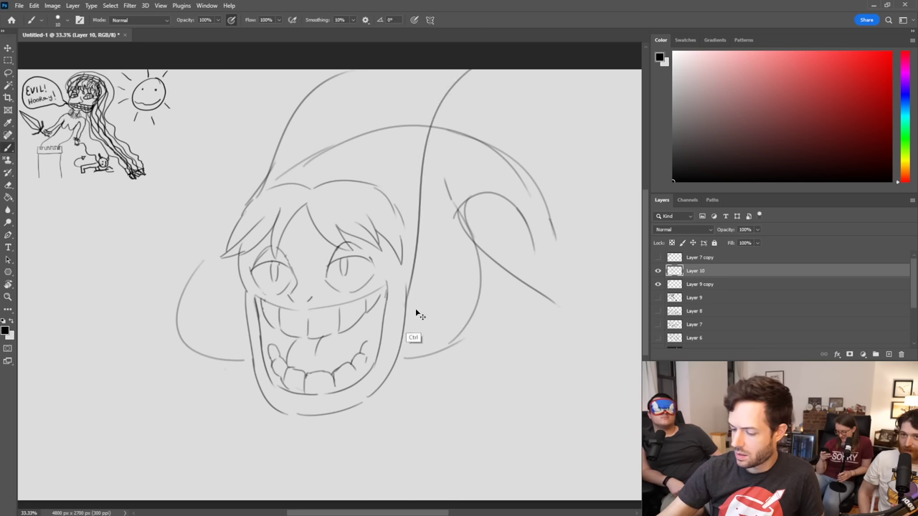
pyautogui.hotkey('ctrl', 'z')
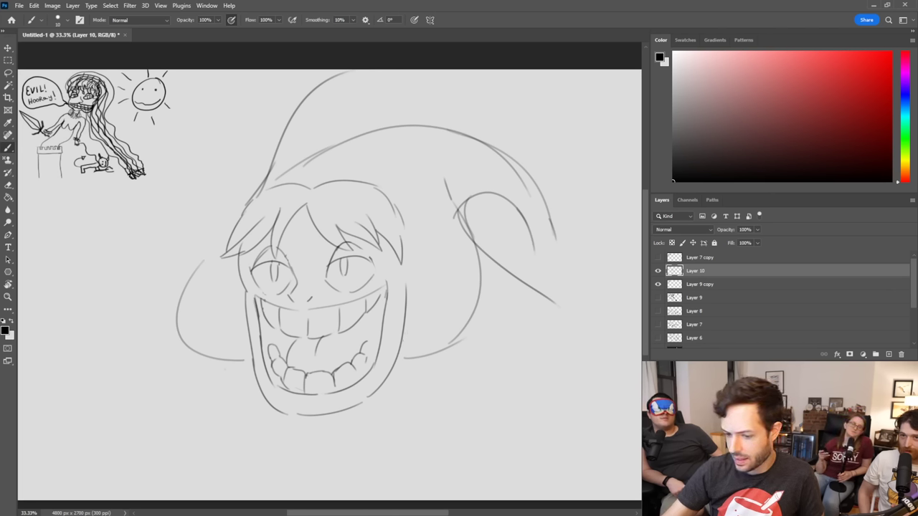
pyautogui.moveTo(403, 350)
pyautogui.mouseDown()
pyautogui.moveTo(423, 304)
pyautogui.moveTo(464, 75)
pyautogui.mouseUp()
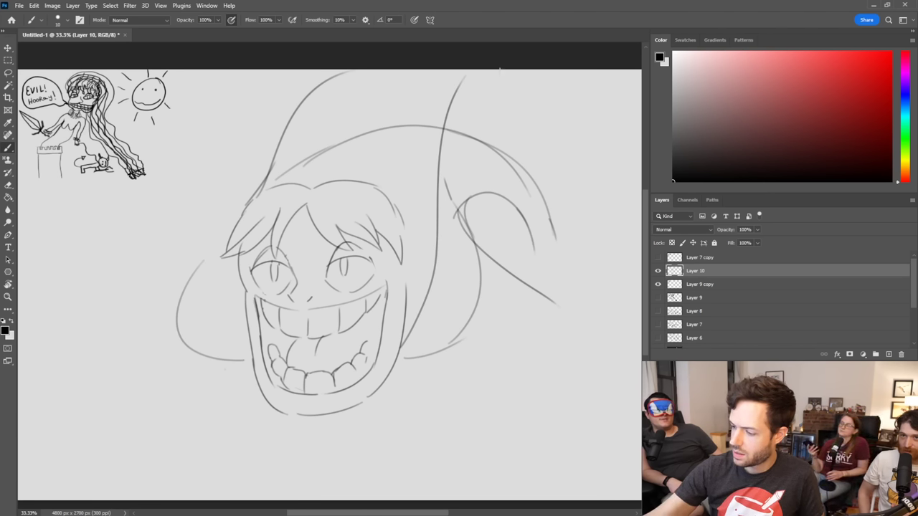
# Step: Draw a curved double-line band descending from the canvas top to the small arch, with curved finger-like strokes around its end
pyautogui.moveTo(514, 74); pyautogui.dragTo(542, 219)
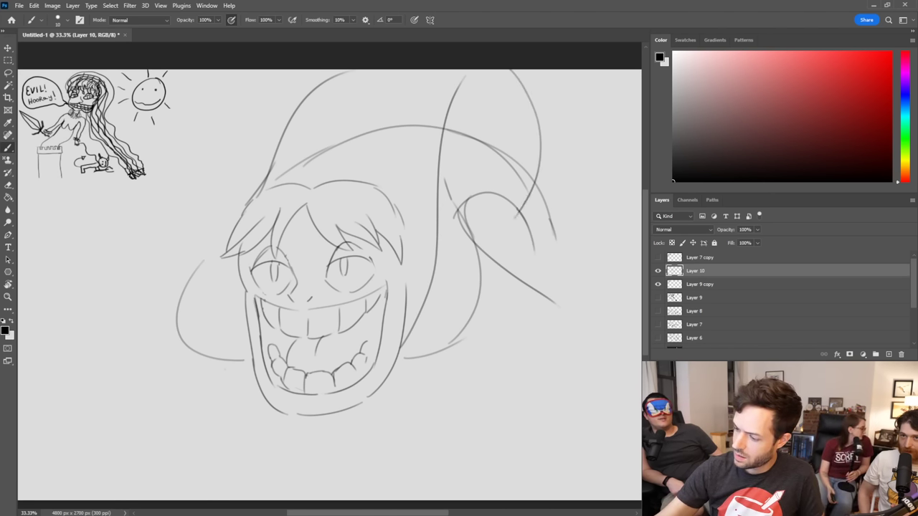
pyautogui.hotkey('ctrl', 'z')
pyautogui.moveTo(496, 70)
pyautogui.mouseDown()
pyautogui.moveTo(519, 74)
pyautogui.moveTo(526, 157)
pyautogui.moveTo(510, 195)
pyautogui.mouseUp()
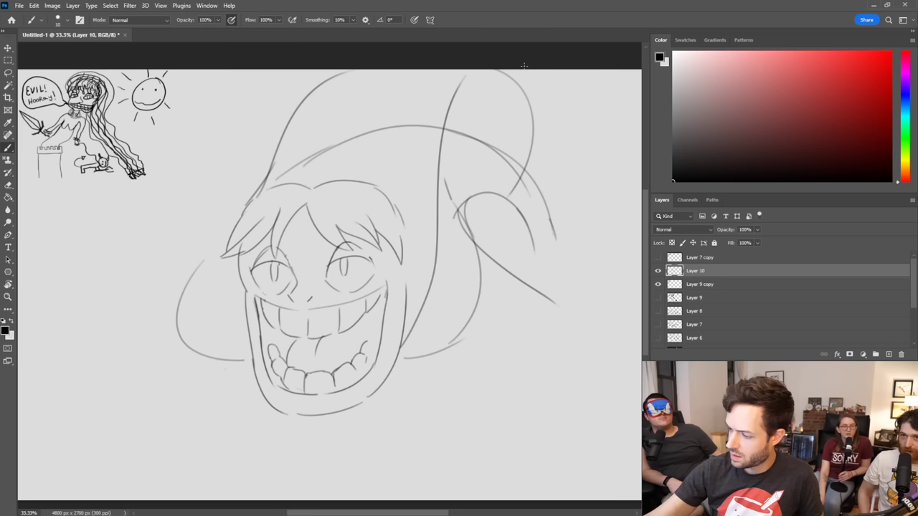
pyautogui.moveTo(532, 69)
pyautogui.mouseDown()
pyautogui.moveTo(542, 174)
pyautogui.moveTo(509, 211)
pyautogui.mouseUp()
pyautogui.moveTo(496, 153)
pyautogui.mouseDown()
pyautogui.moveTo(523, 141)
pyautogui.moveTo(562, 164)
pyautogui.moveTo(572, 221)
pyautogui.mouseUp()
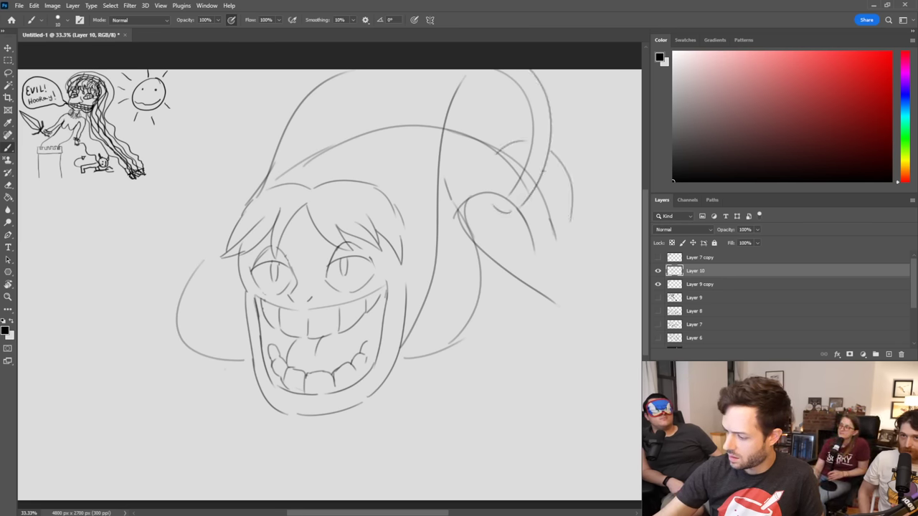
pyautogui.moveTo(546, 172); pyautogui.dragTo(559, 213)
# Step: Erase the lines crossing the curved band, the large arc above the hair and the stray strokes beside the small arch
pyautogui.press('e')
pyautogui.moveTo(507, 204)
pyautogui.mouseDown()
pyautogui.moveTo(530, 171)
pyautogui.moveTo(540, 189)
pyautogui.mouseUp()
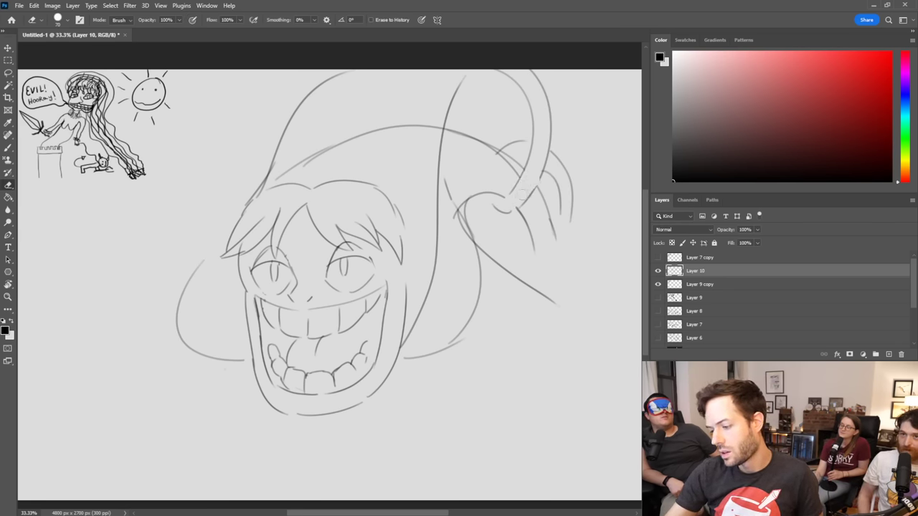
pyautogui.moveTo(277, 173)
pyautogui.mouseDown()
pyautogui.moveTo(386, 117)
pyautogui.moveTo(393, 136)
pyautogui.moveTo(437, 121)
pyautogui.mouseUp()
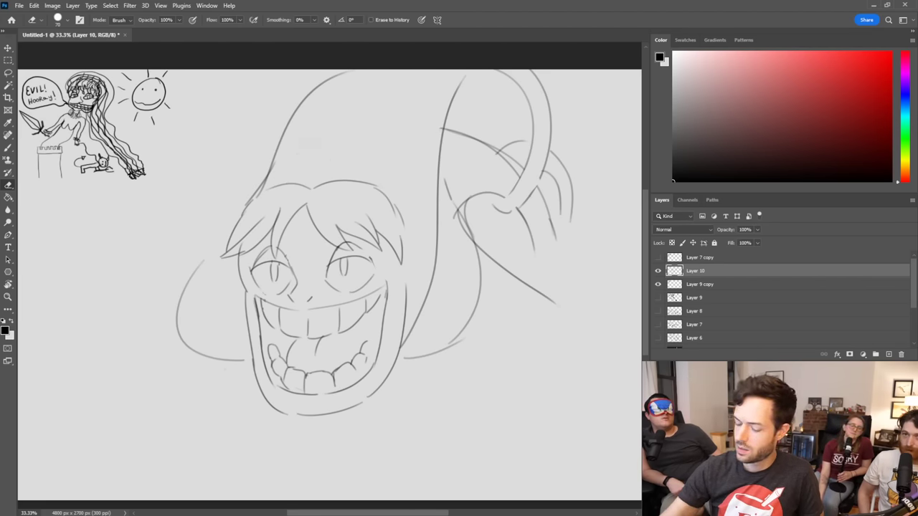
pyautogui.press('b')
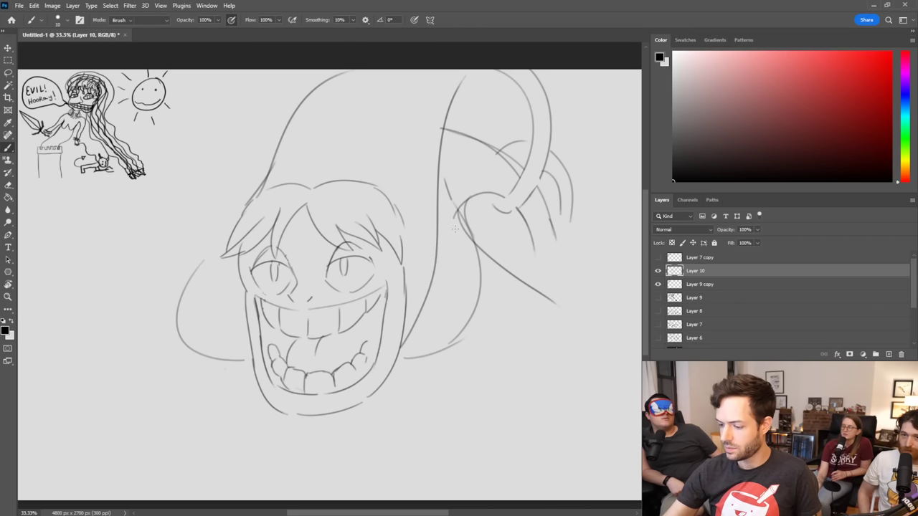
pyautogui.press('e')
pyautogui.moveTo(446, 179); pyautogui.dragTo(463, 228)
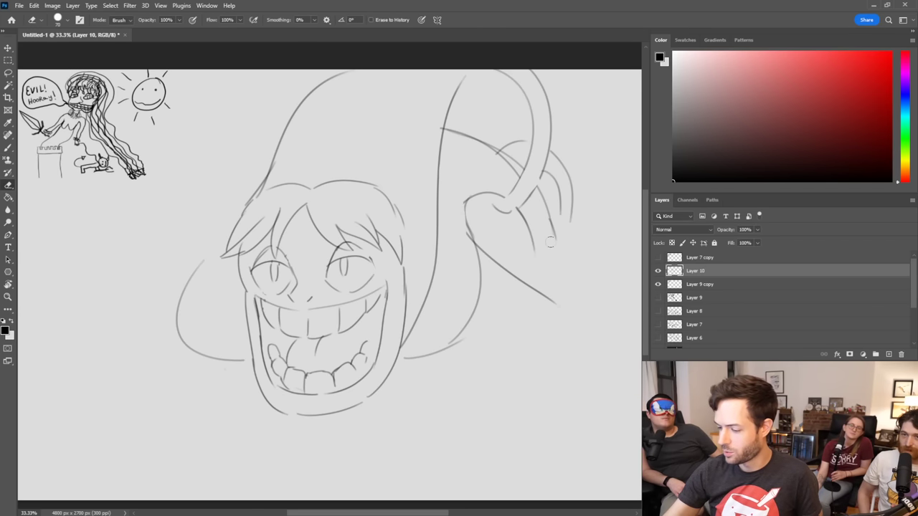
# Step: Draw a curved guide line beneath the finger-like strokes and a crenellated battlement edge along it
pyautogui.press('b')
pyautogui.moveTo(526, 257)
pyautogui.mouseDown()
pyautogui.moveTo(570, 223)
pyautogui.moveTo(532, 241)
pyautogui.moveTo(575, 219)
pyautogui.moveTo(514, 254)
pyautogui.mouseUp()
pyautogui.hotkey('ctrl', 'z')
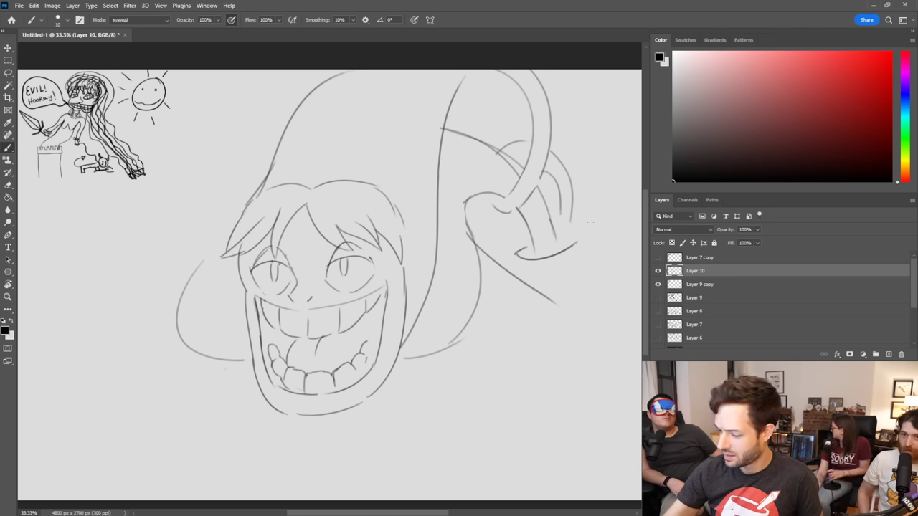
pyautogui.moveTo(564, 201)
pyautogui.mouseDown()
pyautogui.moveTo(559, 228)
pyautogui.moveTo(585, 230)
pyautogui.moveTo(572, 244)
pyautogui.mouseUp()
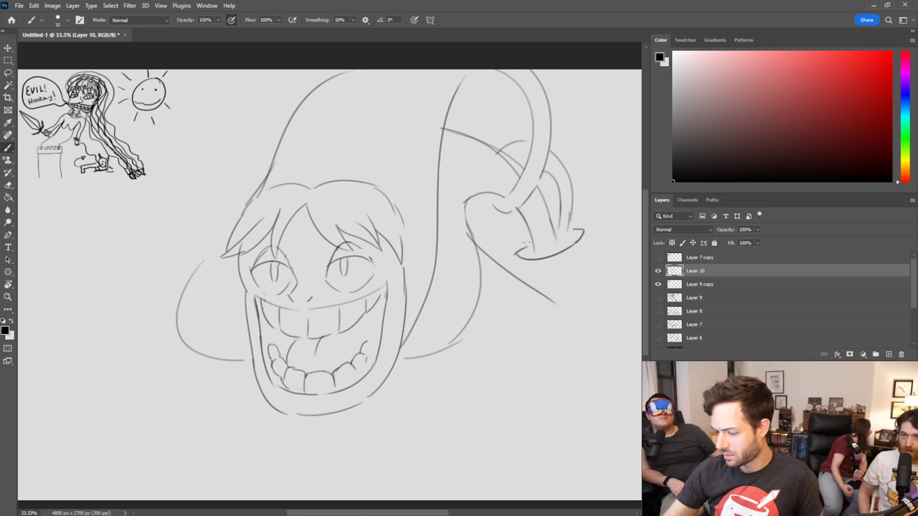
pyautogui.moveTo(521, 234)
pyautogui.mouseDown()
pyautogui.moveTo(528, 238)
pyautogui.moveTo(512, 255)
pyautogui.moveTo(514, 244)
pyautogui.mouseUp()
pyautogui.moveTo(509, 243)
pyautogui.mouseDown()
pyautogui.moveTo(510, 260)
pyautogui.moveTo(523, 261)
pyautogui.moveTo(554, 242)
pyautogui.moveTo(560, 255)
pyautogui.moveTo(575, 250)
pyautogui.moveTo(572, 238)
pyautogui.moveTo(584, 245)
pyautogui.moveTo(584, 222)
pyautogui.moveTo(591, 236)
pyautogui.mouseUp()
# Step: Erase the curved guide line running through the crenellated battlement edge
pyautogui.press('e')
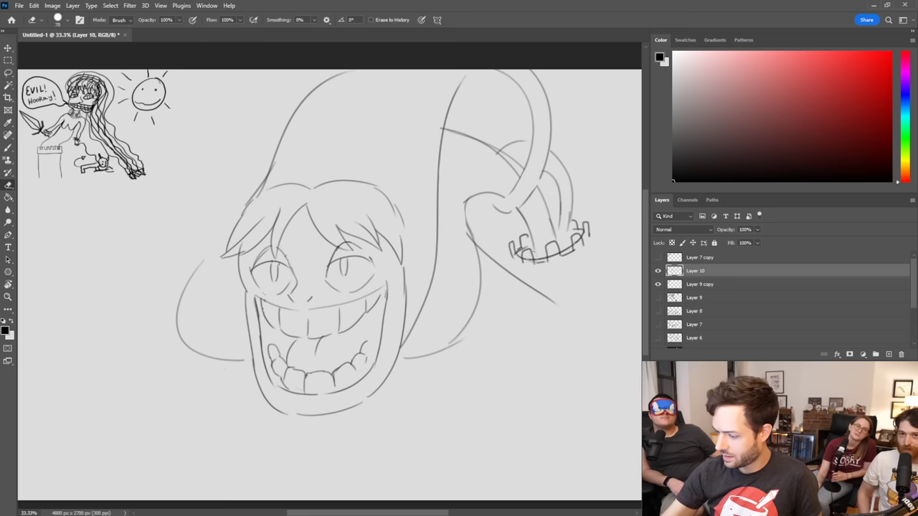
pyautogui.moveTo(532, 251)
pyautogui.mouseDown()
pyautogui.moveTo(550, 265)
pyautogui.moveTo(555, 250)
pyautogui.moveTo(540, 252)
pyautogui.moveTo(582, 241)
pyautogui.mouseUp()
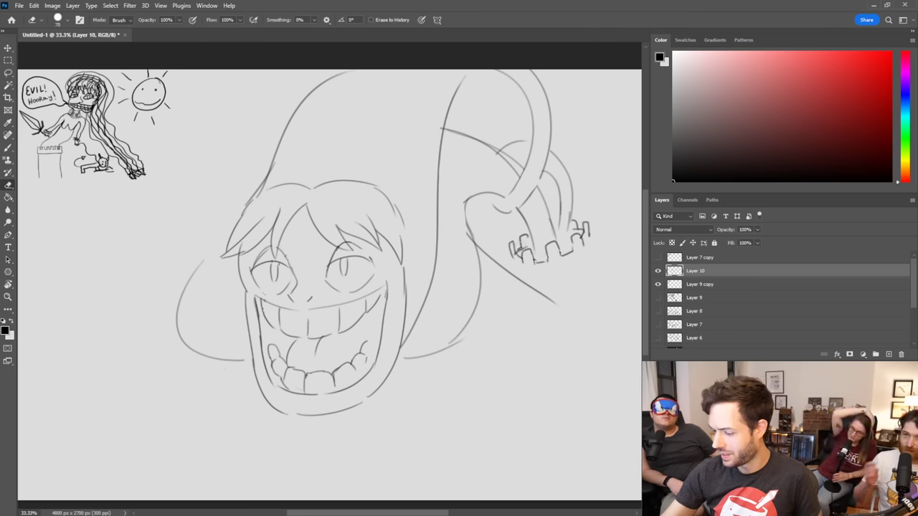
pyautogui.moveTo(522, 252); pyautogui.dragTo(528, 248)
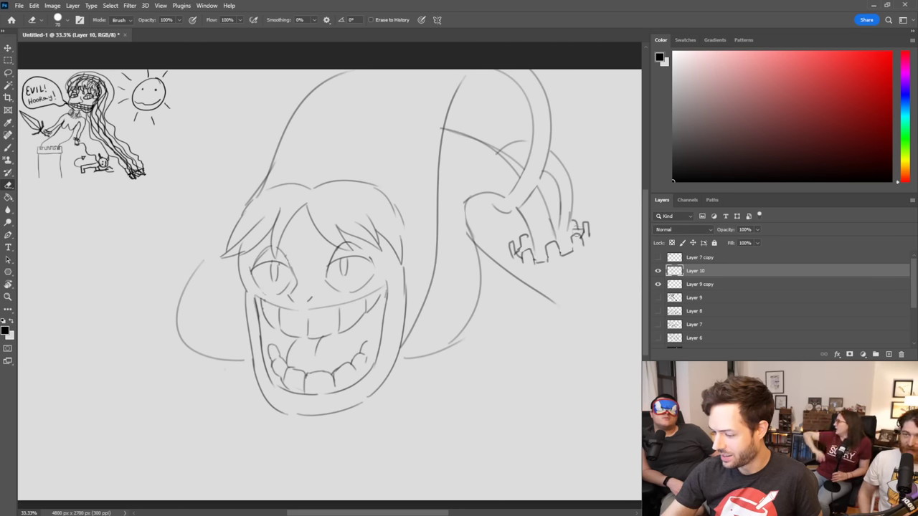
# Step: Draw four long hair strand lines rising from the hairline and the right side of the face toward the canvas top
pyautogui.press('b')
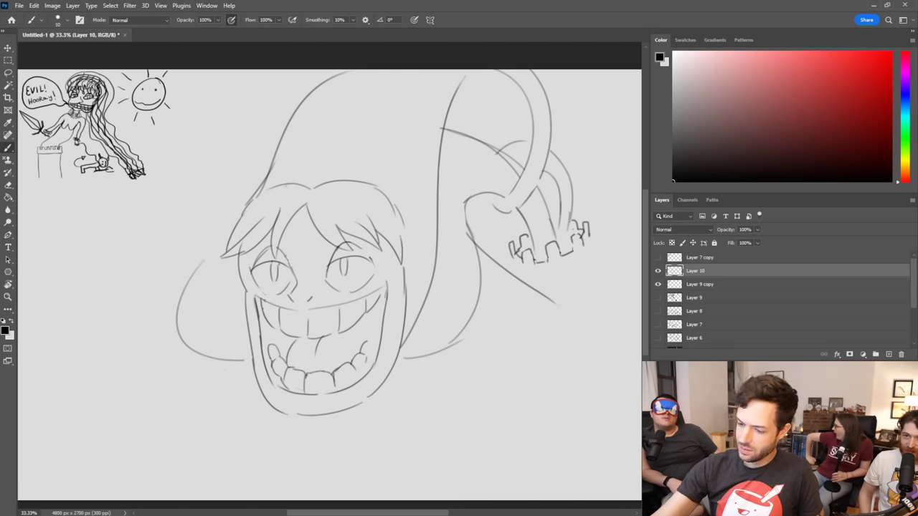
pyautogui.moveTo(289, 185); pyautogui.dragTo(455, 46)
pyautogui.hotkey('ctrl', 'z')
pyautogui.moveTo(297, 184); pyautogui.dragTo(426, 60)
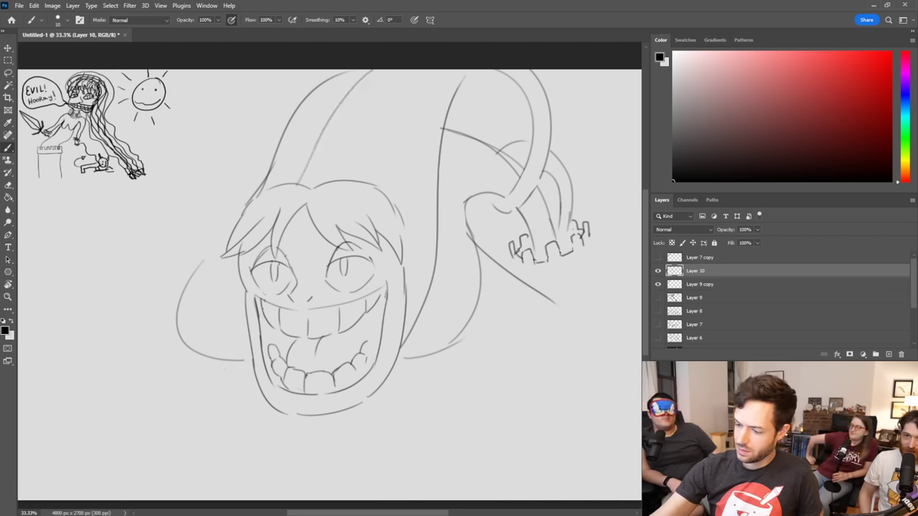
pyautogui.moveTo(337, 180); pyautogui.dragTo(368, 82)
pyautogui.hotkey('ctrl', 'z')
pyautogui.moveTo(338, 177); pyautogui.dragTo(355, 100)
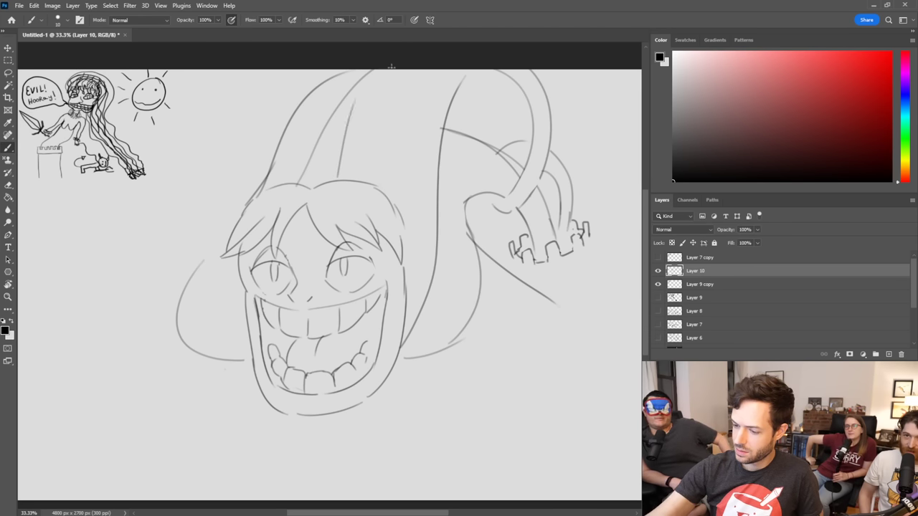
pyautogui.moveTo(404, 285)
pyautogui.mouseDown()
pyautogui.moveTo(416, 113)
pyautogui.moveTo(430, 69)
pyautogui.mouseUp()
pyautogui.moveTo(384, 193); pyautogui.dragTo(399, 78)
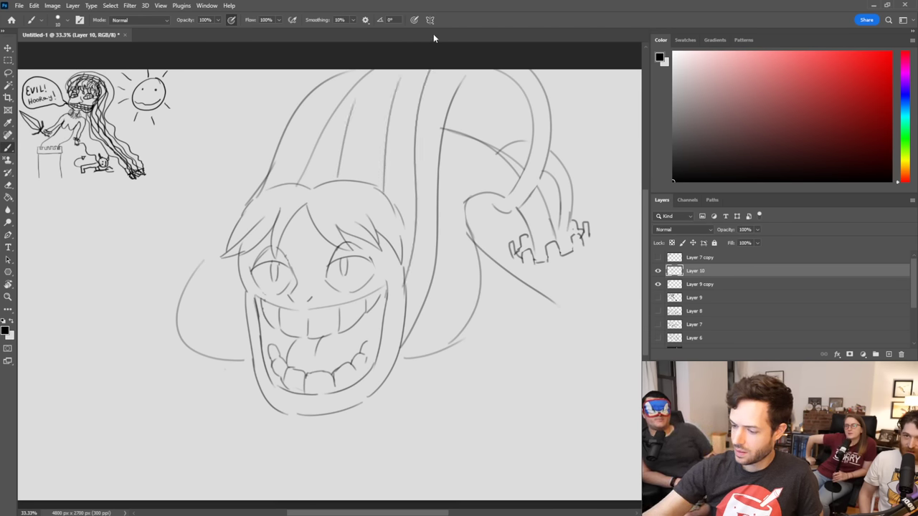
# Step: Add inner strand lines to the curved hair band, its finger-like ends and the hair beside the right jaw, erasing the line overlapping the strands
pyautogui.moveTo(518, 70); pyautogui.dragTo(540, 163)
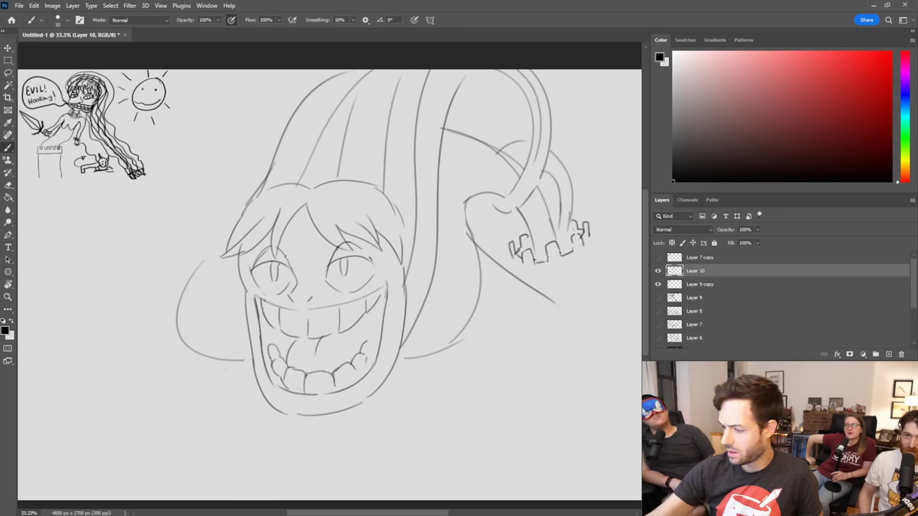
pyautogui.moveTo(548, 93); pyautogui.dragTo(507, 203)
pyautogui.hotkey('ctrl', 'z')
pyautogui.moveTo(546, 96)
pyautogui.mouseDown()
pyautogui.moveTo(524, 177)
pyautogui.moveTo(532, 187)
pyautogui.moveTo(500, 216)
pyautogui.mouseUp()
pyautogui.hotkey('ctrl', 'z')
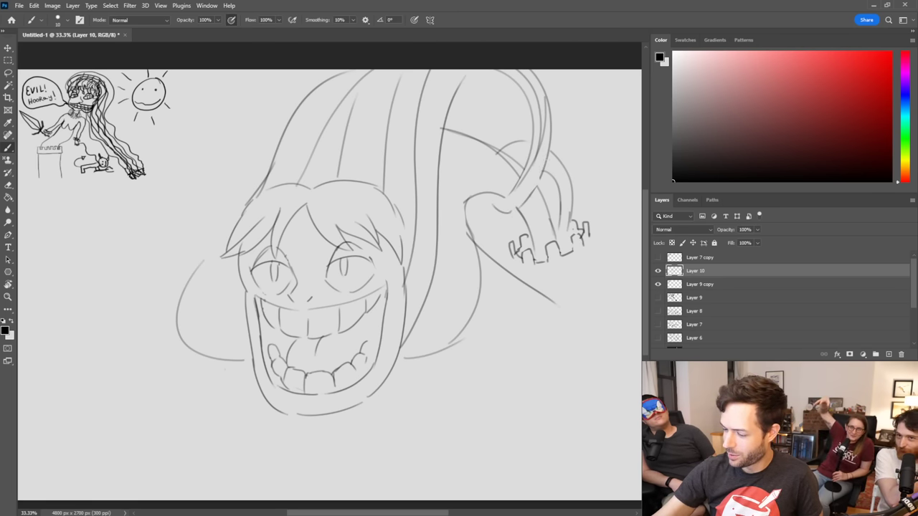
pyautogui.moveTo(548, 159); pyautogui.dragTo(505, 208)
pyautogui.moveTo(498, 154)
pyautogui.mouseDown()
pyautogui.moveTo(532, 151)
pyautogui.moveTo(560, 182)
pyautogui.moveTo(565, 209)
pyautogui.mouseUp()
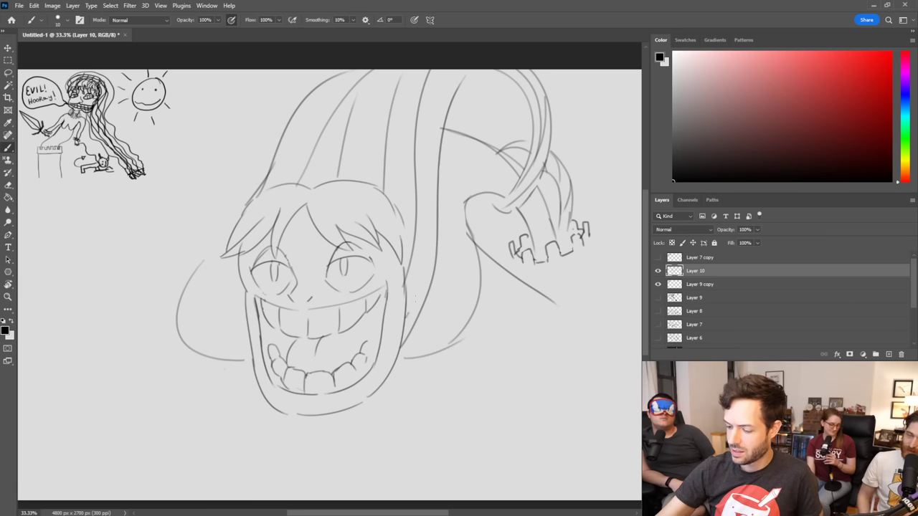
pyautogui.moveTo(414, 300); pyautogui.dragTo(429, 193)
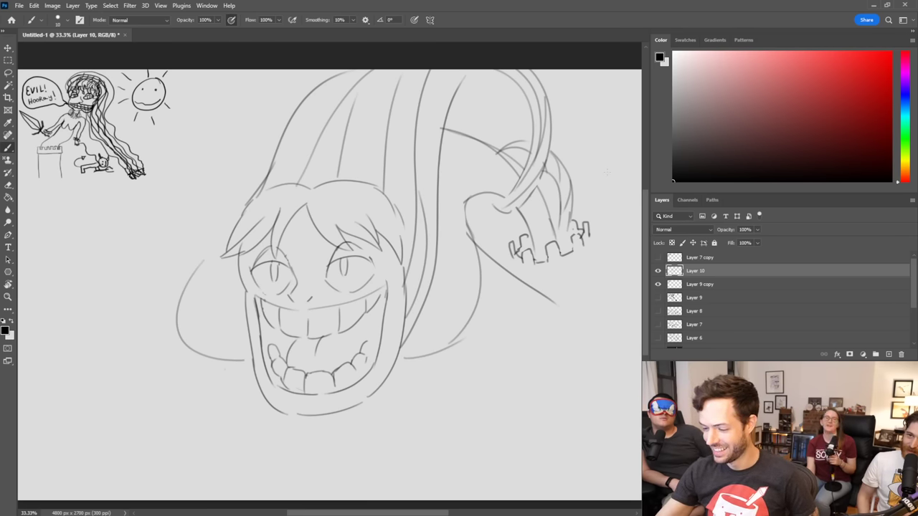
pyautogui.press('e')
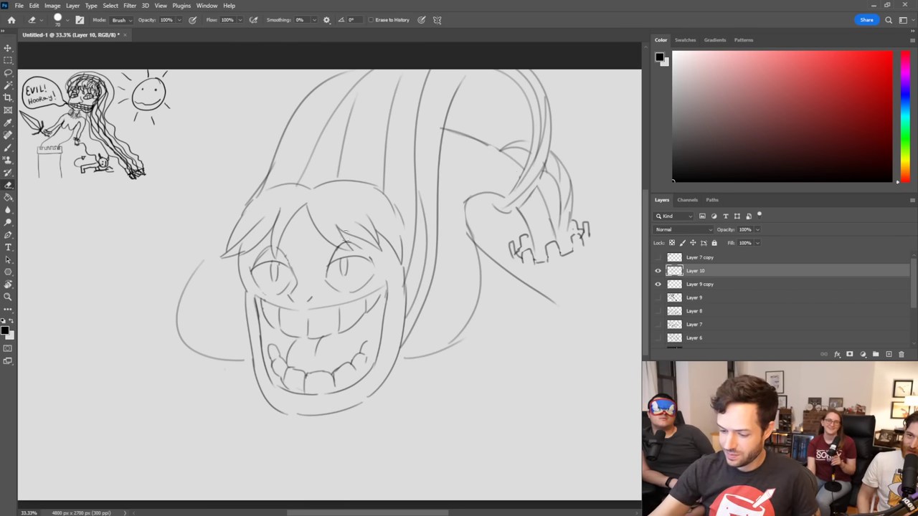
# Step: Draw wavy curling outlines on both sides of the face beside the jaw, erasing the overlap at the right curl
pyautogui.press('b')
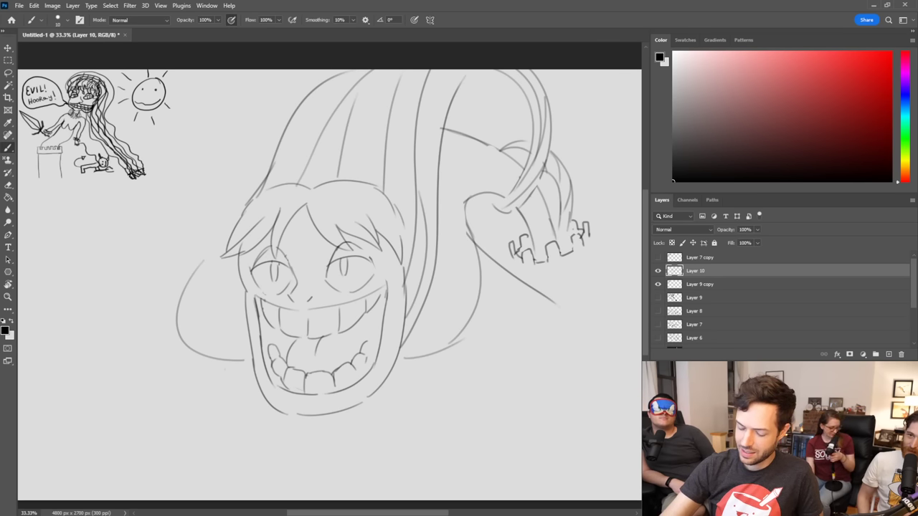
pyautogui.moveTo(255, 364)
pyautogui.mouseDown()
pyautogui.moveTo(250, 379)
pyautogui.moveTo(200, 331)
pyautogui.moveTo(232, 315)
pyautogui.moveTo(216, 266)
pyautogui.mouseUp()
pyautogui.hotkey('ctrl', 'z')
pyautogui.moveTo(230, 319); pyautogui.dragTo(238, 268)
pyautogui.moveTo(399, 359)
pyautogui.mouseDown()
pyautogui.moveTo(438, 349)
pyautogui.moveTo(434, 310)
pyautogui.mouseUp()
pyautogui.press('e')
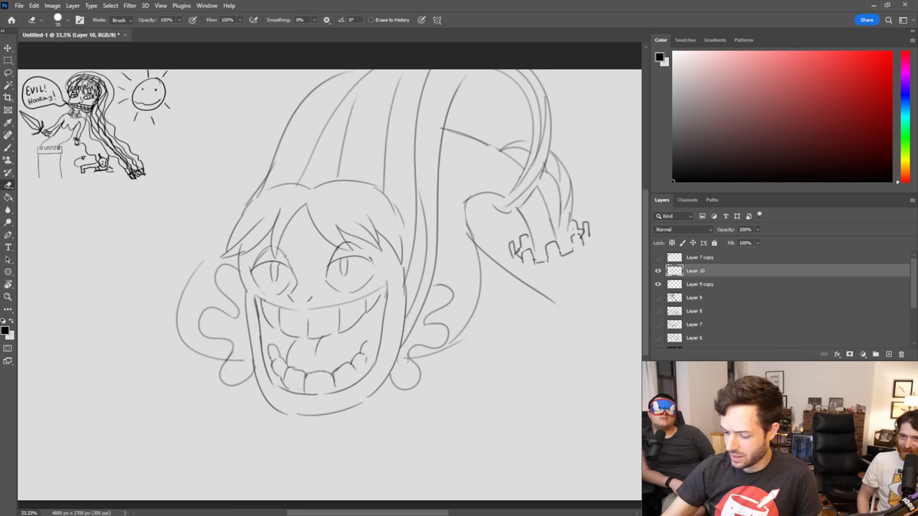
pyautogui.moveTo(406, 363); pyautogui.dragTo(409, 355)
# Step: Sketch the right side of the battlement and erase the diagonal line running down from the small arch
pyautogui.press('b')
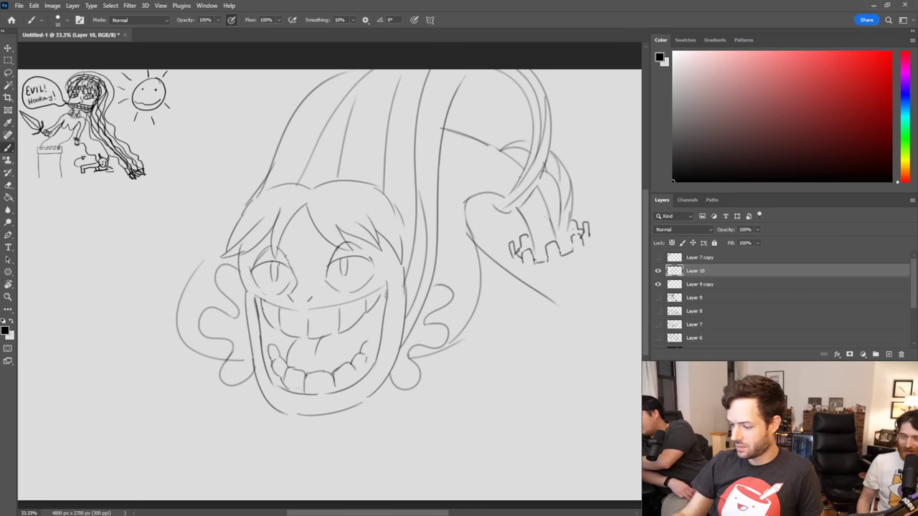
pyautogui.moveTo(586, 225); pyautogui.dragTo(597, 260)
pyautogui.press('e')
pyautogui.moveTo(479, 241); pyautogui.dragTo(557, 304)
# Step: Draw the battlement's two short outer sides and the rounded lower edge joining them
pyautogui.press('b')
pyautogui.moveTo(512, 246)
pyautogui.mouseDown()
pyautogui.moveTo(509, 273)
pyautogui.moveTo(521, 279)
pyautogui.mouseUp()
pyautogui.hotkey('ctrl', 'z')
pyautogui.hotkey('ctrl', 'z')
pyautogui.press('e')
pyautogui.press('b')
pyautogui.moveTo(594, 231); pyautogui.dragTo(591, 265)
pyautogui.moveTo(518, 277)
pyautogui.mouseDown()
pyautogui.moveTo(563, 286)
pyautogui.moveTo(592, 268)
pyautogui.mouseUp()
pyautogui.hotkey('ctrl', 'z')
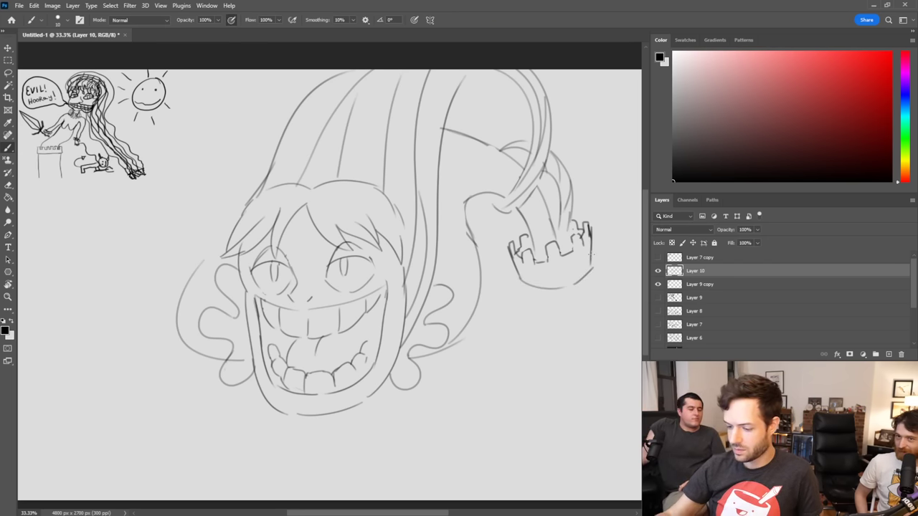
# Step: Erase the line crossing the fringe above the right eye
pyautogui.press('e')
pyautogui.moveTo(348, 251); pyautogui.dragTo(337, 235)
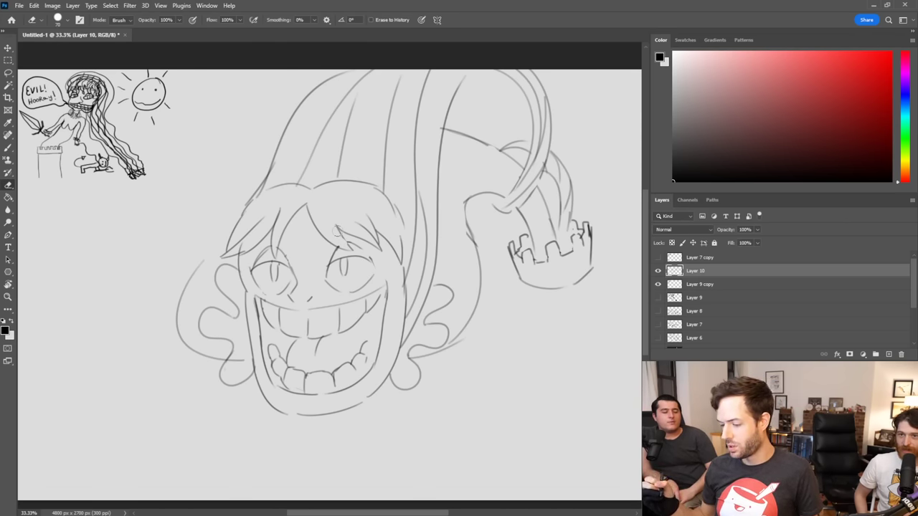
# Step: Draw the two sides of the tower shaft running down from beneath the battlement
pyautogui.press('b')
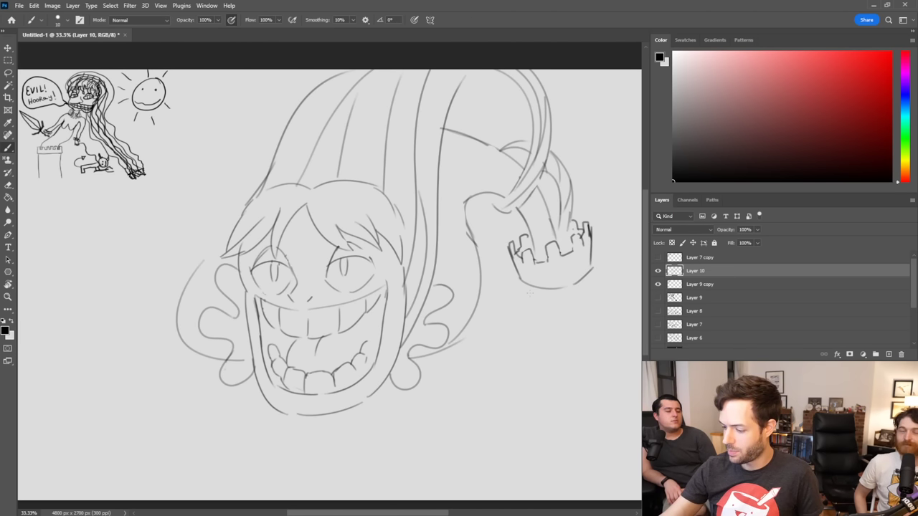
pyautogui.moveTo(529, 287); pyautogui.dragTo(555, 345)
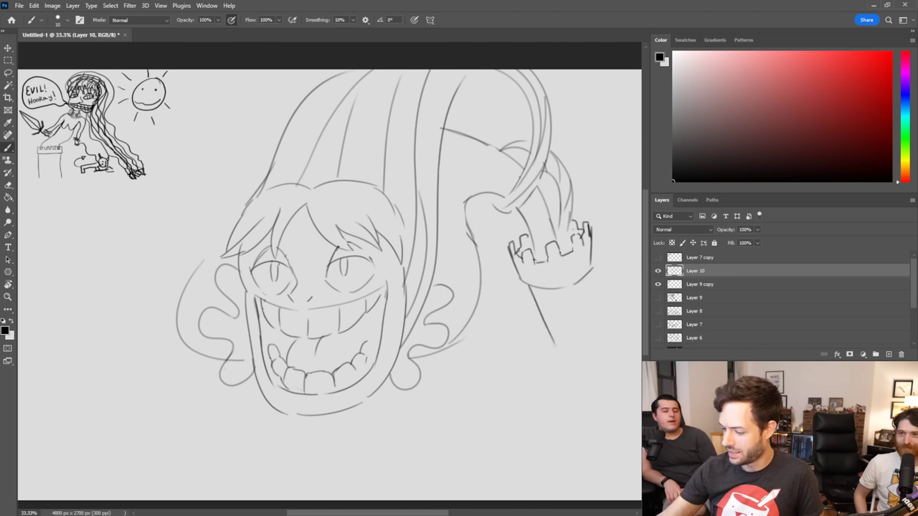
pyautogui.moveTo(587, 271); pyautogui.dragTo(588, 326)
pyautogui.moveTo(587, 280); pyautogui.dragTo(590, 350)
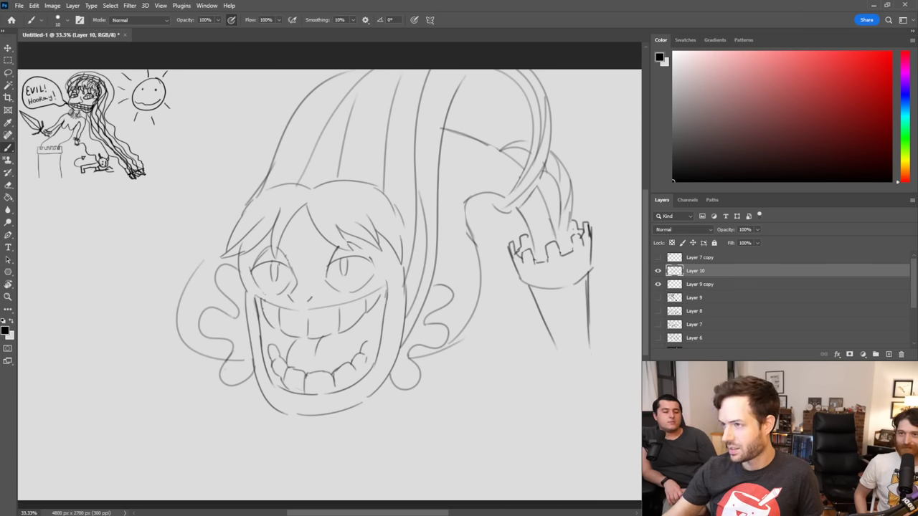
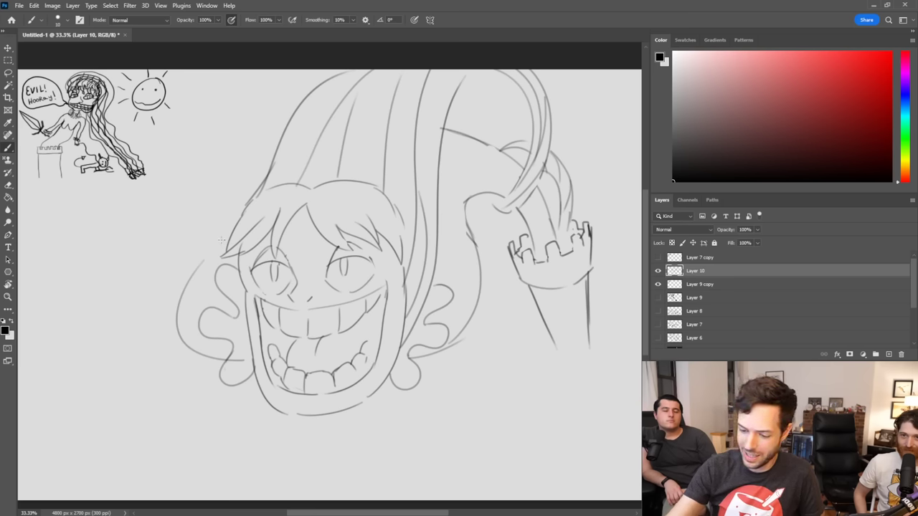
pyautogui.moveTo(229, 234); pyautogui.dragTo(89, 295)
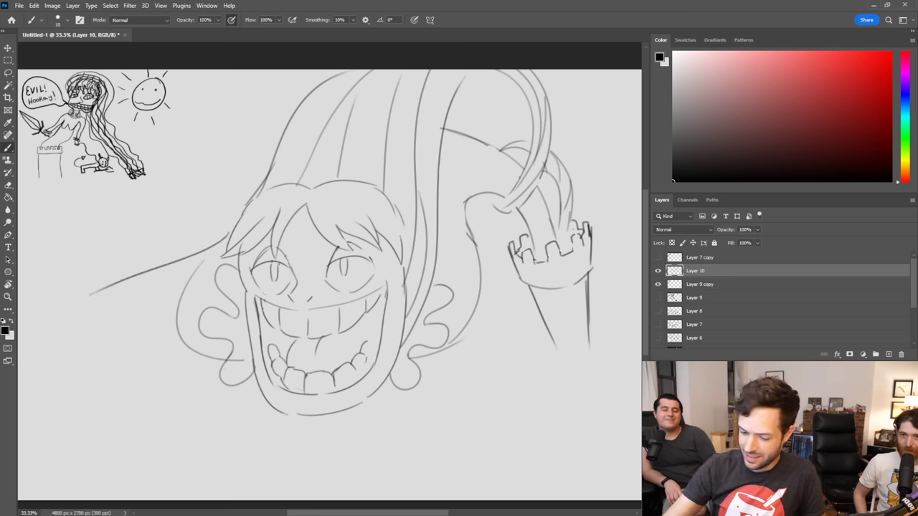
pyautogui.hotkey('ctrl', 'z')
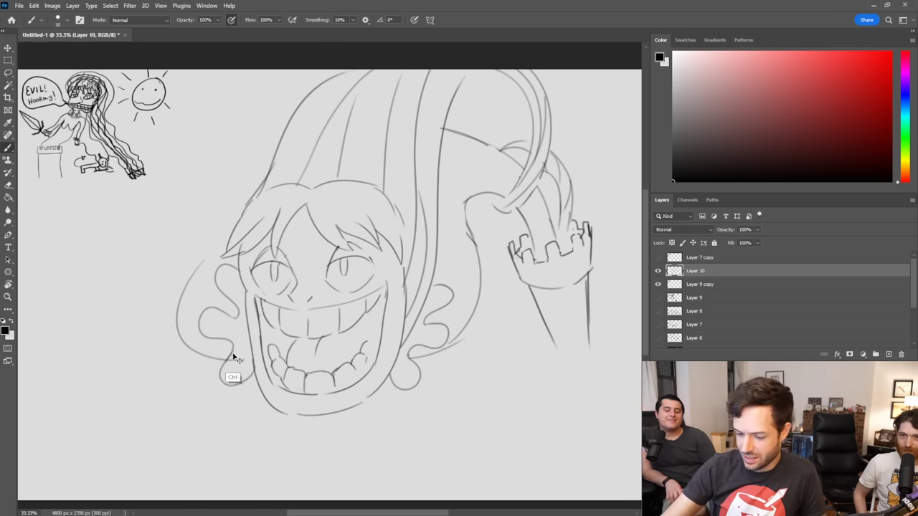
pyautogui.moveTo(233, 357); pyautogui.dragTo(115, 296)
pyautogui.moveTo(224, 241)
pyautogui.mouseDown()
pyautogui.moveTo(126, 249)
pyautogui.moveTo(82, 252)
pyautogui.mouseUp()
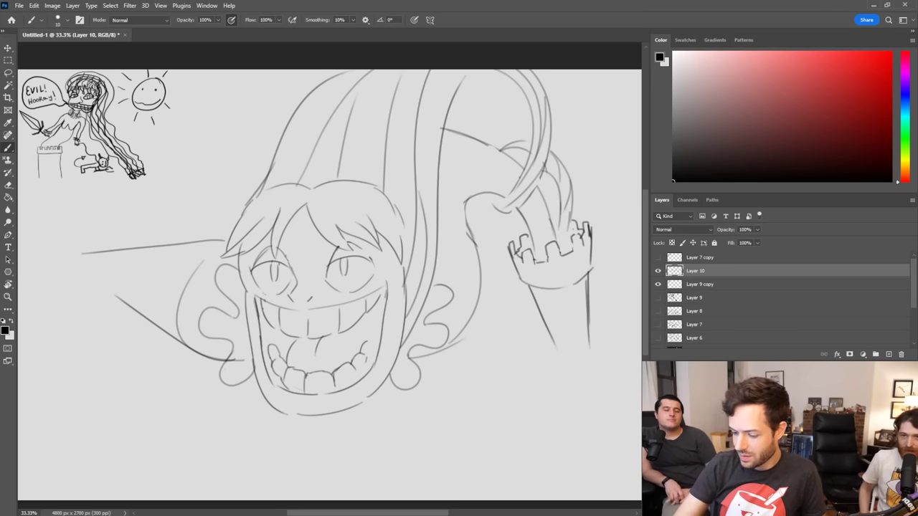
pyautogui.hotkey('ctrl', 'z')
pyautogui.hotkey('ctrl', 'z')
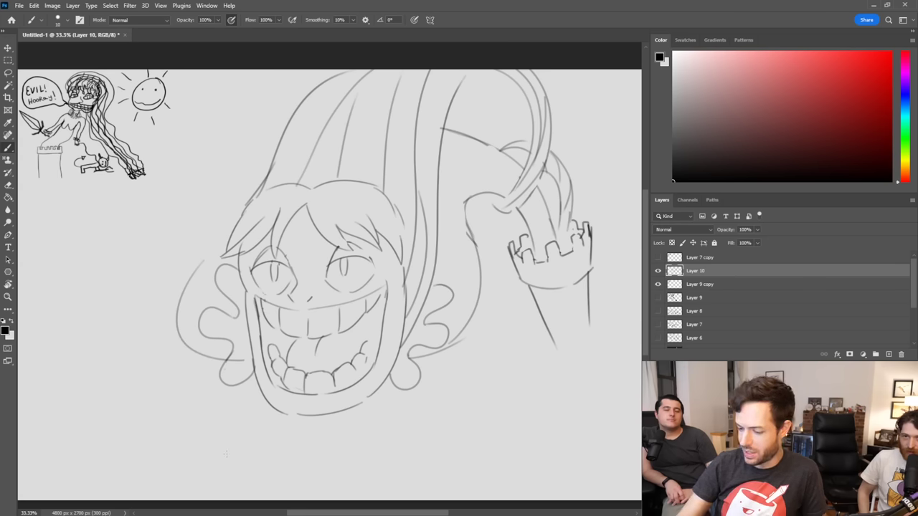
# Step: Draw a long line rising beneath the chin toward the tower and a shorter line sloping down to the right from its peak
pyautogui.moveTo(108, 493); pyautogui.dragTo(561, 406)
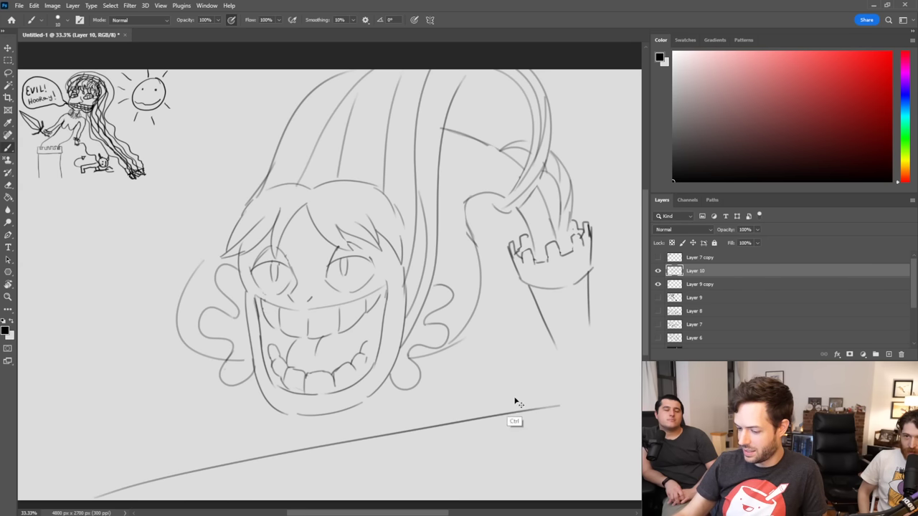
pyautogui.hotkey('ctrl', 'z')
pyautogui.moveTo(121, 492)
pyautogui.mouseDown()
pyautogui.moveTo(543, 378)
pyautogui.moveTo(637, 402)
pyautogui.mouseUp()
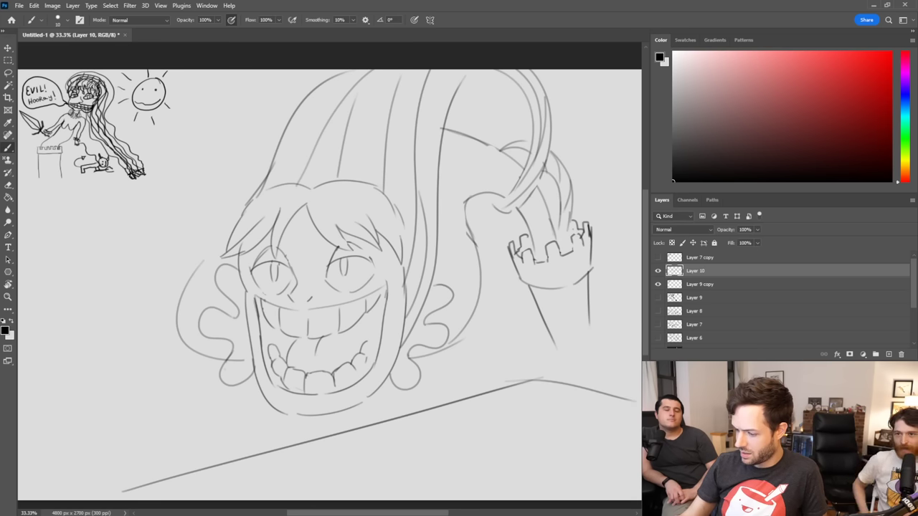
pyautogui.hotkey('ctrl', 'z')
pyautogui.moveTo(524, 378); pyautogui.dragTo(634, 394)
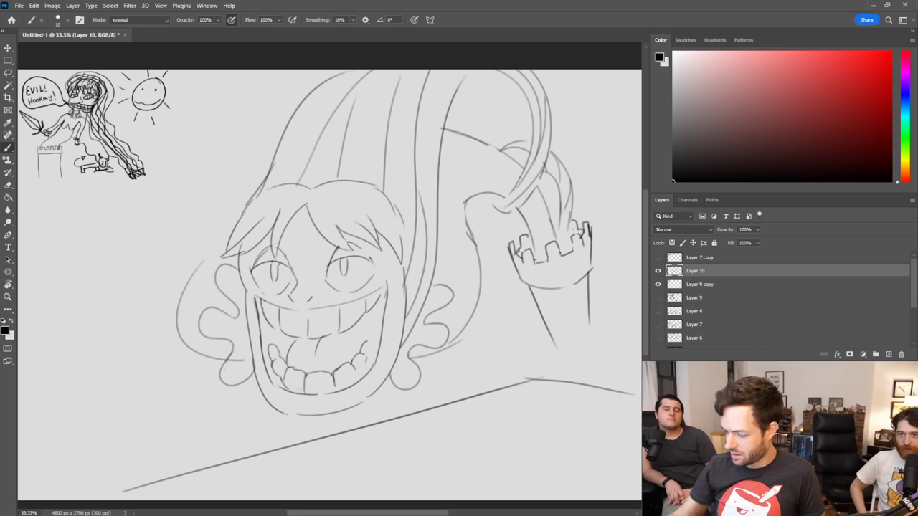
# Step: Draw the short right-hand edge, the diagonal edge from the peak and the lower edges of the angular shape below the head
pyautogui.moveTo(640, 443); pyautogui.dragTo(616, 478)
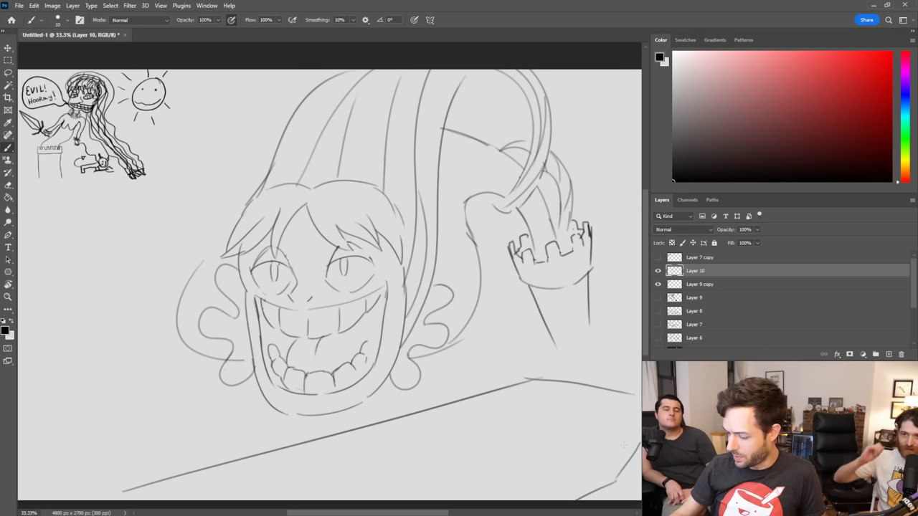
pyautogui.scroll(-5, 623, 484)
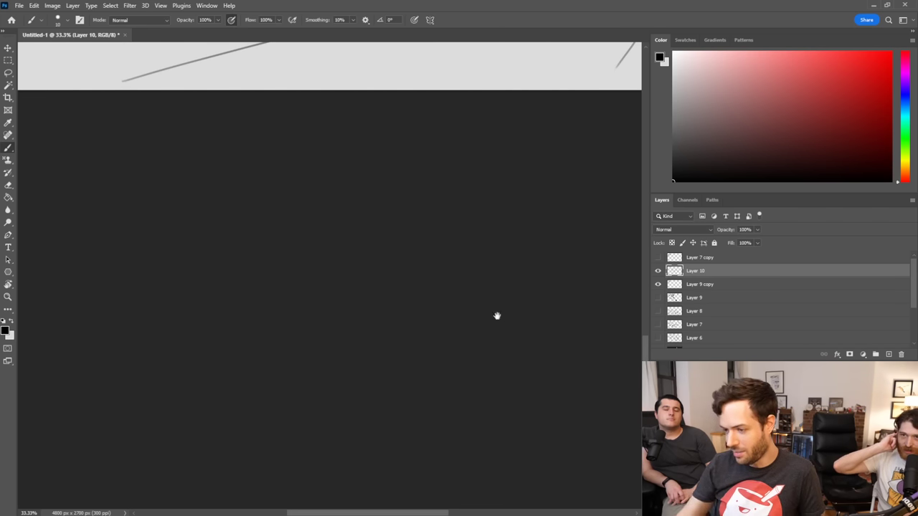
pyautogui.scroll(5, 496, 316)
pyautogui.moveTo(570, 440)
pyautogui.mouseDown()
pyautogui.moveTo(609, 424)
pyautogui.moveTo(600, 436)
pyautogui.mouseUp()
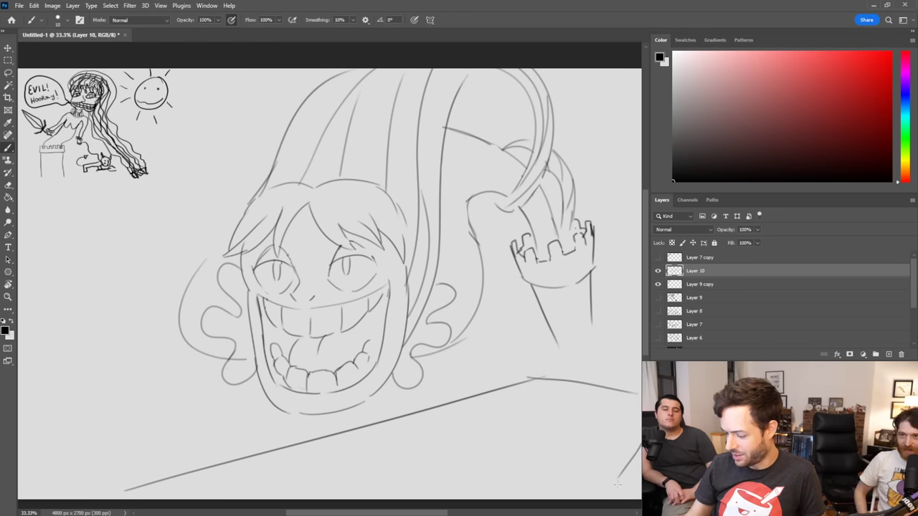
pyautogui.moveTo(617, 485); pyautogui.dragTo(578, 499)
pyautogui.moveTo(542, 380); pyautogui.dragTo(451, 464)
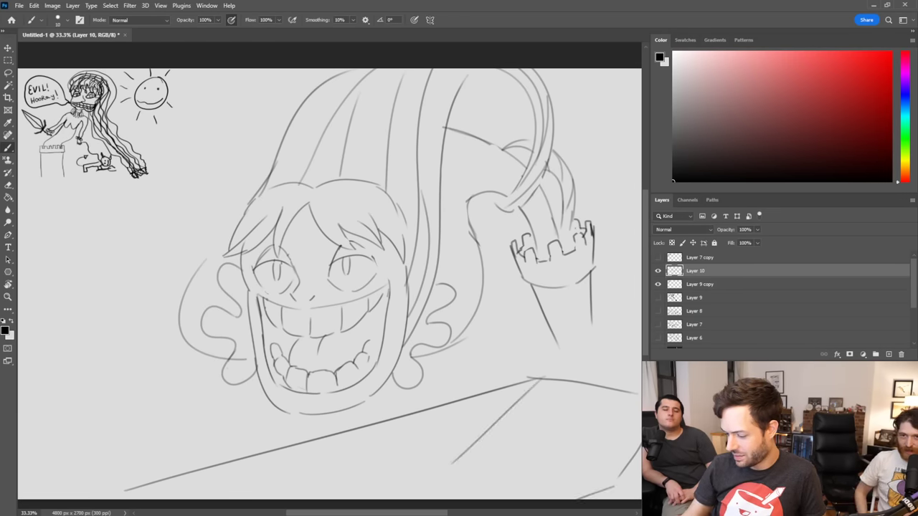
pyautogui.moveTo(617, 485)
pyautogui.mouseDown()
pyautogui.moveTo(465, 471)
pyautogui.moveTo(316, 494)
pyautogui.mouseUp()
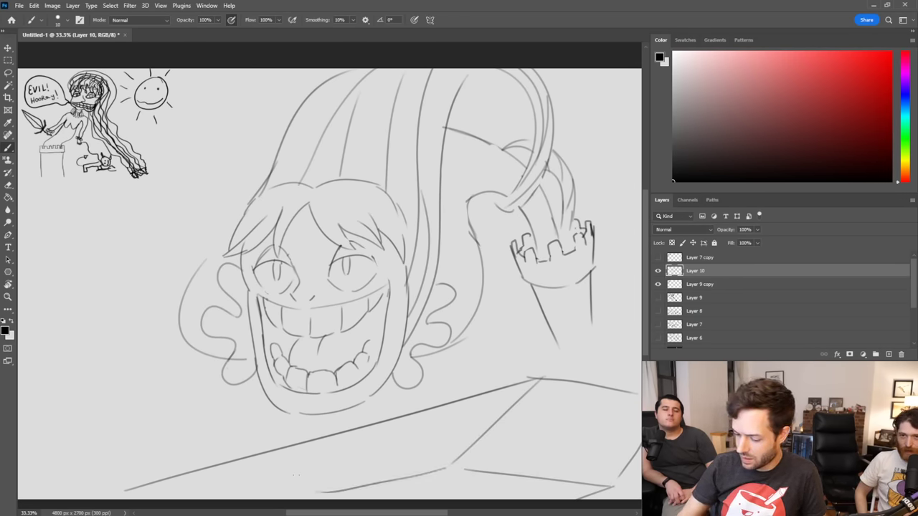
# Step: Redraw the lower-left edge of the angular shape as a shorter line sloping down to the left
pyautogui.hotkey('ctrl', 'z')
pyautogui.moveTo(451, 466); pyautogui.dragTo(332, 493)
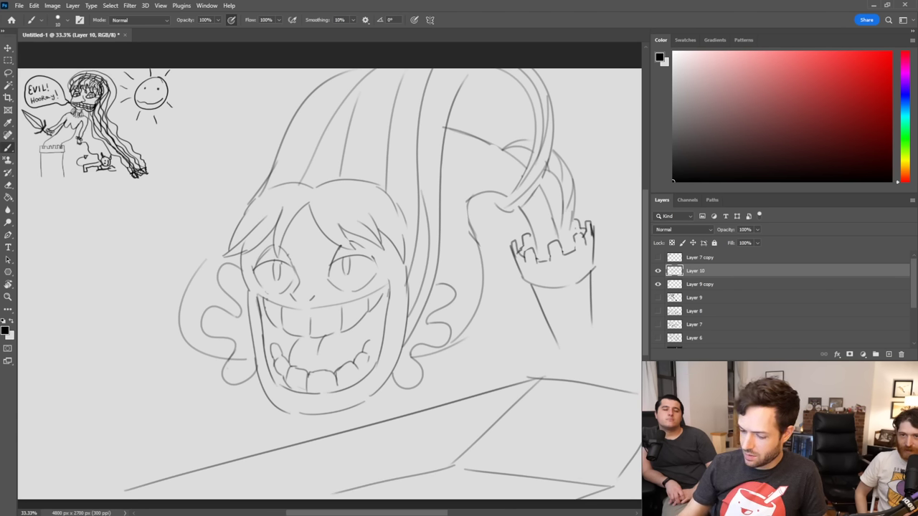
# Step: Draw an outstretched arm from the head to the canvas's left edge with two long curves, plus a pointed crescent at its end
pyautogui.moveTo(233, 240); pyautogui.dragTo(17, 308)
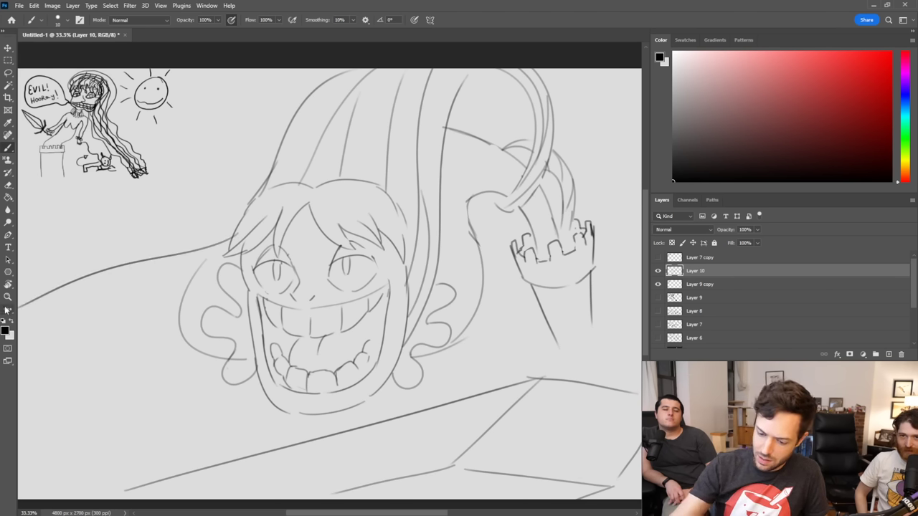
pyautogui.moveTo(233, 357)
pyautogui.mouseDown()
pyautogui.moveTo(53, 378)
pyautogui.moveTo(49, 461)
pyautogui.mouseUp()
pyautogui.hotkey('ctrl', 'z')
pyautogui.moveTo(30, 350); pyautogui.dragTo(48, 393)
pyautogui.moveTo(47, 393); pyautogui.dragTo(30, 338)
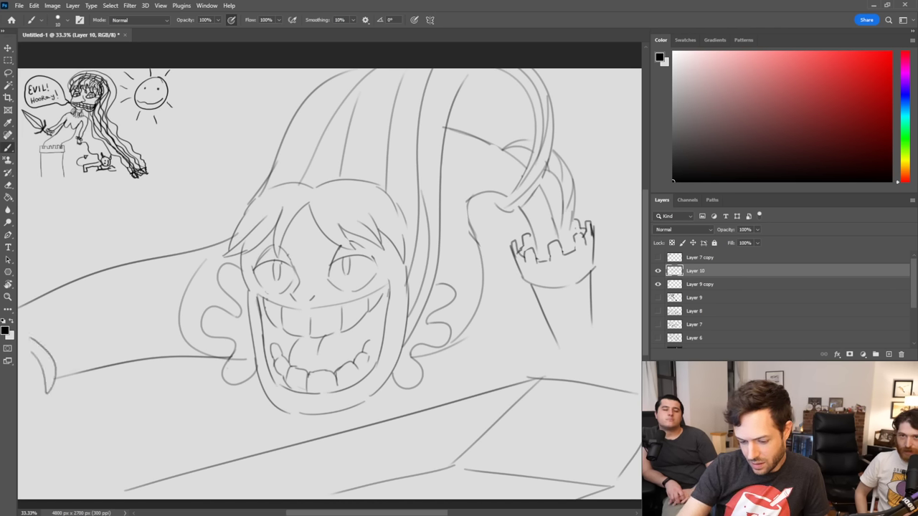
pyautogui.moveTo(39, 377)
pyautogui.mouseDown()
pyautogui.moveTo(45, 410)
pyautogui.moveTo(26, 466)
pyautogui.mouseUp()
pyautogui.hotkey('ctrl', 'z')
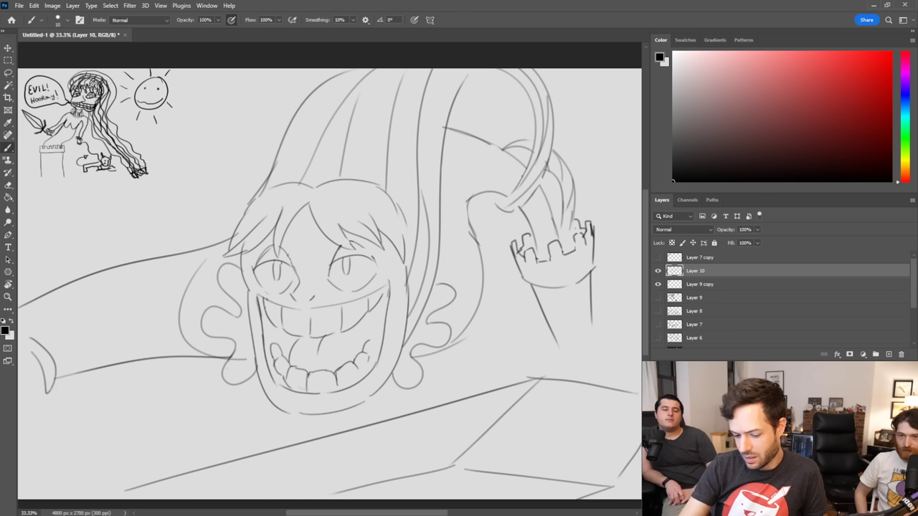
pyautogui.moveTo(46, 392); pyautogui.dragTo(19, 456)
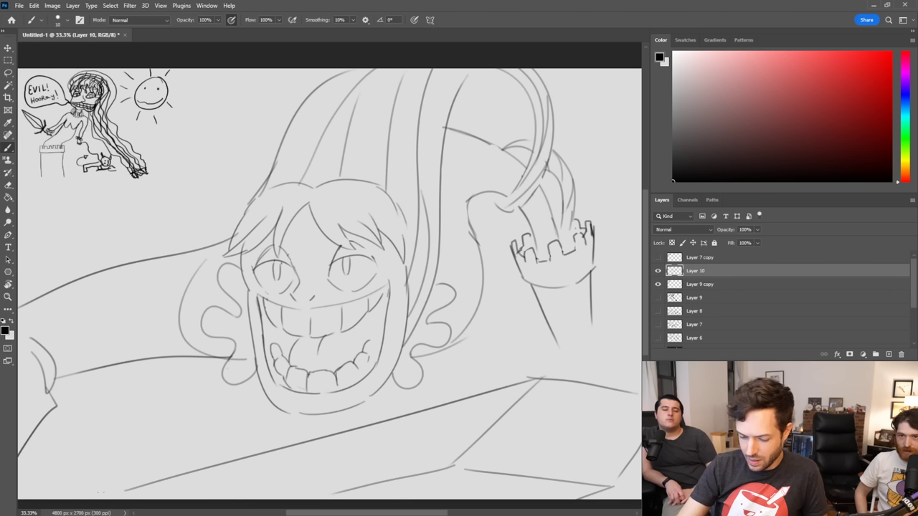
pyautogui.hotkey('ctrl', 'z')
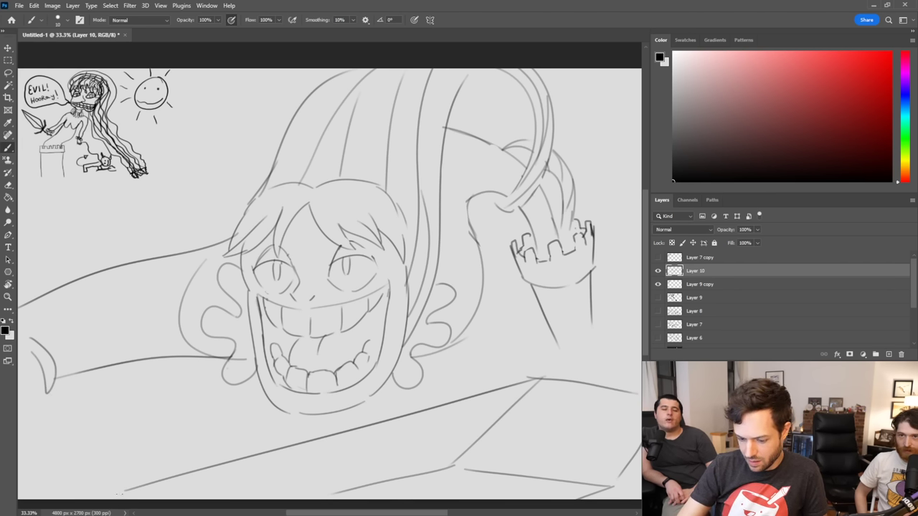
# Step: Draw a jagged outline running down below the crescent, with blocky rounded shapes and a thick upright curved shape in the lower-left corner
pyautogui.moveTo(114, 465)
pyautogui.mouseDown()
pyautogui.moveTo(120, 495)
pyautogui.moveTo(121, 433)
pyautogui.moveTo(106, 431)
pyautogui.moveTo(89, 495)
pyautogui.mouseUp()
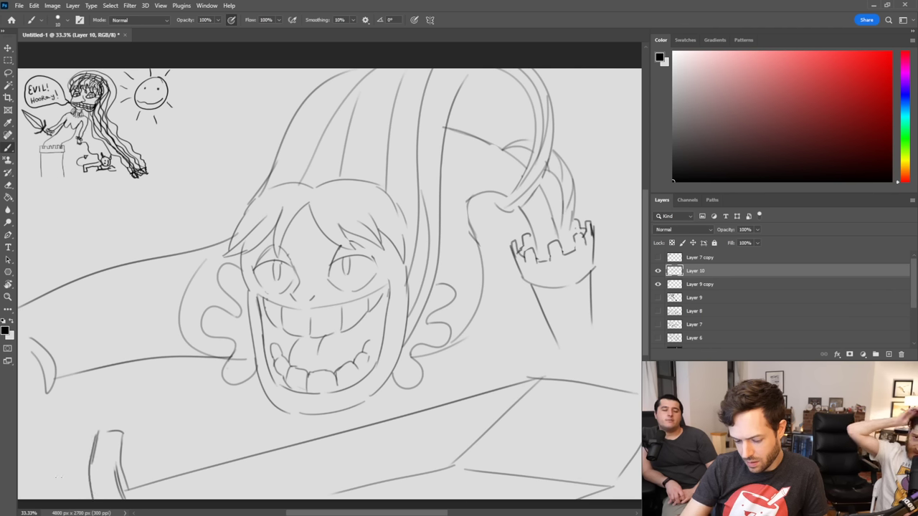
pyautogui.moveTo(42, 375); pyautogui.dragTo(48, 393)
pyautogui.moveTo(32, 353); pyautogui.dragTo(52, 399)
pyautogui.moveTo(52, 399)
pyautogui.mouseDown()
pyautogui.moveTo(43, 422)
pyautogui.moveTo(69, 474)
pyautogui.moveTo(49, 463)
pyautogui.moveTo(79, 463)
pyautogui.moveTo(87, 473)
pyautogui.moveTo(56, 499)
pyautogui.moveTo(23, 500)
pyautogui.mouseUp()
pyautogui.moveTo(84, 472); pyautogui.dragTo(92, 501)
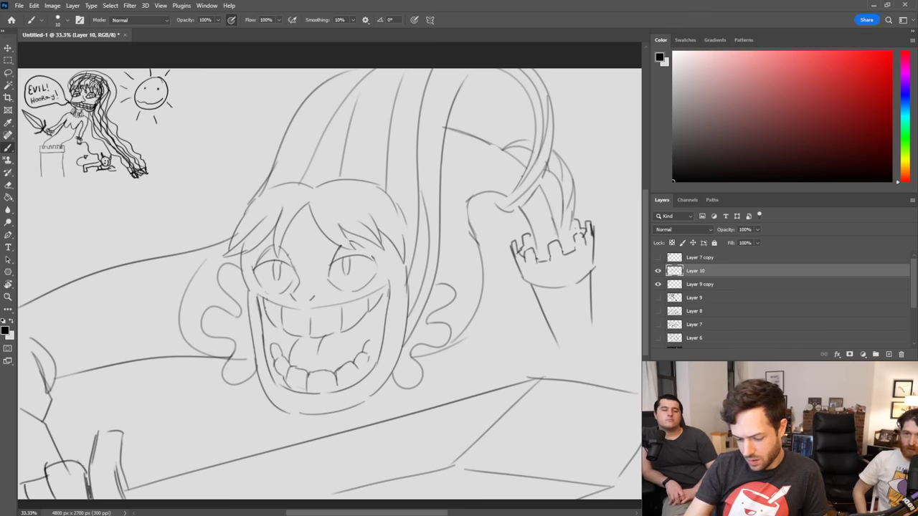
pyautogui.moveTo(119, 435); pyautogui.dragTo(125, 485)
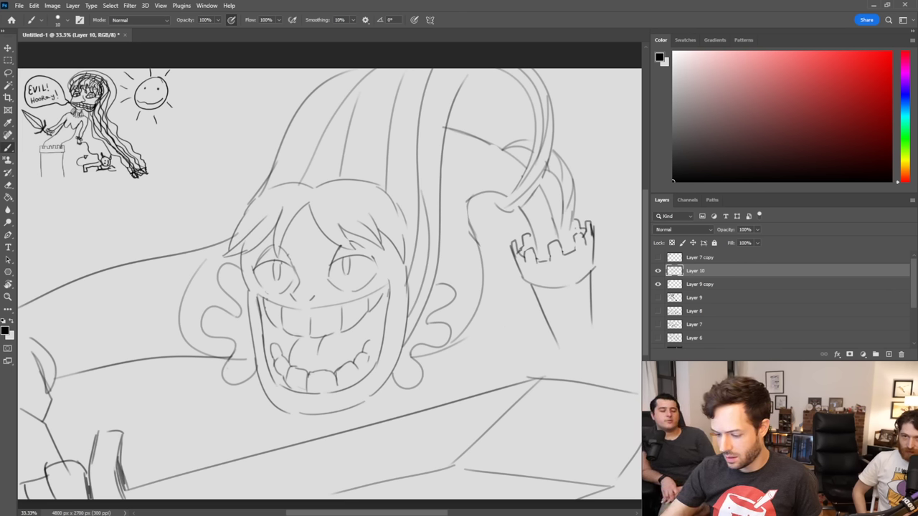
# Step: Draw a long, slightly curved line from the hair edge beside the tower down toward the peak of the angular shape
pyautogui.moveTo(471, 224); pyautogui.dragTo(477, 241)
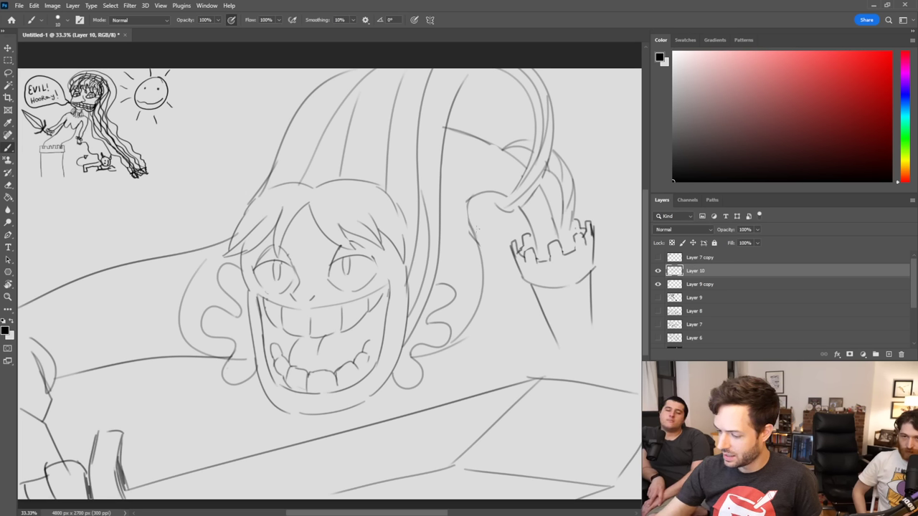
pyautogui.moveTo(475, 228); pyautogui.dragTo(543, 330)
pyautogui.hotkey('ctrl', 'z')
pyautogui.moveTo(469, 217)
pyautogui.mouseDown()
pyautogui.moveTo(492, 272)
pyautogui.moveTo(559, 353)
pyautogui.mouseUp()
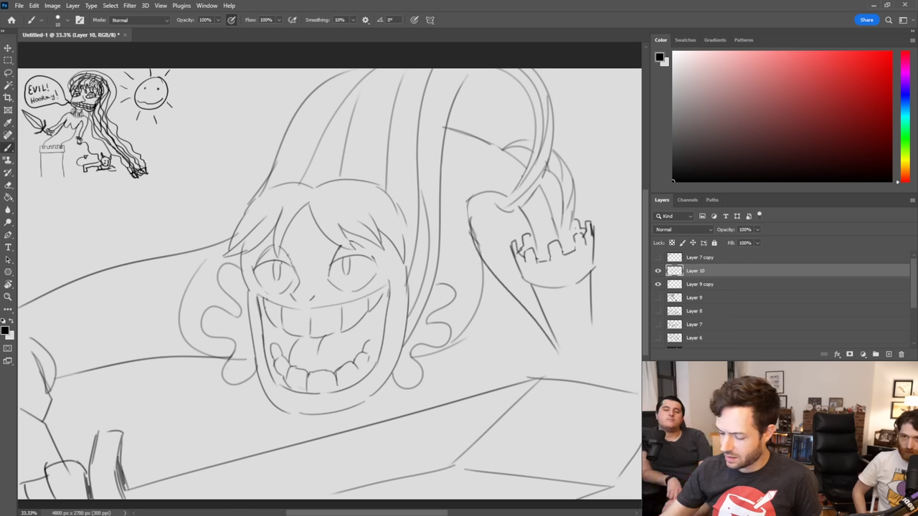
pyautogui.hotkey('ctrl', 'z')
pyautogui.moveTo(470, 217); pyautogui.dragTo(504, 383)
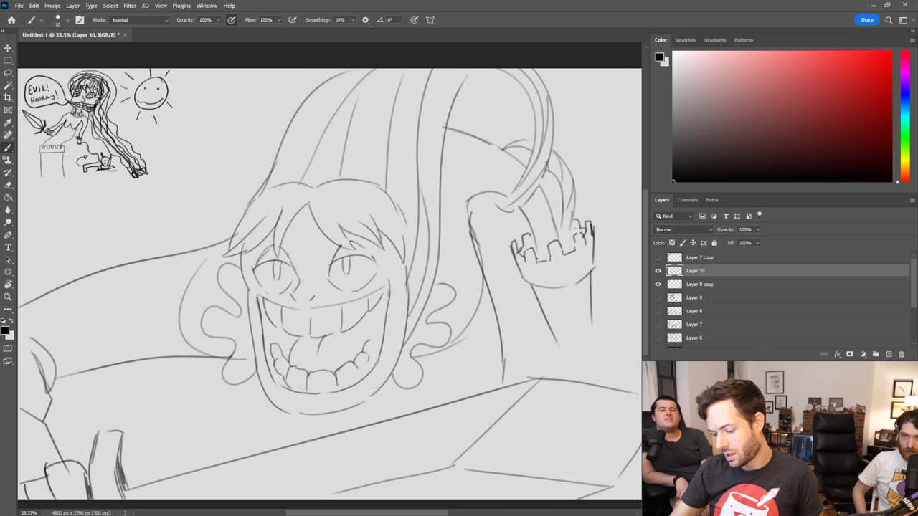
# Step: Draw the outline of a small round head below the left curls, erase the overlapping hair lines and start a short line under the chin
pyautogui.moveTo(235, 452)
pyautogui.mouseDown()
pyautogui.moveTo(198, 454)
pyautogui.moveTo(211, 375)
pyautogui.moveTo(172, 399)
pyautogui.mouseUp()
pyautogui.hotkey('ctrl', 'z')
pyautogui.hotkey('ctrl', 'z')
pyautogui.moveTo(259, 440)
pyautogui.mouseDown()
pyautogui.moveTo(222, 455)
pyautogui.moveTo(223, 349)
pyautogui.moveTo(229, 459)
pyautogui.moveTo(168, 376)
pyautogui.moveTo(210, 342)
pyautogui.moveTo(163, 444)
pyautogui.moveTo(198, 465)
pyautogui.moveTo(151, 414)
pyautogui.moveTo(227, 339)
pyautogui.moveTo(180, 360)
pyautogui.mouseUp()
pyautogui.hotkey('ctrl', 'z')
pyautogui.hotkey('ctrl', 'z')
pyautogui.hotkey('ctrl', 'z')
pyautogui.press('e')
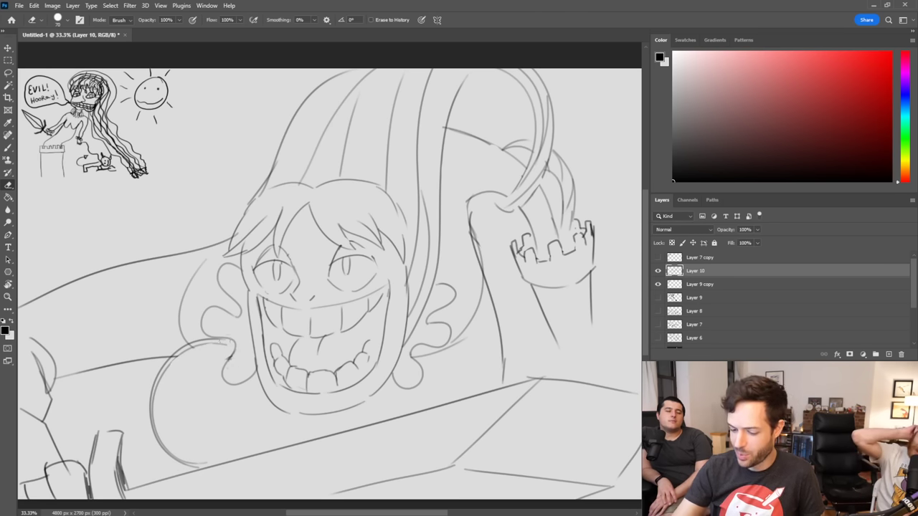
pyautogui.press('b')
pyautogui.moveTo(159, 379); pyautogui.dragTo(223, 348)
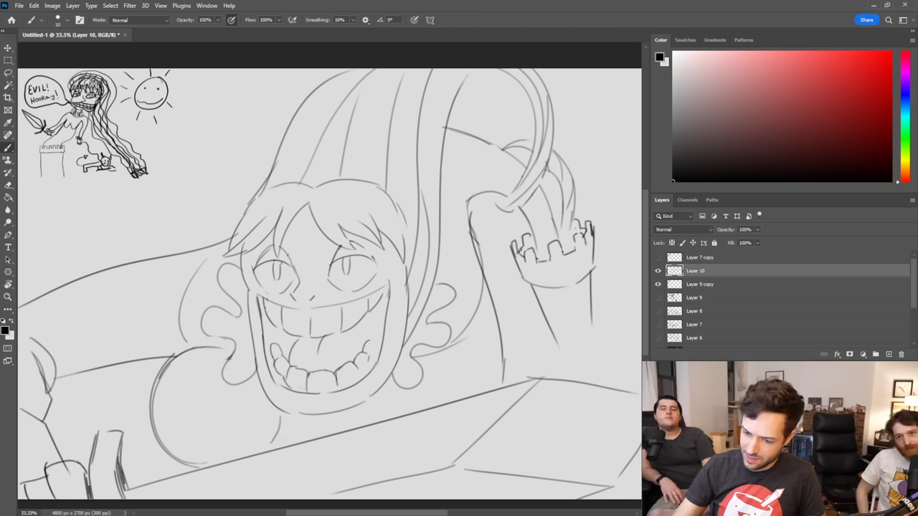
# Step: Hatch a short band beneath the big character's chin and draw two curved horns on the small round head
pyautogui.moveTo(280, 418)
pyautogui.mouseDown()
pyautogui.moveTo(271, 443)
pyautogui.moveTo(282, 446)
pyautogui.moveTo(287, 414)
pyautogui.mouseUp()
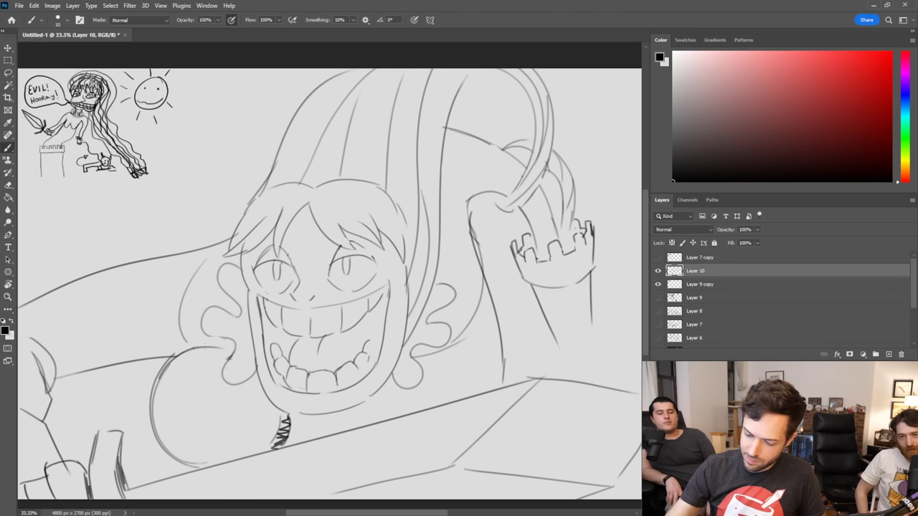
pyautogui.moveTo(154, 400)
pyautogui.mouseDown()
pyautogui.moveTo(108, 346)
pyautogui.moveTo(152, 388)
pyautogui.moveTo(111, 363)
pyautogui.moveTo(118, 375)
pyautogui.moveTo(152, 397)
pyautogui.mouseUp()
pyautogui.hotkey('ctrl', 'z')
pyautogui.hotkey('ctrl', 'z')
pyautogui.moveTo(199, 349)
pyautogui.mouseDown()
pyautogui.moveTo(191, 319)
pyautogui.moveTo(152, 304)
pyautogui.moveTo(215, 307)
pyautogui.moveTo(222, 354)
pyautogui.mouseUp()
pyautogui.hotkey('ctrl', 'z')
pyautogui.hotkey('ctrl', 'z')
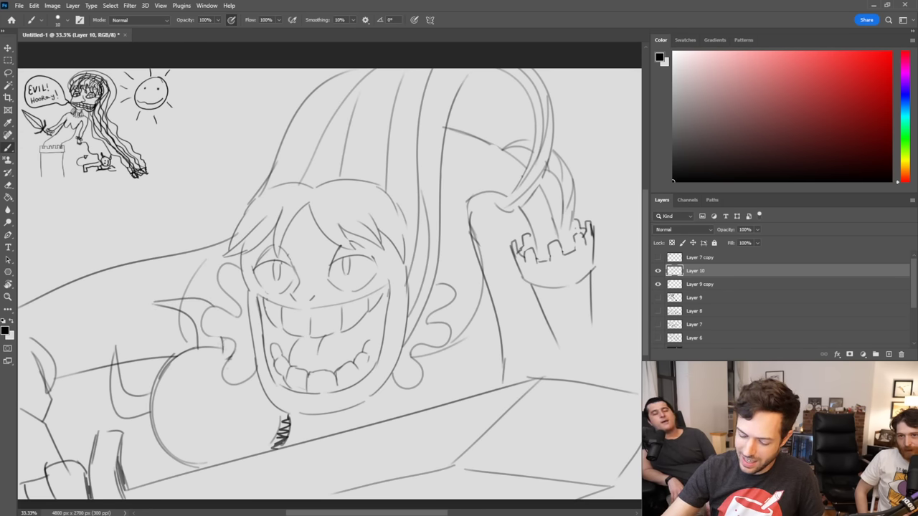
pyautogui.hotkey('ctrl', 'z')
# Step: Erase the old outer hair curve behind the right curls and redraw the short edge at the top of the long line beside the tower
pyautogui.press('e')
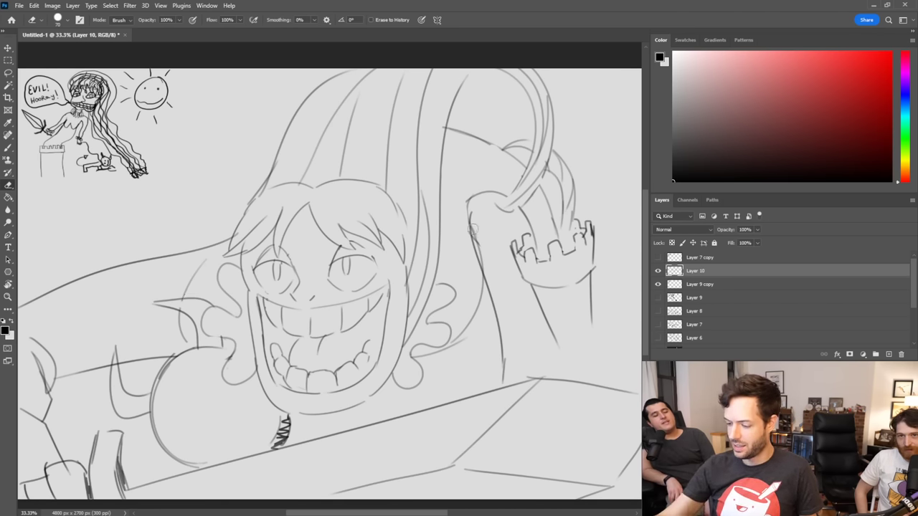
pyautogui.moveTo(473, 228)
pyautogui.mouseDown()
pyautogui.moveTo(480, 283)
pyautogui.moveTo(467, 332)
pyautogui.moveTo(413, 359)
pyautogui.mouseUp()
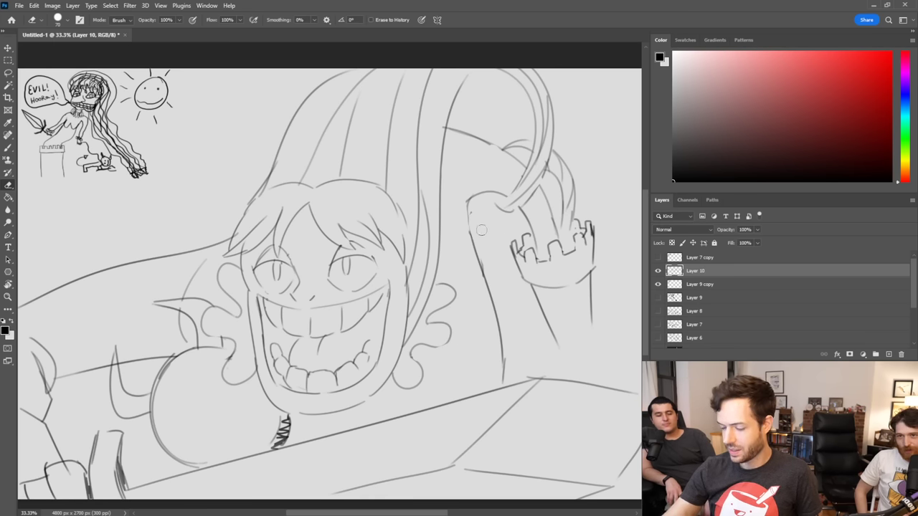
pyautogui.press('b')
pyautogui.moveTo(472, 181); pyautogui.dragTo(467, 237)
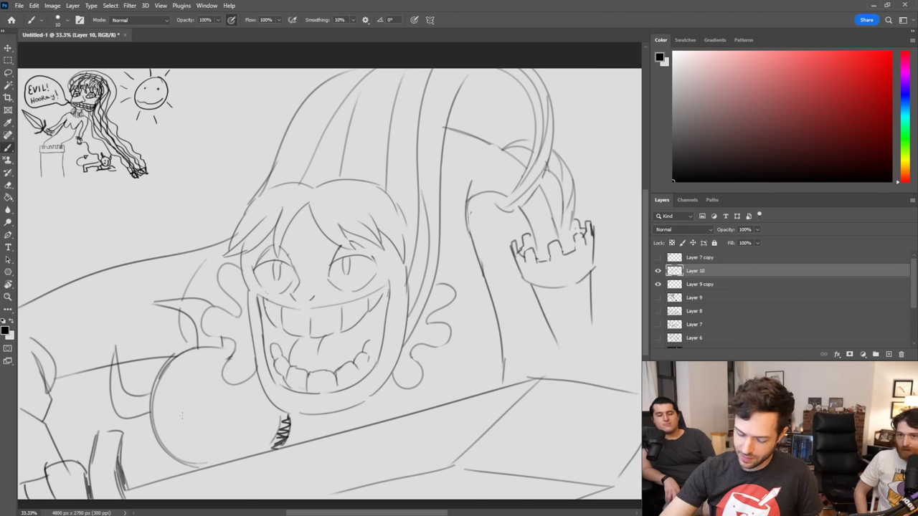
# Step: Add two dot eyes and a large arc inside the small round head, and retouch the base of its upper horn
pyautogui.moveTo(183, 414); pyautogui.dragTo(214, 440)
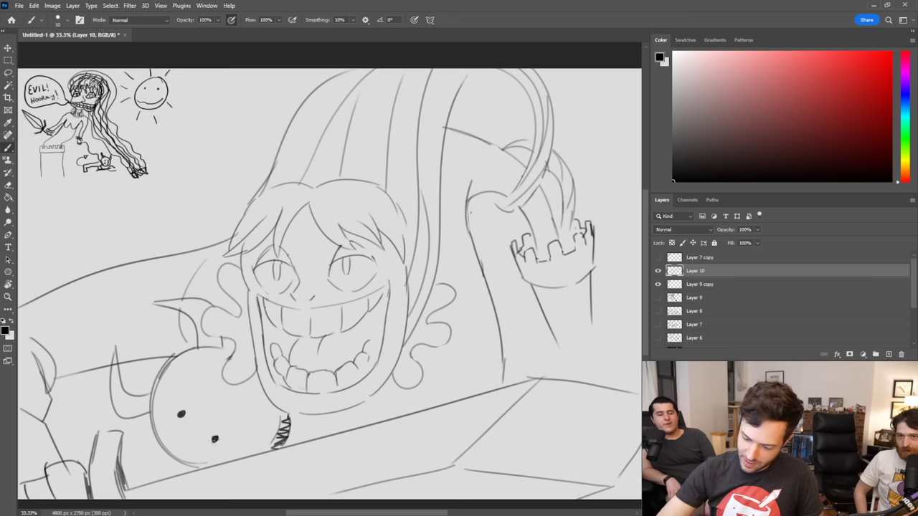
pyautogui.moveTo(208, 385); pyautogui.dragTo(244, 423)
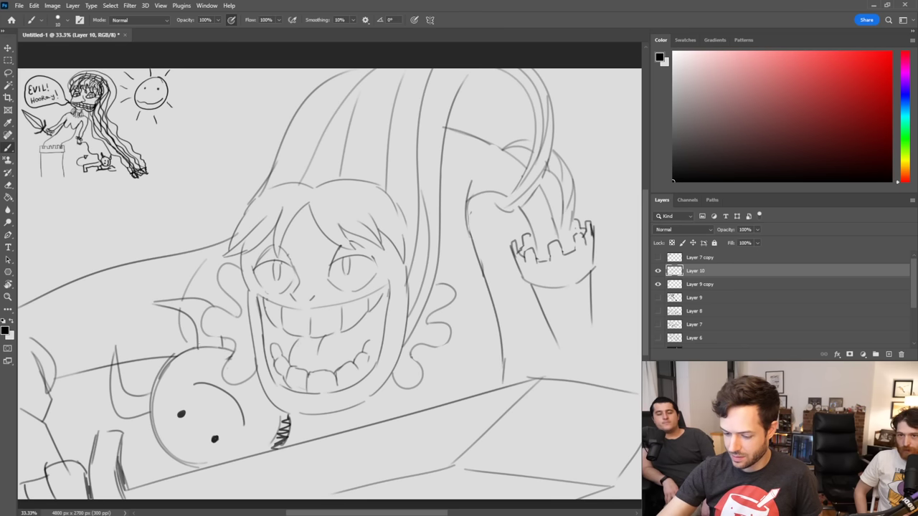
pyautogui.moveTo(202, 351)
pyautogui.mouseDown()
pyautogui.moveTo(225, 350)
pyautogui.moveTo(200, 349)
pyautogui.moveTo(217, 348)
pyautogui.mouseUp()
pyautogui.press('e')
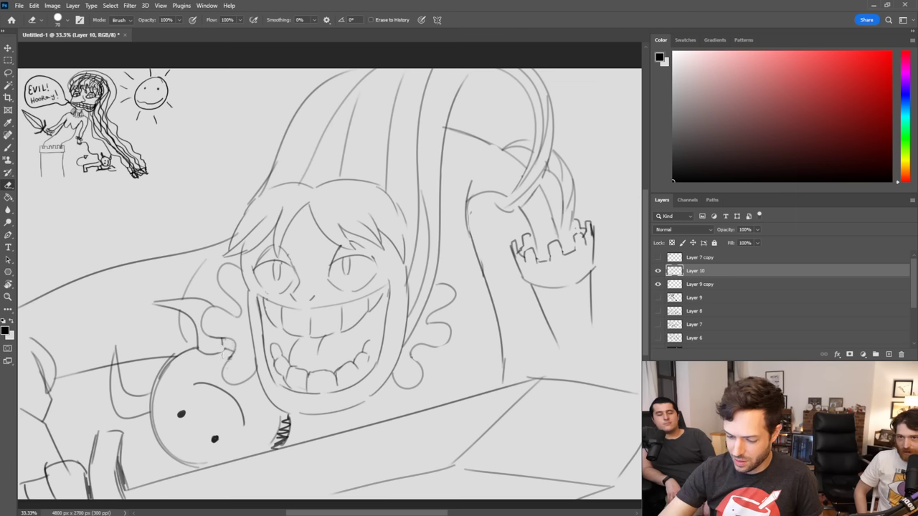
pyautogui.press('b')
pyautogui.moveTo(233, 349)
pyautogui.mouseDown()
pyautogui.moveTo(225, 365)
pyautogui.moveTo(173, 353)
pyautogui.mouseUp()
# Step: Clean up the left side of the small round head and redraw it as one darker curve ending at the long line
pyautogui.press('e')
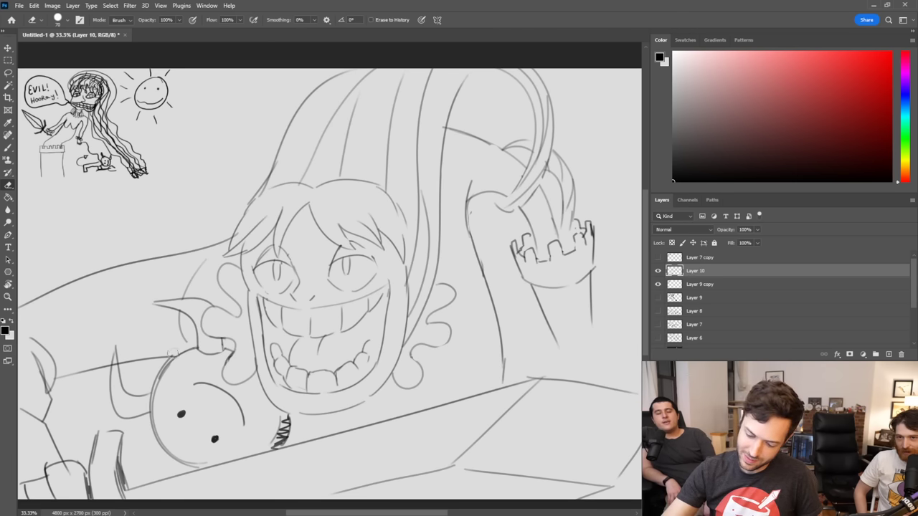
pyautogui.moveTo(116, 370); pyautogui.dragTo(115, 365)
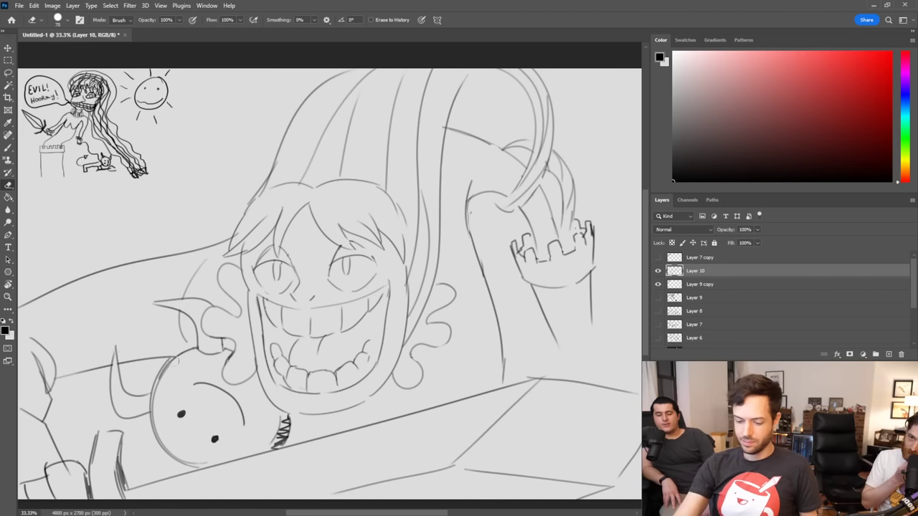
pyautogui.moveTo(159, 406); pyautogui.dragTo(158, 440)
pyautogui.moveTo(171, 367)
pyautogui.mouseDown()
pyautogui.moveTo(162, 392)
pyautogui.moveTo(175, 462)
pyautogui.mouseUp()
pyautogui.press('b')
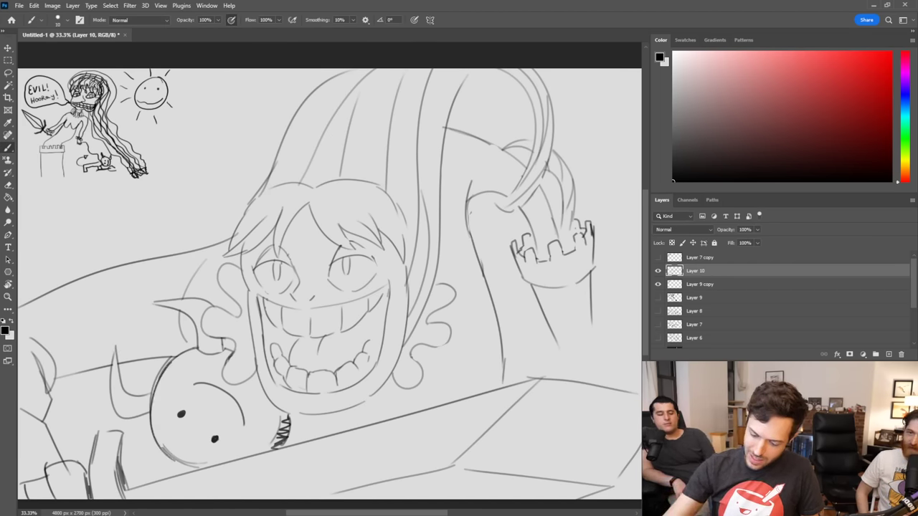
pyautogui.hotkey('ctrl', 'z')
pyautogui.moveTo(171, 360); pyautogui.dragTo(185, 469)
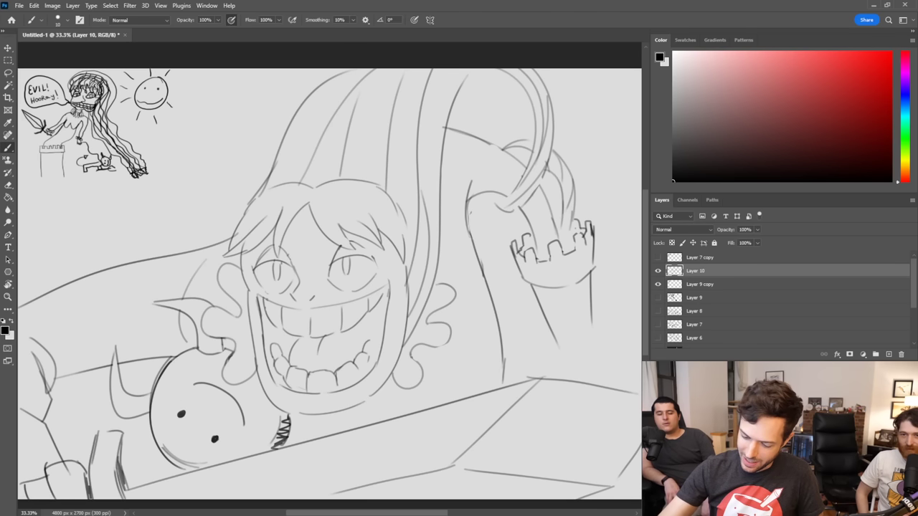
pyautogui.press('e')
pyautogui.press('b')
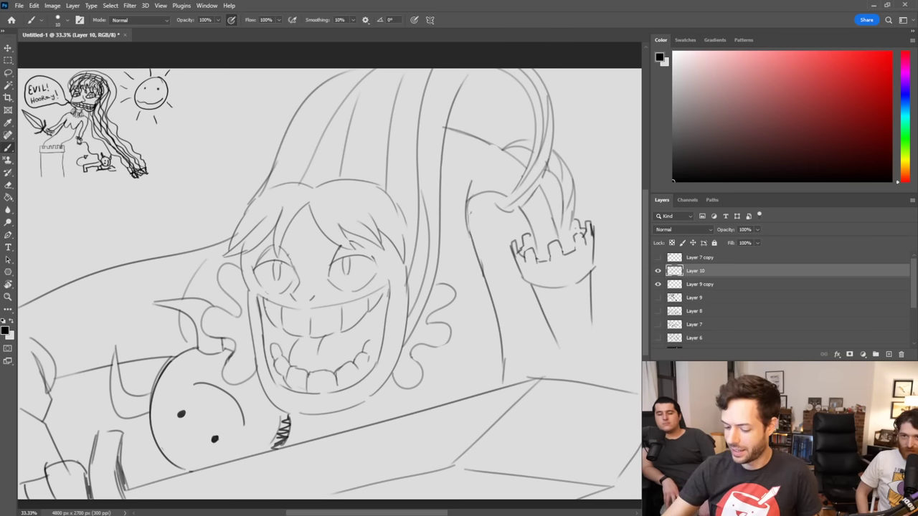
# Step: Darken the hatched band beneath the chin and draw curved lines extending outward and downward from the right curls
pyautogui.moveTo(268, 451)
pyautogui.mouseDown()
pyautogui.moveTo(282, 440)
pyautogui.moveTo(284, 416)
pyautogui.mouseUp()
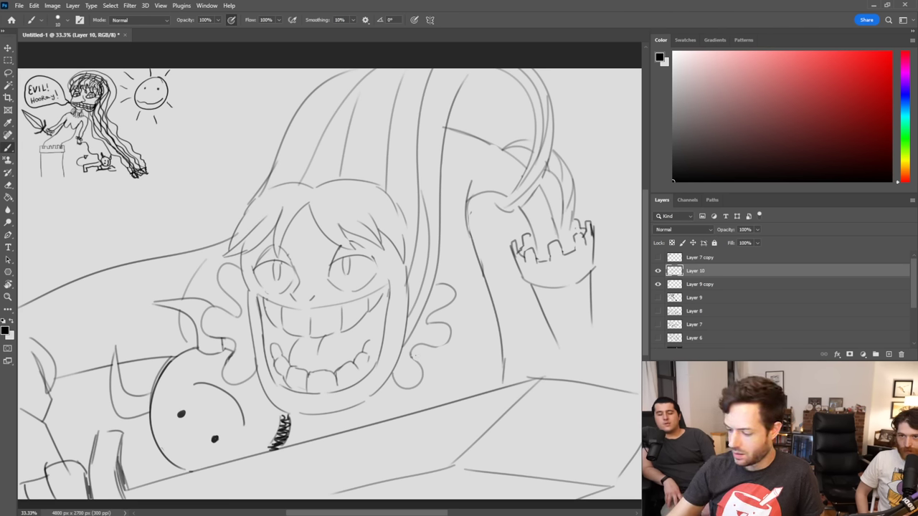
pyautogui.moveTo(443, 320); pyautogui.dragTo(472, 302)
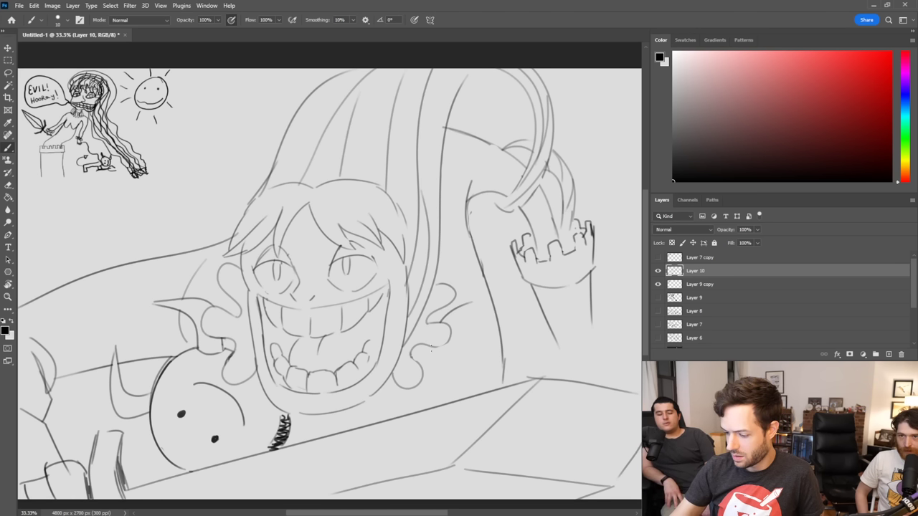
pyautogui.moveTo(430, 344)
pyautogui.mouseDown()
pyautogui.moveTo(424, 362)
pyautogui.moveTo(450, 346)
pyautogui.mouseUp()
pyautogui.moveTo(449, 347); pyautogui.dragTo(472, 336)
pyautogui.moveTo(422, 379); pyautogui.dragTo(418, 407)
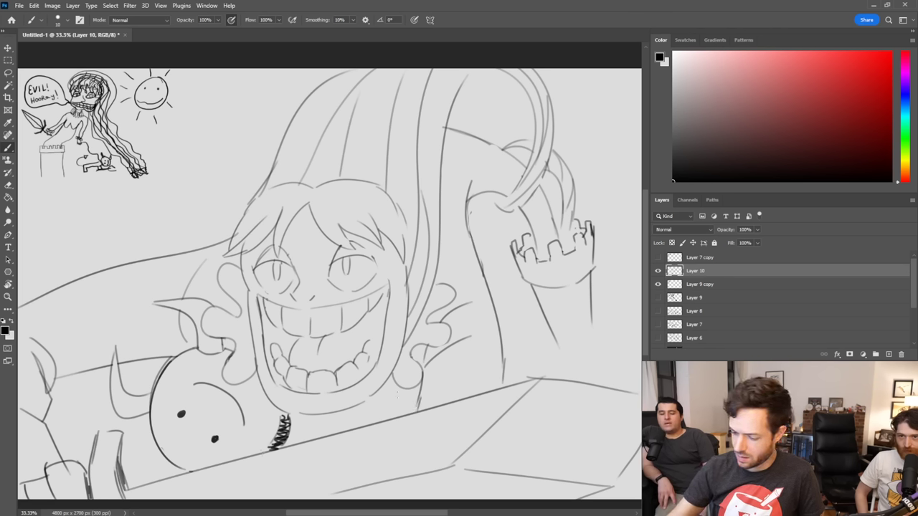
# Step: Draw a drooping mouth on the small horned head and a curved body line to its left
pyautogui.moveTo(247, 458)
pyautogui.mouseDown()
pyautogui.moveTo(199, 459)
pyautogui.moveTo(183, 451)
pyautogui.moveTo(189, 472)
pyautogui.moveTo(139, 436)
pyautogui.mouseUp()
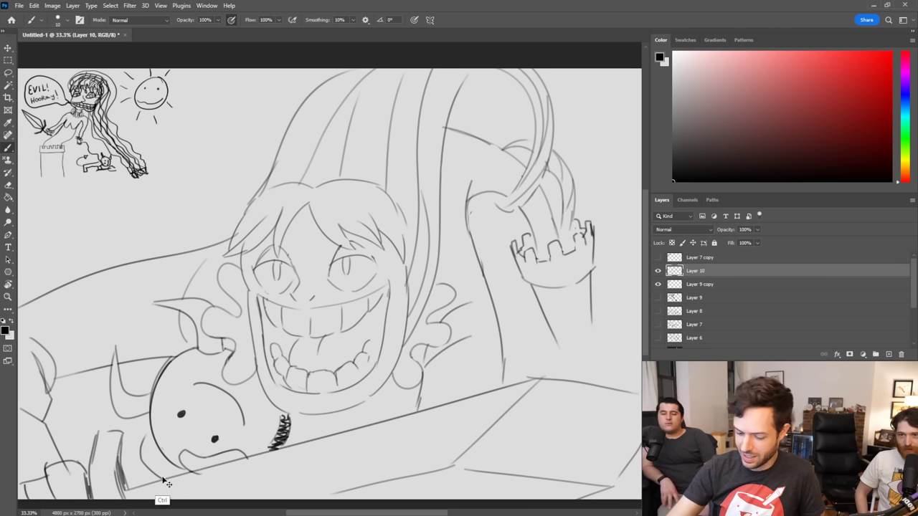
pyautogui.hotkey('ctrl', 'z')
pyautogui.moveTo(169, 482)
pyautogui.mouseDown()
pyautogui.moveTo(150, 470)
pyautogui.moveTo(139, 436)
pyautogui.mouseUp()
pyautogui.press('e')
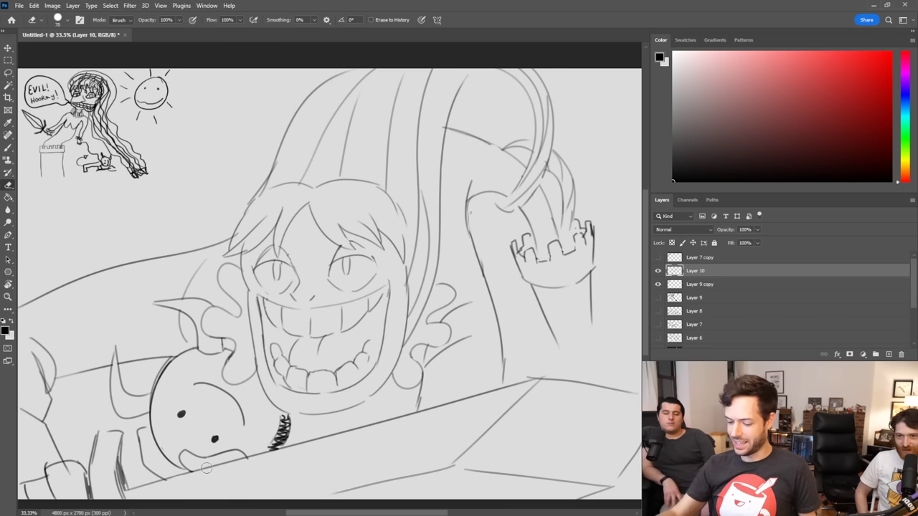
pyautogui.press('b')
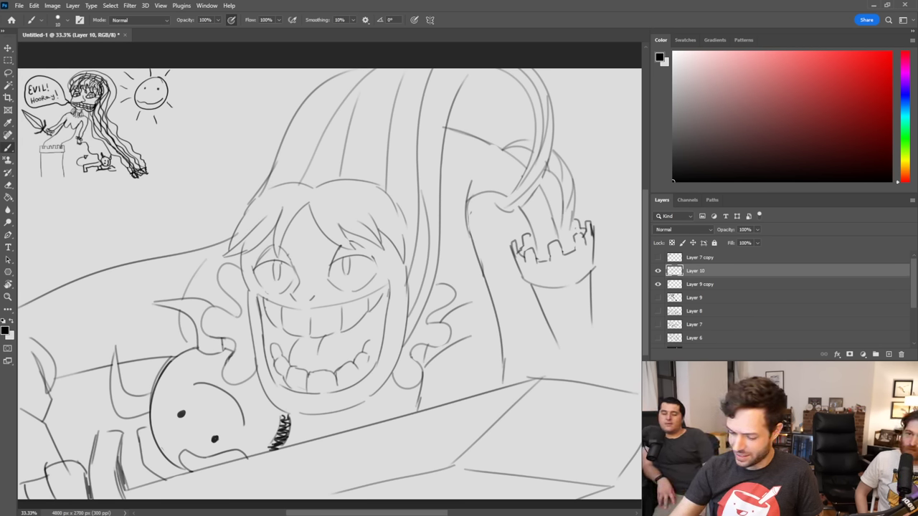
# Step: Draw a small paw hanging over the long line beneath the chin and erase the line crossing it
pyautogui.moveTo(310, 429); pyautogui.dragTo(316, 472)
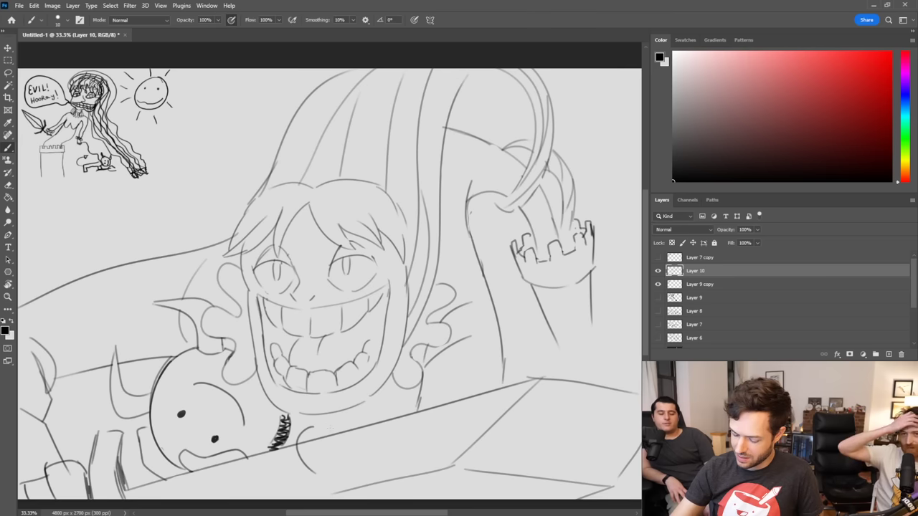
pyautogui.moveTo(323, 436)
pyautogui.mouseDown()
pyautogui.moveTo(337, 464)
pyautogui.moveTo(324, 471)
pyautogui.moveTo(322, 460)
pyautogui.moveTo(329, 475)
pyautogui.moveTo(314, 439)
pyautogui.mouseUp()
pyautogui.press('e')
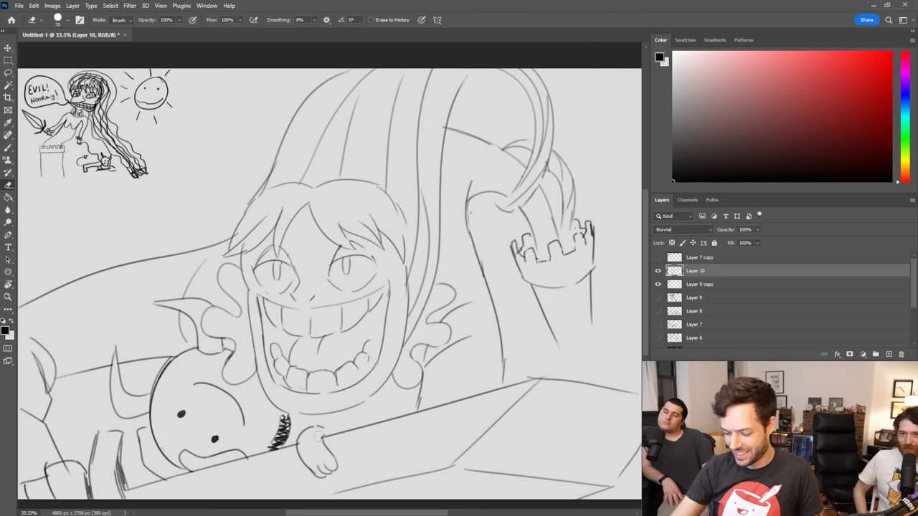
# Step: Draw a small rounded curve rising from the long line just right of the chin and clean up around it
pyautogui.press('b')
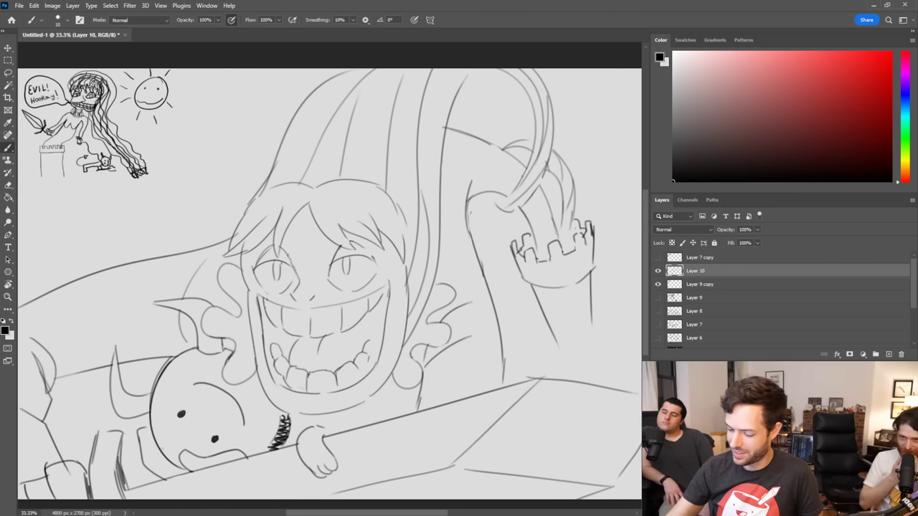
pyautogui.moveTo(392, 389); pyautogui.dragTo(386, 423)
pyautogui.hotkey('ctrl', 'z')
pyautogui.press('e')
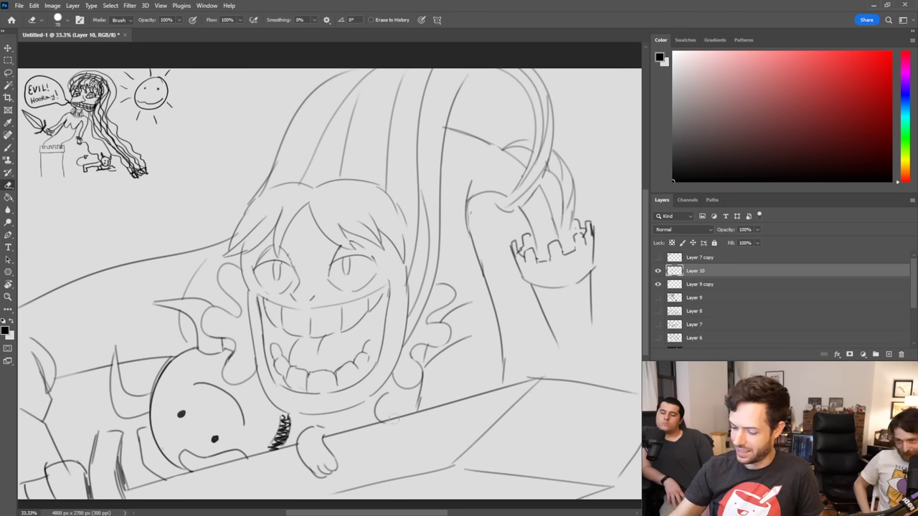
# Step: Darken the outline of the grinning face along the left cheek, up to the hair and around the jaw
pyautogui.press('b')
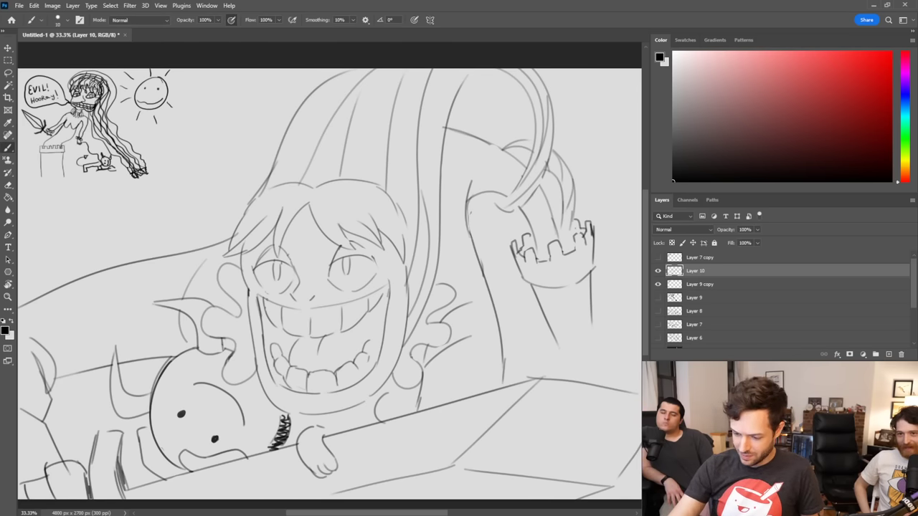
pyautogui.moveTo(249, 295)
pyautogui.mouseDown()
pyautogui.moveTo(259, 392)
pyautogui.moveTo(290, 415)
pyautogui.mouseUp()
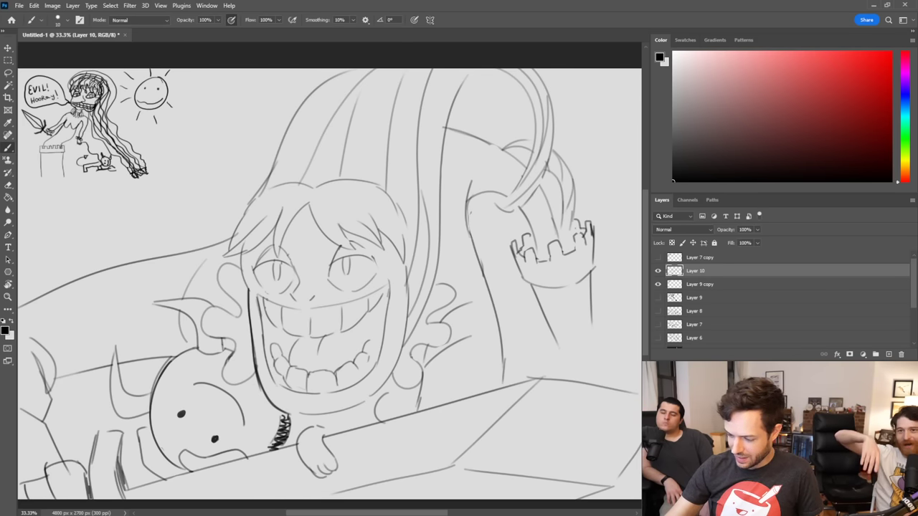
pyautogui.moveTo(407, 285)
pyautogui.mouseDown()
pyautogui.moveTo(391, 379)
pyautogui.moveTo(365, 403)
pyautogui.moveTo(290, 416)
pyautogui.mouseUp()
pyautogui.hotkey('ctrl', 'z')
pyautogui.moveTo(250, 293); pyautogui.dragTo(241, 254)
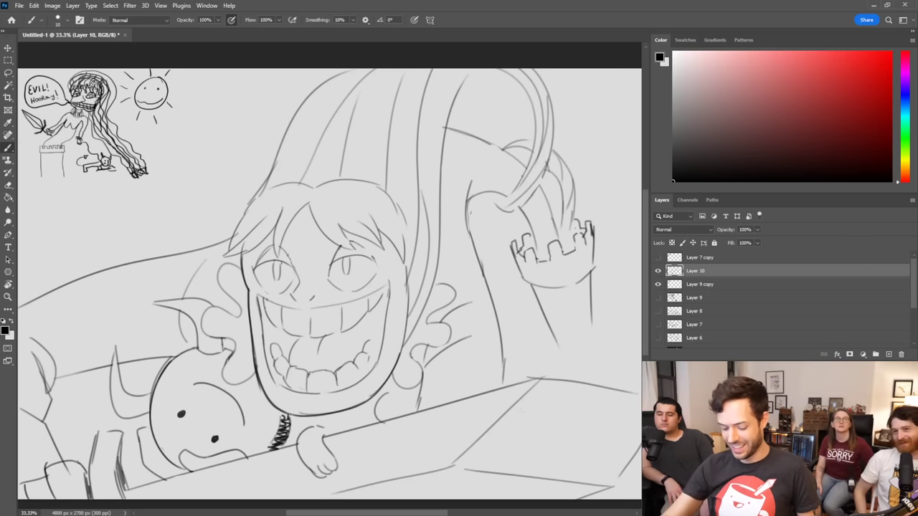
# Step: Enlarge the brush and fill the dark mouth corners beside the teeth and the upper lids of both eyes
pyautogui.press(']')
pyautogui.press(']')
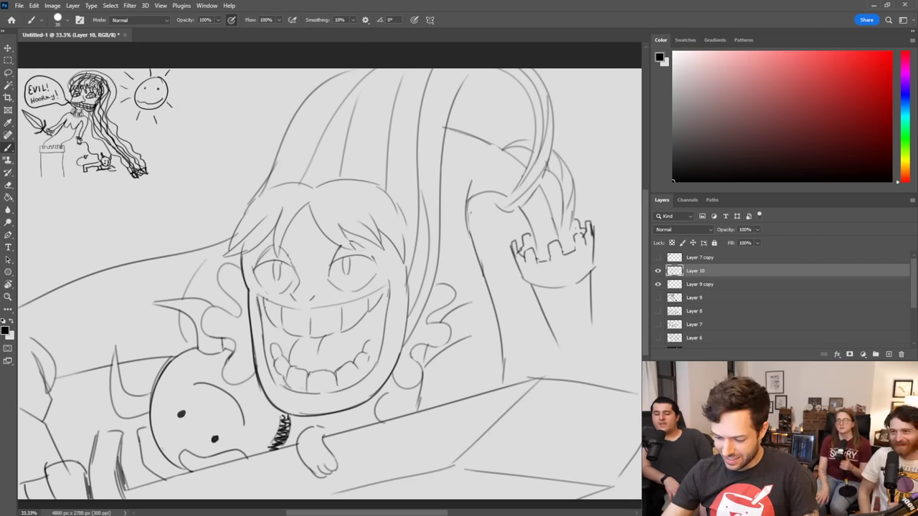
pyautogui.moveTo(285, 387)
pyautogui.mouseDown()
pyautogui.moveTo(264, 329)
pyautogui.moveTo(277, 353)
pyautogui.moveTo(294, 342)
pyautogui.moveTo(266, 322)
pyautogui.moveTo(261, 305)
pyautogui.moveTo(267, 333)
pyautogui.moveTo(269, 323)
pyautogui.moveTo(288, 361)
pyautogui.mouseUp()
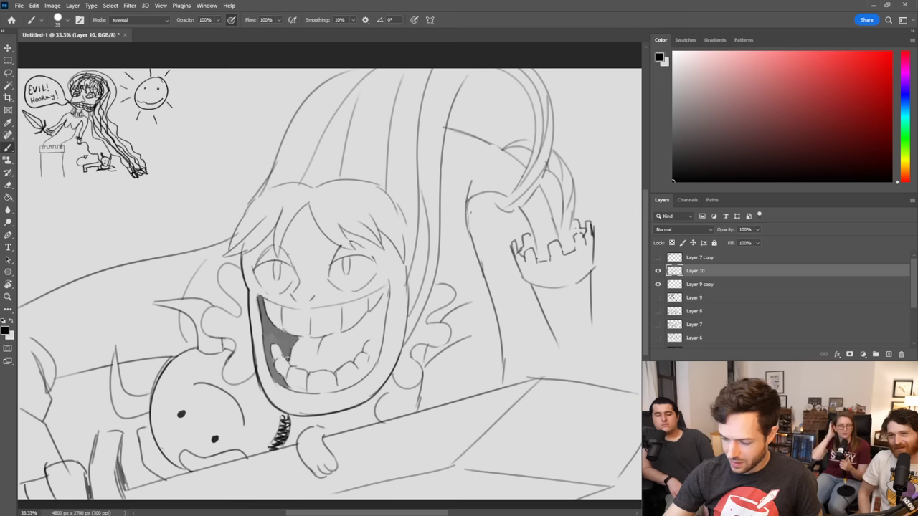
pyautogui.moveTo(352, 328)
pyautogui.mouseDown()
pyautogui.moveTo(366, 338)
pyautogui.moveTo(358, 327)
pyautogui.moveTo(385, 295)
pyautogui.moveTo(366, 338)
pyautogui.moveTo(382, 338)
pyautogui.moveTo(371, 318)
pyautogui.moveTo(379, 330)
pyautogui.moveTo(386, 305)
pyautogui.moveTo(379, 336)
pyautogui.moveTo(361, 327)
pyautogui.moveTo(366, 318)
pyautogui.mouseUp()
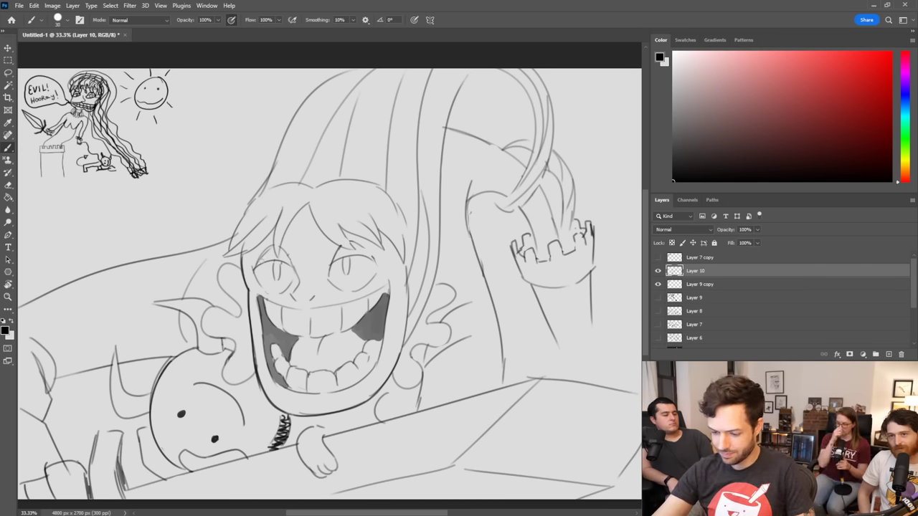
pyautogui.moveTo(259, 263)
pyautogui.mouseDown()
pyautogui.moveTo(270, 250)
pyautogui.moveTo(286, 260)
pyautogui.moveTo(358, 254)
pyautogui.moveTo(364, 244)
pyautogui.moveTo(371, 256)
pyautogui.mouseUp()
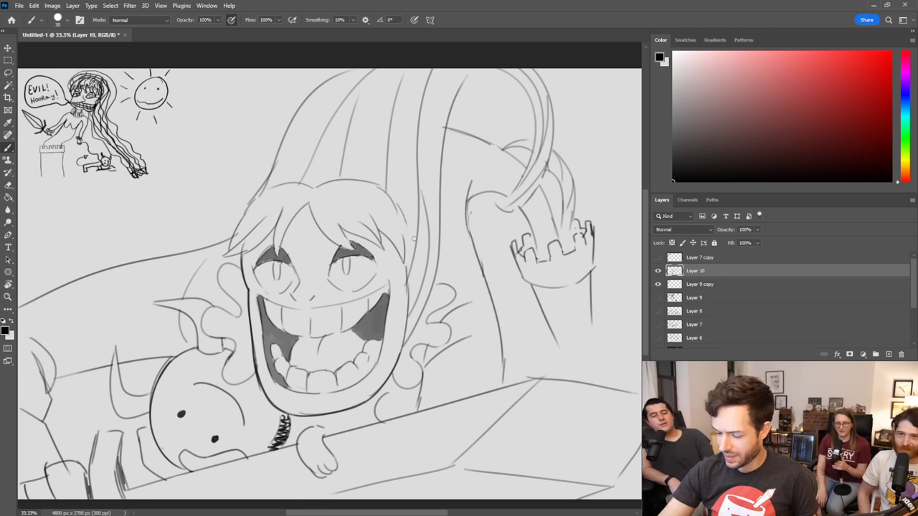
# Step: Erase the lower left part of the outer hair outline and redraw it as one smooth thin line down to the bangs
pyautogui.press('e')
pyautogui.moveTo(258, 202); pyautogui.dragTo(277, 153)
pyautogui.press('b')
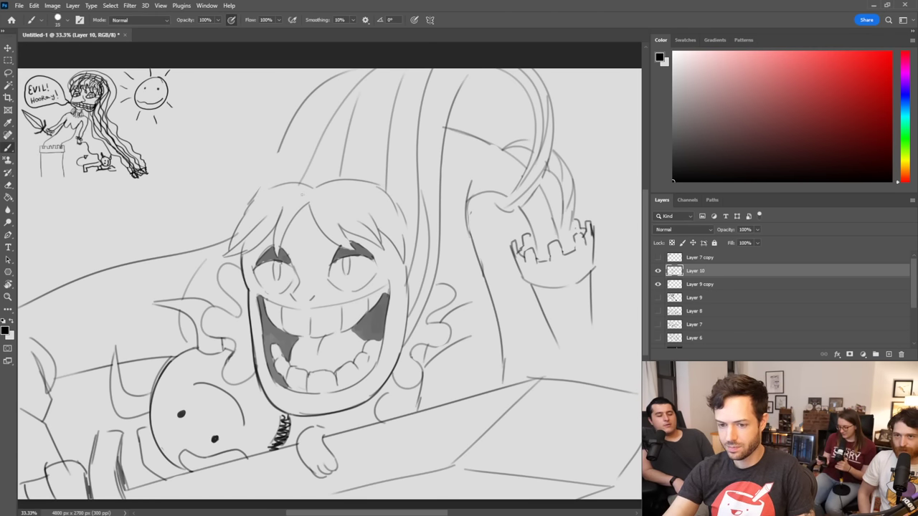
pyautogui.moveTo(279, 148); pyautogui.dragTo(254, 199)
pyautogui.hotkey('ctrl', 'z')
pyautogui.press('[')
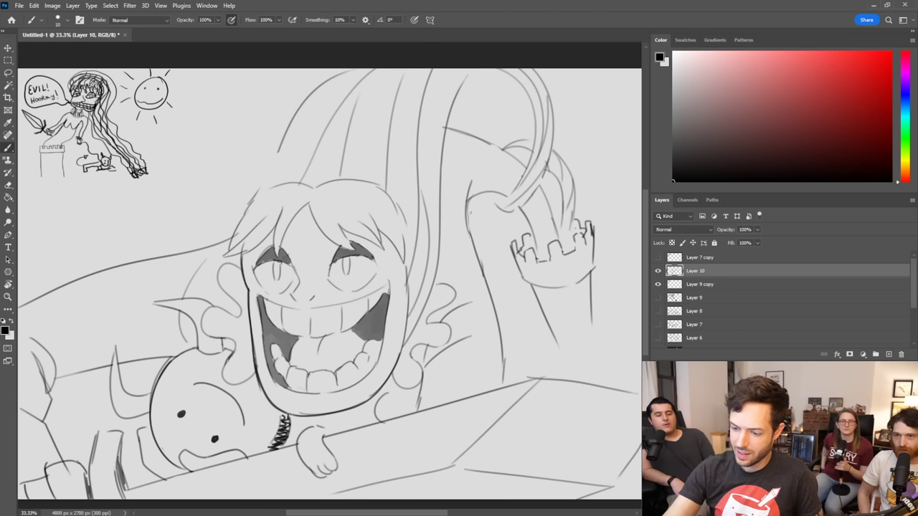
pyautogui.moveTo(280, 146); pyautogui.dragTo(249, 211)
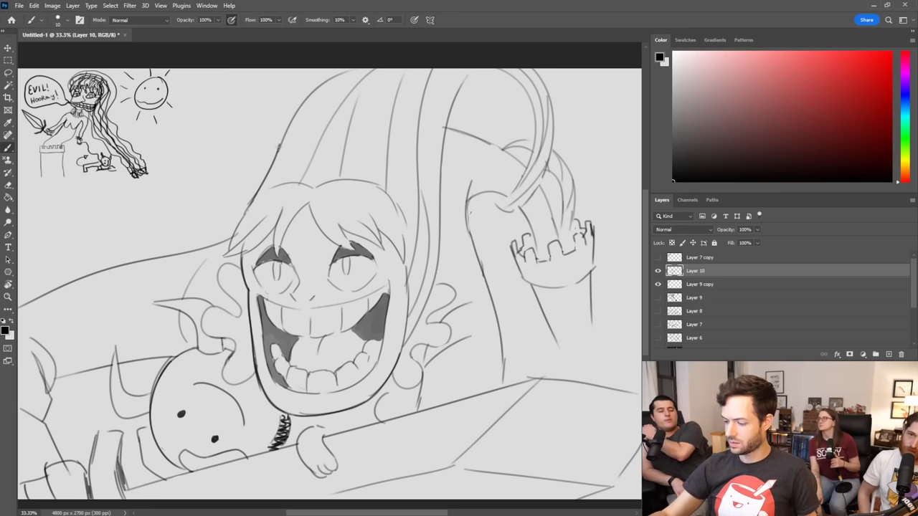
# Step: Darken the tower's right wall and draw three narrow shaded windows on the tower
pyautogui.moveTo(592, 311); pyautogui.dragTo(594, 350)
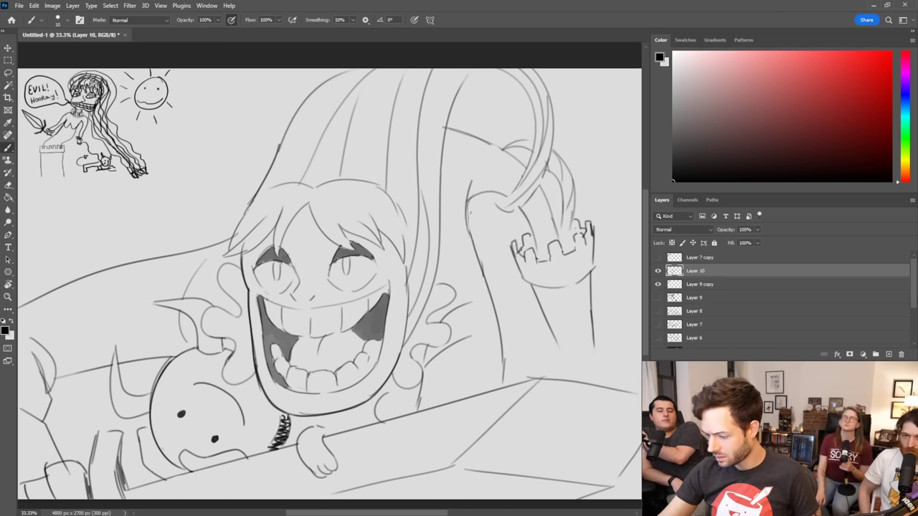
pyautogui.moveTo(546, 301); pyautogui.dragTo(550, 311)
pyautogui.moveTo(546, 304); pyautogui.dragTo(573, 337)
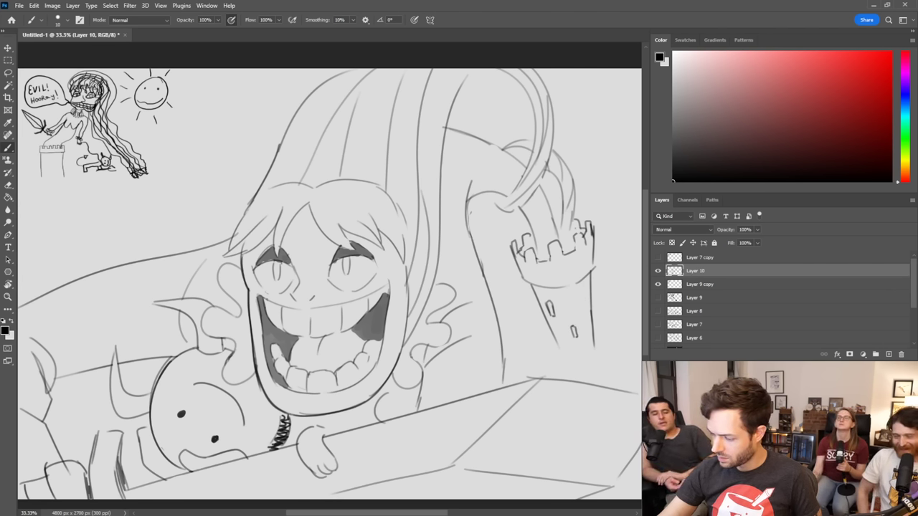
pyautogui.moveTo(548, 302); pyautogui.dragTo(575, 336)
pyautogui.hotkey('ctrl', 'z')
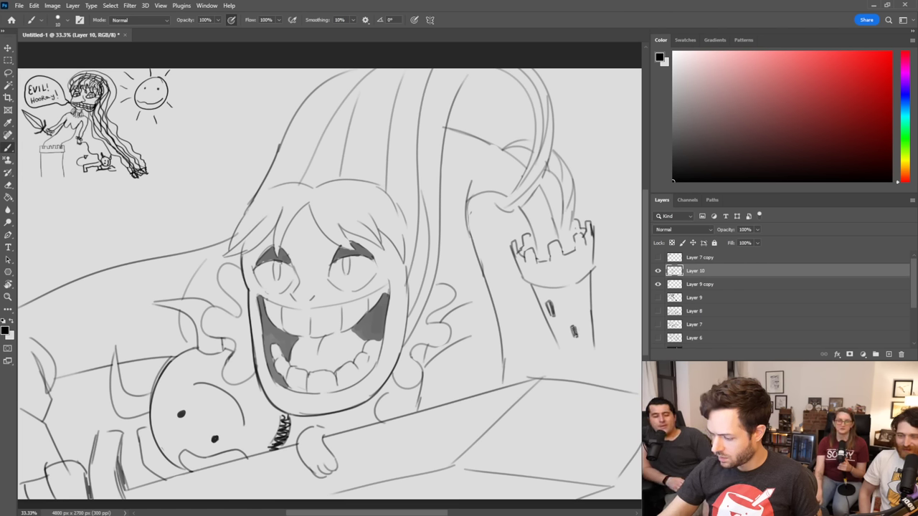
pyautogui.moveTo(584, 288); pyautogui.dragTo(587, 299)
pyautogui.hotkey('ctrl', 'z')
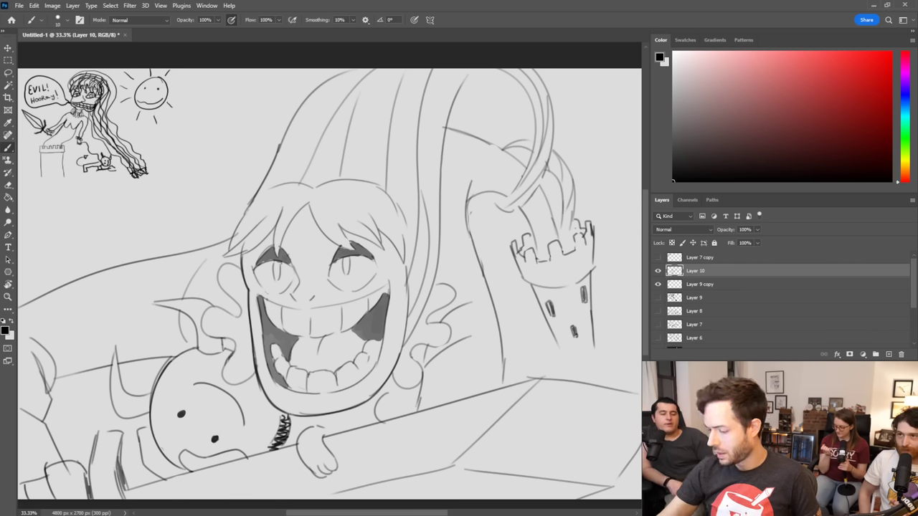
# Step: Add short brick lines between the tower's windows and curved stonework lines with small bricks beneath its battlements
pyautogui.moveTo(552, 331); pyautogui.dragTo(561, 328)
pyautogui.hotkey('ctrl', 'z')
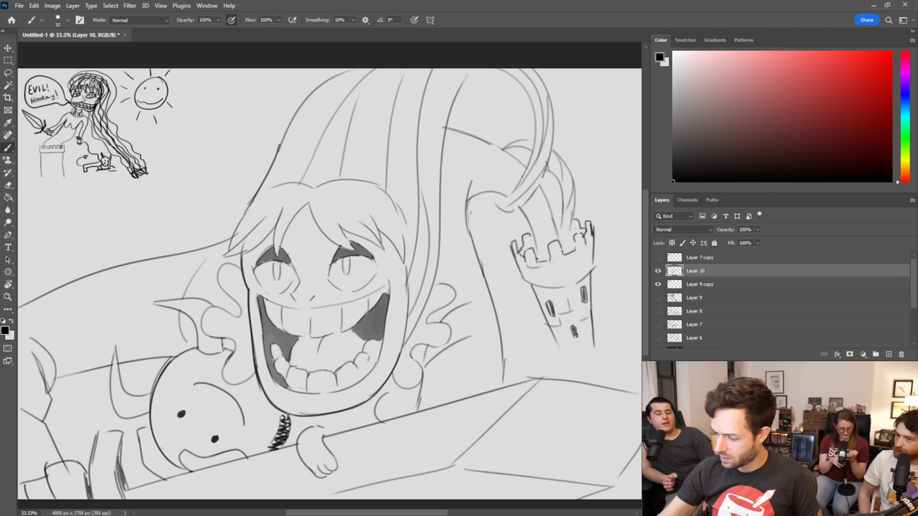
pyautogui.moveTo(551, 260); pyautogui.dragTo(587, 249)
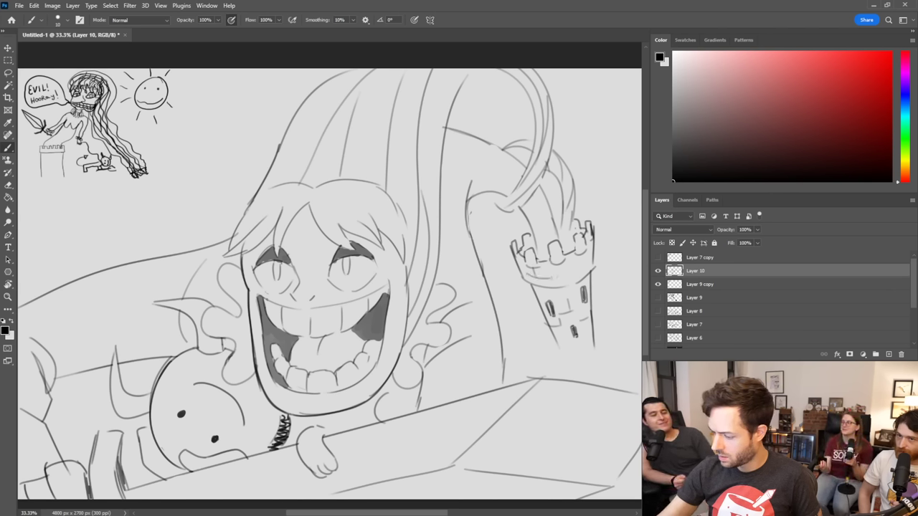
pyautogui.moveTo(572, 262); pyautogui.dragTo(574, 270)
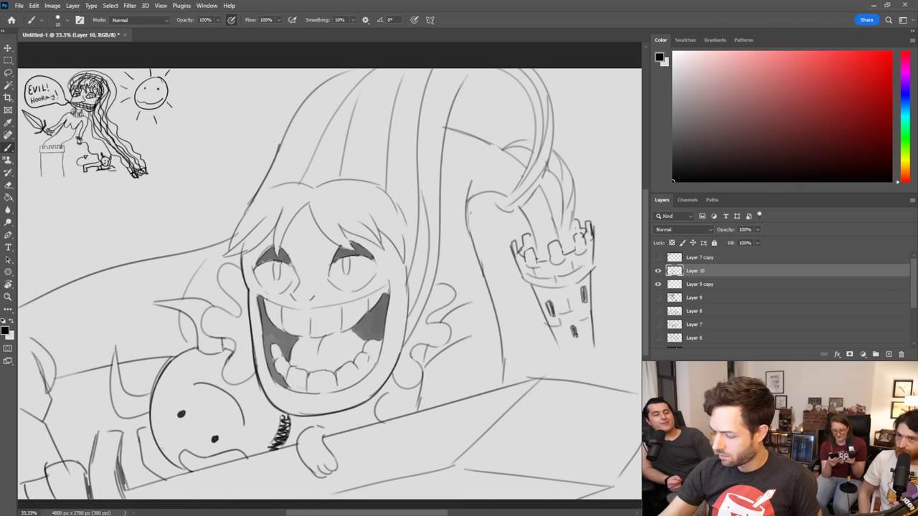
# Step: Extend both tower walls further down with darker lines and add short dashes below the base
pyautogui.moveTo(553, 335); pyautogui.dragTo(564, 362)
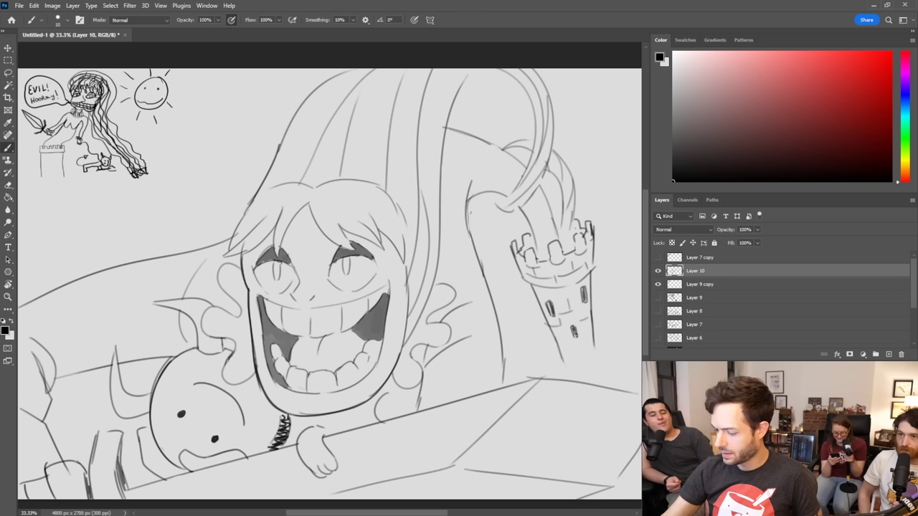
pyautogui.hotkey('ctrl', 'z')
pyautogui.moveTo(536, 291); pyautogui.dragTo(566, 358)
pyautogui.moveTo(594, 322); pyautogui.dragTo(595, 353)
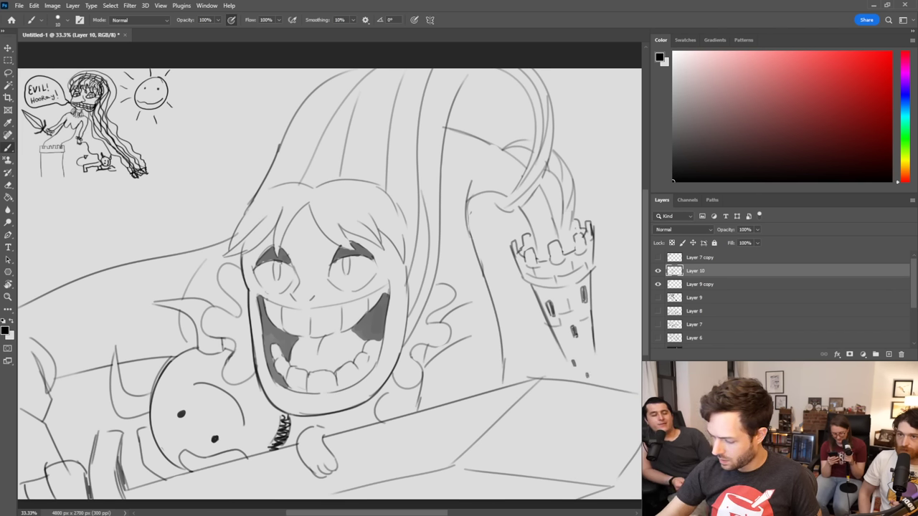
# Step: Draw swirling water ripples on both sides of the tower's base and a wavy line to its right, cleaning up overlapping marks
pyautogui.moveTo(545, 341)
pyautogui.mouseDown()
pyautogui.moveTo(534, 350)
pyautogui.moveTo(544, 369)
pyautogui.moveTo(567, 369)
pyautogui.mouseUp()
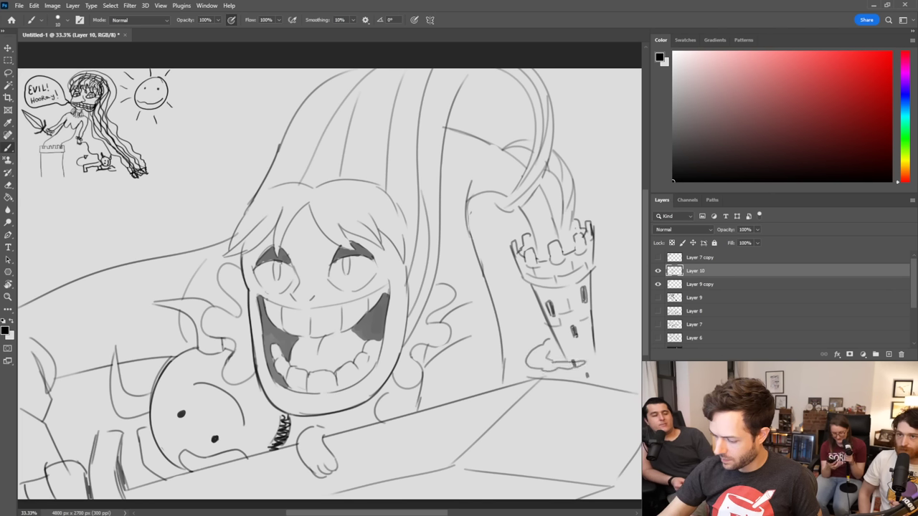
pyautogui.press('e')
pyautogui.press('b')
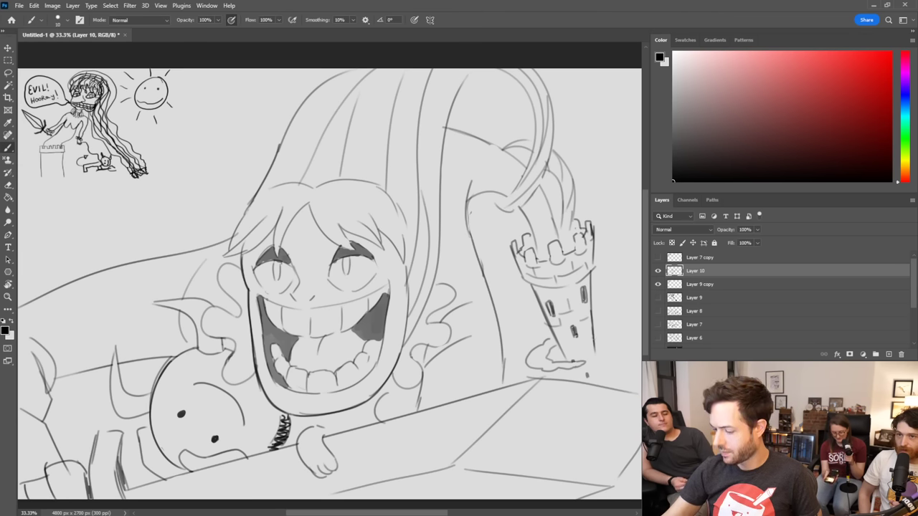
pyautogui.moveTo(618, 352)
pyautogui.mouseDown()
pyautogui.moveTo(607, 332)
pyautogui.moveTo(626, 339)
pyautogui.moveTo(617, 357)
pyautogui.mouseUp()
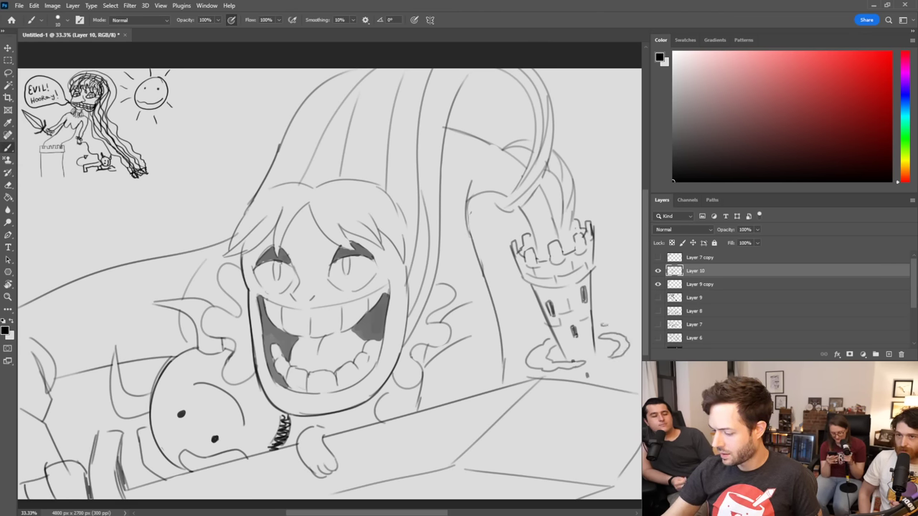
pyautogui.moveTo(603, 324); pyautogui.dragTo(617, 323)
pyautogui.moveTo(598, 284); pyautogui.dragTo(645, 294)
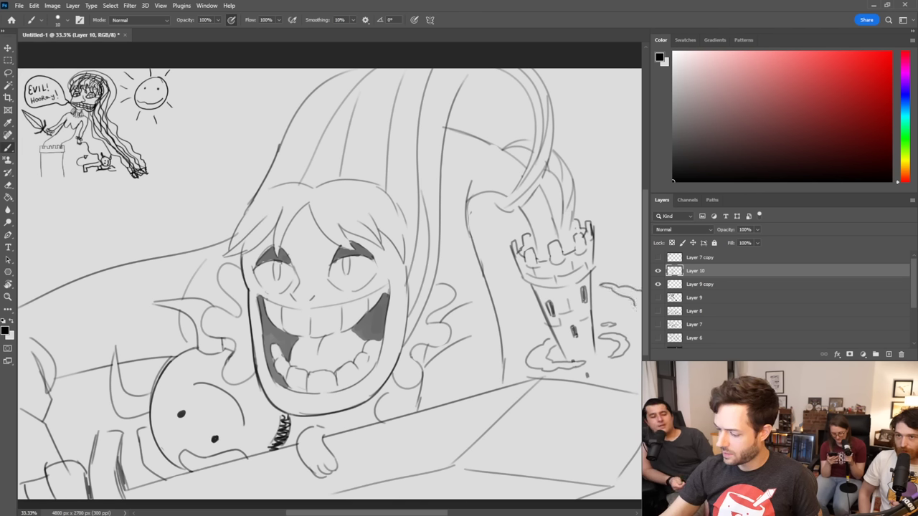
# Step: Add outer ripples around the tower's base and draw a slanted horizon line on both sides of the tower
pyautogui.scroll(-10, 640, 371)
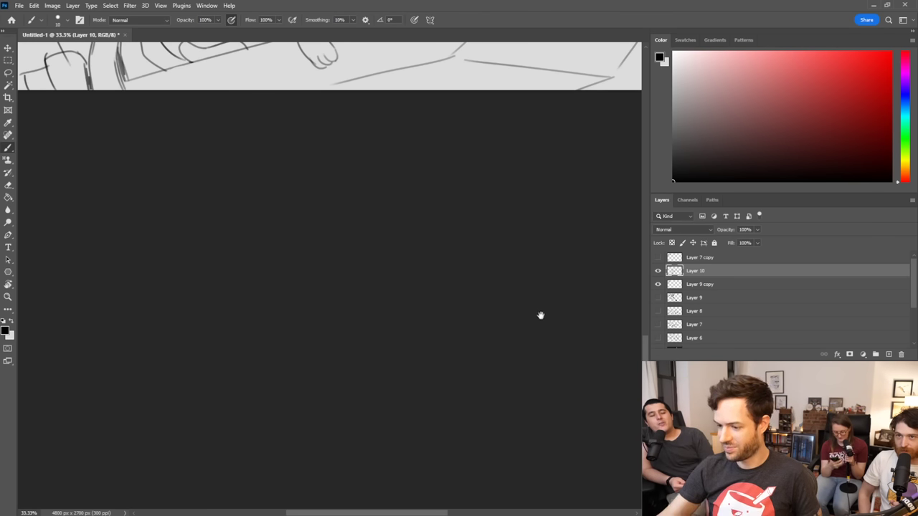
pyautogui.scroll(10, 540, 313)
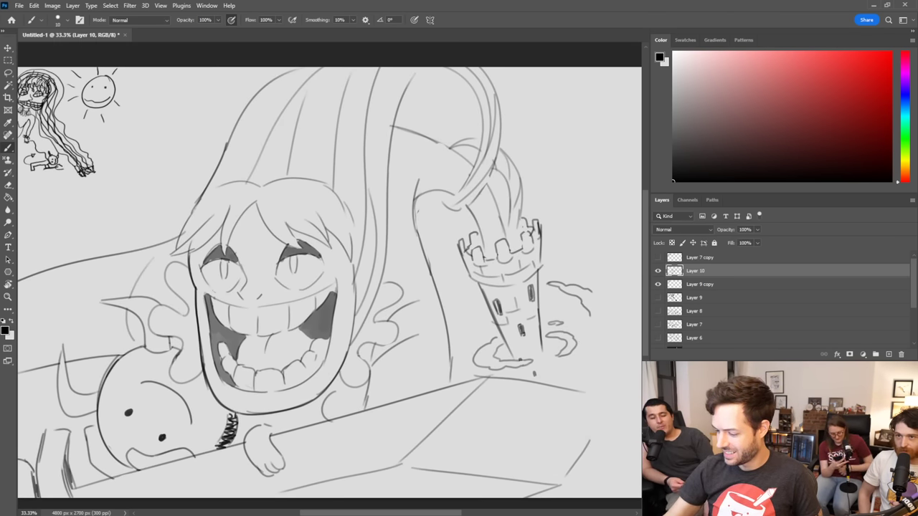
pyautogui.moveTo(592, 363)
pyautogui.mouseDown()
pyautogui.moveTo(568, 377)
pyautogui.moveTo(590, 374)
pyautogui.mouseUp()
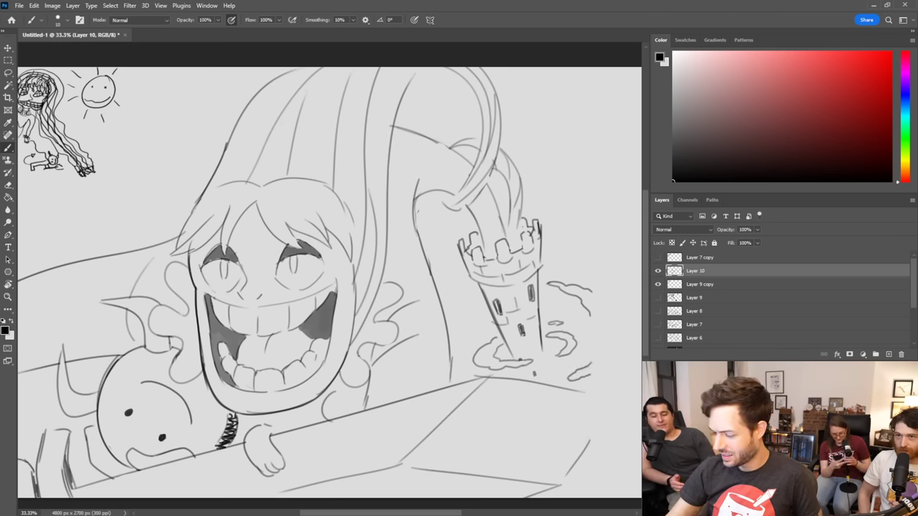
pyautogui.moveTo(480, 289)
pyautogui.mouseDown()
pyautogui.moveTo(450, 317)
pyautogui.moveTo(454, 324)
pyautogui.moveTo(467, 297)
pyautogui.moveTo(467, 337)
pyautogui.mouseUp()
pyautogui.moveTo(566, 396)
pyautogui.mouseDown()
pyautogui.moveTo(609, 416)
pyautogui.moveTo(622, 394)
pyautogui.moveTo(619, 408)
pyautogui.mouseUp()
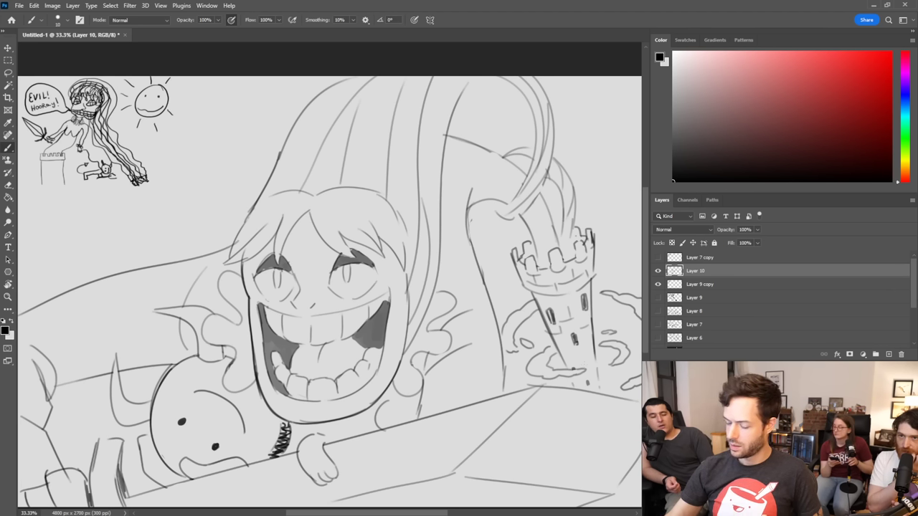
pyautogui.moveTo(470, 245); pyautogui.dragTo(511, 234)
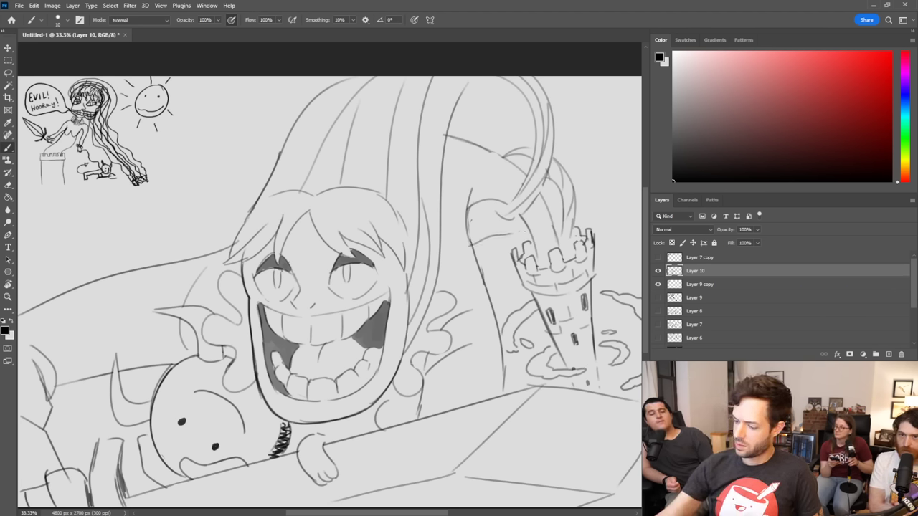
pyautogui.moveTo(574, 217); pyautogui.dragTo(641, 204)
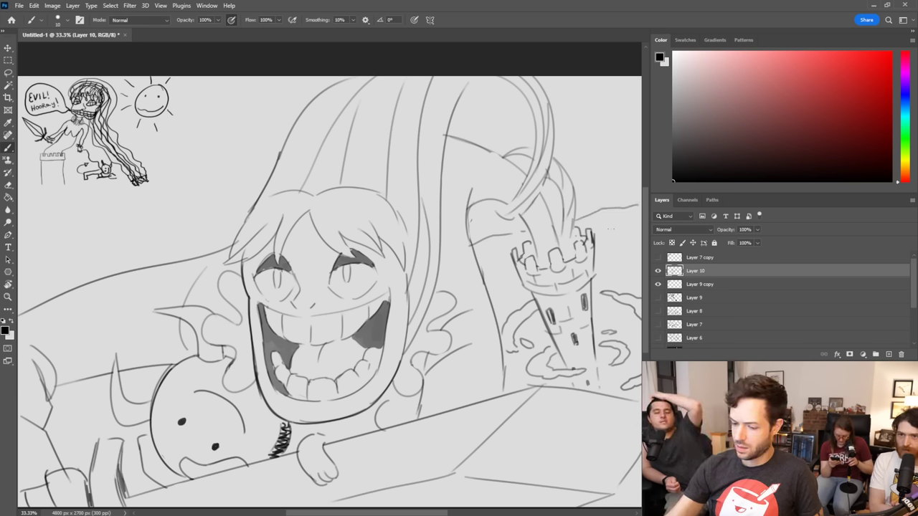
pyautogui.moveTo(627, 158); pyautogui.dragTo(582, 161)
pyautogui.moveTo(599, 155)
pyautogui.mouseDown()
pyautogui.moveTo(588, 153)
pyautogui.moveTo(583, 122)
pyautogui.moveTo(609, 113)
pyautogui.mouseUp()
pyautogui.hotkey('ctrl', 'z')
pyautogui.hotkey('ctrl', 'z')
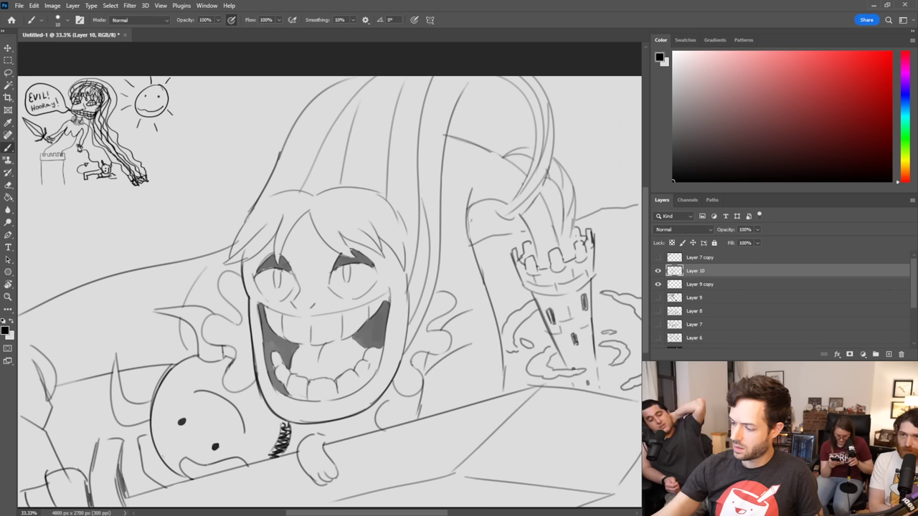
# Step: Draw a puffy cloud above the horizon beside the tower, a large cloud beneath the reference sketch and two small clouds left of the hair
pyautogui.moveTo(638, 157)
pyautogui.mouseDown()
pyautogui.moveTo(587, 159)
pyautogui.moveTo(583, 129)
pyautogui.moveTo(618, 129)
pyautogui.moveTo(618, 84)
pyautogui.mouseUp()
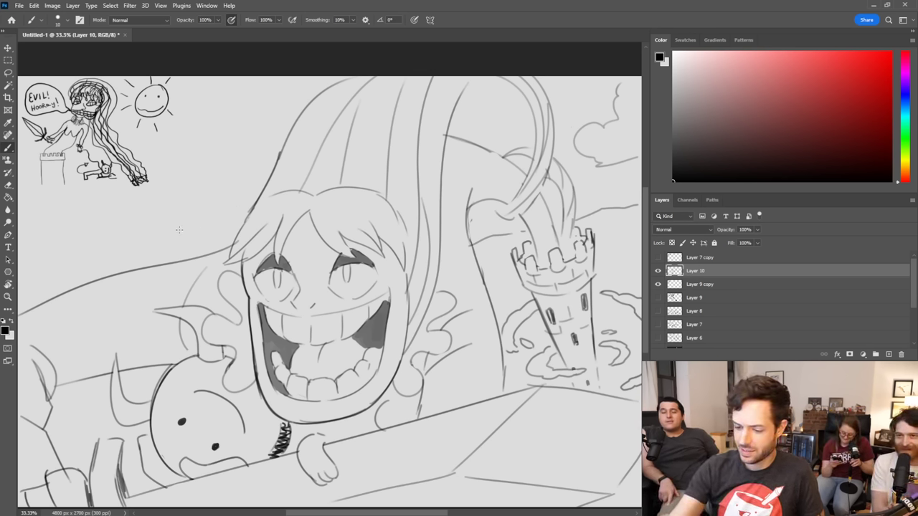
pyautogui.moveTo(89, 256)
pyautogui.mouseDown()
pyautogui.moveTo(142, 237)
pyautogui.moveTo(155, 201)
pyautogui.moveTo(142, 179)
pyautogui.mouseUp()
pyautogui.moveTo(81, 259)
pyautogui.mouseDown()
pyautogui.moveTo(52, 252)
pyautogui.moveTo(45, 207)
pyautogui.mouseUp()
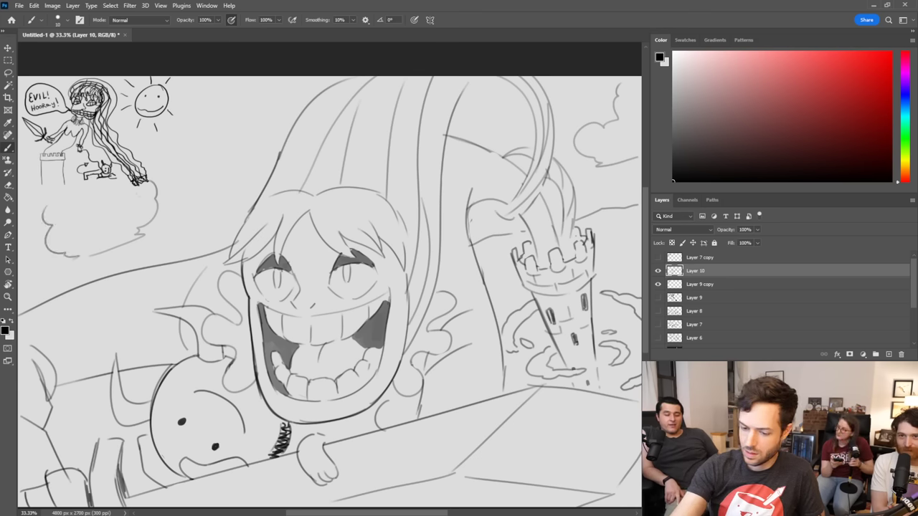
pyautogui.moveTo(245, 148)
pyautogui.mouseDown()
pyautogui.moveTo(202, 156)
pyautogui.moveTo(243, 129)
pyautogui.moveTo(254, 142)
pyautogui.mouseUp()
pyautogui.moveTo(191, 182)
pyautogui.mouseDown()
pyautogui.moveTo(180, 186)
pyautogui.moveTo(198, 178)
pyautogui.mouseUp()
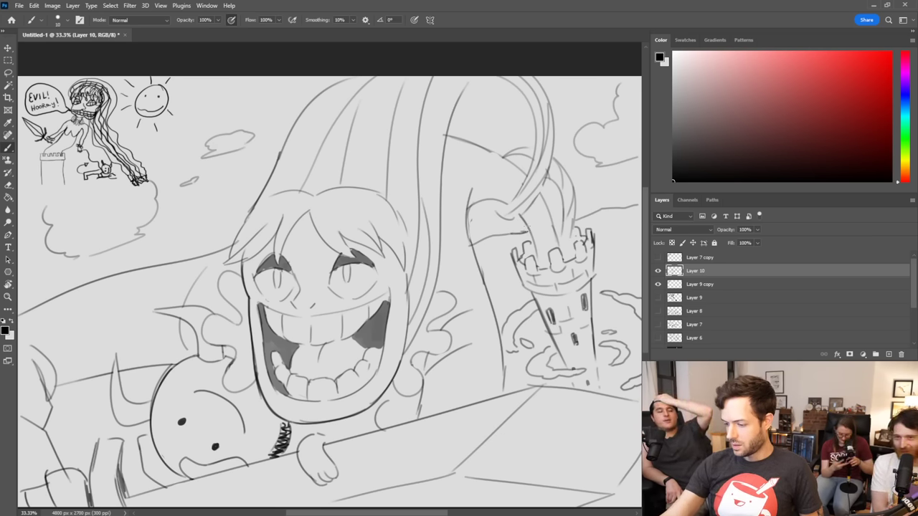
# Step: Darken the hair's outer contour on both sides of the face, from the crown down to the jaw
pyautogui.press('e')
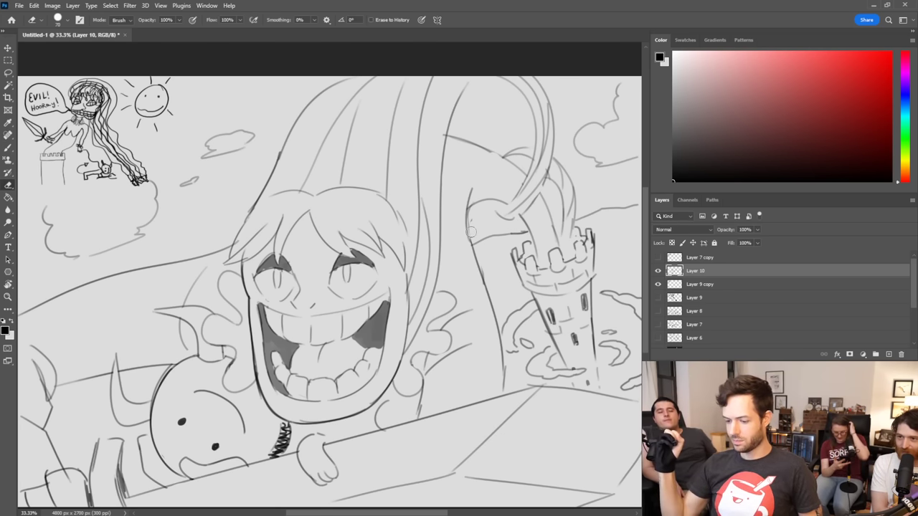
pyautogui.press('b')
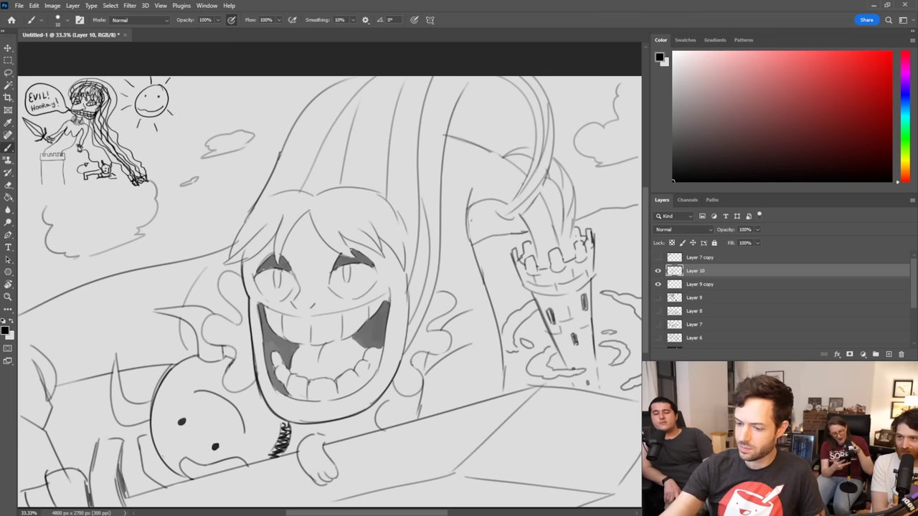
pyautogui.moveTo(278, 156); pyautogui.dragTo(348, 76)
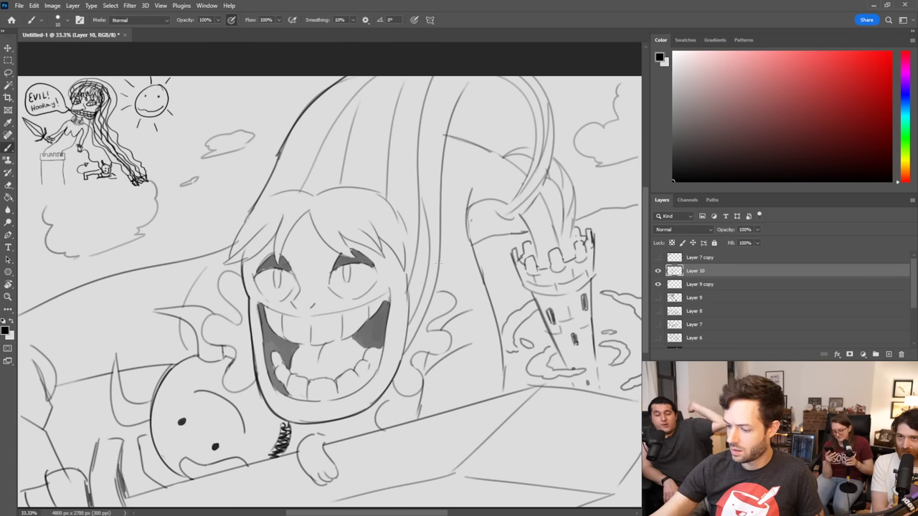
pyautogui.moveTo(406, 350); pyautogui.dragTo(442, 189)
pyautogui.hotkey('ctrl', 'z')
pyautogui.moveTo(466, 88)
pyautogui.mouseDown()
pyautogui.moveTo(447, 128)
pyautogui.moveTo(441, 207)
pyautogui.mouseUp()
pyautogui.hotkey('ctrl', 'z')
pyautogui.moveTo(464, 84)
pyautogui.mouseDown()
pyautogui.moveTo(438, 275)
pyautogui.moveTo(413, 344)
pyautogui.mouseUp()
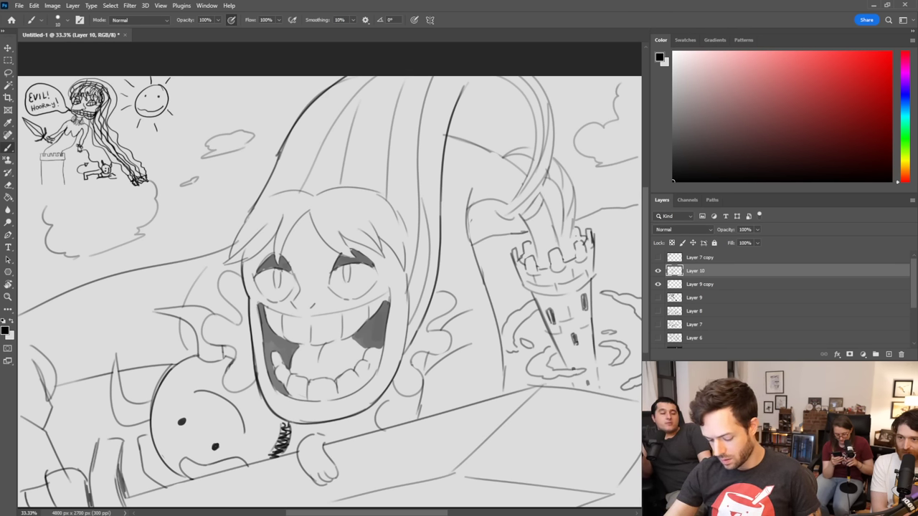
# Step: Enlarge the brush and fill the gaps between the hair strands just above the tower with dark grey
pyautogui.press(']')
pyautogui.press(']')
pyautogui.press(']')
pyautogui.press(']')
pyautogui.moveTo(528, 217)
pyautogui.mouseDown()
pyautogui.moveTo(538, 199)
pyautogui.moveTo(533, 209)
pyautogui.mouseUp()
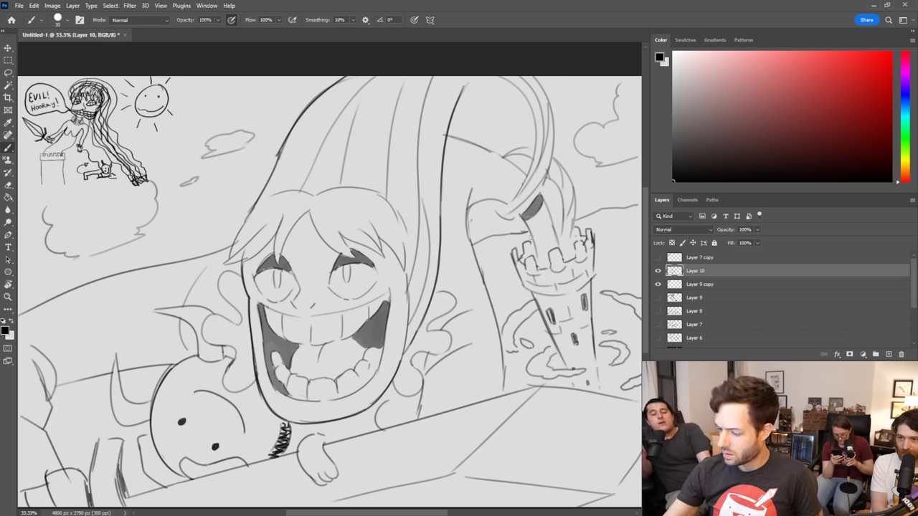
pyautogui.moveTo(529, 240)
pyautogui.mouseDown()
pyautogui.moveTo(551, 231)
pyautogui.moveTo(547, 265)
pyautogui.moveTo(538, 246)
pyautogui.moveTo(541, 257)
pyautogui.moveTo(556, 237)
pyautogui.moveTo(542, 233)
pyautogui.moveTo(545, 225)
pyautogui.mouseUp()
pyautogui.press('e')
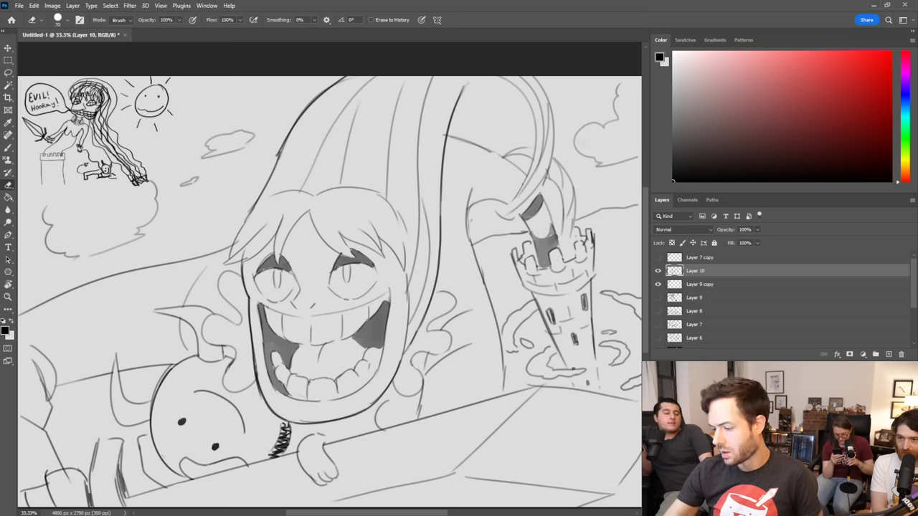
# Step: Shade the wedge beside the long hair and the fold left of the tower in dark grey, erasing the edges clean
pyautogui.press('b')
pyautogui.moveTo(442, 230)
pyautogui.mouseDown()
pyautogui.moveTo(450, 159)
pyautogui.moveTo(463, 141)
pyautogui.moveTo(448, 140)
pyautogui.moveTo(443, 188)
pyautogui.moveTo(457, 146)
pyautogui.mouseUp()
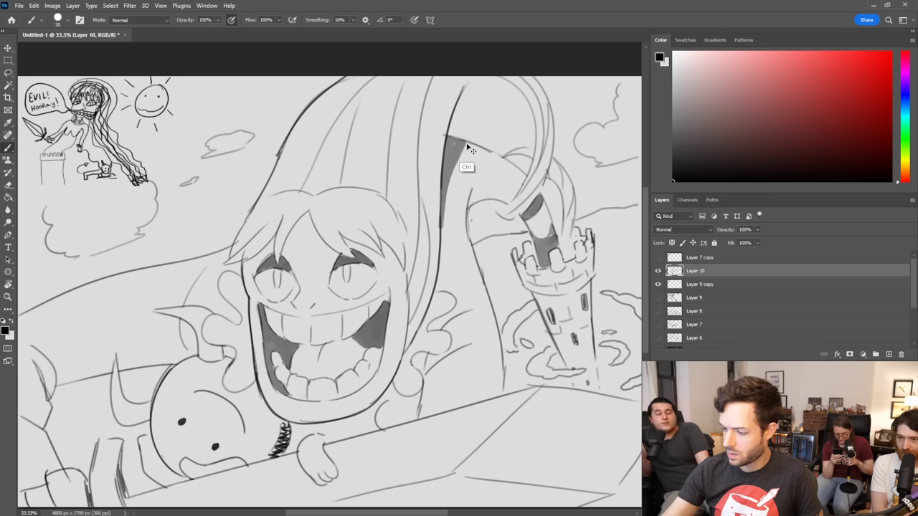
pyautogui.hotkey('ctrl', 'z')
pyautogui.moveTo(440, 205)
pyautogui.mouseDown()
pyautogui.moveTo(465, 145)
pyautogui.moveTo(448, 165)
pyautogui.moveTo(449, 148)
pyautogui.moveTo(452, 156)
pyautogui.moveTo(455, 141)
pyautogui.moveTo(443, 182)
pyautogui.mouseUp()
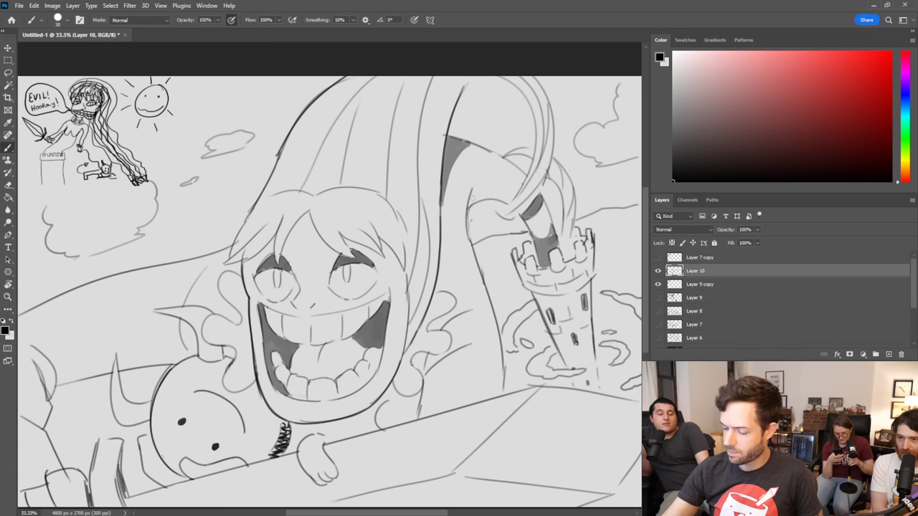
pyautogui.moveTo(496, 194)
pyautogui.mouseDown()
pyautogui.moveTo(469, 195)
pyautogui.moveTo(501, 192)
pyautogui.mouseUp()
pyautogui.press('e')
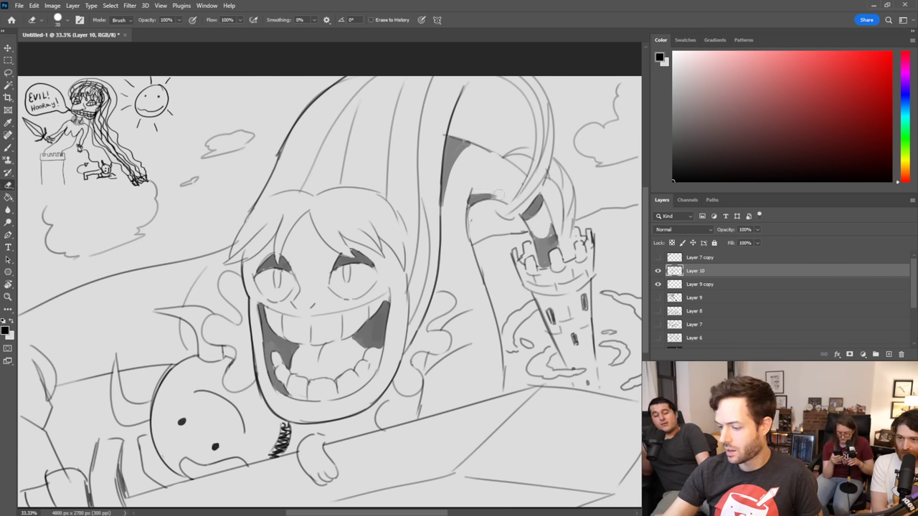
pyautogui.moveTo(445, 208); pyautogui.dragTo(463, 155)
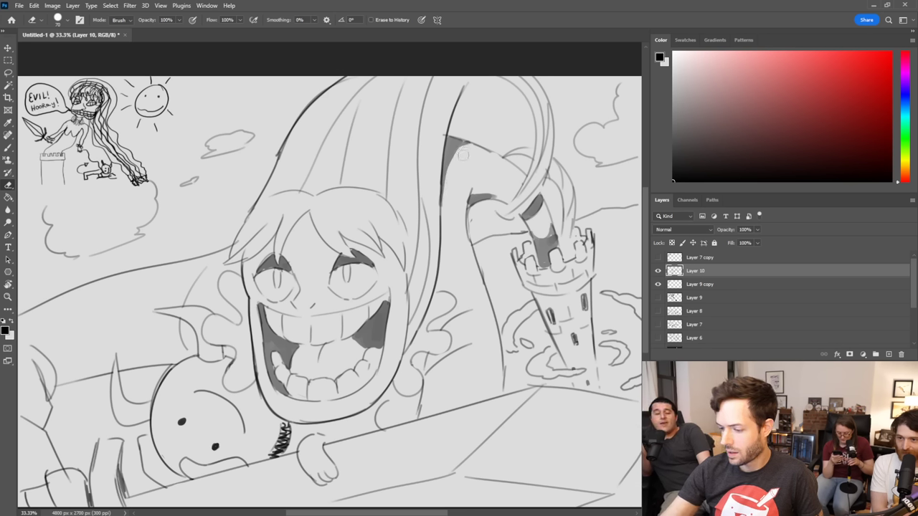
pyautogui.hotkey('ctrl', 'z')
pyautogui.moveTo(448, 203); pyautogui.dragTo(467, 147)
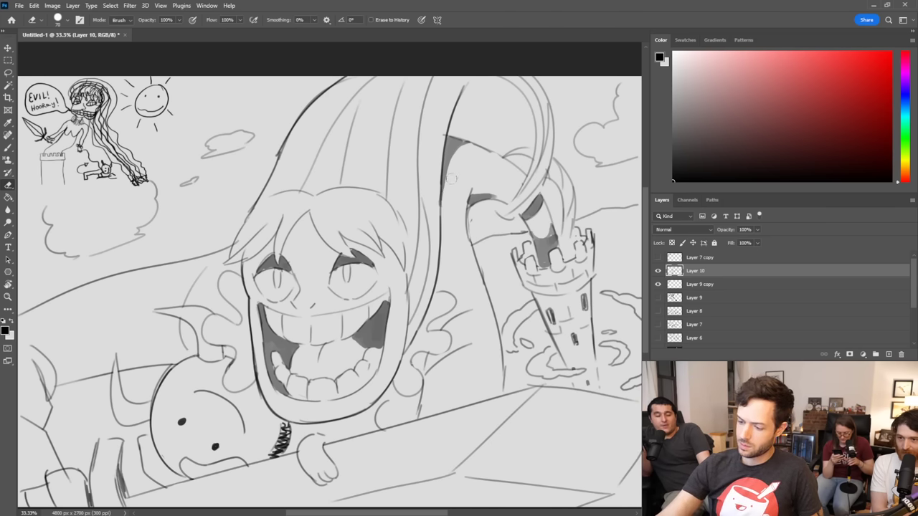
pyautogui.moveTo(482, 190)
pyautogui.mouseDown()
pyautogui.moveTo(474, 193)
pyautogui.moveTo(489, 189)
pyautogui.mouseUp()
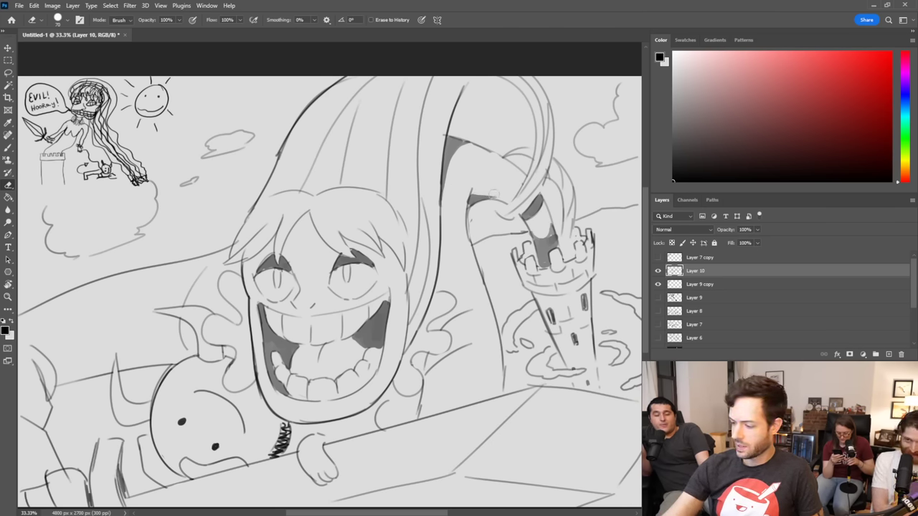
pyautogui.moveTo(527, 218)
pyautogui.mouseDown()
pyautogui.moveTo(543, 203)
pyautogui.moveTo(550, 235)
pyautogui.moveTo(546, 223)
pyautogui.mouseUp()
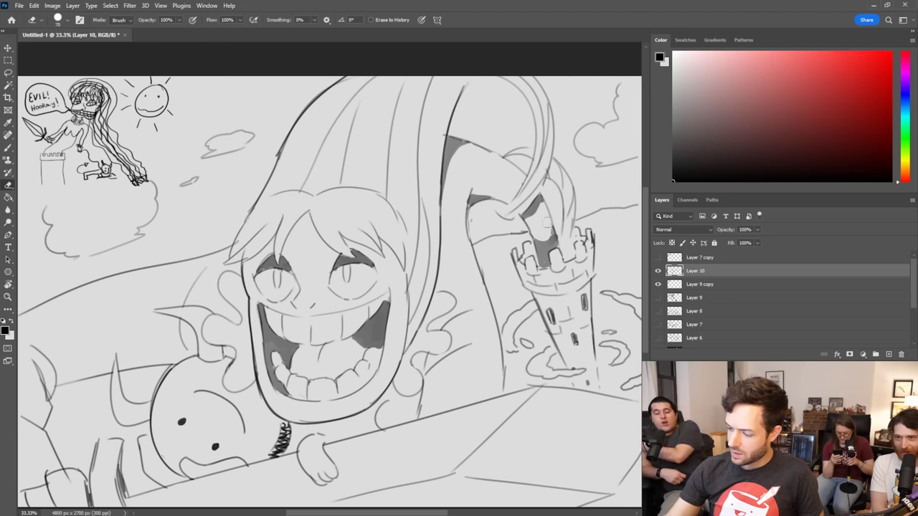
# Step: Shade the tower's interior behind the battlements dark grey, keeping the merlons and hair strands light
pyautogui.press('b')
pyautogui.moveTo(523, 264)
pyautogui.mouseDown()
pyautogui.moveTo(528, 244)
pyautogui.moveTo(538, 263)
pyautogui.moveTo(563, 241)
pyautogui.moveTo(571, 257)
pyautogui.moveTo(575, 234)
pyautogui.moveTo(571, 255)
pyautogui.mouseUp()
pyautogui.hotkey('ctrl', 'z')
pyautogui.hotkey('ctrl', 'z')
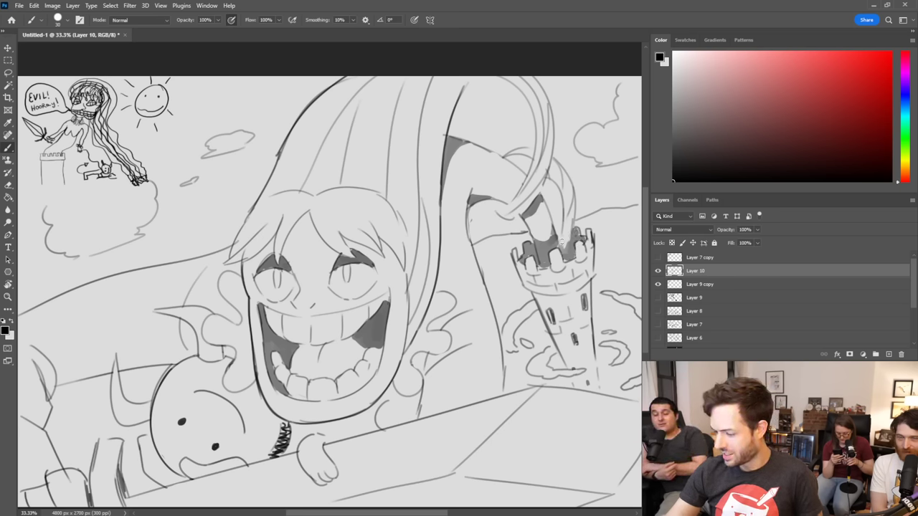
pyautogui.press('e')
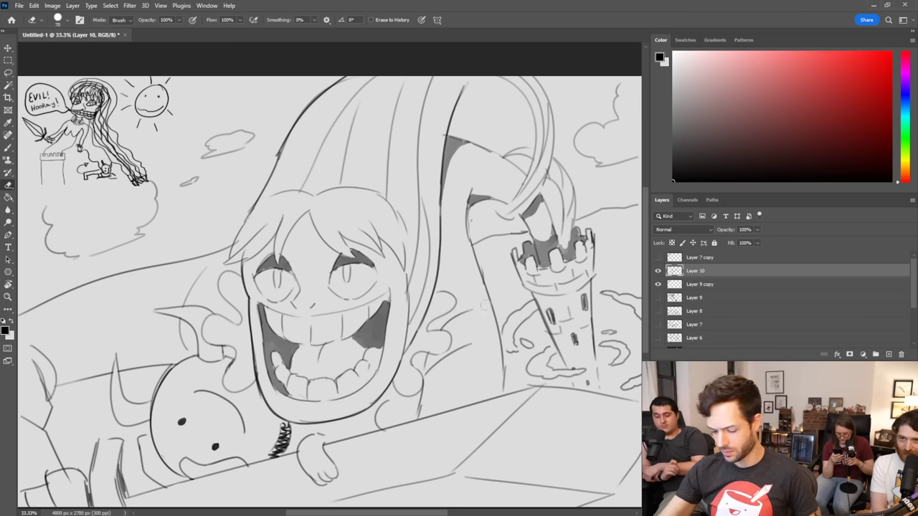
# Step: Set the brush opacity to 50% and shade the horned creature's head, body and small hand mid-grey
pyautogui.press('b')
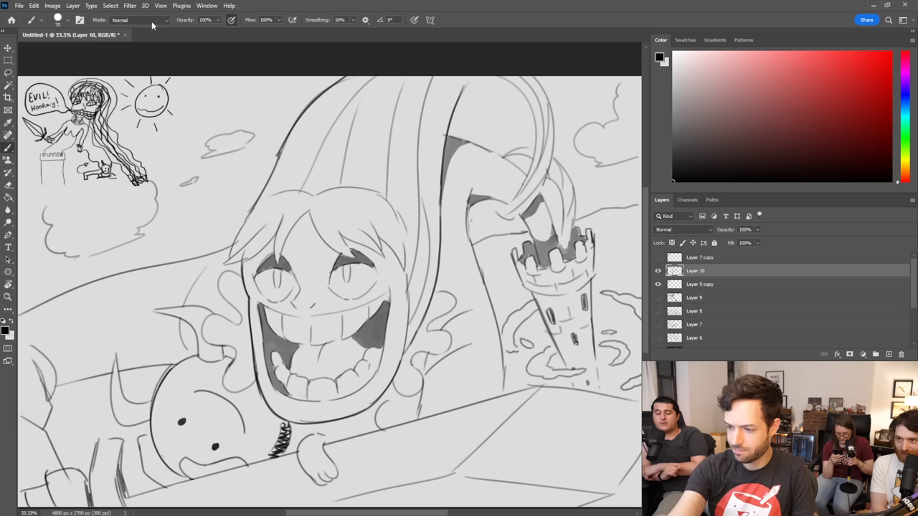
pyautogui.moveTo(191, 21); pyautogui.dragTo(164, 14)
pyautogui.moveTo(176, 470)
pyautogui.mouseDown()
pyautogui.moveTo(163, 450)
pyautogui.moveTo(174, 458)
pyautogui.moveTo(163, 405)
pyautogui.moveTo(175, 437)
pyautogui.moveTo(185, 409)
pyautogui.moveTo(184, 449)
pyautogui.moveTo(209, 458)
pyautogui.moveTo(257, 460)
pyautogui.mouseUp()
pyautogui.moveTo(192, 451)
pyautogui.mouseDown()
pyautogui.moveTo(230, 445)
pyautogui.moveTo(216, 431)
pyautogui.moveTo(272, 453)
pyautogui.moveTo(278, 423)
pyautogui.moveTo(265, 413)
pyautogui.moveTo(253, 429)
pyautogui.moveTo(205, 412)
pyautogui.moveTo(206, 425)
pyautogui.moveTo(166, 380)
pyautogui.moveTo(206, 361)
pyautogui.moveTo(215, 368)
pyautogui.moveTo(190, 391)
pyautogui.moveTo(202, 399)
pyautogui.moveTo(225, 364)
pyautogui.moveTo(218, 402)
pyautogui.moveTo(222, 385)
pyautogui.moveTo(245, 413)
pyautogui.moveTo(240, 399)
pyautogui.moveTo(256, 389)
pyautogui.mouseUp()
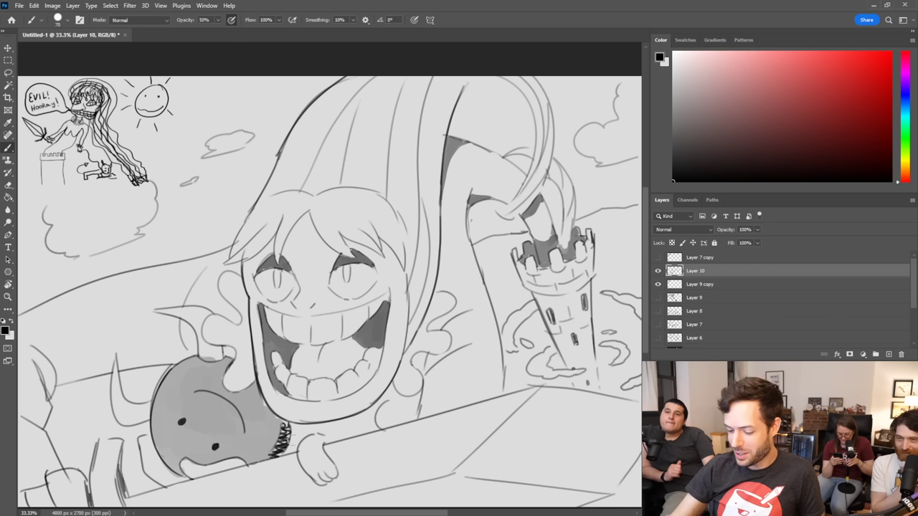
pyautogui.moveTo(287, 447)
pyautogui.mouseDown()
pyautogui.moveTo(307, 430)
pyautogui.moveTo(316, 475)
pyautogui.moveTo(328, 480)
pyautogui.moveTo(320, 449)
pyautogui.moveTo(318, 467)
pyautogui.moveTo(330, 433)
pyautogui.moveTo(368, 421)
pyautogui.moveTo(376, 432)
pyautogui.moveTo(371, 414)
pyautogui.moveTo(358, 415)
pyautogui.moveTo(387, 393)
pyautogui.moveTo(416, 412)
pyautogui.moveTo(387, 409)
pyautogui.moveTo(413, 420)
pyautogui.moveTo(402, 394)
pyautogui.moveTo(419, 403)
pyautogui.mouseUp()
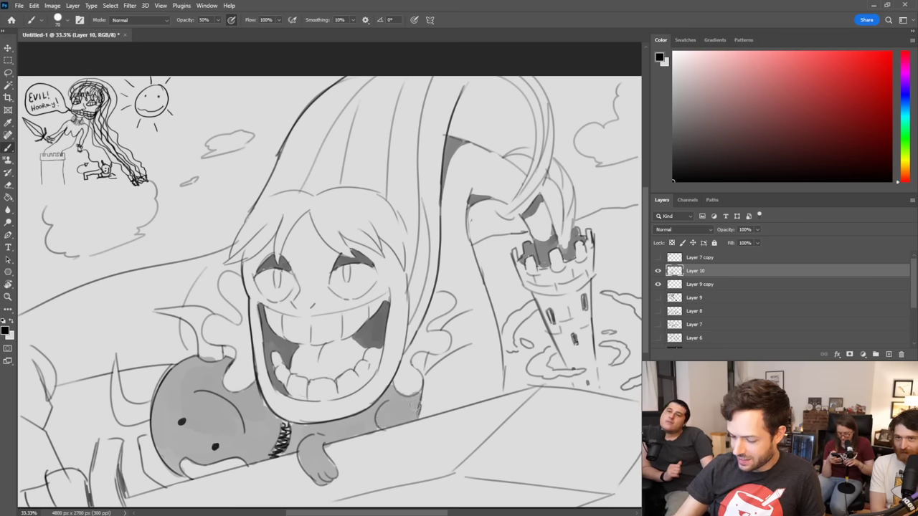
# Step: Shade the submerged part of the tower and the band beneath its battlements mid-grey, trimming the shading at the waterline
pyautogui.press('e')
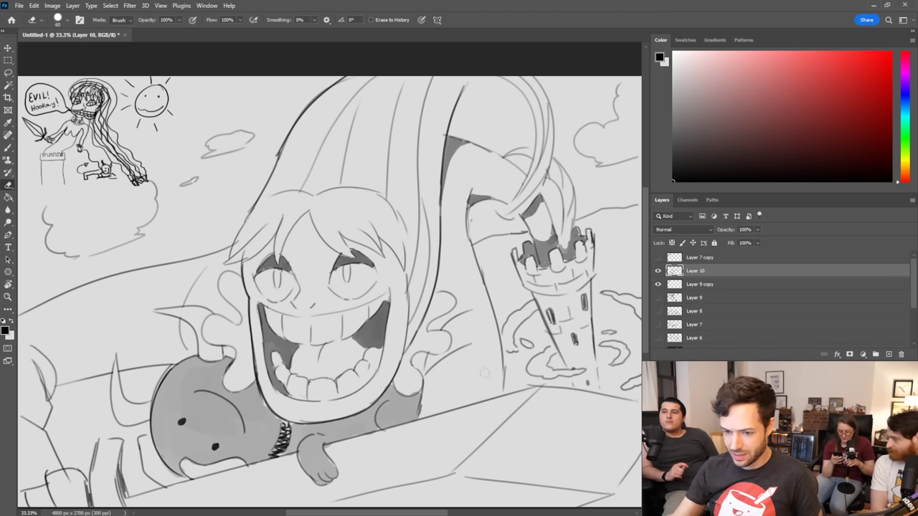
pyautogui.press('b')
pyautogui.moveTo(561, 363)
pyautogui.mouseDown()
pyautogui.moveTo(594, 358)
pyautogui.moveTo(582, 388)
pyautogui.moveTo(595, 389)
pyautogui.moveTo(581, 388)
pyautogui.mouseUp()
pyautogui.press('e')
pyautogui.moveTo(565, 359); pyautogui.dragTo(588, 356)
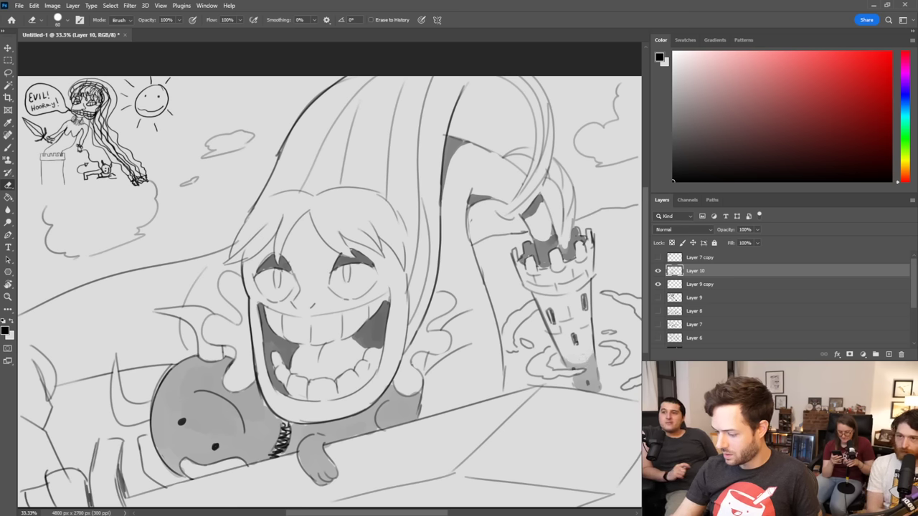
pyautogui.press('b')
pyautogui.moveTo(535, 297)
pyautogui.mouseDown()
pyautogui.moveTo(573, 298)
pyautogui.moveTo(547, 278)
pyautogui.moveTo(588, 281)
pyautogui.mouseUp()
pyautogui.press('e')
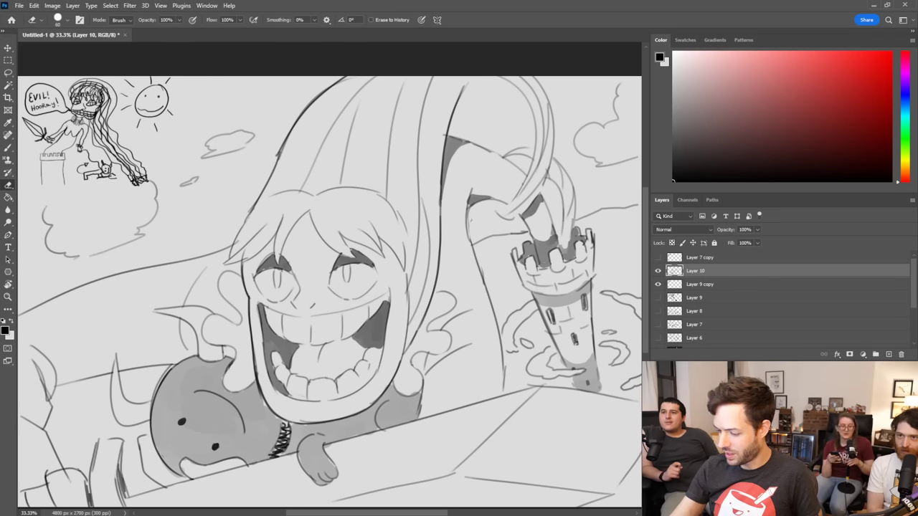
pyautogui.press('b')
pyautogui.moveTo(545, 307); pyautogui.dragTo(555, 324)
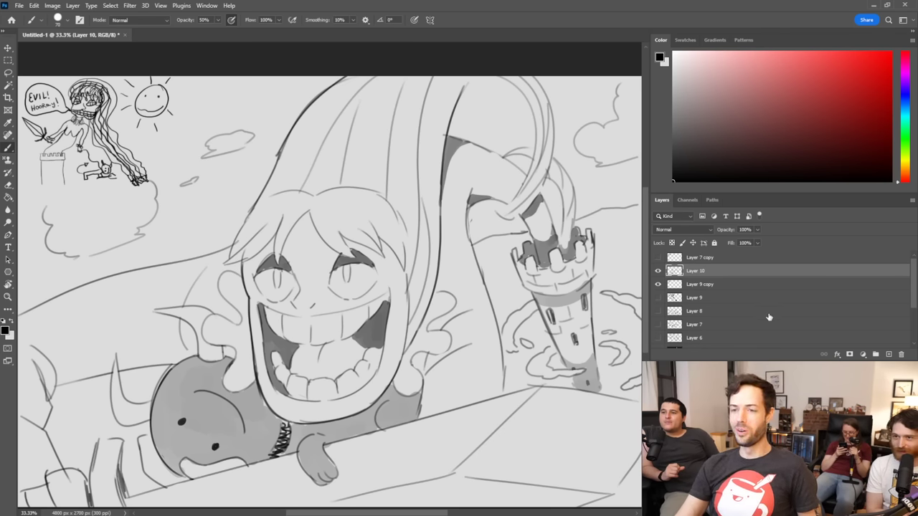
# Step: Hide the existing artwork, add a new layer above Layer 10 and set a smaller brush to 100% opacity
pyautogui.keyDown('alt'); pyautogui.click(658, 272); pyautogui.keyUp('alt')
pyautogui.click(889, 354)
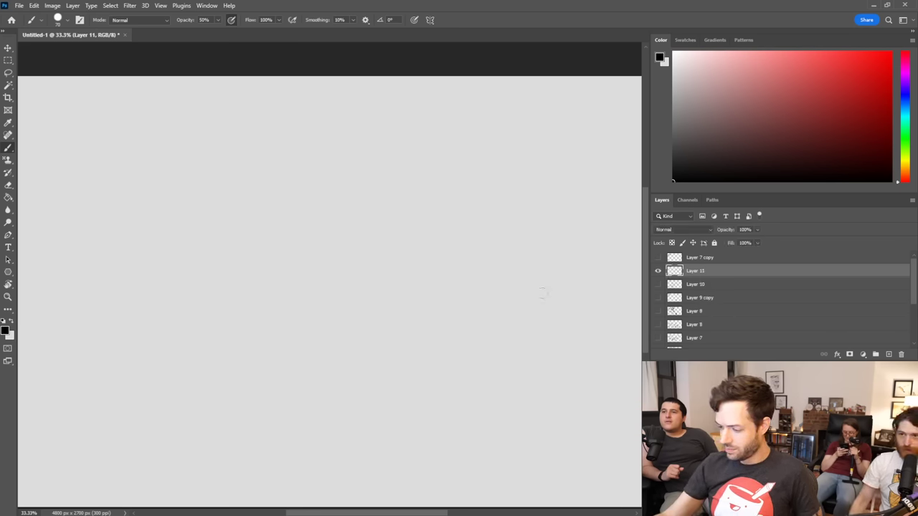
pyautogui.press('[')
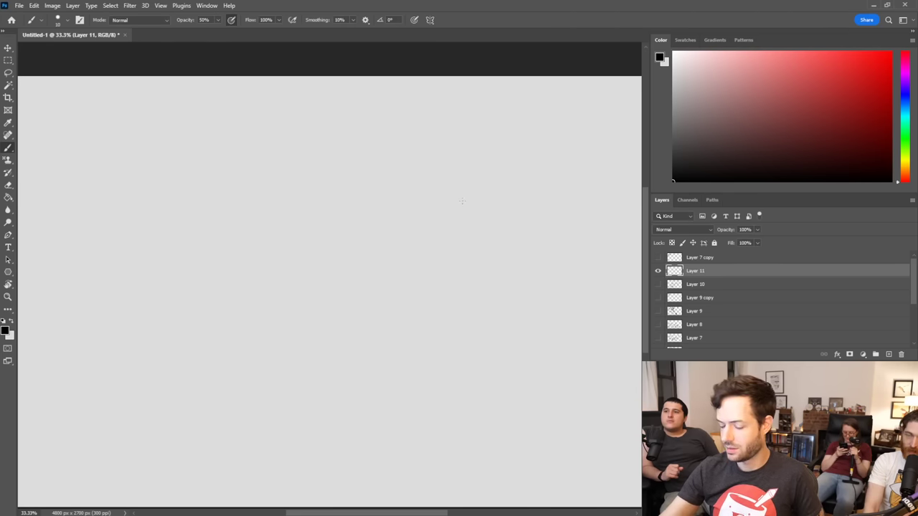
pyautogui.moveTo(482, 207)
pyautogui.mouseDown()
pyautogui.moveTo(456, 208)
pyautogui.moveTo(450, 167)
pyautogui.mouseUp()
pyautogui.hotkey('ctrl', 'z')
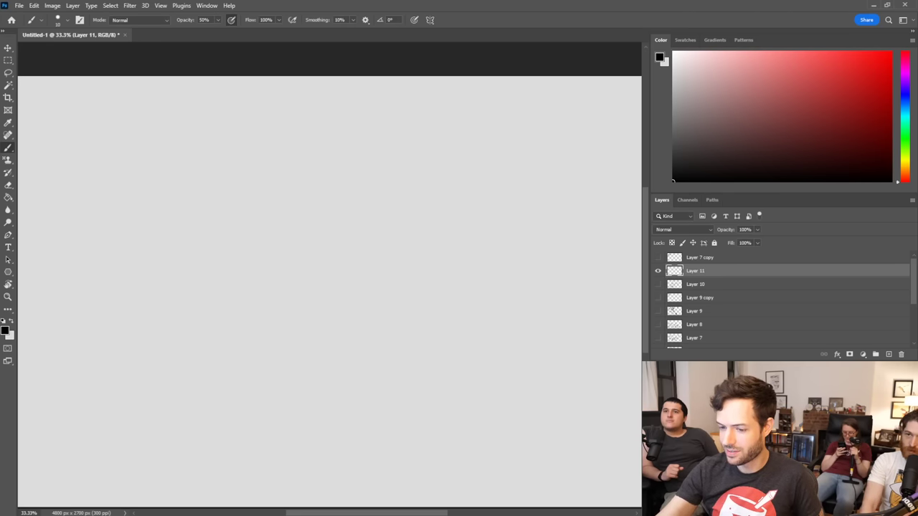
pyautogui.press('0')
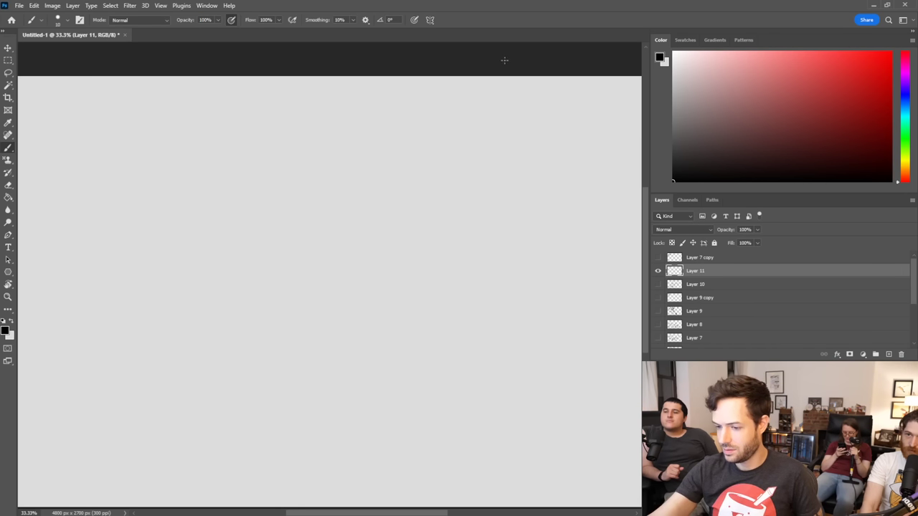
# Step: Sketch a tilted round dog head with two floppy ears, dot eyes, a nose and a muzzle
pyautogui.moveTo(510, 225)
pyautogui.mouseDown()
pyautogui.moveTo(456, 206)
pyautogui.moveTo(463, 185)
pyautogui.moveTo(538, 209)
pyautogui.moveTo(529, 170)
pyautogui.mouseUp()
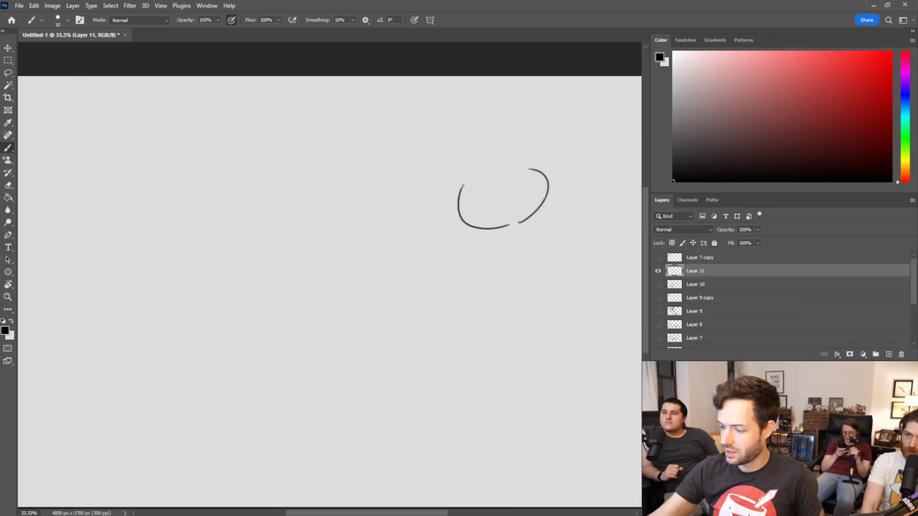
pyautogui.moveTo(444, 175); pyautogui.dragTo(460, 193)
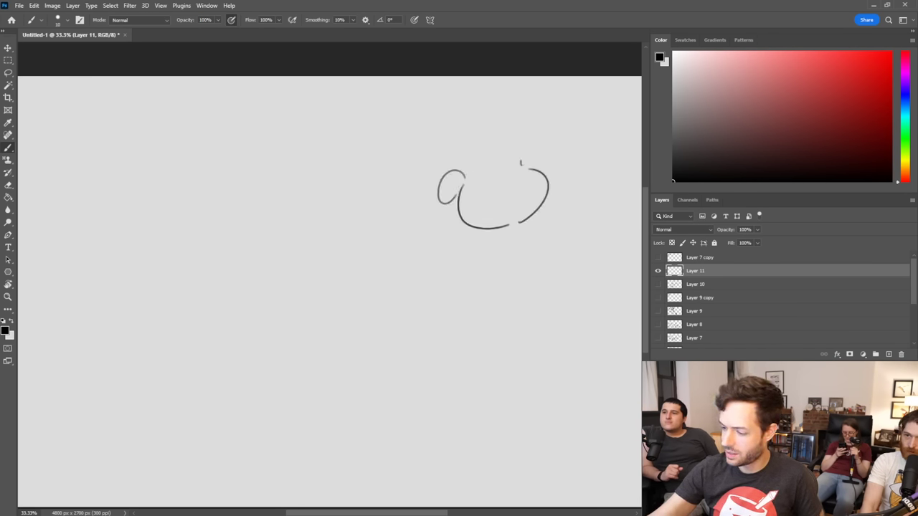
pyautogui.moveTo(521, 164)
pyautogui.mouseDown()
pyautogui.moveTo(473, 195)
pyautogui.moveTo(528, 180)
pyautogui.moveTo(499, 195)
pyautogui.moveTo(494, 220)
pyautogui.moveTo(522, 196)
pyautogui.mouseUp()
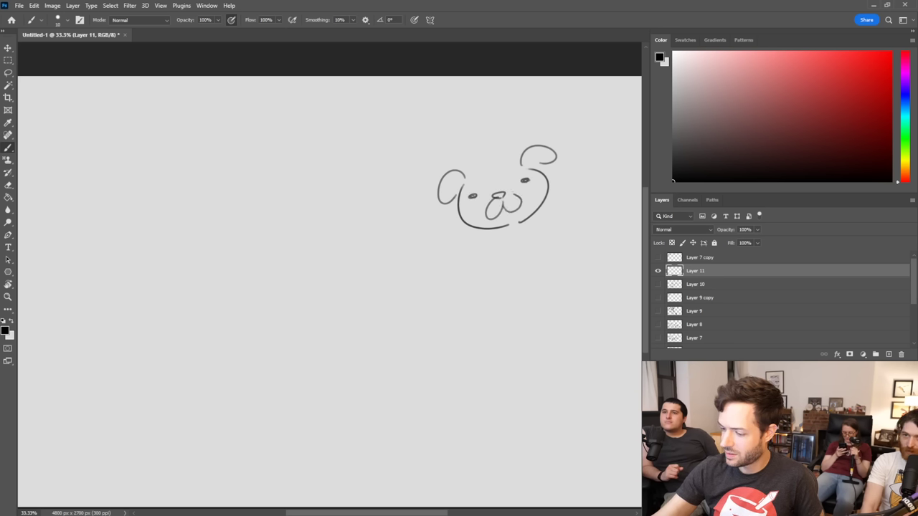
pyautogui.moveTo(482, 170); pyautogui.dragTo(520, 163)
# Step: Draw the round dog's seated body with two front legs, paws and a hind leg on each side
pyautogui.moveTo(488, 228); pyautogui.dragTo(494, 274)
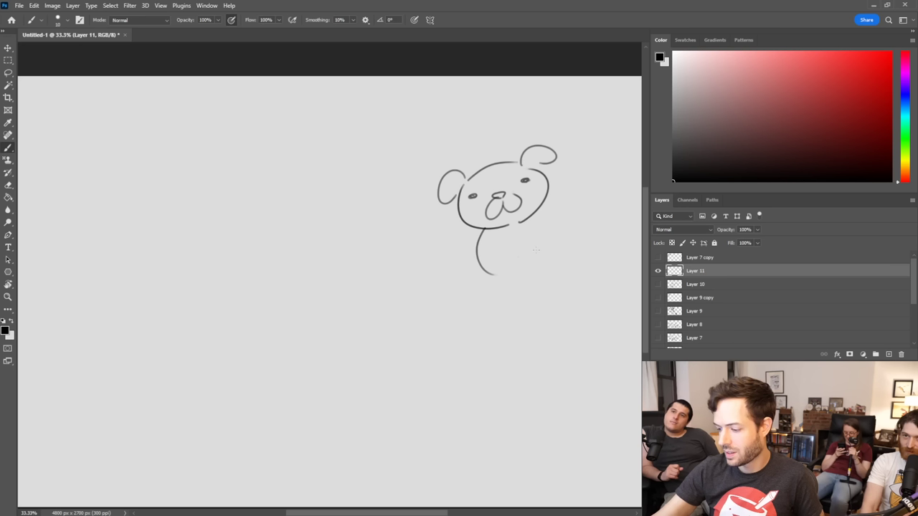
pyautogui.moveTo(552, 208); pyautogui.dragTo(565, 253)
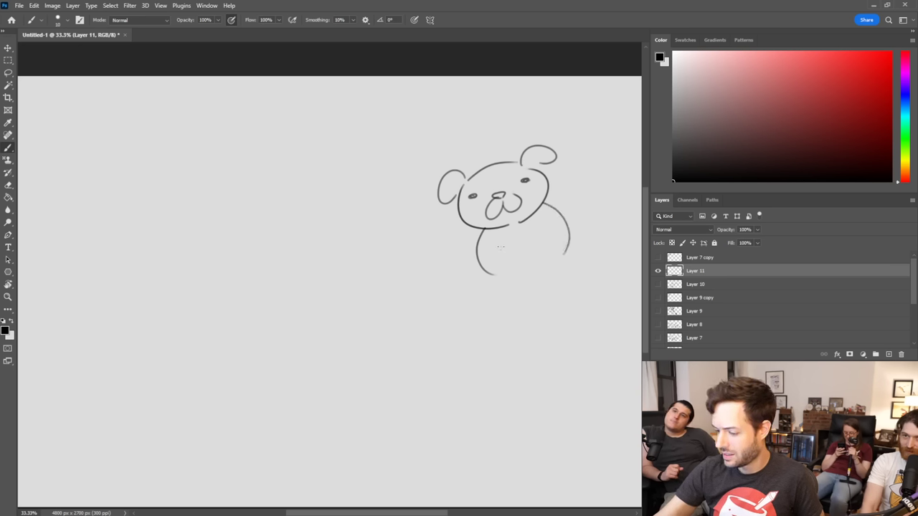
pyautogui.moveTo(500, 244)
pyautogui.mouseDown()
pyautogui.moveTo(520, 272)
pyautogui.moveTo(534, 256)
pyautogui.moveTo(542, 266)
pyautogui.moveTo(542, 238)
pyautogui.mouseUp()
pyautogui.moveTo(478, 266)
pyautogui.mouseDown()
pyautogui.moveTo(484, 286)
pyautogui.moveTo(503, 282)
pyautogui.mouseUp()
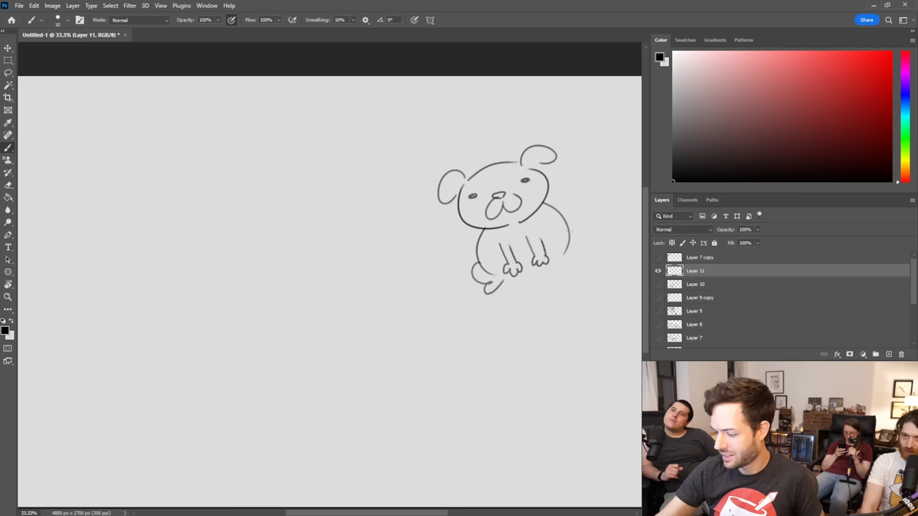
pyautogui.moveTo(581, 241)
pyautogui.mouseDown()
pyautogui.moveTo(582, 274)
pyautogui.moveTo(557, 272)
pyautogui.mouseUp()
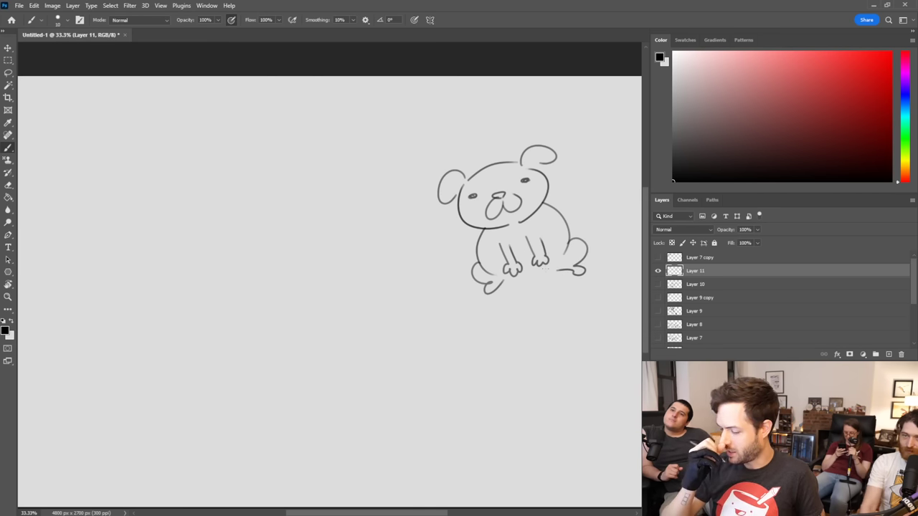
# Step: Sketch an angular dog beside the round one, with pointed ears, narrow eyes, a long snout, a sloping chest and front legs
pyautogui.moveTo(295, 224)
pyautogui.mouseDown()
pyautogui.moveTo(307, 174)
pyautogui.moveTo(312, 192)
pyautogui.moveTo(330, 194)
pyautogui.moveTo(341, 173)
pyautogui.moveTo(350, 201)
pyautogui.moveTo(342, 203)
pyautogui.moveTo(378, 224)
pyautogui.moveTo(370, 245)
pyautogui.moveTo(320, 243)
pyautogui.mouseUp()
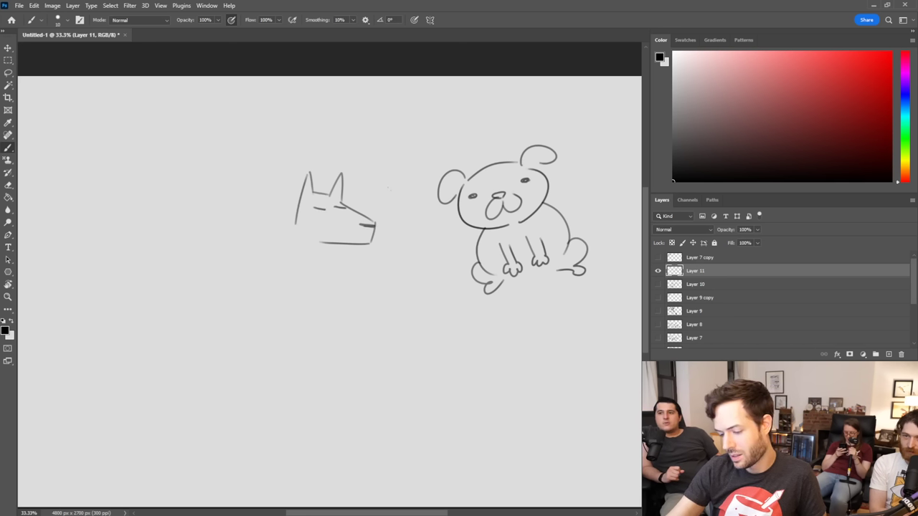
pyautogui.moveTo(328, 233); pyautogui.dragTo(344, 242)
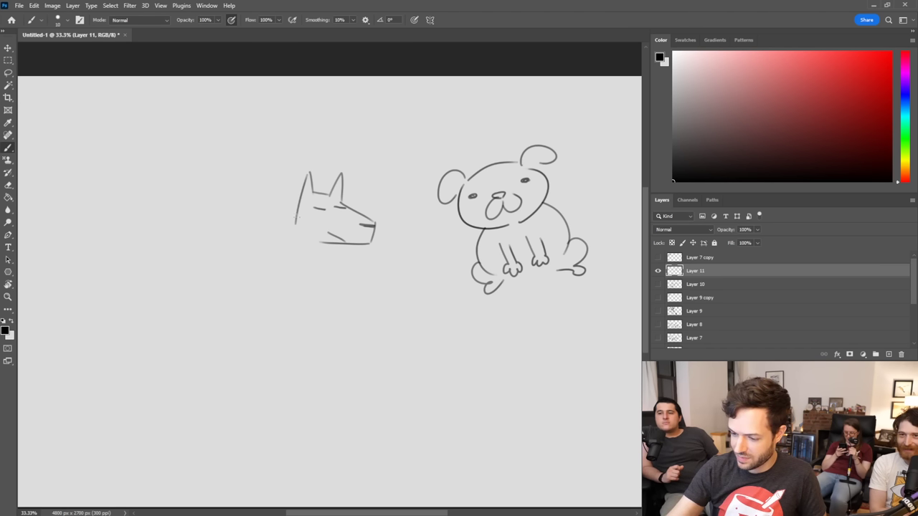
pyautogui.moveTo(296, 215)
pyautogui.mouseDown()
pyautogui.moveTo(319, 304)
pyautogui.moveTo(328, 307)
pyautogui.moveTo(335, 284)
pyautogui.moveTo(348, 310)
pyautogui.moveTo(360, 312)
pyautogui.mouseUp()
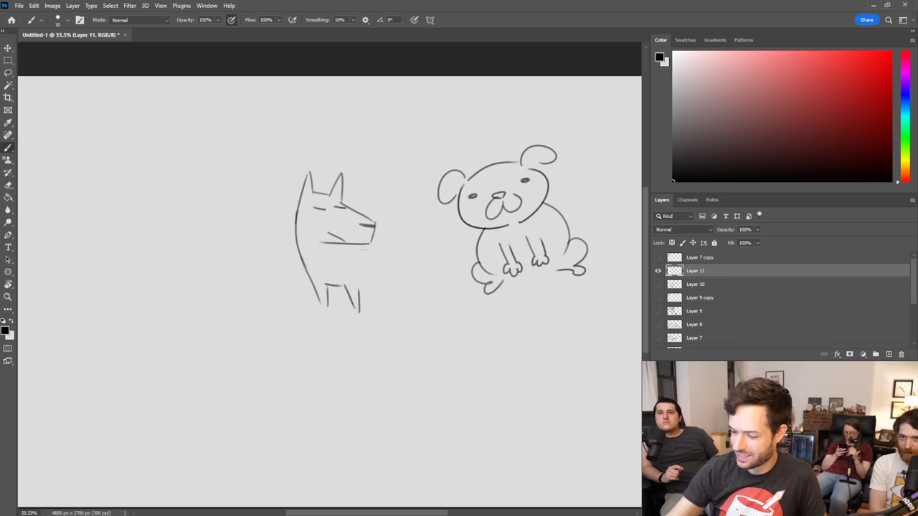
# Step: Draw the angular dog's sloping back, belly, short hind legs and curved pointed tail, reworking the back line
pyautogui.moveTo(355, 244)
pyautogui.mouseDown()
pyautogui.moveTo(416, 265)
pyautogui.moveTo(404, 259)
pyautogui.moveTo(429, 295)
pyautogui.mouseUp()
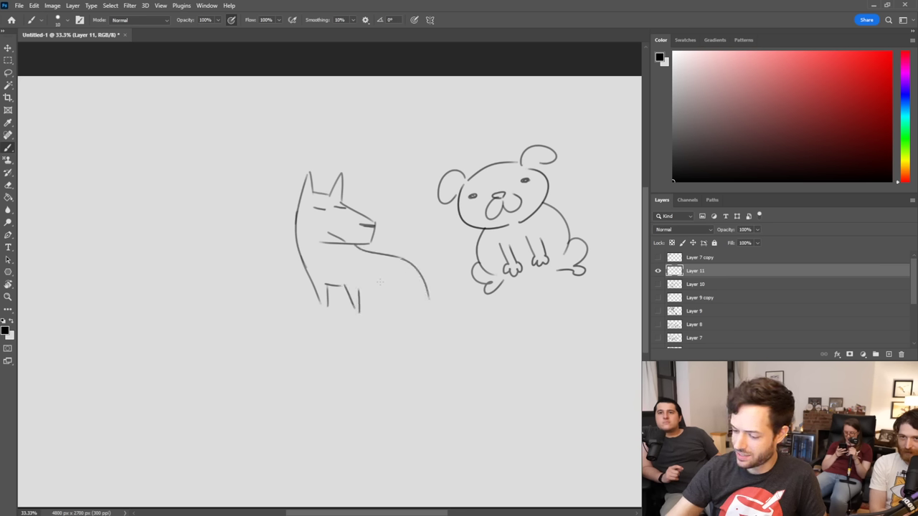
pyautogui.hotkey('ctrl', 'z')
pyautogui.moveTo(375, 253); pyautogui.dragTo(421, 289)
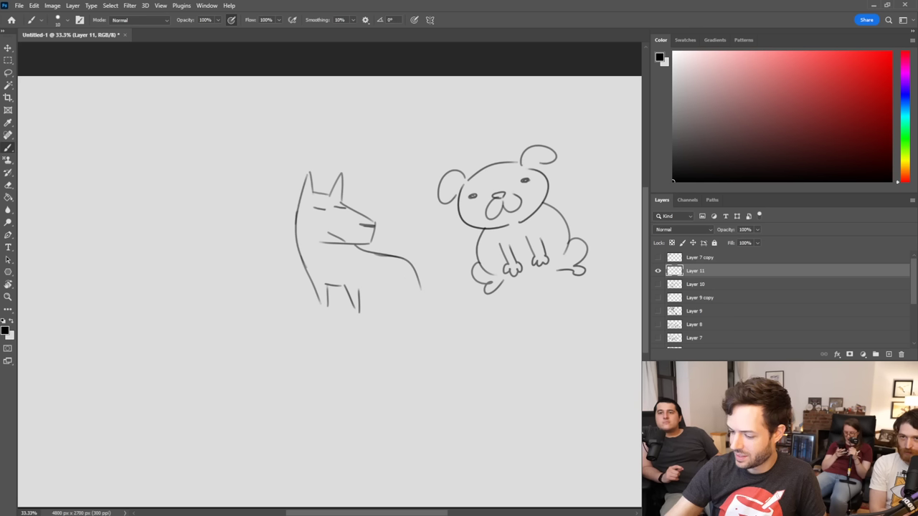
pyautogui.moveTo(360, 290)
pyautogui.mouseDown()
pyautogui.moveTo(384, 291)
pyautogui.moveTo(381, 313)
pyautogui.moveTo(390, 291)
pyautogui.moveTo(411, 318)
pyautogui.moveTo(414, 293)
pyautogui.mouseUp()
pyautogui.hotkey('ctrl', 'z')
pyautogui.hotkey('ctrl', 'z')
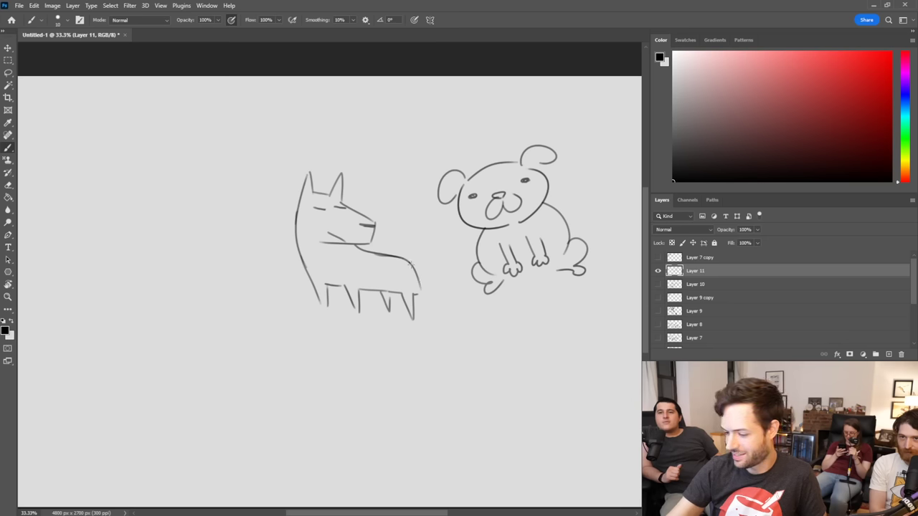
pyautogui.moveTo(410, 264)
pyautogui.mouseDown()
pyautogui.moveTo(444, 259)
pyautogui.moveTo(441, 251)
pyautogui.moveTo(426, 291)
pyautogui.mouseUp()
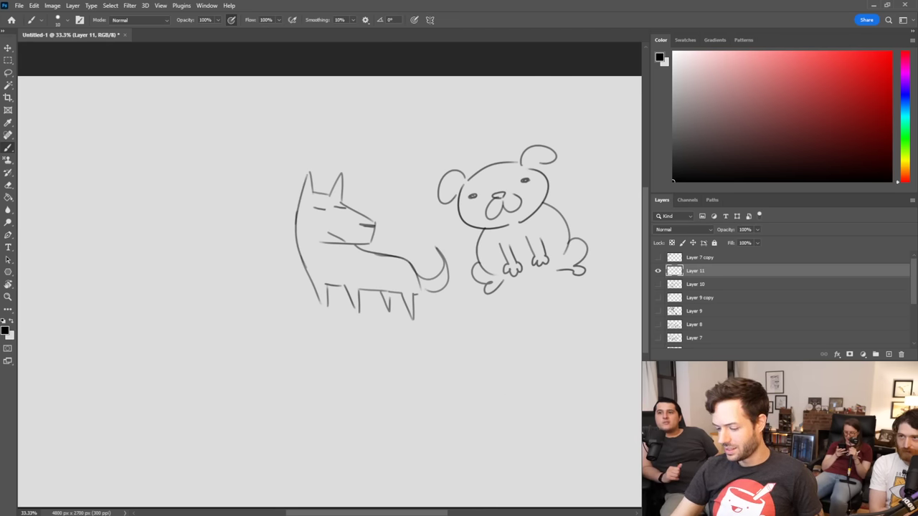
# Step: Sketch a hound's face below the round dog, with a small nose, long hanging jowls, slanted eyes and a domed brow
pyautogui.moveTo(494, 402)
pyautogui.mouseDown()
pyautogui.moveTo(458, 375)
pyautogui.moveTo(468, 363)
pyautogui.moveTo(457, 424)
pyautogui.mouseUp()
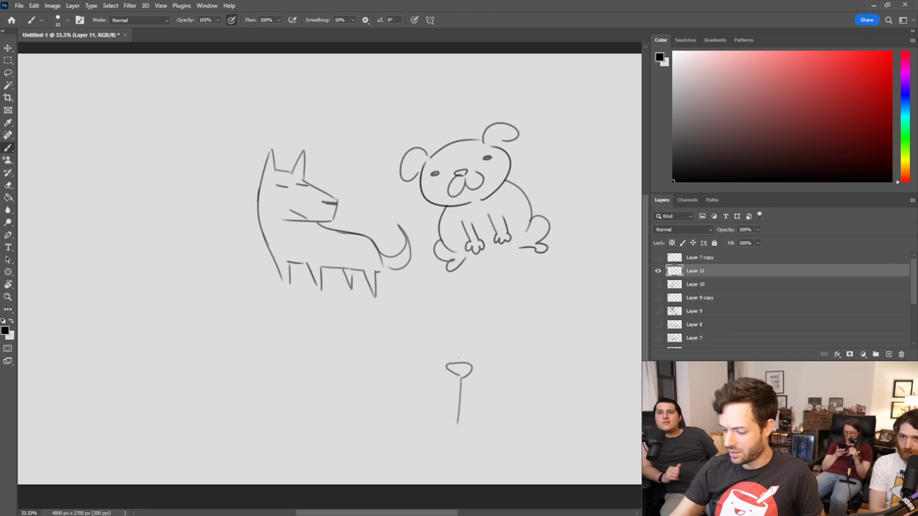
pyautogui.moveTo(458, 358)
pyautogui.mouseDown()
pyautogui.moveTo(435, 366)
pyautogui.moveTo(435, 434)
pyautogui.moveTo(455, 420)
pyautogui.mouseUp()
pyautogui.moveTo(470, 363)
pyautogui.mouseDown()
pyautogui.moveTo(490, 422)
pyautogui.moveTo(471, 433)
pyautogui.mouseUp()
pyautogui.hotkey('ctrl', 'z')
pyautogui.moveTo(462, 363)
pyautogui.mouseDown()
pyautogui.moveTo(489, 390)
pyautogui.moveTo(480, 443)
pyautogui.moveTo(460, 444)
pyautogui.mouseUp()
pyautogui.moveTo(437, 353); pyautogui.dragTo(427, 360)
pyautogui.moveTo(479, 349)
pyautogui.mouseDown()
pyautogui.moveTo(489, 355)
pyautogui.moveTo(418, 356)
pyautogui.mouseUp()
pyautogui.moveTo(466, 332); pyautogui.dragTo(496, 350)
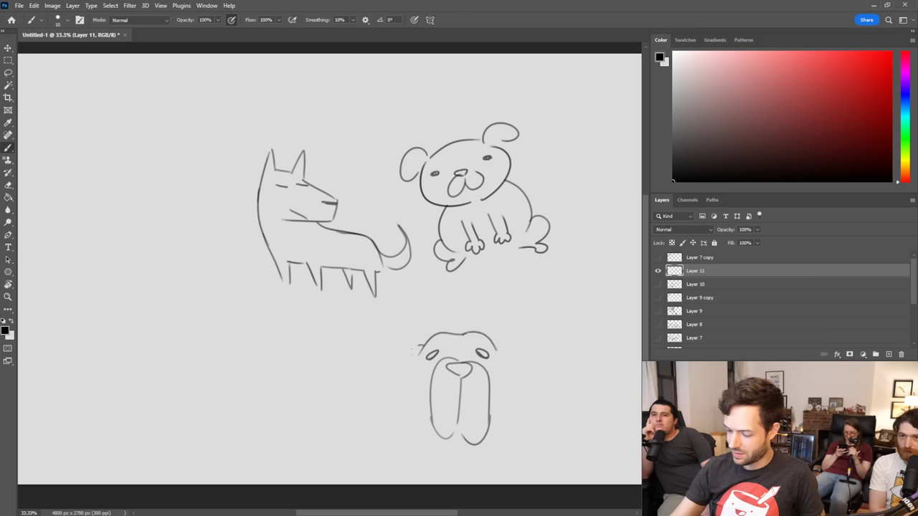
# Step: Add long drooping ears, a small tongue, cheek lines and shoulder lines to the hound
pyautogui.moveTo(418, 345); pyautogui.dragTo(394, 428)
pyautogui.moveTo(495, 349); pyautogui.dragTo(519, 421)
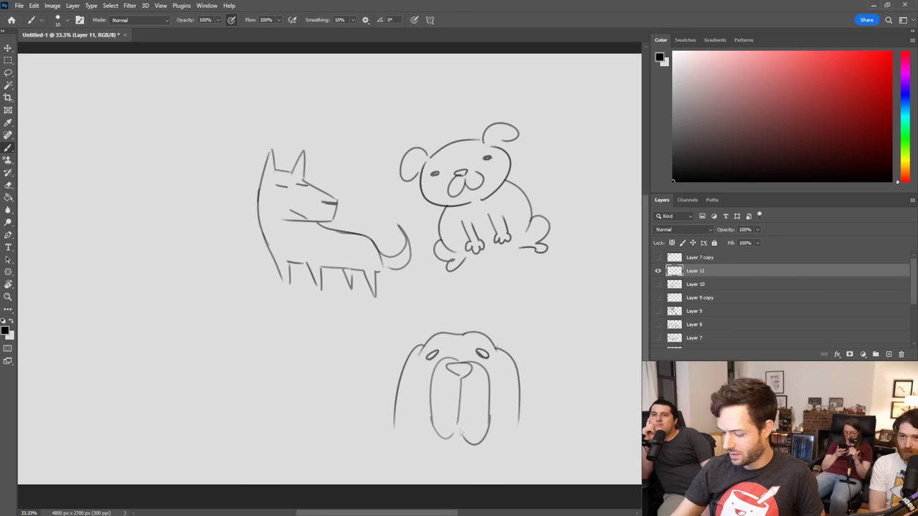
pyautogui.moveTo(452, 430)
pyautogui.mouseDown()
pyautogui.moveTo(465, 451)
pyautogui.moveTo(456, 427)
pyautogui.mouseUp()
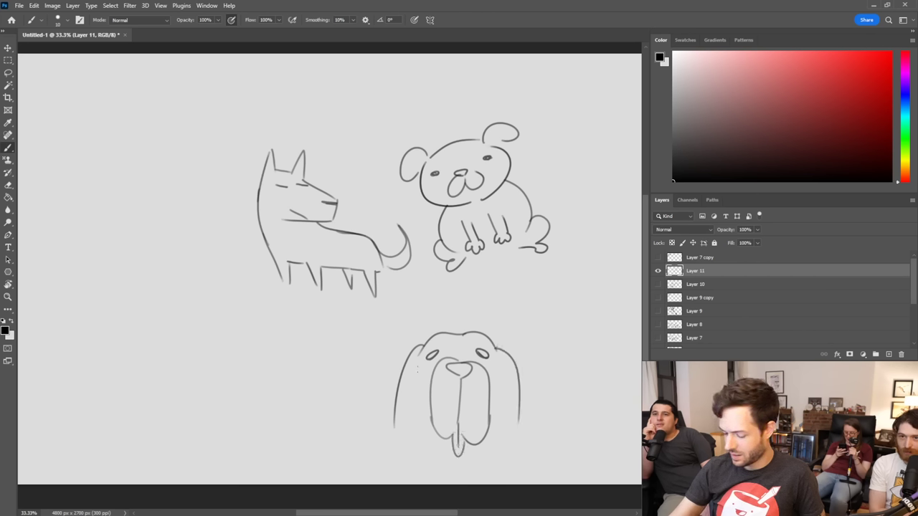
pyautogui.moveTo(418, 368); pyautogui.dragTo(429, 425)
pyautogui.moveTo(491, 429); pyautogui.dragTo(497, 379)
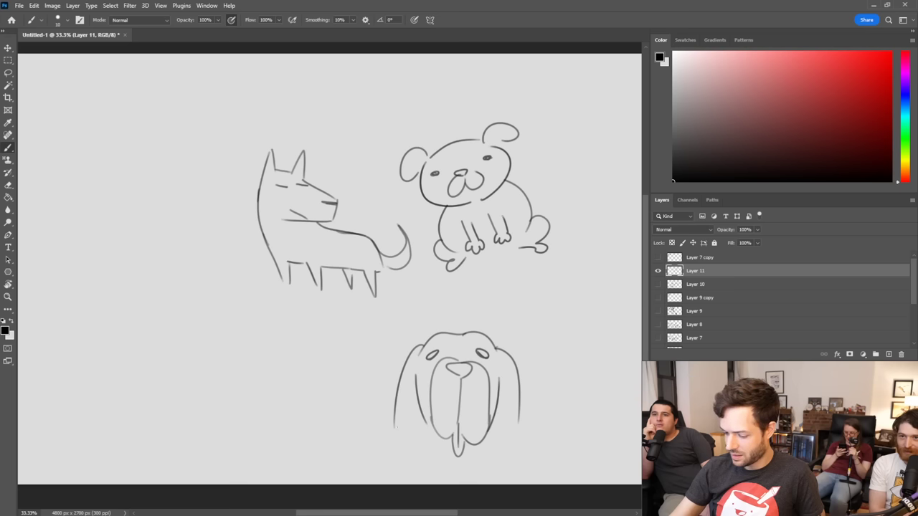
pyautogui.moveTo(394, 412)
pyautogui.mouseDown()
pyautogui.moveTo(406, 474)
pyautogui.moveTo(419, 433)
pyautogui.mouseUp()
pyautogui.moveTo(518, 408)
pyautogui.mouseDown()
pyautogui.moveTo(513, 465)
pyautogui.moveTo(493, 441)
pyautogui.mouseUp()
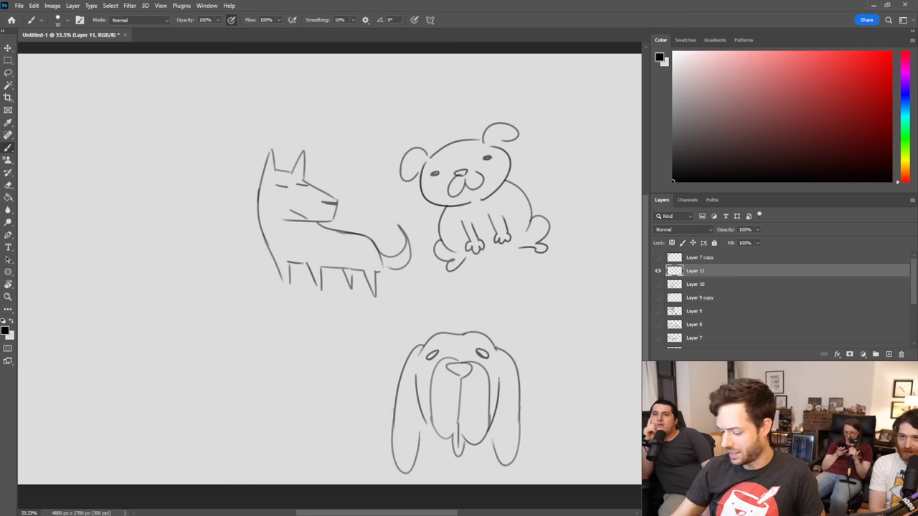
pyautogui.moveTo(415, 464); pyautogui.dragTo(413, 485)
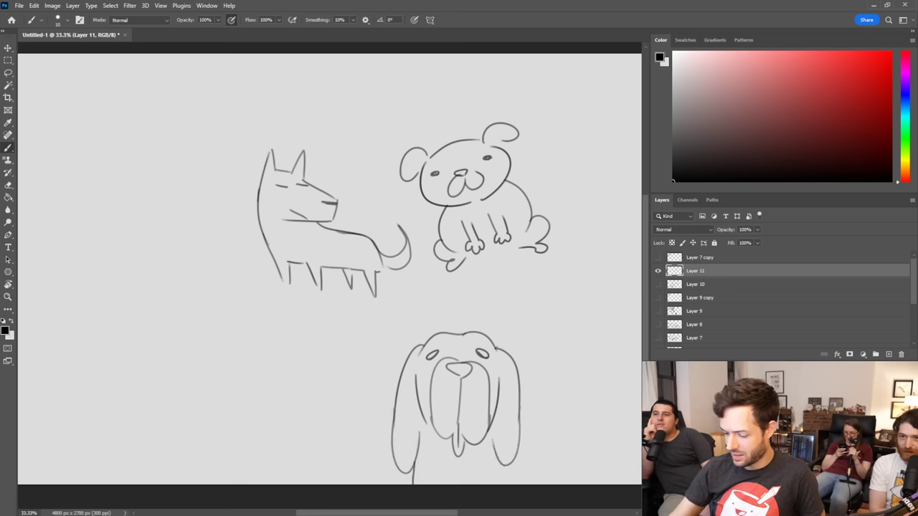
pyautogui.moveTo(503, 465); pyautogui.dragTo(507, 482)
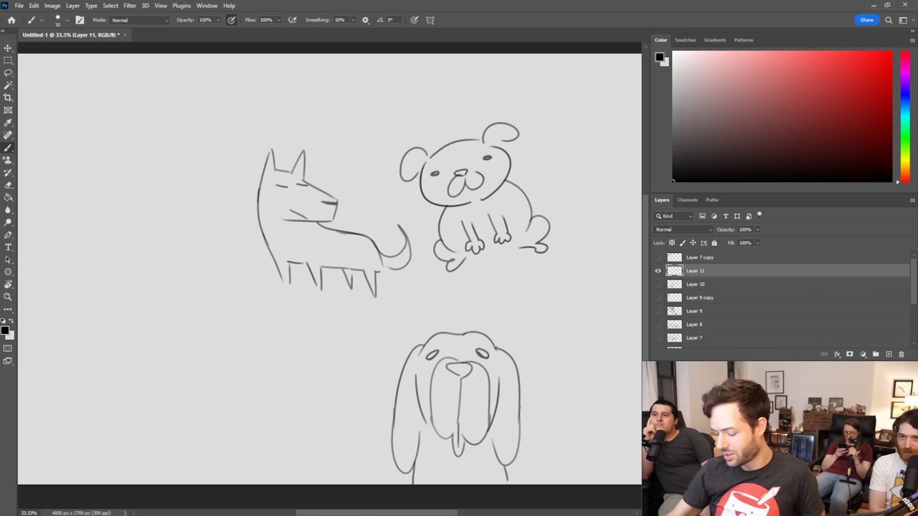
# Step: Sketch a large oval dog body below the angular dog, with tiny eyes, nose and mouth at its centre
pyautogui.moveTo(520, 400); pyautogui.dragTo(576, 403)
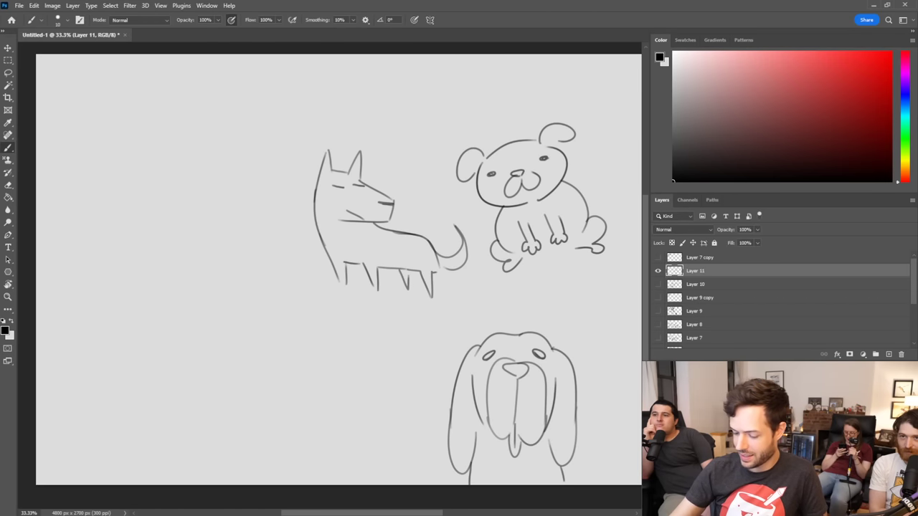
pyautogui.moveTo(354, 409)
pyautogui.mouseDown()
pyautogui.moveTo(291, 363)
pyautogui.moveTo(383, 350)
pyautogui.moveTo(286, 391)
pyautogui.moveTo(360, 328)
pyautogui.moveTo(401, 400)
pyautogui.moveTo(381, 412)
pyautogui.mouseUp()
pyautogui.hotkey('ctrl', 'z')
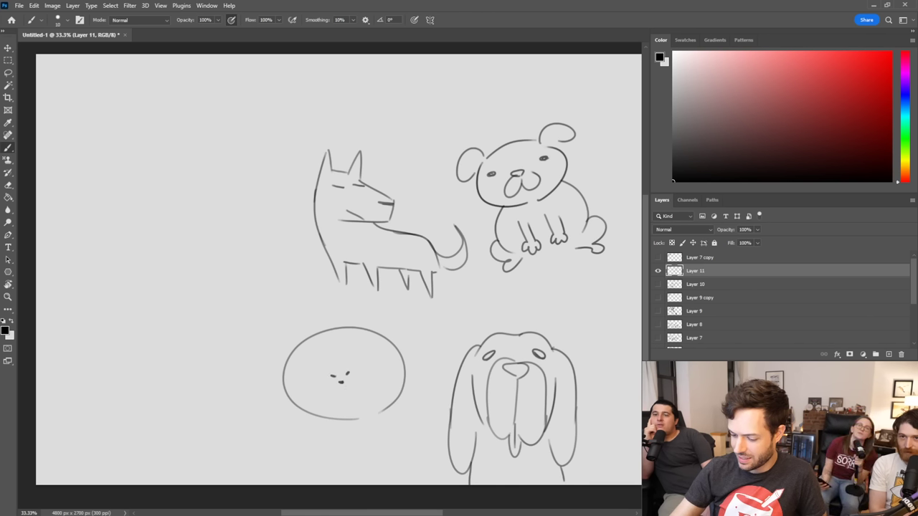
pyautogui.moveTo(342, 383)
pyautogui.mouseDown()
pyautogui.moveTo(338, 395)
pyautogui.moveTo(347, 393)
pyautogui.mouseUp()
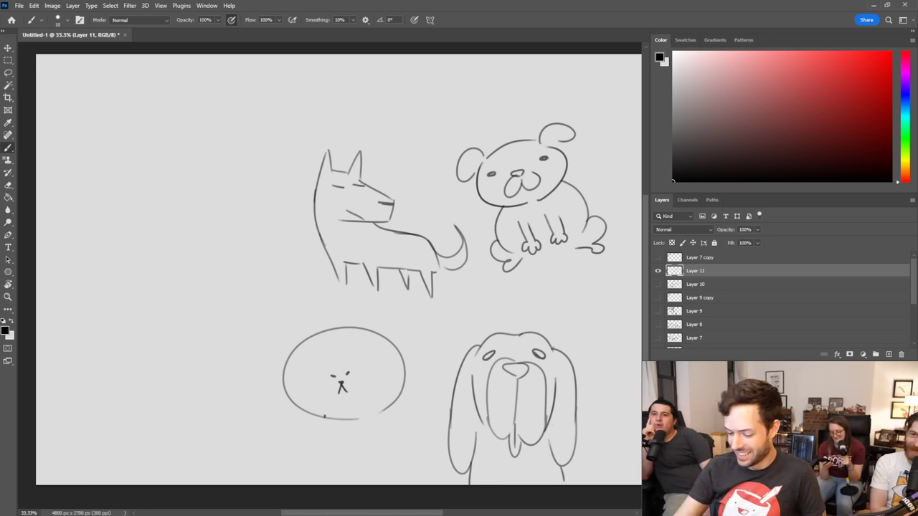
# Step: Add tiny front paws, hind feet, a round tail and small pointed ears to the oval dog
pyautogui.moveTo(324, 416); pyautogui.dragTo(386, 411)
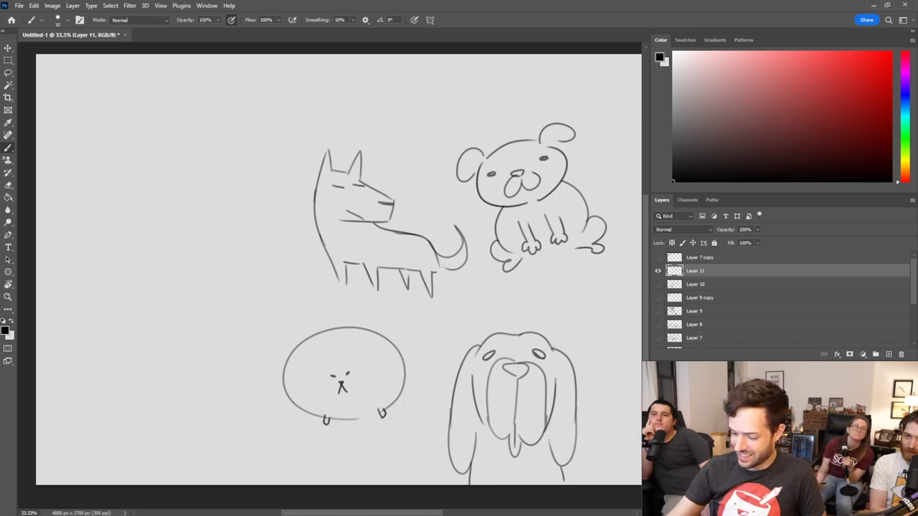
pyautogui.moveTo(366, 329)
pyautogui.mouseDown()
pyautogui.moveTo(390, 323)
pyautogui.moveTo(394, 337)
pyautogui.mouseUp()
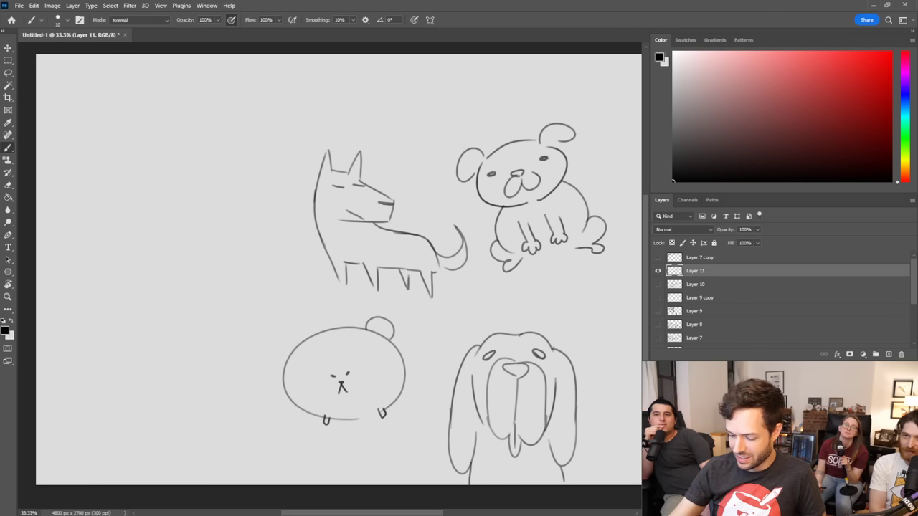
pyautogui.moveTo(312, 416); pyautogui.dragTo(316, 416)
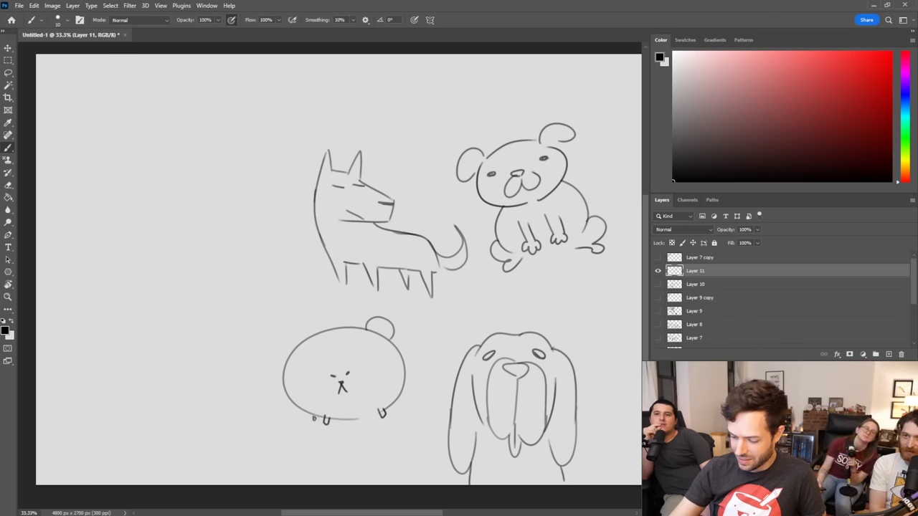
pyautogui.moveTo(391, 406); pyautogui.dragTo(394, 413)
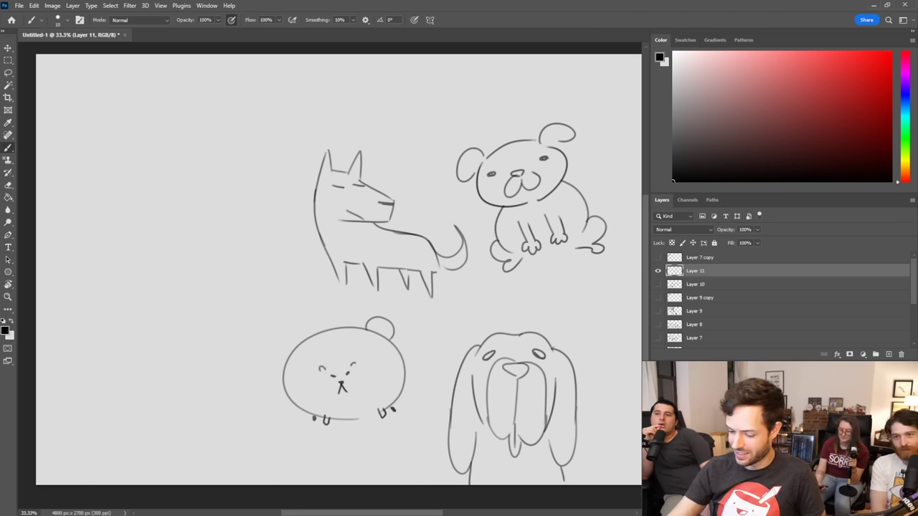
pyautogui.hotkey('ctrl', 'z')
pyautogui.hotkey('ctrl', 'z')
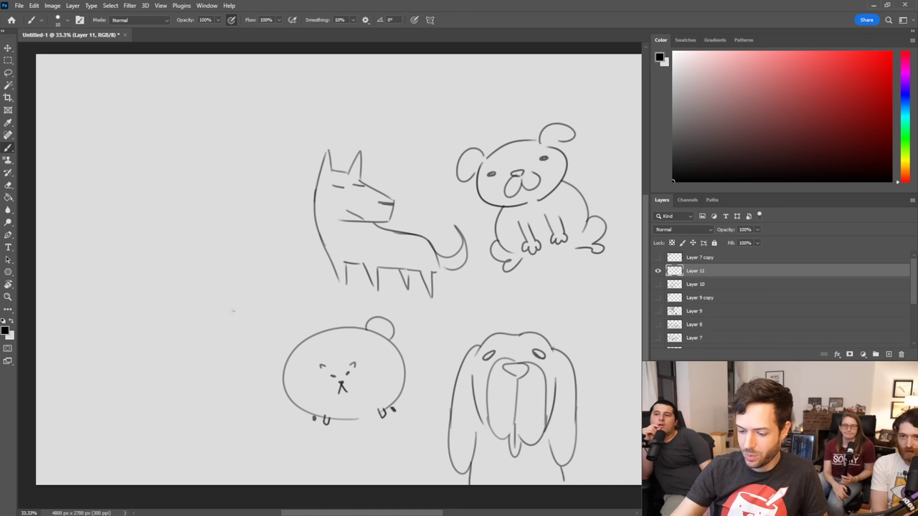
# Step: Draw a long sausage-shaped dog with a black nose, closed eyes, a hanging ear, stubby legs and a curved tail
pyautogui.moveTo(232, 311)
pyautogui.mouseDown()
pyautogui.moveTo(132, 295)
pyautogui.moveTo(208, 284)
pyautogui.moveTo(264, 289)
pyautogui.moveTo(277, 300)
pyautogui.moveTo(235, 310)
pyautogui.mouseUp()
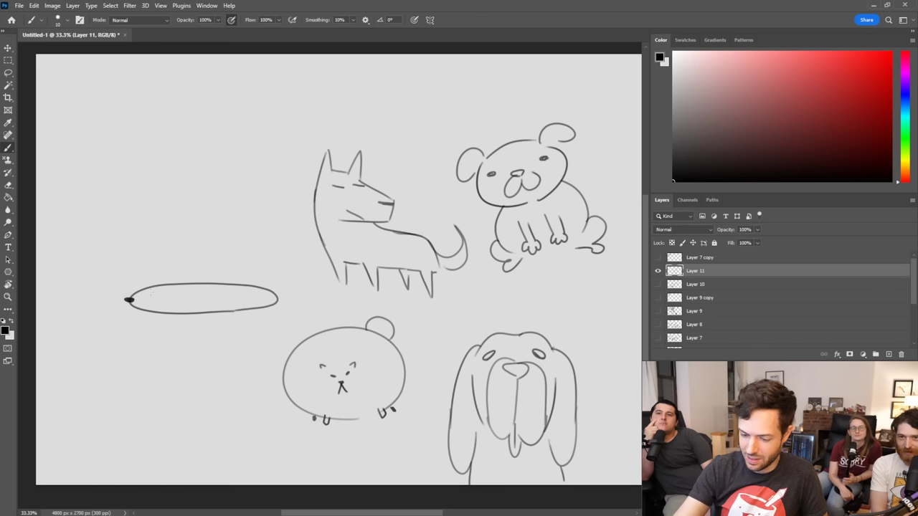
pyautogui.moveTo(151, 292)
pyautogui.mouseDown()
pyautogui.moveTo(182, 288)
pyautogui.moveTo(191, 306)
pyautogui.moveTo(186, 288)
pyautogui.moveTo(191, 323)
pyautogui.mouseUp()
pyautogui.moveTo(243, 309)
pyautogui.mouseDown()
pyautogui.moveTo(244, 318)
pyautogui.moveTo(255, 317)
pyautogui.moveTo(283, 279)
pyautogui.moveTo(287, 297)
pyautogui.mouseUp()
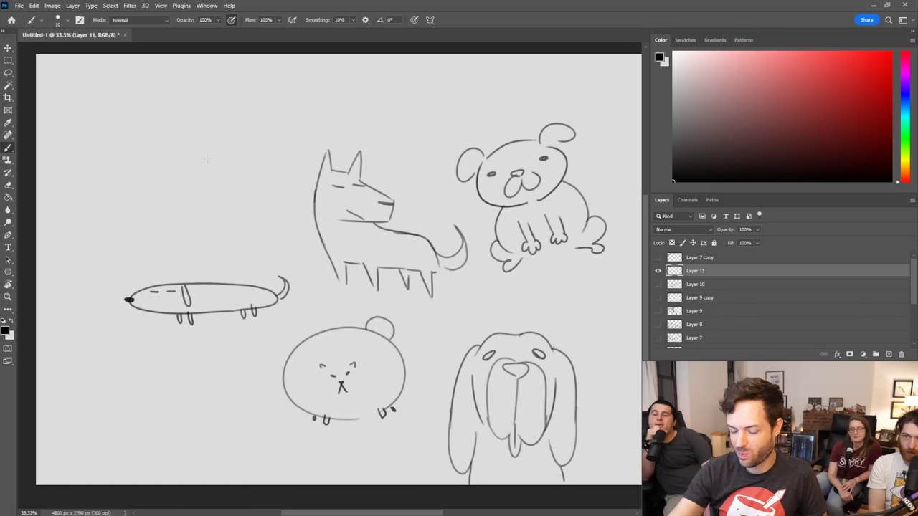
# Step: Sketch a round dog head above the sausage-shaped dog, with a long pointed snout, dot eyes and two pointed ears
pyautogui.moveTo(195, 151)
pyautogui.mouseDown()
pyautogui.moveTo(235, 165)
pyautogui.moveTo(236, 177)
pyautogui.moveTo(185, 182)
pyautogui.moveTo(233, 168)
pyautogui.mouseUp()
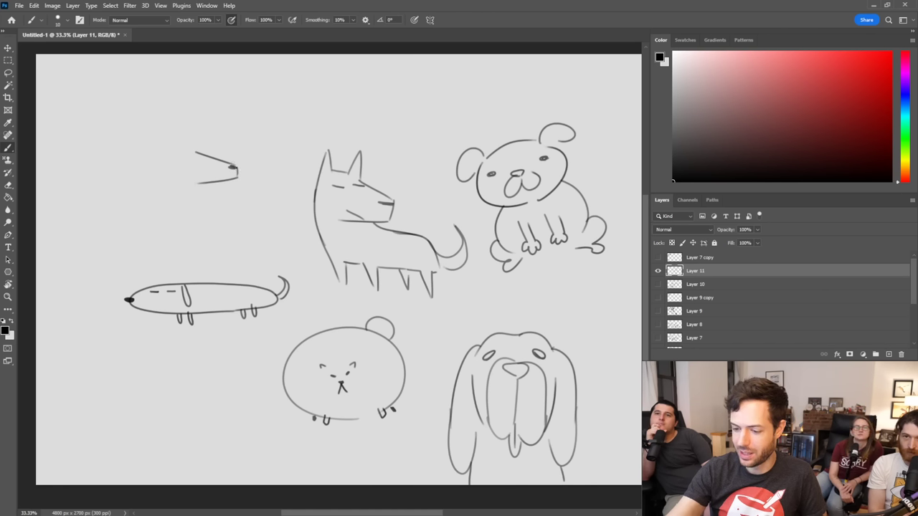
pyautogui.click(196, 153)
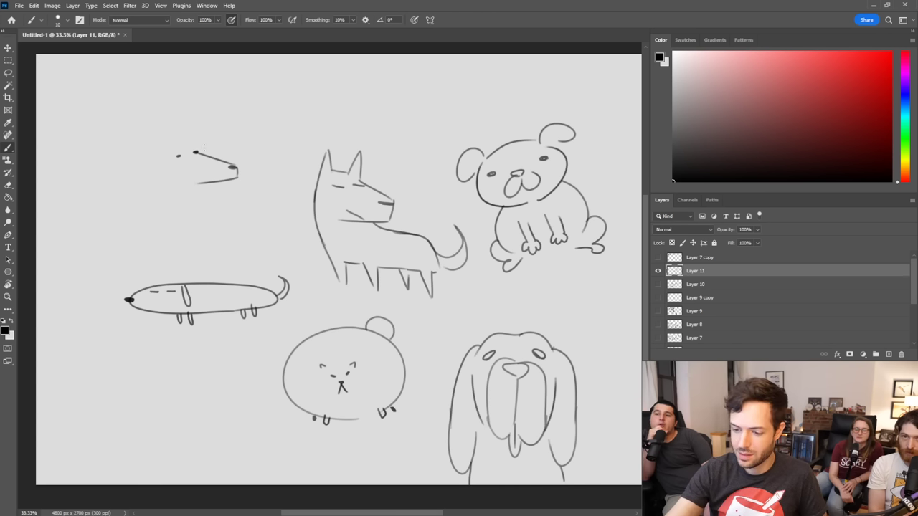
pyautogui.moveTo(208, 185)
pyautogui.mouseDown()
pyautogui.moveTo(151, 138)
pyautogui.moveTo(210, 144)
pyautogui.mouseUp()
pyautogui.moveTo(140, 126)
pyautogui.mouseDown()
pyautogui.moveTo(157, 139)
pyautogui.moveTo(146, 149)
pyautogui.moveTo(208, 142)
pyautogui.mouseUp()
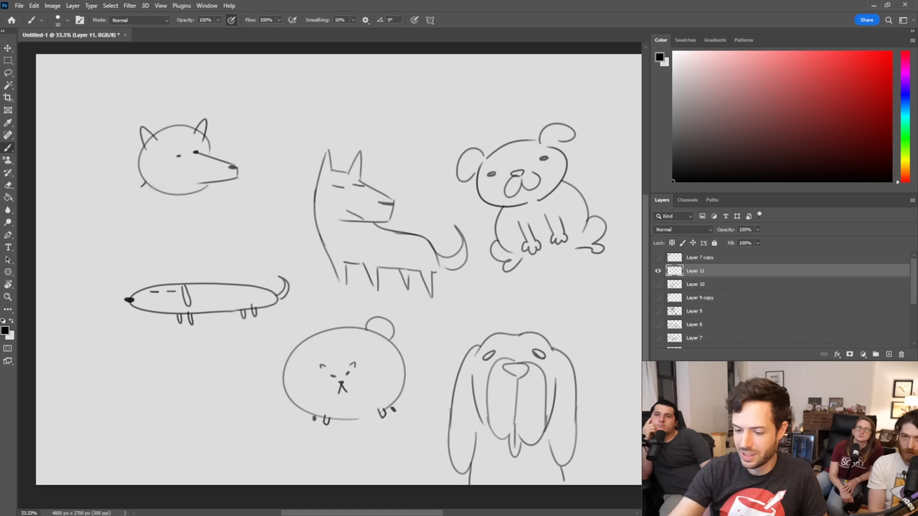
# Step: Draw the long-snouted dog's thin neck, small oval body and four skinny legs with round paws
pyautogui.moveTo(145, 189)
pyautogui.mouseDown()
pyautogui.moveTo(155, 194)
pyautogui.moveTo(80, 219)
pyautogui.moveTo(141, 199)
pyautogui.moveTo(147, 237)
pyautogui.moveTo(161, 242)
pyautogui.mouseUp()
pyautogui.moveTo(119, 217)
pyautogui.mouseDown()
pyautogui.moveTo(122, 248)
pyautogui.moveTo(133, 252)
pyautogui.mouseUp()
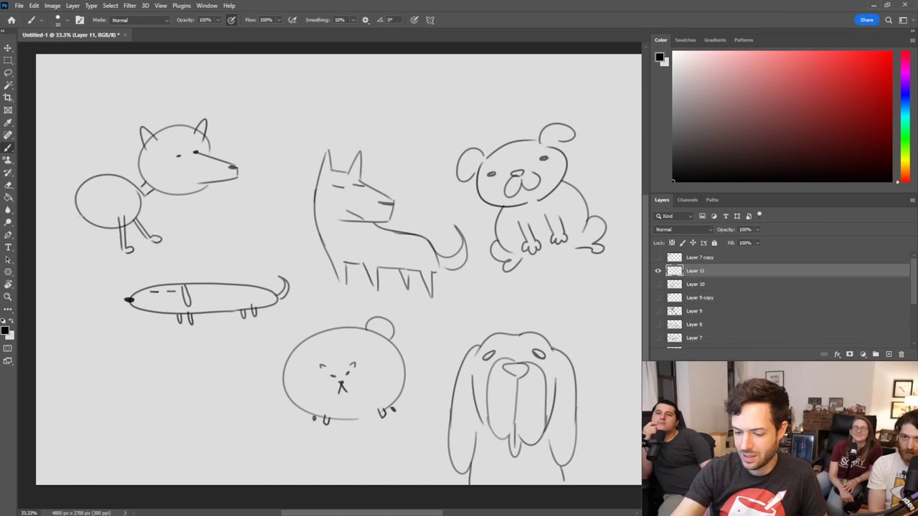
pyautogui.moveTo(84, 214)
pyautogui.mouseDown()
pyautogui.moveTo(71, 236)
pyautogui.moveTo(80, 244)
pyautogui.moveTo(71, 208)
pyautogui.moveTo(59, 217)
pyautogui.mouseUp()
pyautogui.moveTo(79, 211); pyautogui.dragTo(58, 228)
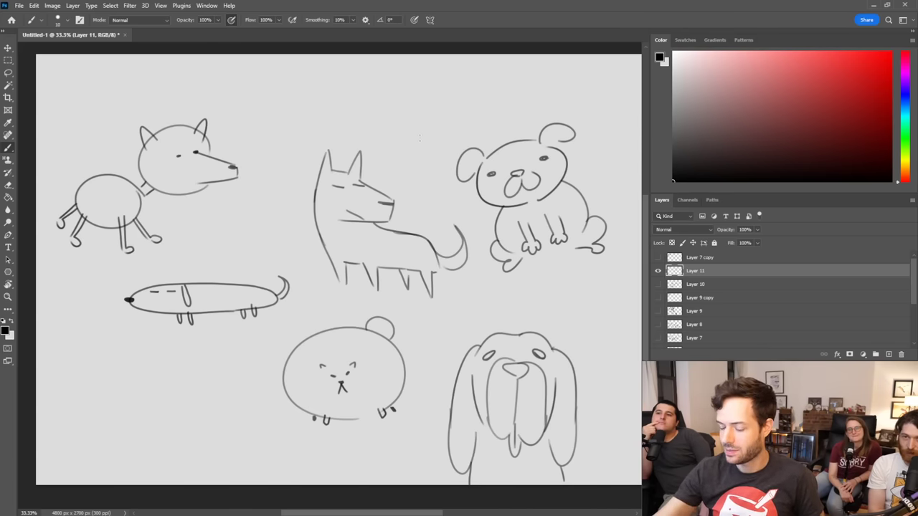
# Step: Draw two wide ringed eyes with dot pupils and an oval nose above the angular dog
pyautogui.moveTo(378, 119)
pyautogui.mouseDown()
pyautogui.moveTo(413, 115)
pyautogui.moveTo(430, 101)
pyautogui.moveTo(462, 109)
pyautogui.moveTo(406, 122)
pyautogui.moveTo(399, 100)
pyautogui.moveTo(398, 113)
pyautogui.moveTo(453, 116)
pyautogui.moveTo(446, 96)
pyautogui.mouseUp()
pyautogui.moveTo(445, 104); pyautogui.dragTo(447, 107)
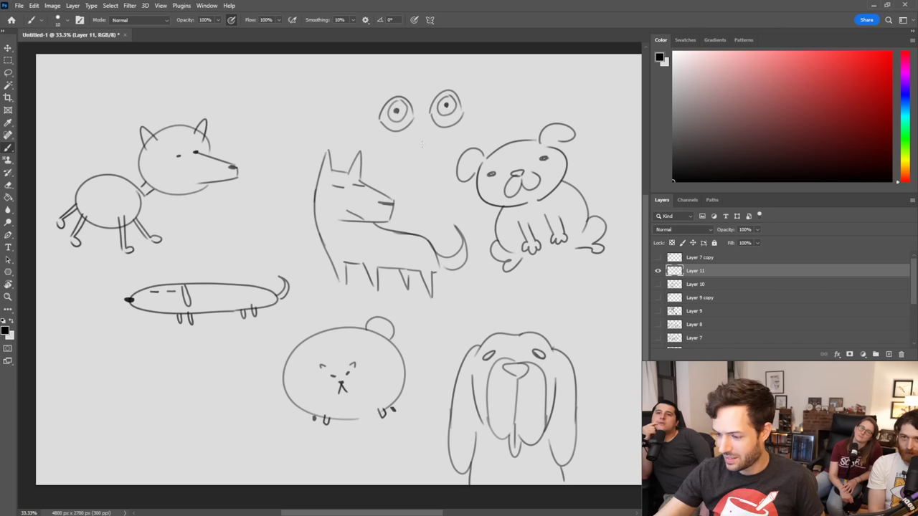
pyautogui.moveTo(422, 143)
pyautogui.mouseDown()
pyautogui.moveTo(437, 133)
pyautogui.moveTo(425, 144)
pyautogui.mouseUp()
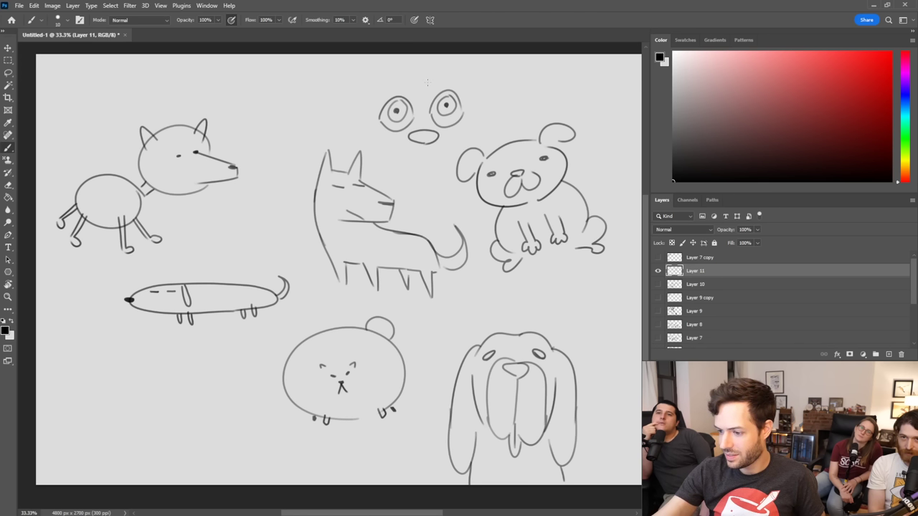
# Step: Outline the wide-eyed dog's head tapering to a narrow muzzle, and add a mouth line and tall pointed ears
pyautogui.moveTo(393, 84)
pyautogui.mouseDown()
pyautogui.moveTo(451, 78)
pyautogui.moveTo(364, 115)
pyautogui.moveTo(391, 154)
pyautogui.mouseUp()
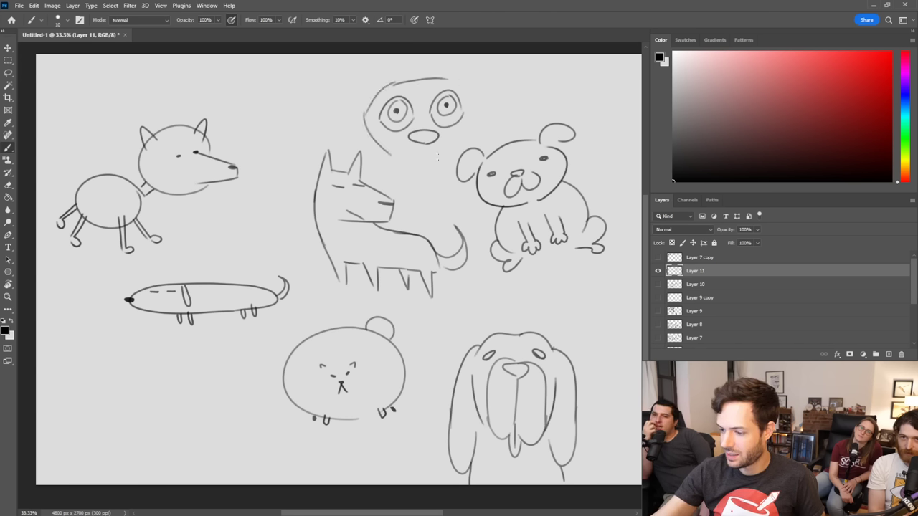
pyautogui.moveTo(457, 82)
pyautogui.mouseDown()
pyautogui.moveTo(479, 97)
pyautogui.moveTo(470, 133)
pyautogui.mouseUp()
pyautogui.moveTo(379, 142)
pyautogui.mouseDown()
pyautogui.moveTo(418, 175)
pyautogui.moveTo(408, 171)
pyautogui.moveTo(441, 179)
pyautogui.mouseUp()
pyautogui.moveTo(428, 147); pyautogui.dragTo(429, 173)
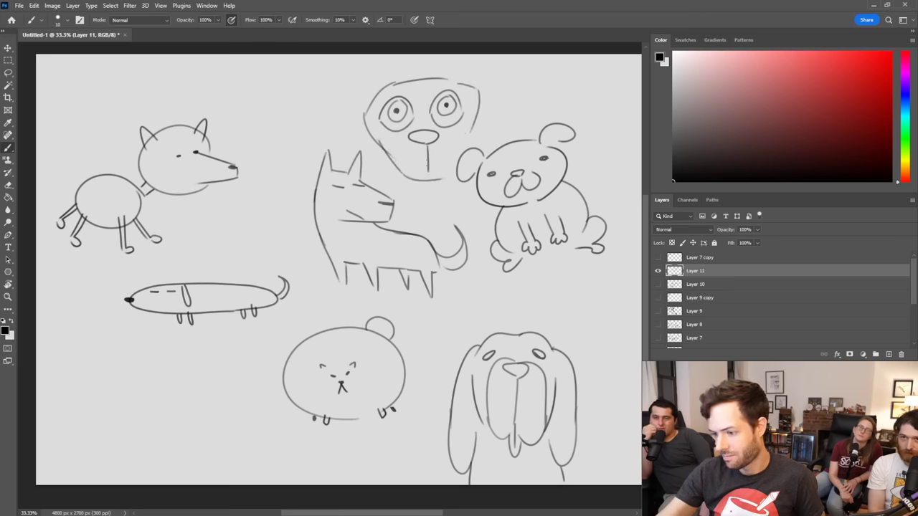
pyautogui.moveTo(402, 78)
pyautogui.mouseDown()
pyautogui.moveTo(363, 64)
pyautogui.moveTo(360, 114)
pyautogui.moveTo(372, 53)
pyautogui.moveTo(403, 75)
pyautogui.moveTo(472, 51)
pyautogui.moveTo(484, 92)
pyautogui.mouseUp()
pyautogui.hotkey('ctrl', 'z')
pyautogui.hotkey('ctrl', 'z')
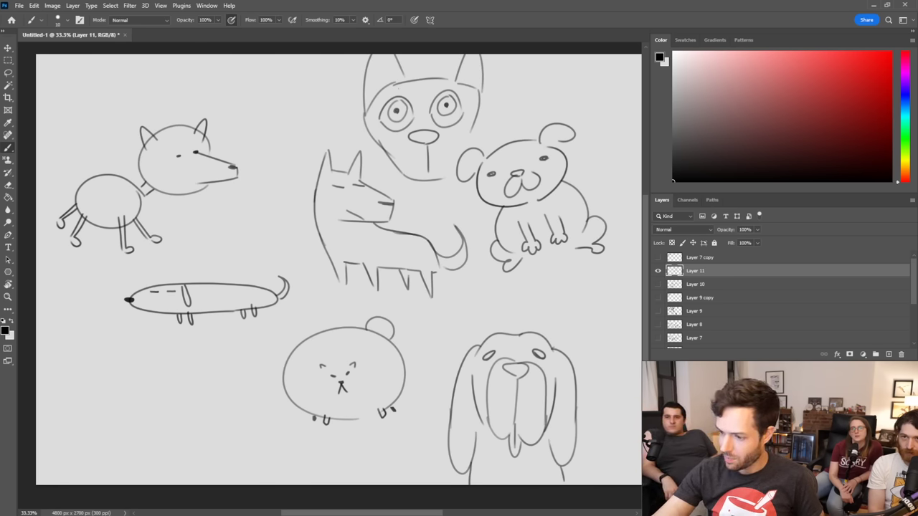
# Step: Add two oval brow spots above the wide-eyed dog's eyes and short neck lines beside its head
pyautogui.moveTo(403, 95)
pyautogui.mouseDown()
pyautogui.moveTo(439, 86)
pyautogui.moveTo(478, 140)
pyautogui.mouseUp()
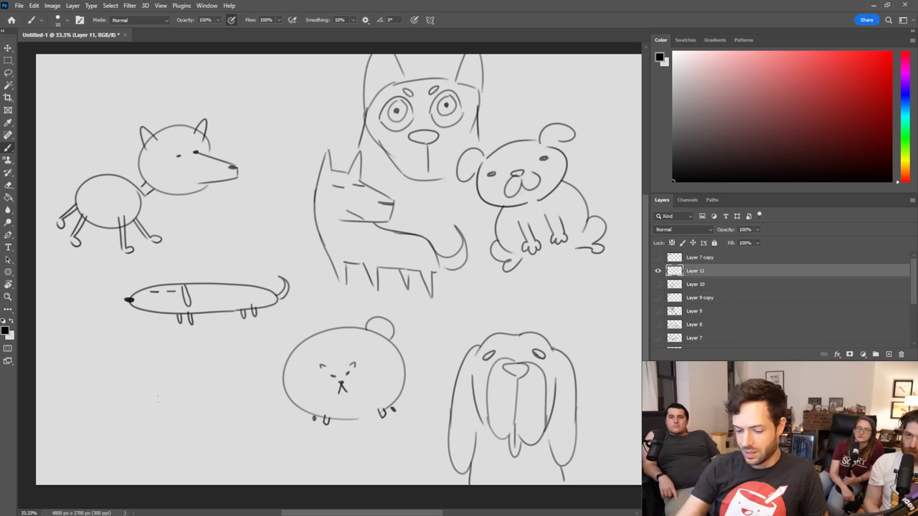
# Step: Sketch a wide oval dog head below the sausage-shaped dog, with a pointed muzzle, small ears, slanted eyes and a rounded back behind it
pyautogui.moveTo(154, 407)
pyautogui.mouseDown()
pyautogui.moveTo(183, 363)
pyautogui.moveTo(175, 407)
pyautogui.moveTo(150, 408)
pyautogui.moveTo(176, 392)
pyautogui.moveTo(155, 408)
pyautogui.mouseUp()
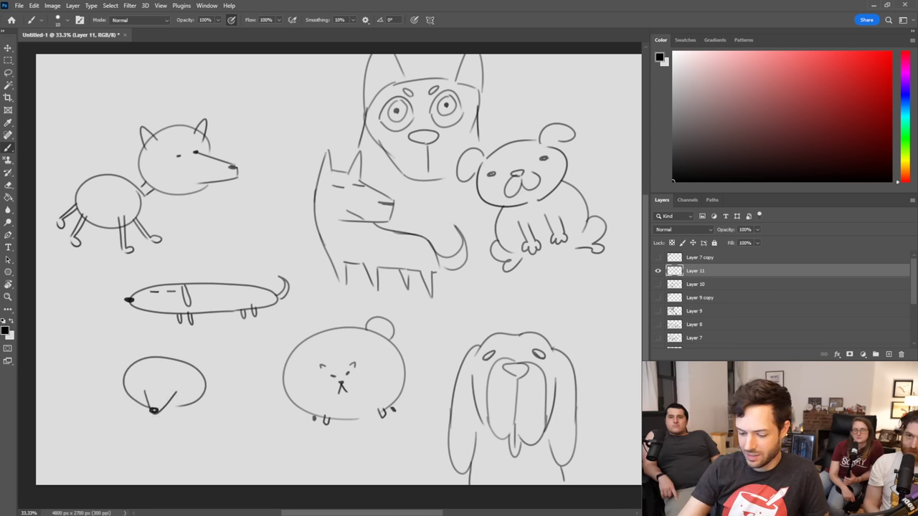
pyautogui.moveTo(143, 359); pyautogui.dragTo(130, 360)
pyautogui.moveTo(190, 365); pyautogui.dragTo(201, 367)
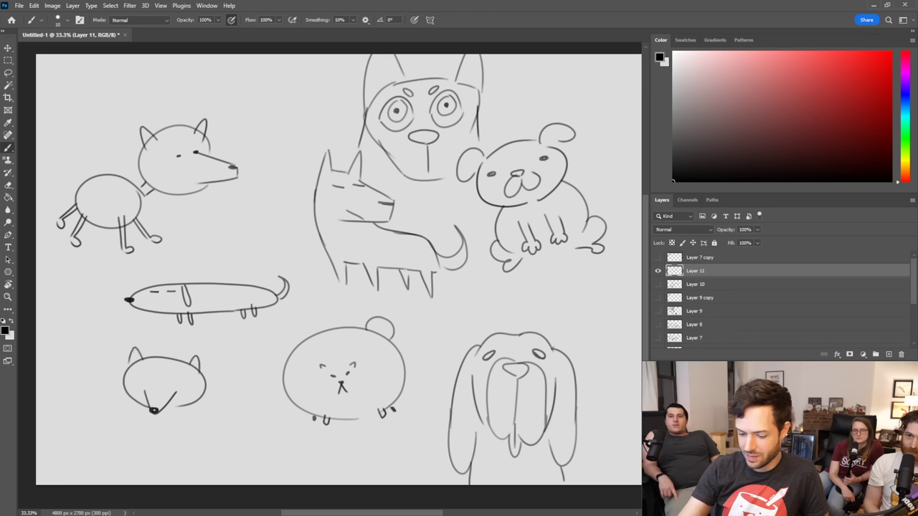
pyautogui.moveTo(142, 373)
pyautogui.mouseDown()
pyautogui.moveTo(179, 382)
pyautogui.moveTo(223, 351)
pyautogui.moveTo(227, 397)
pyautogui.mouseUp()
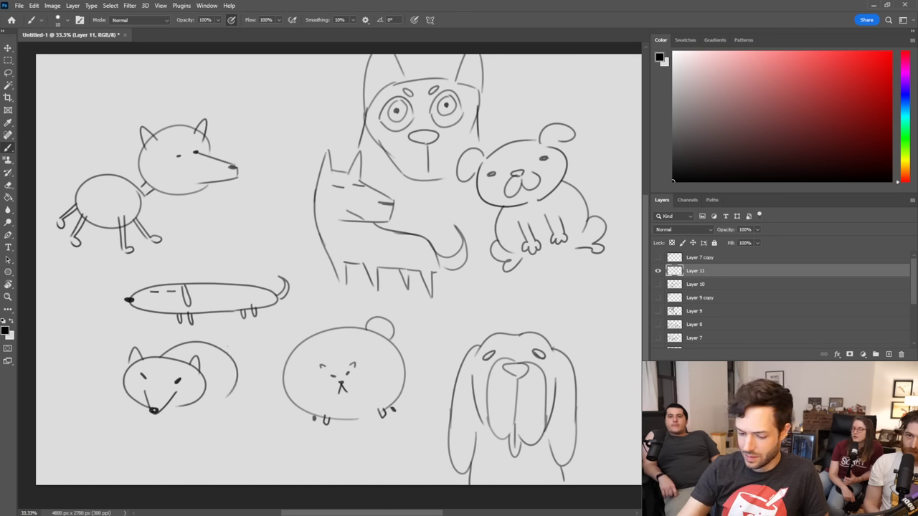
# Step: Draw a curled spiral tail on the pointed-muzzle dog's back and erase the back line overlapping it
pyautogui.moveTo(229, 357)
pyautogui.mouseDown()
pyautogui.moveTo(241, 329)
pyautogui.moveTo(228, 337)
pyautogui.moveTo(236, 347)
pyautogui.moveTo(217, 336)
pyautogui.moveTo(221, 363)
pyautogui.moveTo(225, 348)
pyautogui.moveTo(215, 357)
pyautogui.moveTo(225, 348)
pyautogui.moveTo(210, 364)
pyautogui.moveTo(240, 352)
pyautogui.moveTo(213, 354)
pyautogui.moveTo(223, 348)
pyautogui.moveTo(230, 358)
pyautogui.mouseUp()
pyautogui.hotkey('ctrl', 'z')
pyautogui.hotkey('ctrl', 'z')
pyautogui.hotkey('ctrl', 'z')
pyautogui.hotkey('ctrl', 'z')
pyautogui.hotkey('ctrl', 'z')
pyautogui.hotkey('ctrl', 'z')
pyautogui.press('e')
pyautogui.moveTo(223, 358); pyautogui.dragTo(221, 345)
pyautogui.press('b')
# Step: Add two front legs, a hind leg, a belly line and two oval brow spots to the curly-tailed dog
pyautogui.moveTo(143, 408)
pyautogui.mouseDown()
pyautogui.moveTo(138, 431)
pyautogui.moveTo(152, 413)
pyautogui.moveTo(195, 412)
pyautogui.mouseUp()
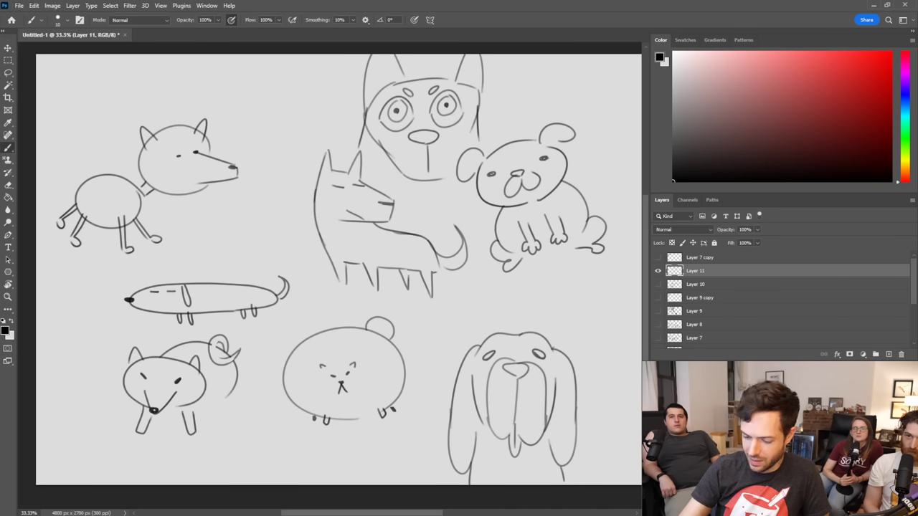
pyautogui.moveTo(234, 388)
pyautogui.mouseDown()
pyautogui.moveTo(242, 415)
pyautogui.moveTo(232, 403)
pyautogui.moveTo(203, 406)
pyautogui.mouseUp()
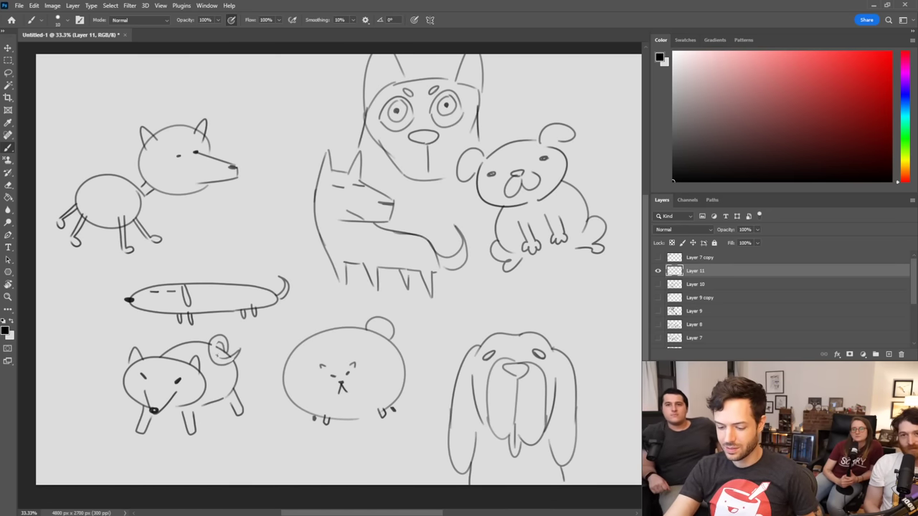
pyautogui.moveTo(149, 369); pyautogui.dragTo(172, 378)
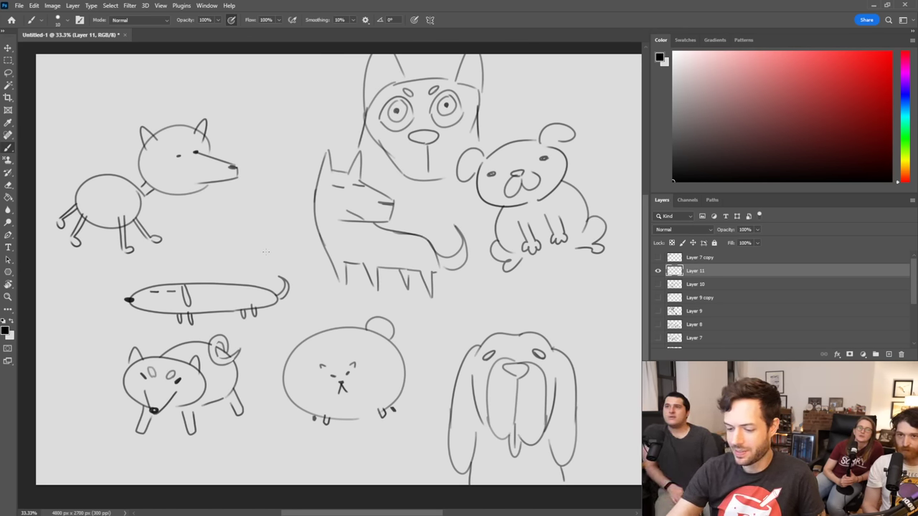
# Step: Sketch a small oval human head between the dogs, with dot eyes, a simple nose and mouth, and a tuft of hair
pyautogui.moveTo(265, 252)
pyautogui.mouseDown()
pyautogui.moveTo(246, 203)
pyautogui.moveTo(279, 245)
pyautogui.mouseUp()
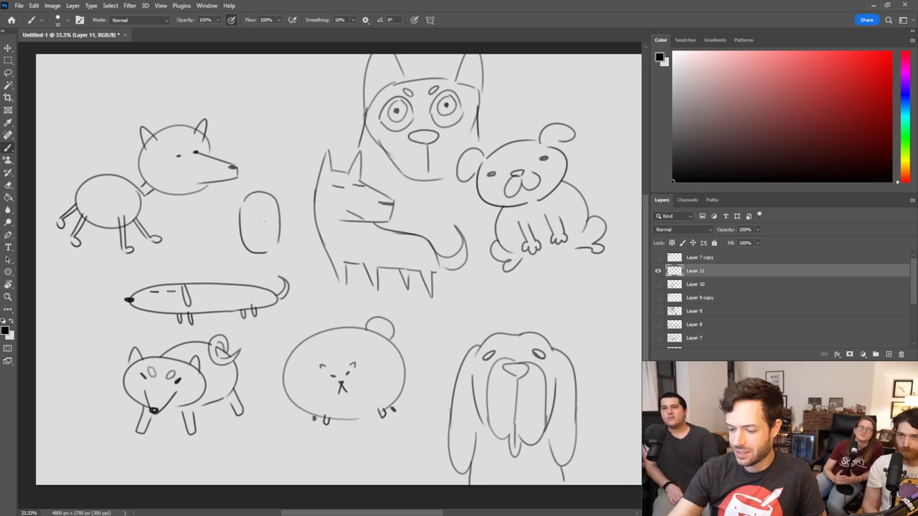
pyautogui.moveTo(246, 219)
pyautogui.mouseDown()
pyautogui.moveTo(264, 218)
pyautogui.moveTo(264, 236)
pyautogui.mouseUp()
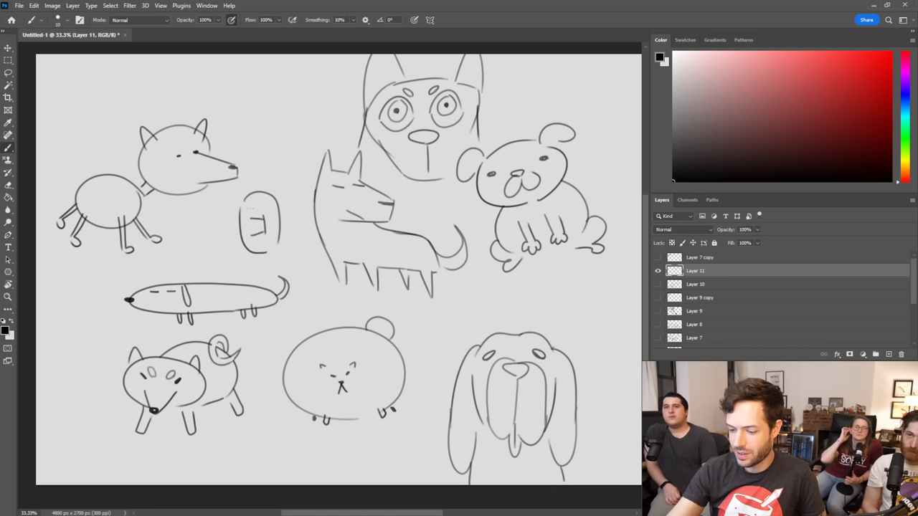
pyautogui.moveTo(253, 183); pyautogui.dragTo(274, 188)
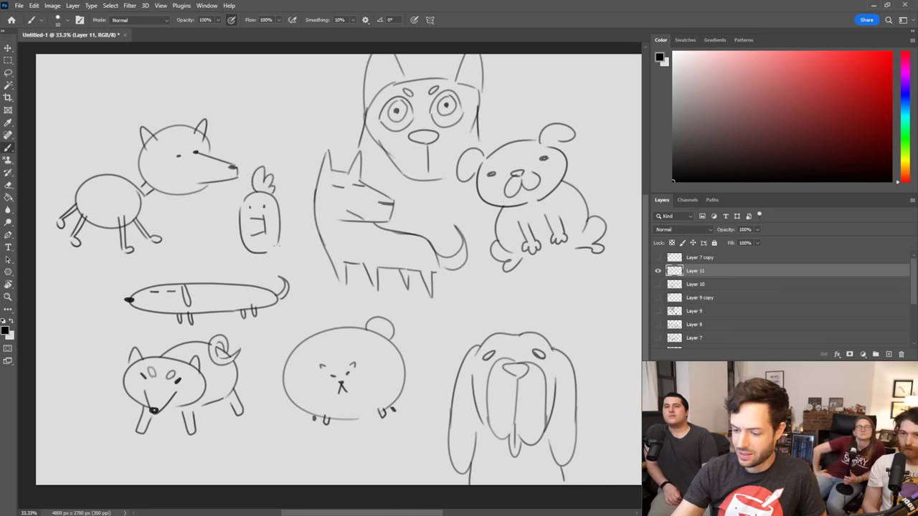
# Step: Draw the small person's shoulders and shrugging arms with raised hands, and add question marks on both sides of the head
pyautogui.moveTo(248, 244)
pyautogui.mouseDown()
pyautogui.moveTo(235, 266)
pyautogui.moveTo(287, 241)
pyautogui.moveTo(300, 264)
pyautogui.mouseUp()
pyautogui.moveTo(231, 270)
pyautogui.mouseDown()
pyautogui.moveTo(219, 246)
pyautogui.moveTo(200, 247)
pyautogui.moveTo(217, 258)
pyautogui.moveTo(213, 275)
pyautogui.mouseUp()
pyautogui.moveTo(297, 270)
pyautogui.mouseDown()
pyautogui.moveTo(306, 236)
pyautogui.moveTo(318, 239)
pyautogui.moveTo(305, 283)
pyautogui.mouseUp()
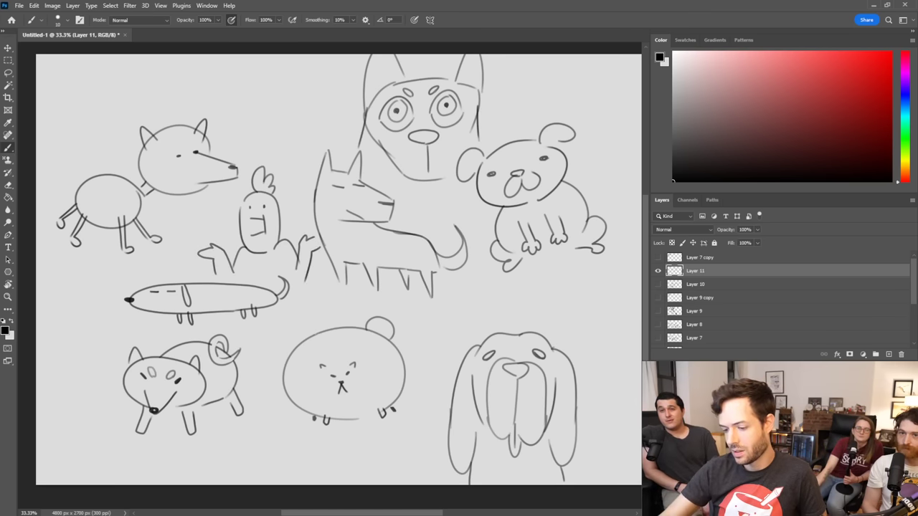
pyautogui.moveTo(207, 208)
pyautogui.mouseDown()
pyautogui.moveTo(218, 214)
pyautogui.moveTo(222, 202)
pyautogui.mouseUp()
pyautogui.moveTo(288, 181); pyautogui.dragTo(299, 198)
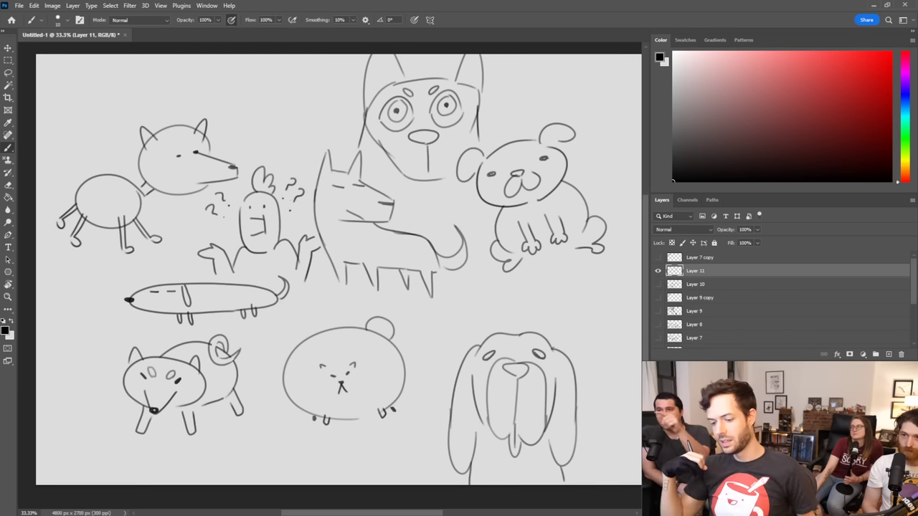